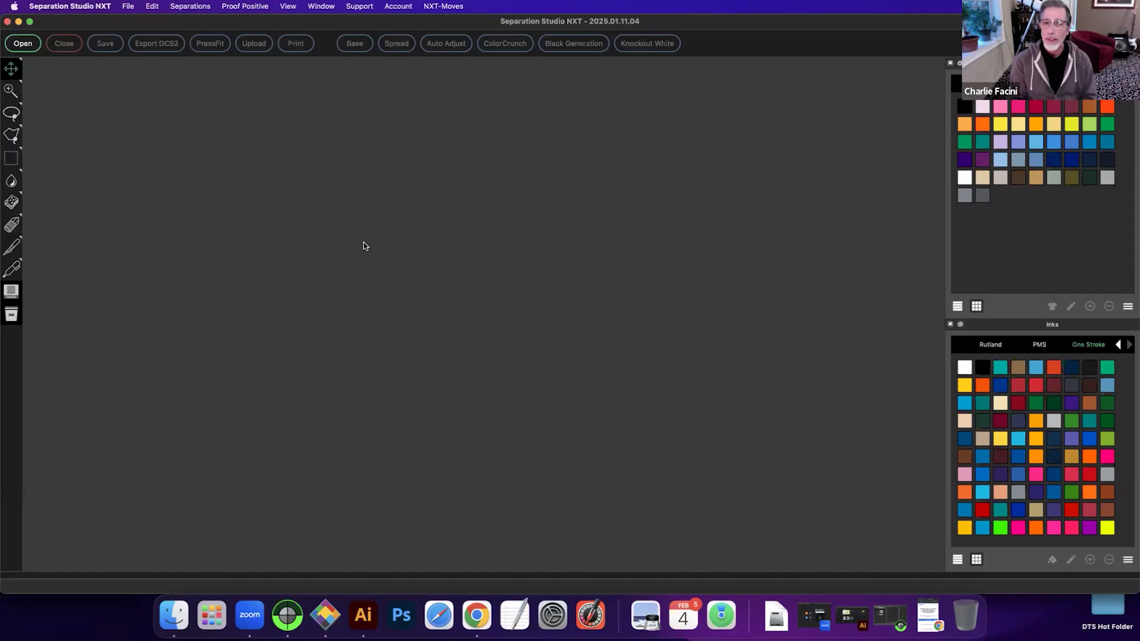
# Step: Open Ravens 20.pdf from the Vector folder in Webinar Images, accepting the Resize To dimensions
pyautogui.click(27, 44)
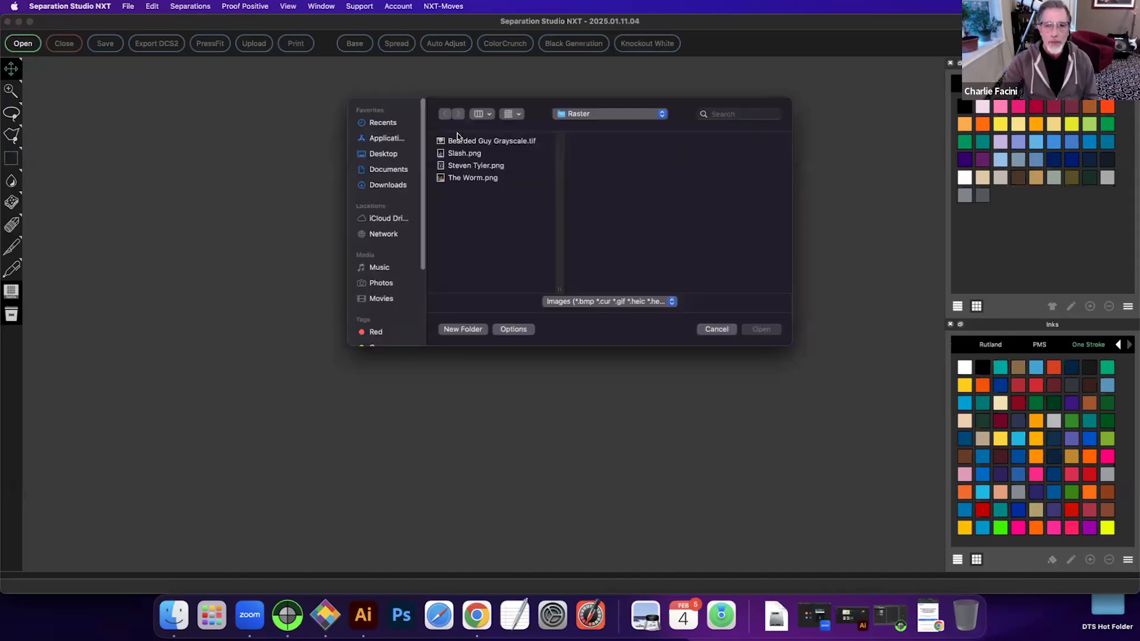
pyautogui.click(581, 117)
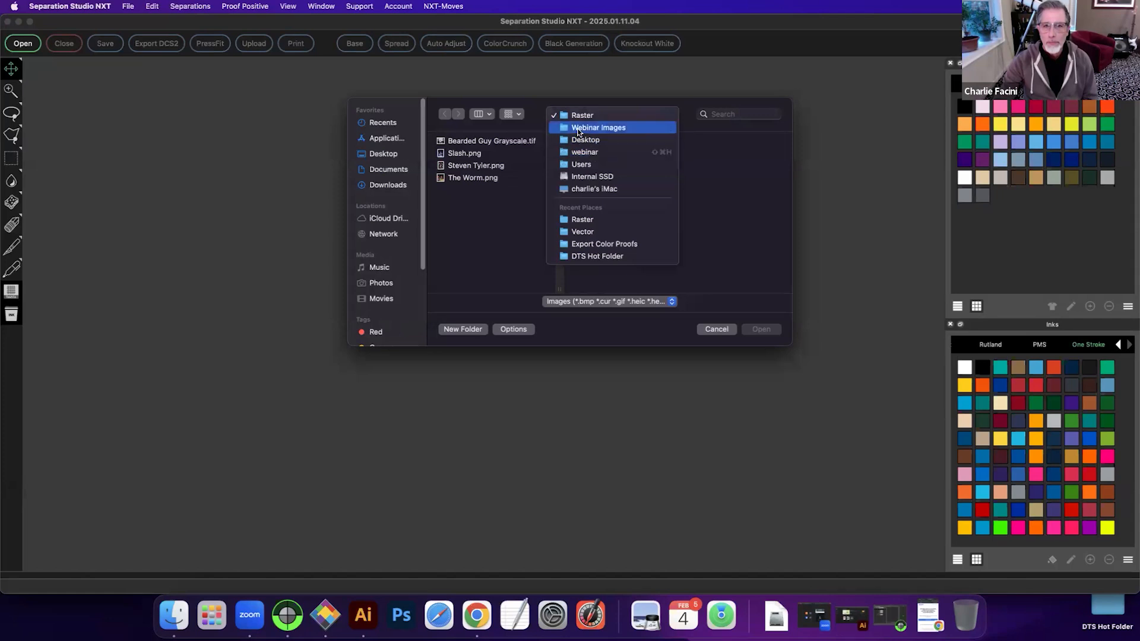
pyautogui.click(578, 129)
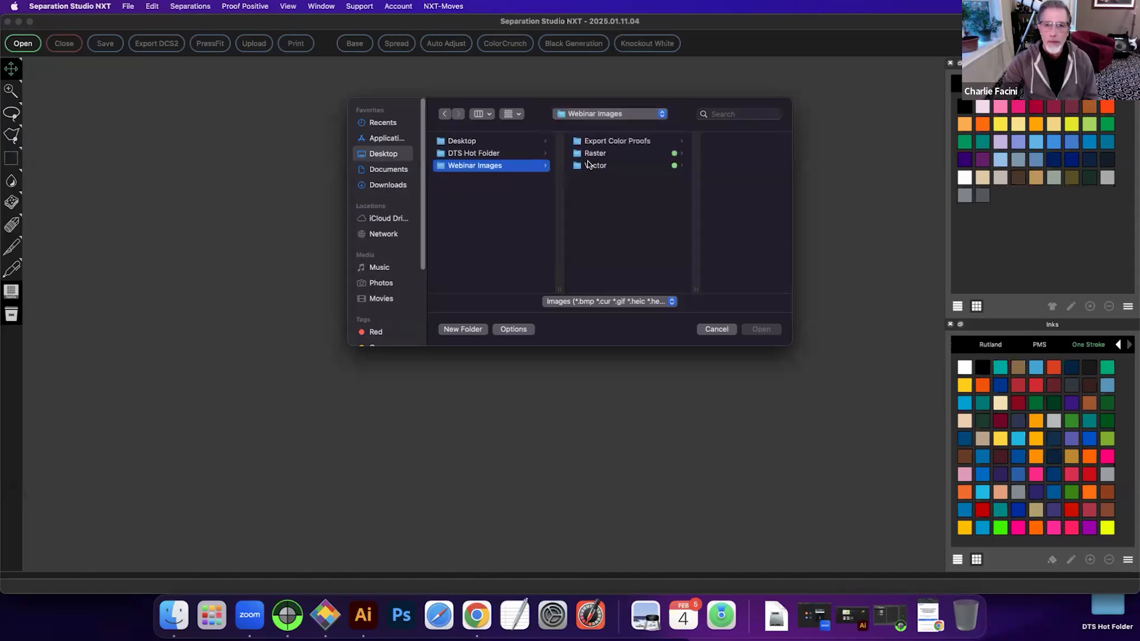
pyautogui.click(588, 165)
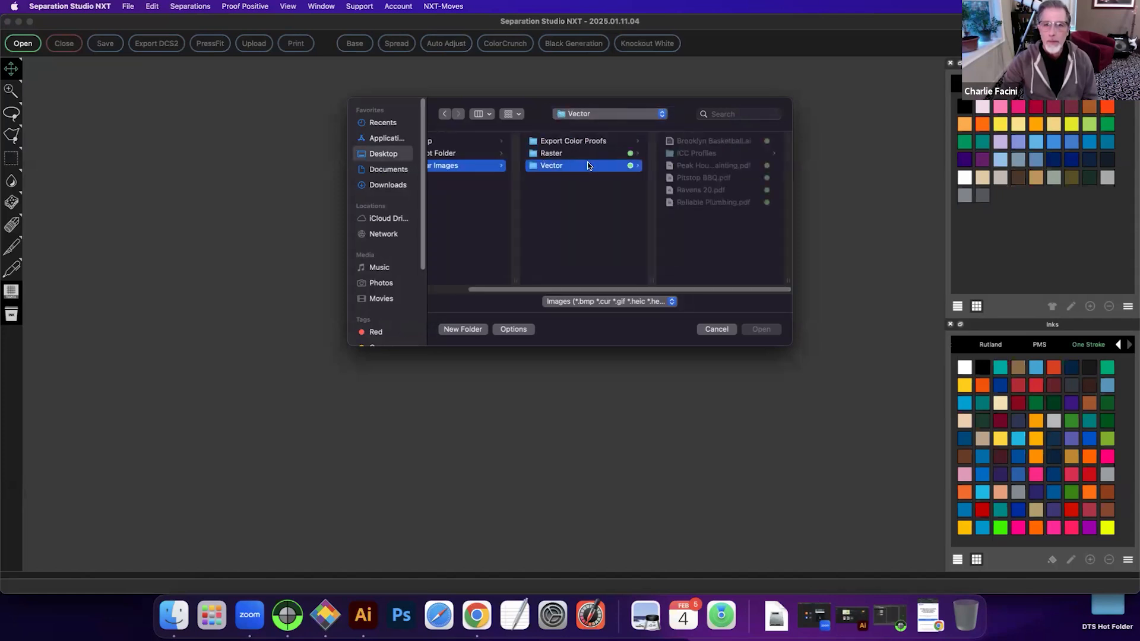
pyautogui.click(692, 190)
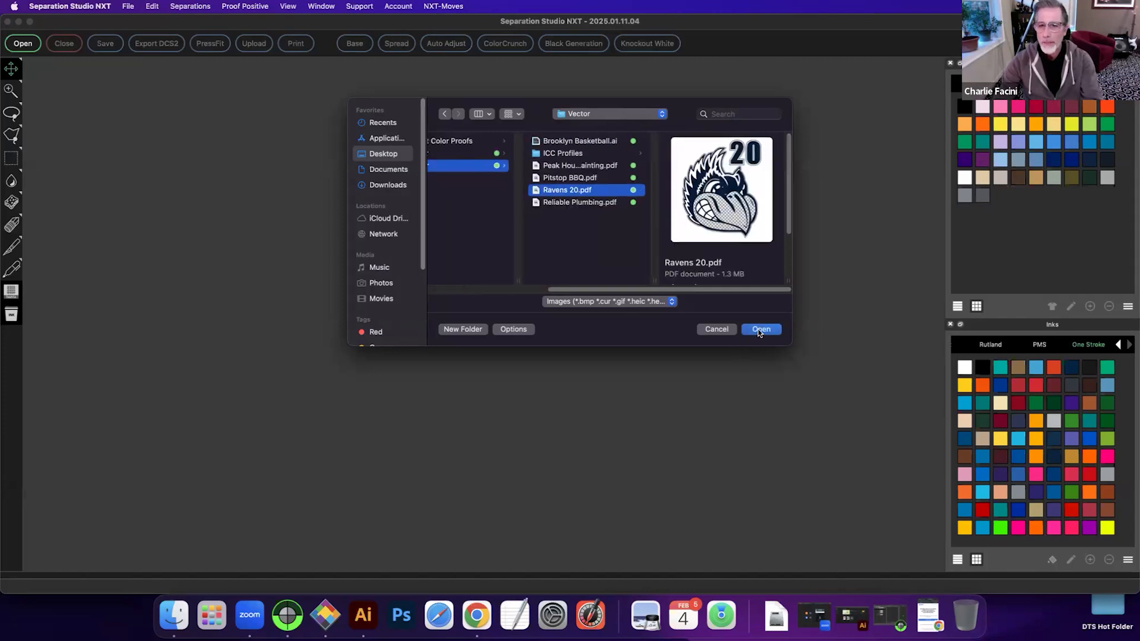
pyautogui.click(759, 331)
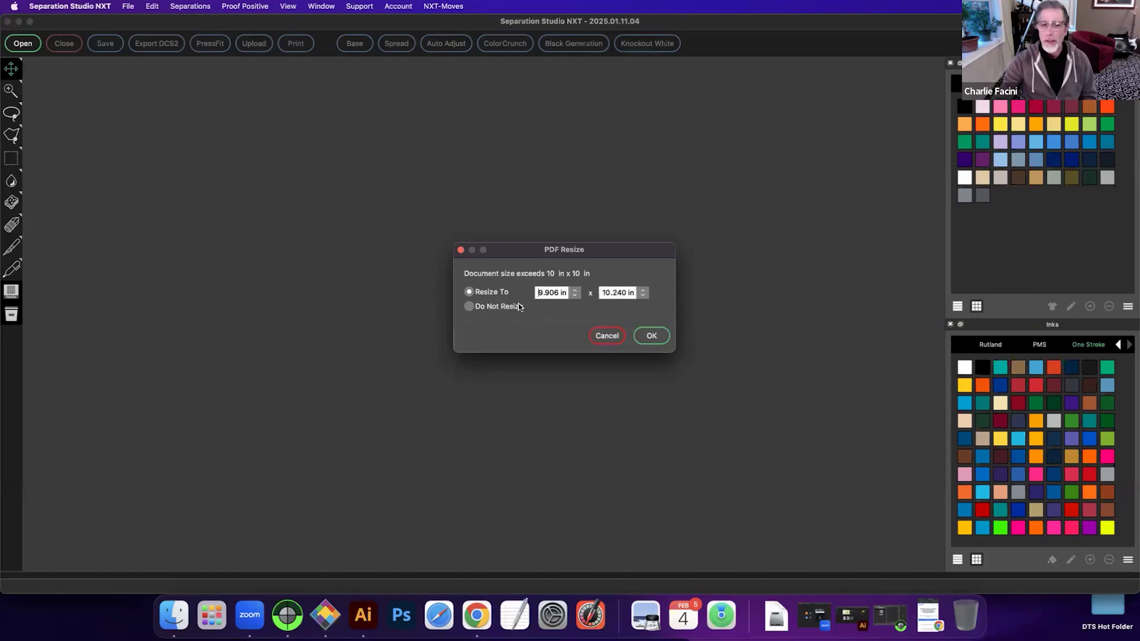
pyautogui.click(652, 336)
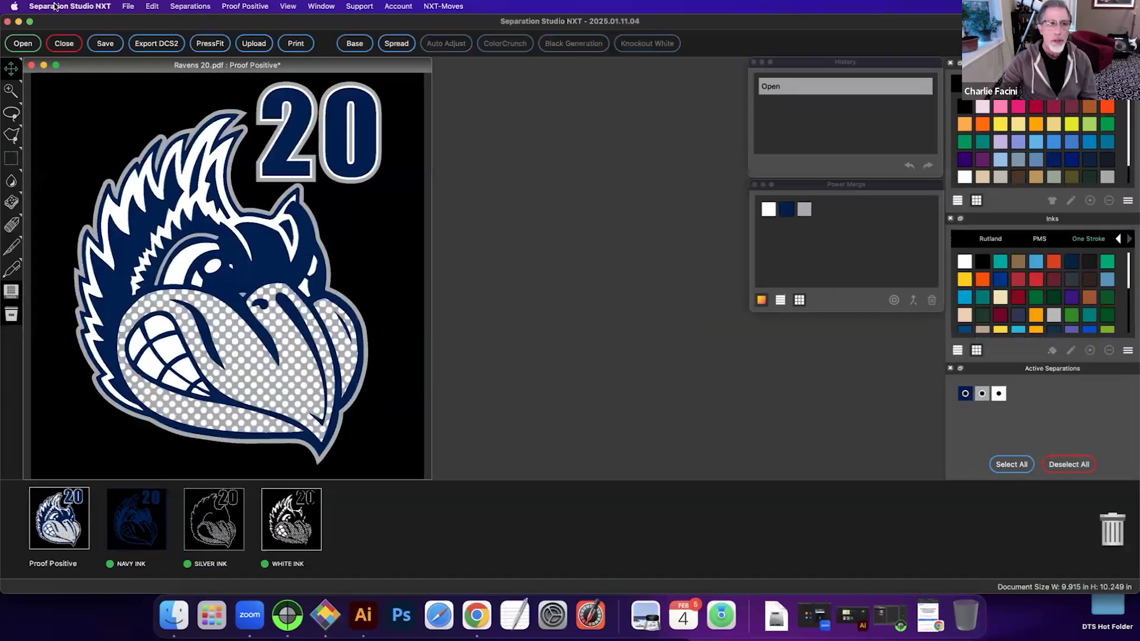
# Step: Review the PDF size alert dimensions in the application preferences
pyautogui.click(54, 6)
pyautogui.click(59, 42)
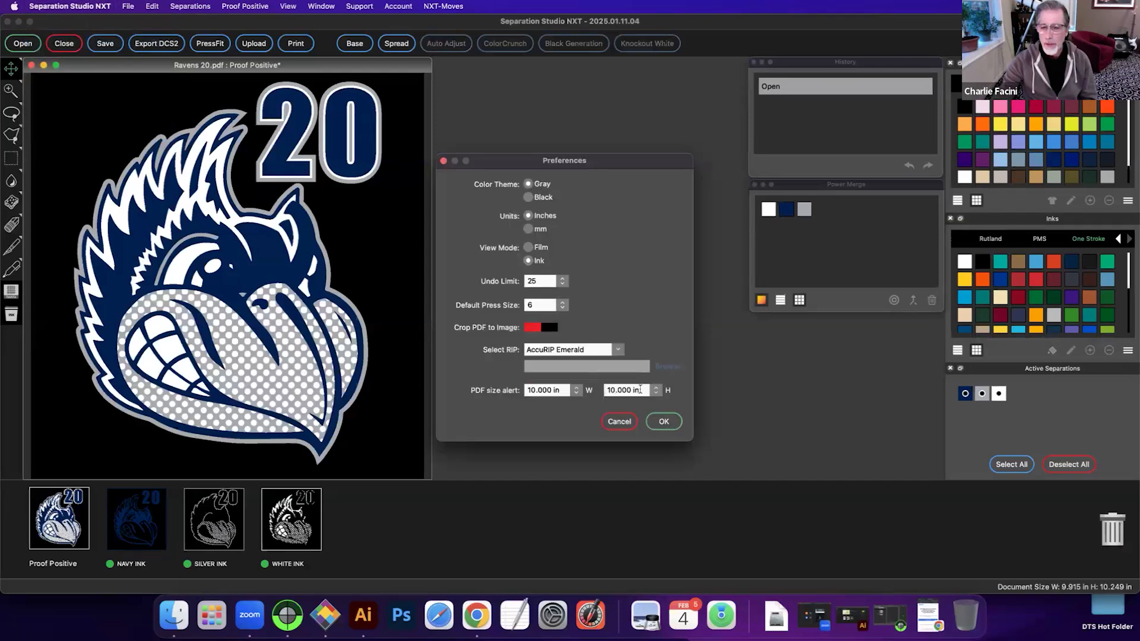
pyautogui.click(665, 422)
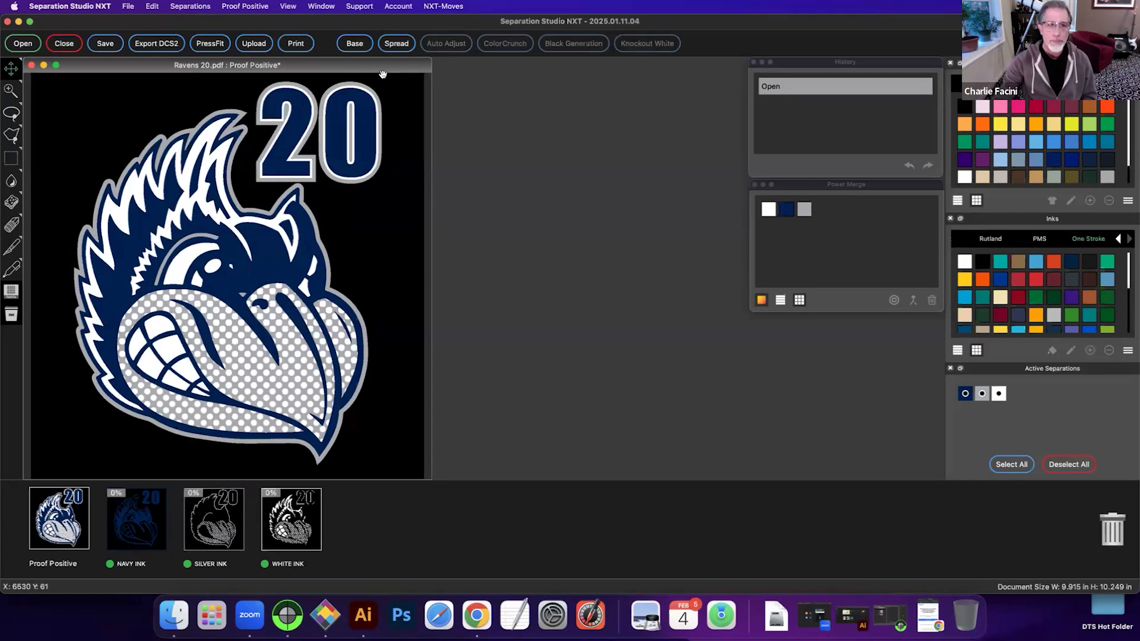
# Step: Centre the document window and examine the navy, silver and white ink separations individually against the Proof Positive composite
pyautogui.moveTo(376, 65); pyautogui.dragTo(471, 72)
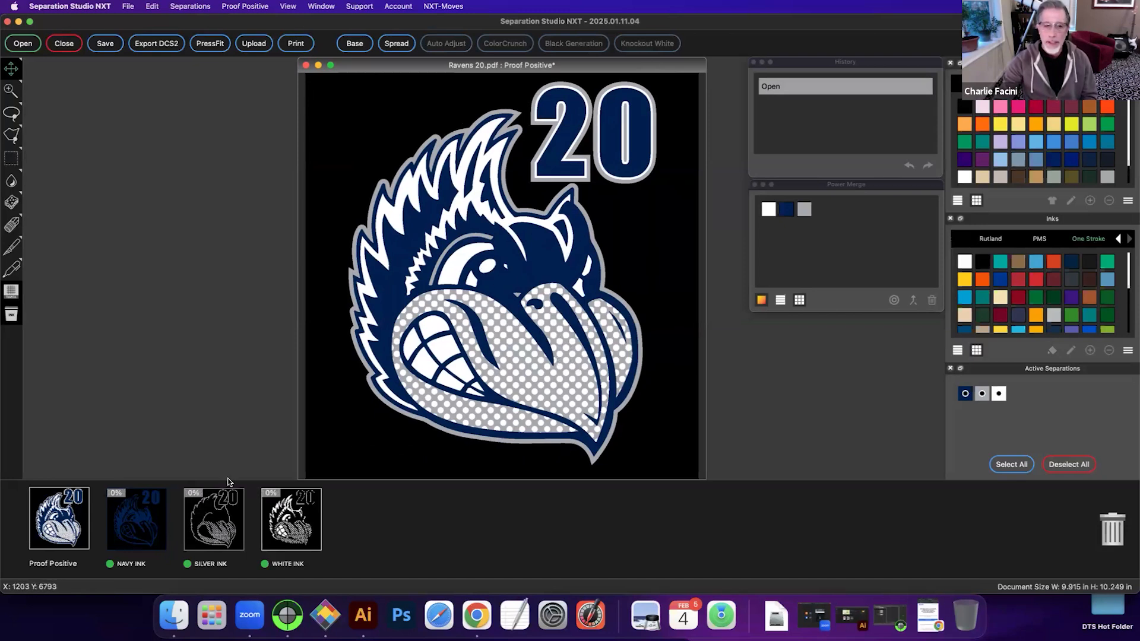
pyautogui.click(228, 514)
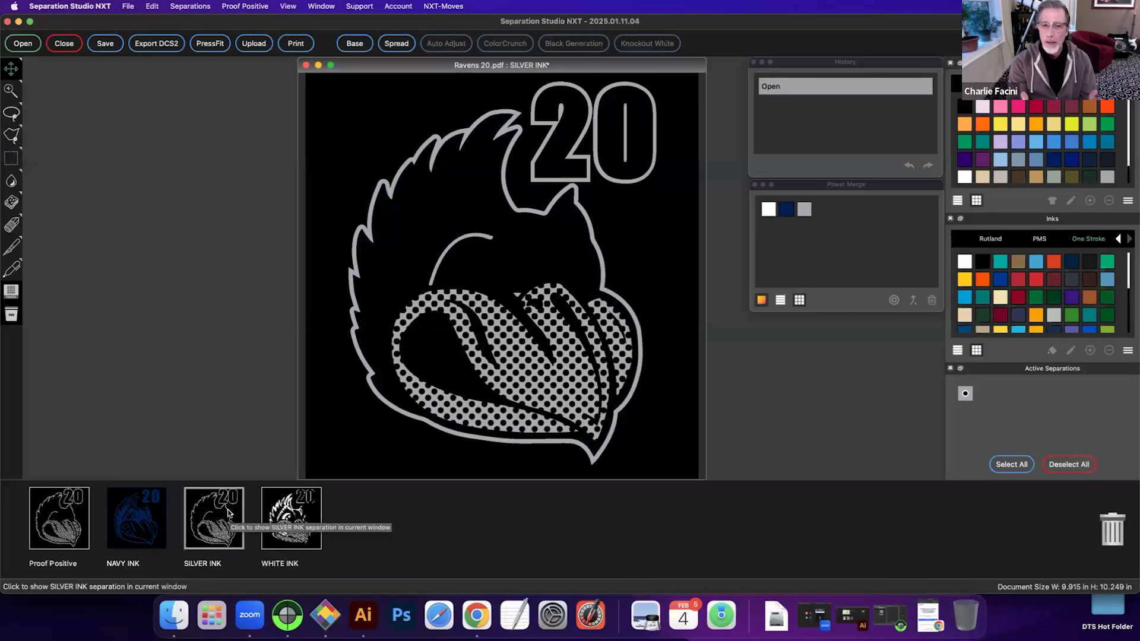
pyautogui.click(46, 525)
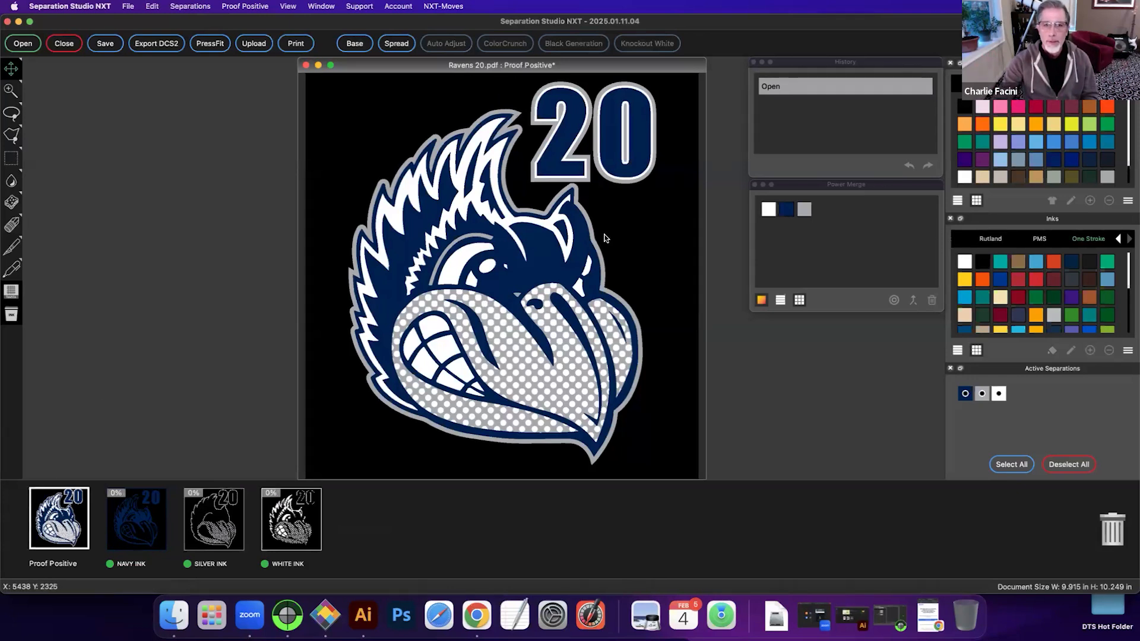
pyautogui.click(126, 538)
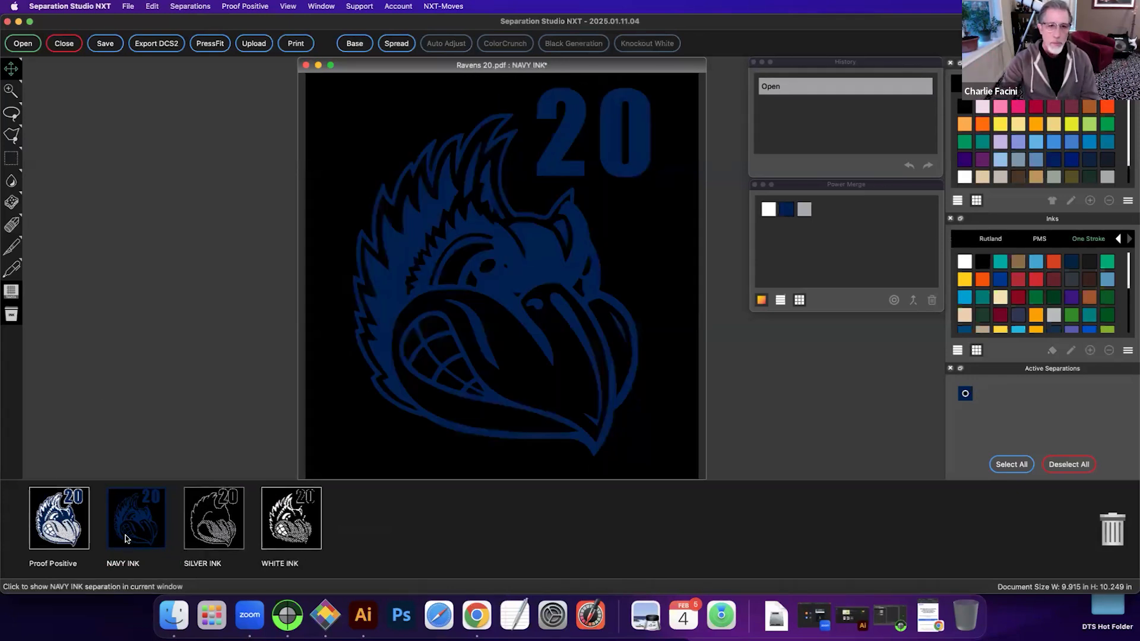
pyautogui.click(60, 532)
pyautogui.click(224, 531)
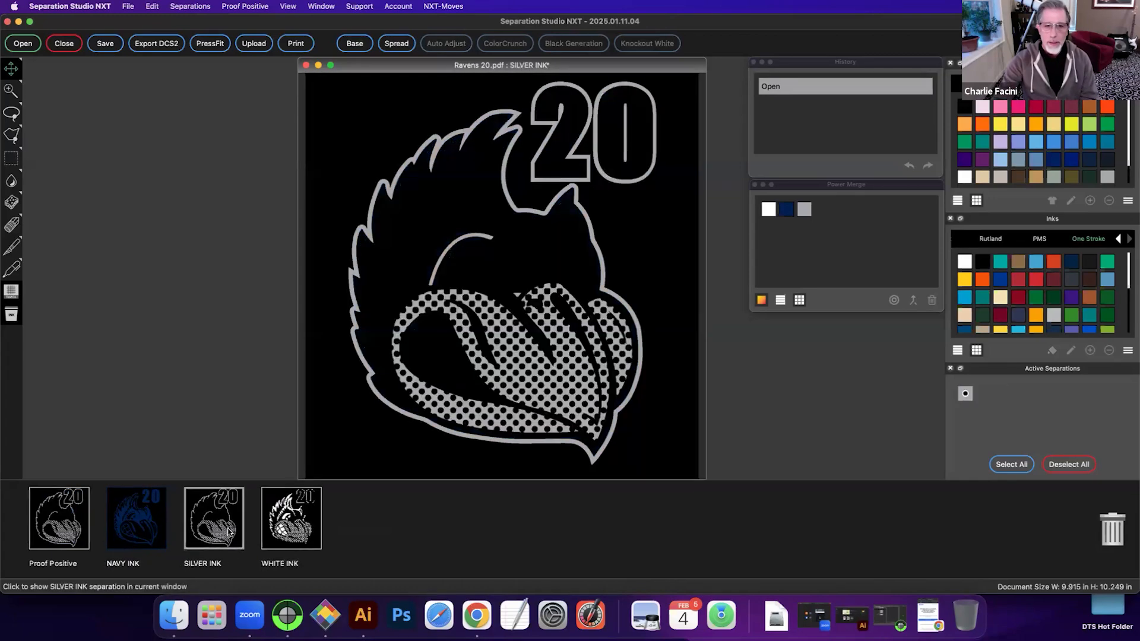
pyautogui.click(300, 525)
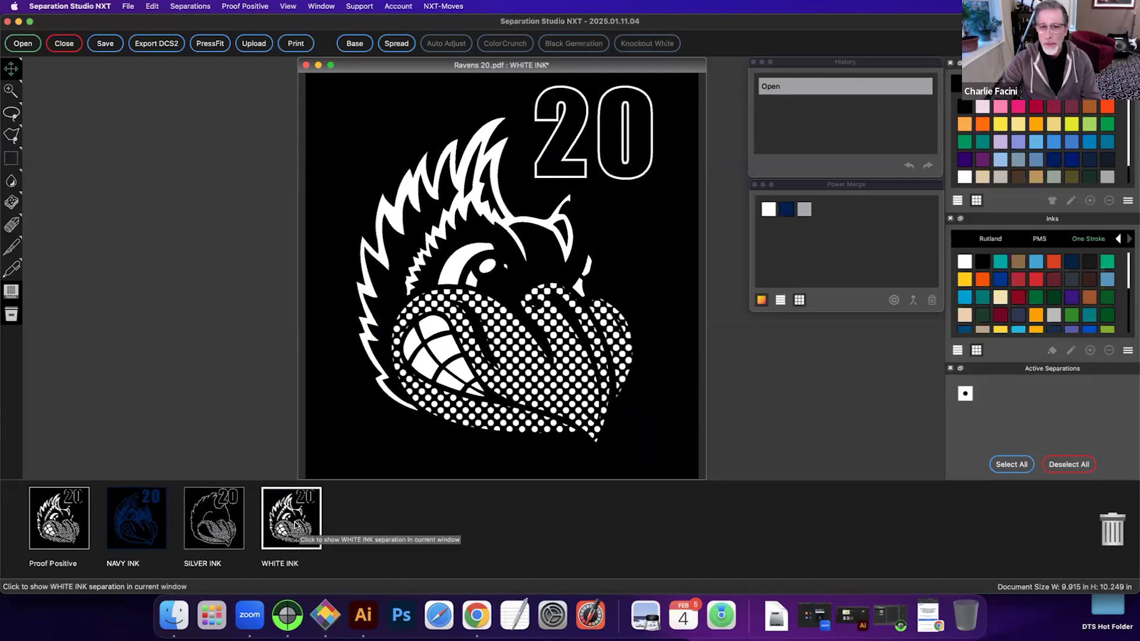
pyautogui.click(156, 523)
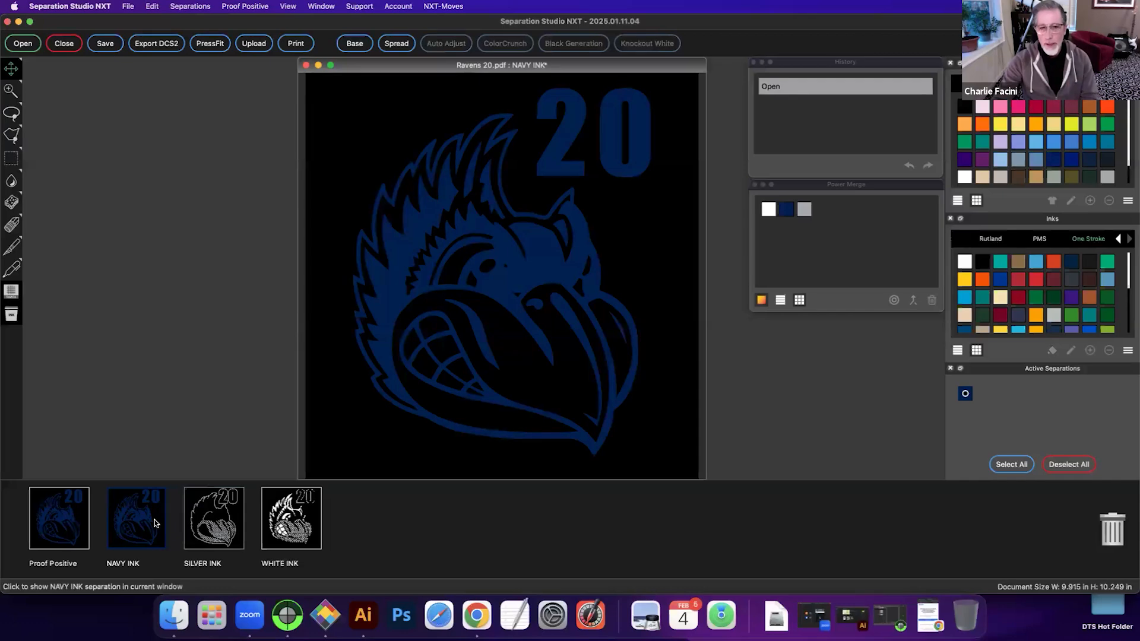
pyautogui.click(215, 538)
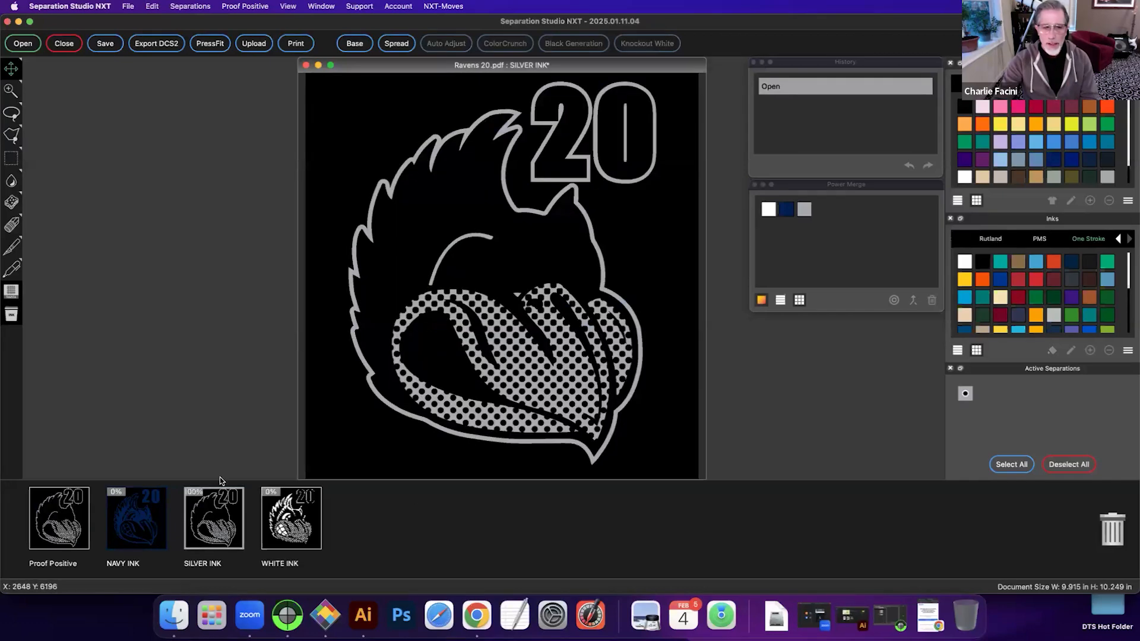
pyautogui.click(73, 518)
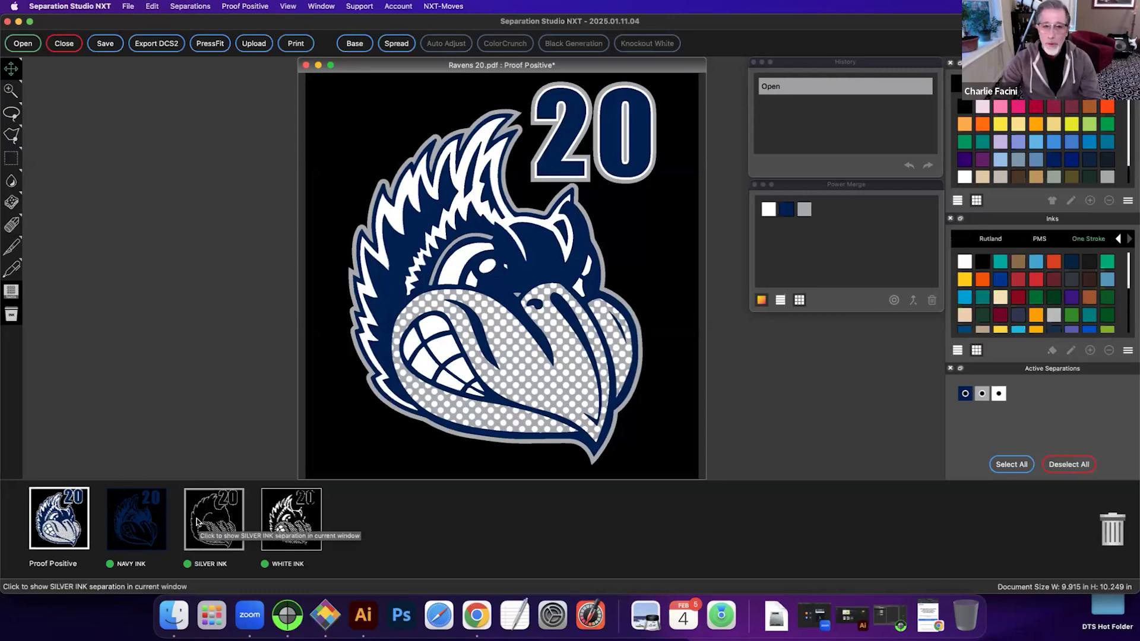
# Step: Lasso the halftone dots in the beak on the SILVER INK separation and delete them
pyautogui.click(198, 523)
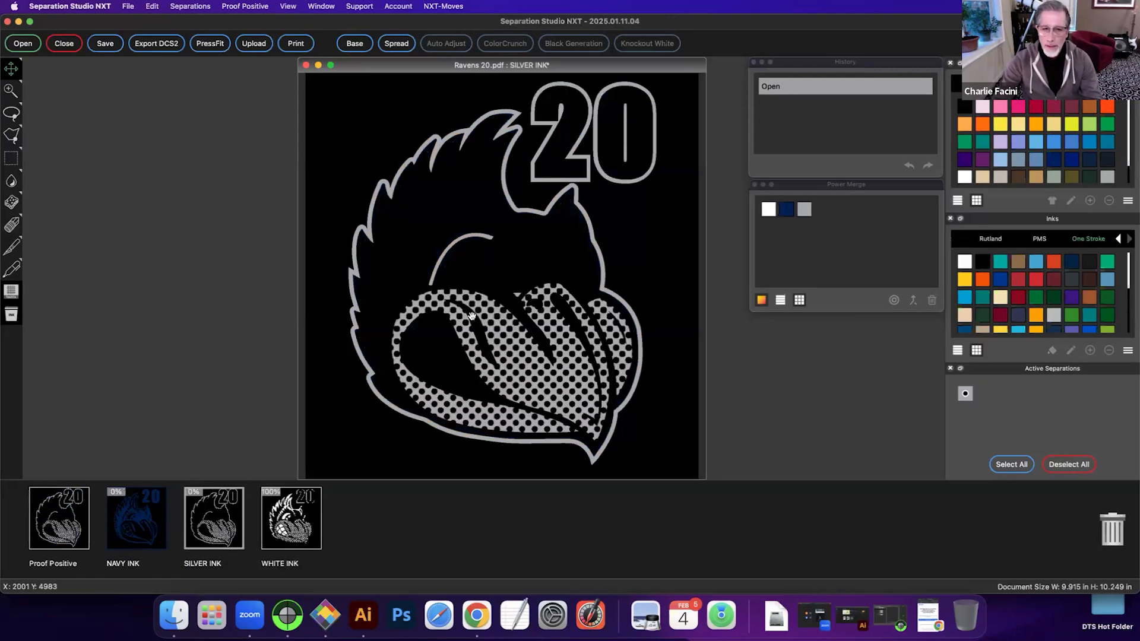
pyautogui.click(10, 112)
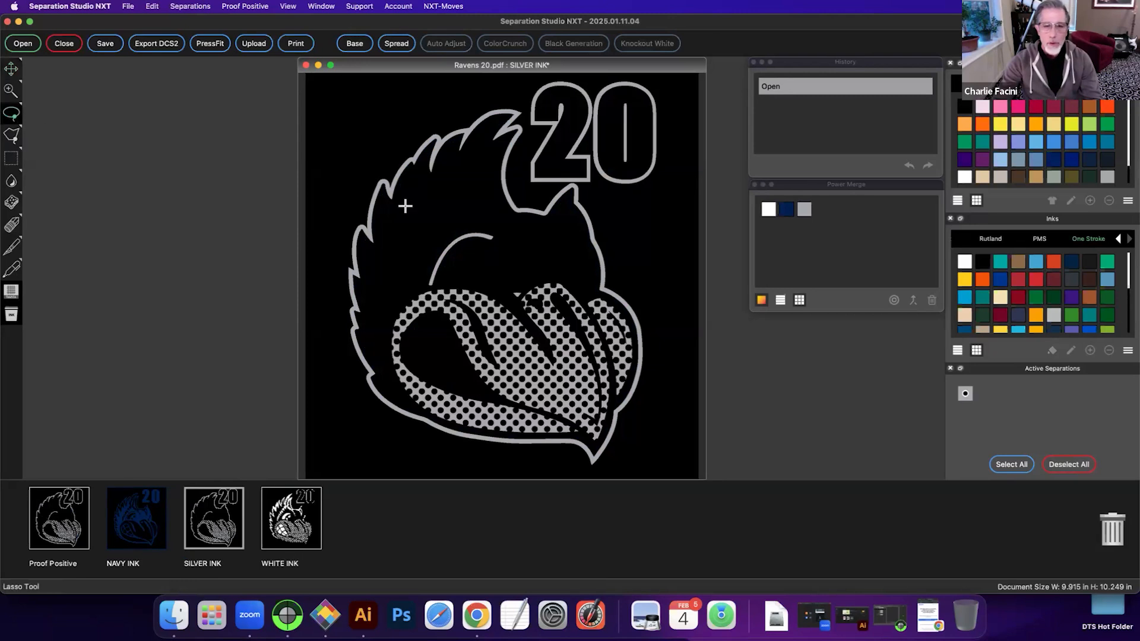
pyautogui.moveTo(457, 282)
pyautogui.mouseDown()
pyautogui.moveTo(409, 292)
pyautogui.moveTo(387, 320)
pyautogui.moveTo(384, 373)
pyautogui.moveTo(400, 401)
pyautogui.moveTo(434, 421)
pyautogui.moveTo(592, 448)
pyautogui.moveTo(638, 366)
pyautogui.moveTo(623, 309)
pyautogui.moveTo(589, 292)
pyautogui.moveTo(476, 280)
pyautogui.moveTo(505, 291)
pyautogui.moveTo(495, 287)
pyautogui.moveTo(554, 277)
pyautogui.moveTo(585, 290)
pyautogui.moveTo(584, 301)
pyautogui.moveTo(549, 299)
pyautogui.mouseUp()
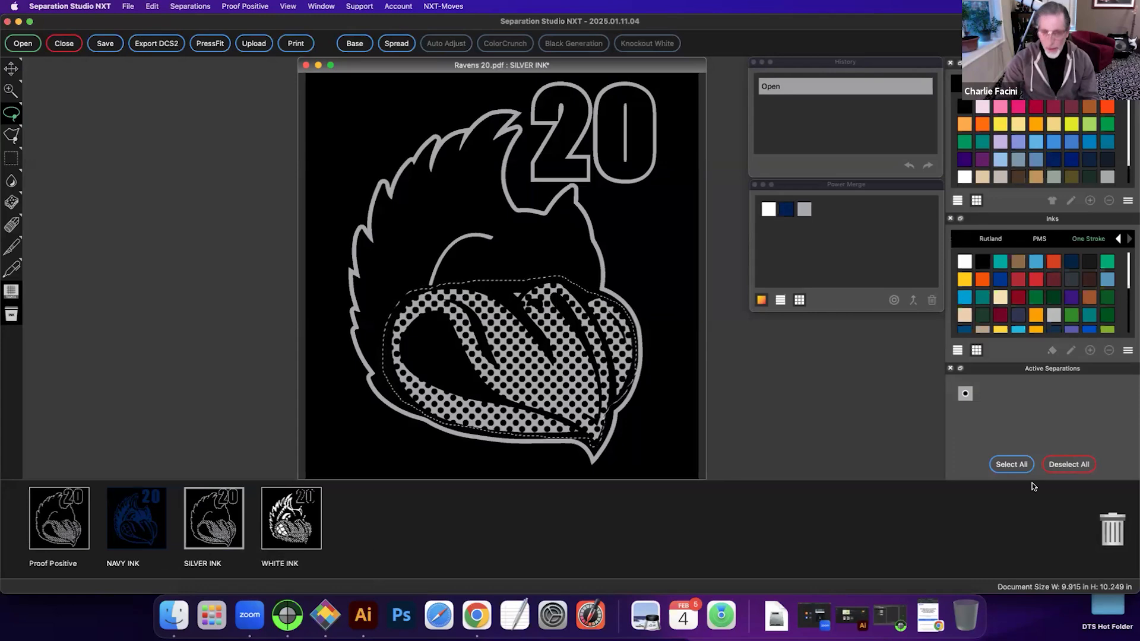
pyautogui.press('Delete')
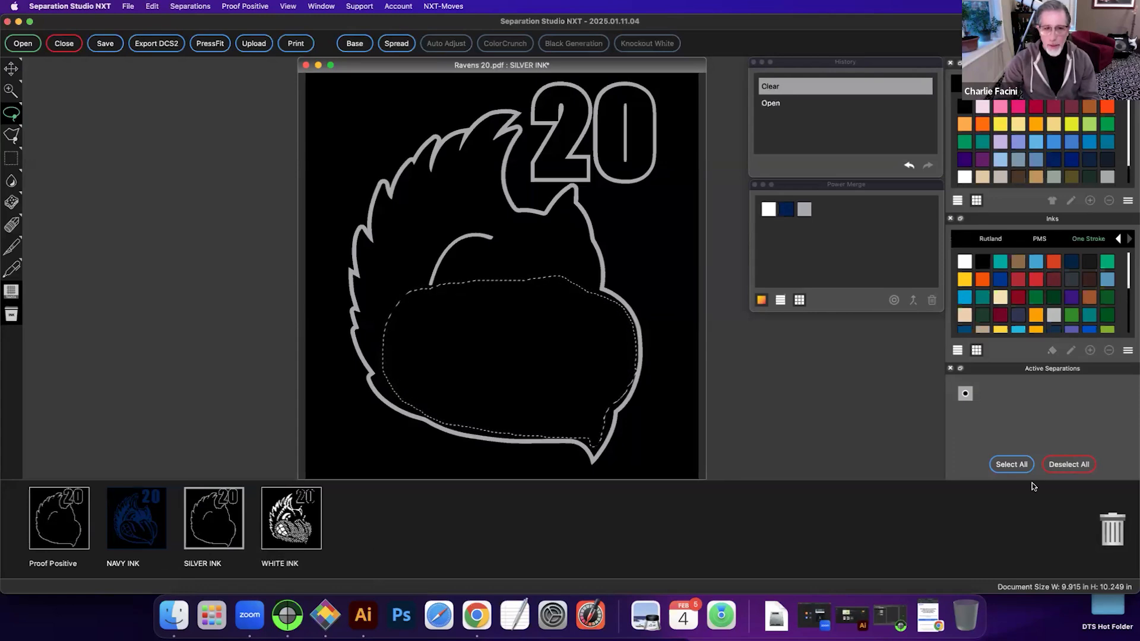
# Step: Return to the Proof Positive composite, remove the beak selection and change the ground color to purple
pyautogui.click(57, 522)
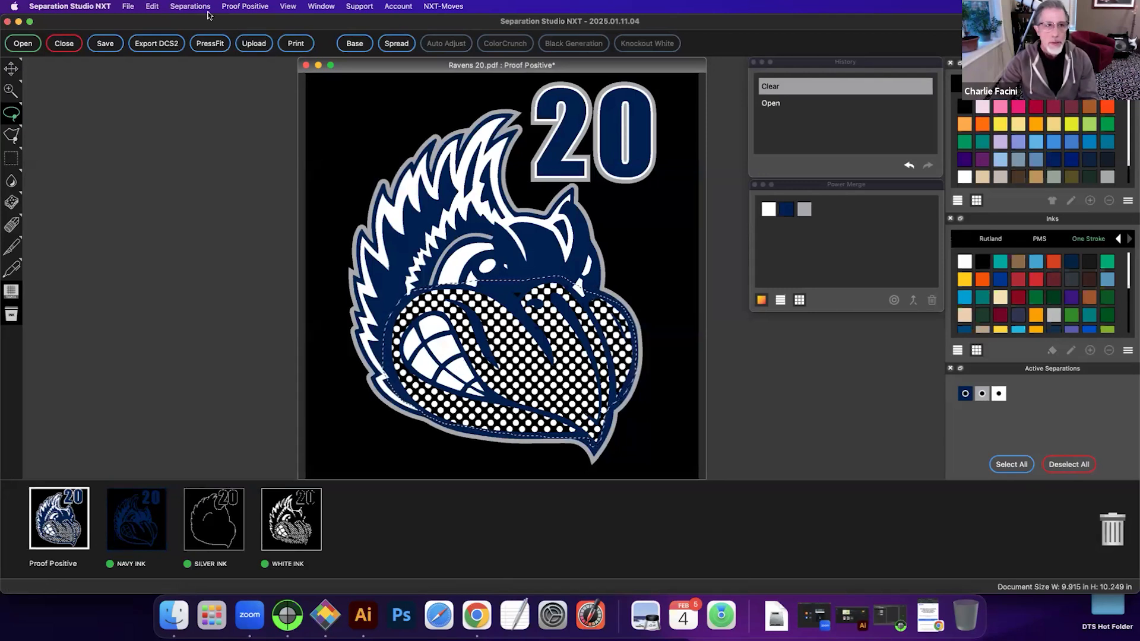
pyautogui.click(152, 6)
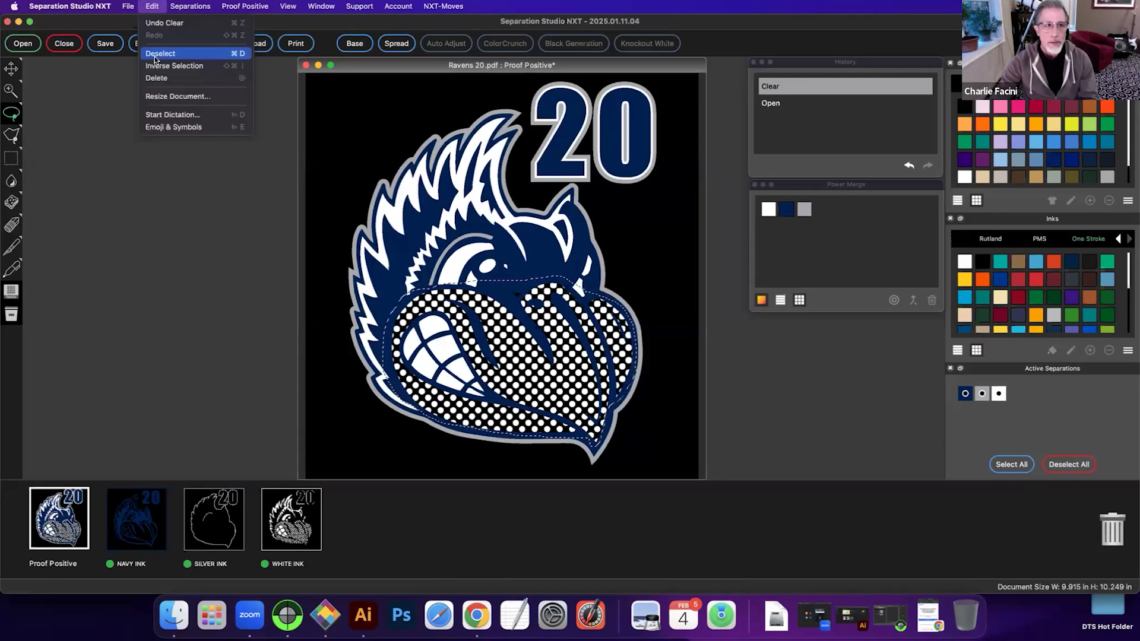
pyautogui.click(156, 54)
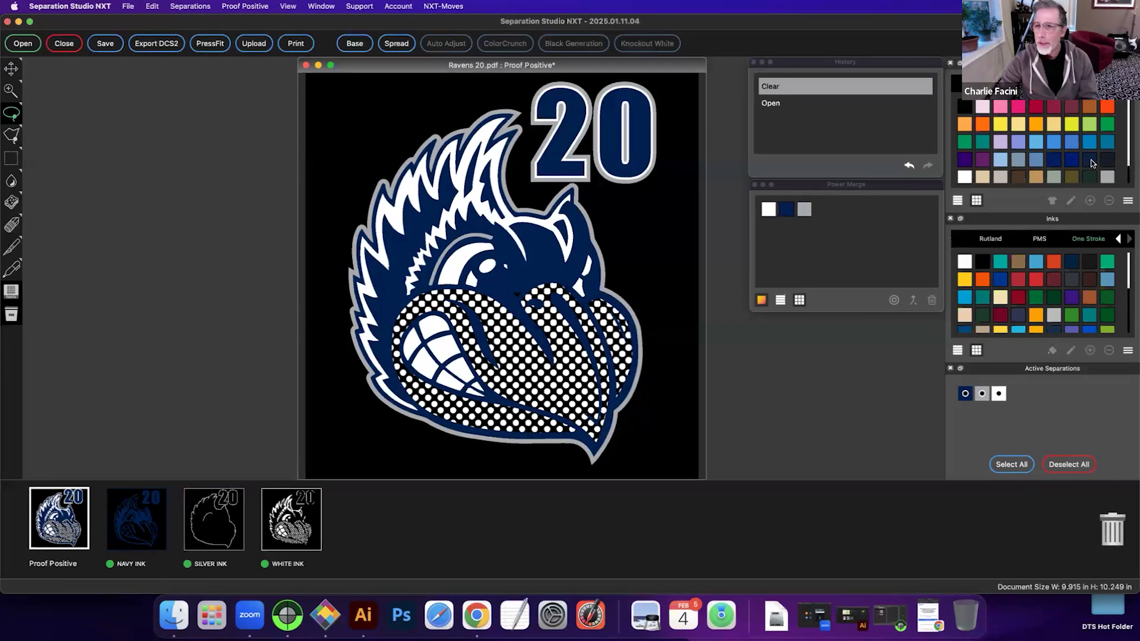
pyautogui.scroll(-1, 1063, 156)
pyautogui.moveTo(982, 139); pyautogui.dragTo(670, 194)
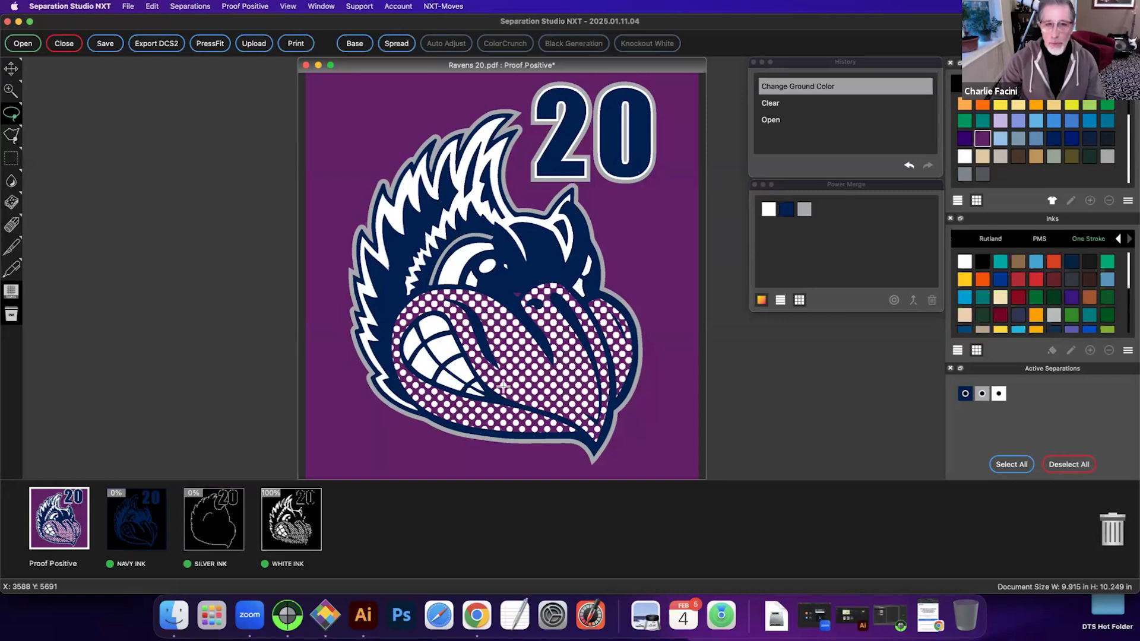
# Step: Start a base for the navy, silver and white inks and set its shared choke to 0.5 pt
pyautogui.click(356, 44)
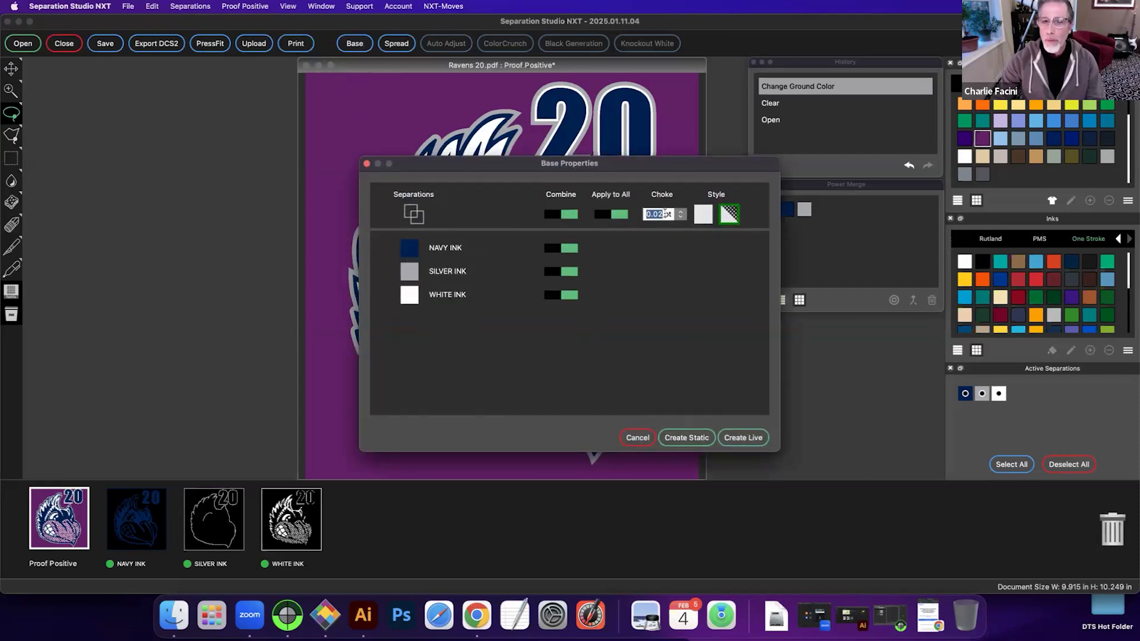
pyautogui.moveTo(665, 213); pyautogui.dragTo(623, 215)
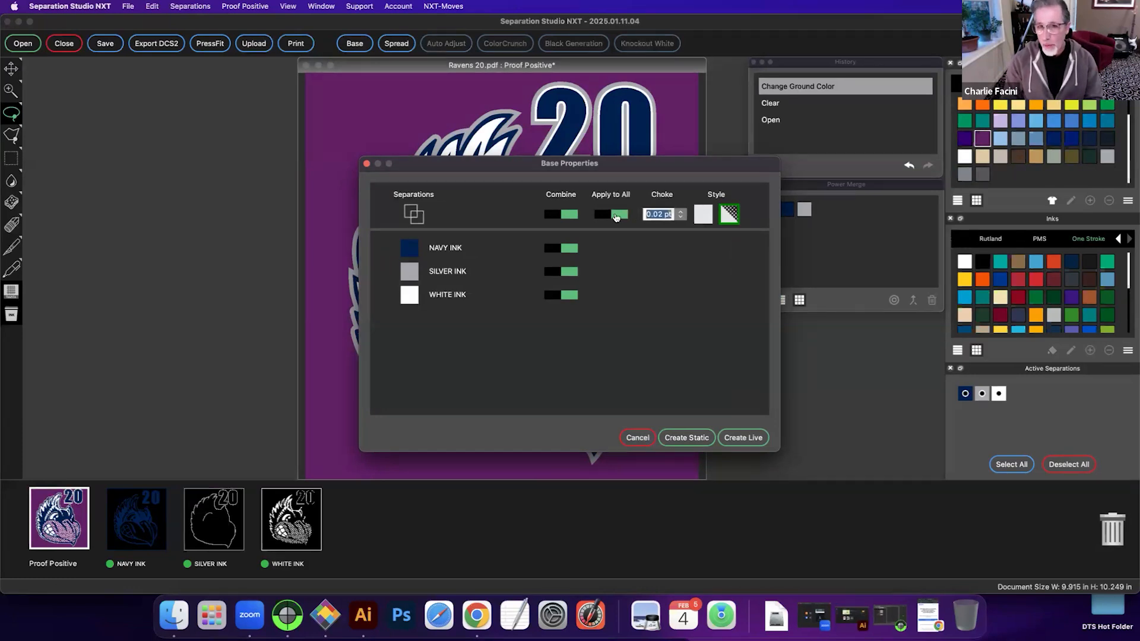
pyautogui.write('.5')
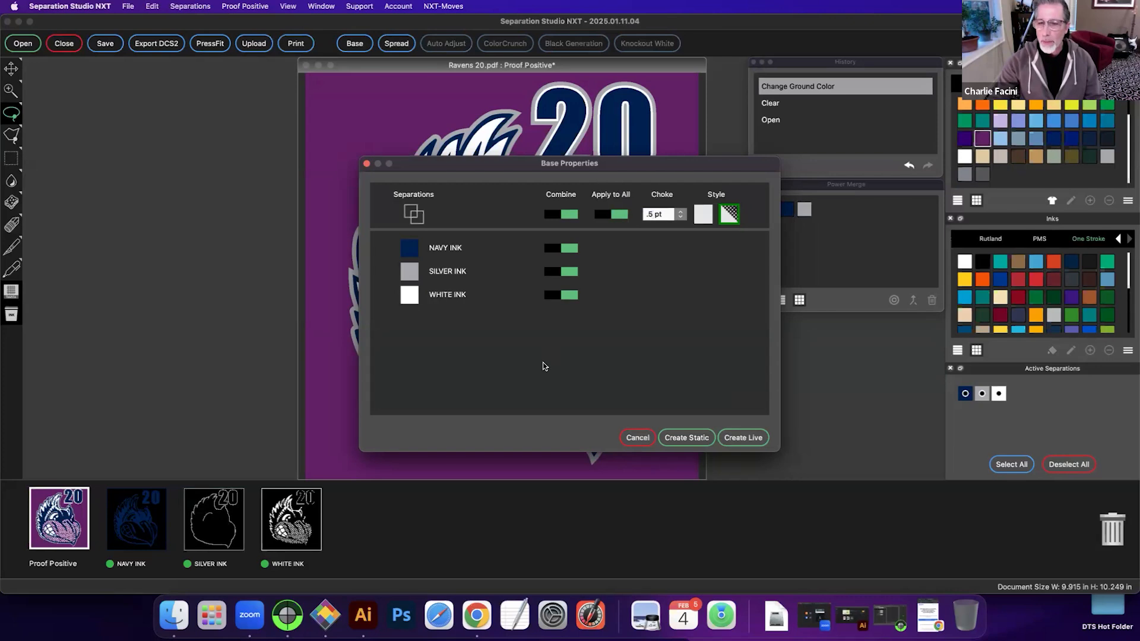
# Step: Try the per-separation choke settings and the solid base style, restoring the shared choke and the halftone style
pyautogui.click(602, 216)
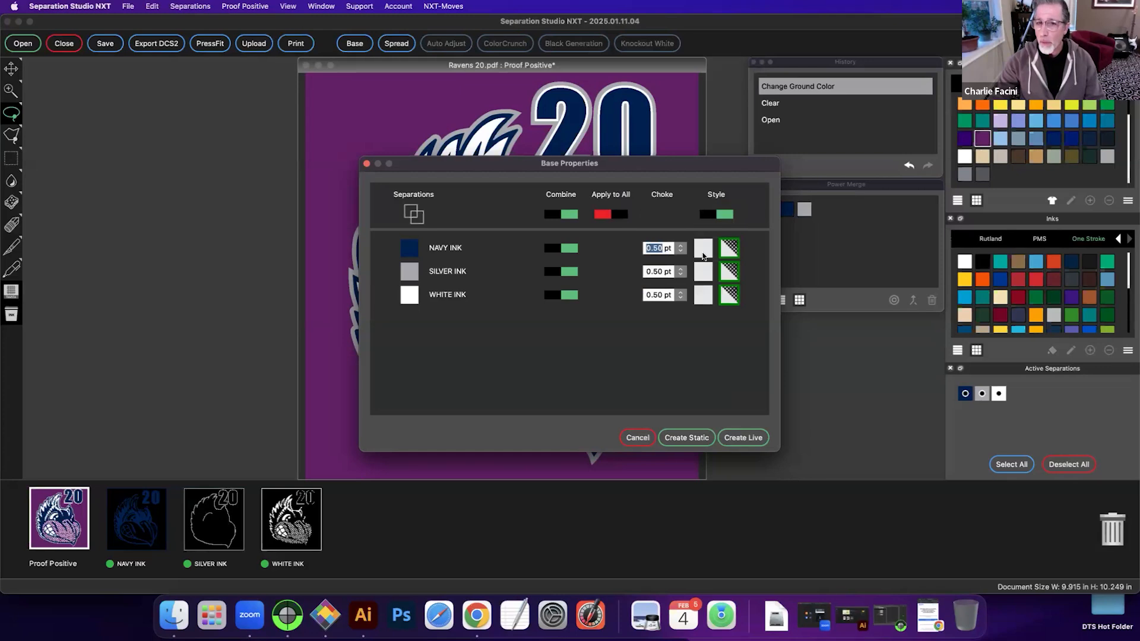
pyautogui.moveTo(650, 272); pyautogui.dragTo(677, 274)
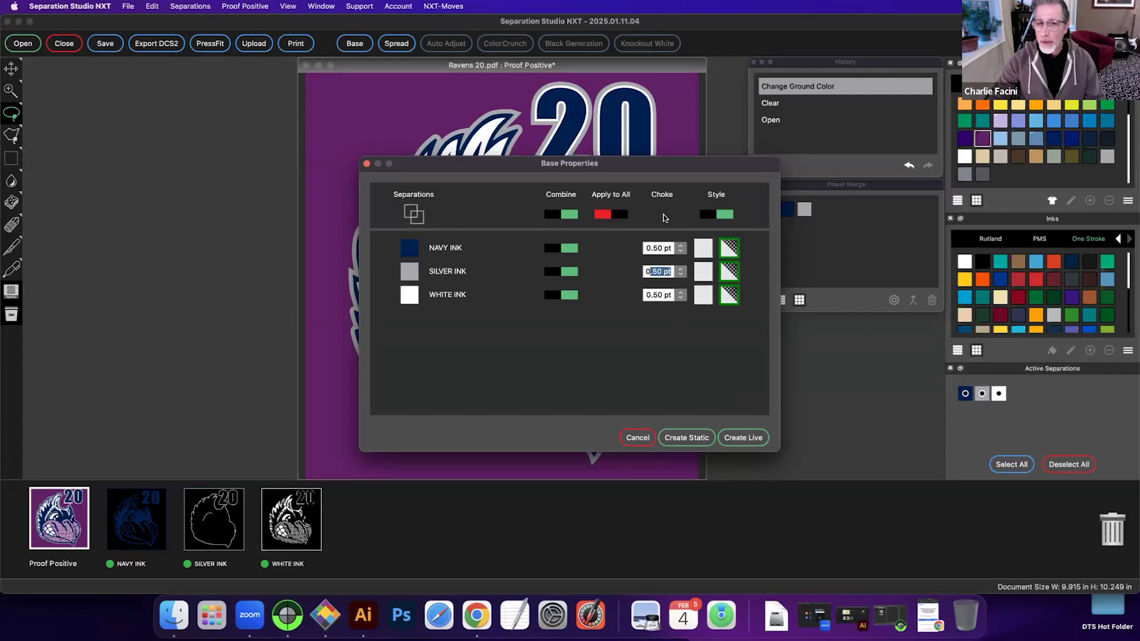
pyautogui.click(622, 218)
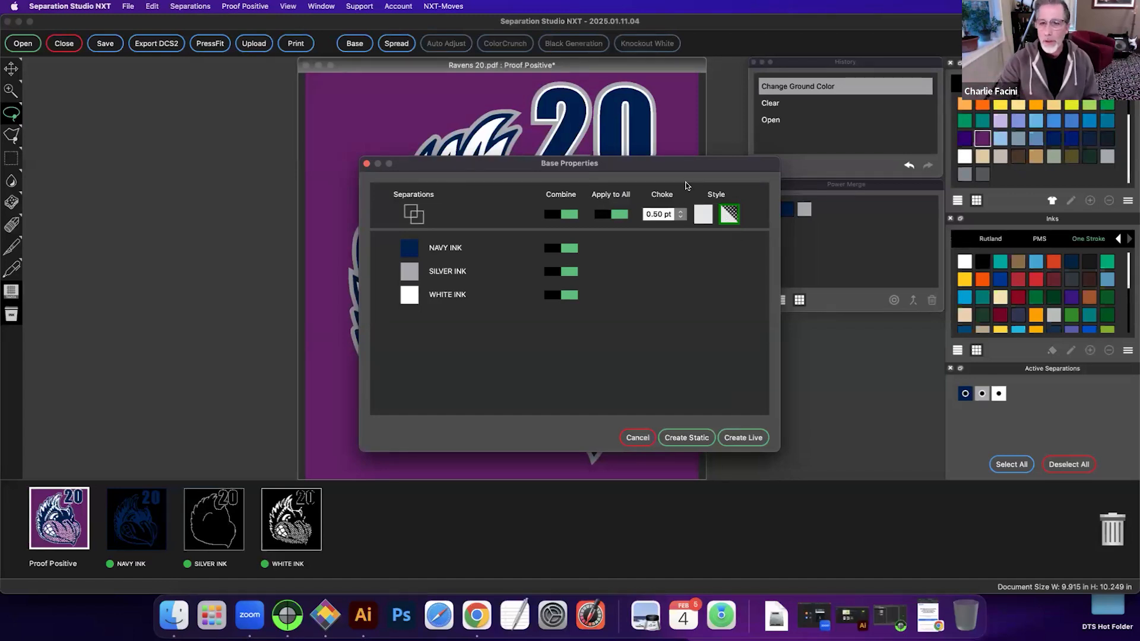
pyautogui.click(703, 214)
pyautogui.click(733, 217)
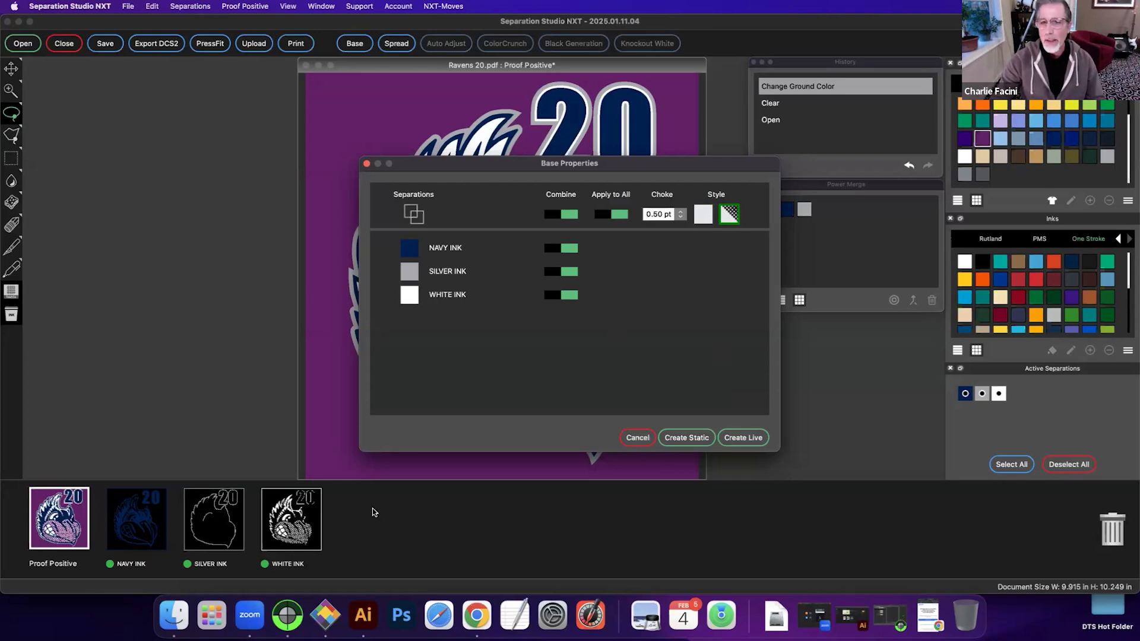
pyautogui.click(738, 440)
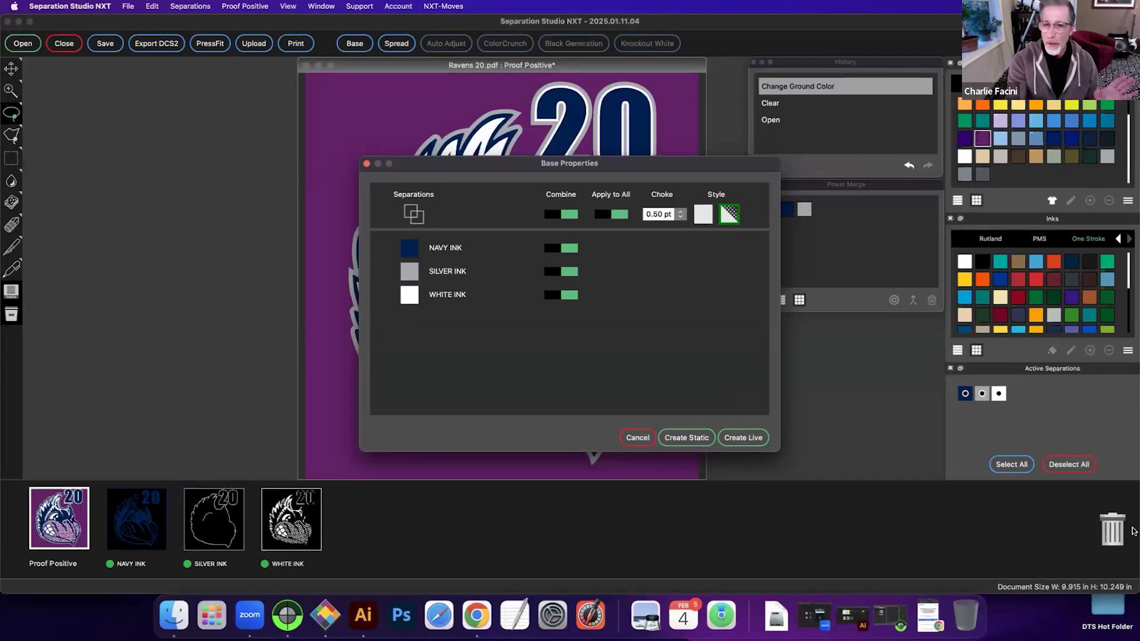
pyautogui.click(680, 439)
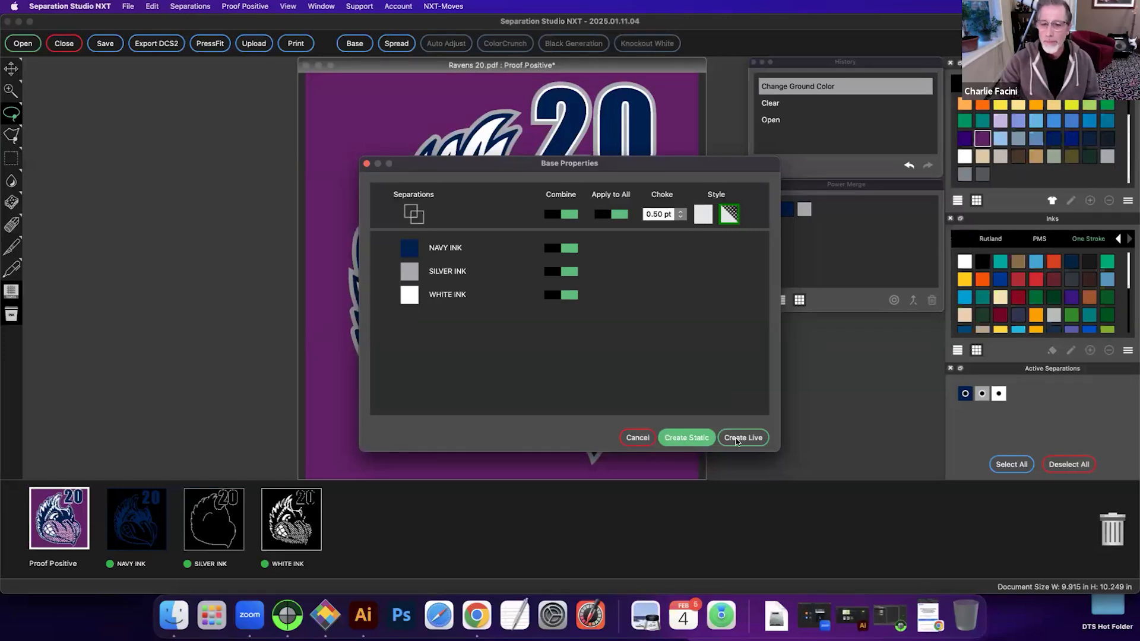
# Step: Create the base as a live base from the three inks and display its separation in film view
pyautogui.click(754, 437)
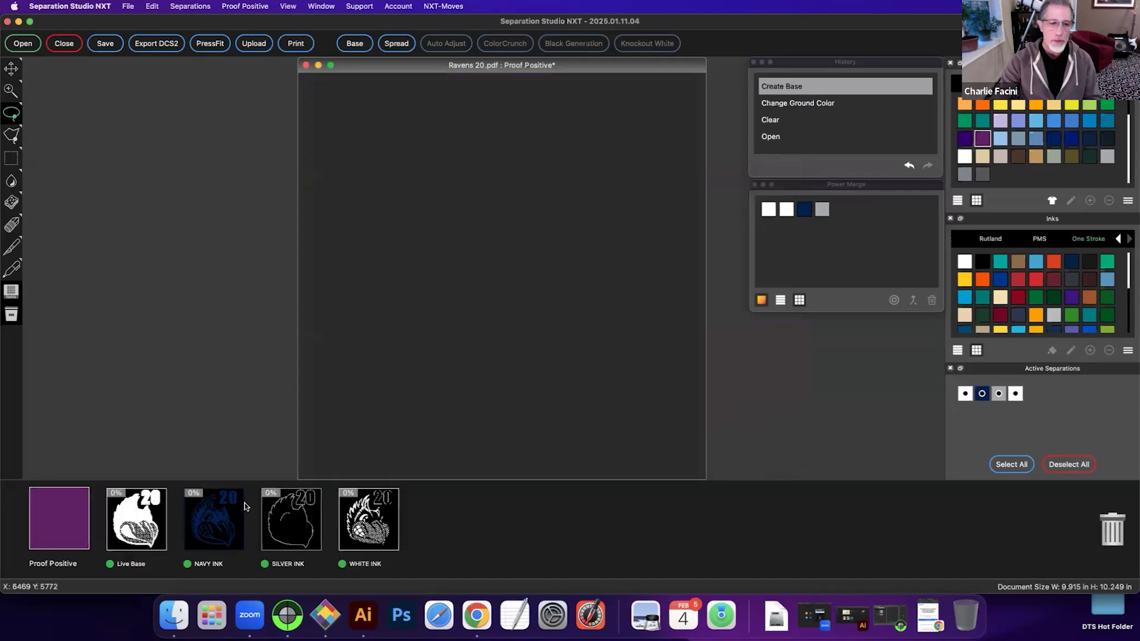
pyautogui.click(136, 526)
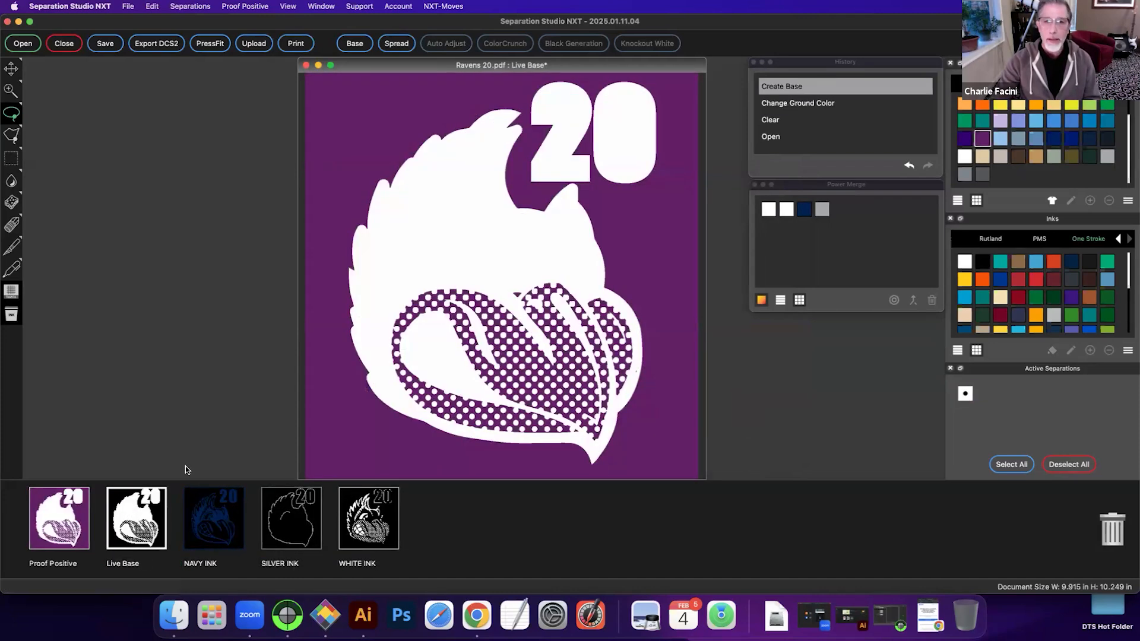
pyautogui.rightClick(631, 218)
pyautogui.click(661, 221)
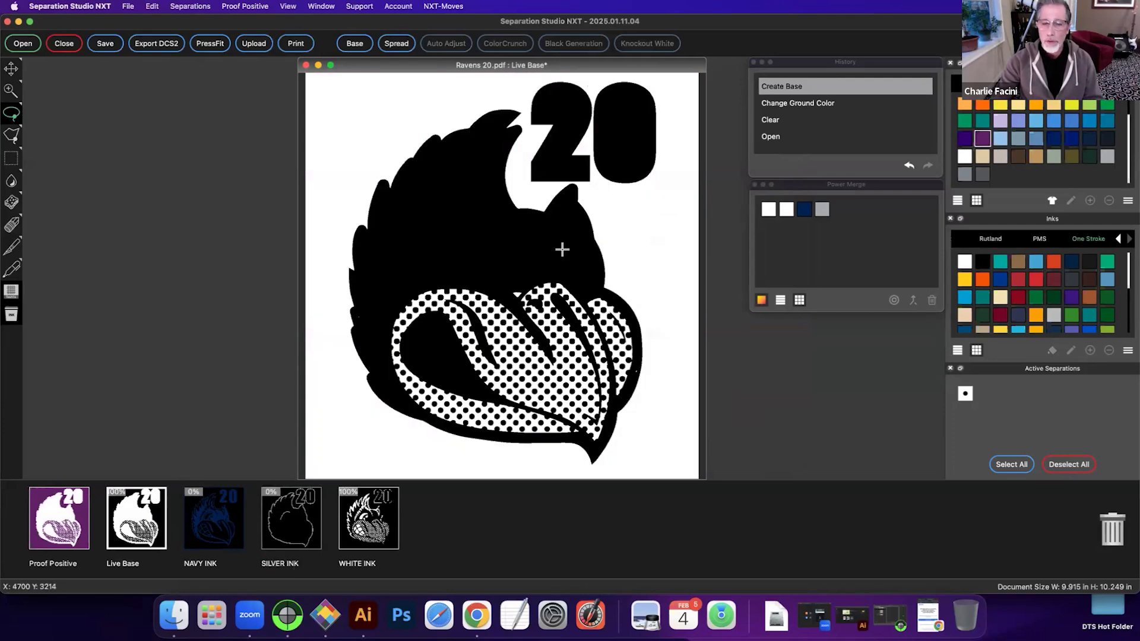
# Step: Compare the navy, silver and white ink separations with the Live Base, switching the WHITE INK view between ink and film
pyautogui.click(223, 505)
pyautogui.click(275, 515)
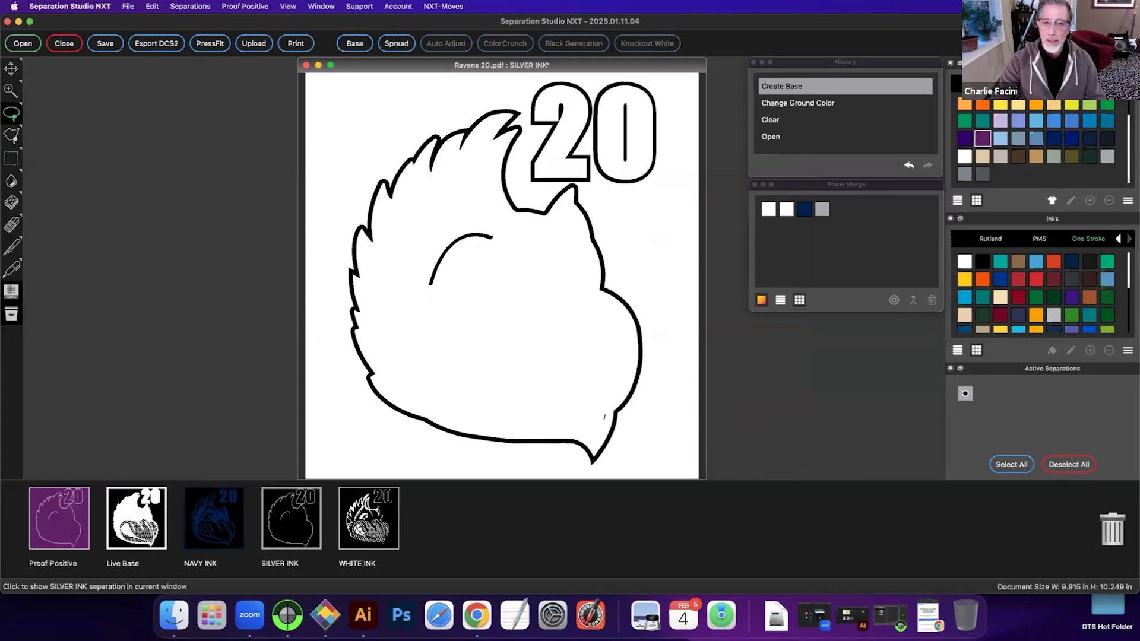
pyautogui.click(370, 518)
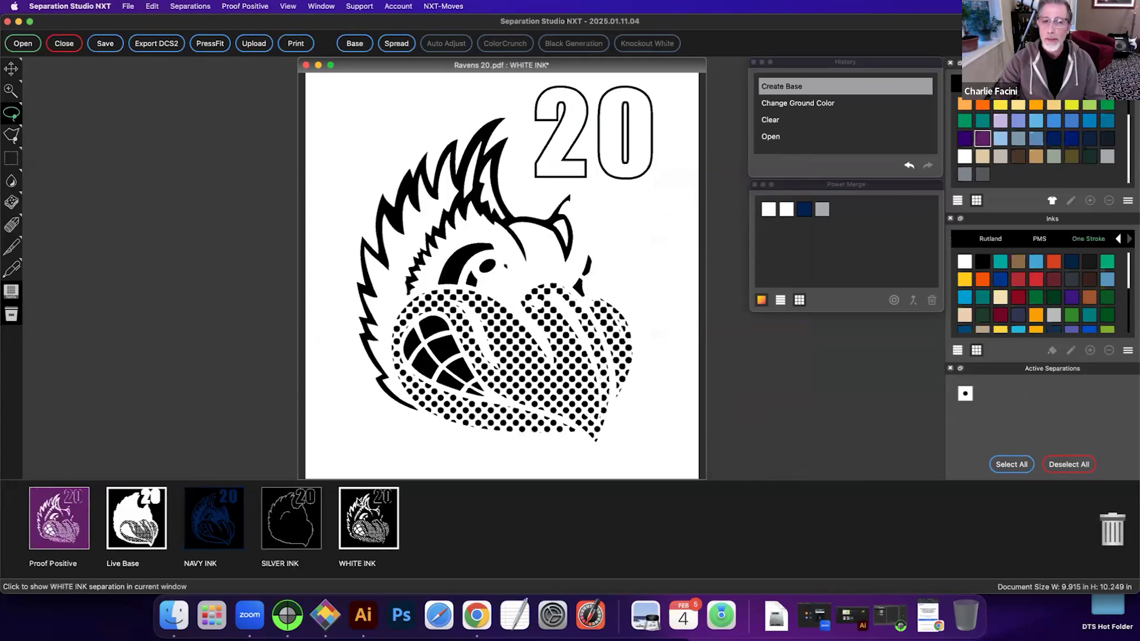
pyautogui.rightClick(623, 220)
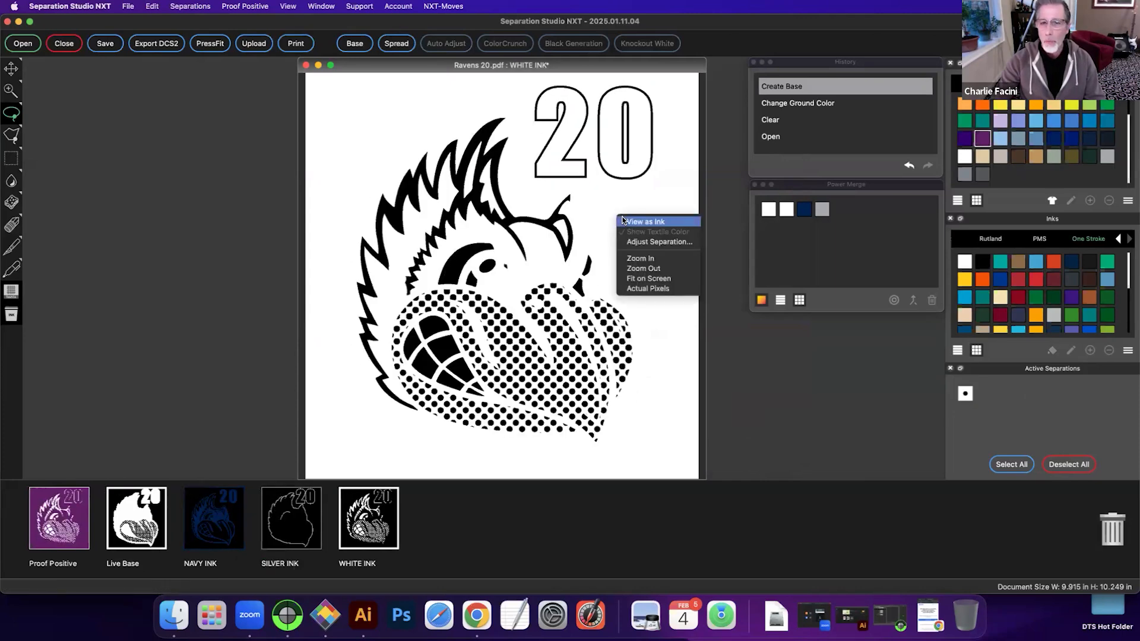
pyautogui.click(623, 221)
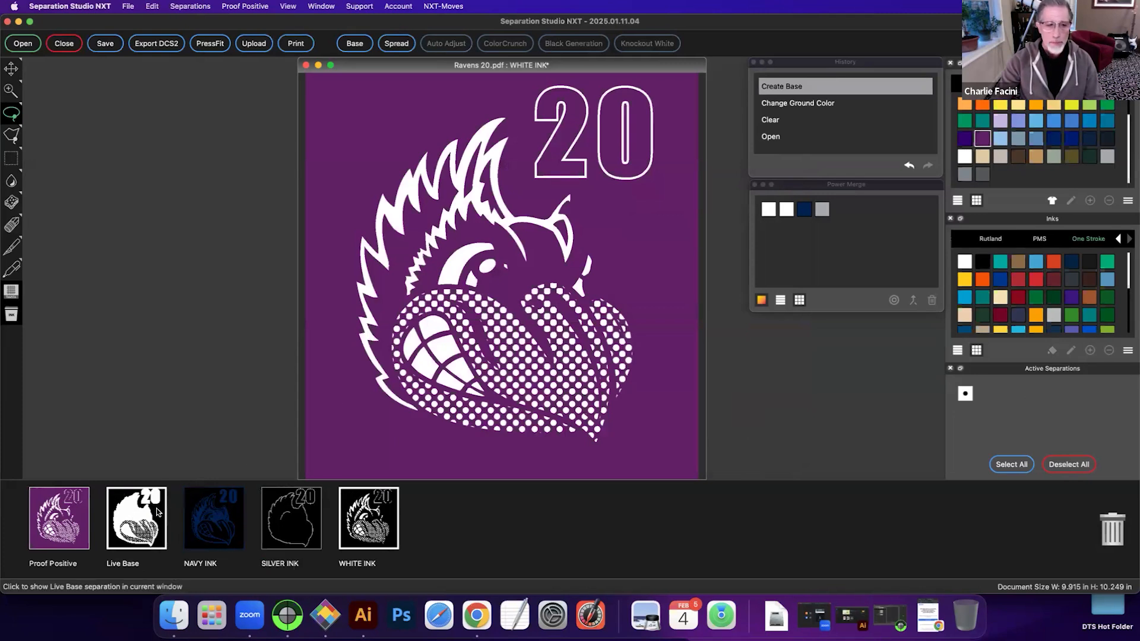
pyautogui.rightClick(604, 209)
pyautogui.click(611, 215)
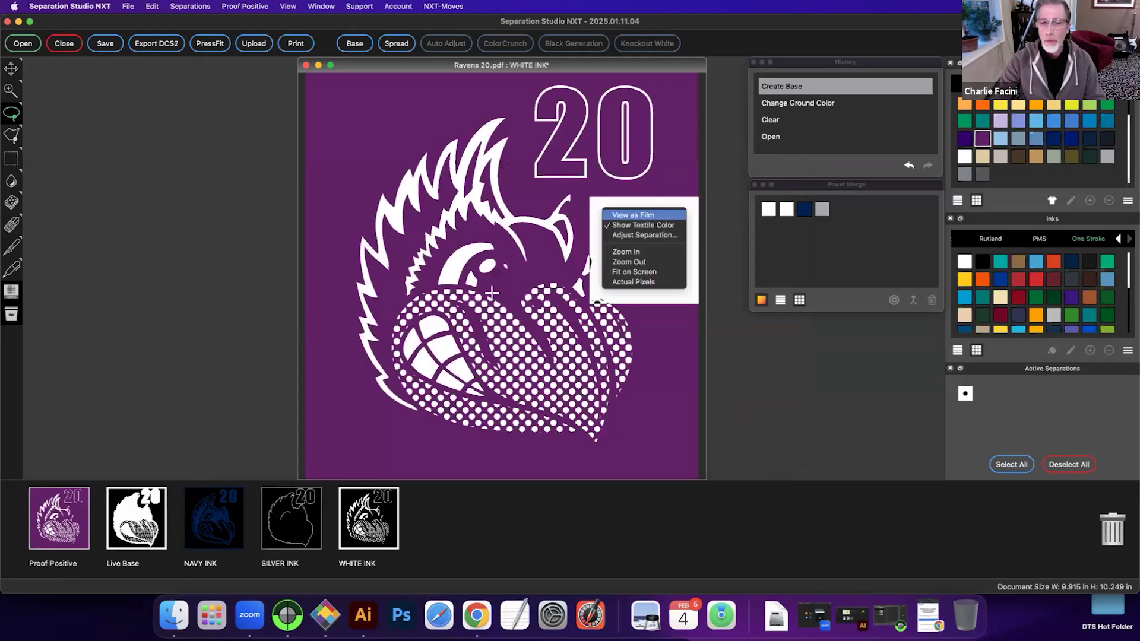
pyautogui.click(143, 510)
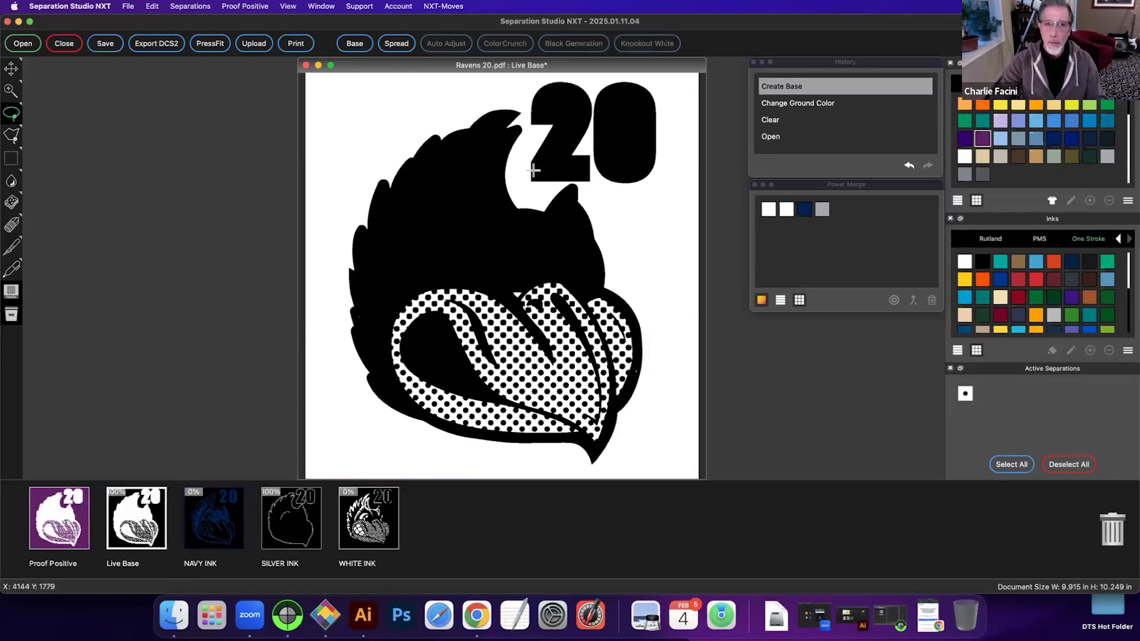
# Step: Return to the Proof Positive composite and update the live base with a shared choke of 0.75 pt
pyautogui.click(59, 522)
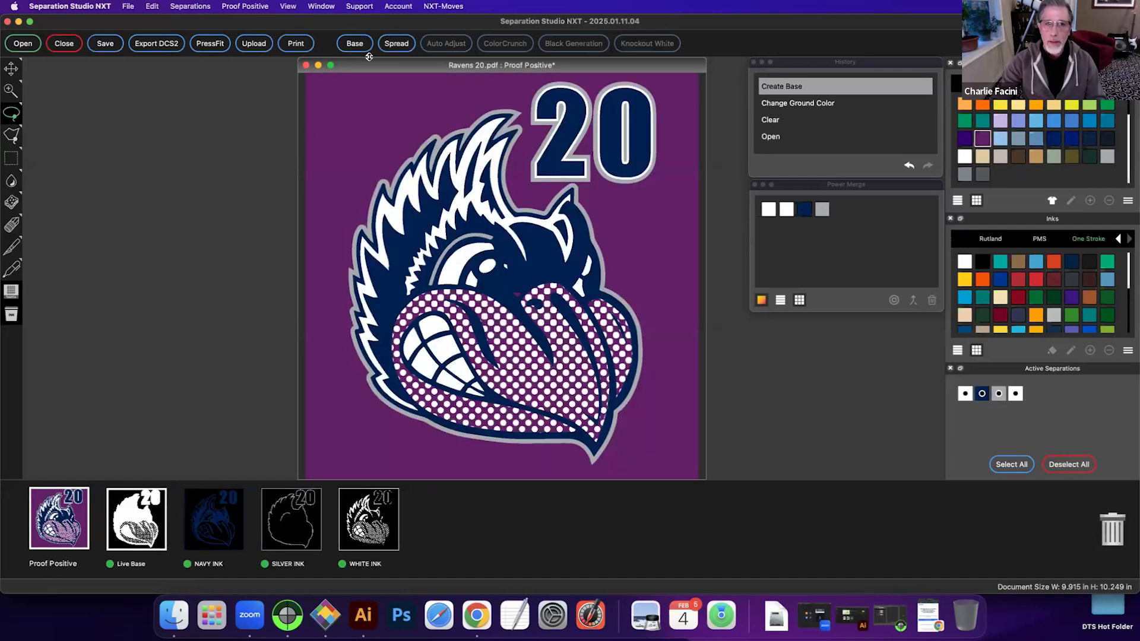
pyautogui.click(356, 44)
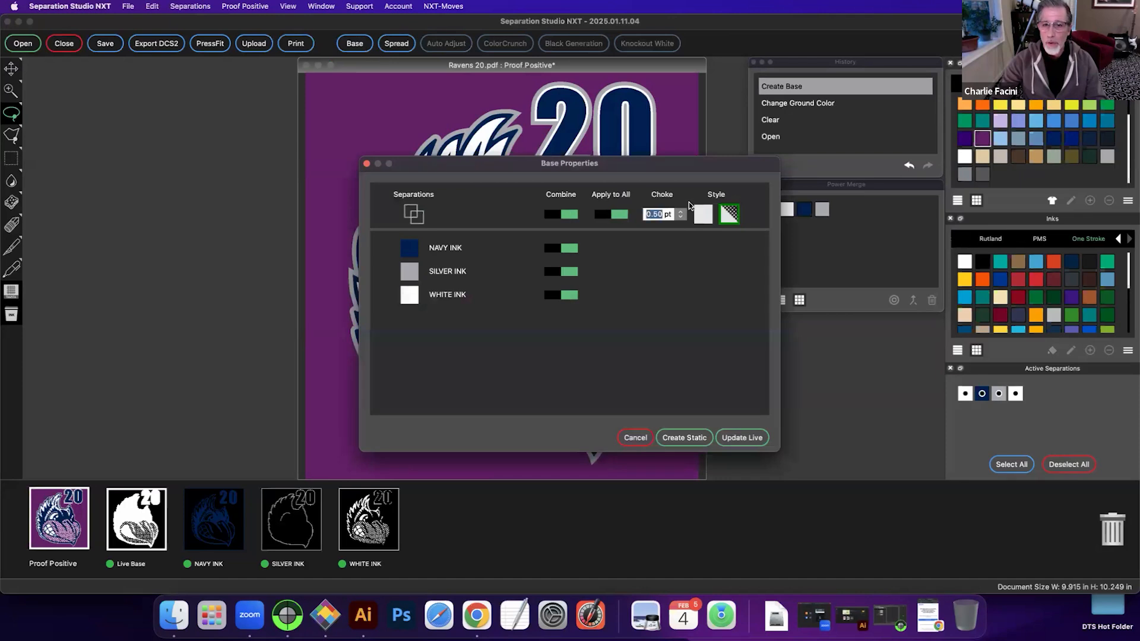
pyautogui.doubleClick(654, 215)
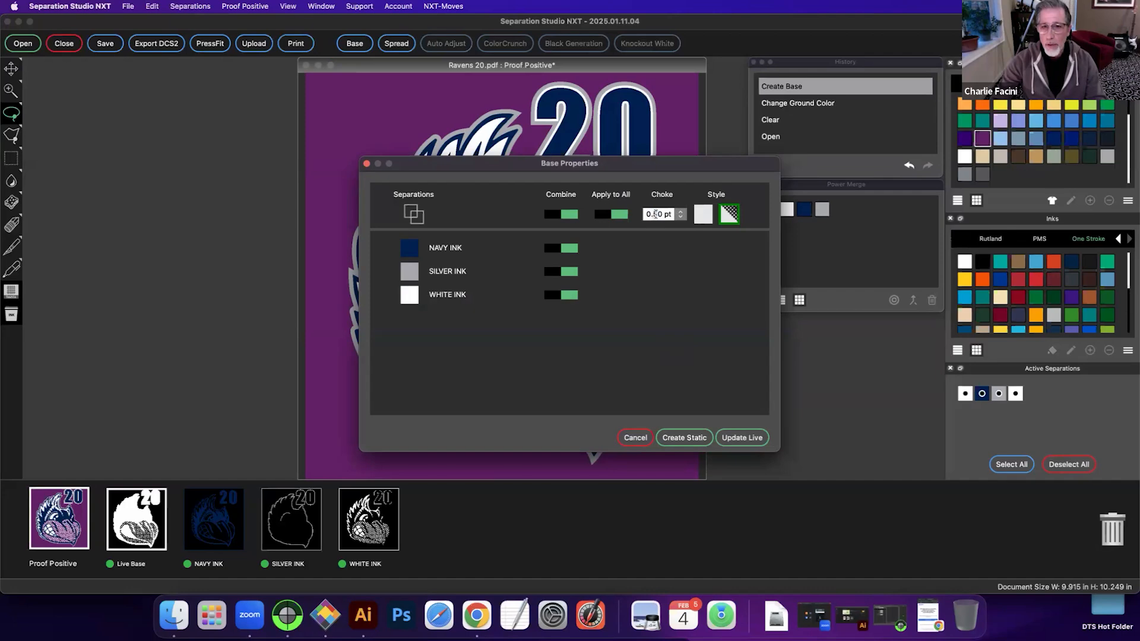
pyautogui.write('75')
pyautogui.click(730, 438)
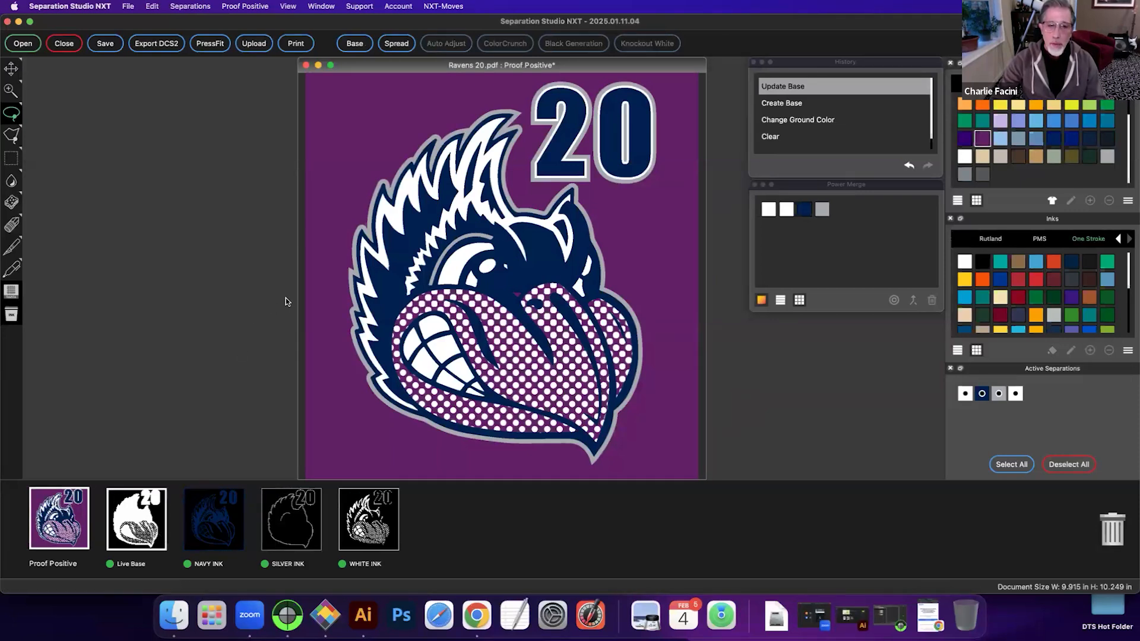
# Step: Zoom in on the composite above the eye and move the Live Base after WHITE INK in the separation order
pyautogui.click(9, 88)
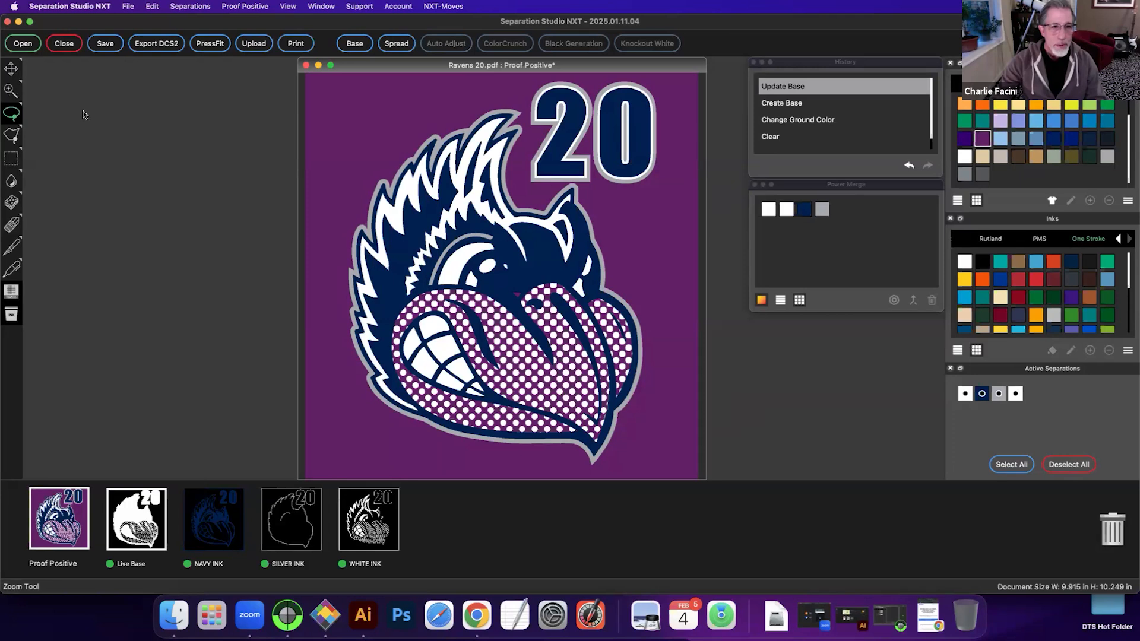
pyautogui.moveTo(492, 210); pyautogui.dragTo(520, 245)
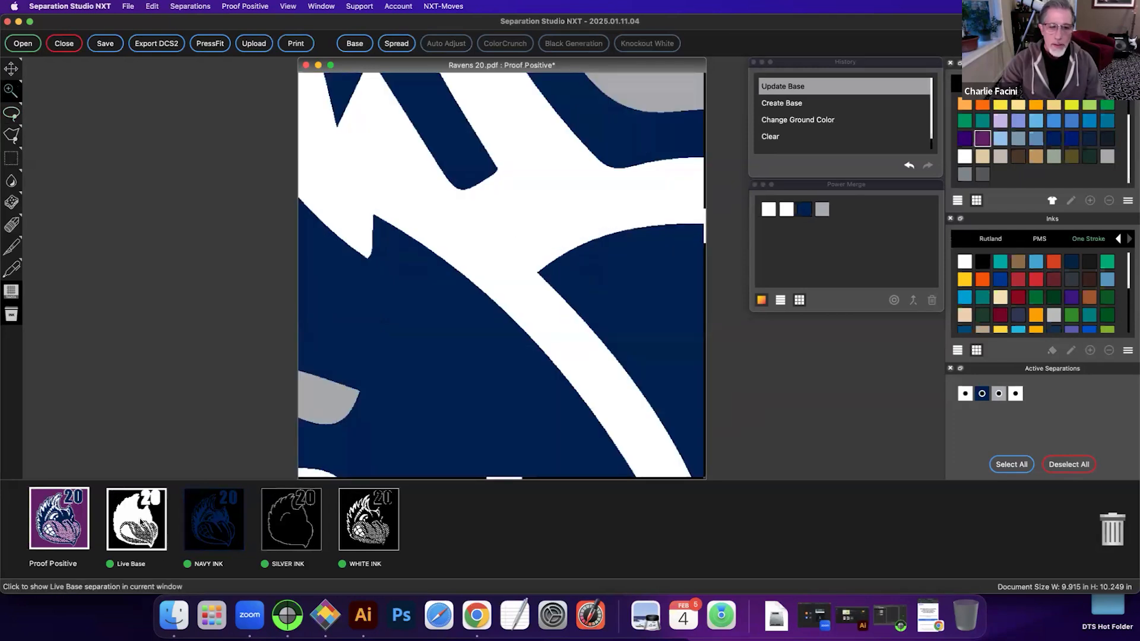
pyautogui.moveTo(189, 523); pyautogui.dragTo(408, 519)
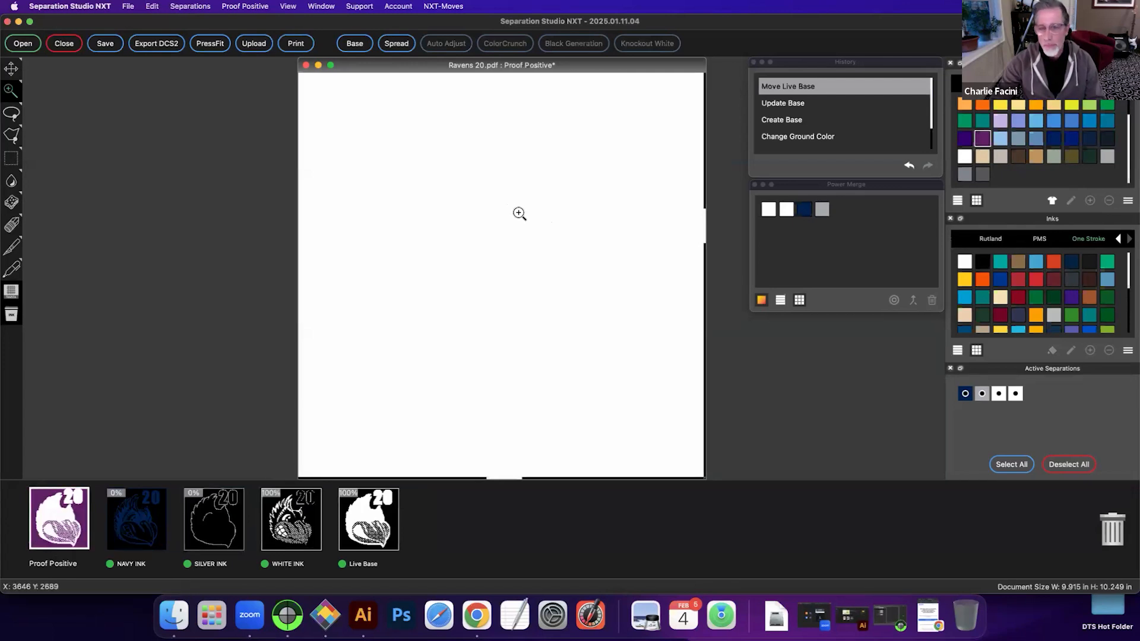
# Step: Inspect the choke along the silver outline below the number 20 and move the Live Base back to first in the separation order
pyautogui.press('super+minus')
pyautogui.press('super+minus')
pyautogui.press('super+minus')
pyautogui.press('super+minus')
pyautogui.press('super+minus')
pyautogui.press('super+minus')
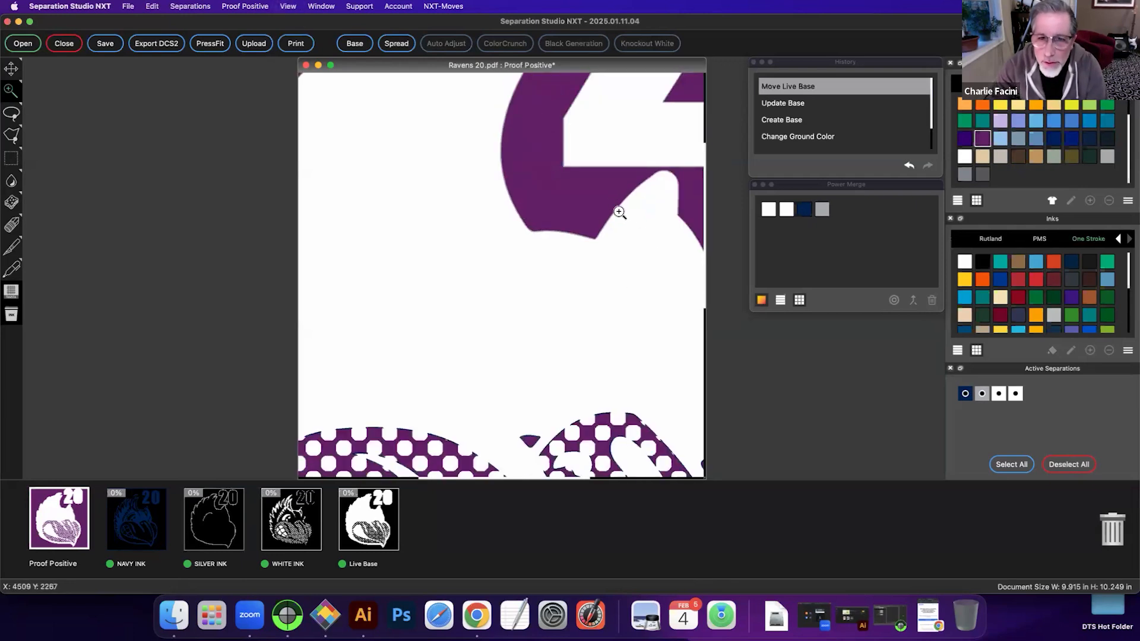
pyautogui.moveTo(586, 222); pyautogui.dragTo(615, 256)
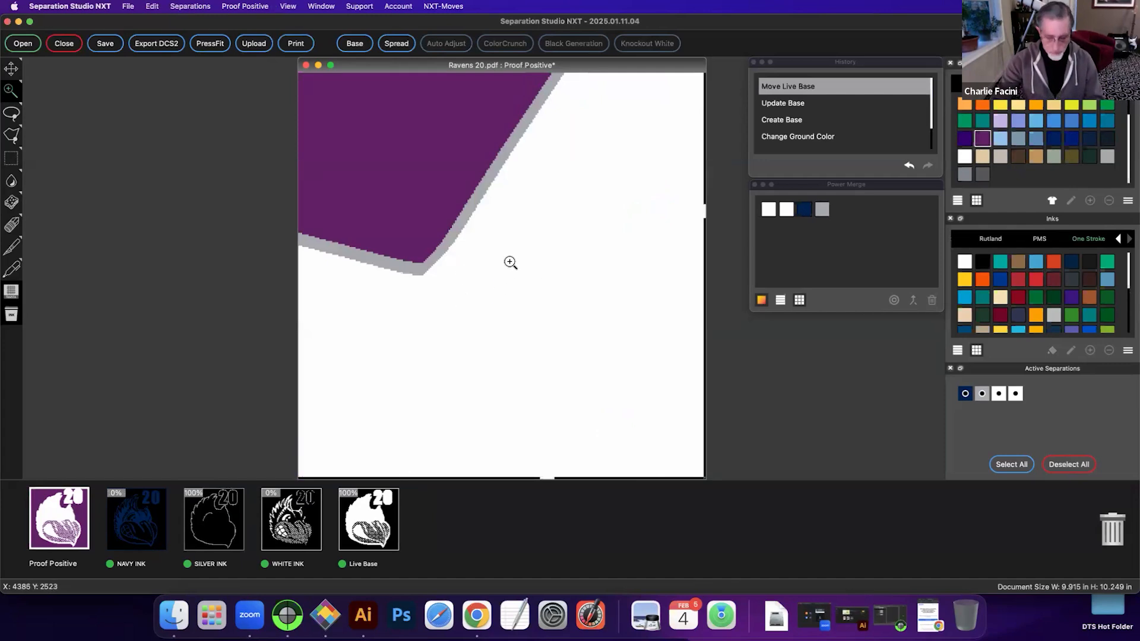
pyautogui.press('super+0')
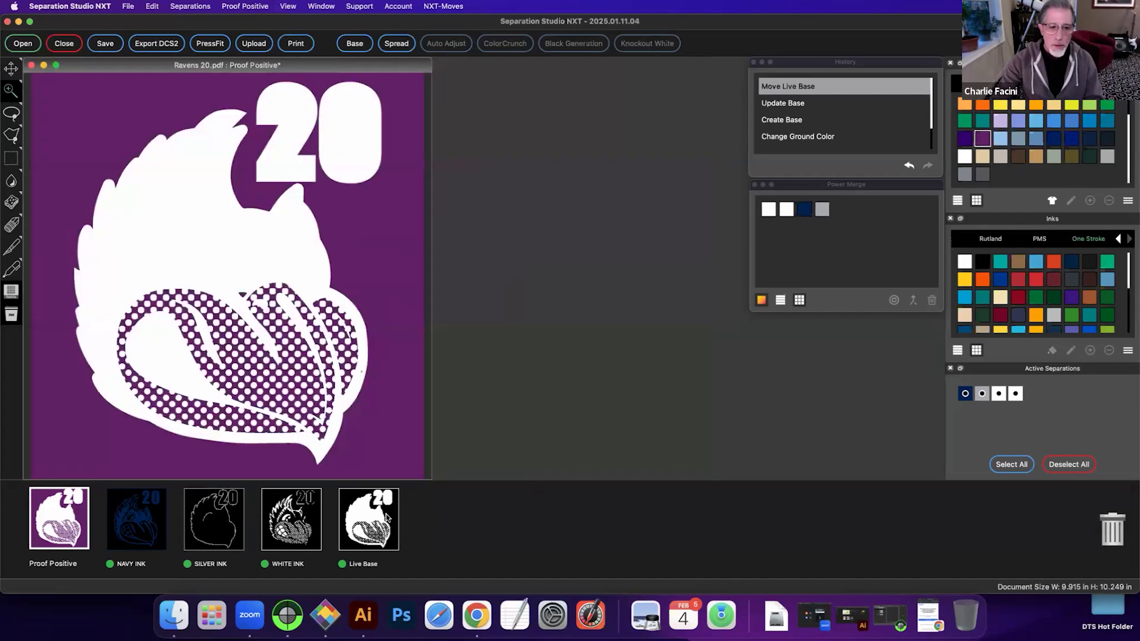
pyautogui.moveTo(112, 524); pyautogui.dragTo(97, 515)
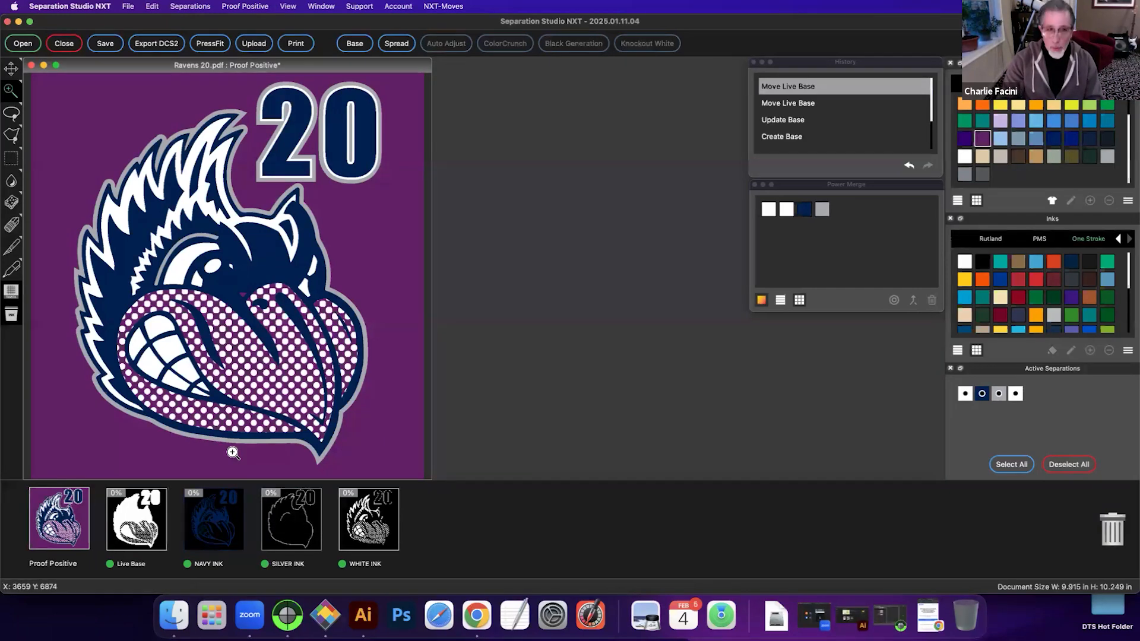
# Step: Open the print setup and try excluding the Live Base, navy, silver and white separations from the output one by one
pyautogui.press('super+p')
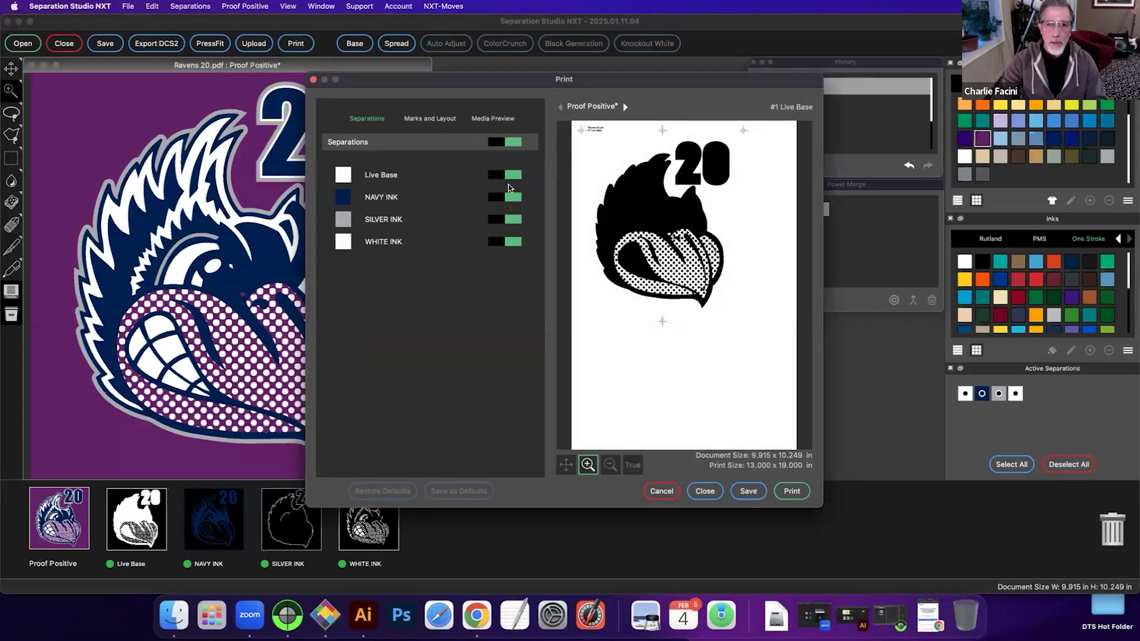
pyautogui.click(492, 179)
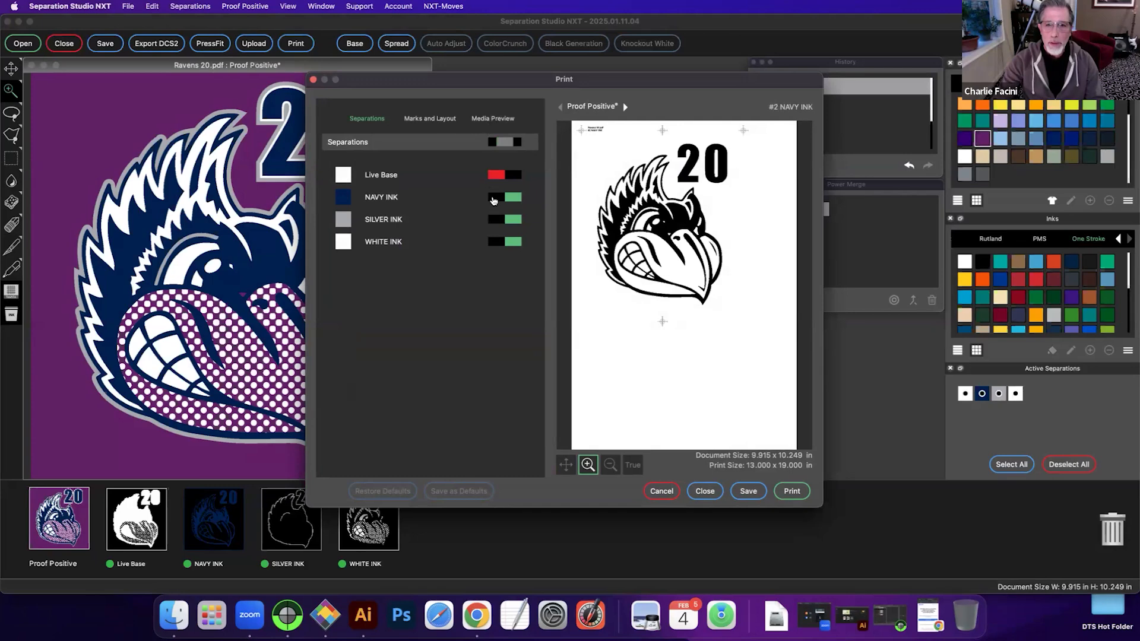
pyautogui.click(493, 200)
pyautogui.click(498, 220)
pyautogui.click(498, 244)
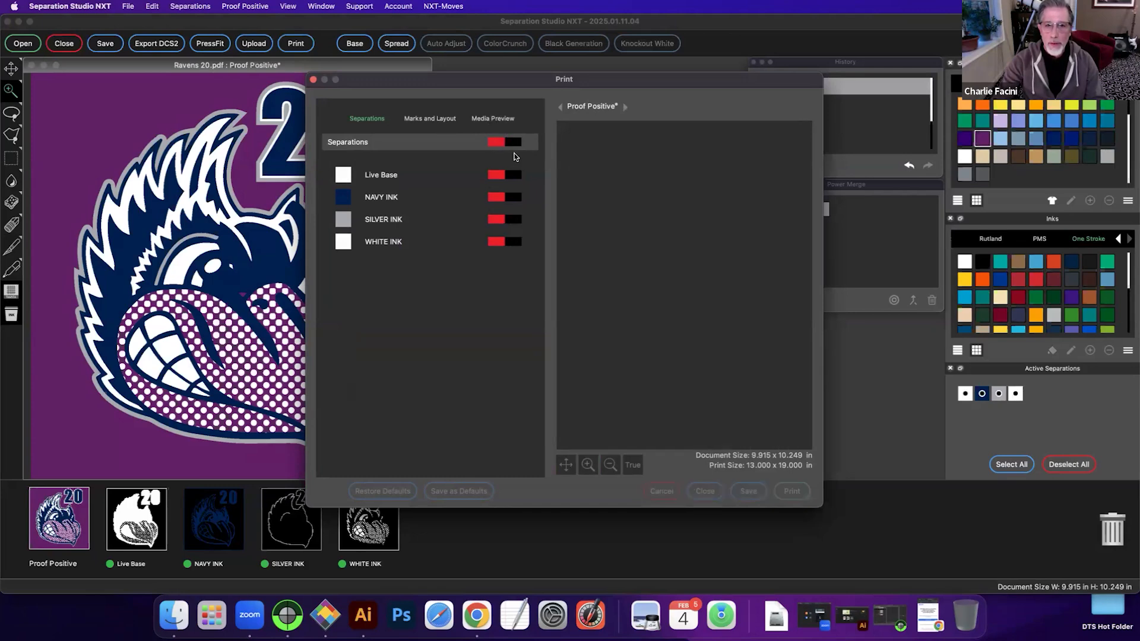
# Step: Include all four separations in the output, check the media settings and send the job to AccuRIP Emerald
pyautogui.click(508, 142)
pyautogui.click(508, 142)
pyautogui.click(510, 143)
pyautogui.click(486, 121)
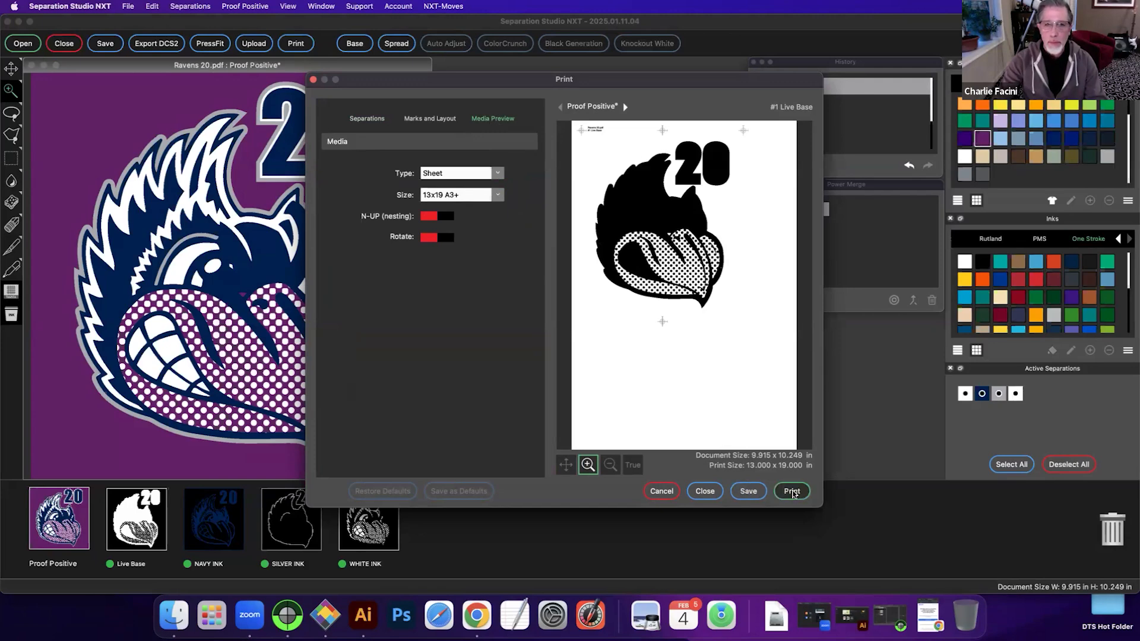
pyautogui.click(793, 492)
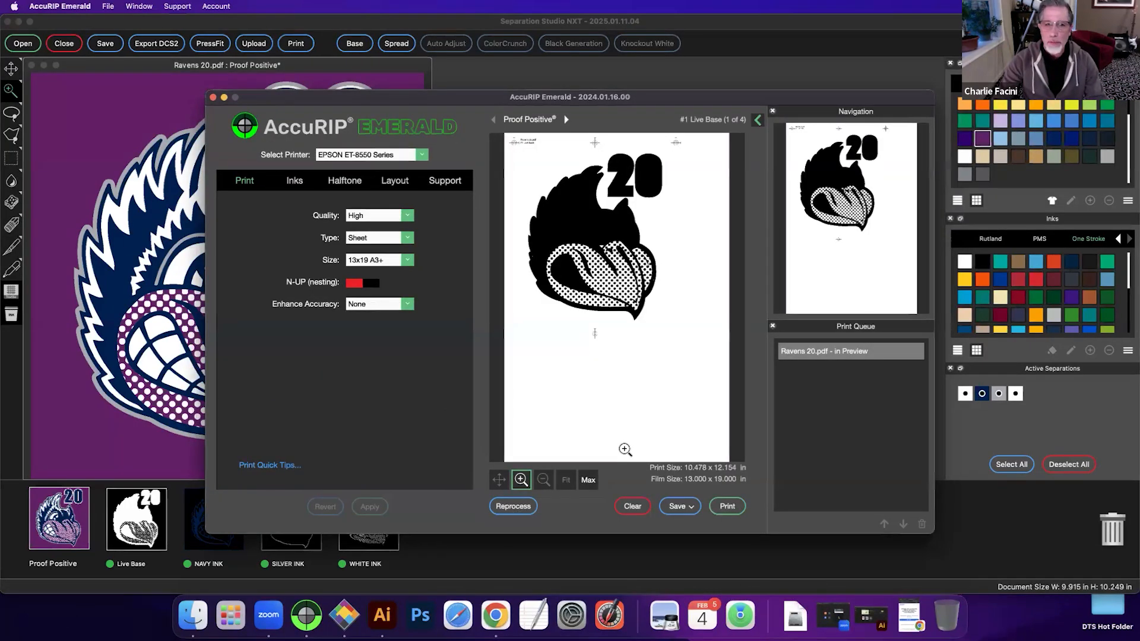
# Step: Try the Center placement for the film layout, then restore and apply Left Top
pyautogui.click(396, 181)
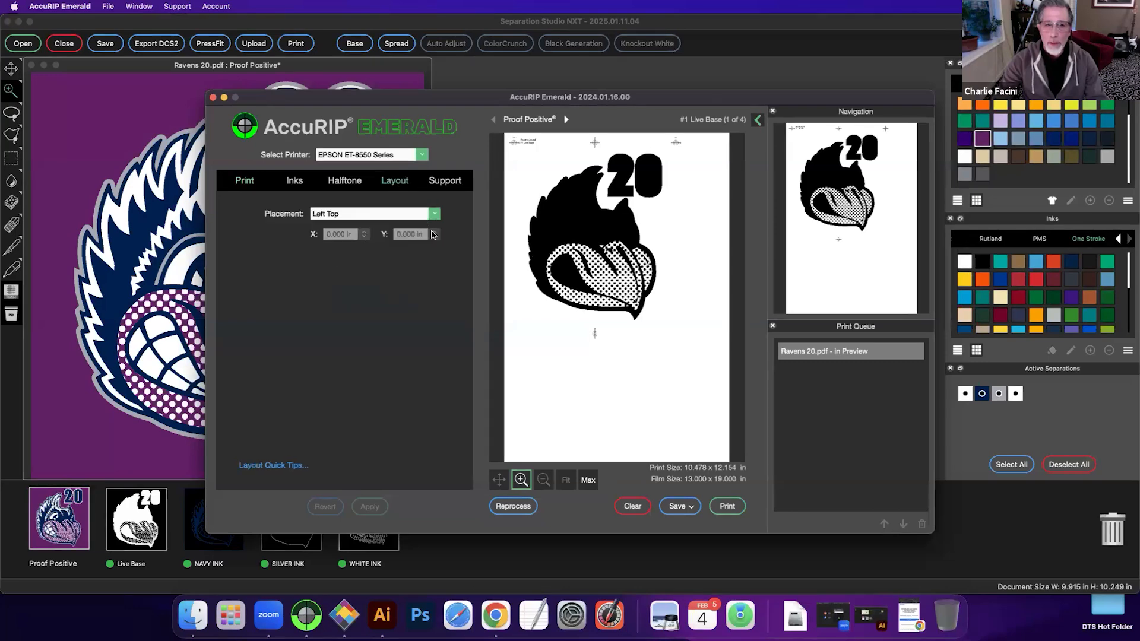
pyautogui.click(414, 218)
pyautogui.click(407, 256)
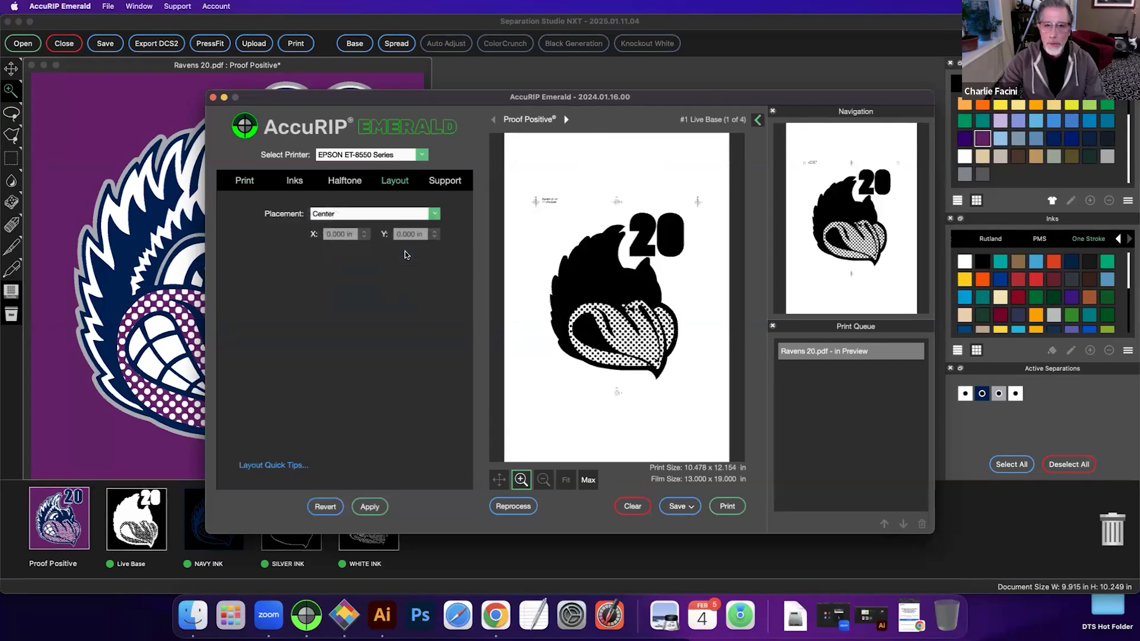
pyautogui.click(406, 220)
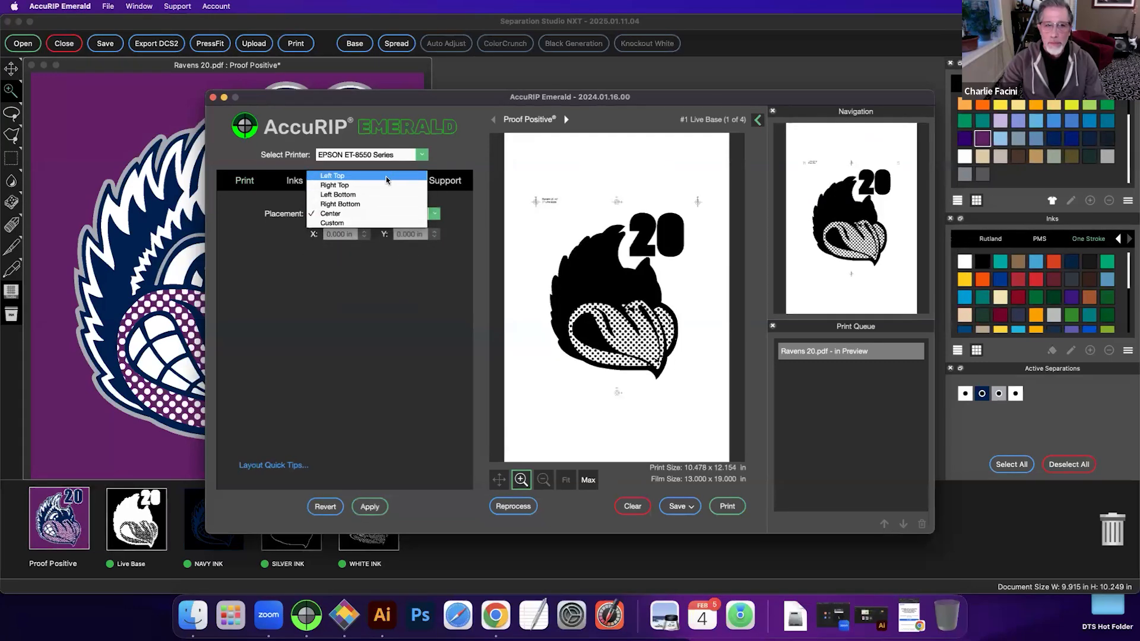
pyautogui.click(386, 177)
pyautogui.click(370, 507)
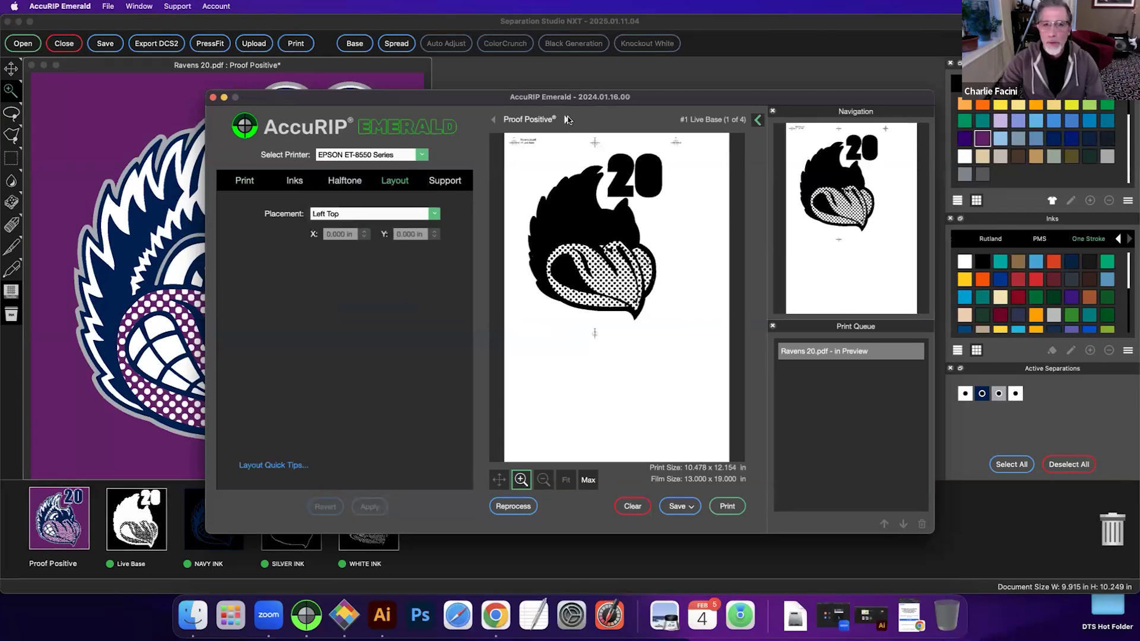
# Step: Page through the film previews from the Live Base to WHITE INK and back to the Live Base
pyautogui.click(567, 119)
pyautogui.click(567, 120)
pyautogui.click(567, 120)
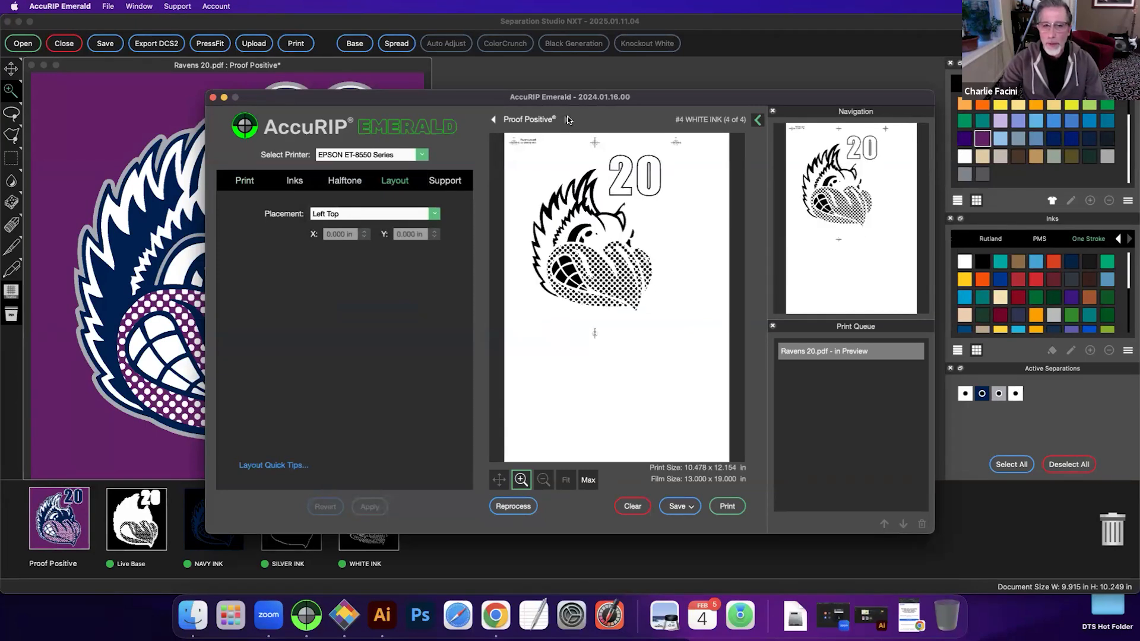
pyautogui.click(493, 120)
pyautogui.click(493, 120)
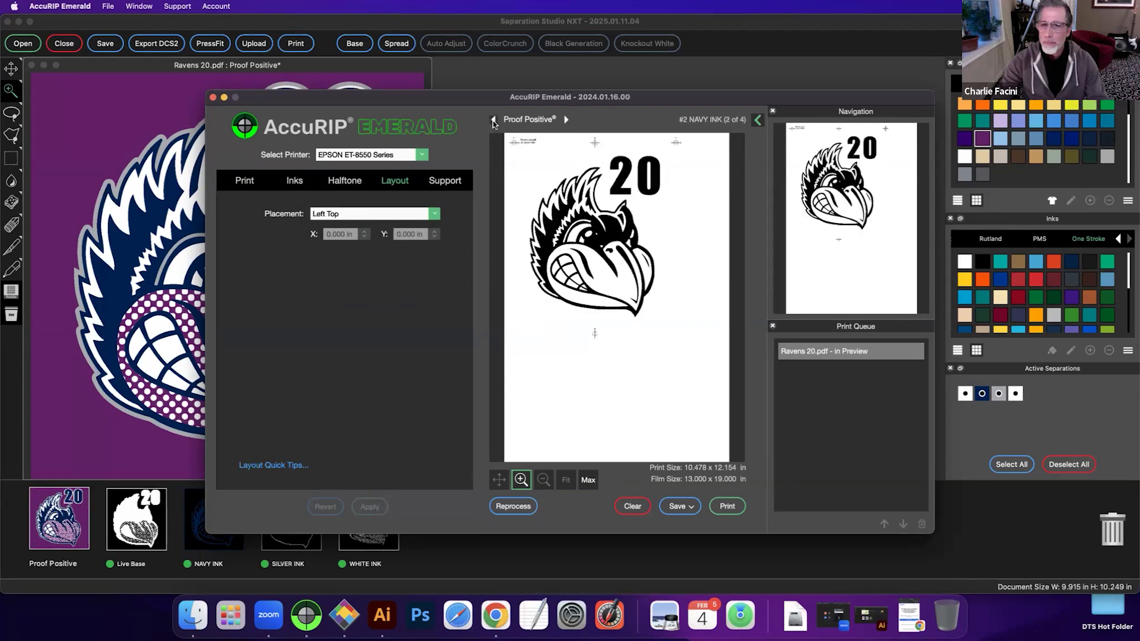
pyautogui.click(493, 120)
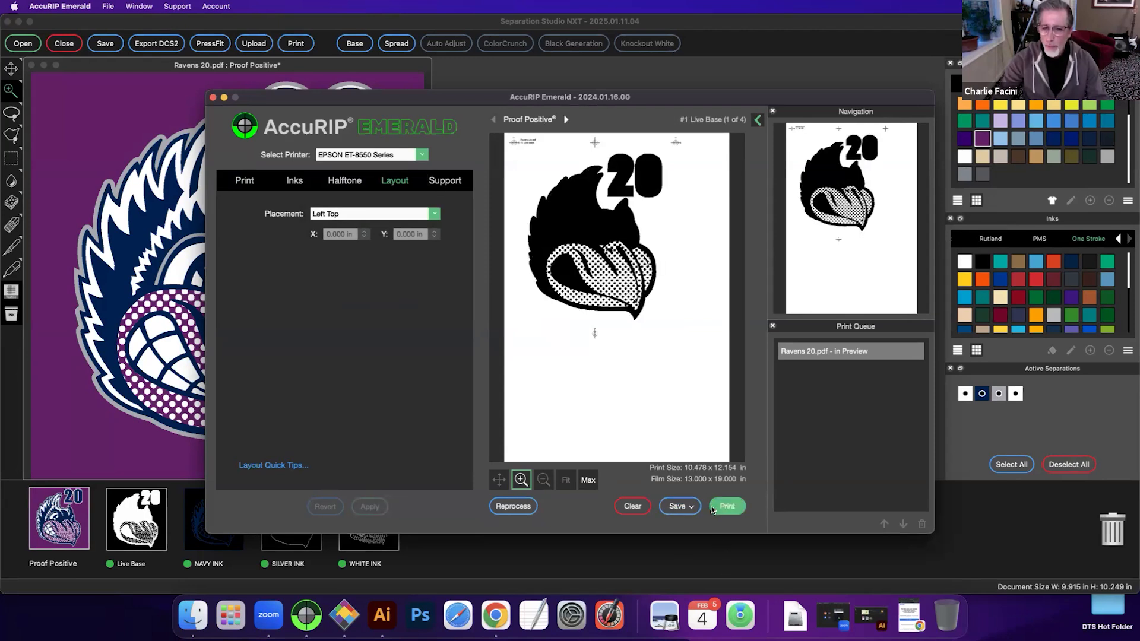
# Step: Clear the Ravens 20 print job and return to Separation Studio NXT, viewing the base properties without changing them
pyautogui.click(633, 507)
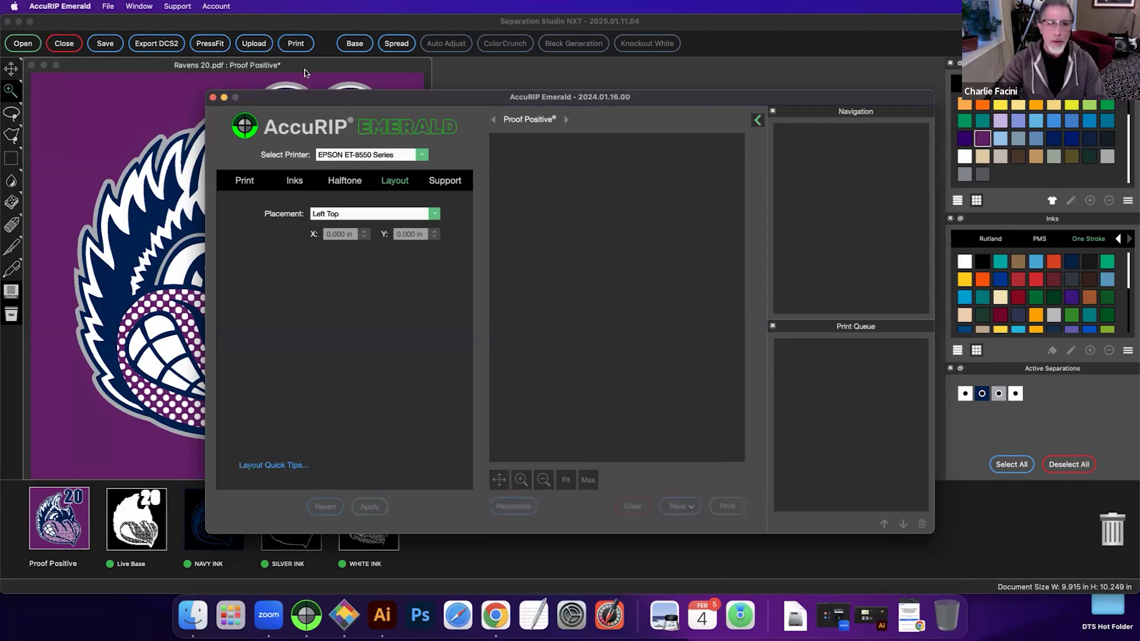
pyautogui.click(305, 69)
pyautogui.click(354, 43)
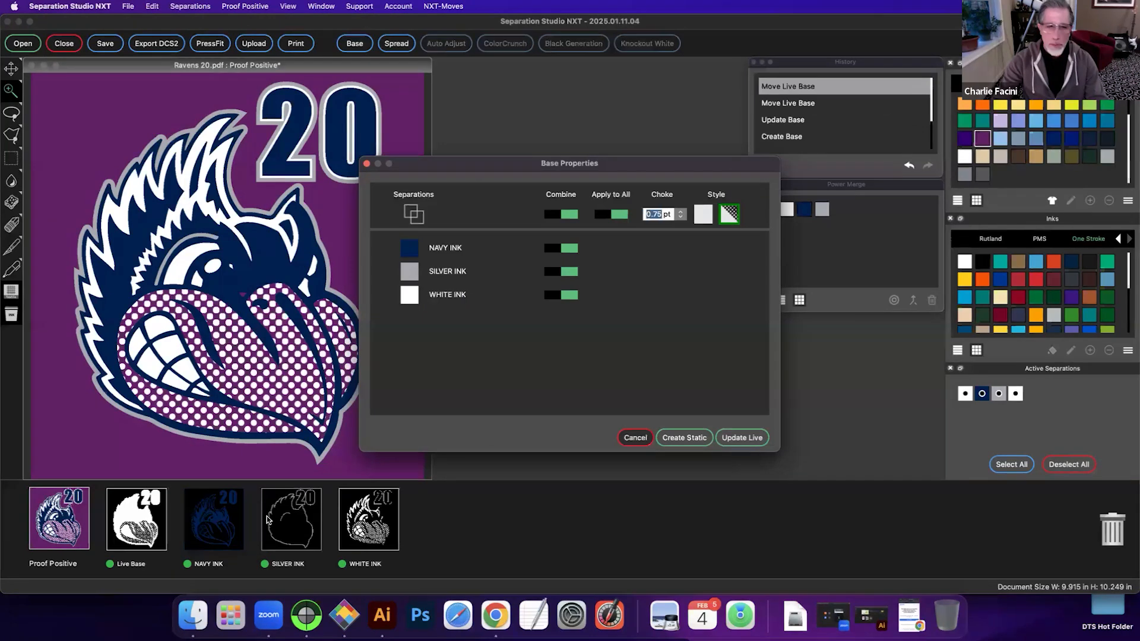
pyautogui.press('Escape')
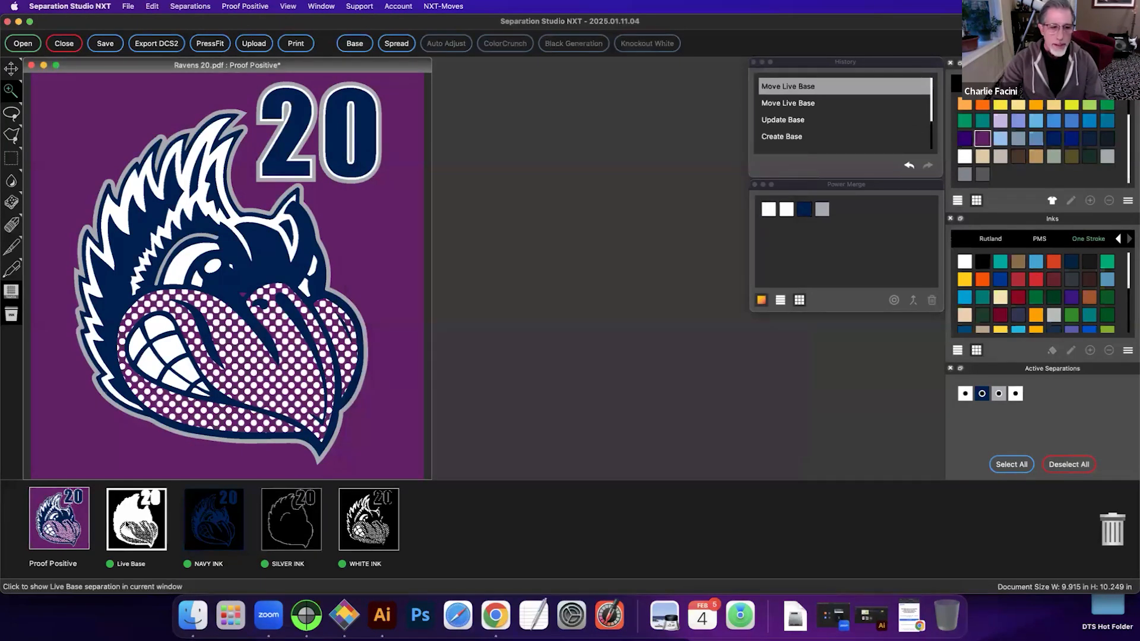
# Step: With the Live Base displayed, try deleting the WHITE INK separation and revert the deletion
pyautogui.click(137, 519)
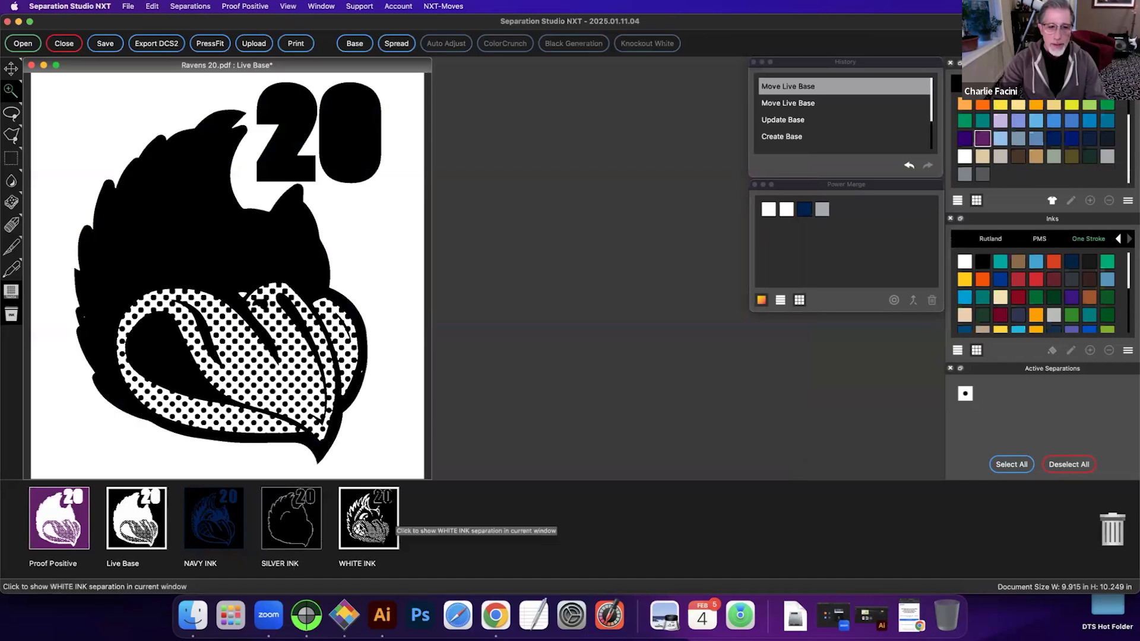
pyautogui.moveTo(361, 527)
pyautogui.mouseDown()
pyautogui.moveTo(775, 502)
pyautogui.moveTo(1108, 541)
pyautogui.mouseUp()
pyautogui.moveTo(1111, 538); pyautogui.dragTo(1110, 538)
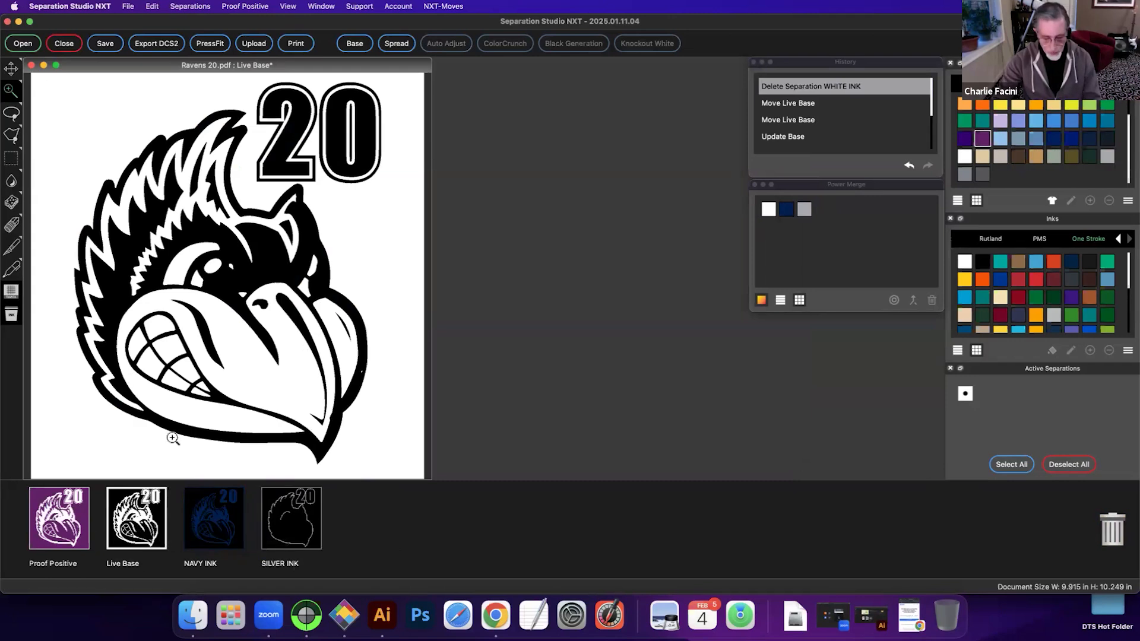
pyautogui.click(795, 105)
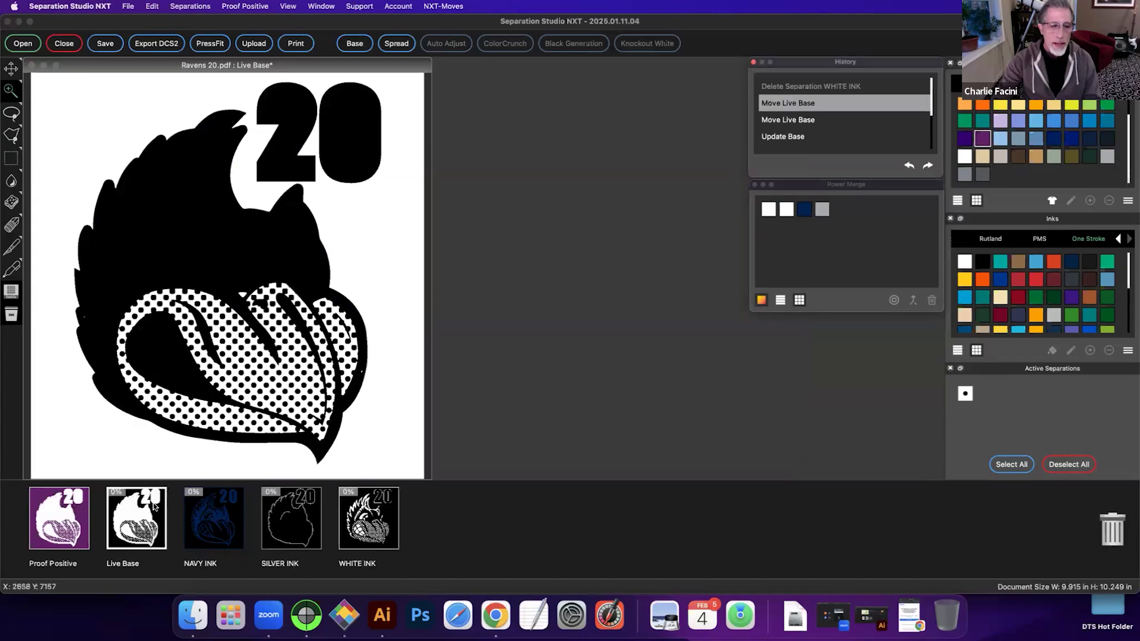
# Step: Delete the Live Base and create a static base from the navy, silver and white inks with a 0.5 pt choke
pyautogui.moveTo(146, 522); pyautogui.dragTo(1119, 533)
pyautogui.click(78, 513)
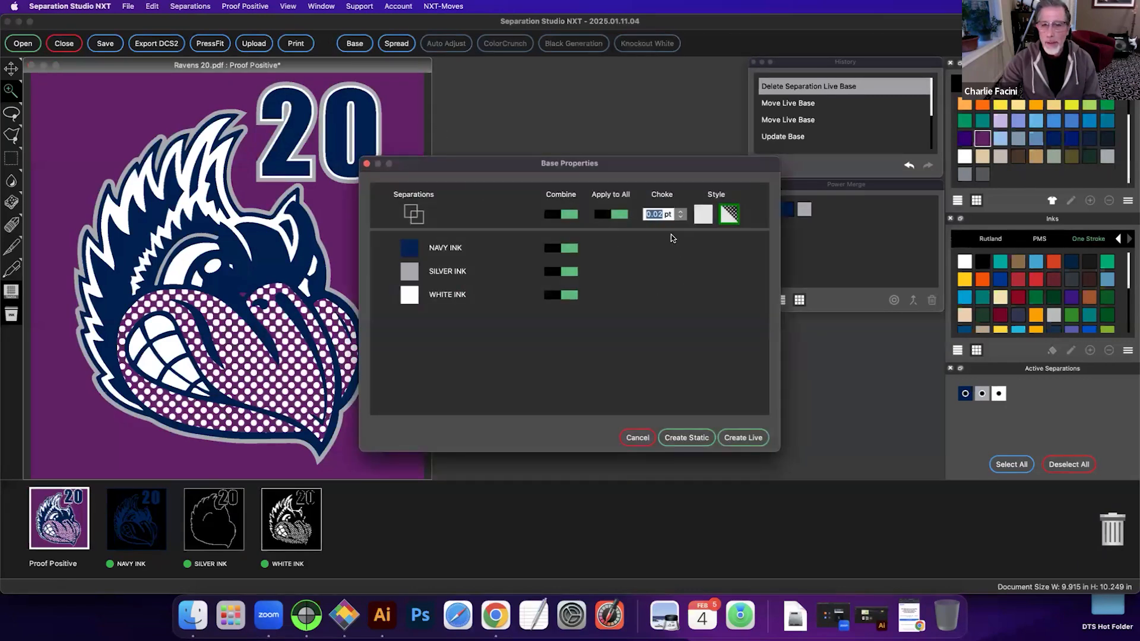
pyautogui.write('0')
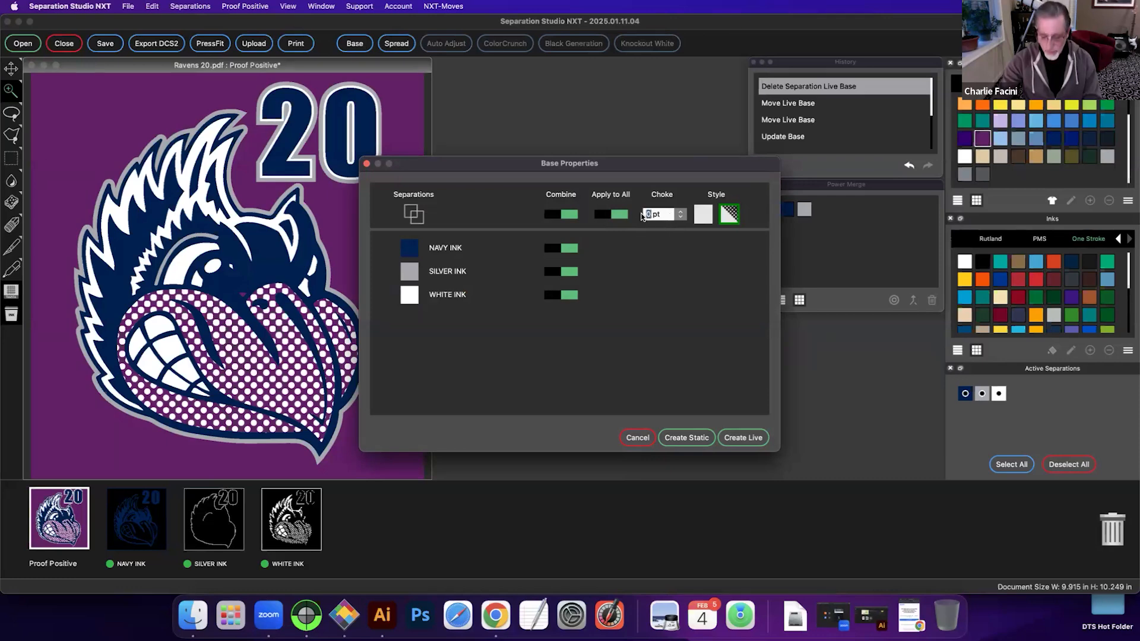
pyautogui.write('5')
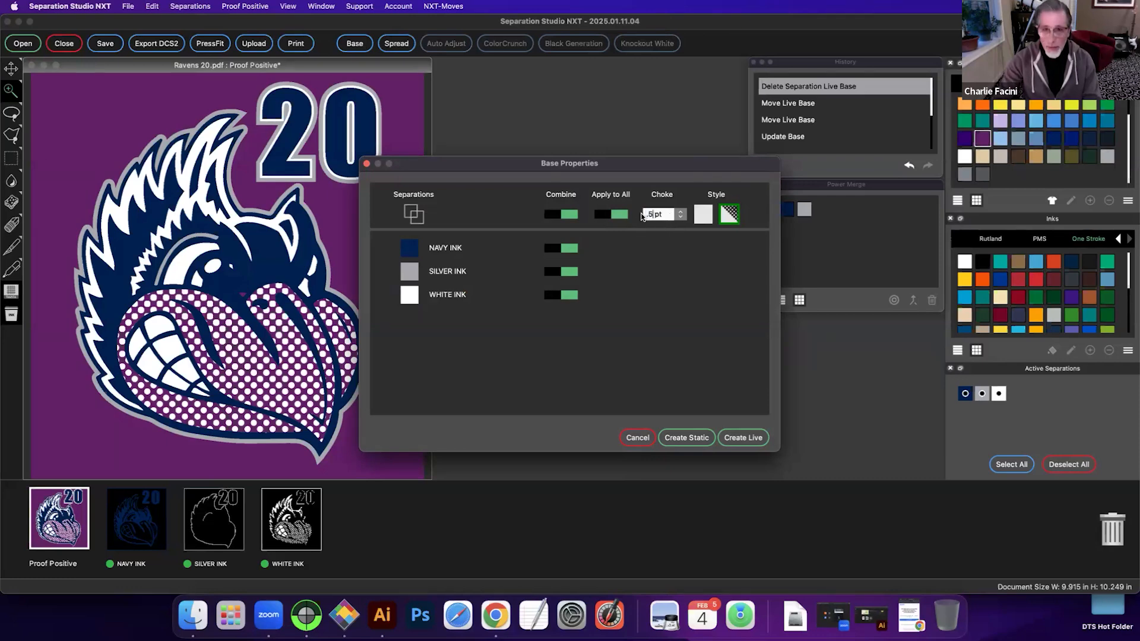
pyautogui.click(679, 438)
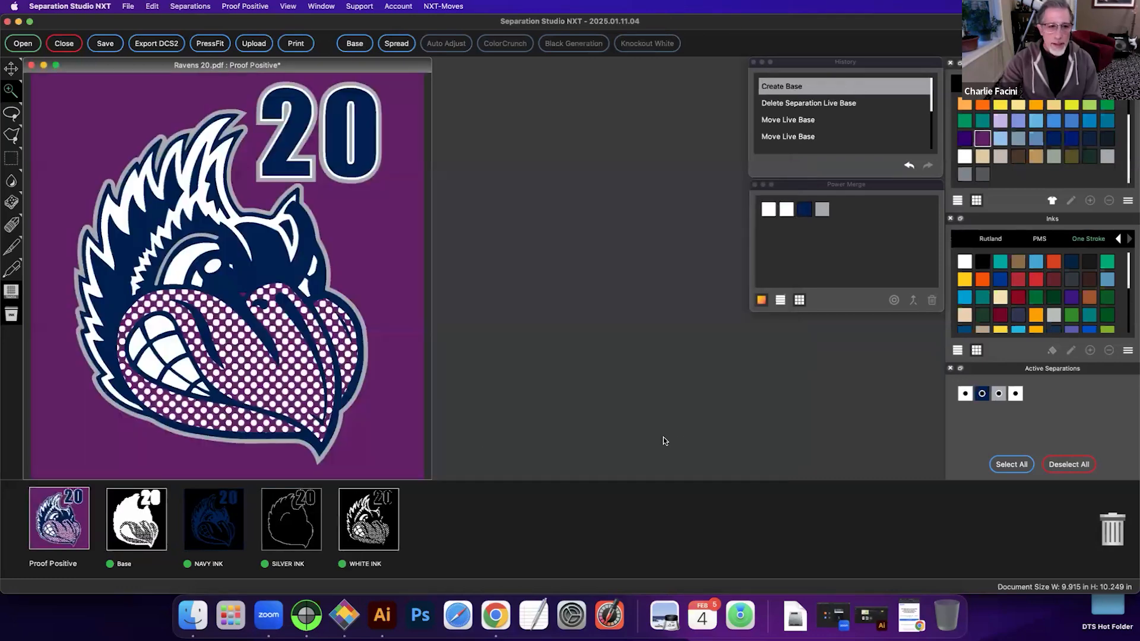
# Step: Display the static Base, delete the WHITE INK separation and return to the Proof Positive
pyautogui.click(139, 529)
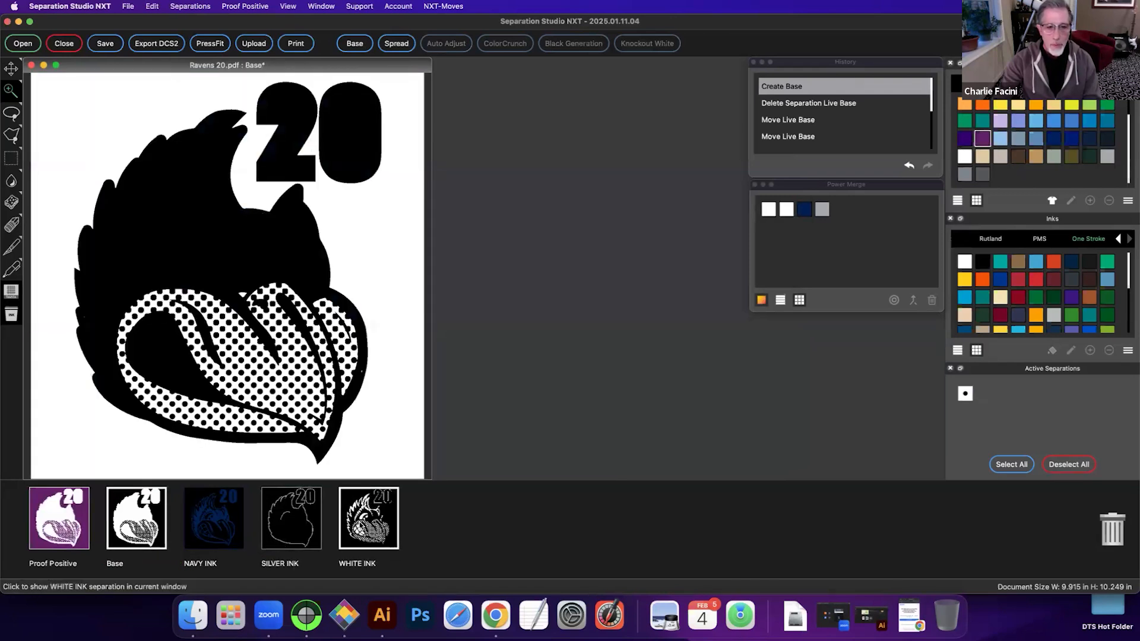
pyautogui.moveTo(359, 525)
pyautogui.mouseDown()
pyautogui.moveTo(780, 509)
pyautogui.moveTo(1106, 532)
pyautogui.mouseUp()
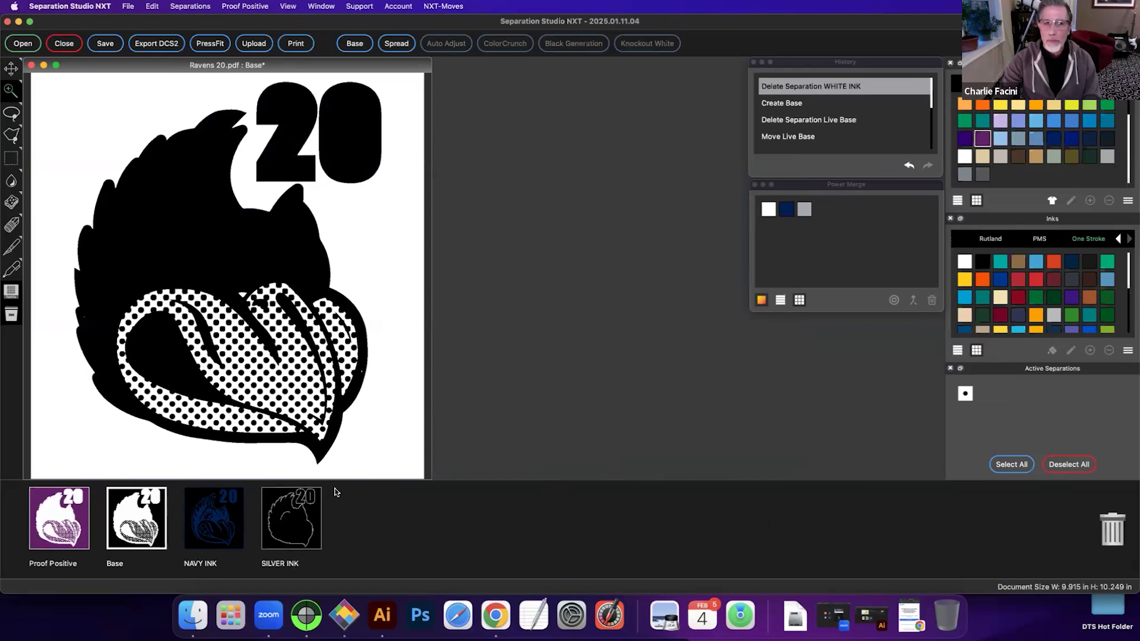
pyautogui.click(83, 517)
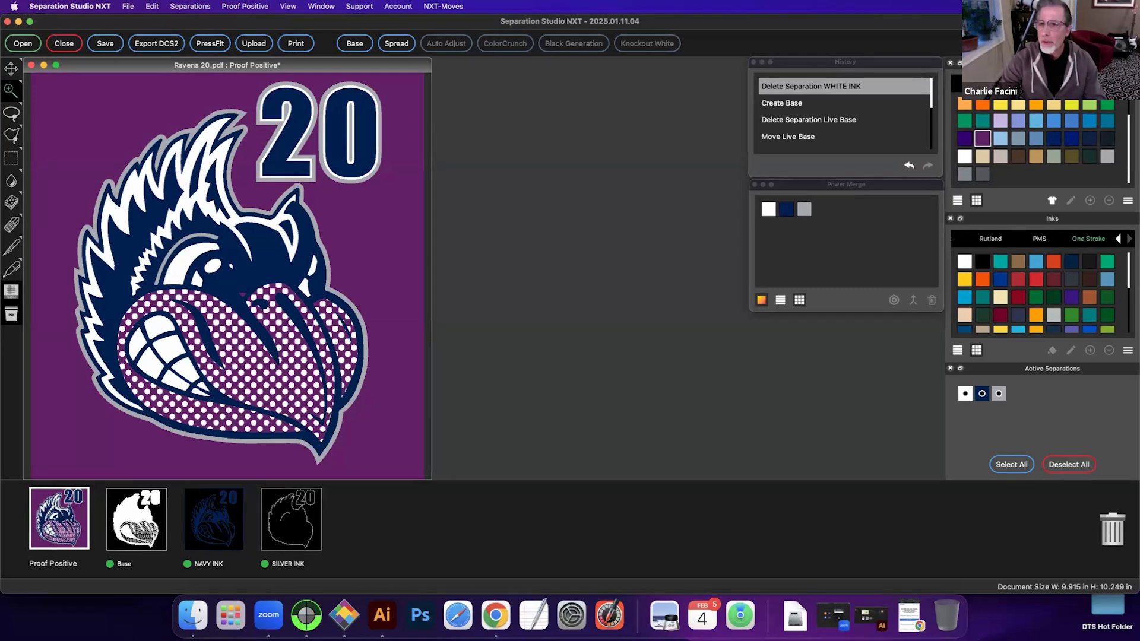
# Step: Compare black and purple ground colors, ending on black, and replace NAVY INK with the One Stroke Dark Purple ink
pyautogui.scroll(1, 1065, 130)
pyautogui.moveTo(487, 173); pyautogui.dragTo(370, 203)
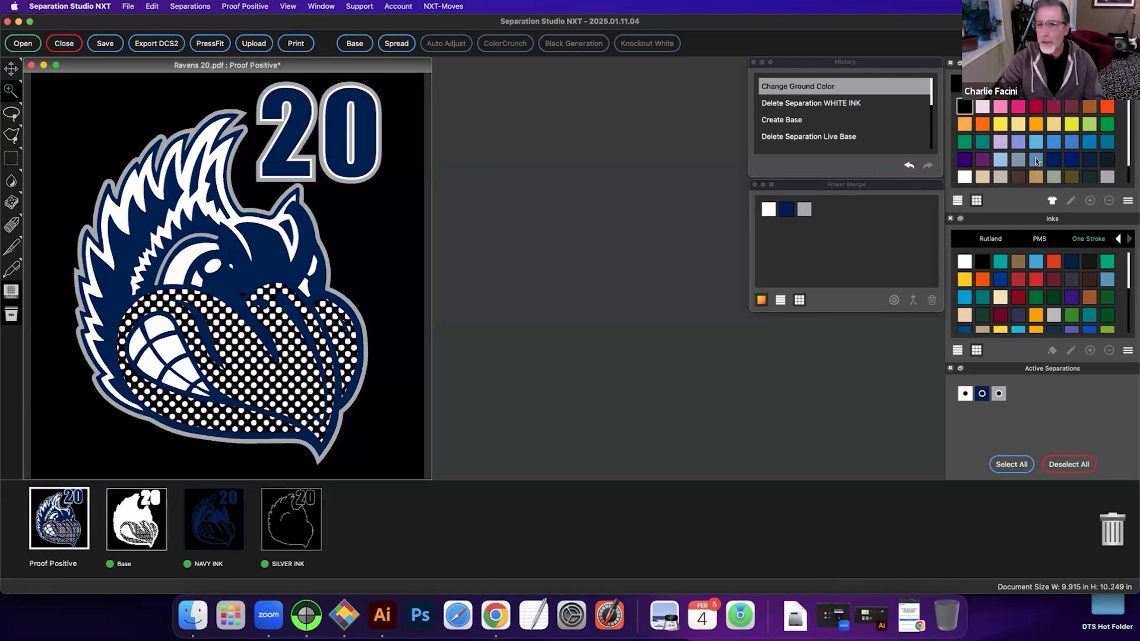
pyautogui.moveTo(988, 160); pyautogui.dragTo(221, 525)
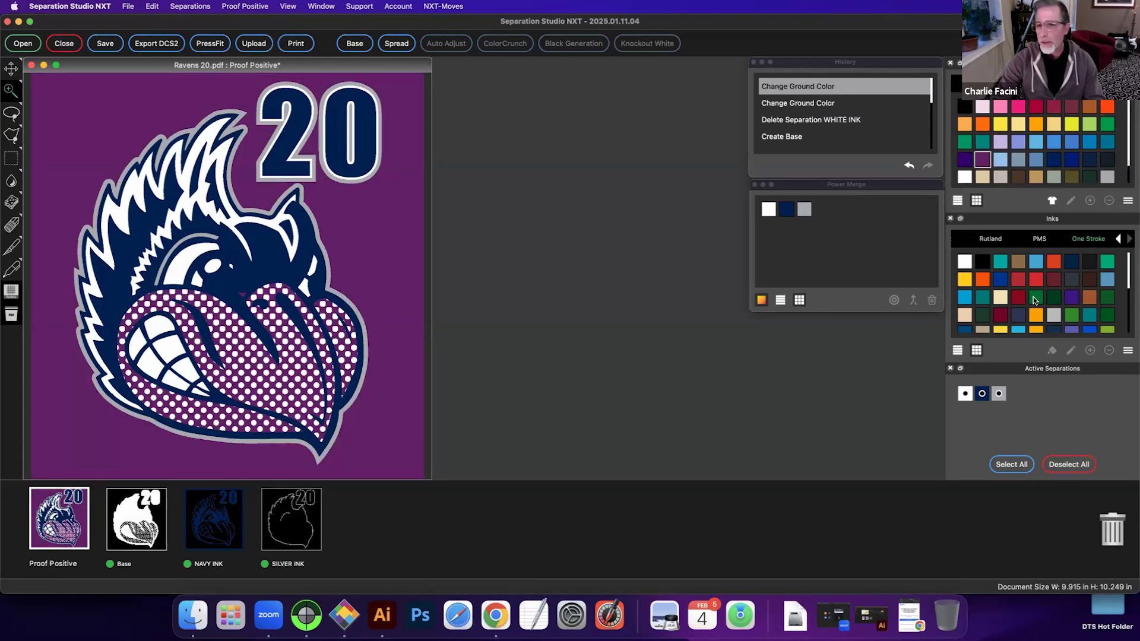
pyautogui.moveTo(1072, 298); pyautogui.dragTo(223, 515)
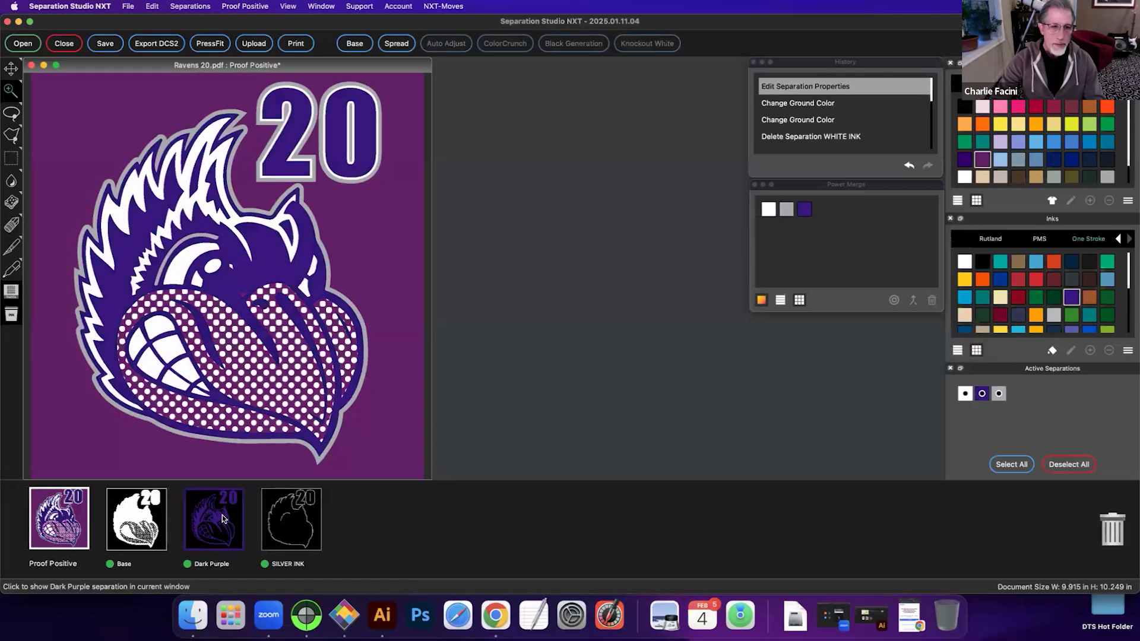
pyautogui.click(965, 107)
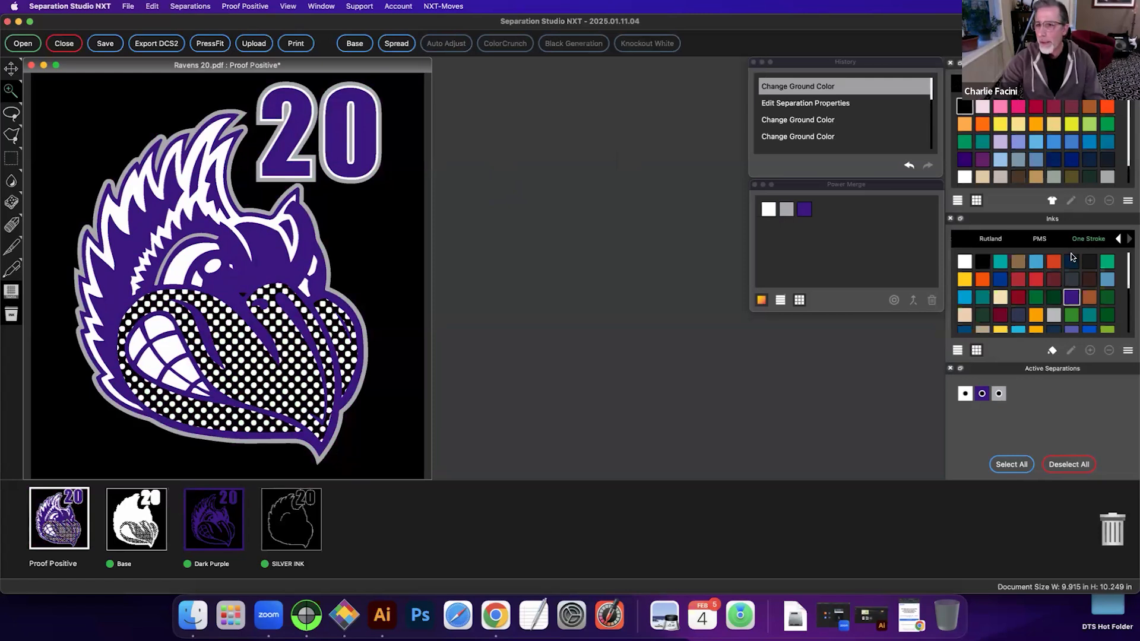
# Step: Browse the ink libraries and recolor the Dark Purple separation with the One Stroke Candy Red ink
pyautogui.click(1119, 240)
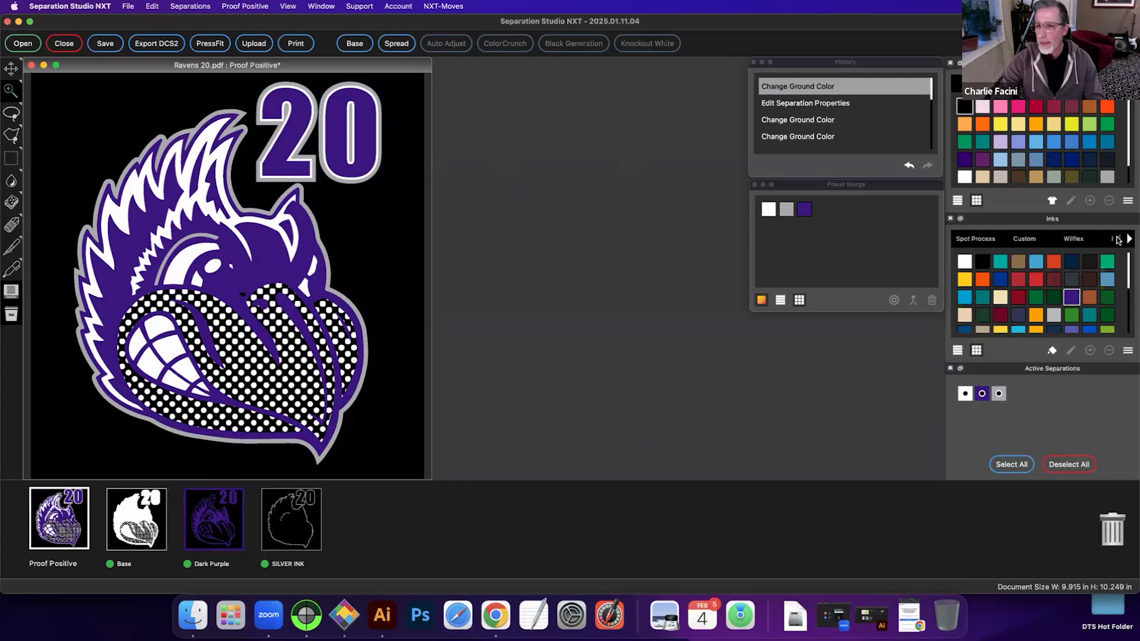
pyautogui.click(1129, 239)
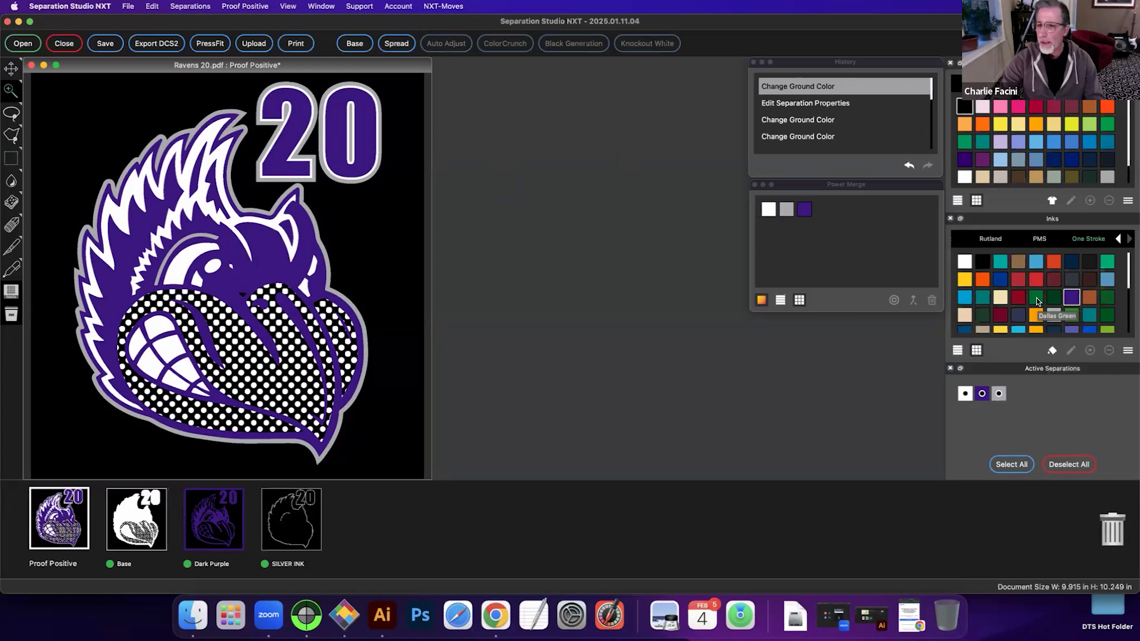
pyautogui.moveTo(1037, 285)
pyautogui.mouseDown()
pyautogui.moveTo(557, 362)
pyautogui.moveTo(262, 482)
pyautogui.moveTo(228, 514)
pyautogui.mouseUp()
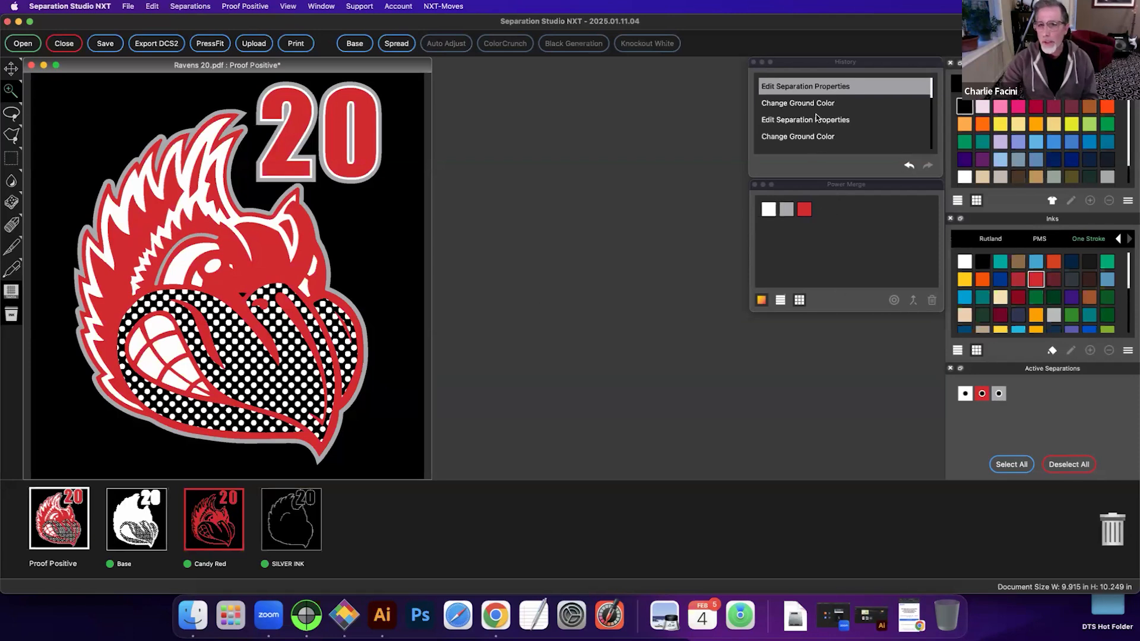
# Step: Close Ravens 20.pdf without saving and open Peak House Painting.pdf from the Vector folder
pyautogui.click(31, 65)
pyautogui.click(517, 303)
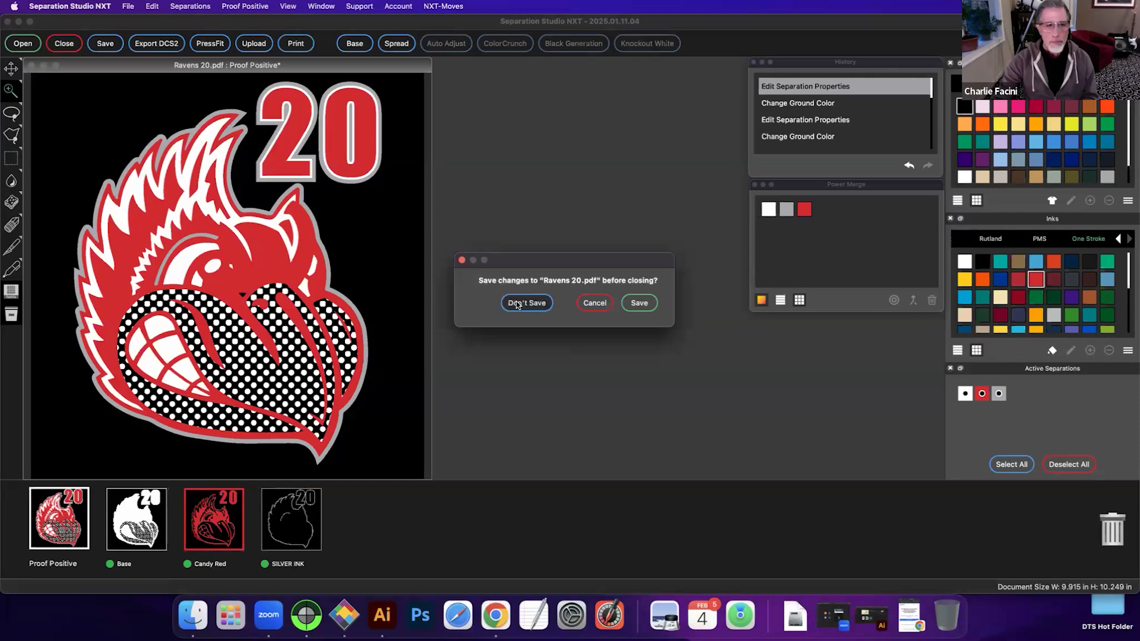
pyautogui.click(21, 44)
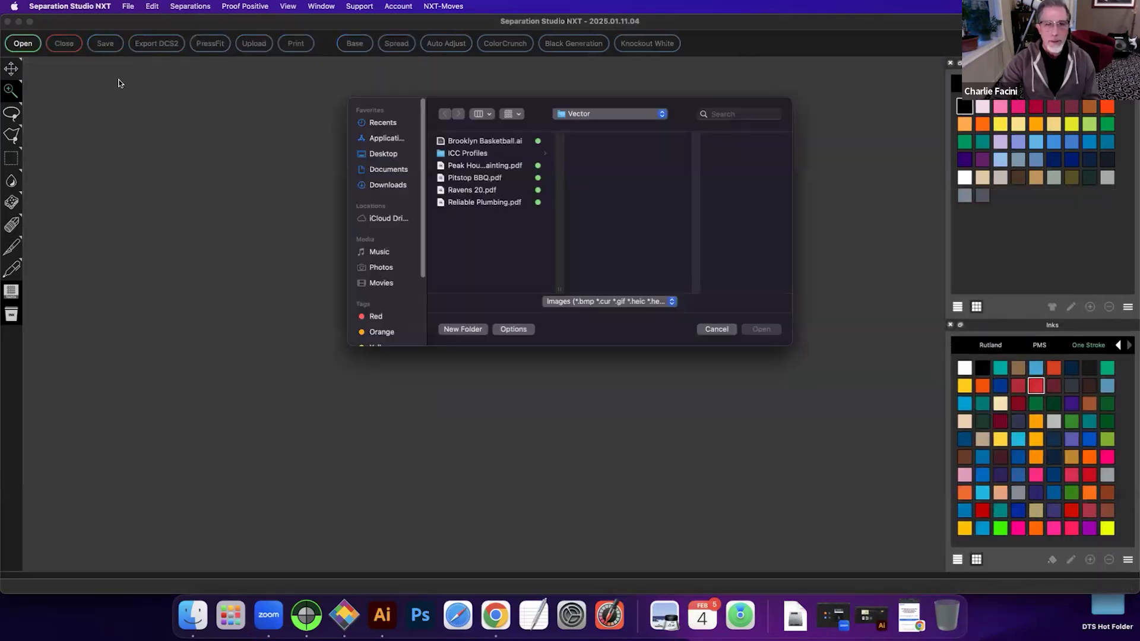
pyautogui.click(465, 167)
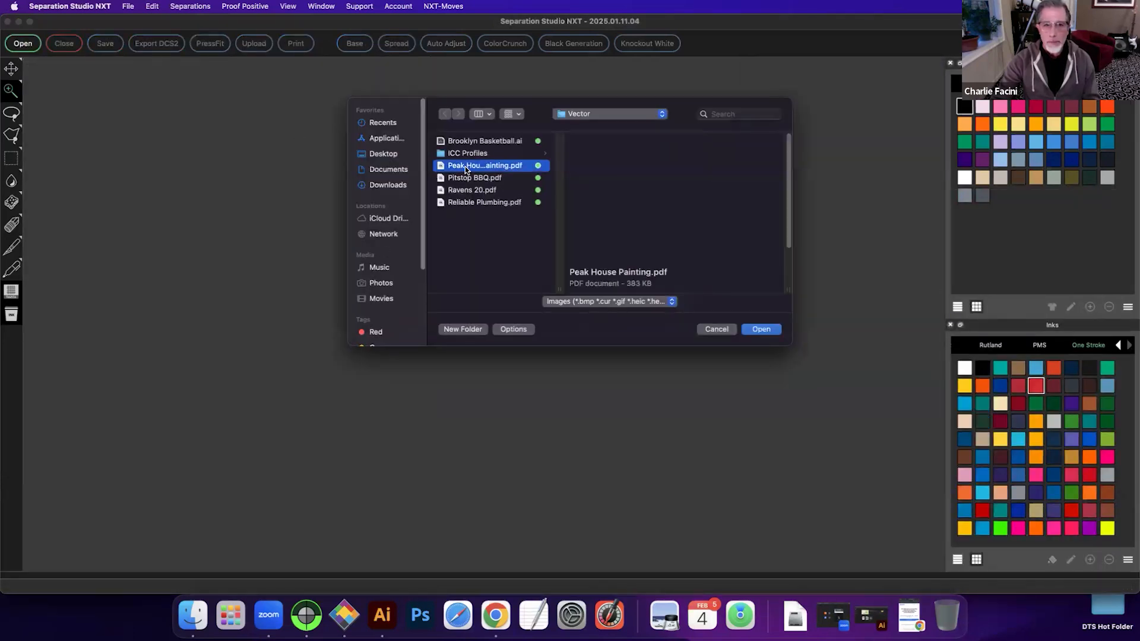
pyautogui.click(756, 330)
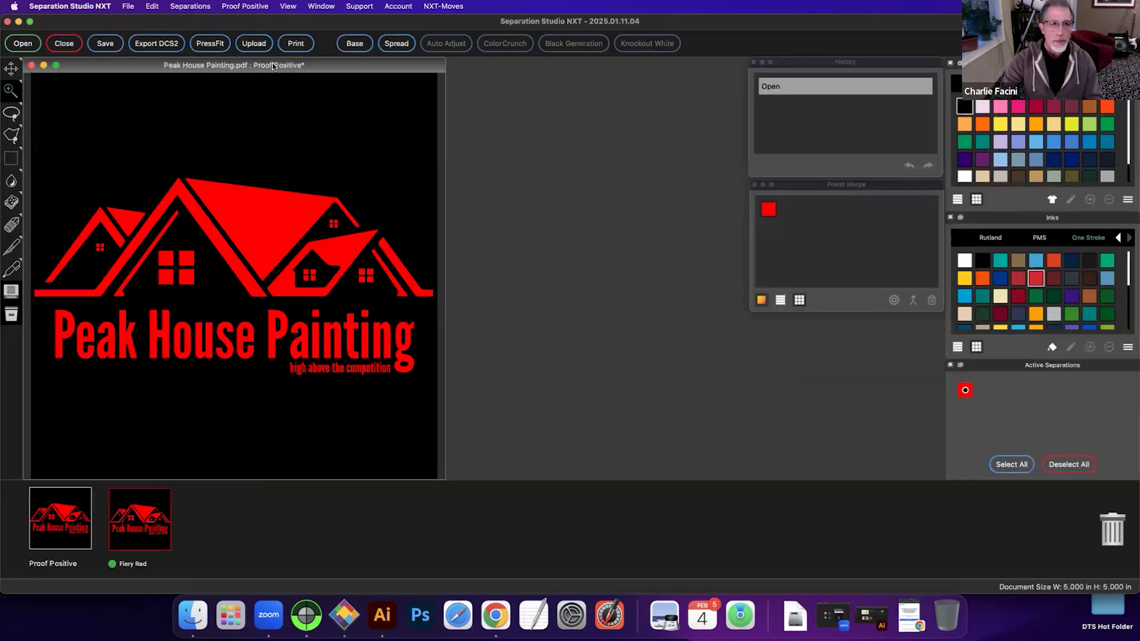
# Step: Move the document clear of the window edge and marquee-select the houses above the lettering across the artwork's full width
pyautogui.moveTo(273, 66); pyautogui.dragTo(499, 65)
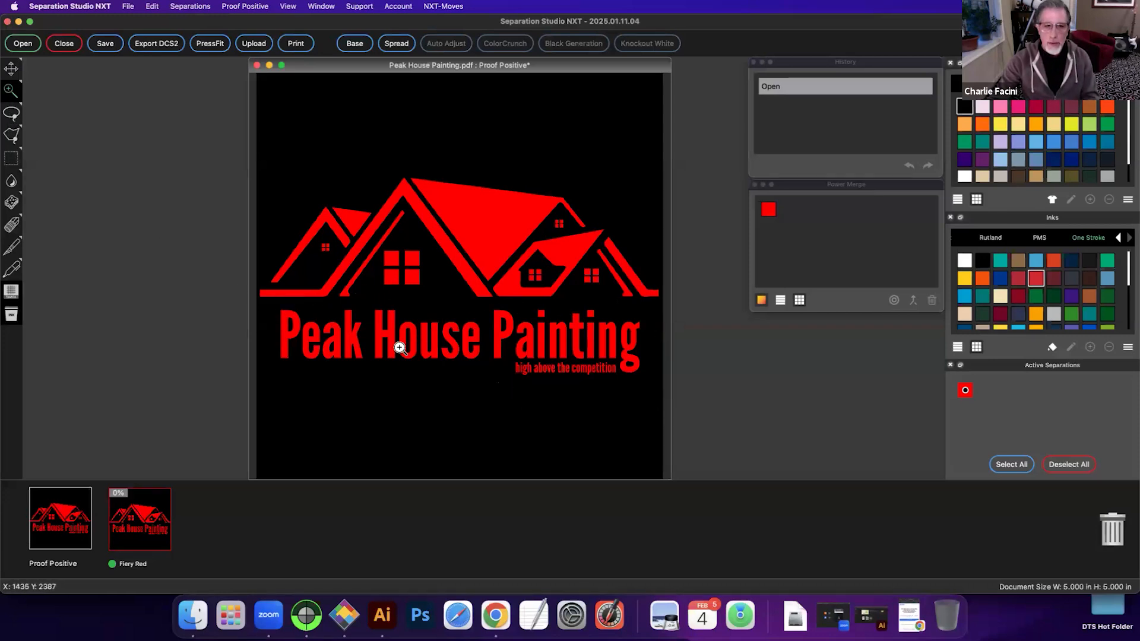
pyautogui.click(10, 158)
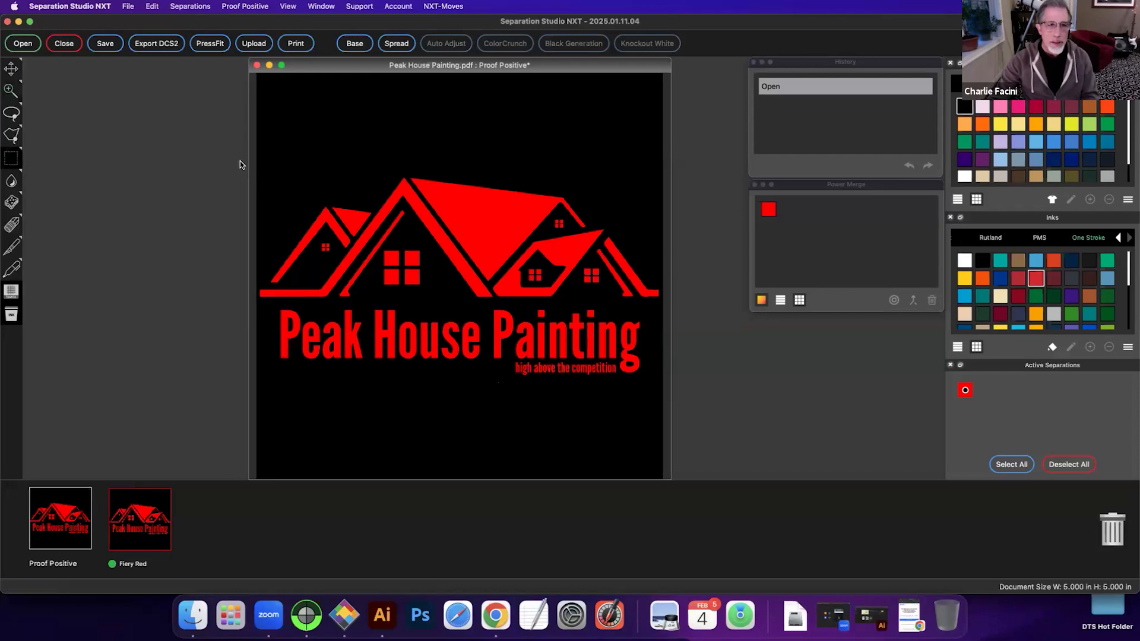
pyautogui.moveTo(257, 145); pyautogui.dragTo(662, 306)
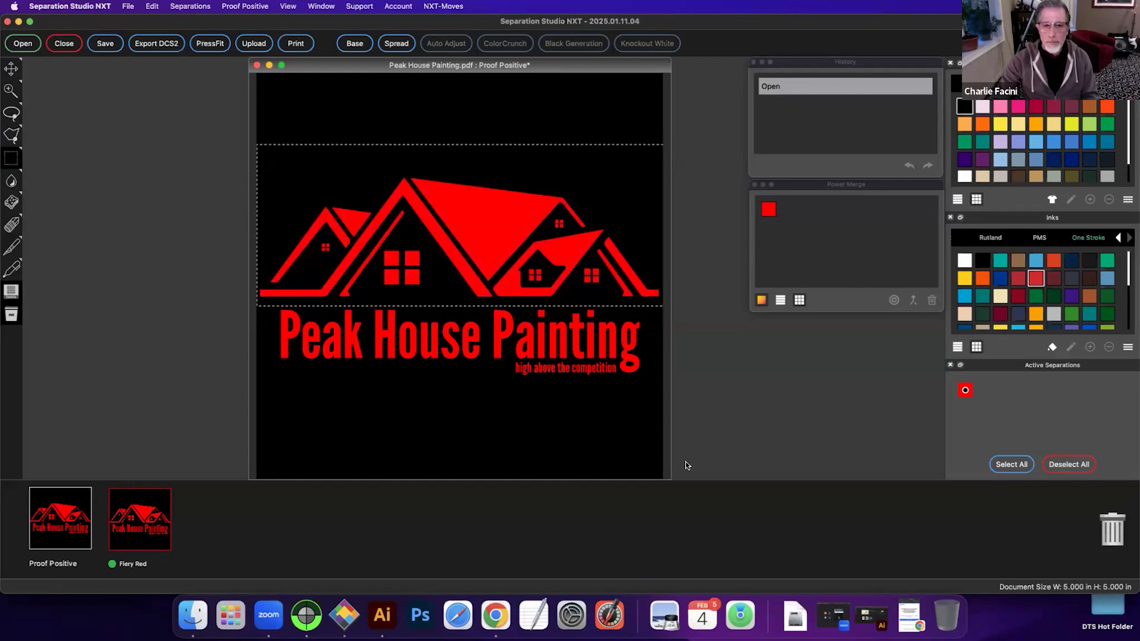
# Step: Duplicate the Fiery Red separation and recolor the copy with the One Stroke Athletic Columbia Blue ink
pyautogui.rightClick(159, 528)
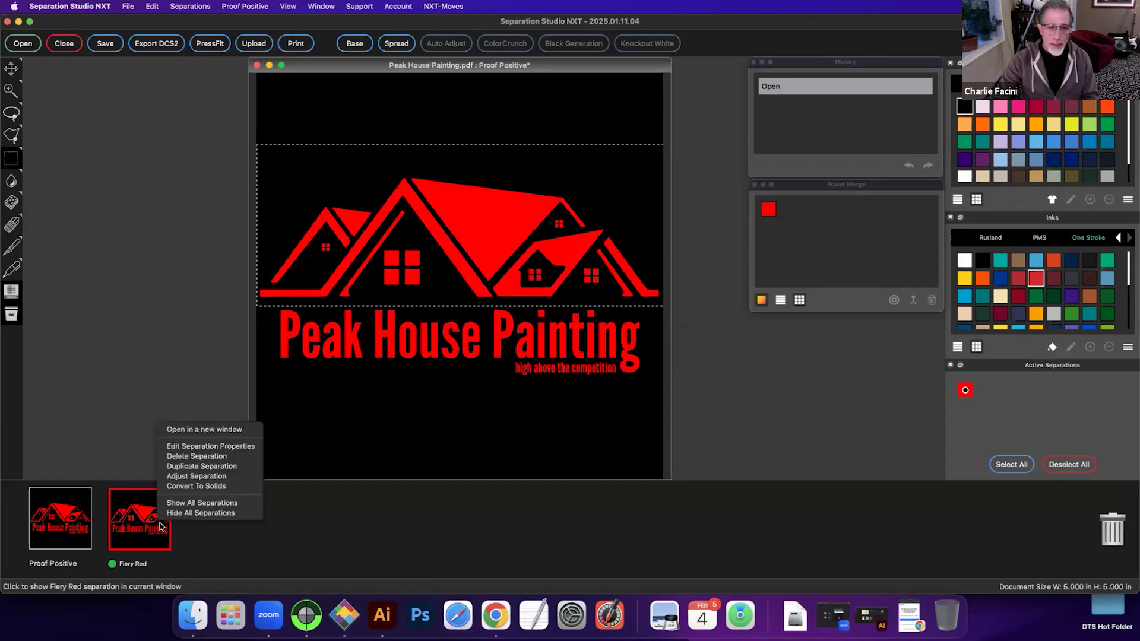
pyautogui.click(193, 466)
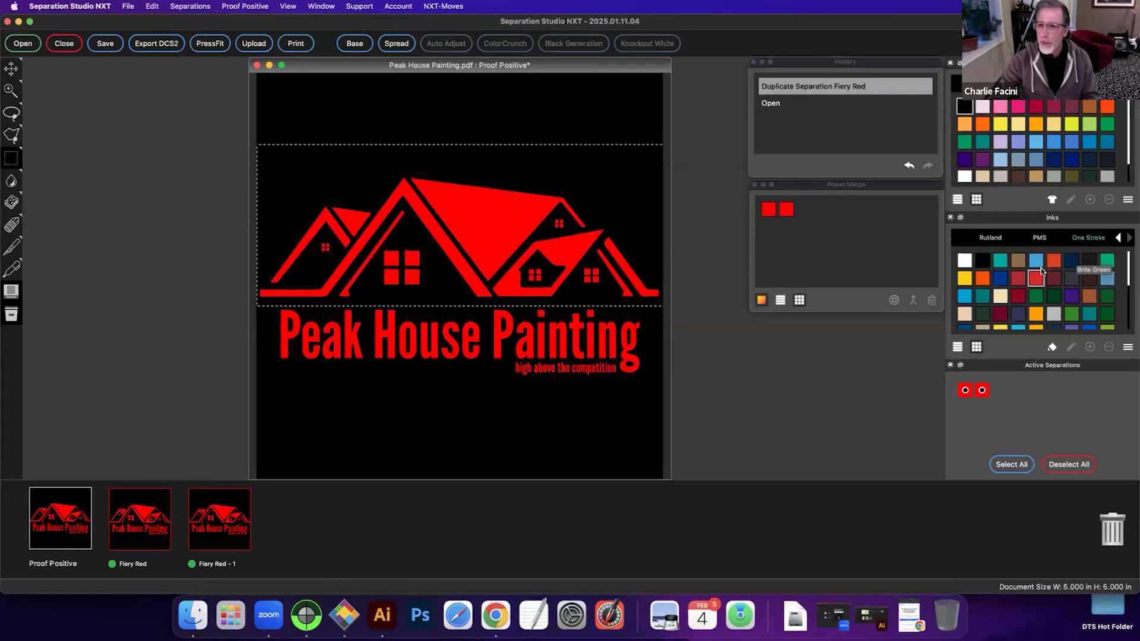
pyautogui.moveTo(1036, 262); pyautogui.dragTo(225, 523)
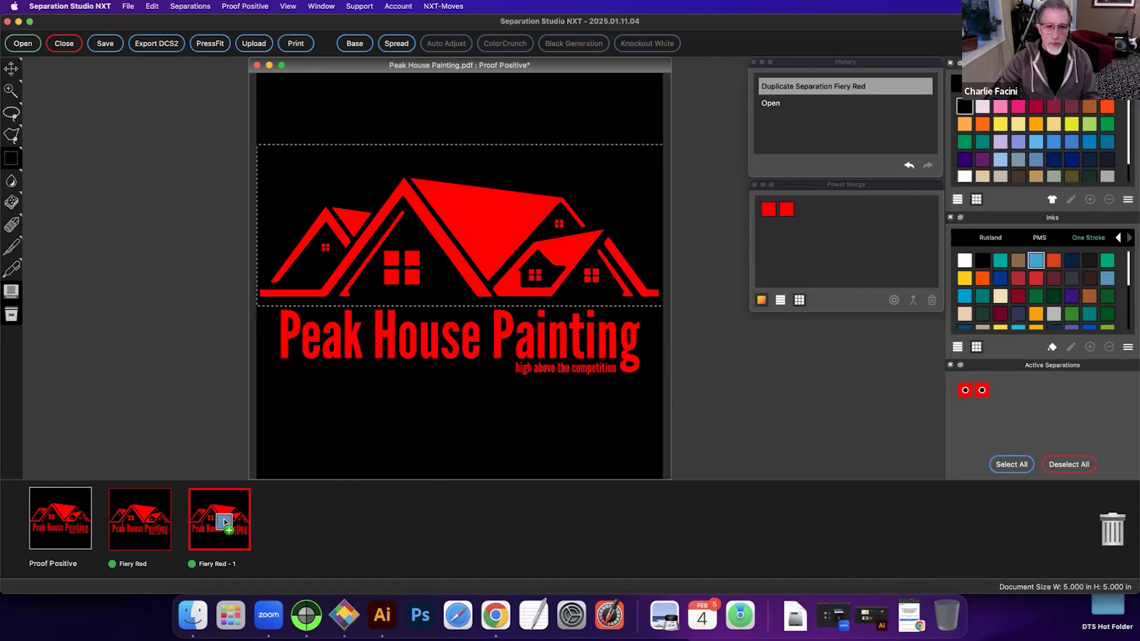
pyautogui.moveTo(224, 521); pyautogui.dragTo(226, 522)
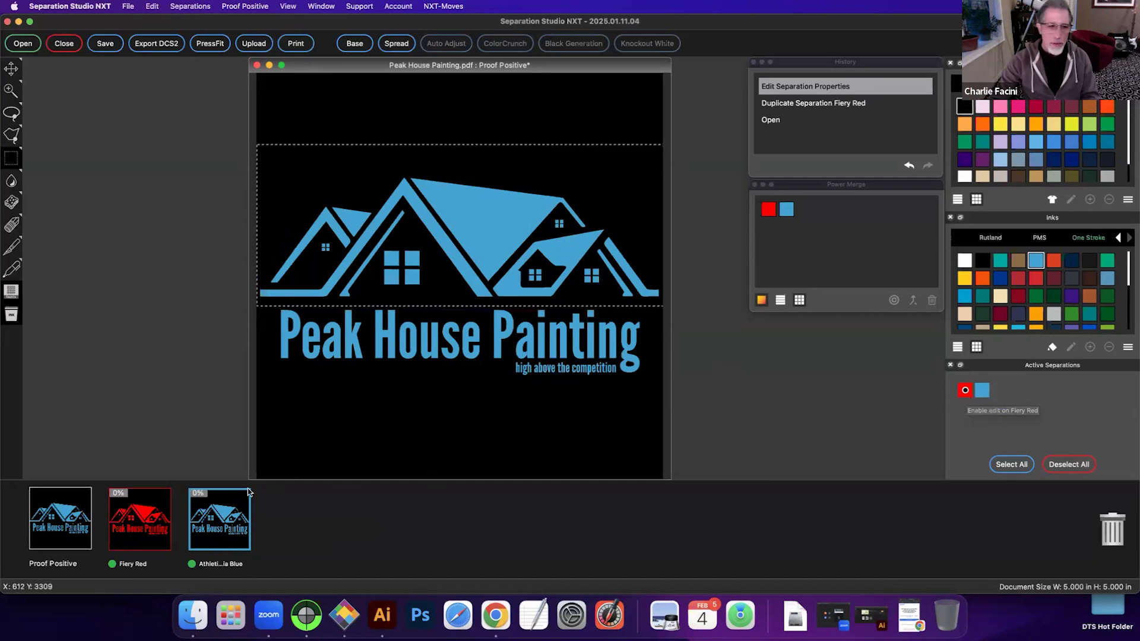
# Step: Clear the selected house artwork from the Fiery Red separation, leaving only the lettering
pyautogui.click(150, 514)
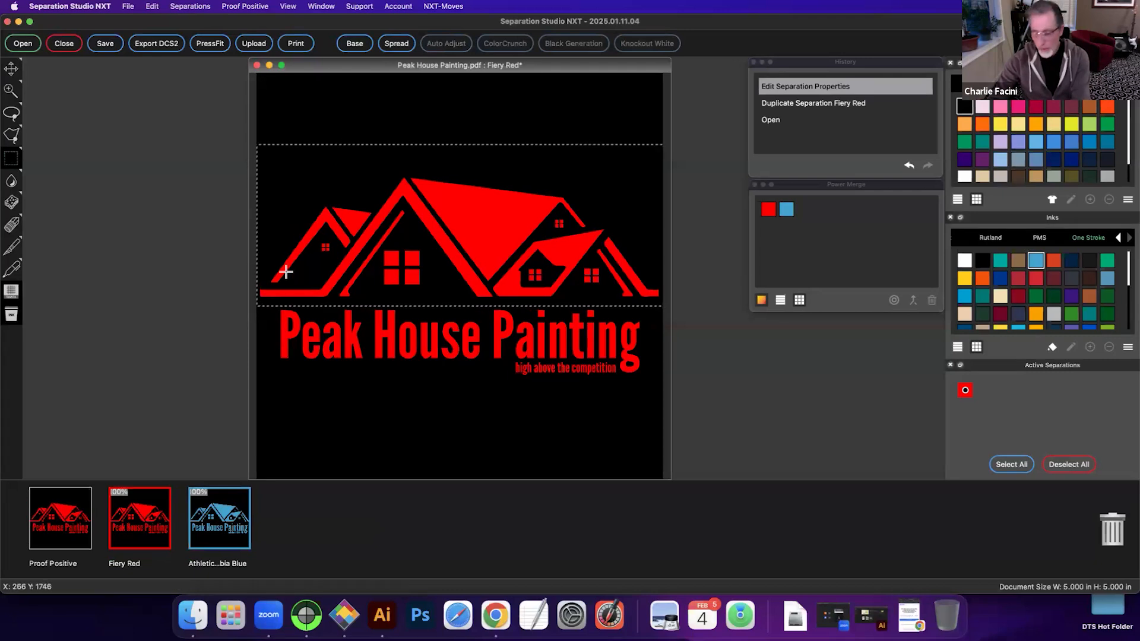
pyautogui.press('Delete')
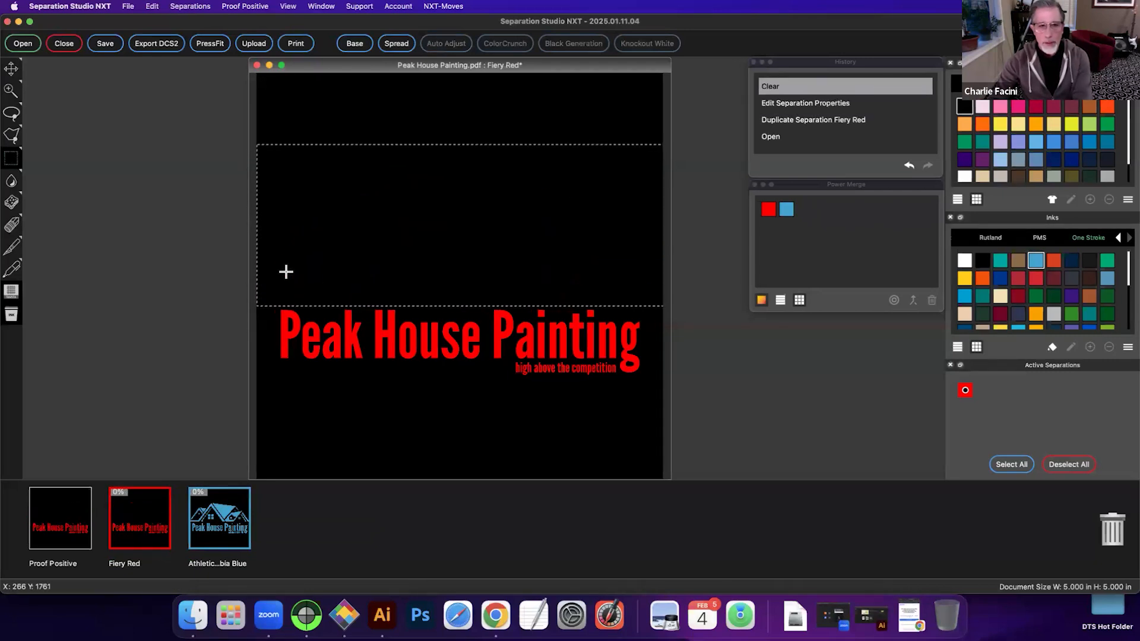
# Step: Invert the selection and clear the lettering from the Athletic Columbia Blue separation, leaving only the houses
pyautogui.click(222, 520)
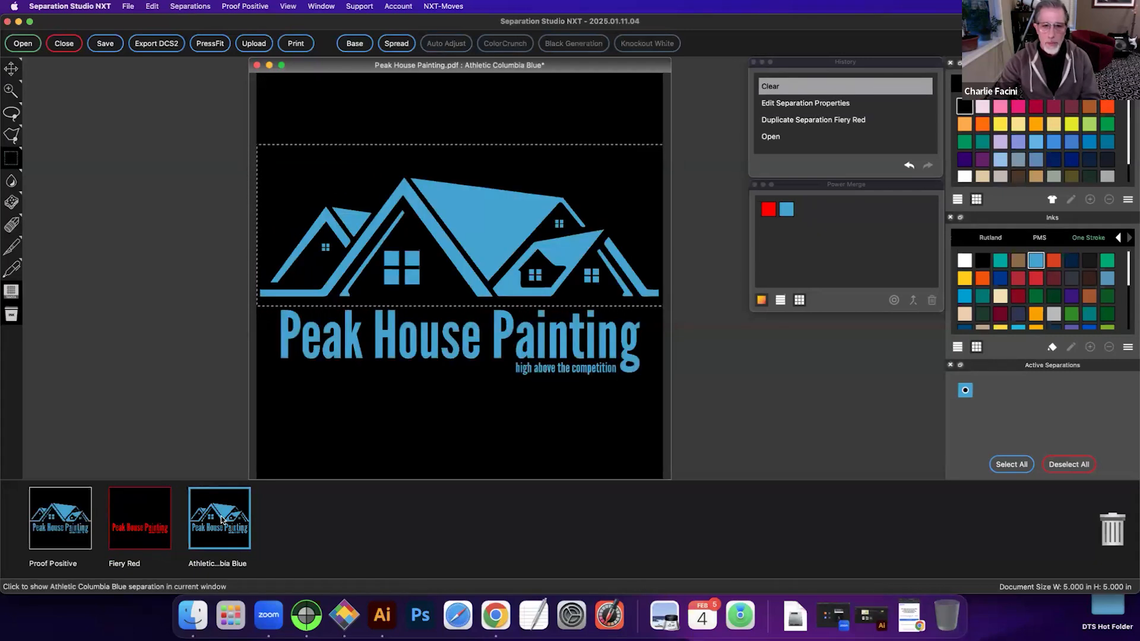
pyautogui.click(146, 8)
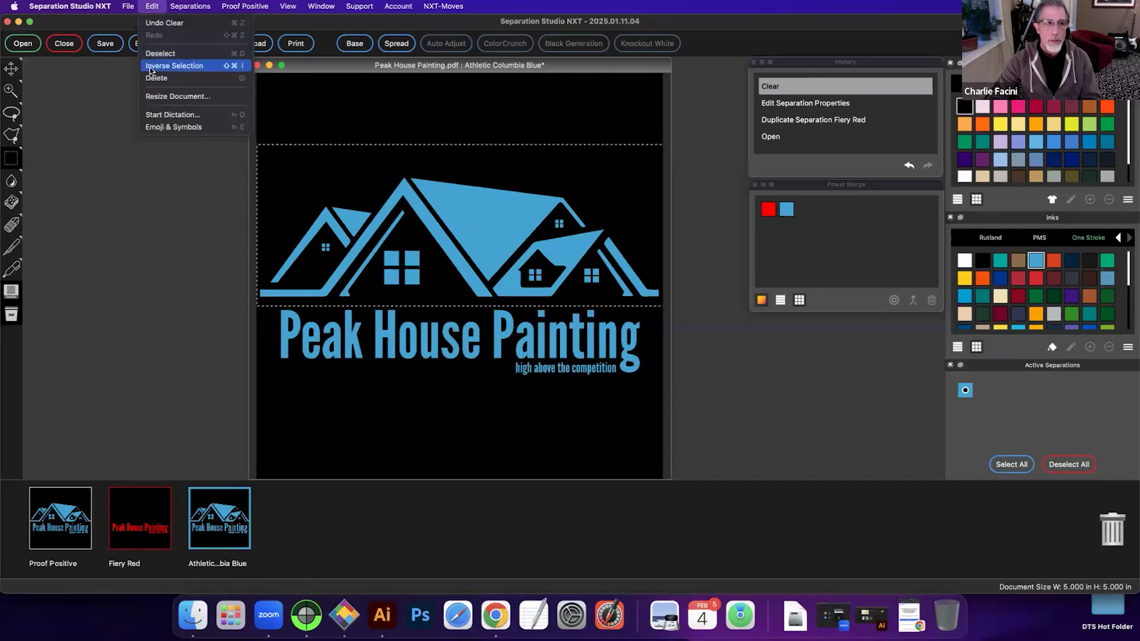
pyautogui.click(150, 70)
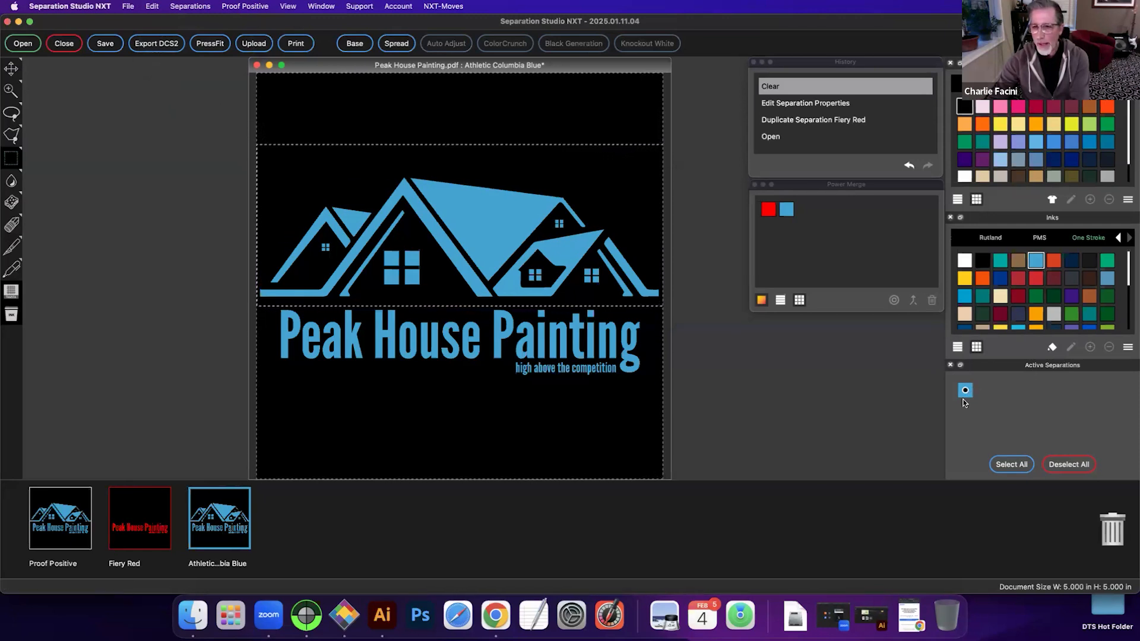
pyautogui.press('Delete')
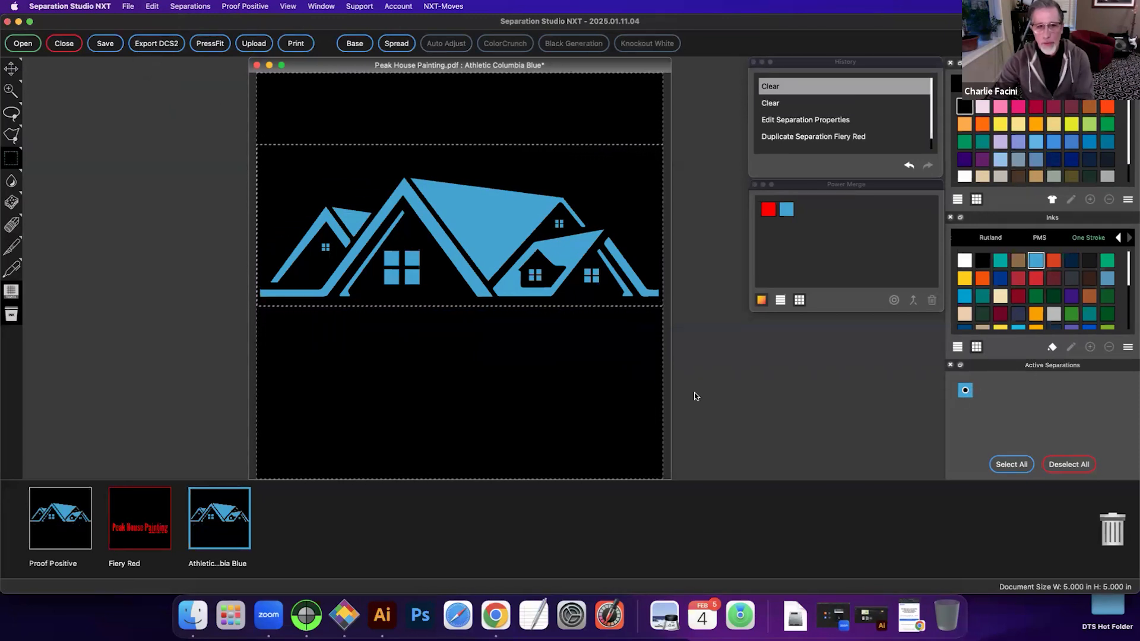
# Step: Show all separations together in the Proof Positive and remove the active selection
pyautogui.rightClick(77, 527)
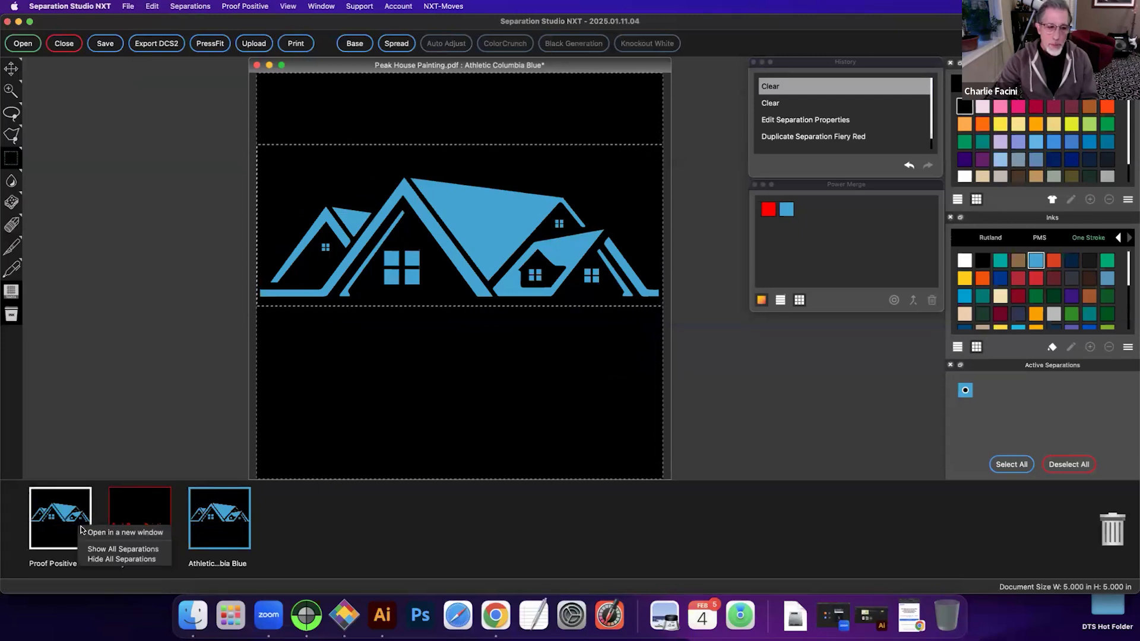
pyautogui.click(102, 550)
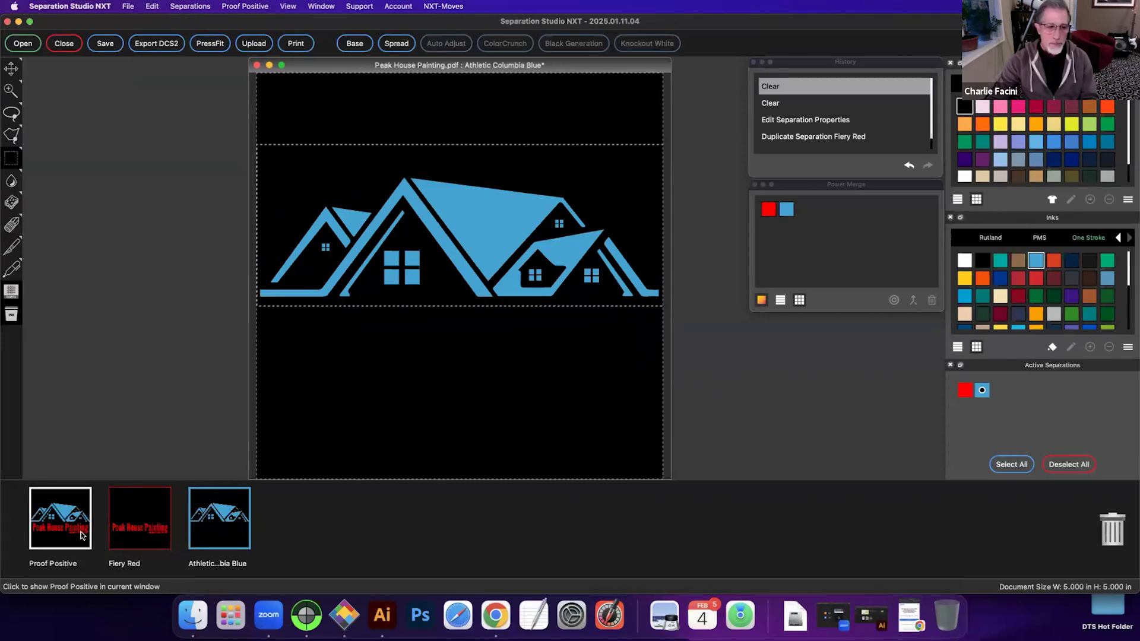
pyautogui.click(83, 537)
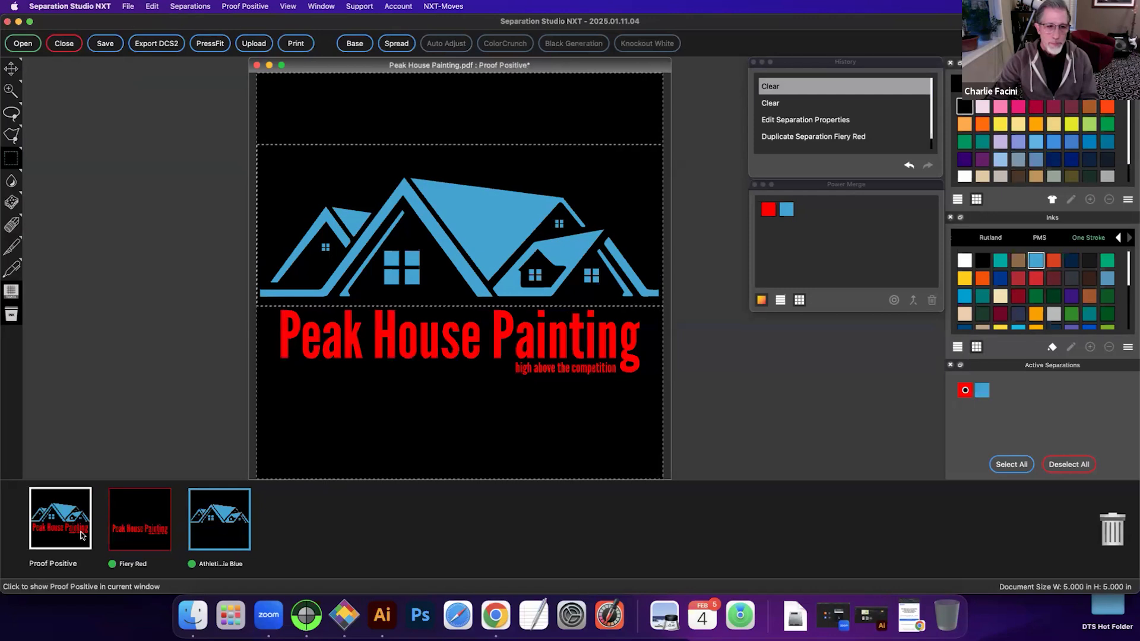
pyautogui.click(152, 6)
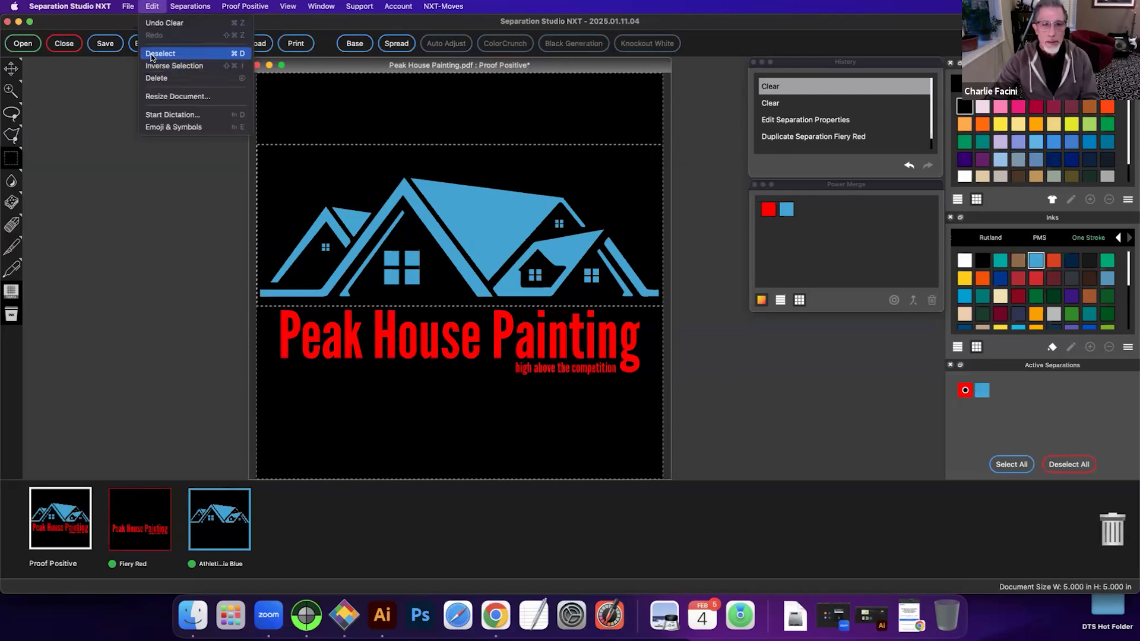
pyautogui.click(157, 53)
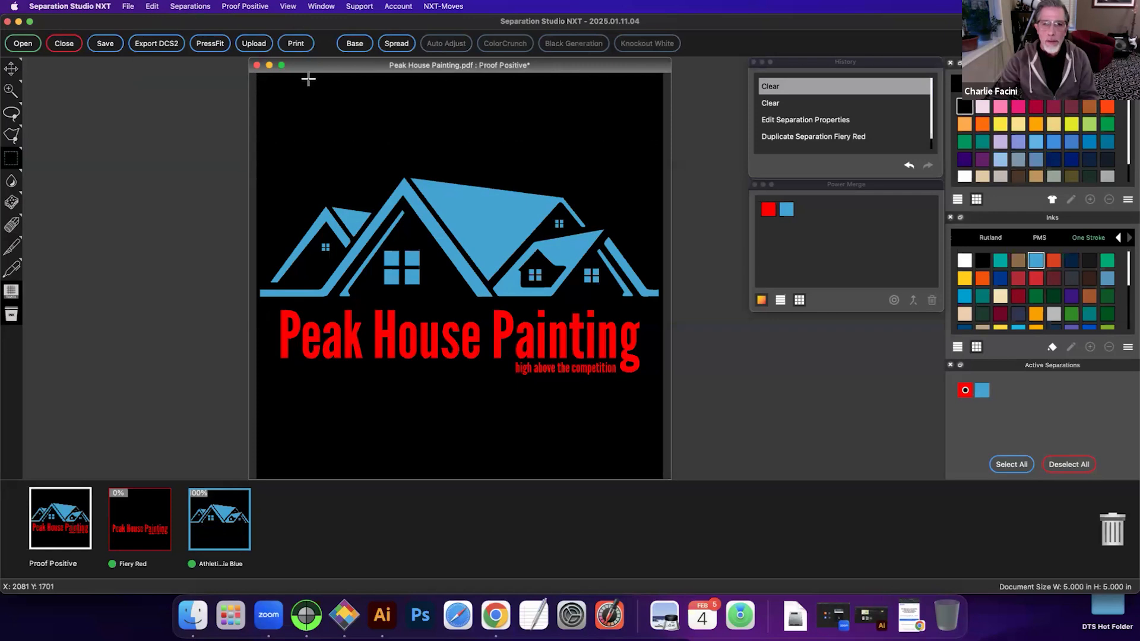
# Step: Create a live base from Fiery Red and Athletic Columbia Blue with a 0.7 pt choke applied to all
pyautogui.click(352, 47)
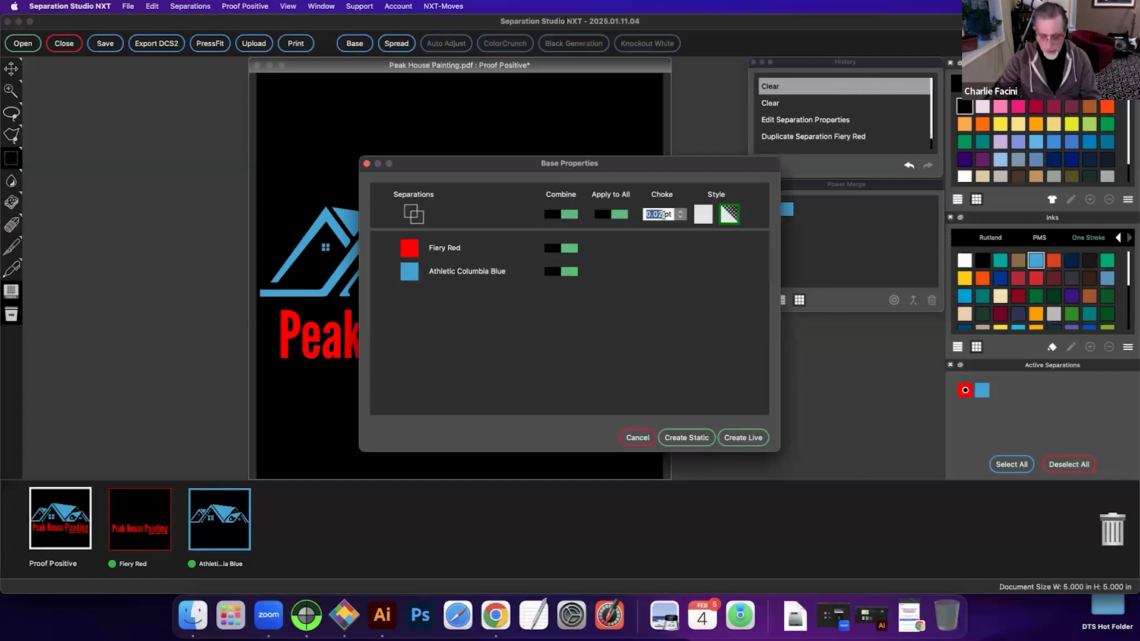
pyautogui.write('.0')
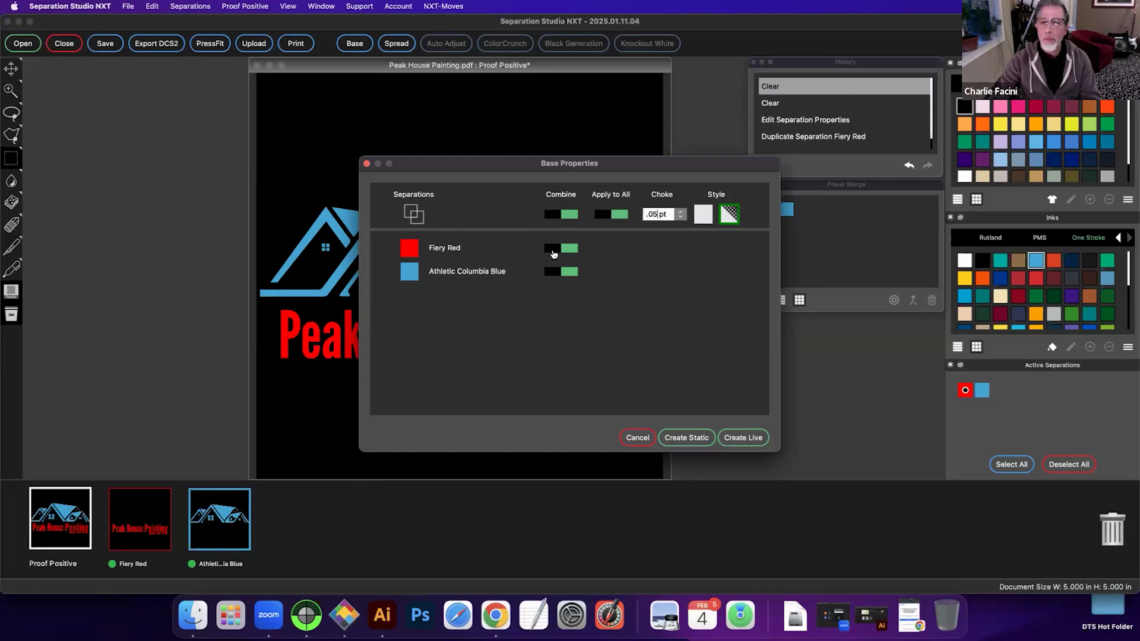
pyautogui.moveTo(656, 214); pyautogui.dragTo(631, 214)
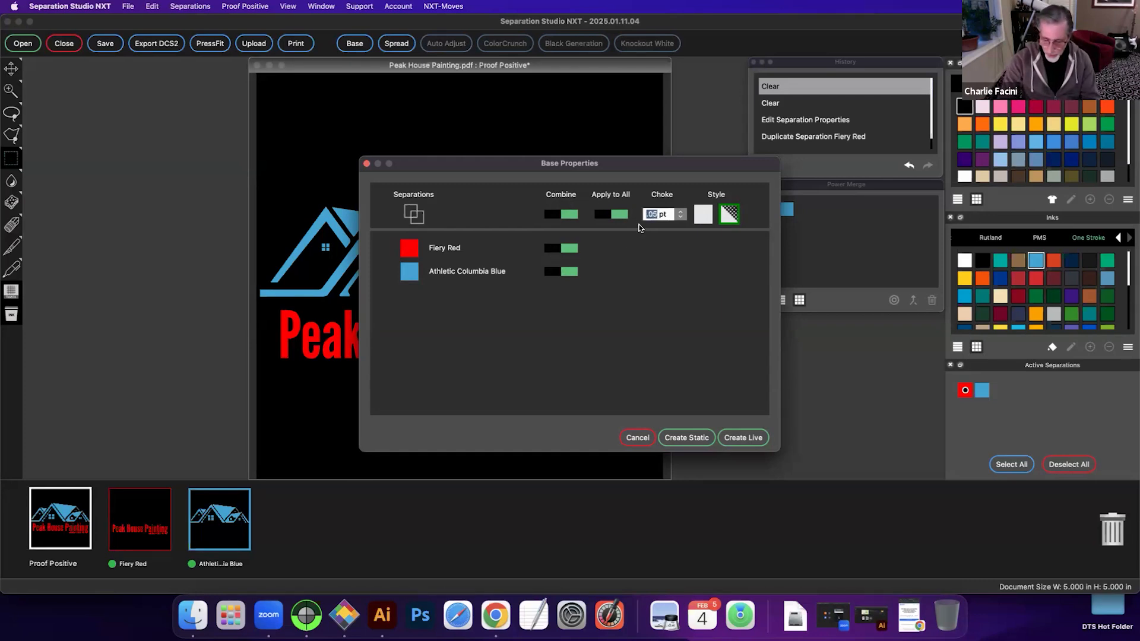
pyautogui.press('BackSpace')
pyautogui.write('.7')
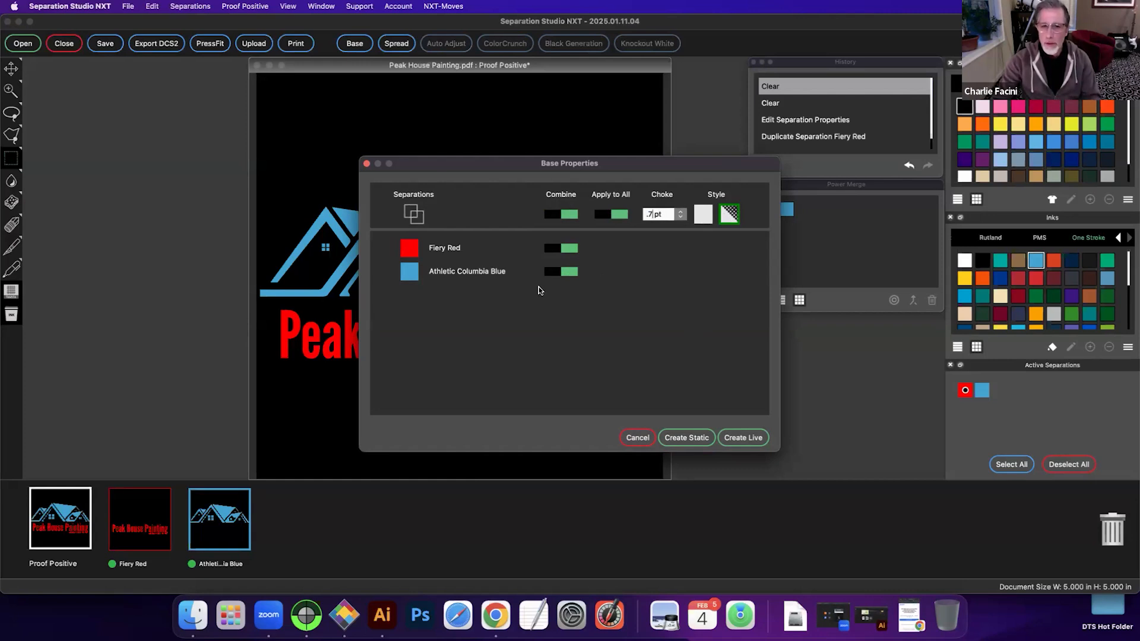
pyautogui.click(742, 438)
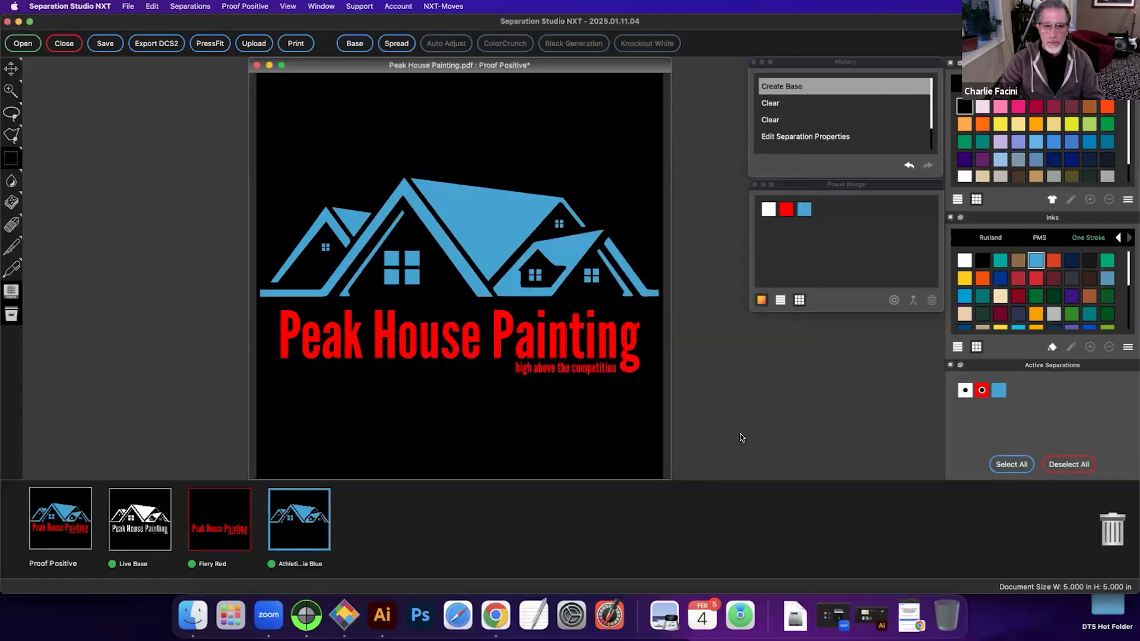
# Step: Update the live base to use individual chokes per separation, setting the Fiery Red choke to 0.3 pt
pyautogui.click(145, 527)
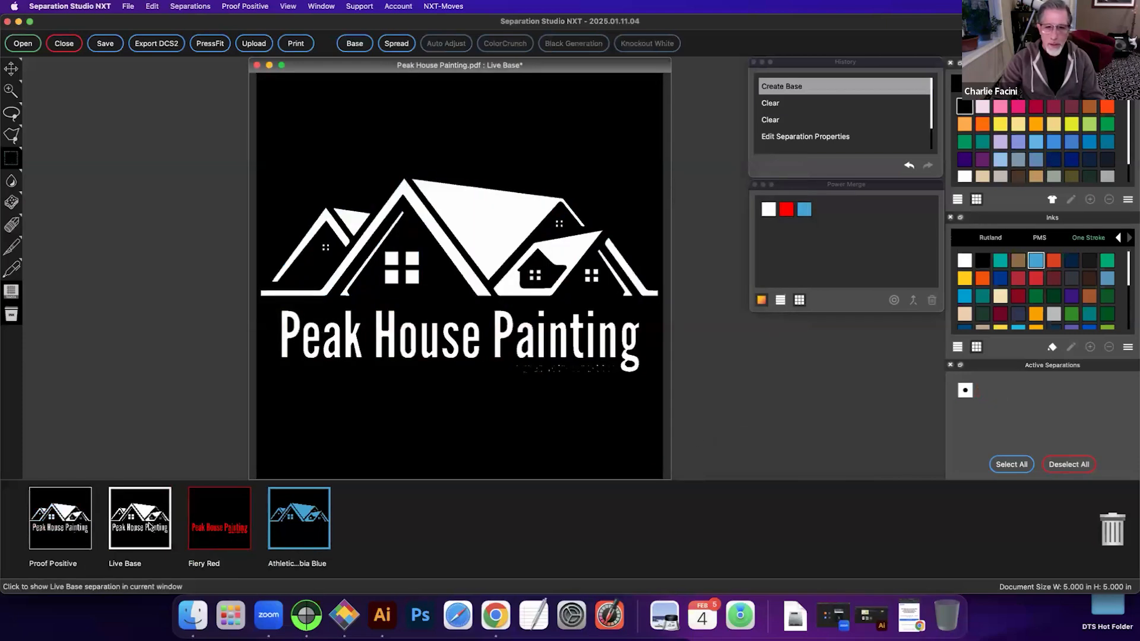
pyautogui.moveTo(512, 362); pyautogui.dragTo(613, 379)
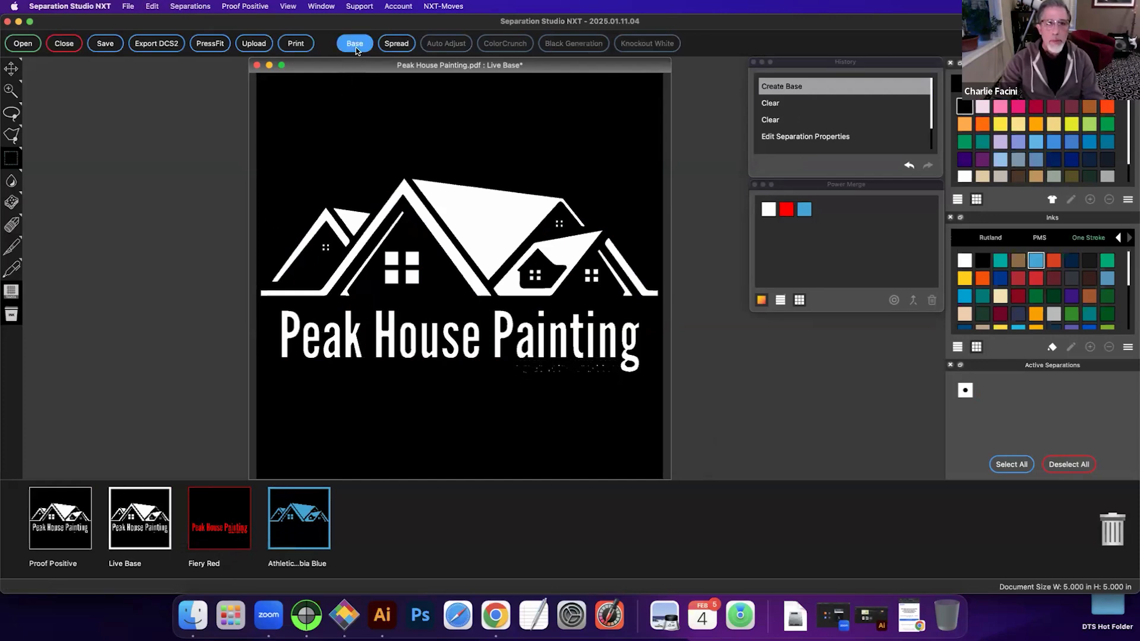
pyautogui.rightClick(138, 516)
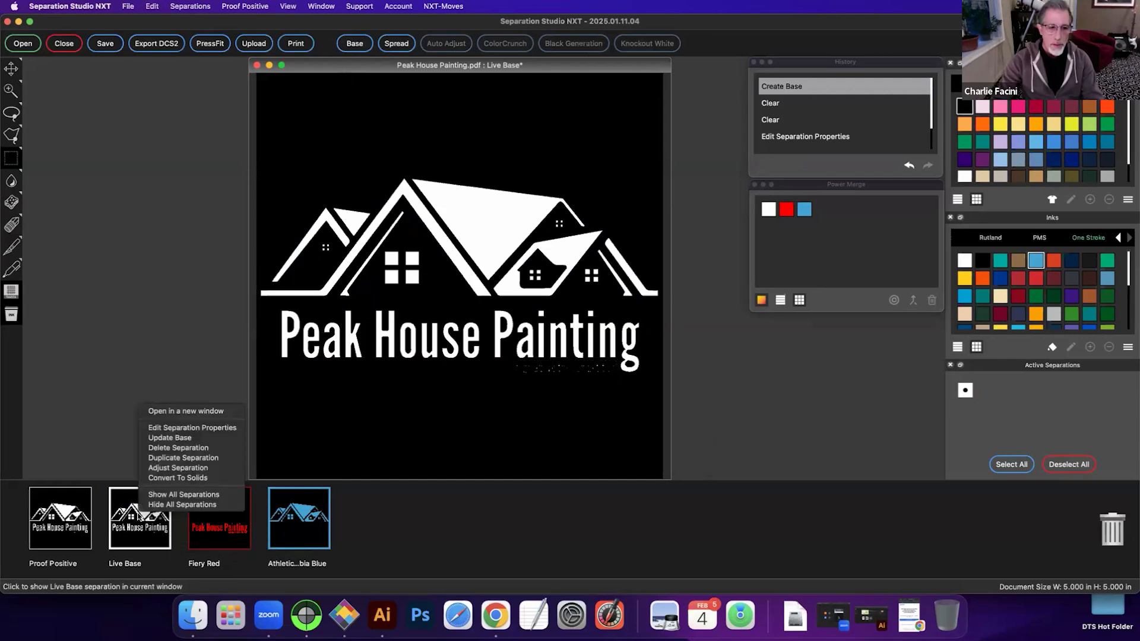
pyautogui.click(172, 441)
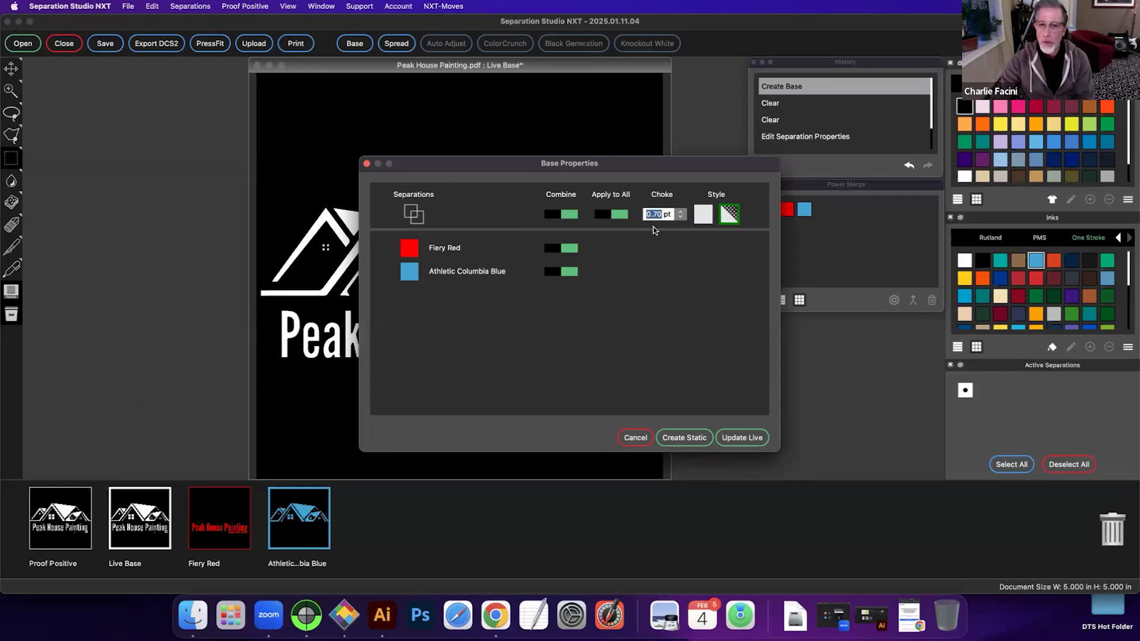
pyautogui.click(601, 215)
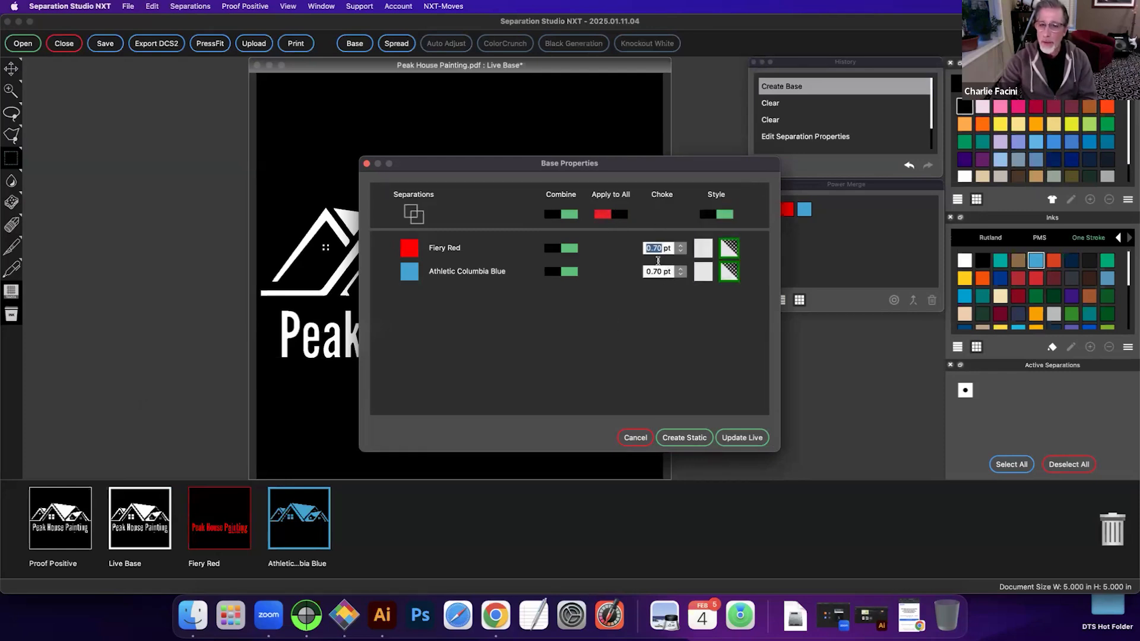
pyautogui.click(656, 248)
pyautogui.write('3')
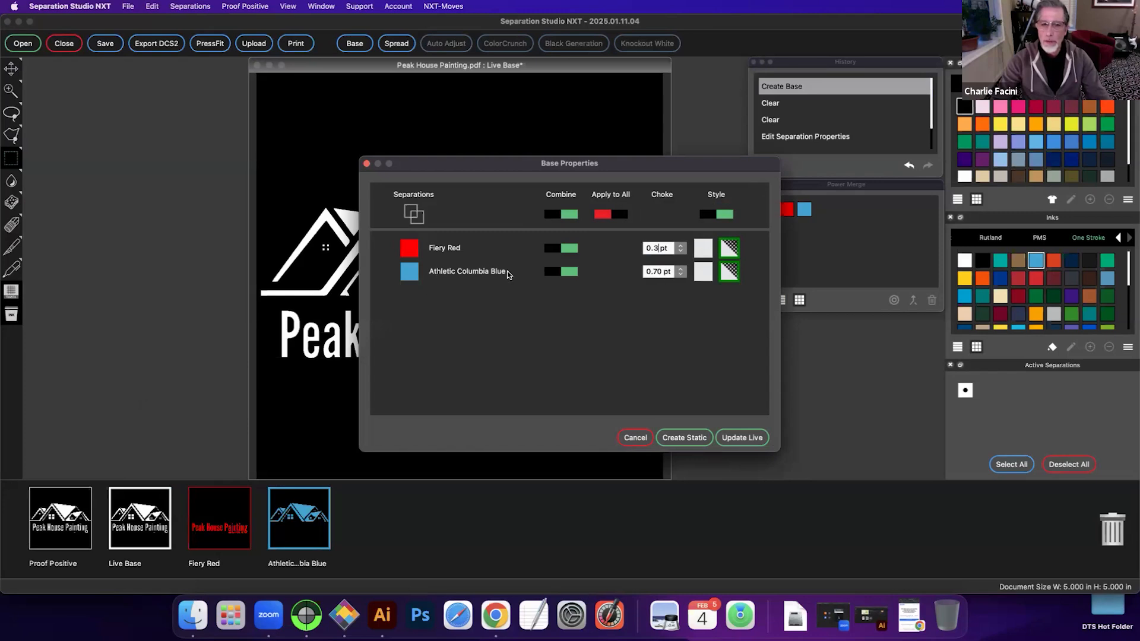
pyautogui.click(739, 442)
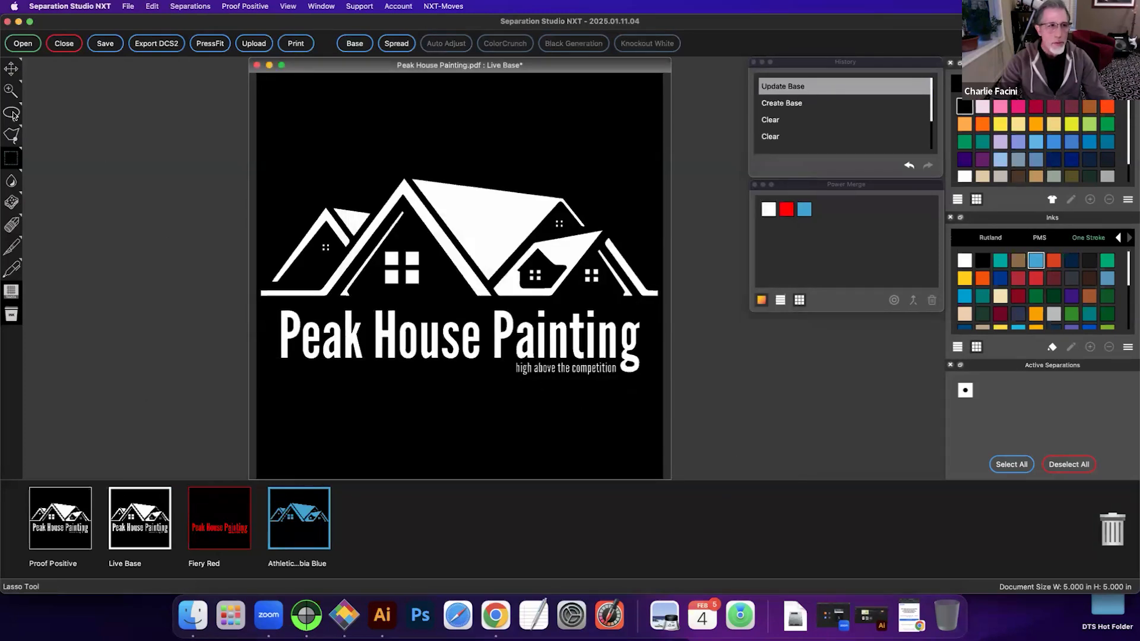
# Step: Examine the small tagline and the house details of the live base up close
pyautogui.click(11, 91)
pyautogui.click(552, 356)
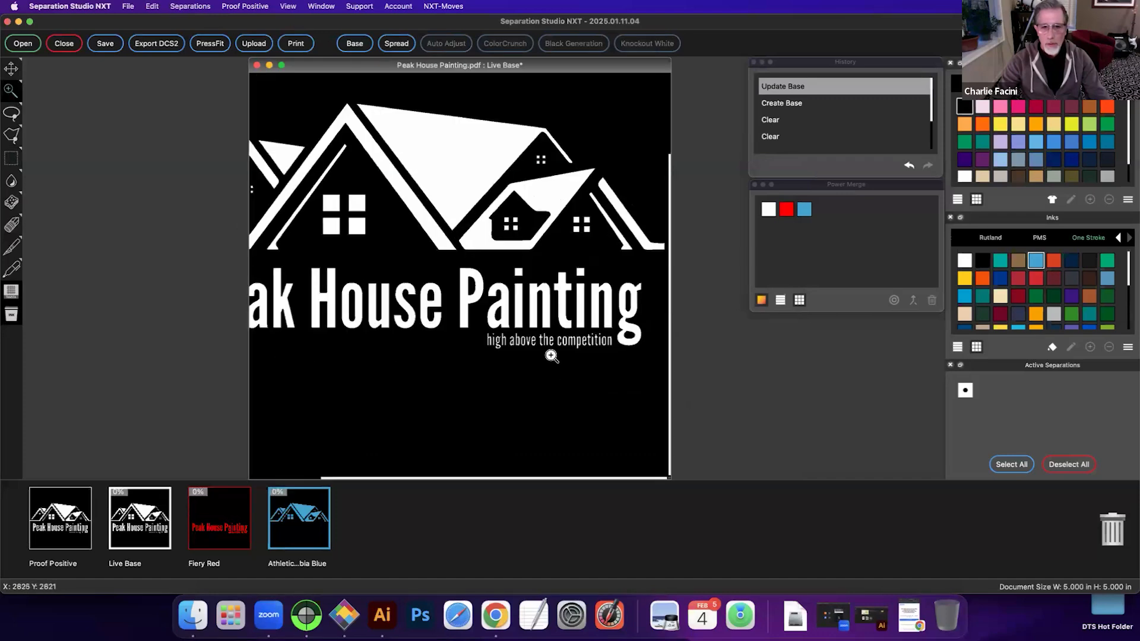
pyautogui.click(542, 342)
pyautogui.click(504, 309)
pyautogui.click(463, 285)
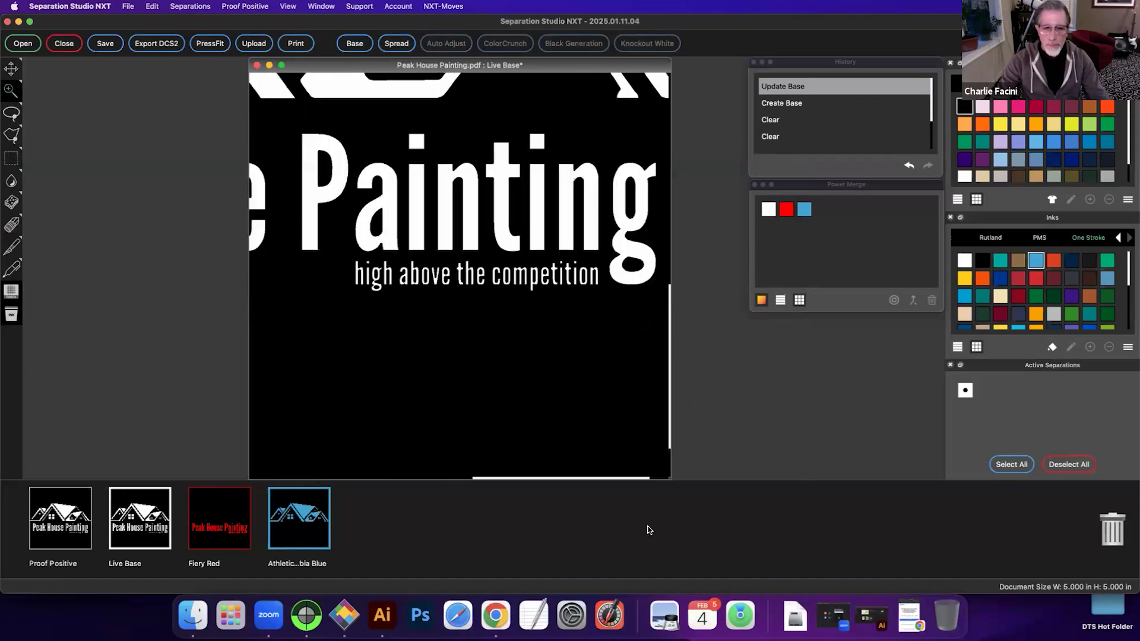
pyautogui.scroll(5, 483, 342)
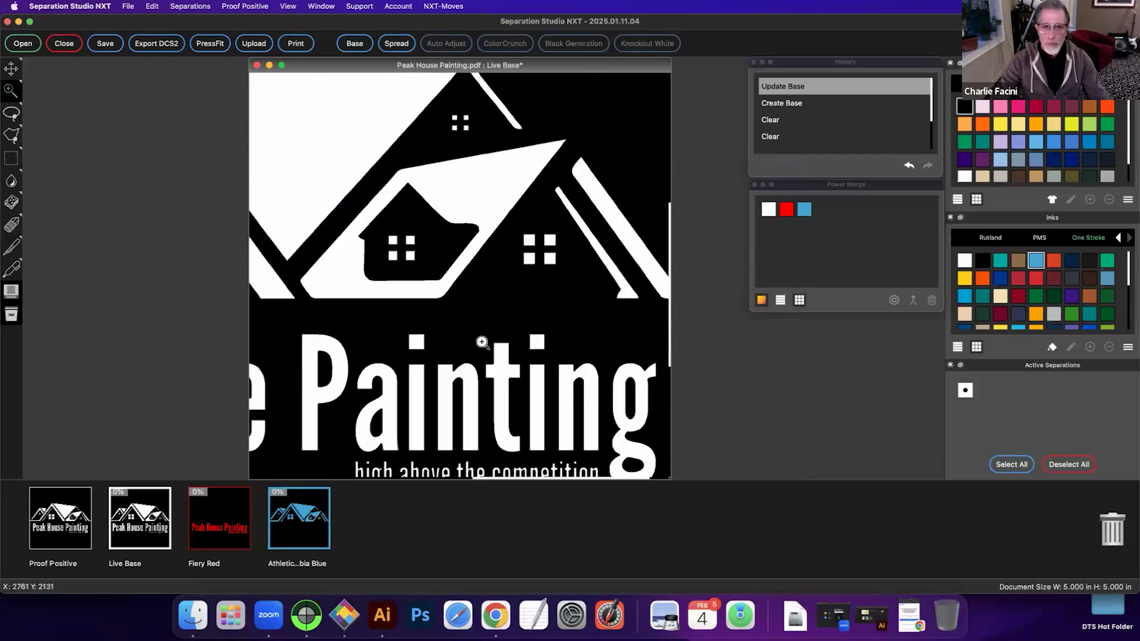
pyautogui.scroll(-3, 482, 342)
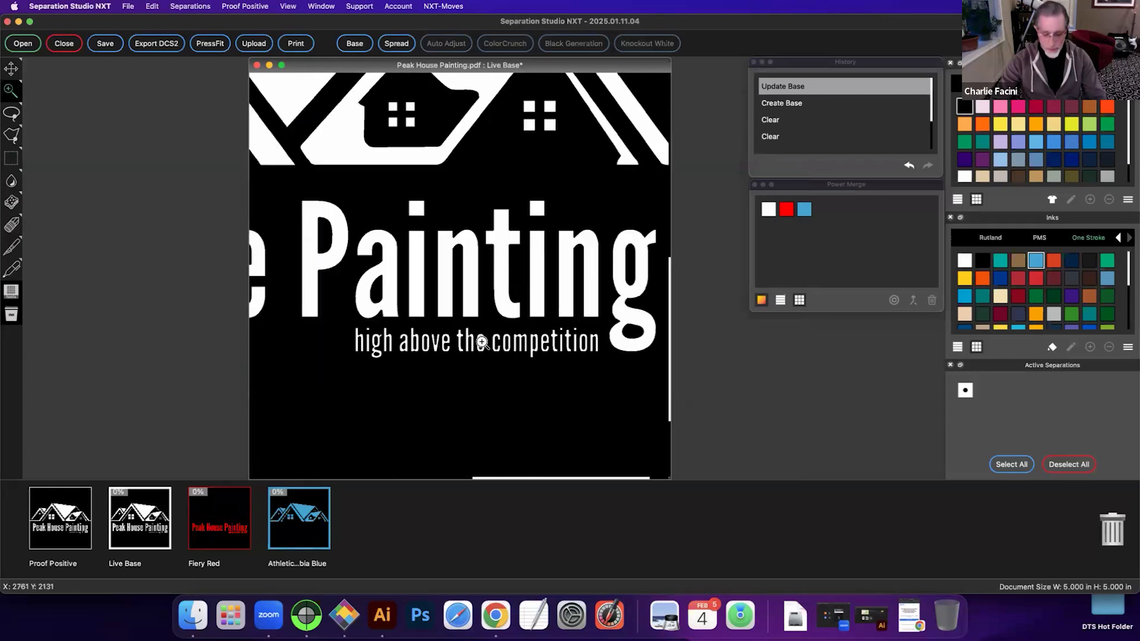
pyautogui.press('super+0')
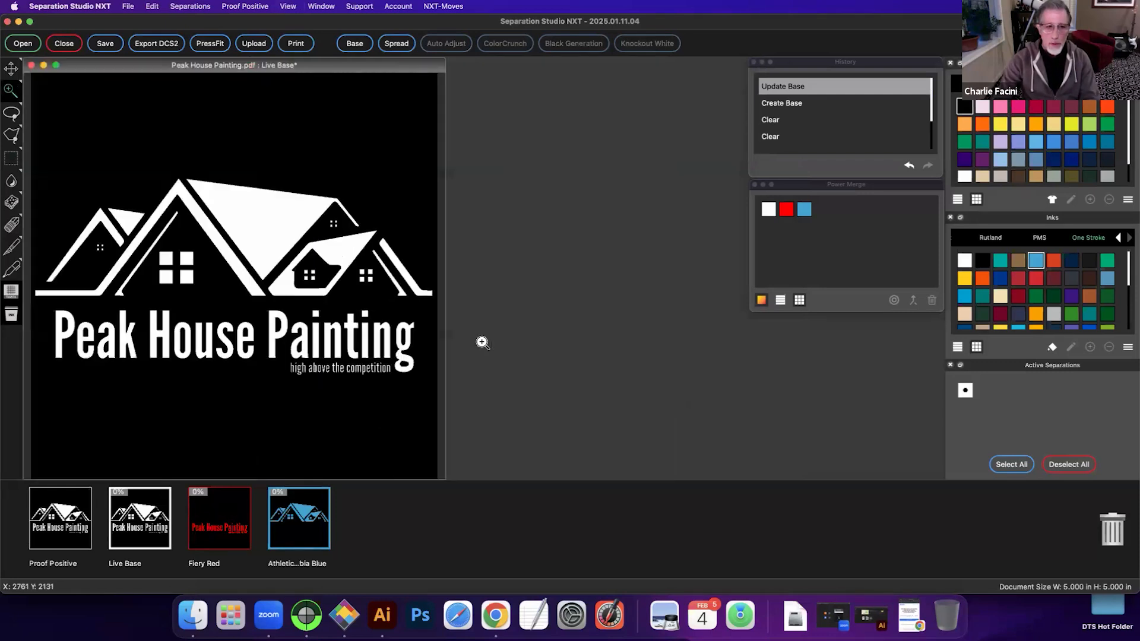
# Step: Move the Live Base after Athletic Columbia Blue in the separation order and inspect the choked edges in the Proof Positive
pyautogui.moveTo(140, 521); pyautogui.dragTo(340, 514)
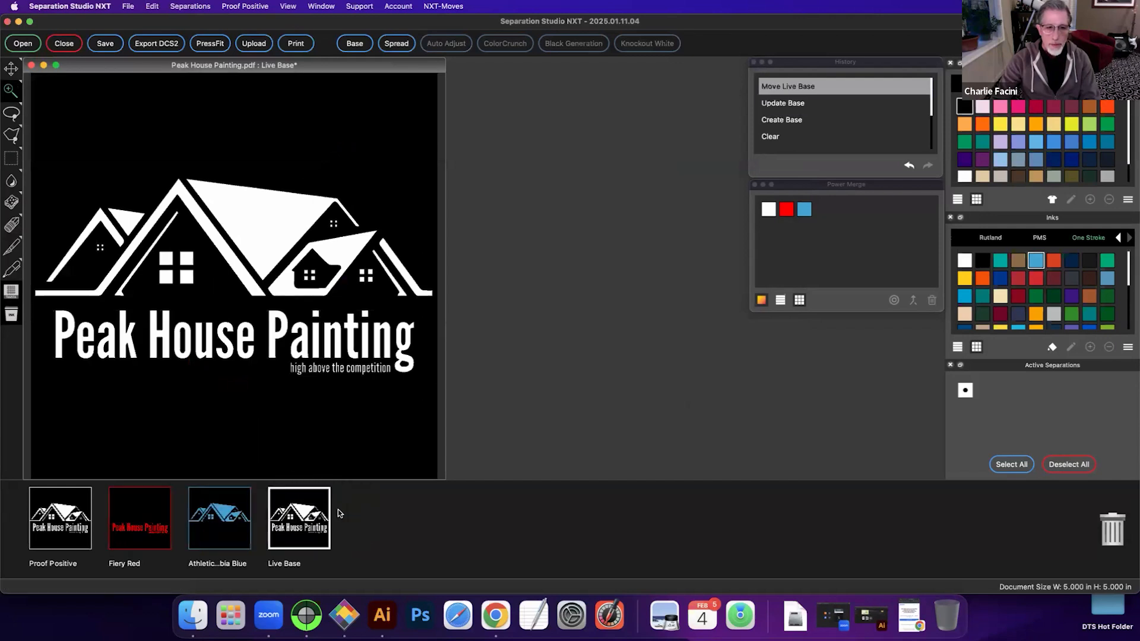
pyautogui.click(75, 523)
pyautogui.click(11, 91)
pyautogui.click(290, 324)
pyautogui.click(268, 277)
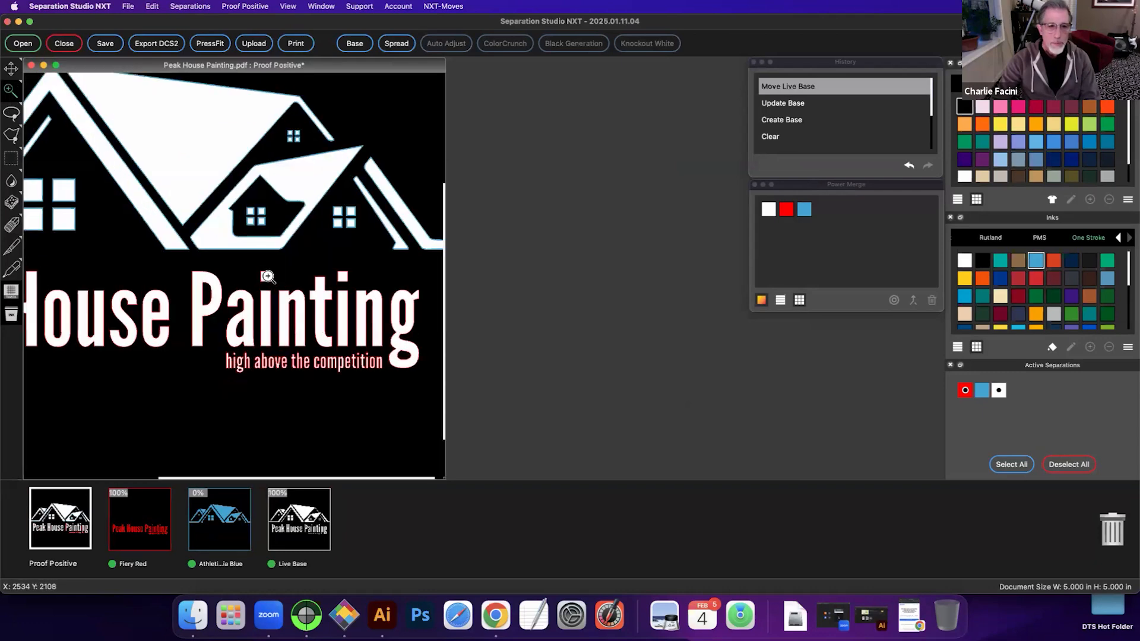
pyautogui.click(268, 276)
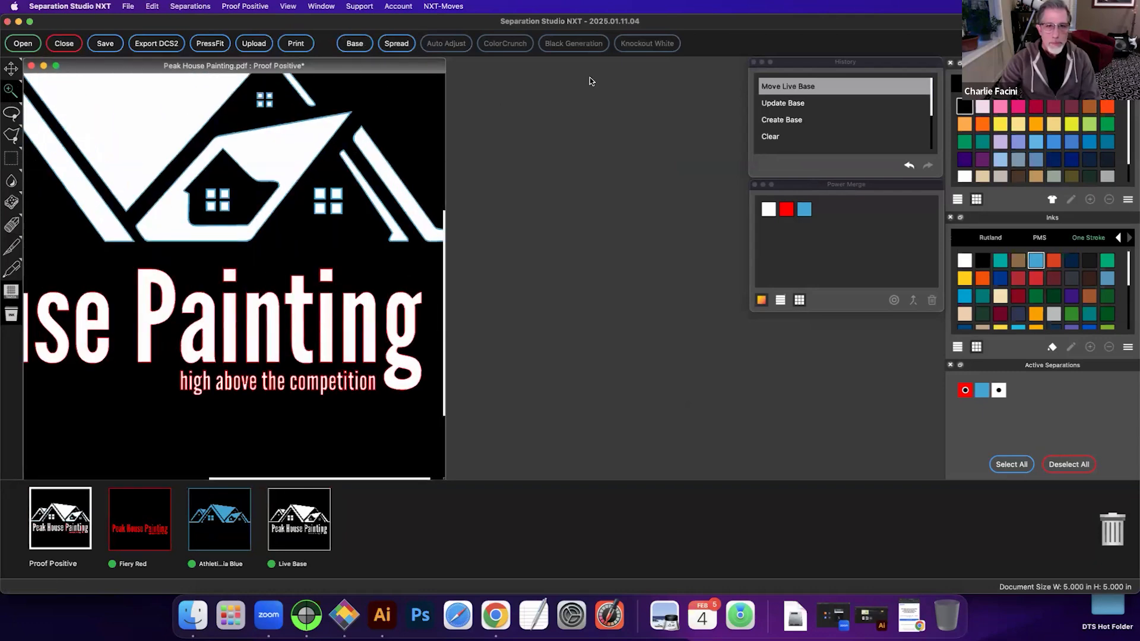
pyautogui.moveTo(363, 65); pyautogui.dragTo(636, 66)
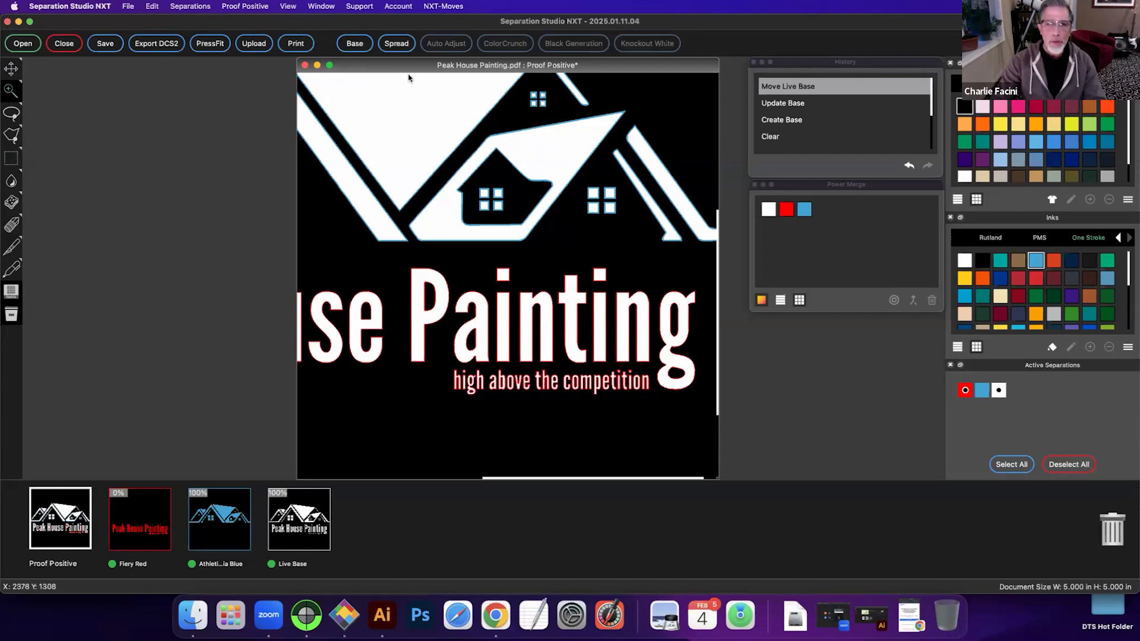
# Step: Set the Athletic Columbia Blue choke to 0.5 pt and update the live base
pyautogui.click(364, 44)
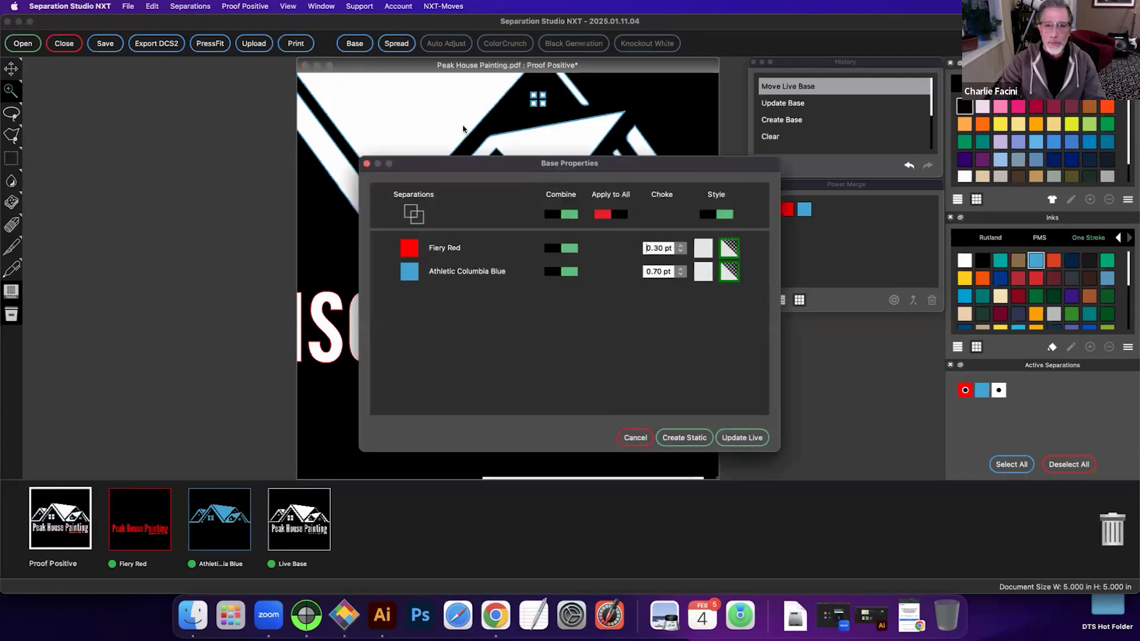
pyautogui.moveTo(652, 273); pyautogui.dragTo(666, 271)
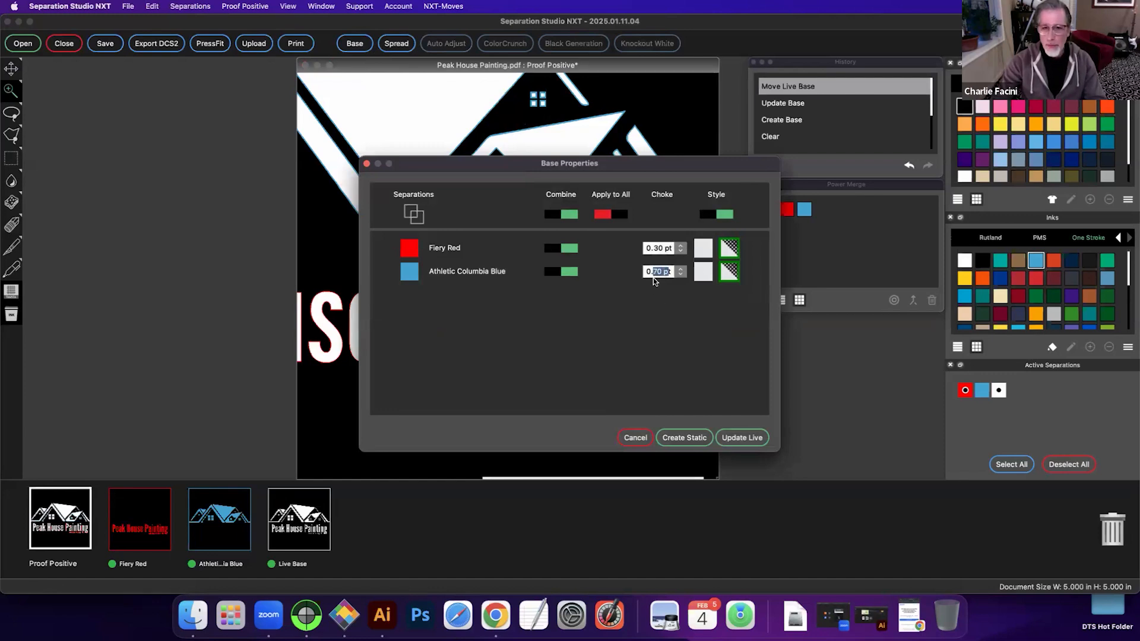
pyautogui.doubleClick(657, 271)
pyautogui.write('30')
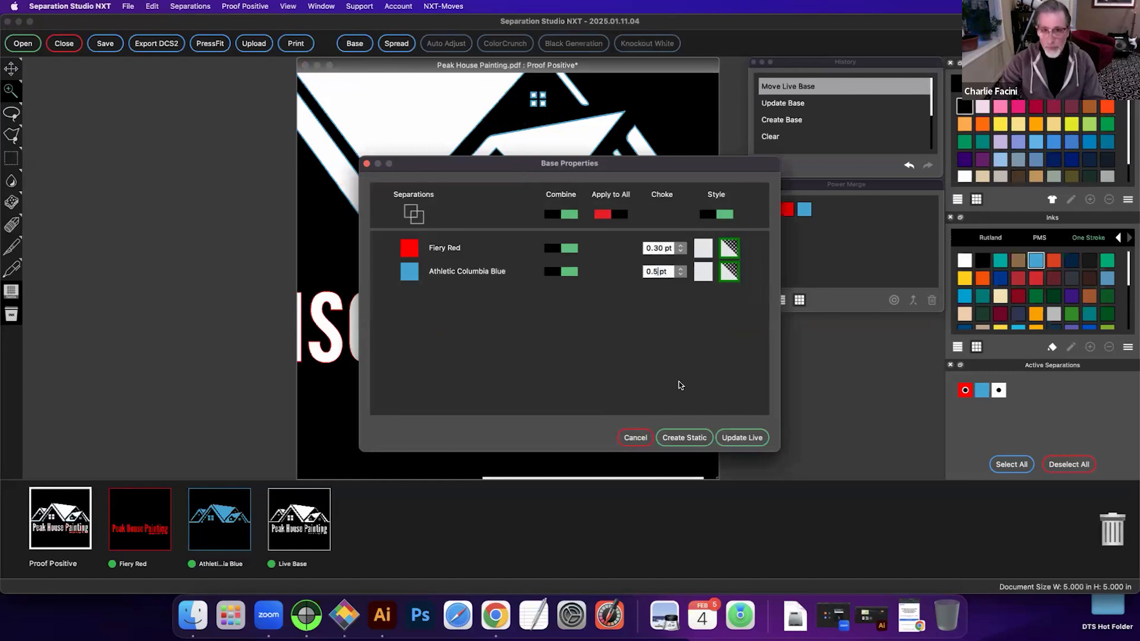
pyautogui.click(738, 437)
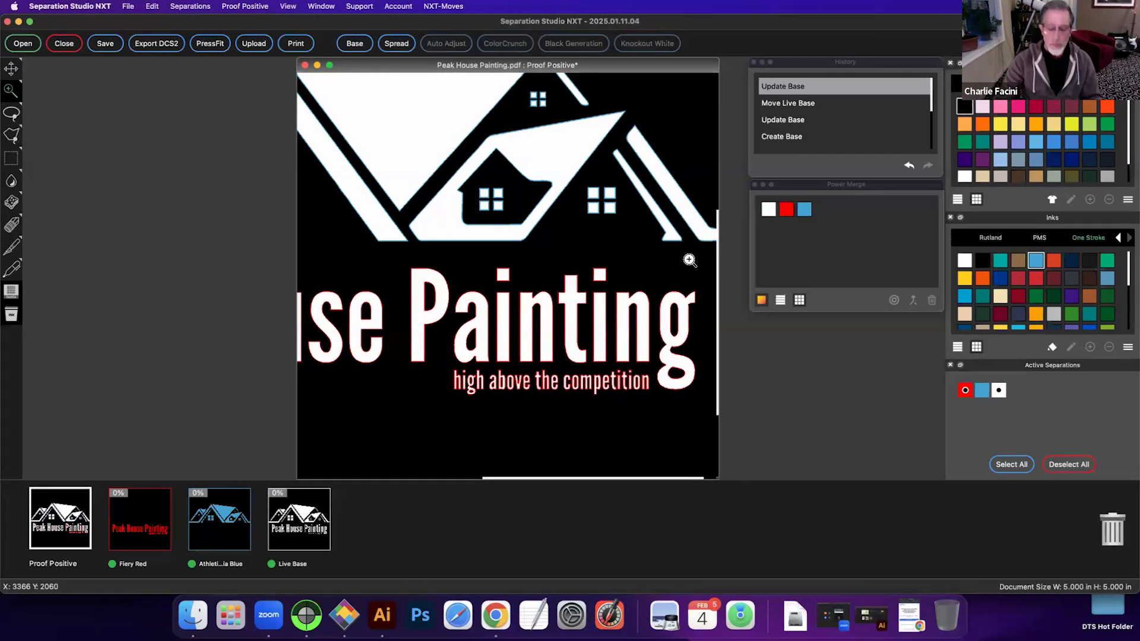
# Step: Change the ground color to white and inspect the colored outlines around the houses and lettering
pyautogui.press('super+0')
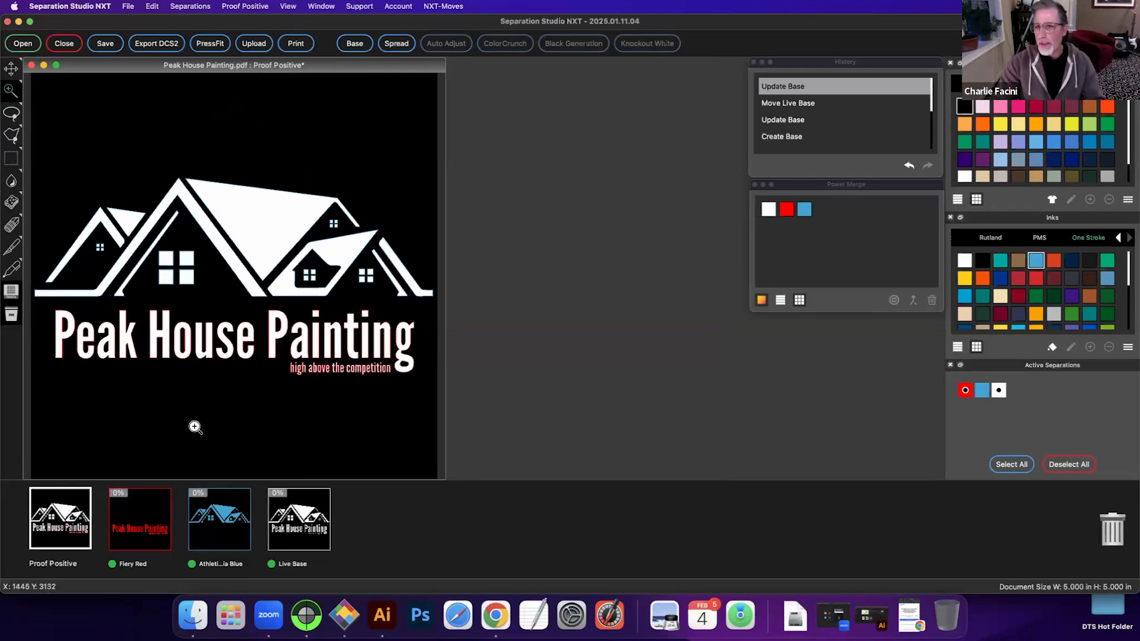
pyautogui.moveTo(965, 178); pyautogui.dragTo(399, 110)
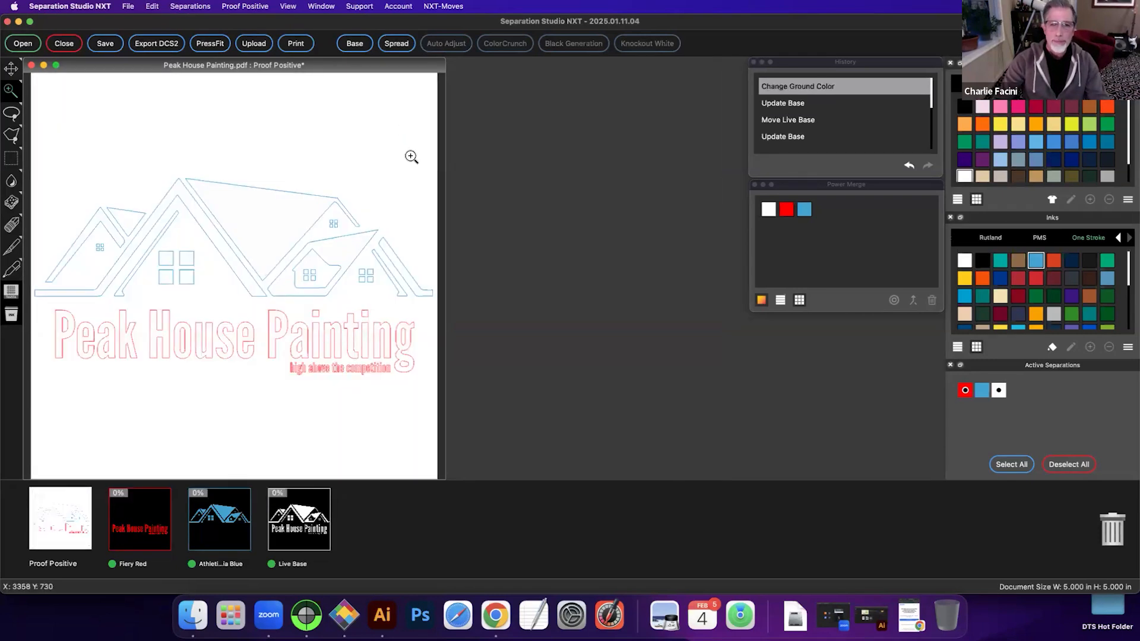
pyautogui.click(320, 364)
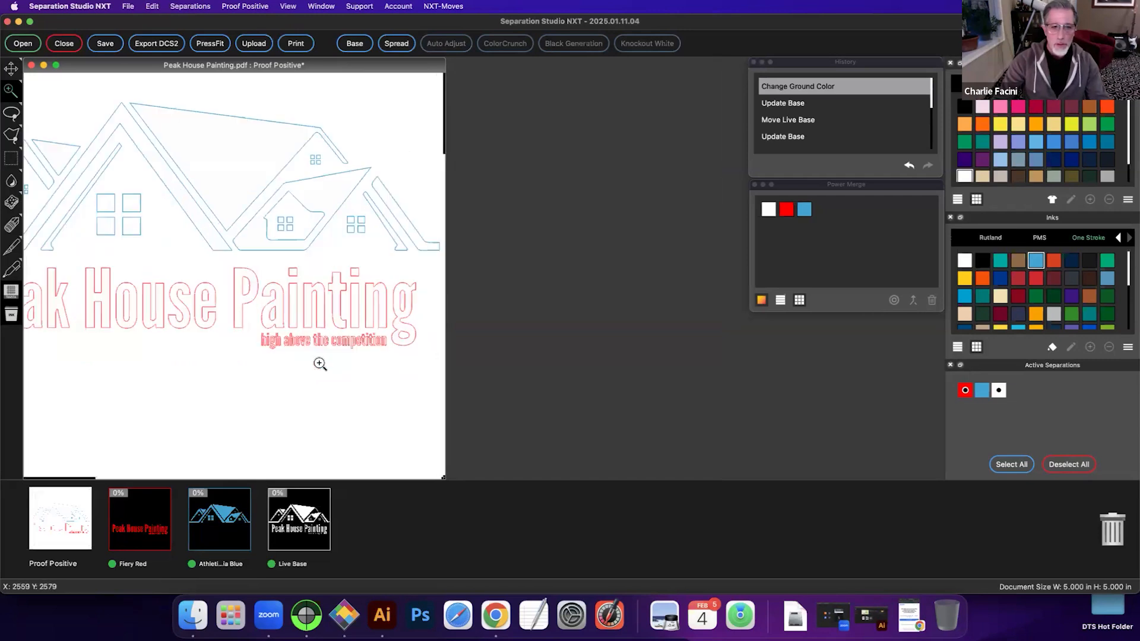
pyautogui.click(314, 320)
pyautogui.click(208, 199)
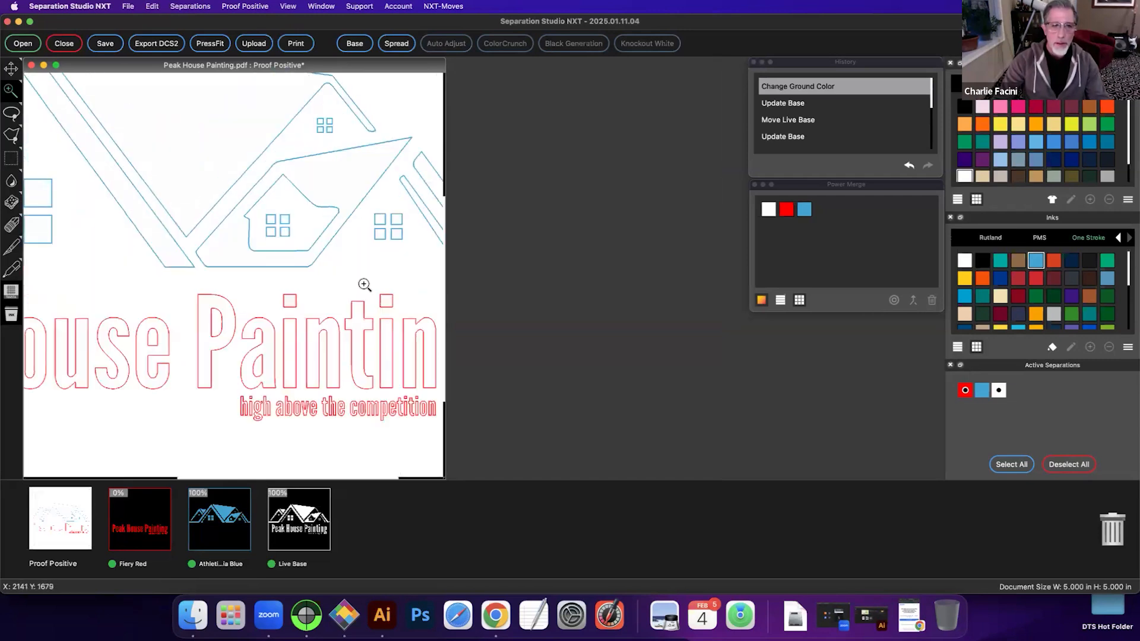
# Step: Try a 0.50 pt choke for Fiery Red in the live base, and undo that base update
pyautogui.click(349, 43)
pyautogui.moveTo(654, 247); pyautogui.dragTo(661, 250)
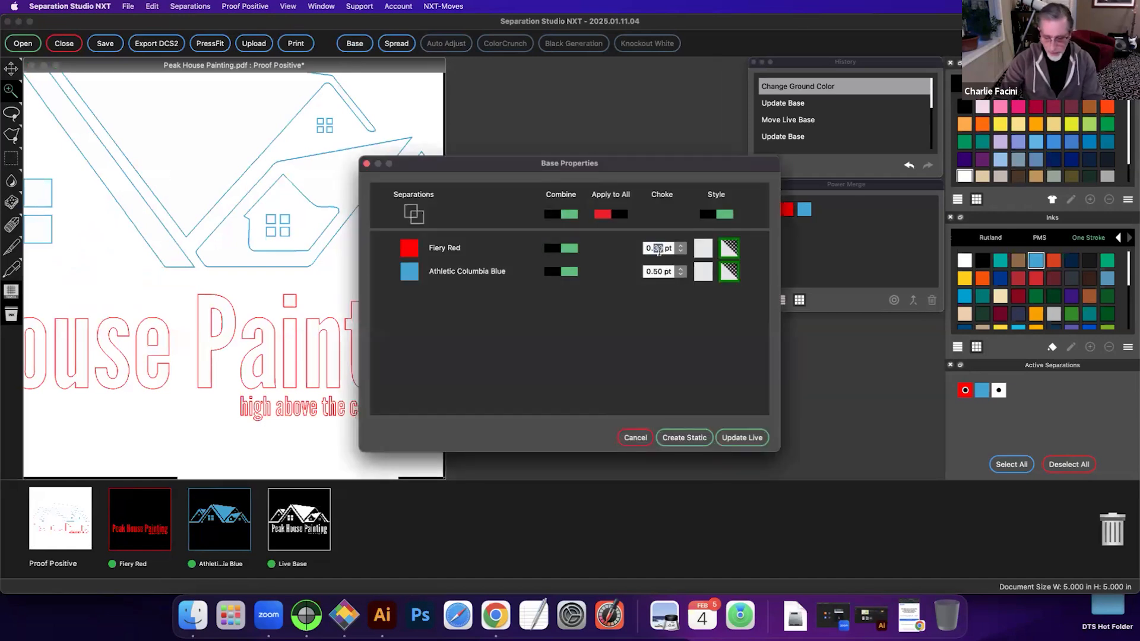
pyautogui.write('50')
pyautogui.click(742, 438)
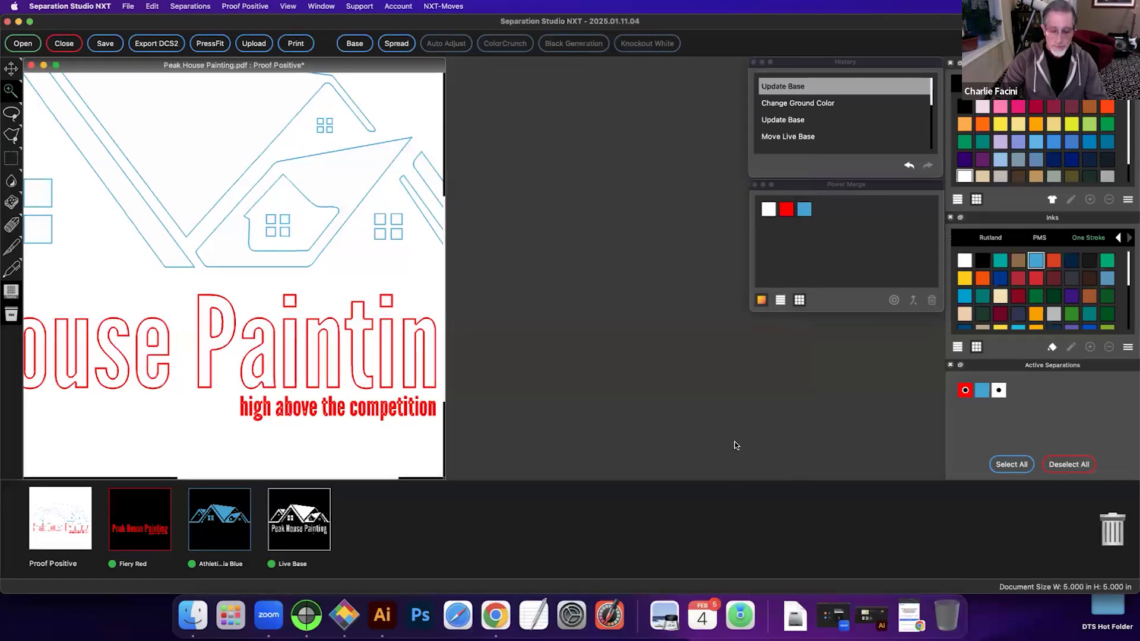
pyautogui.press('super+z')
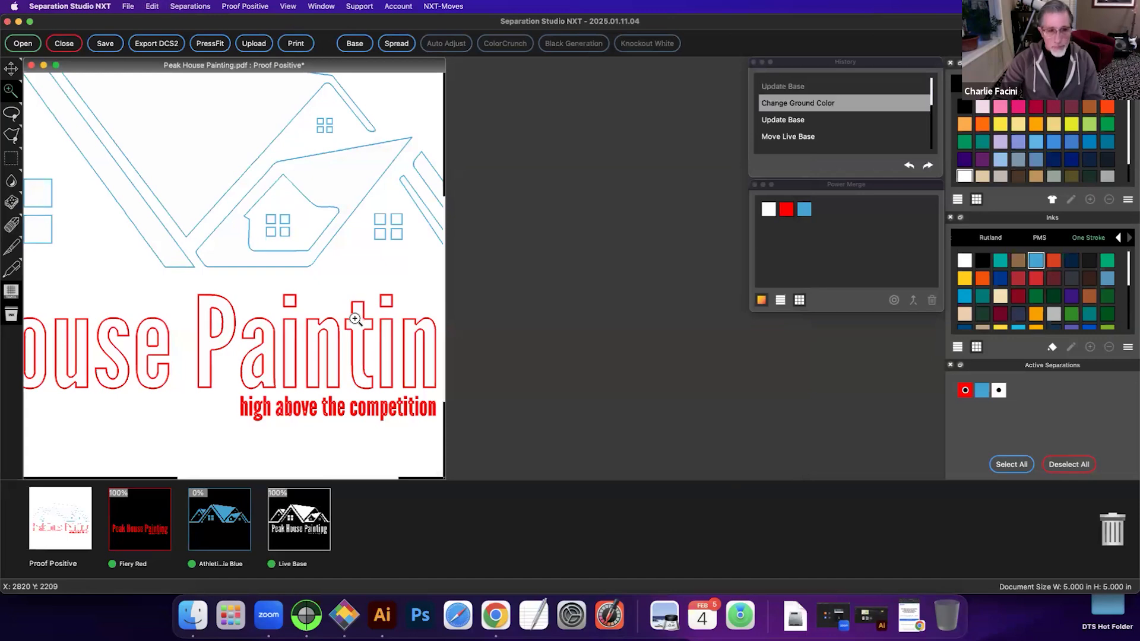
# Step: Move the Live Base to the start of the separation order and preview the artwork on black and on white ground colors
pyautogui.moveTo(965, 107)
pyautogui.mouseDown()
pyautogui.moveTo(418, 95)
pyautogui.moveTo(678, 66)
pyautogui.mouseUp()
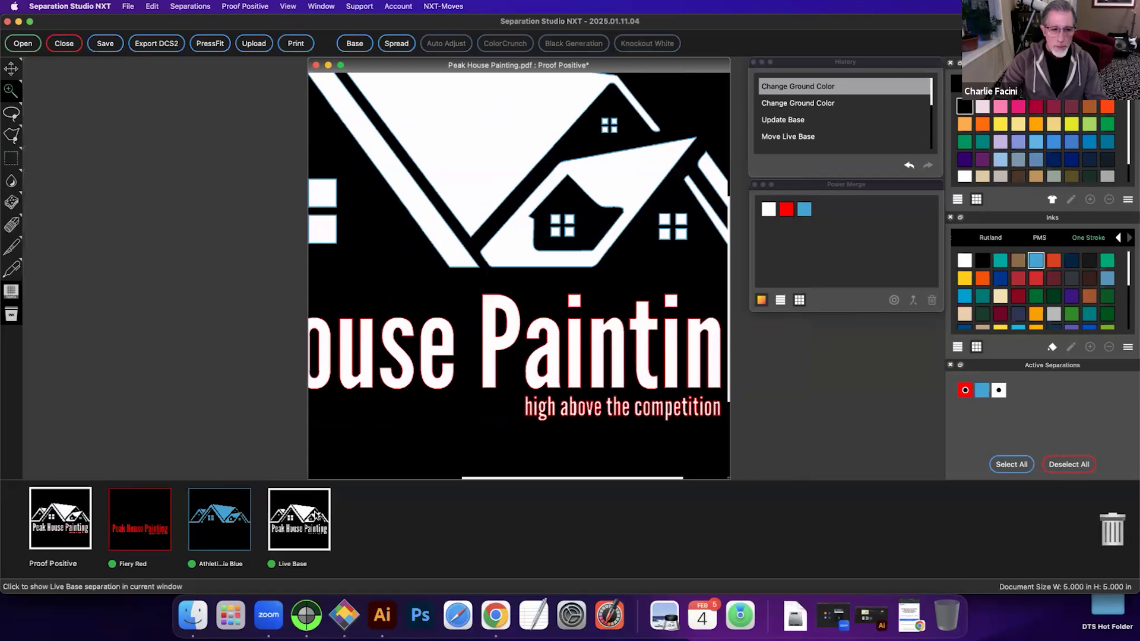
pyautogui.moveTo(315, 504); pyautogui.dragTo(101, 501)
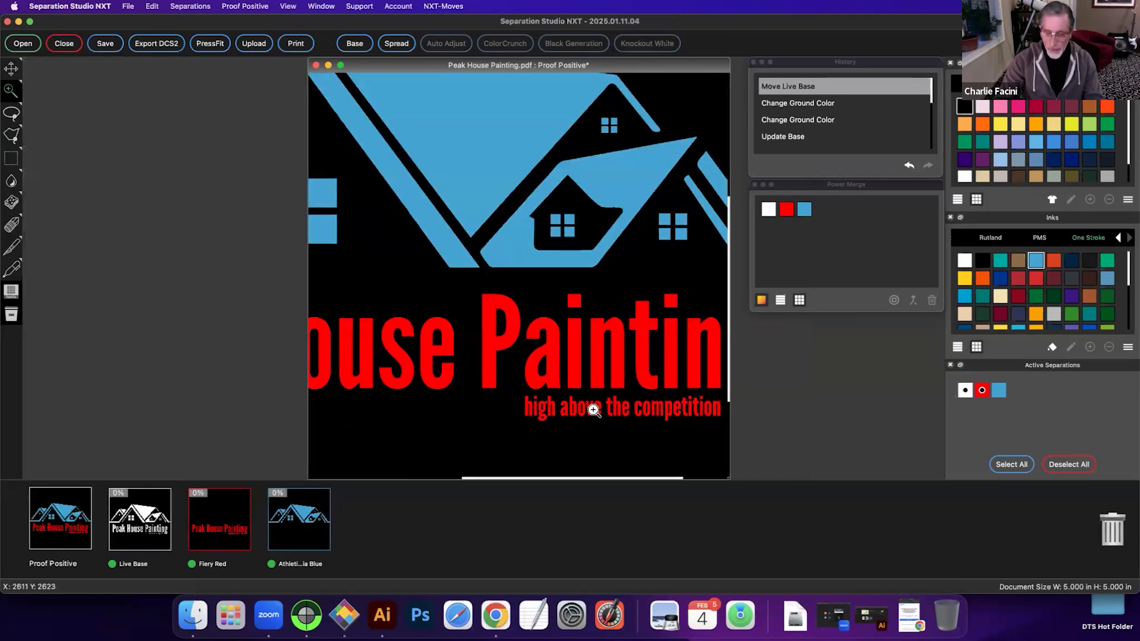
pyautogui.press('super+0')
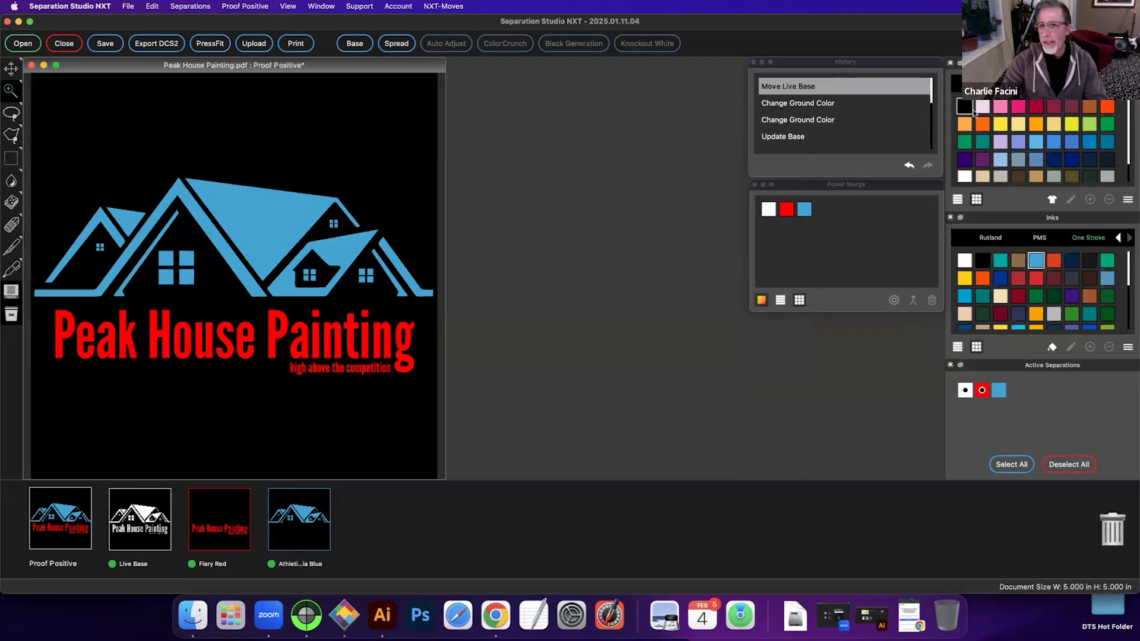
pyautogui.click(965, 176)
pyautogui.moveTo(593, 183); pyautogui.dragTo(409, 142)
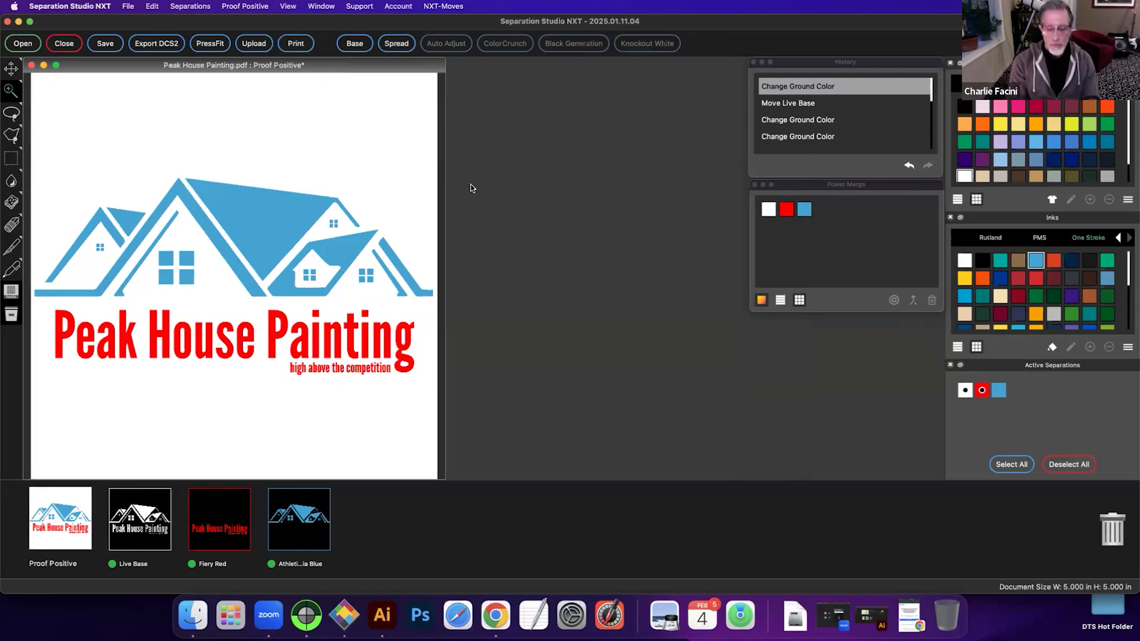
# Step: Enable N-UP nesting for the 13x19 A3+ sheet and send the three separations to AccuRIP Emerald
pyautogui.press('super+p')
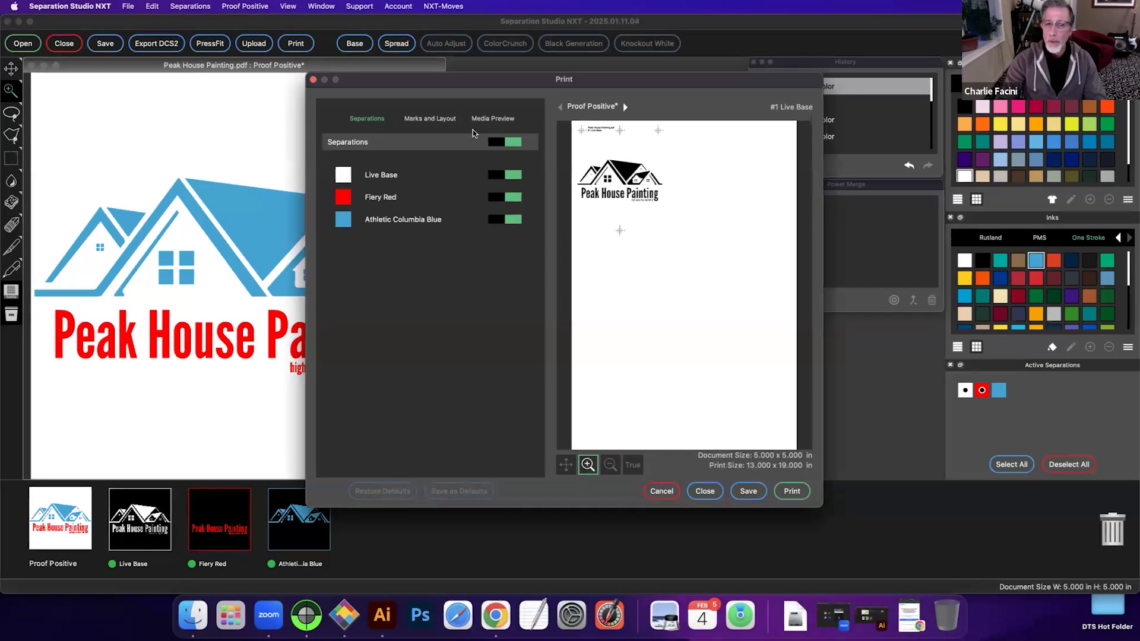
pyautogui.click(486, 120)
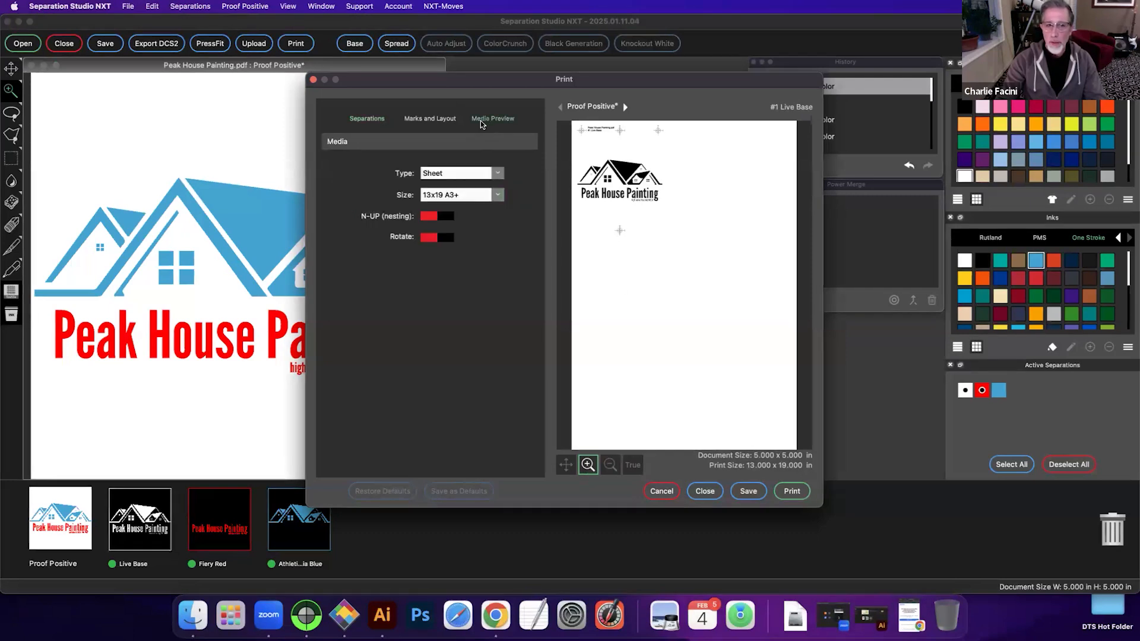
pyautogui.click(450, 217)
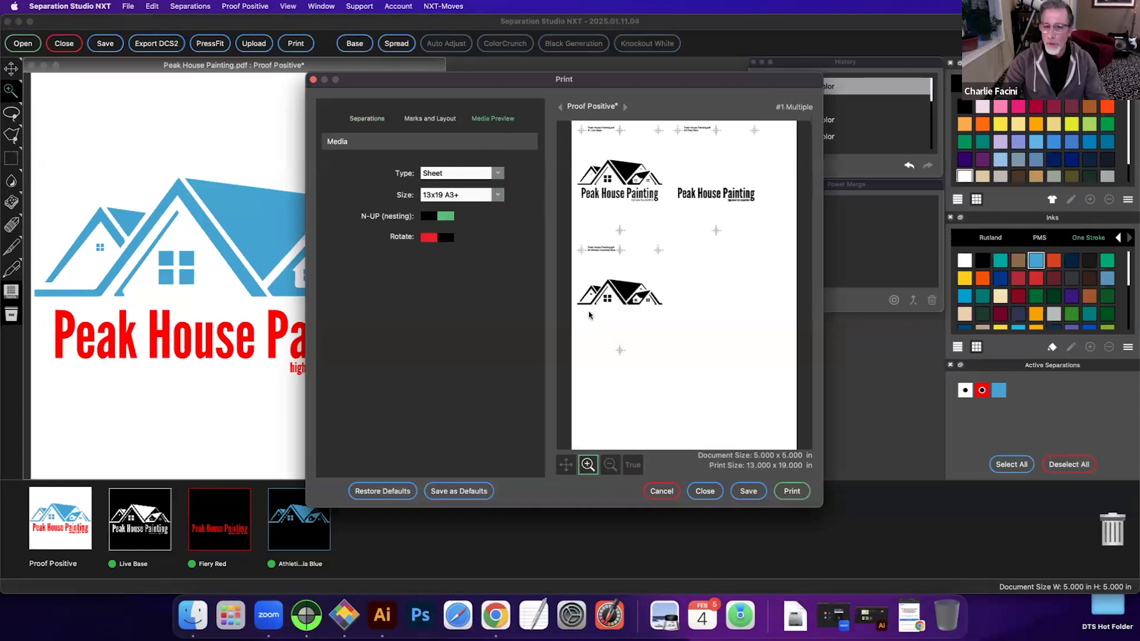
pyautogui.click(782, 492)
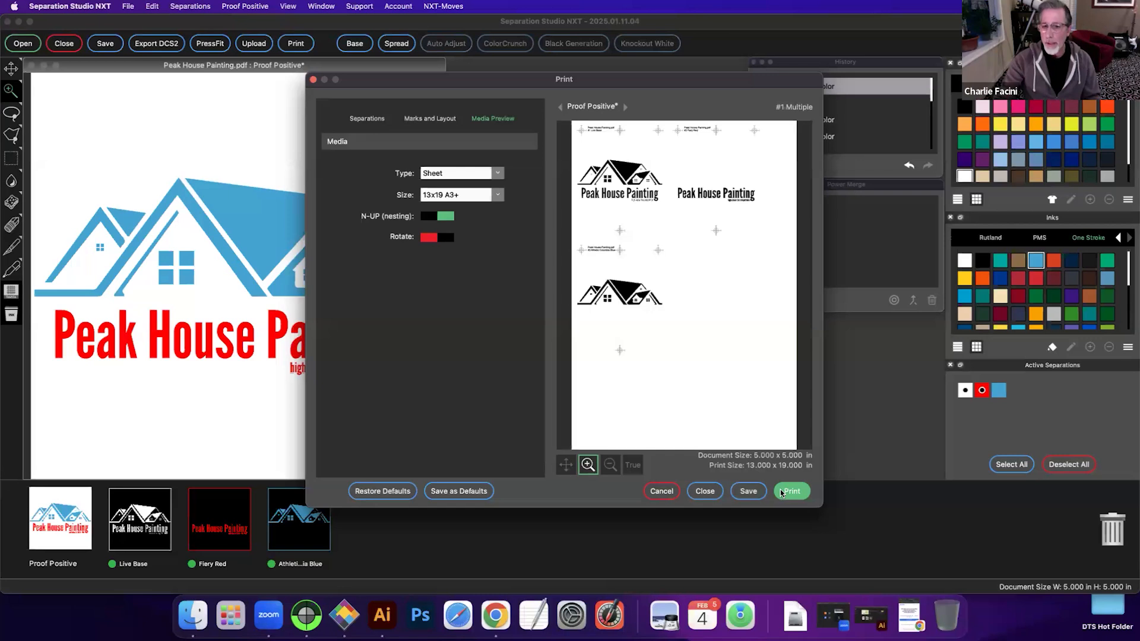
pyautogui.click(799, 492)
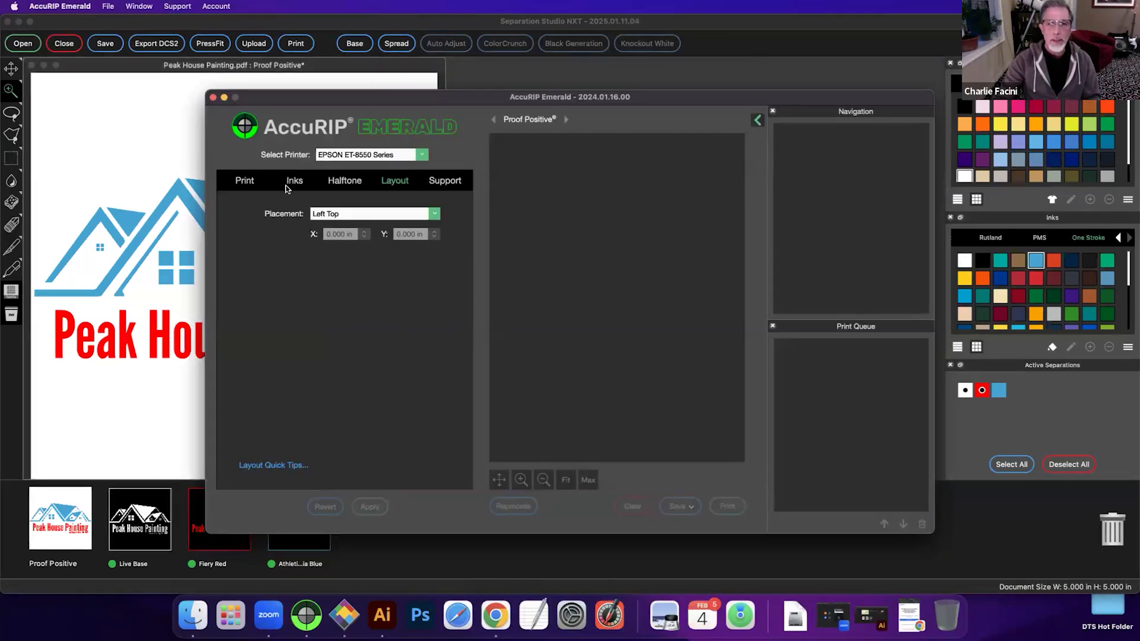
# Step: Try the Center placement for the nested films and set the placement back to Left Top
pyautogui.click(344, 214)
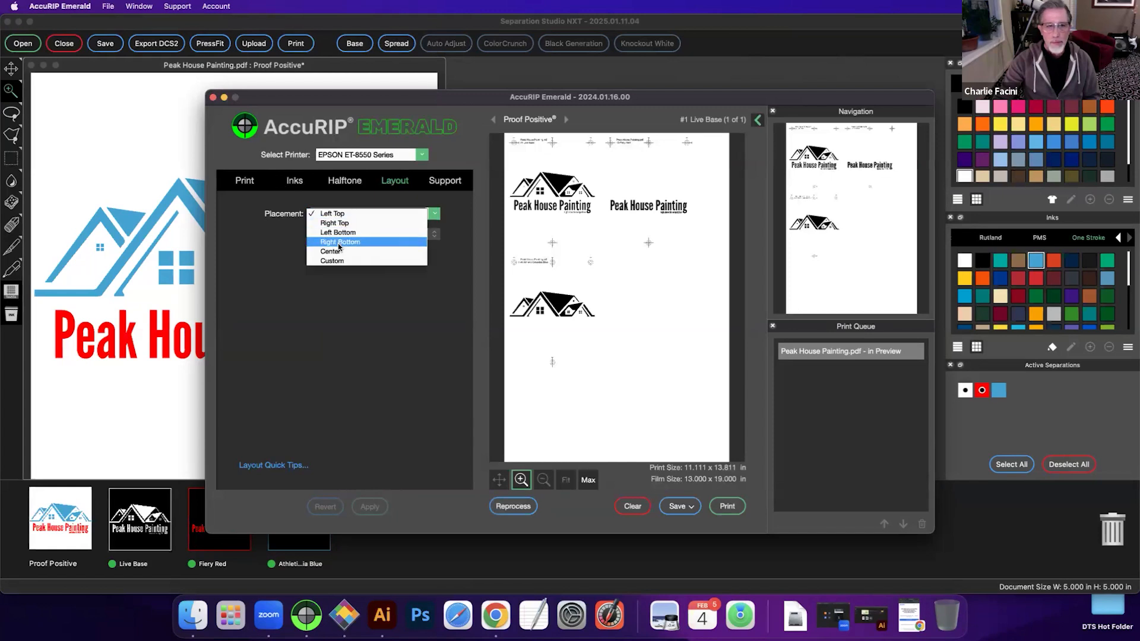
pyautogui.click(340, 252)
pyautogui.click(370, 508)
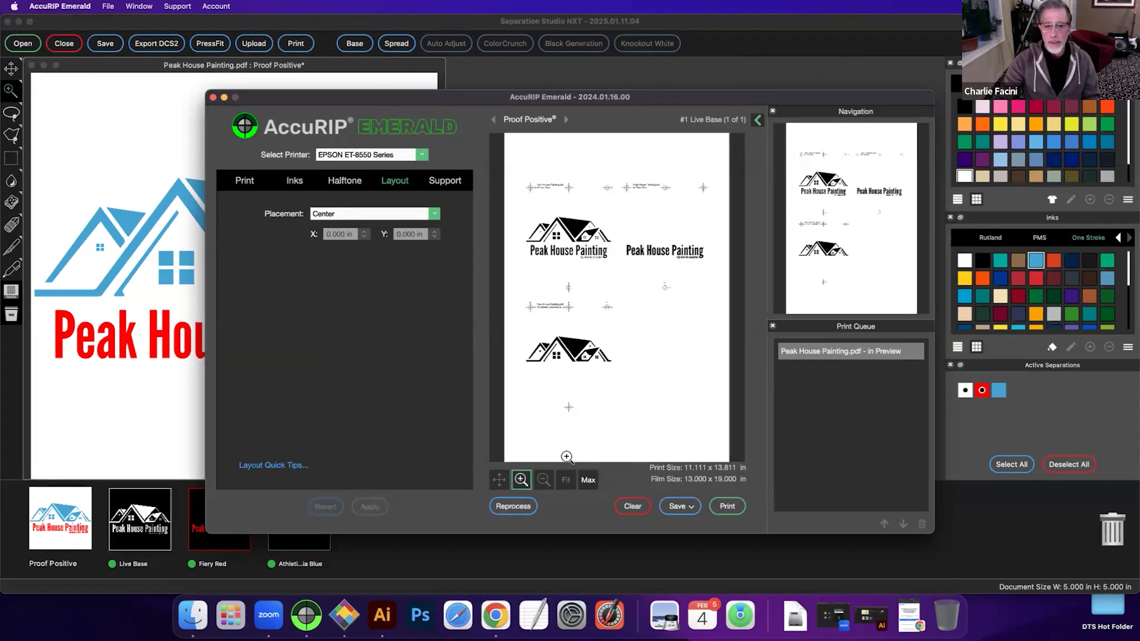
pyautogui.click(357, 215)
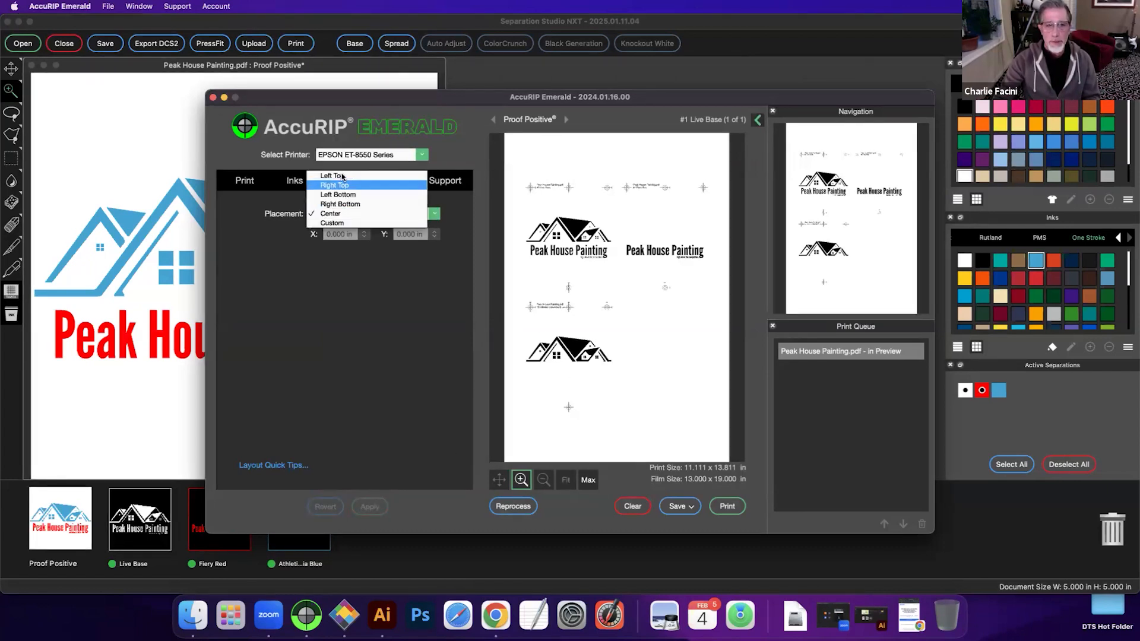
pyautogui.click(332, 175)
pyautogui.click(368, 508)
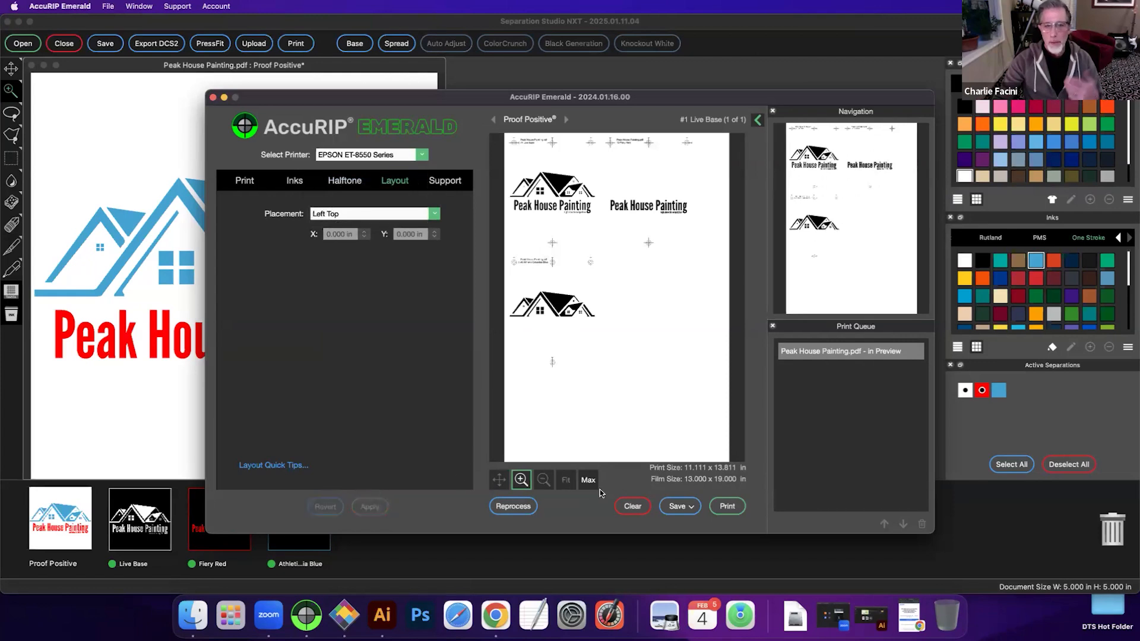
# Step: Switch back to Separation Studio NXT and close Peak House Painting.pdf without saving the changes
pyautogui.click(728, 507)
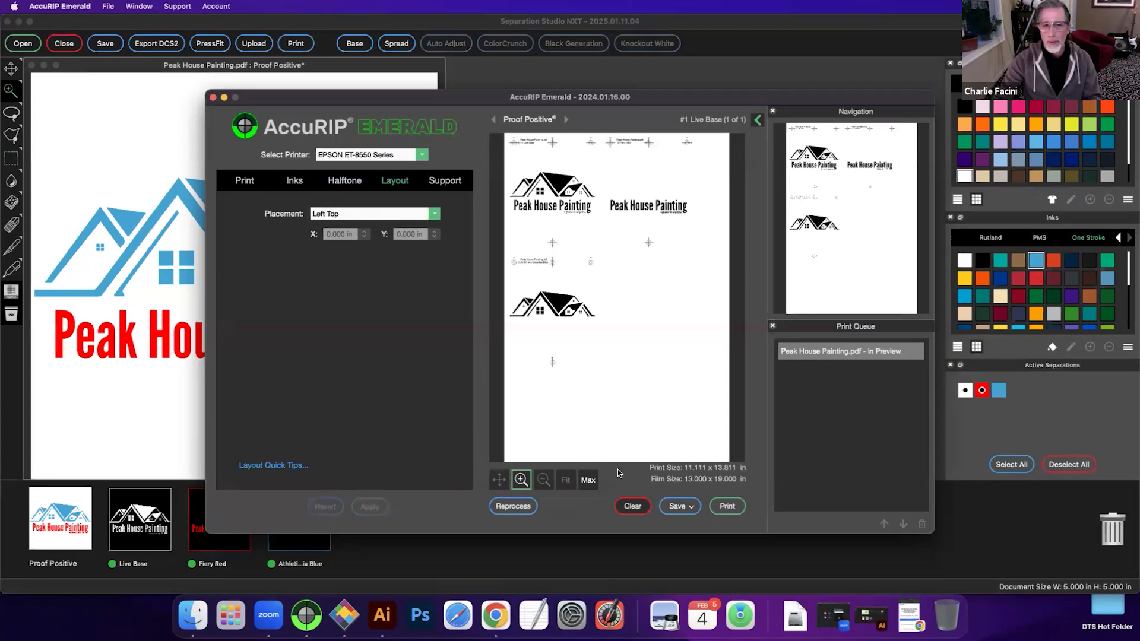
pyautogui.click(190, 134)
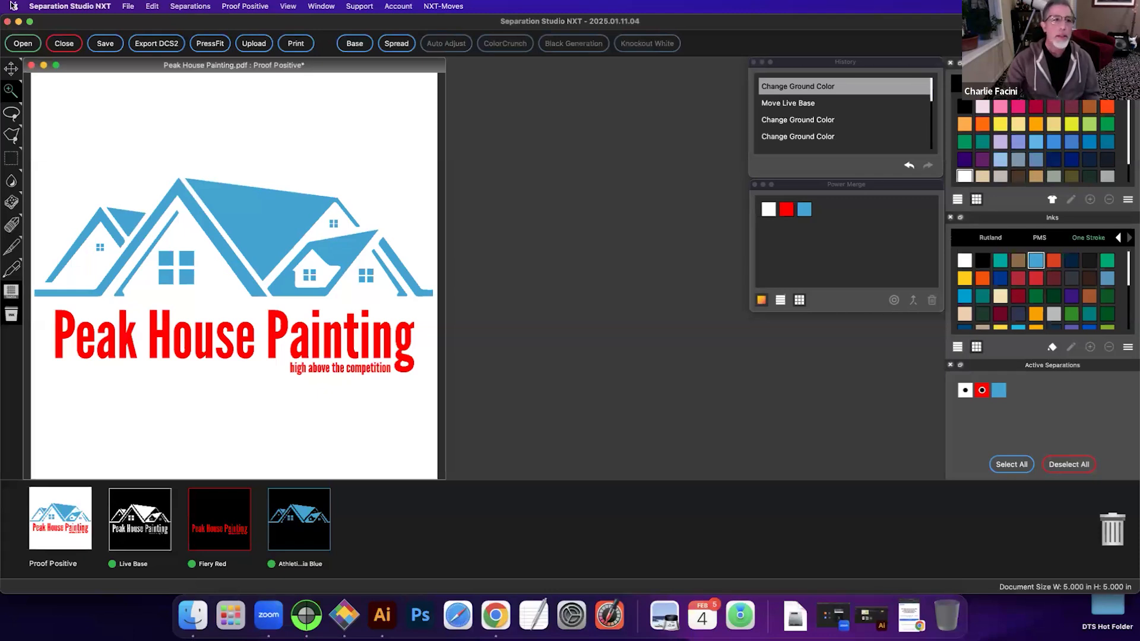
pyautogui.click(32, 65)
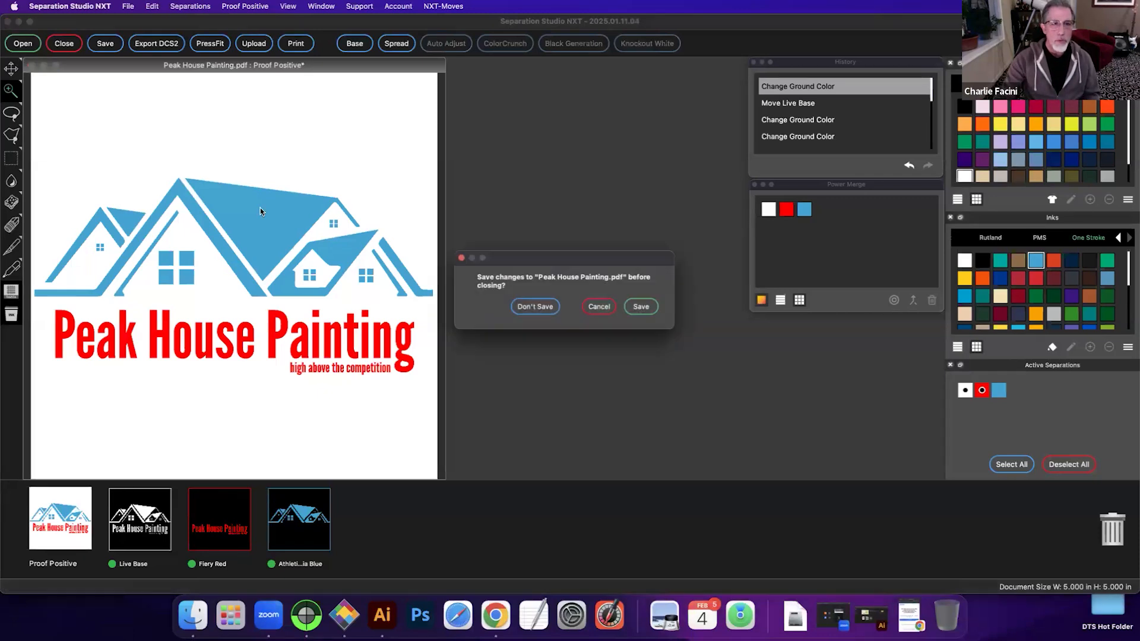
pyautogui.click(528, 308)
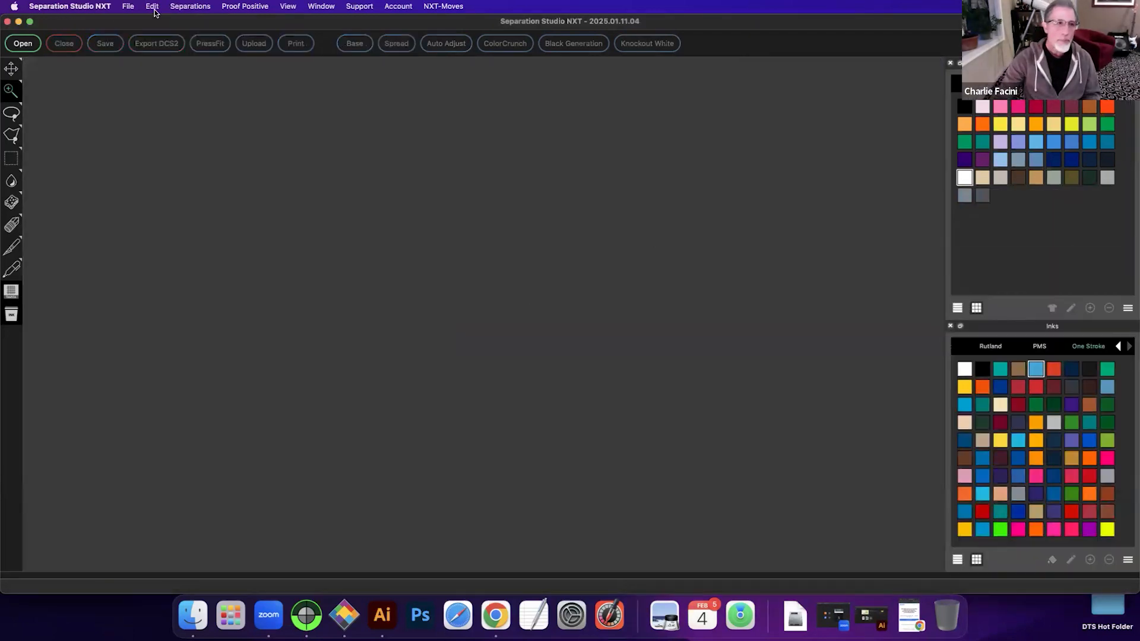
# Step: Open Brooklyn Basketball.ai from the Vector folder without resizing the document
pyautogui.click(34, 44)
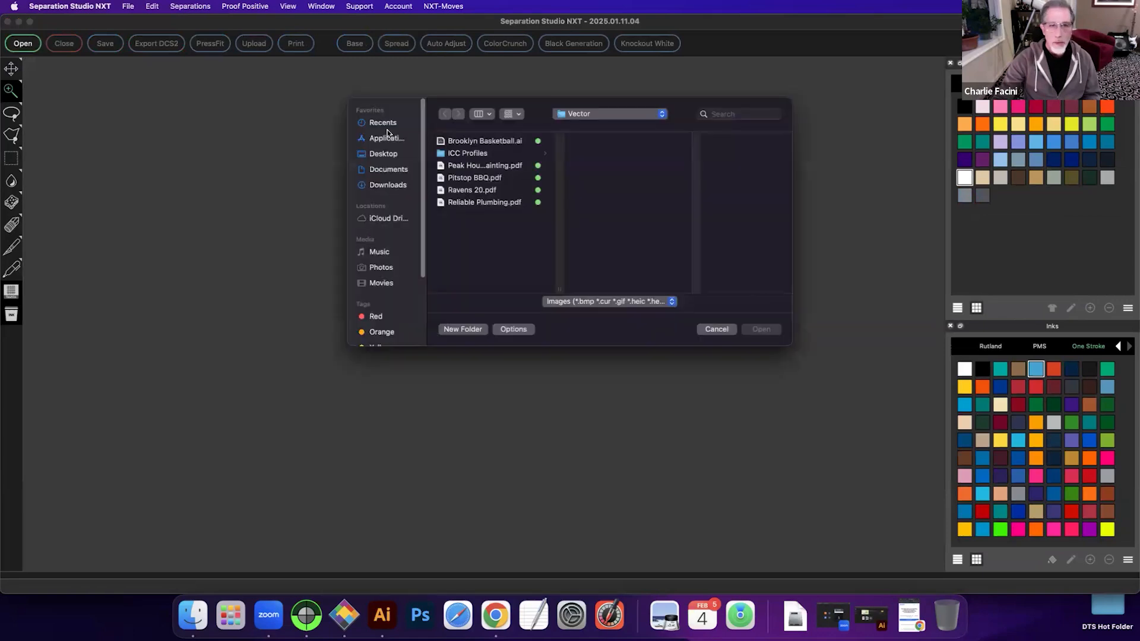
pyautogui.click(469, 142)
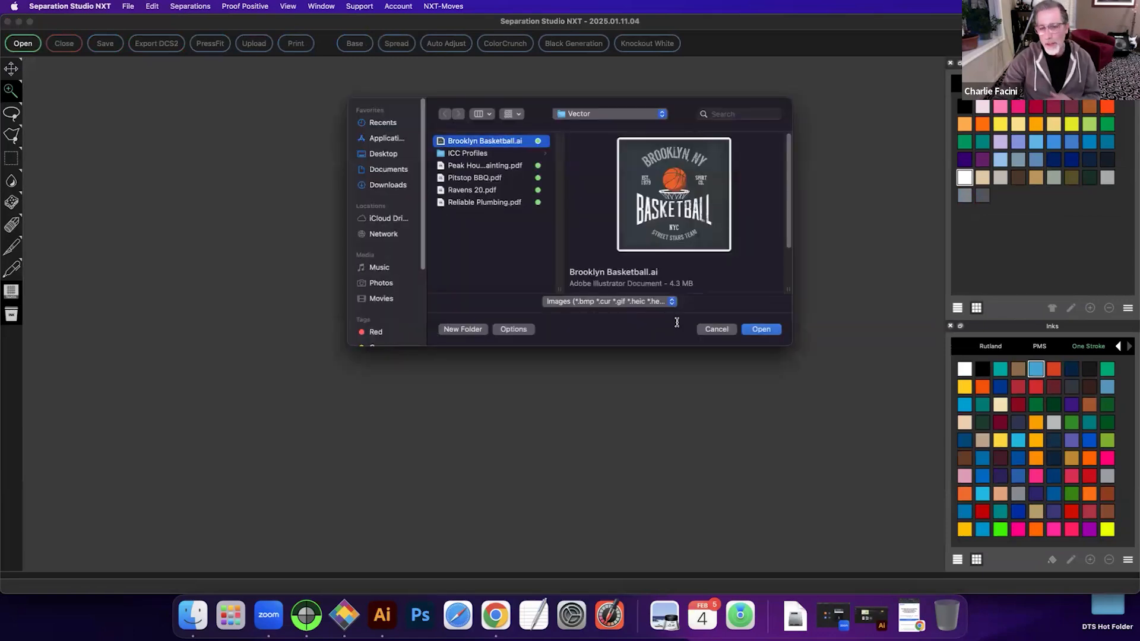
pyautogui.click(759, 330)
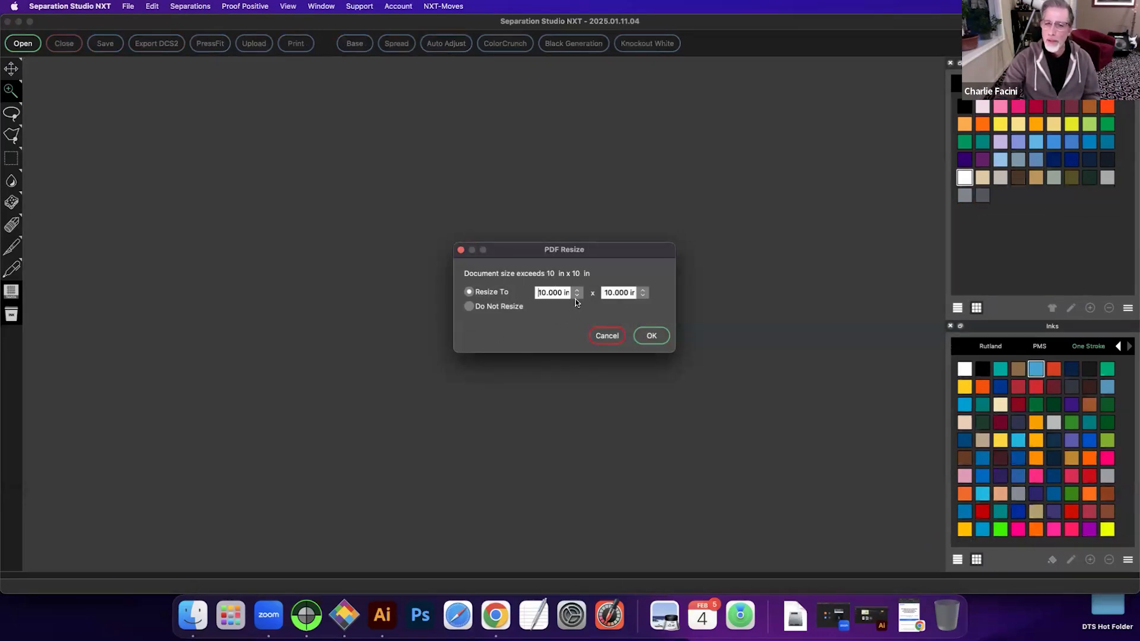
pyautogui.click(472, 308)
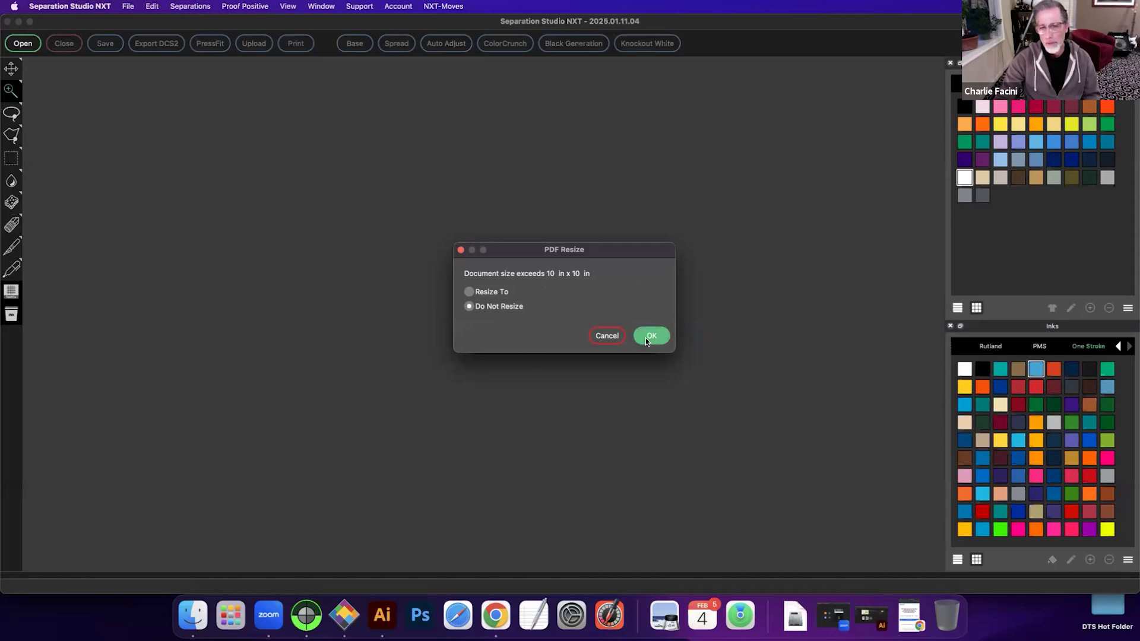
pyautogui.click(649, 336)
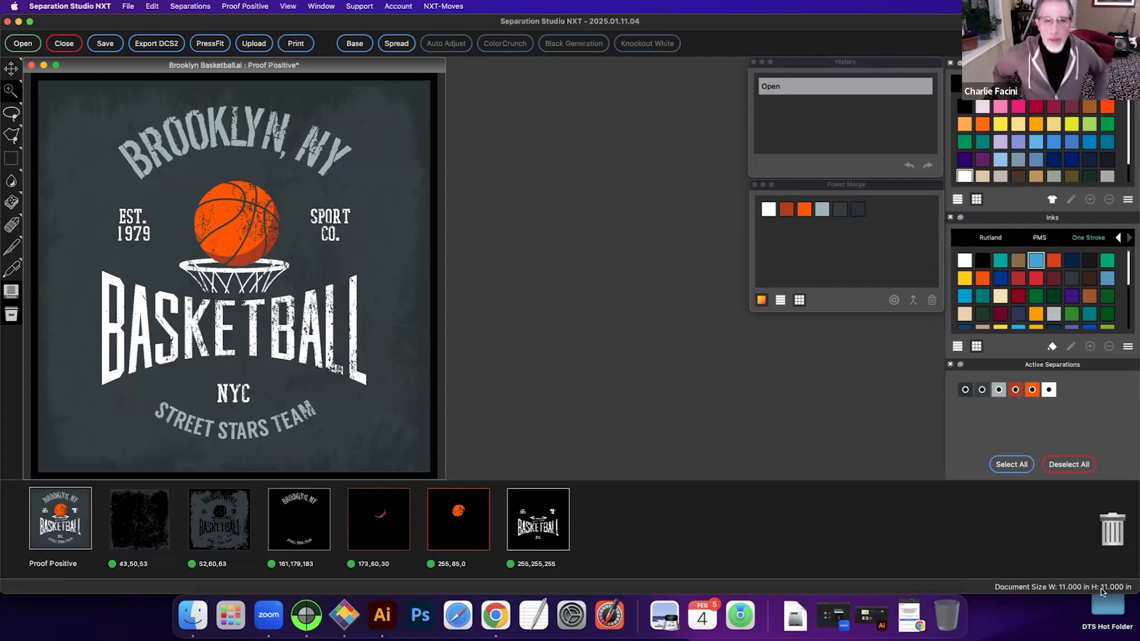
# Step: View the full 43,50,53 separation of the basketball artwork in black and white
pyautogui.click(370, 176)
pyautogui.click(136, 520)
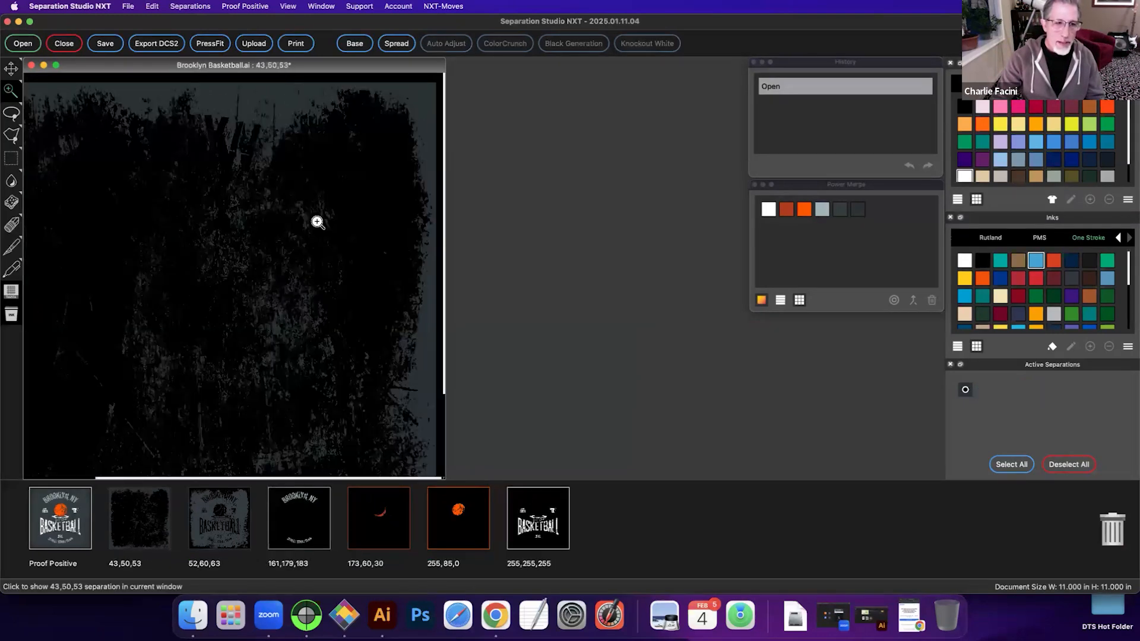
pyautogui.rightClick(316, 223)
pyautogui.click(340, 231)
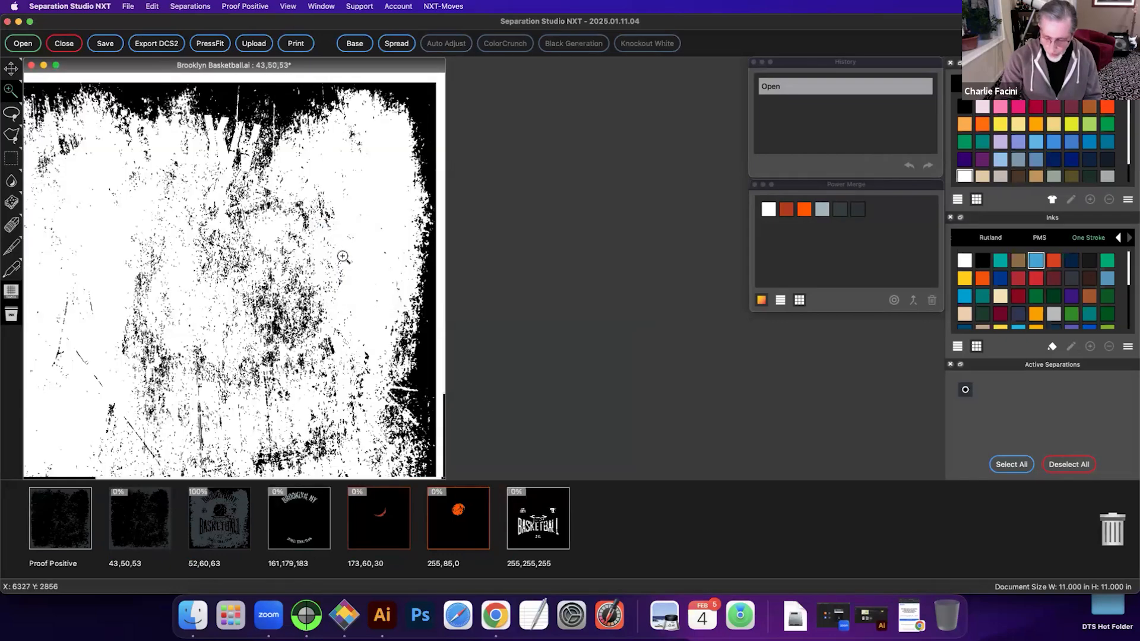
pyautogui.press('super+0')
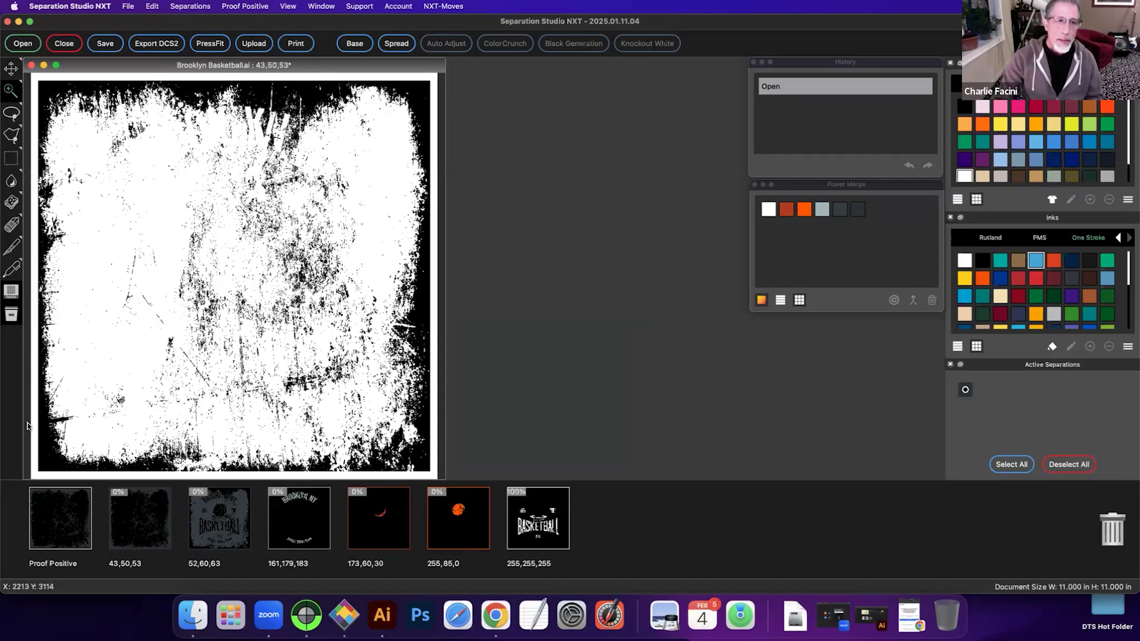
# Step: Review the remaining separations from 52,60,63 through 255,255,255 one by one and return to the Proof Positive
pyautogui.click(231, 524)
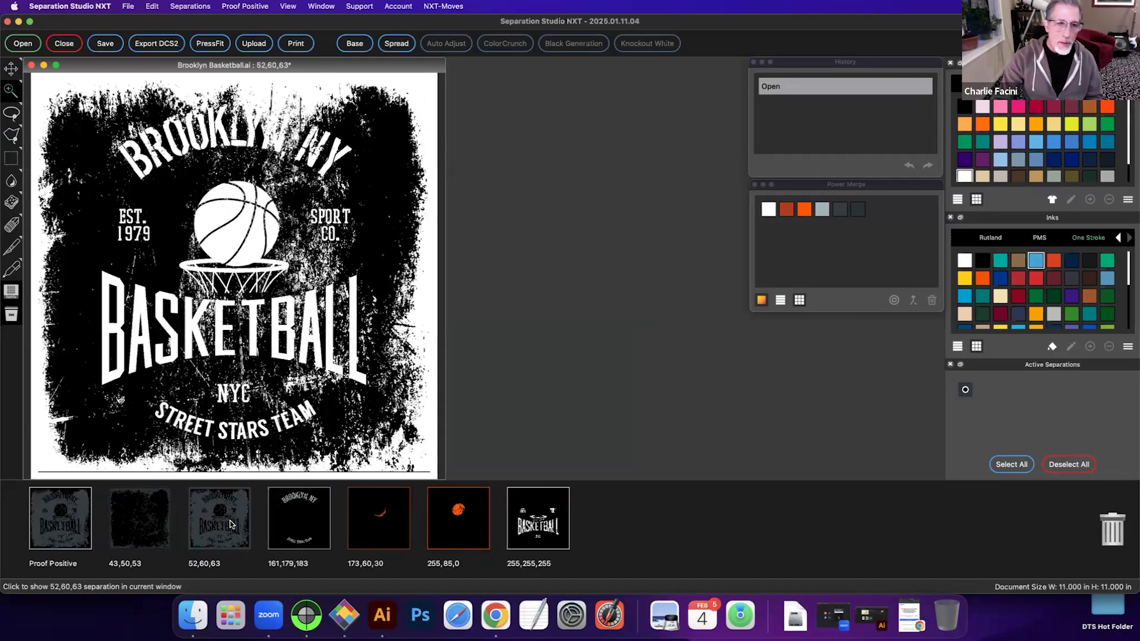
pyautogui.click(283, 518)
pyautogui.click(379, 518)
pyautogui.click(456, 521)
pyautogui.click(561, 520)
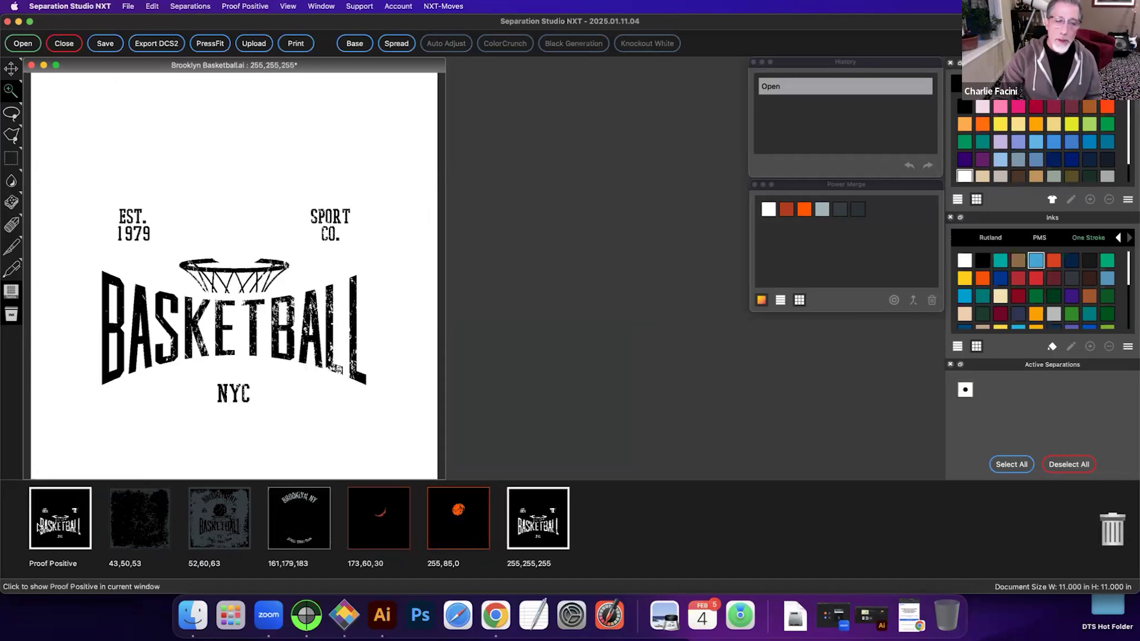
pyautogui.click(40, 528)
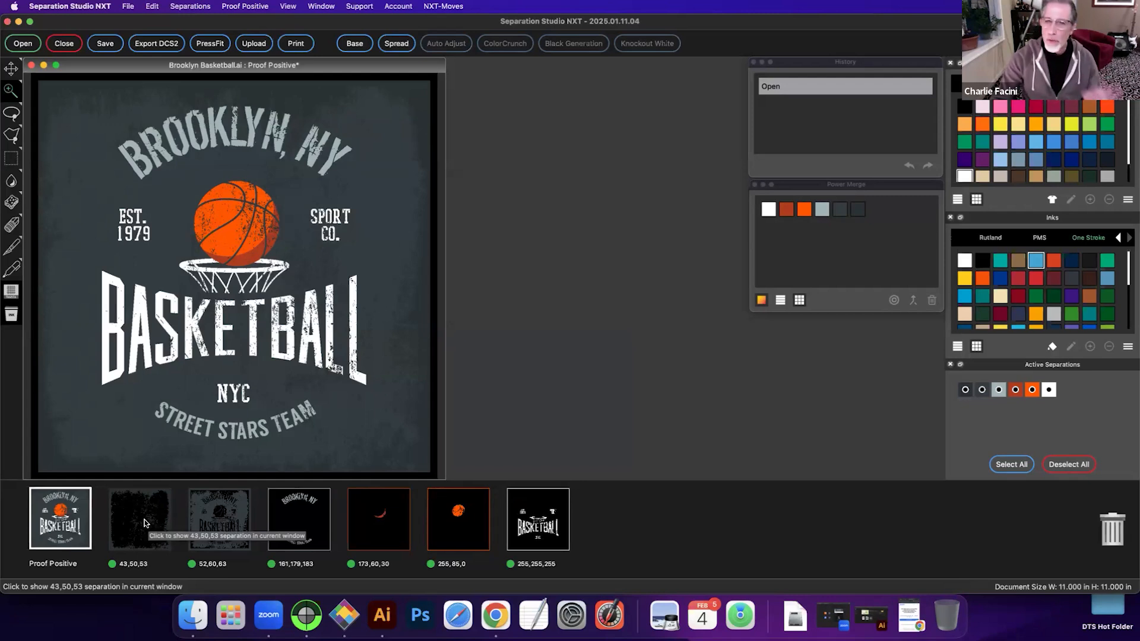
# Step: Delete the 43,50,53 separation from the basketball artwork
pyautogui.moveTo(144, 523); pyautogui.dragTo(1113, 530)
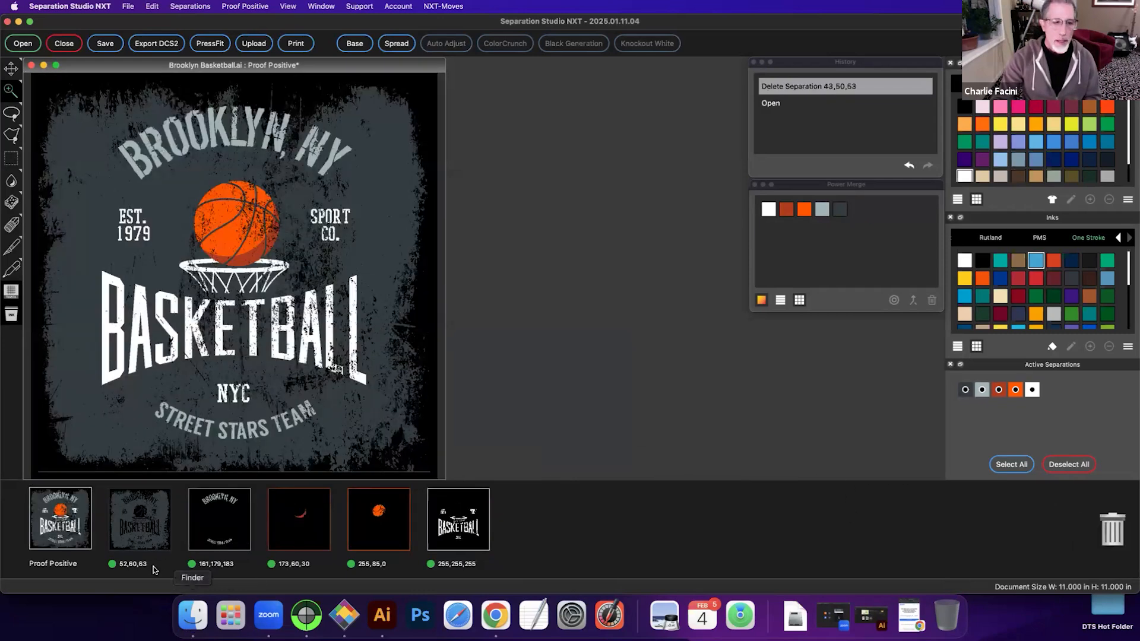
pyautogui.rightClick(142, 501)
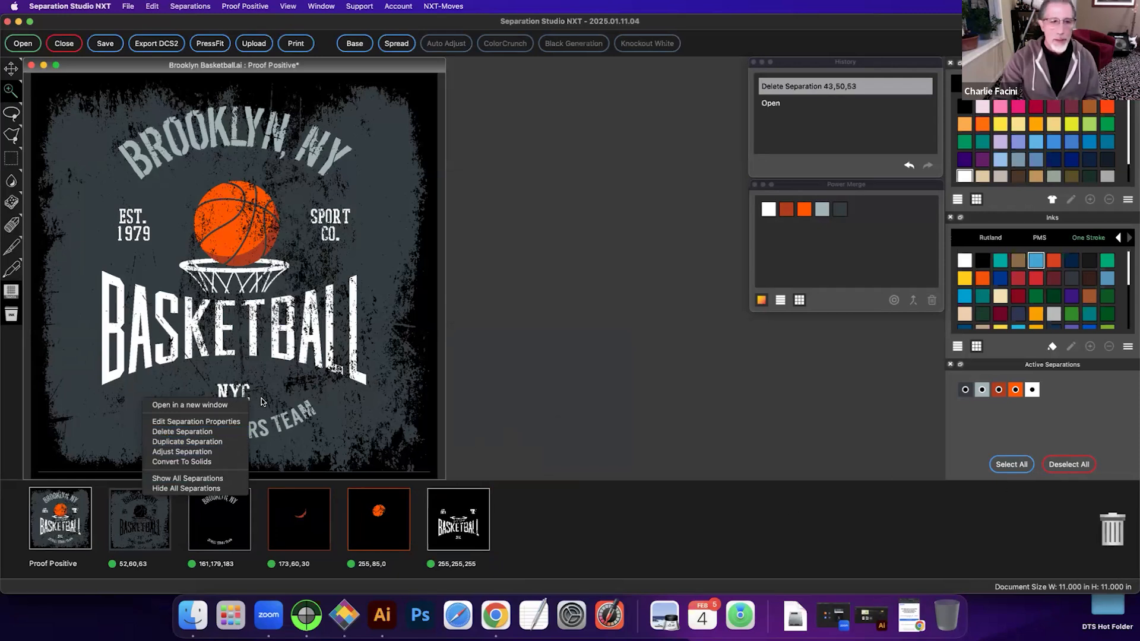
pyautogui.click(523, 546)
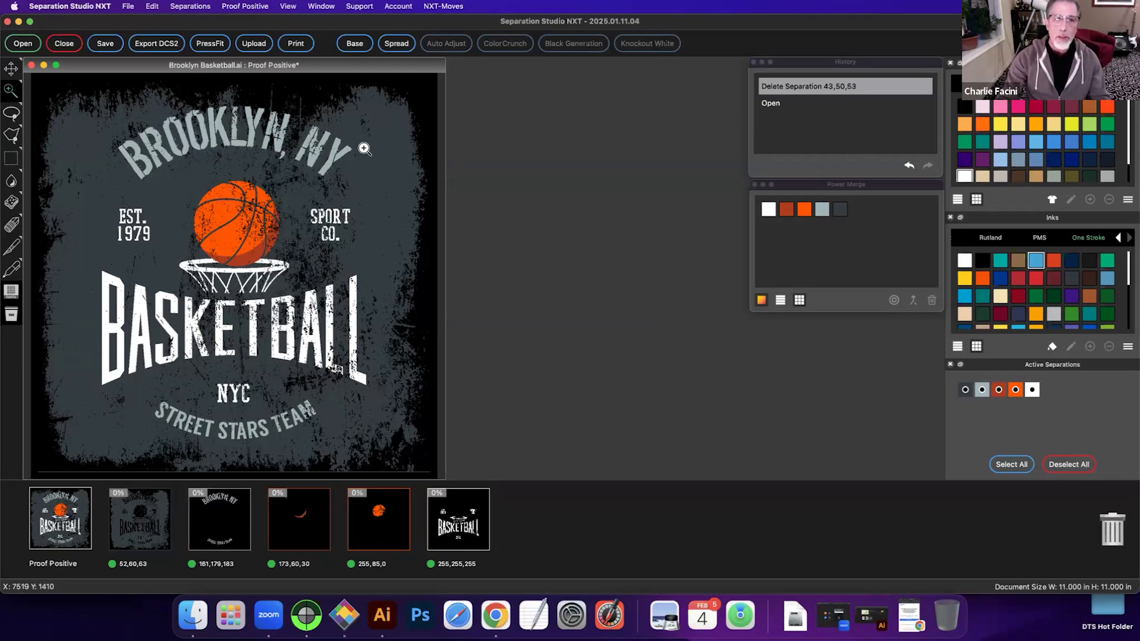
# Step: Change the basketball proof's ground color to the medium gray textile swatch
pyautogui.scroll(-1, 981, 176)
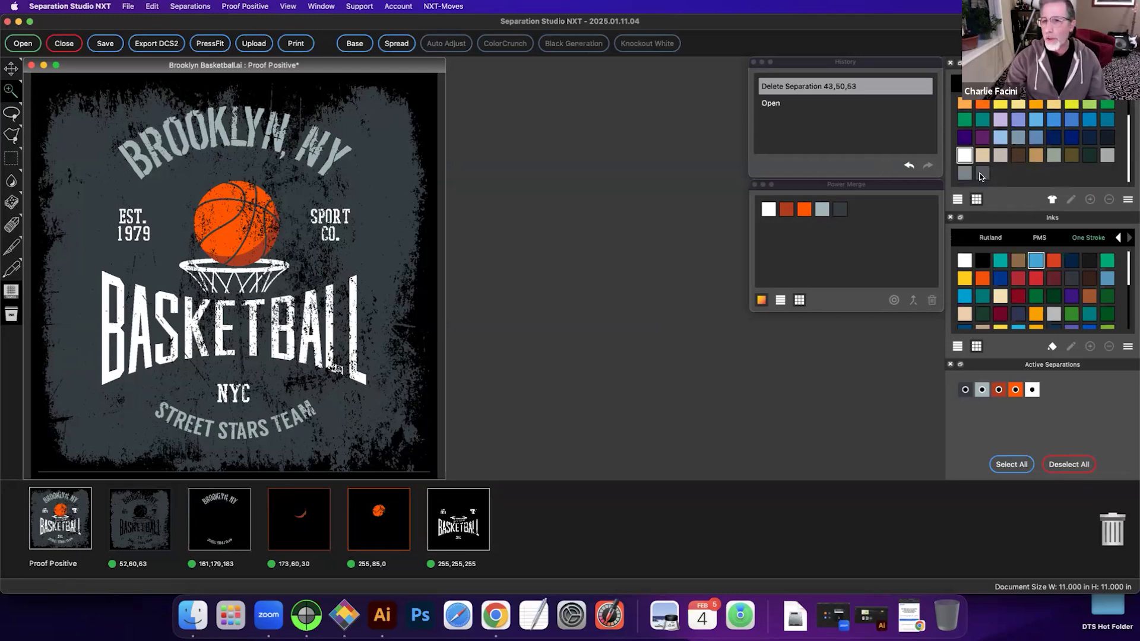
pyautogui.moveTo(964, 176); pyautogui.dragTo(424, 90)
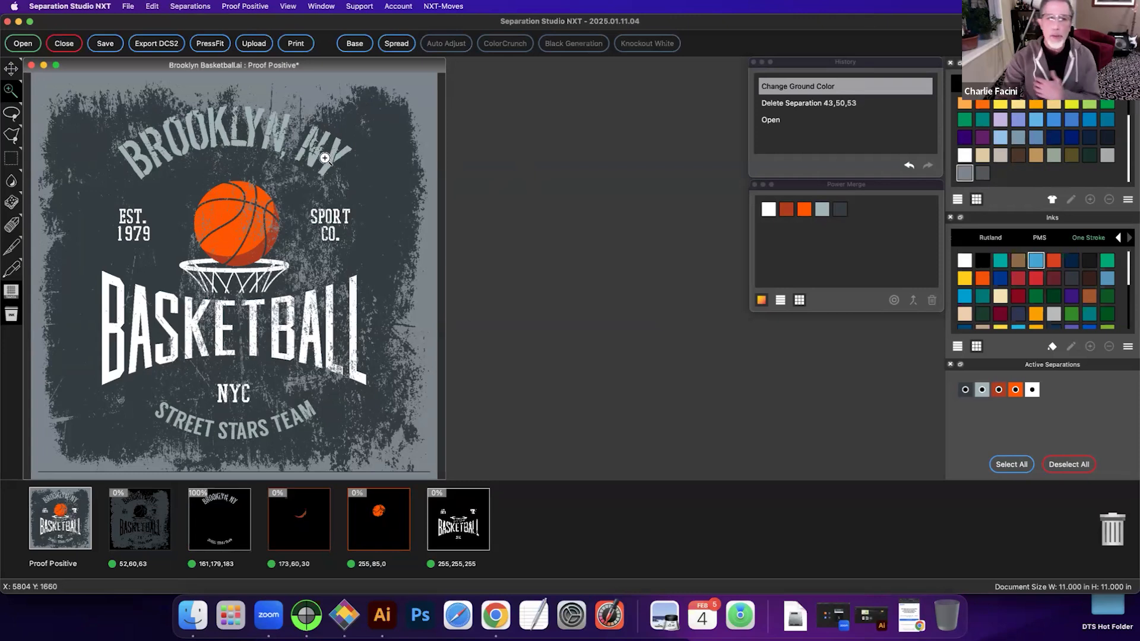
# Step: Hide the 161,179,183 separation in the Proof Positive and check the print preview of the separations
pyautogui.click(191, 565)
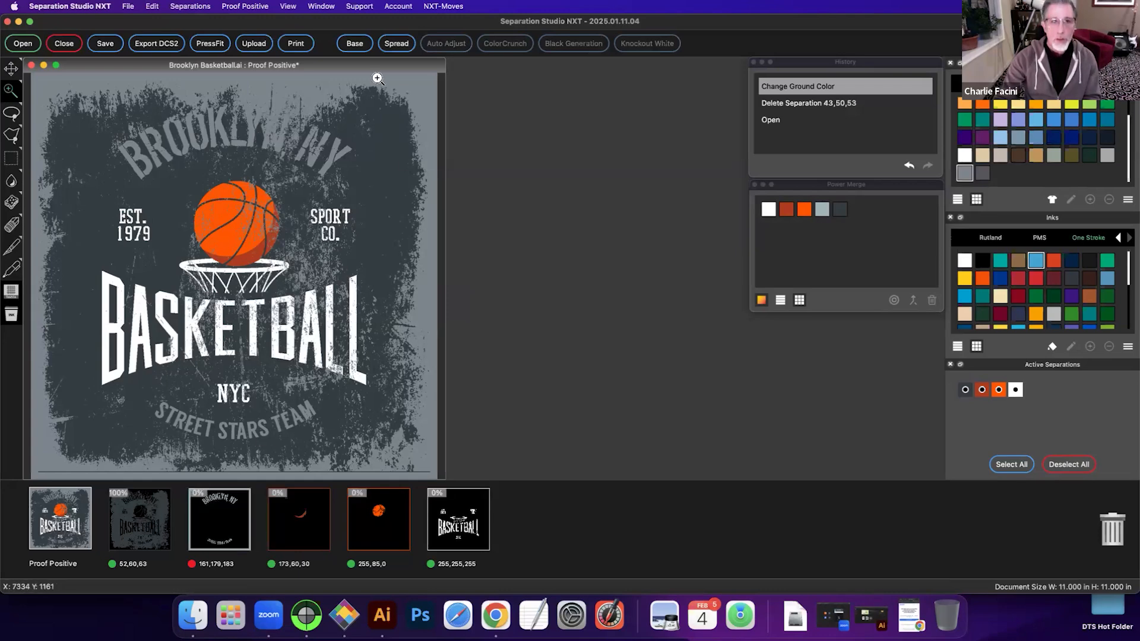
pyautogui.click(297, 43)
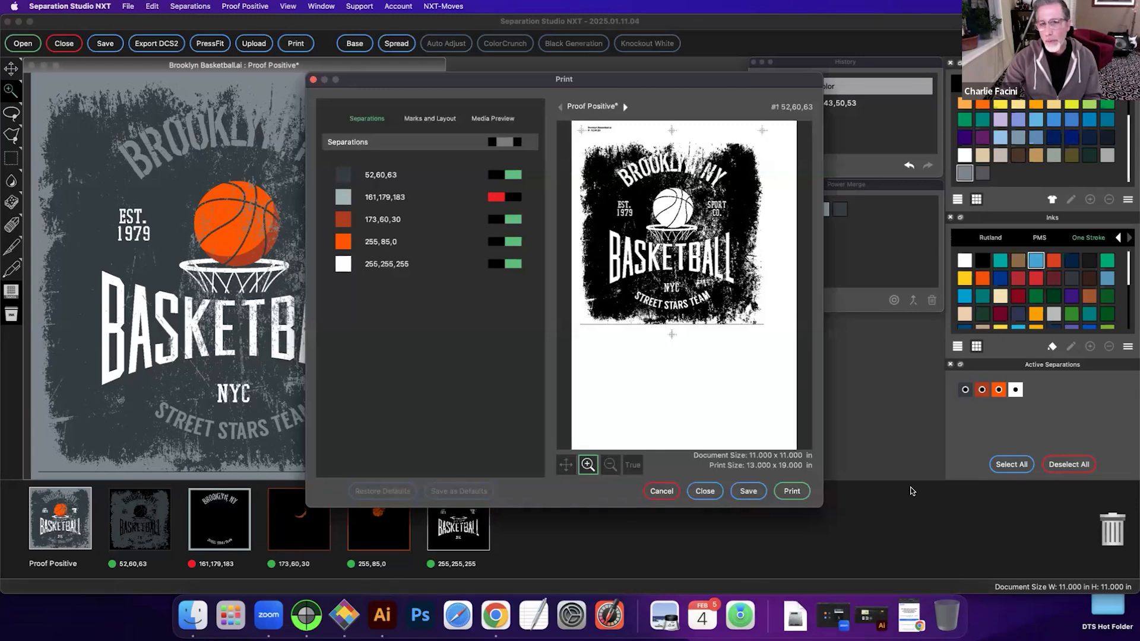
pyautogui.click(701, 497)
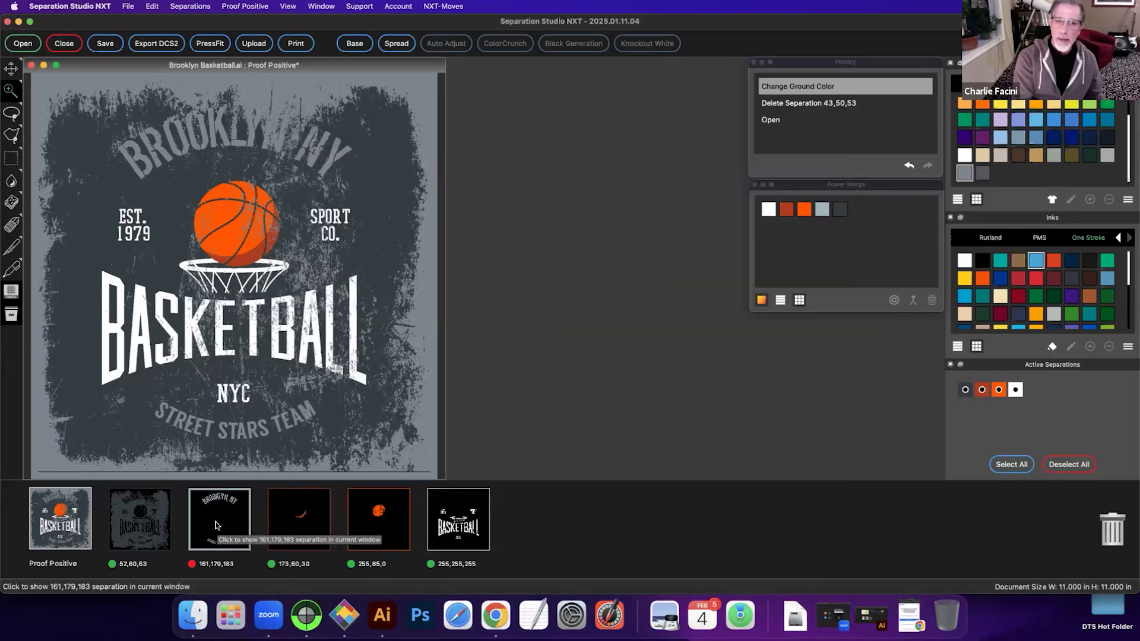
# Step: Compare the proof with the 161,179,183 separation shown and hidden, and delete that separation
pyautogui.click(191, 564)
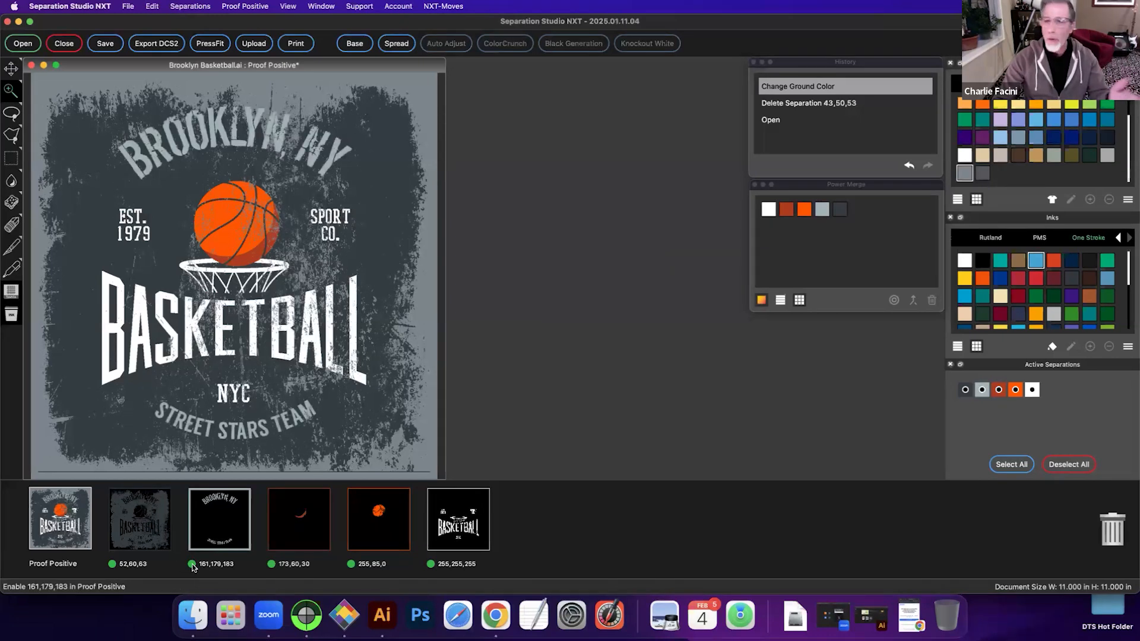
pyautogui.click(192, 565)
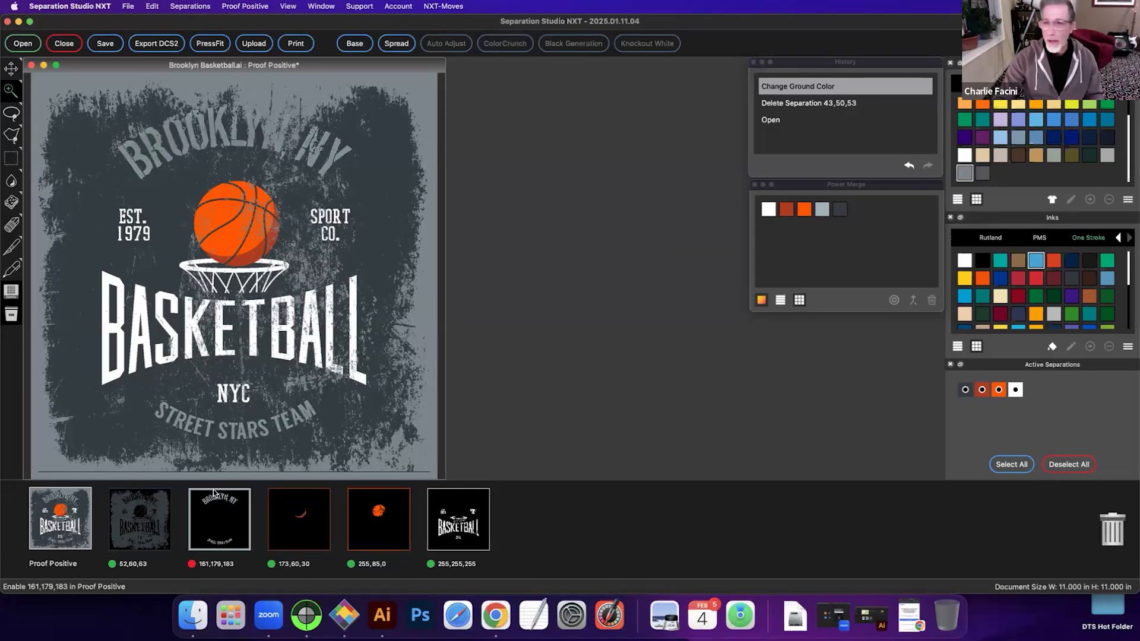
pyautogui.moveTo(223, 519); pyautogui.dragTo(1112, 528)
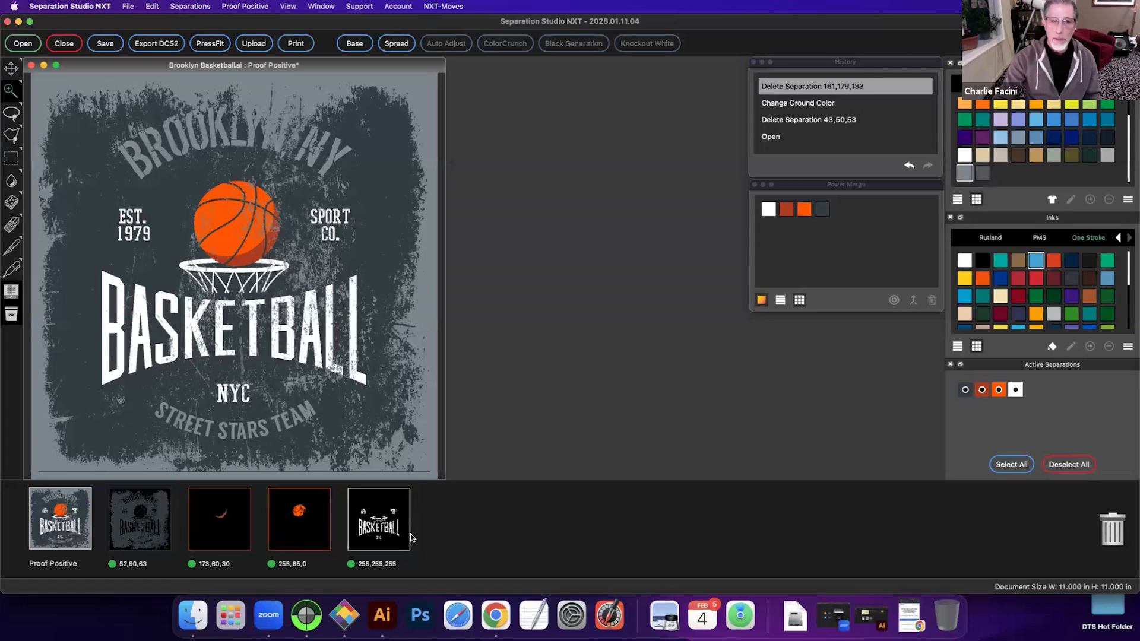
# Step: View the 173,60,30 and 255,85,0 separations individually and return to the Proof Positive
pyautogui.click(229, 526)
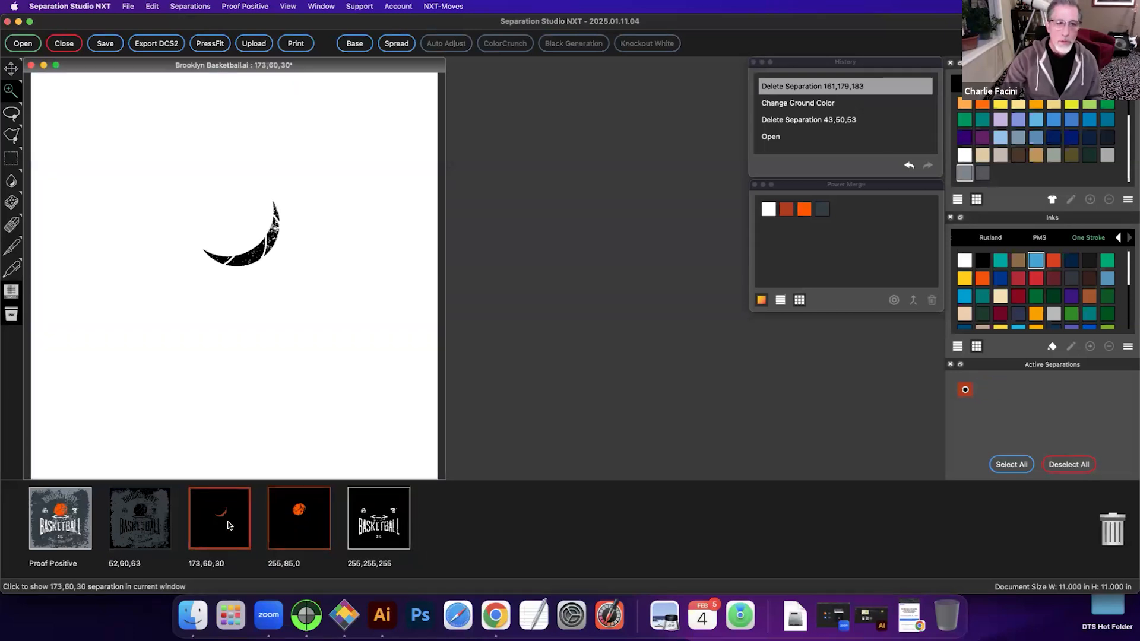
pyautogui.click(302, 522)
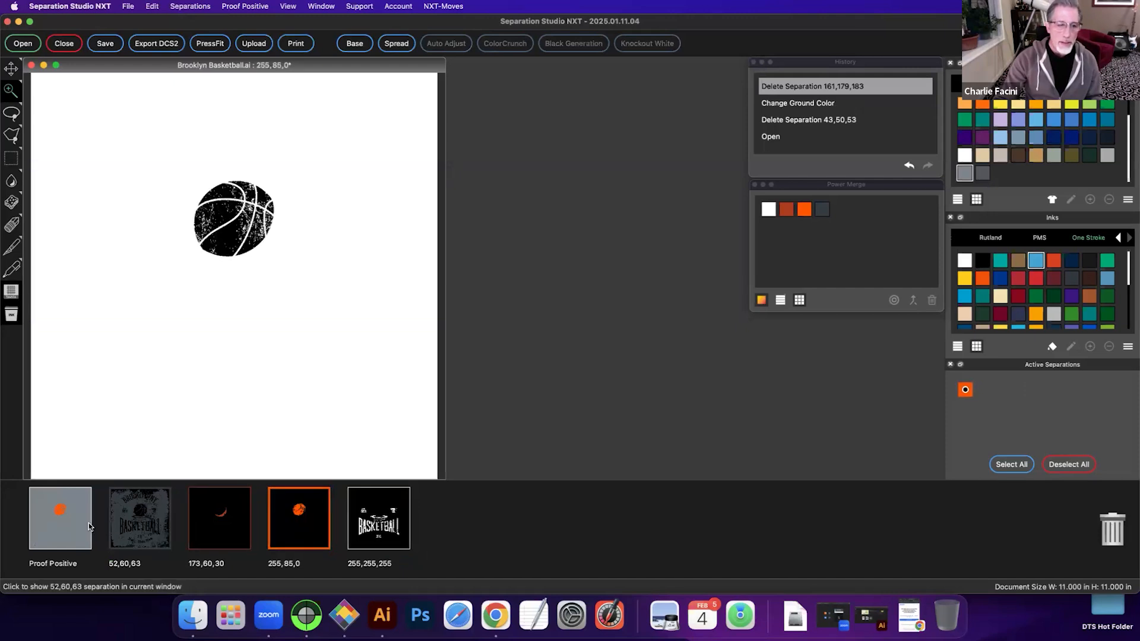
pyautogui.click(66, 526)
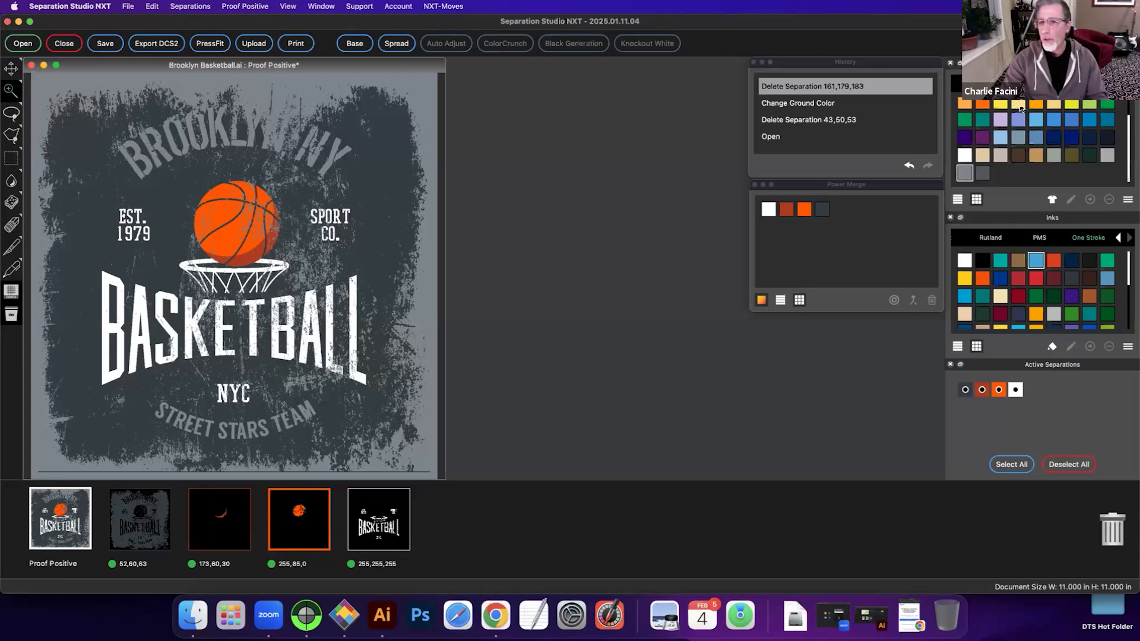
# Step: Set the proof's ground color to the black textile swatch
pyautogui.scroll(1, 982, 131)
pyautogui.moveTo(965, 109); pyautogui.dragTo(418, 78)
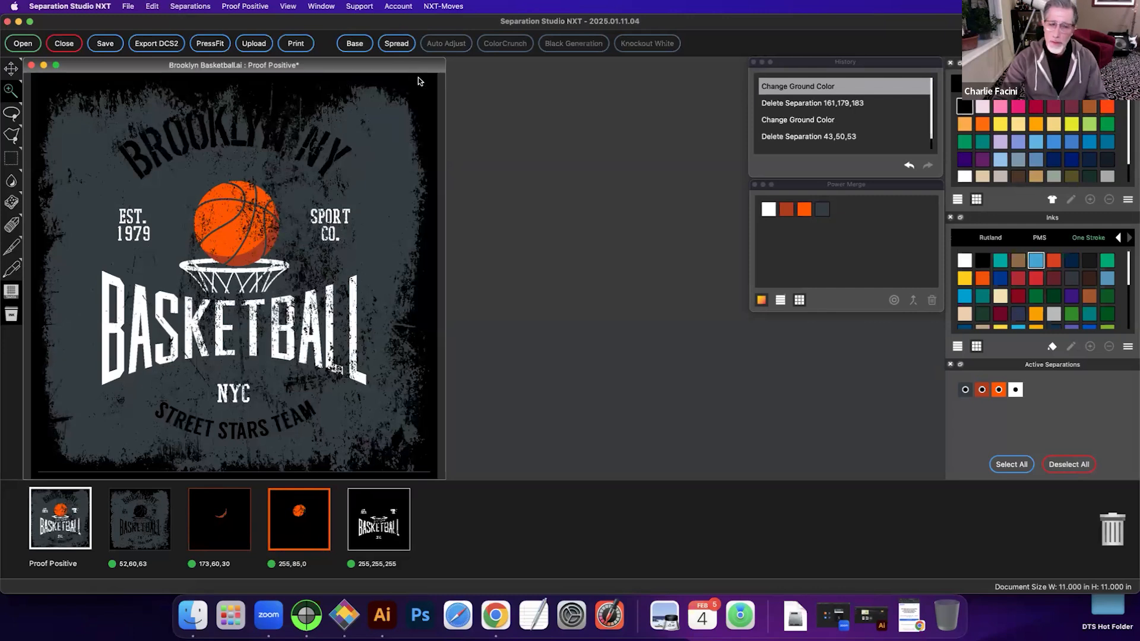
# Step: Create a live base from all separations except 52,60,63 with a choke of 0.5 pt
pyautogui.click(354, 43)
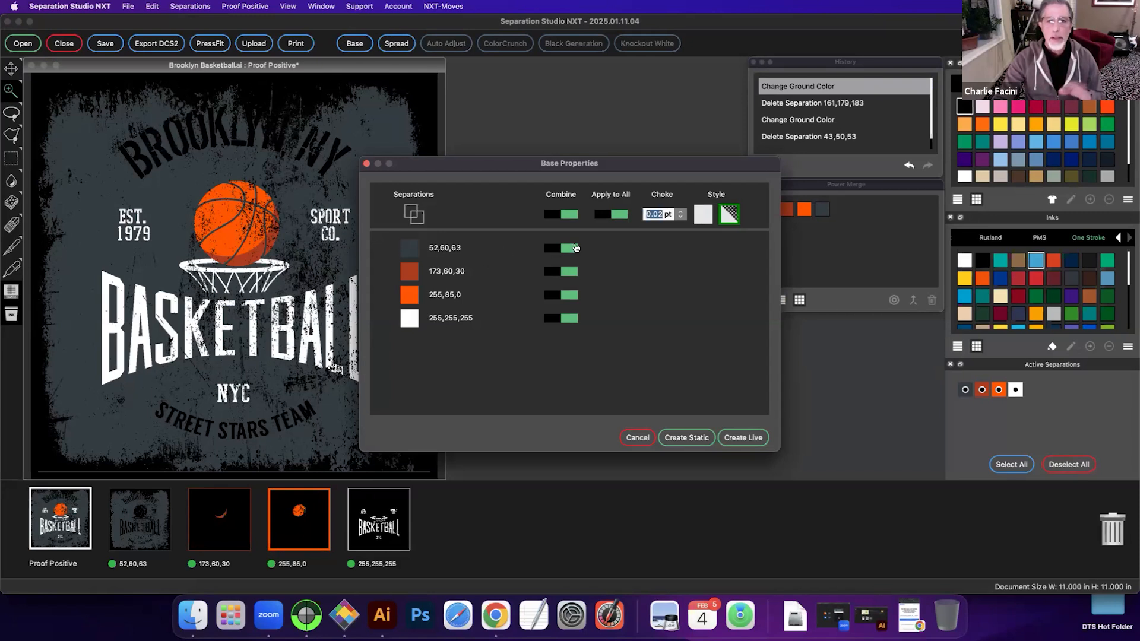
pyautogui.click(552, 248)
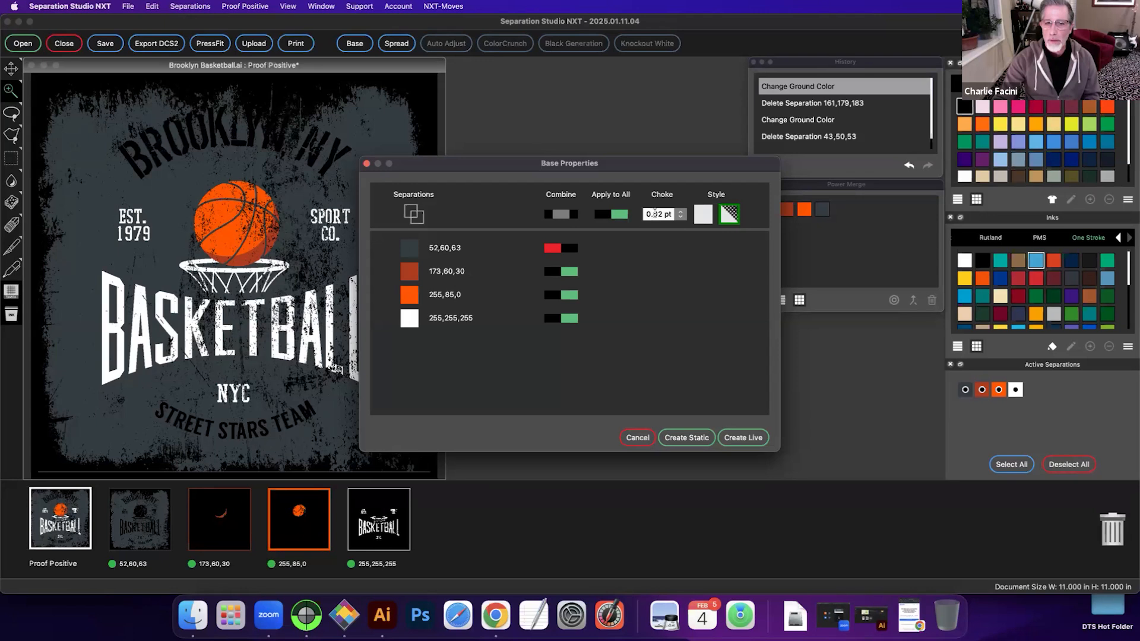
pyautogui.write('5')
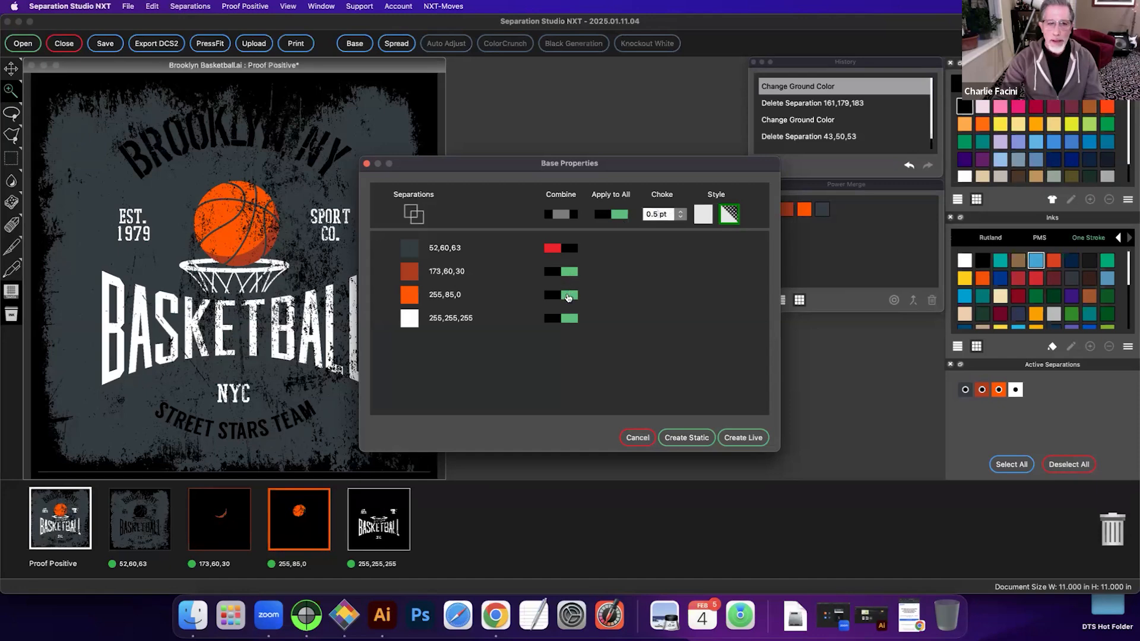
pyautogui.click(731, 443)
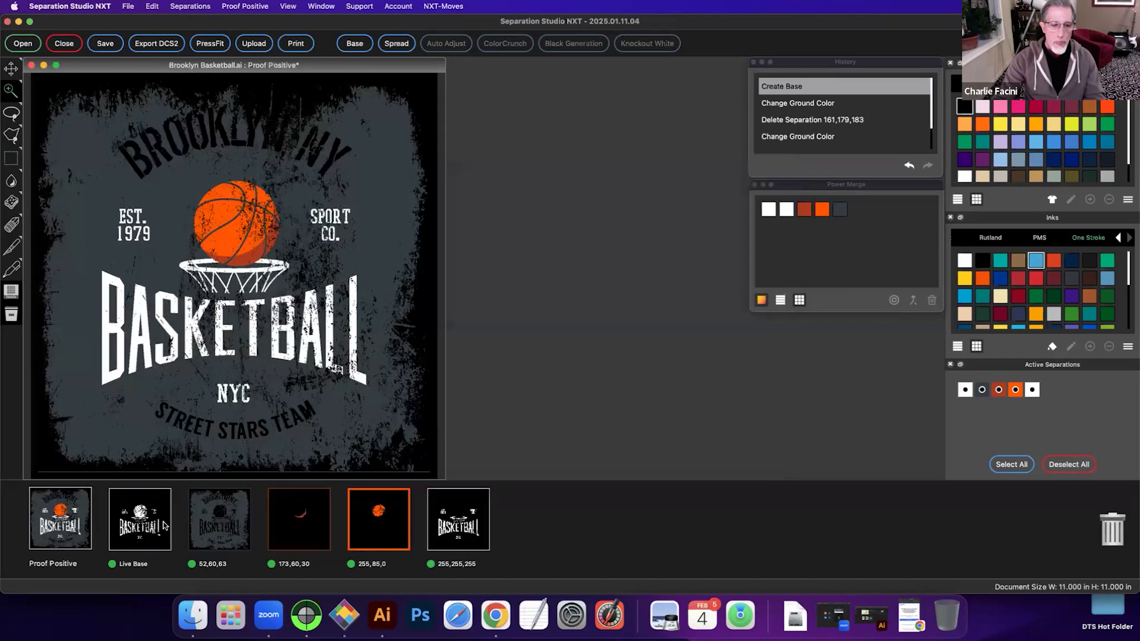
# Step: View the Live Base separation in black and white and in its ink color on the ground, and return to the Proof Positive
pyautogui.click(140, 520)
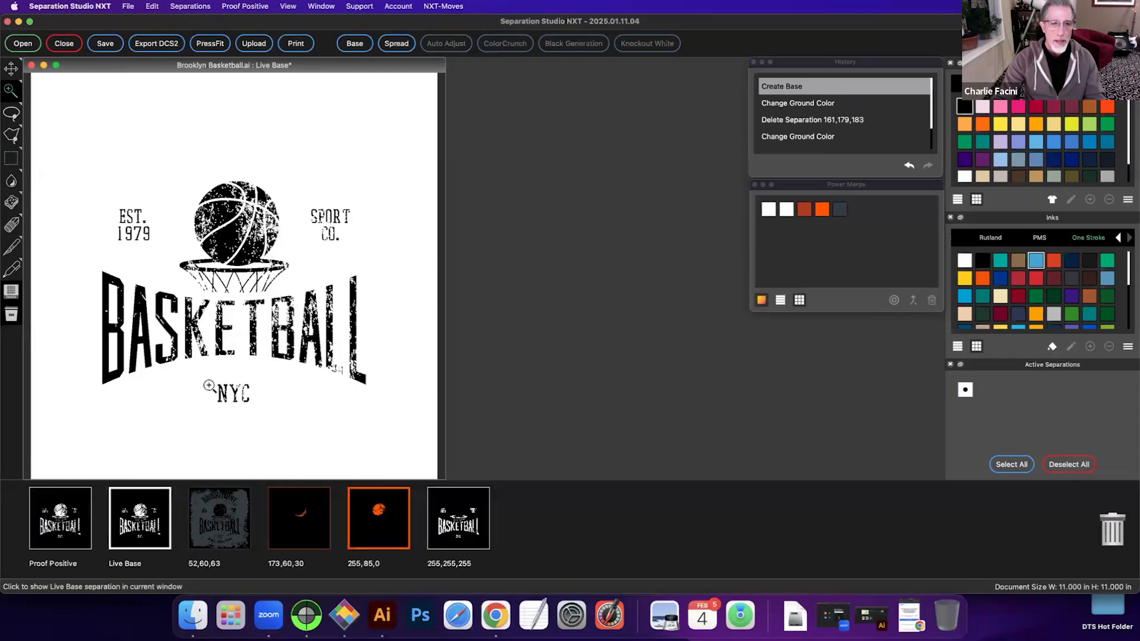
pyautogui.rightClick(325, 169)
pyautogui.click(355, 175)
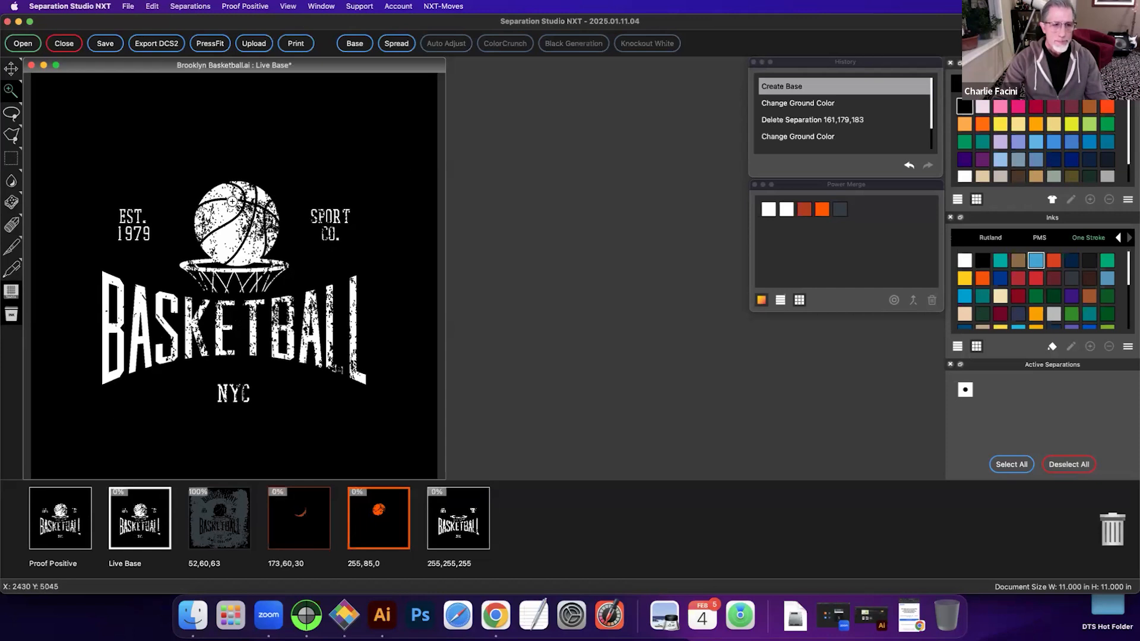
pyautogui.click(81, 506)
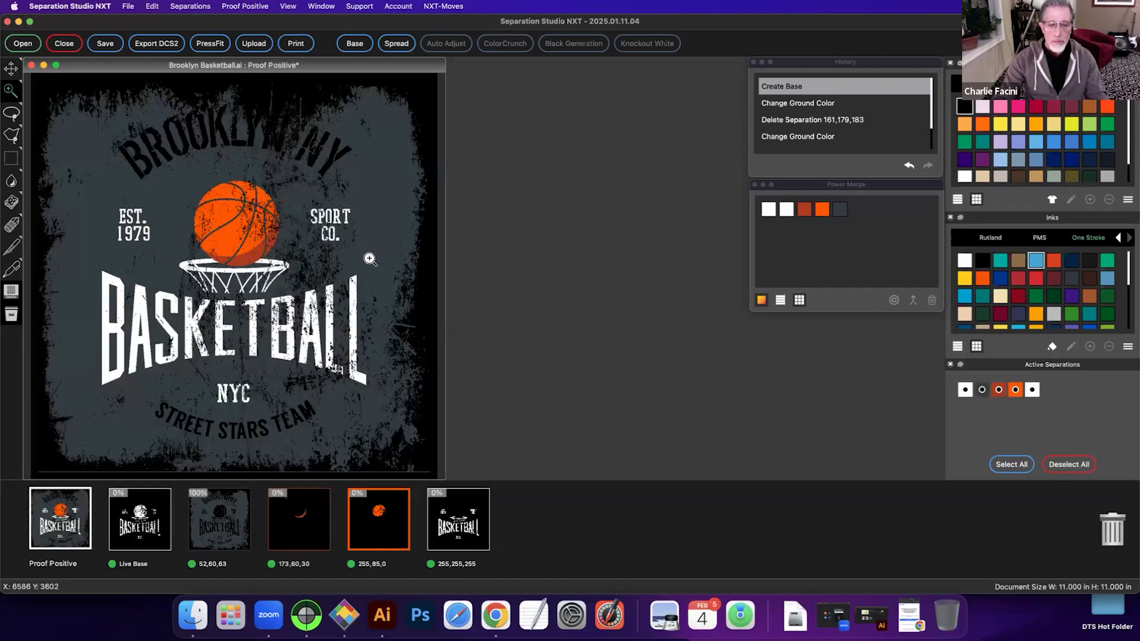
# Step: Try deleting the 255,255,255 separation, undo that deletion, and delete the Live Base separation instead
pyautogui.moveTo(446, 546); pyautogui.dragTo(1114, 536)
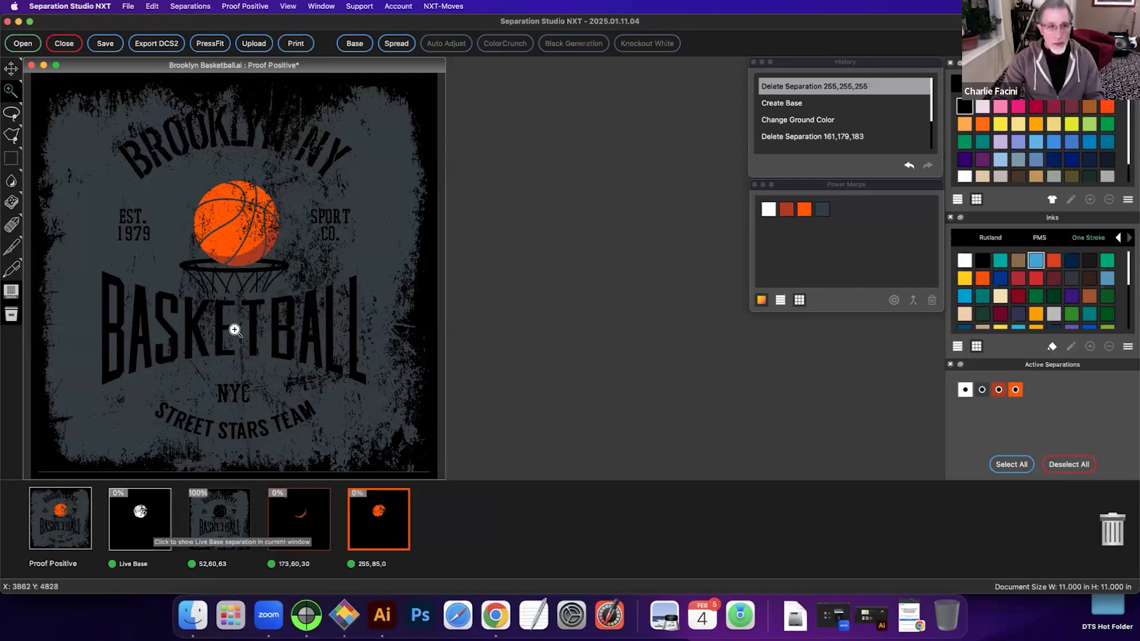
pyautogui.click(789, 104)
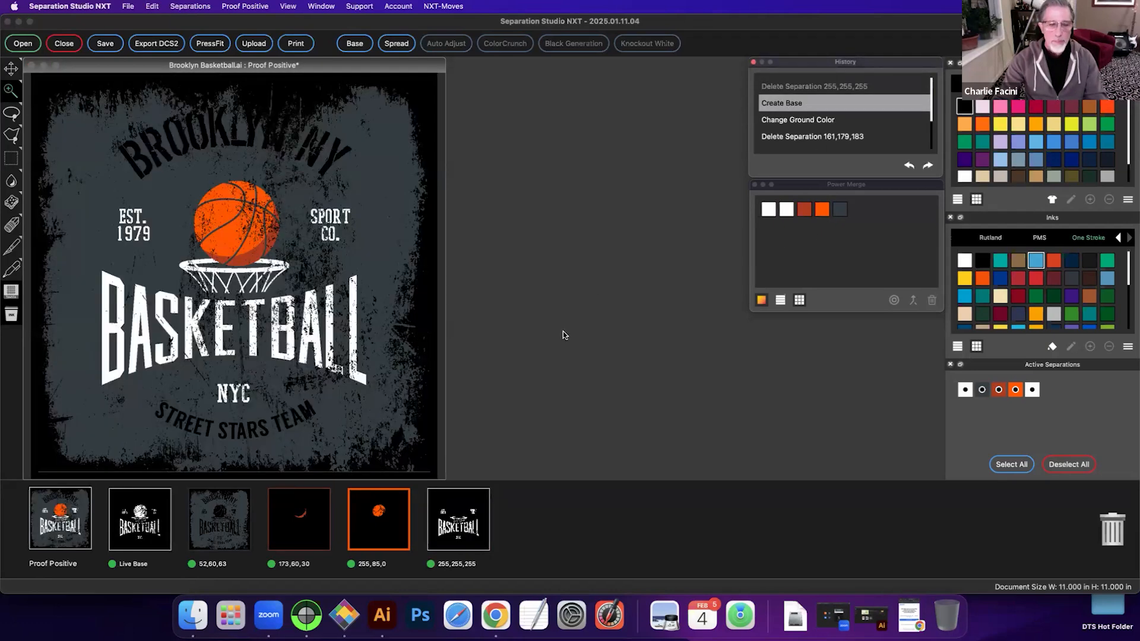
pyautogui.moveTo(140, 519); pyautogui.dragTo(1109, 536)
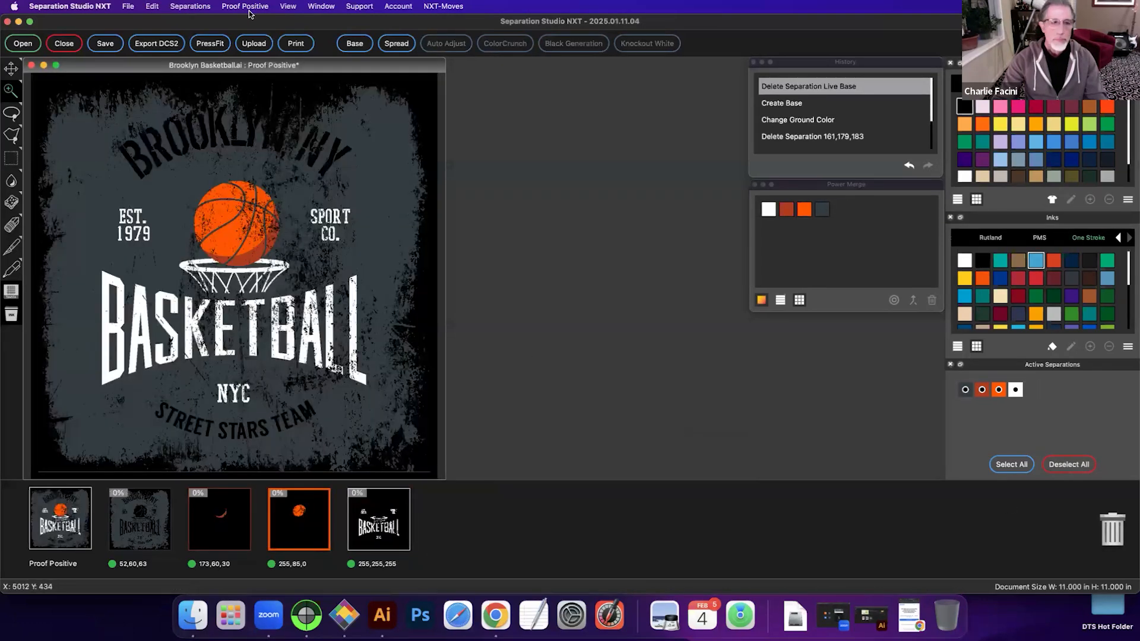
# Step: Create a static base with a 0.5 pt choke from all separations except 52,60,63, and delete the 255,255,255 separation
pyautogui.click(359, 46)
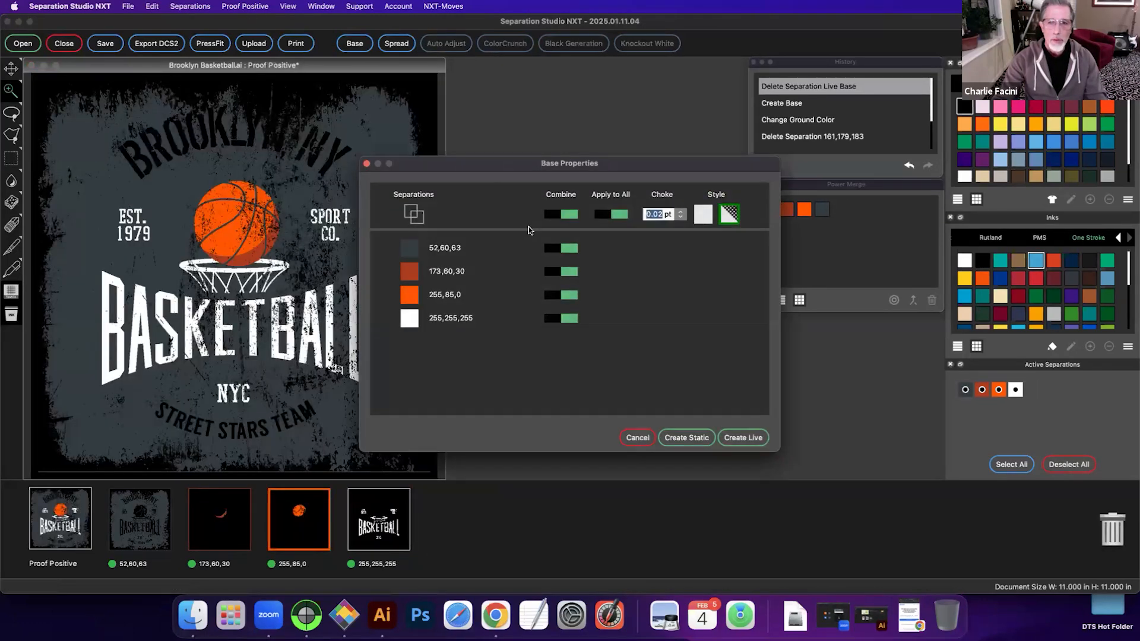
pyautogui.click(551, 250)
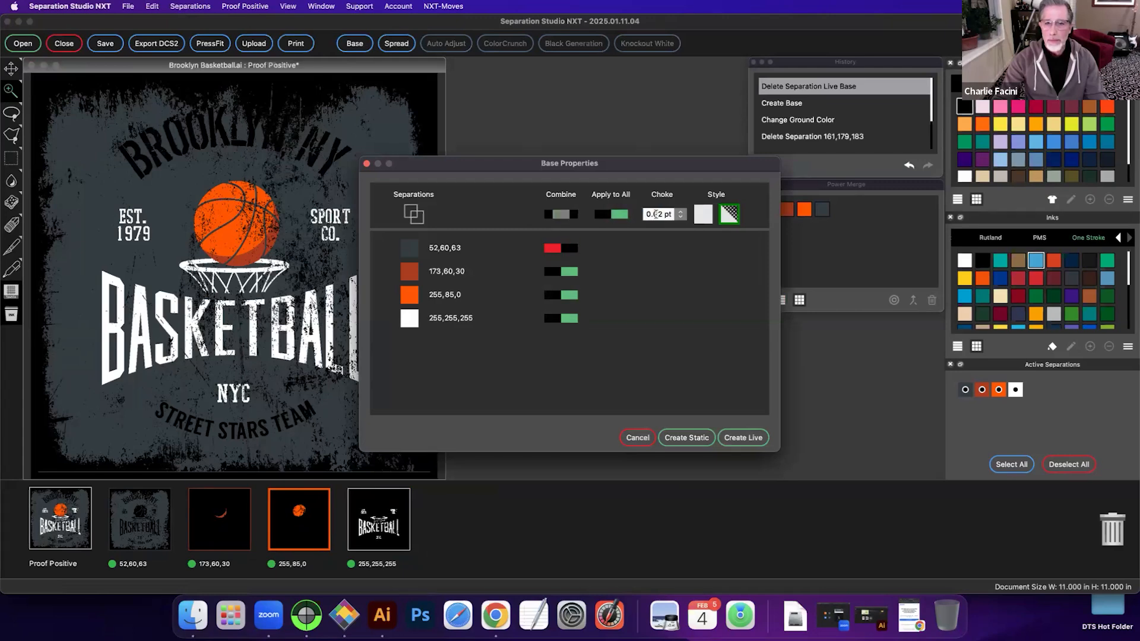
pyautogui.write('5')
pyautogui.click(689, 437)
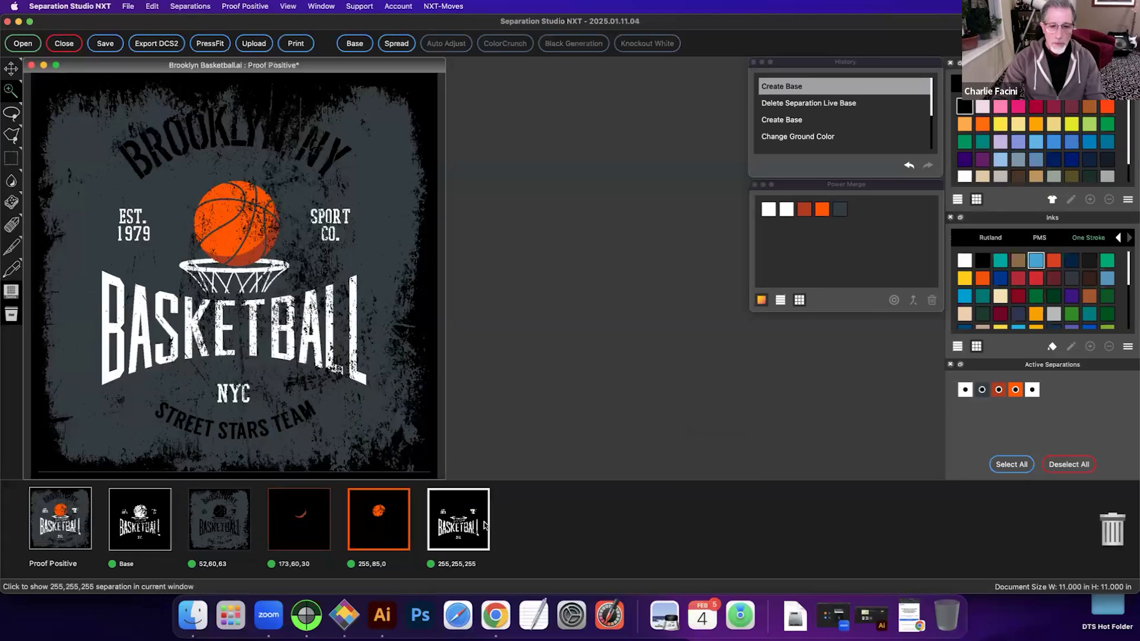
pyautogui.moveTo(597, 494); pyautogui.dragTo(1110, 533)
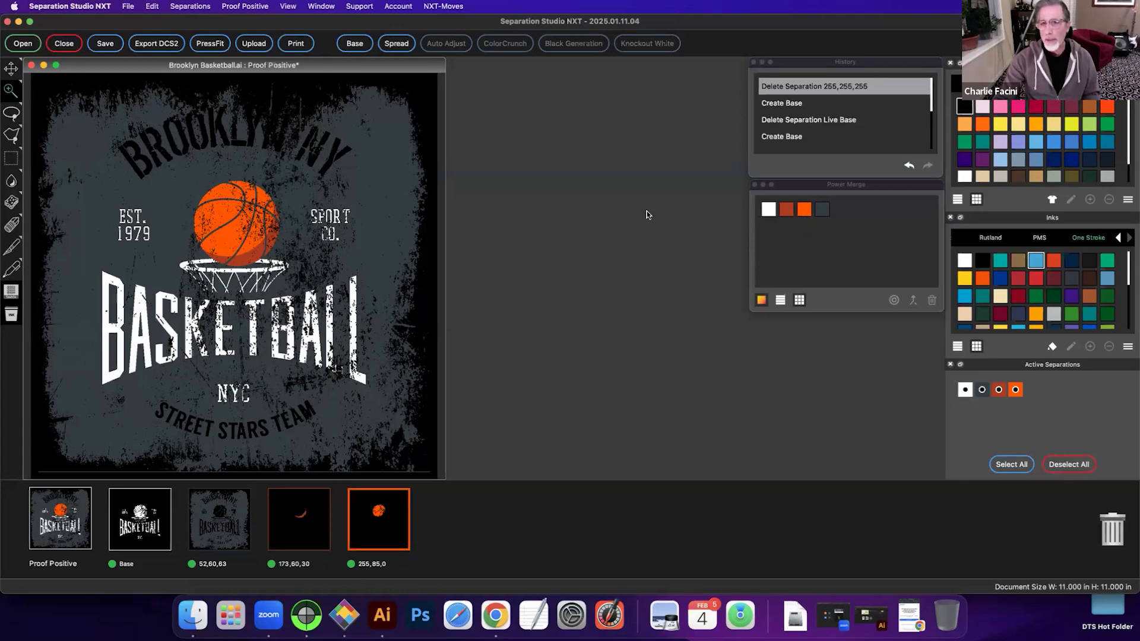
# Step: Assign separations on a six-screen PressFit layout: 255,85,0 to screen 1, 173,60,30 to screen 2, 52,60,63 to screen 3, and Base to screen 4
pyautogui.click(209, 44)
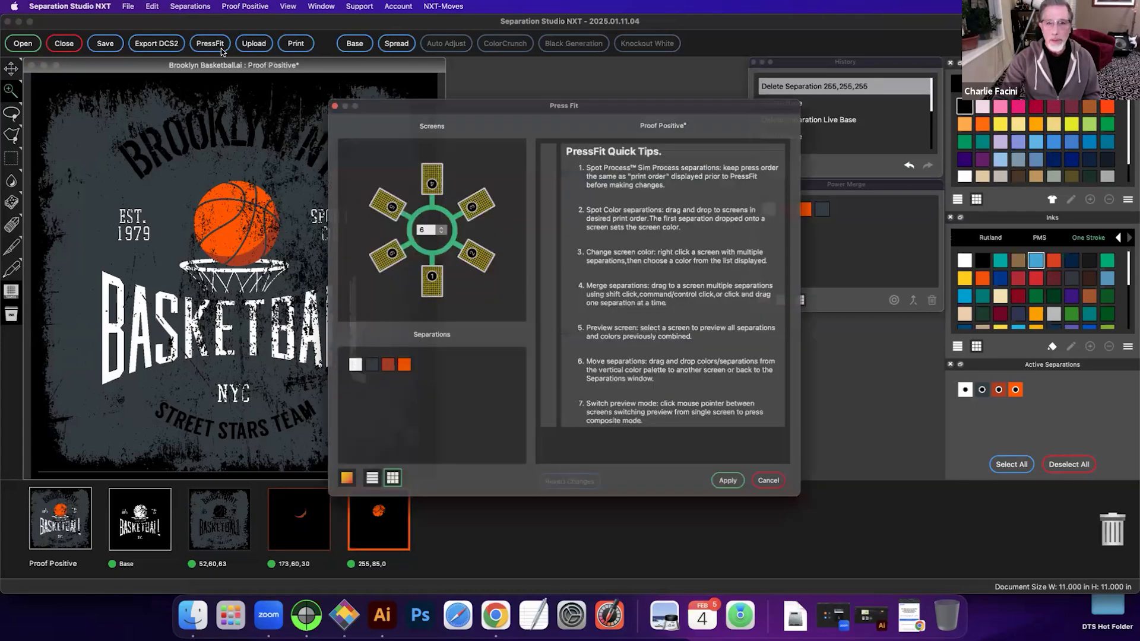
pyautogui.click(430, 220)
pyautogui.click(431, 227)
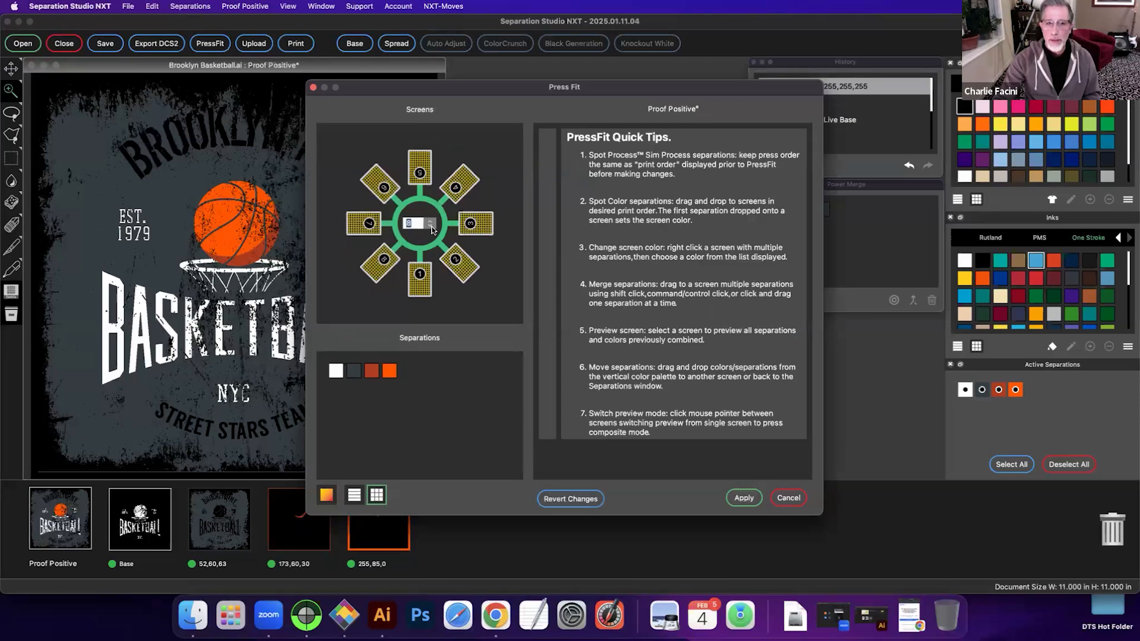
pyautogui.click(431, 227)
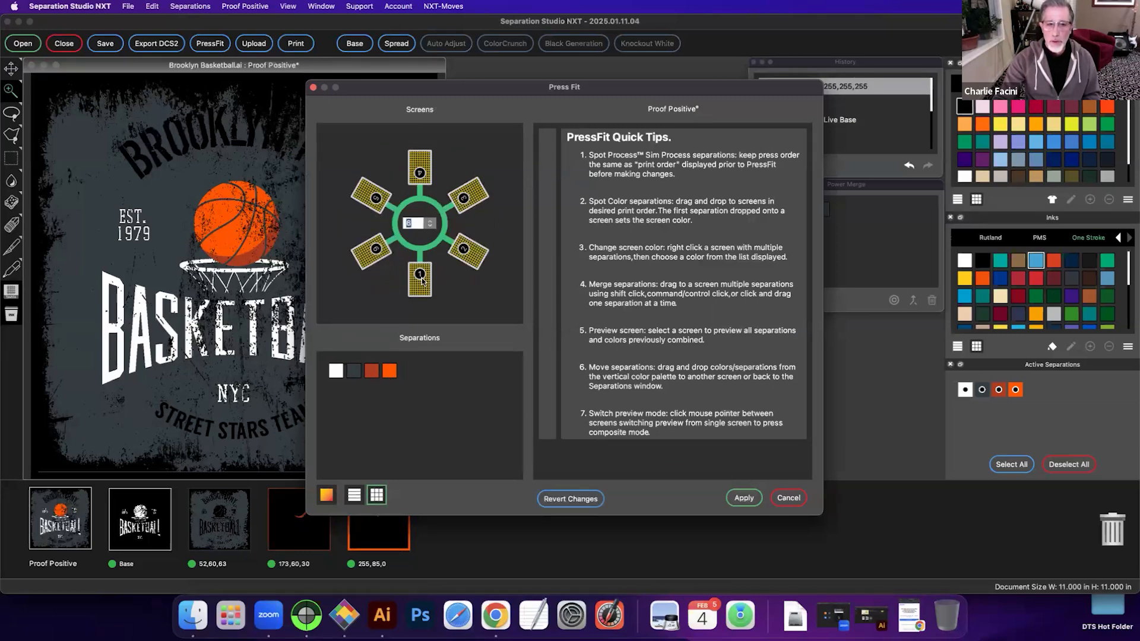
pyautogui.moveTo(422, 281); pyautogui.dragTo(421, 280)
pyautogui.doubleClick(371, 371)
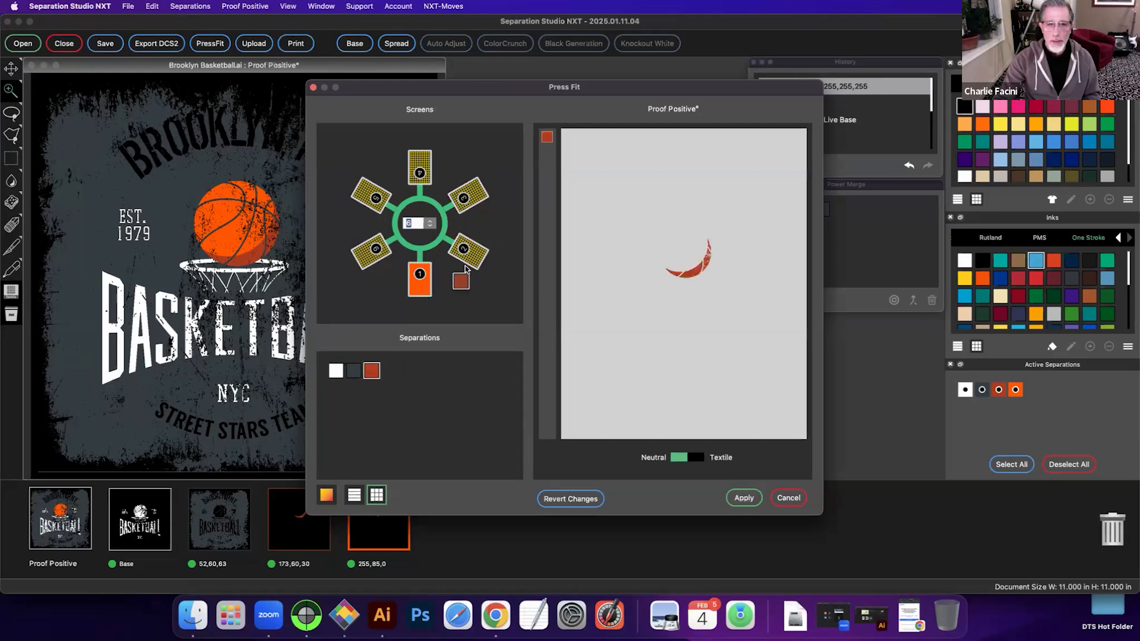
pyautogui.doubleClick(354, 371)
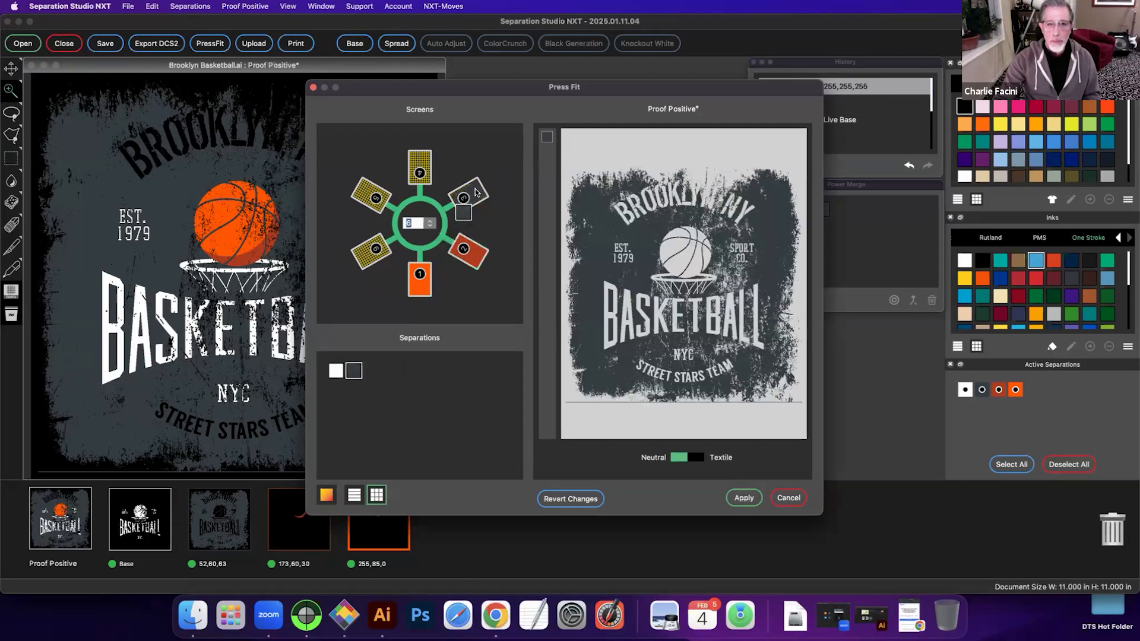
pyautogui.moveTo(412, 177); pyautogui.dragTo(417, 164)
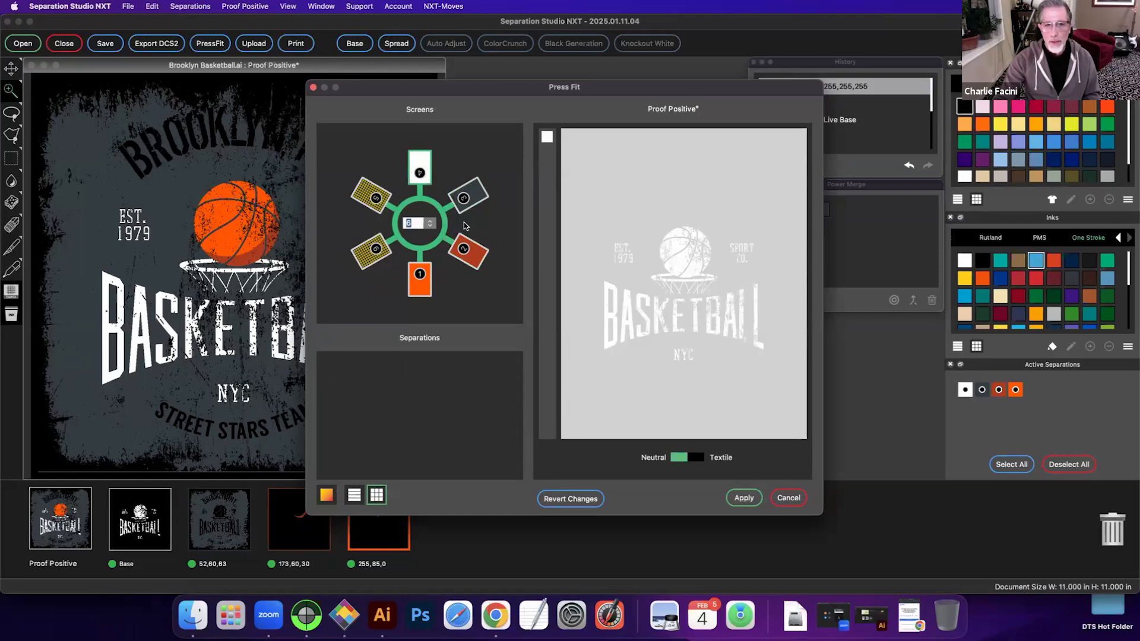
# Step: Preview the press order on the textile color, and move 255,85,0 to screen 5 and the white Base to screen 1
pyautogui.click(702, 460)
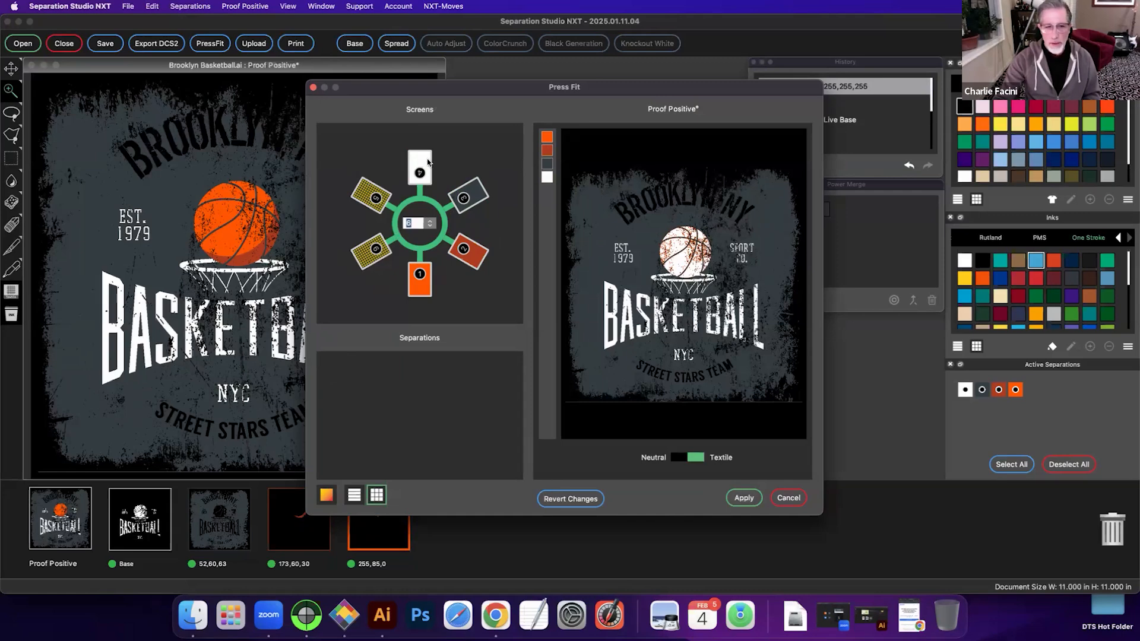
pyautogui.moveTo(419, 287); pyautogui.dragTo(366, 194)
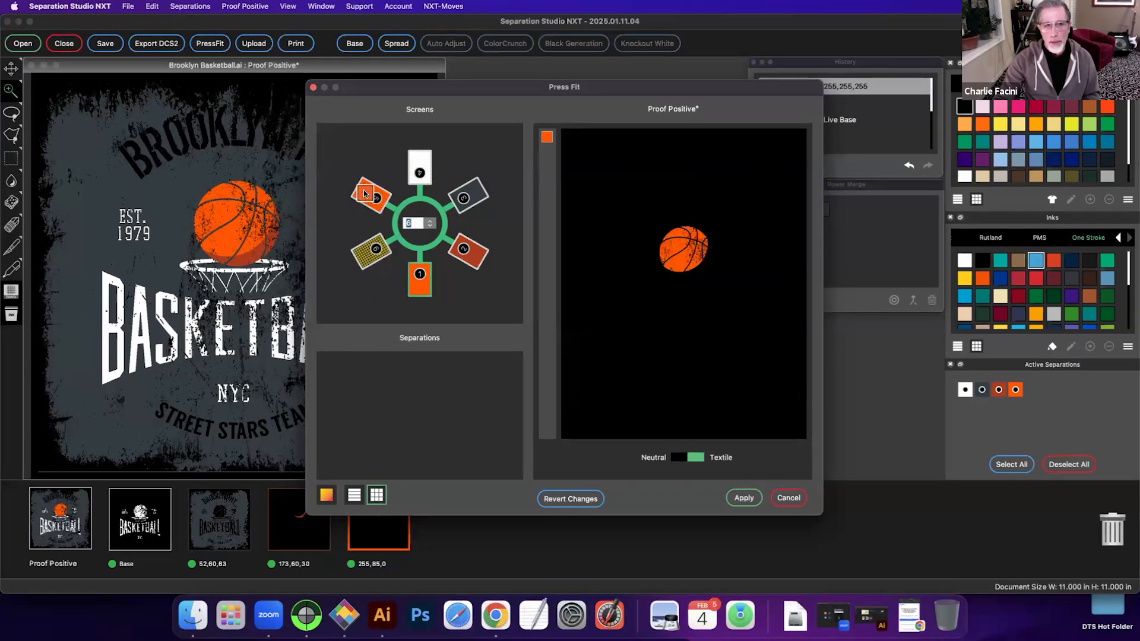
pyautogui.moveTo(420, 167); pyautogui.dragTo(420, 279)
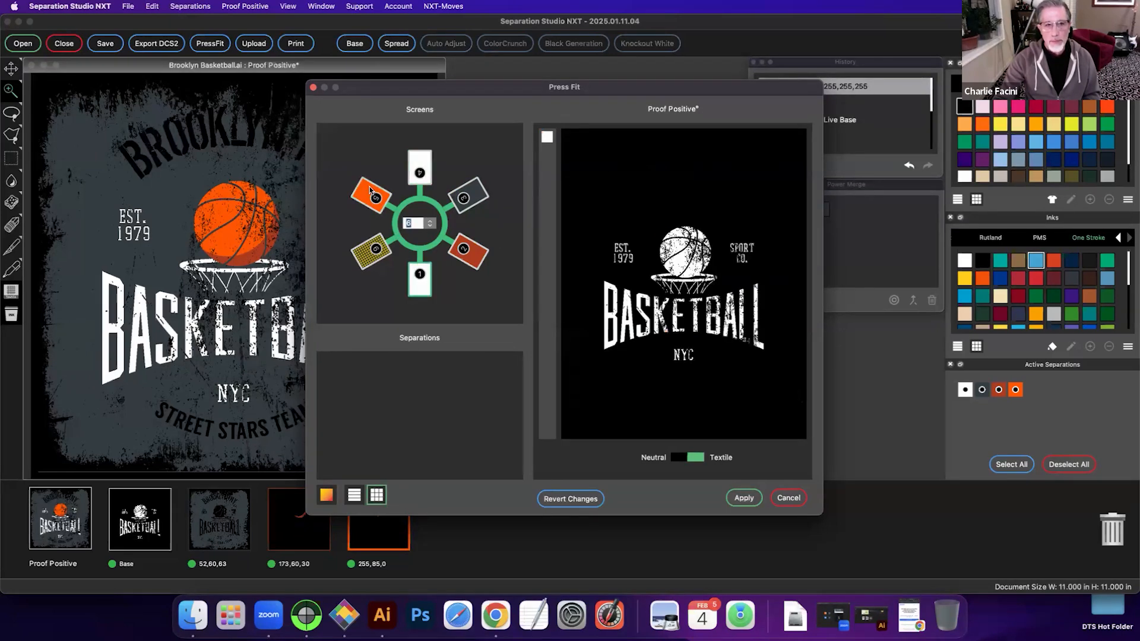
# Step: Move 255,85,0 to PressFit screen 4 and onto screen 2 with 173,60,30, reorder the shared screen to put 255,85,0 first, and cancel the layout
pyautogui.moveTo(386, 189); pyautogui.dragTo(419, 159)
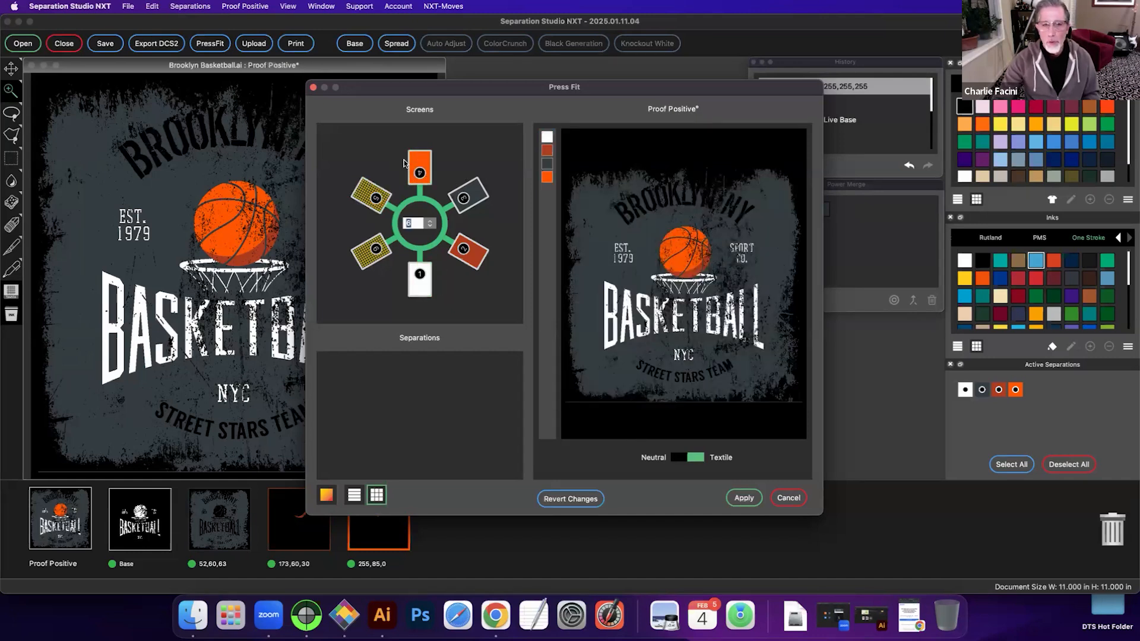
pyautogui.moveTo(425, 161)
pyautogui.mouseDown()
pyautogui.moveTo(489, 176)
pyautogui.moveTo(509, 232)
pyautogui.moveTo(480, 256)
pyautogui.mouseUp()
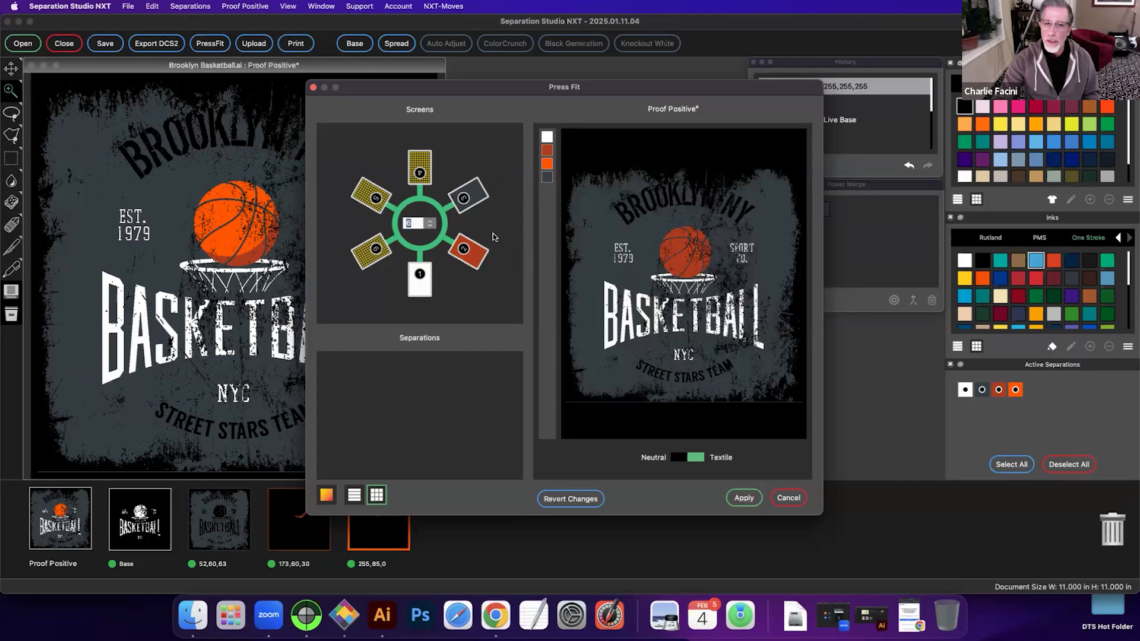
pyautogui.click(479, 256)
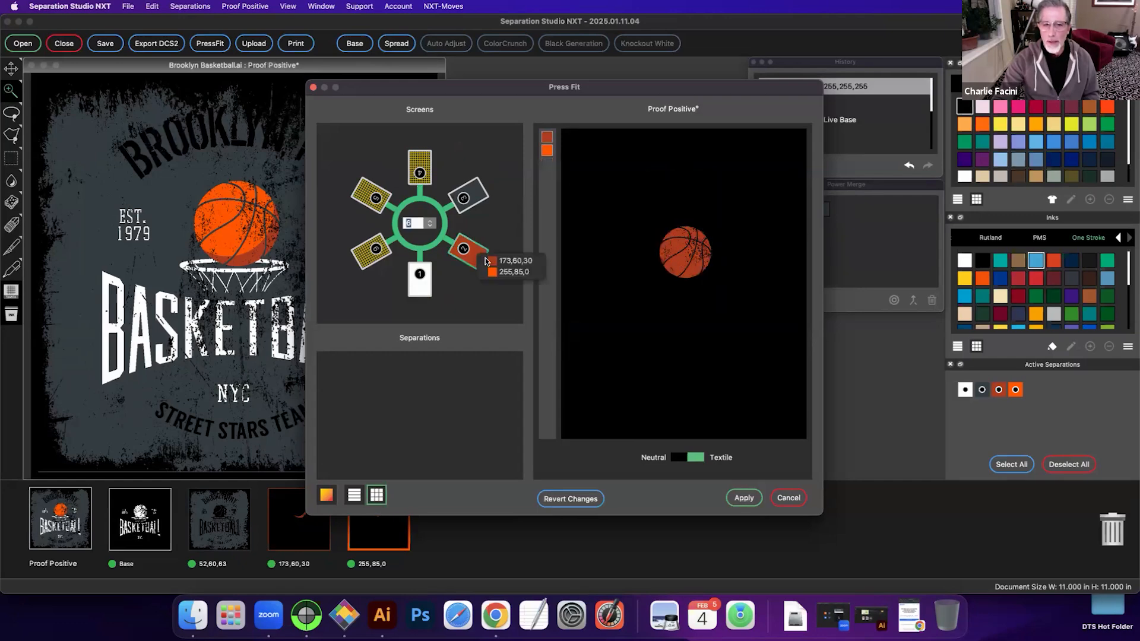
pyautogui.click(505, 273)
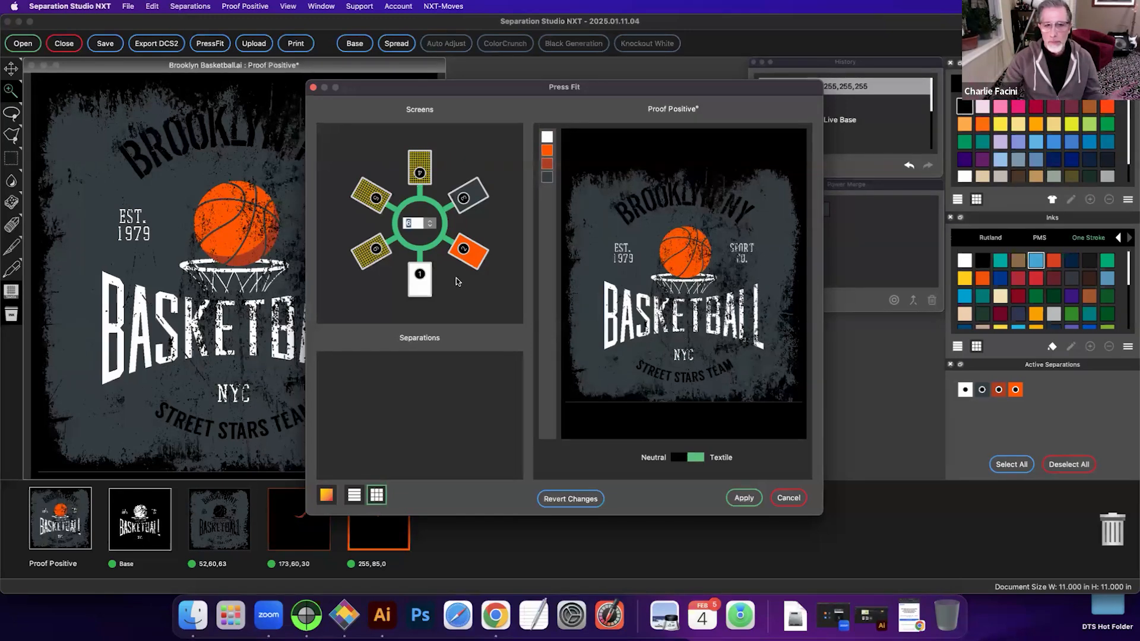
pyautogui.click(680, 462)
pyautogui.click(701, 460)
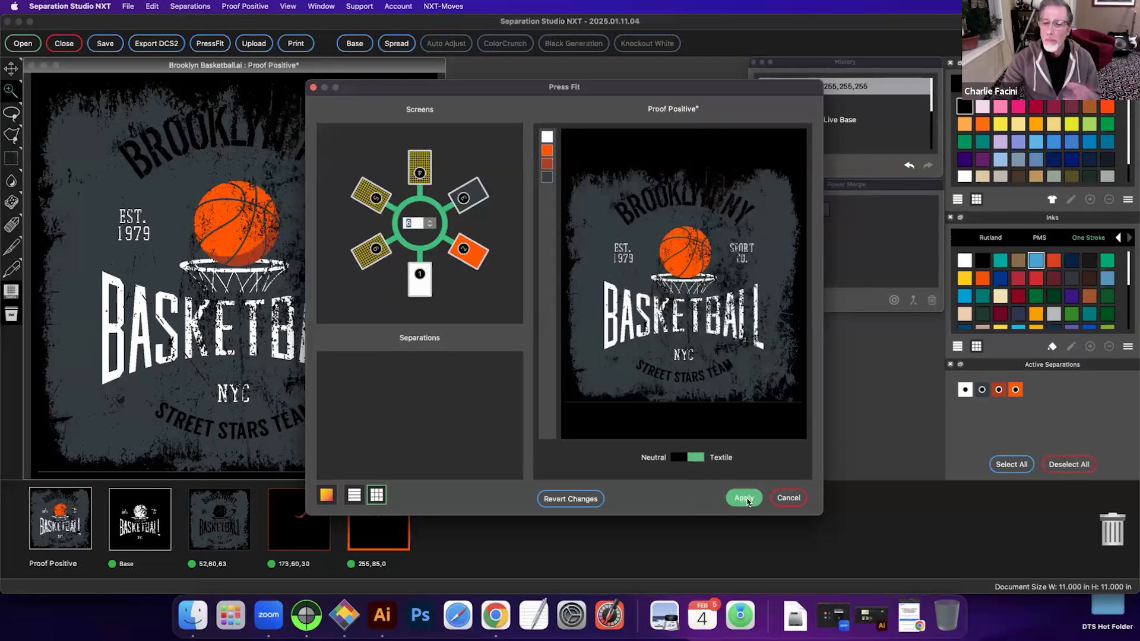
pyautogui.click(787, 498)
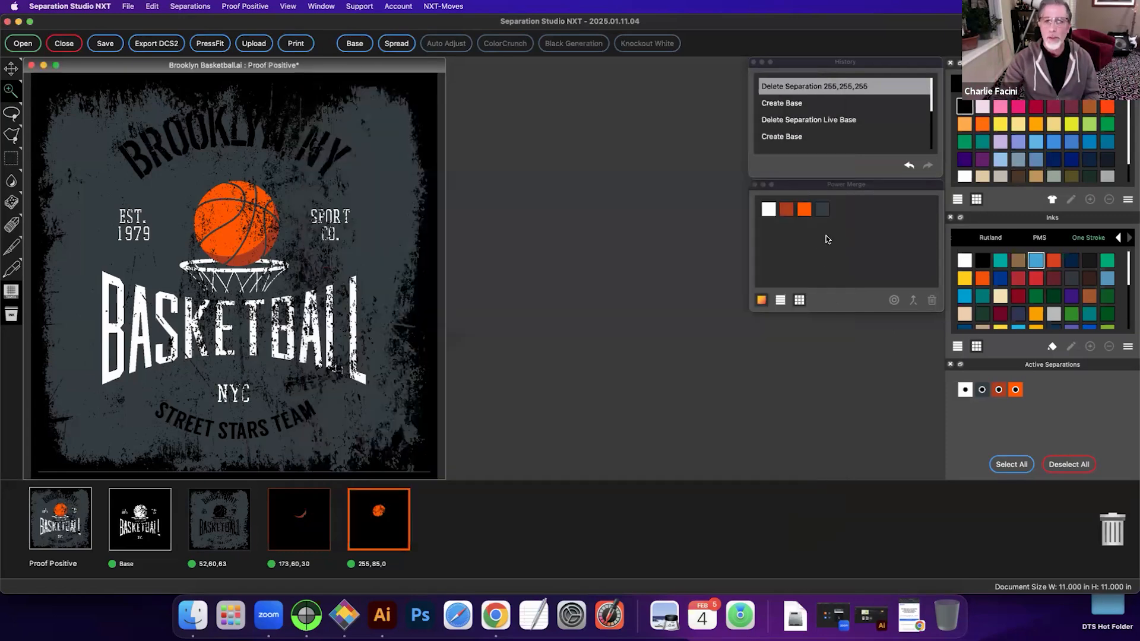
# Step: Merge 173,60,30 into the 255,85,0 target with Power Merge, and undo the merge
pyautogui.click(838, 194)
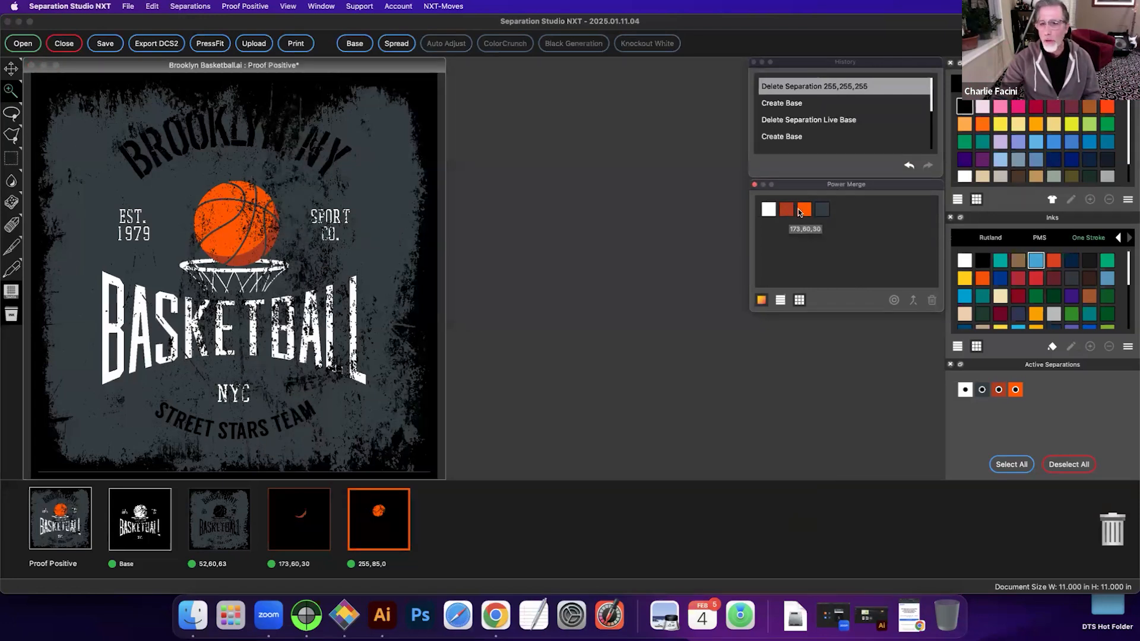
pyautogui.click(801, 211)
pyautogui.click(895, 301)
pyautogui.click(788, 210)
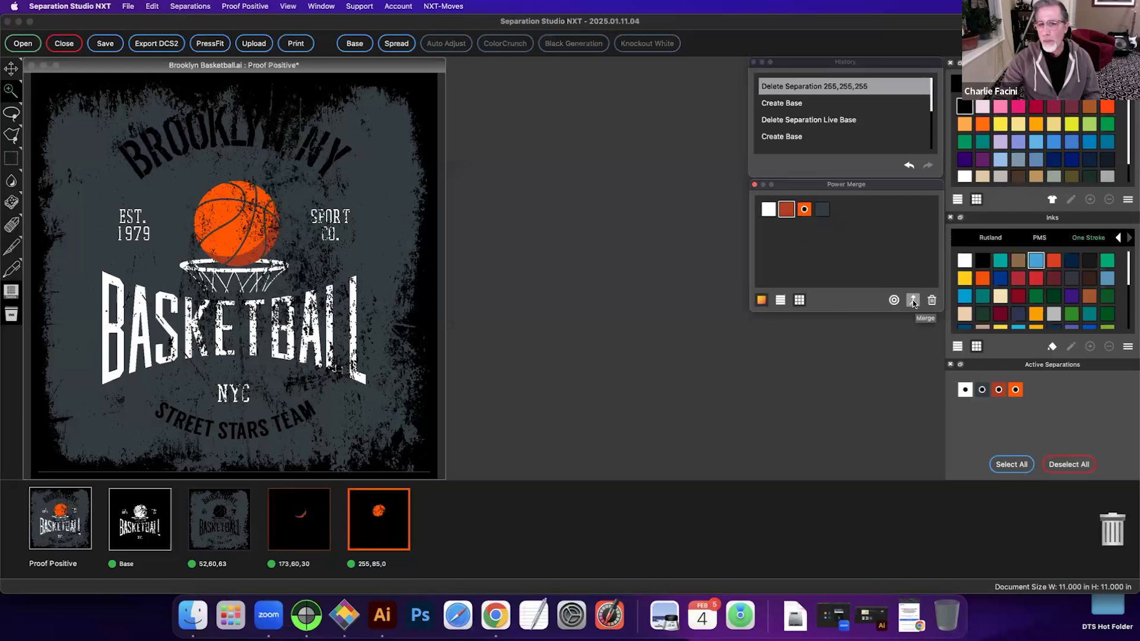
pyautogui.click(913, 300)
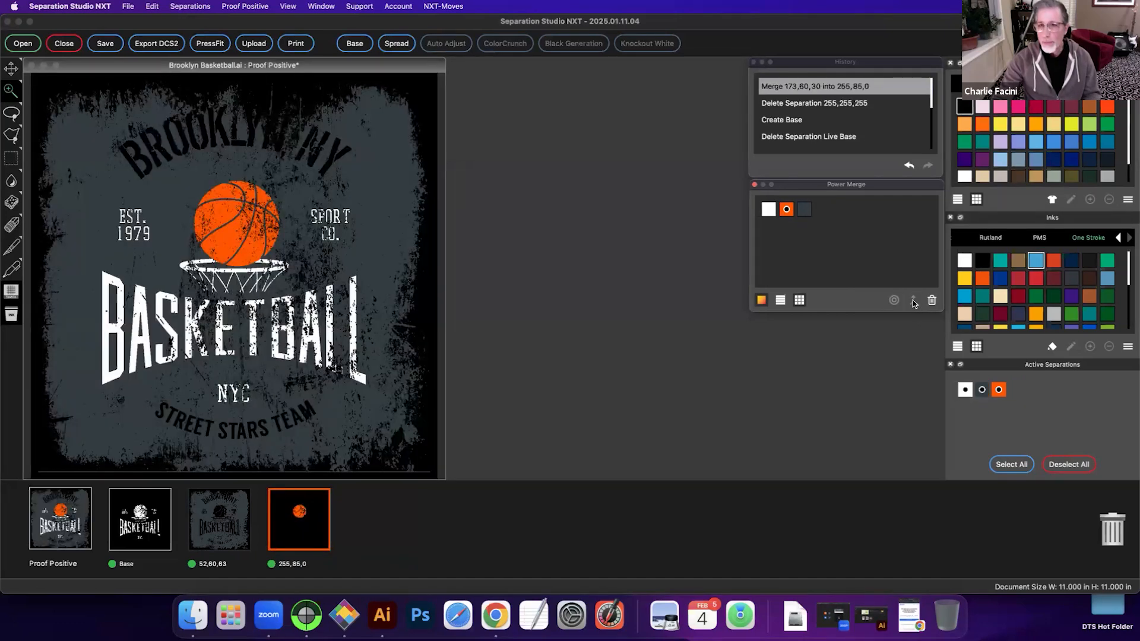
pyautogui.press('super+z')
# Step: Try merging the 173,60,30 swatch directly onto 255,85,0 in Power Merge, and undo each merge
pyautogui.click(787, 211)
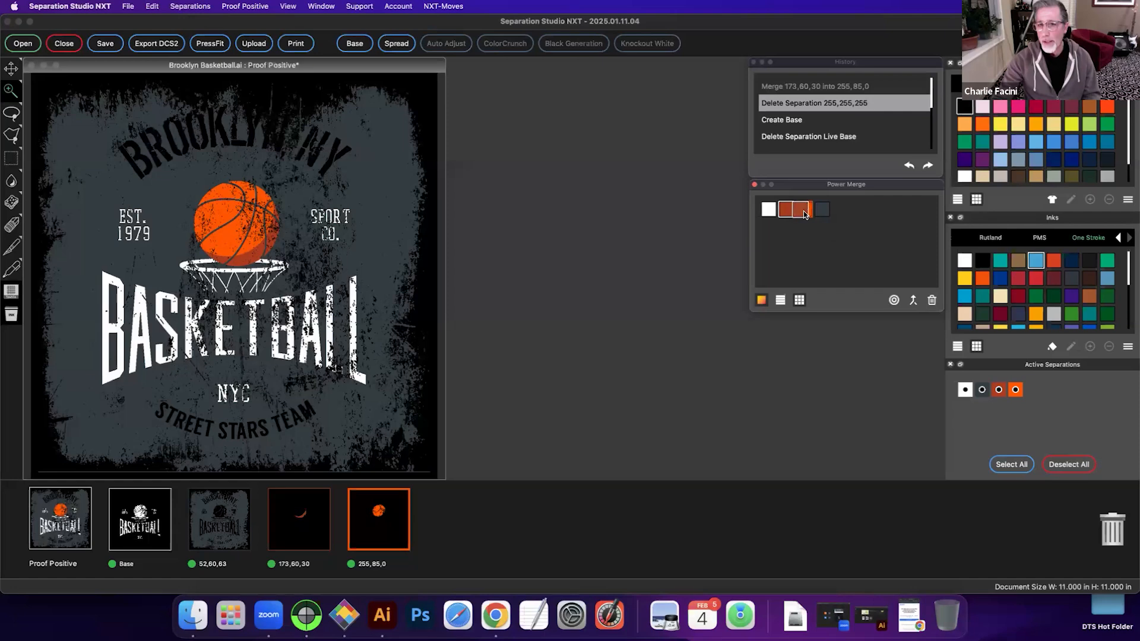
pyautogui.press('super+shift+z')
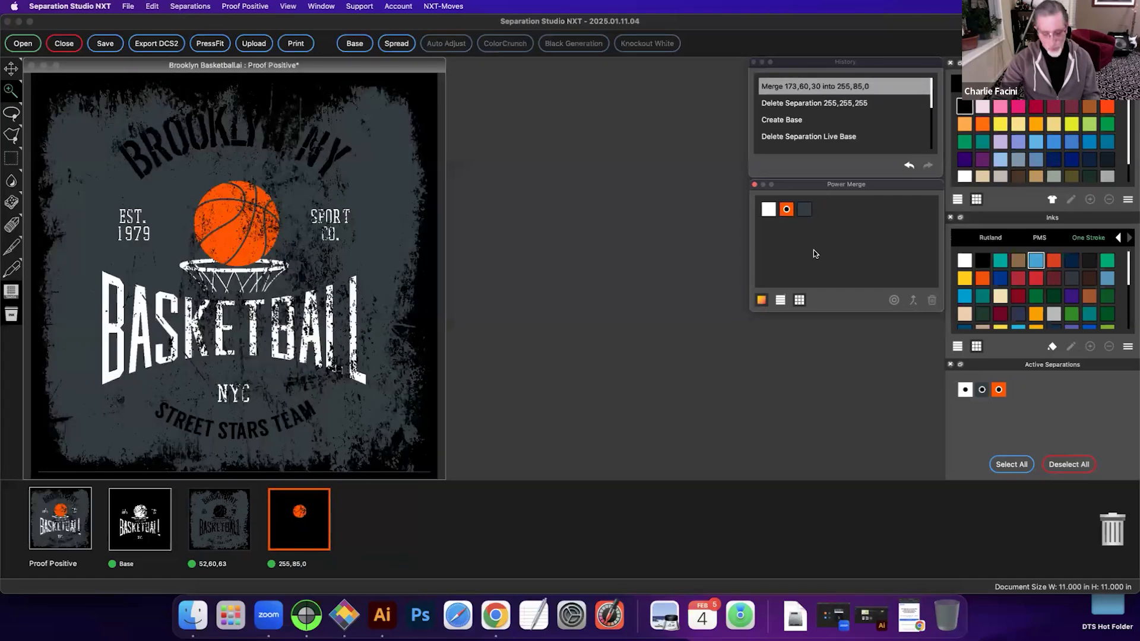
pyautogui.press('super+z')
pyautogui.rightClick(805, 209)
pyautogui.click(816, 215)
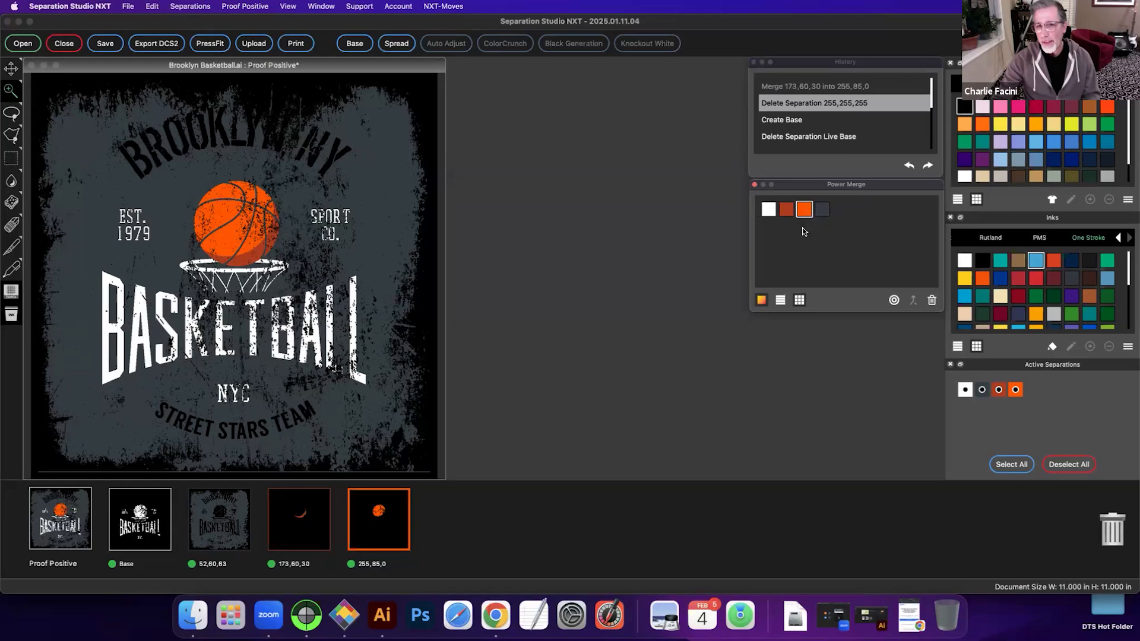
pyautogui.click(805, 210)
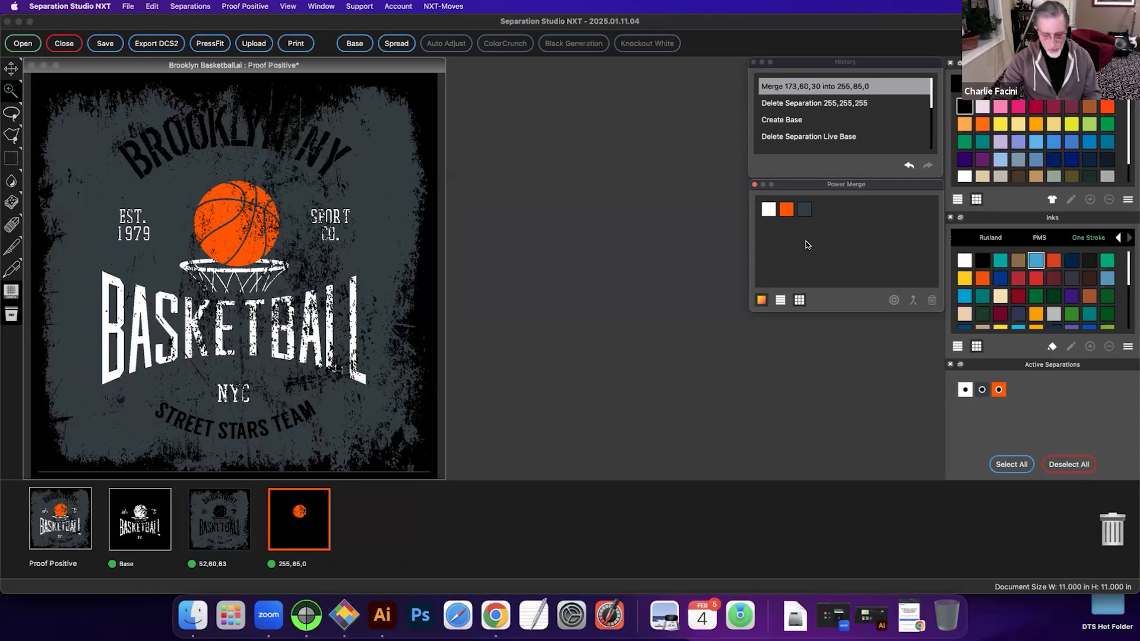
pyautogui.press('super+z')
# Step: Show the Power Merge separations as a list in separation order, merge 173,60,30 onto 255,85,0, and undo the merge
pyautogui.click(780, 300)
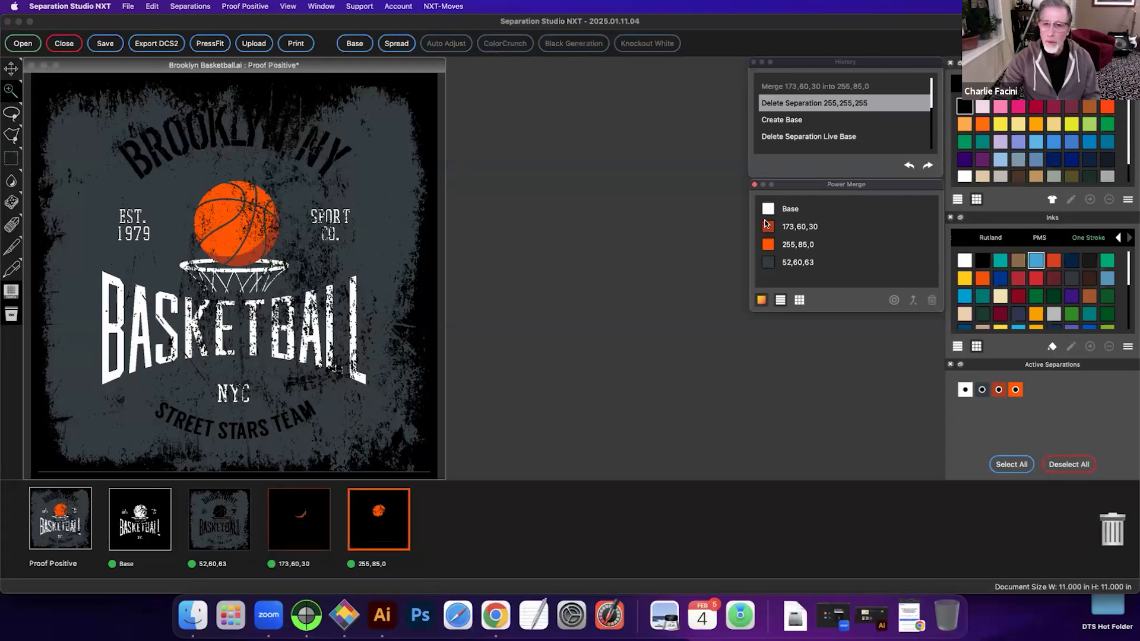
pyautogui.click(762, 301)
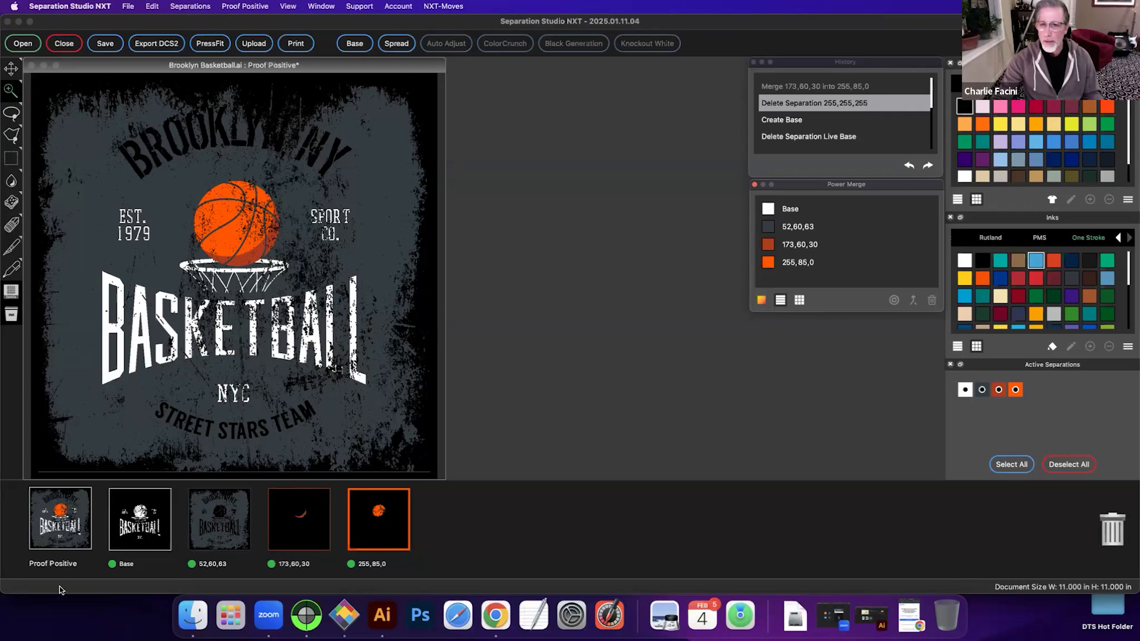
pyautogui.moveTo(772, 245); pyautogui.dragTo(771, 264)
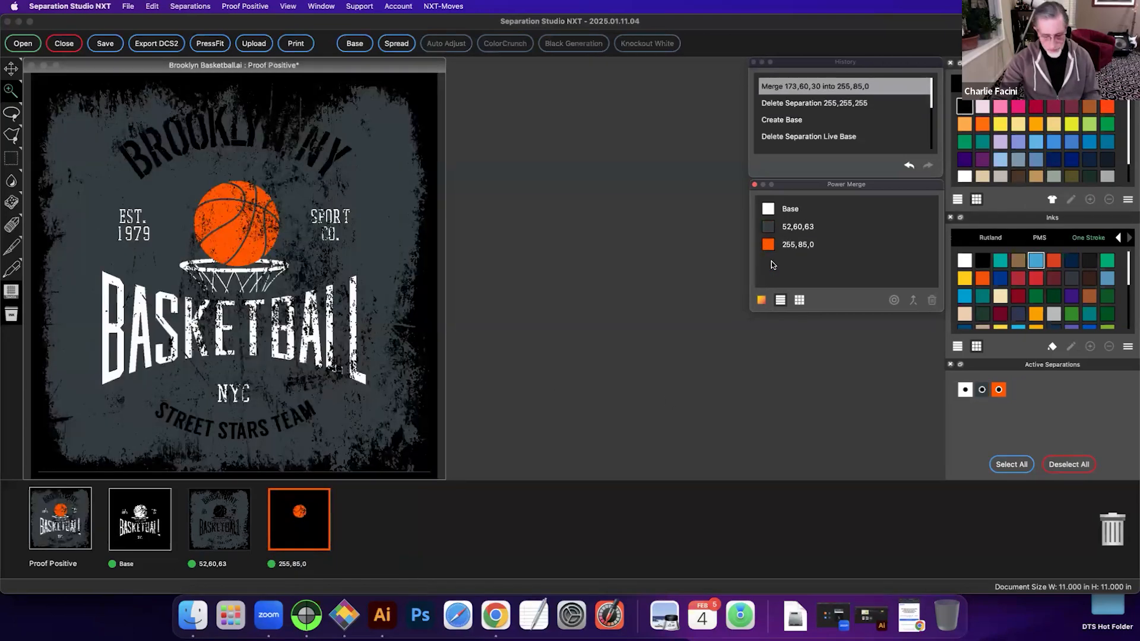
pyautogui.press('super+z')
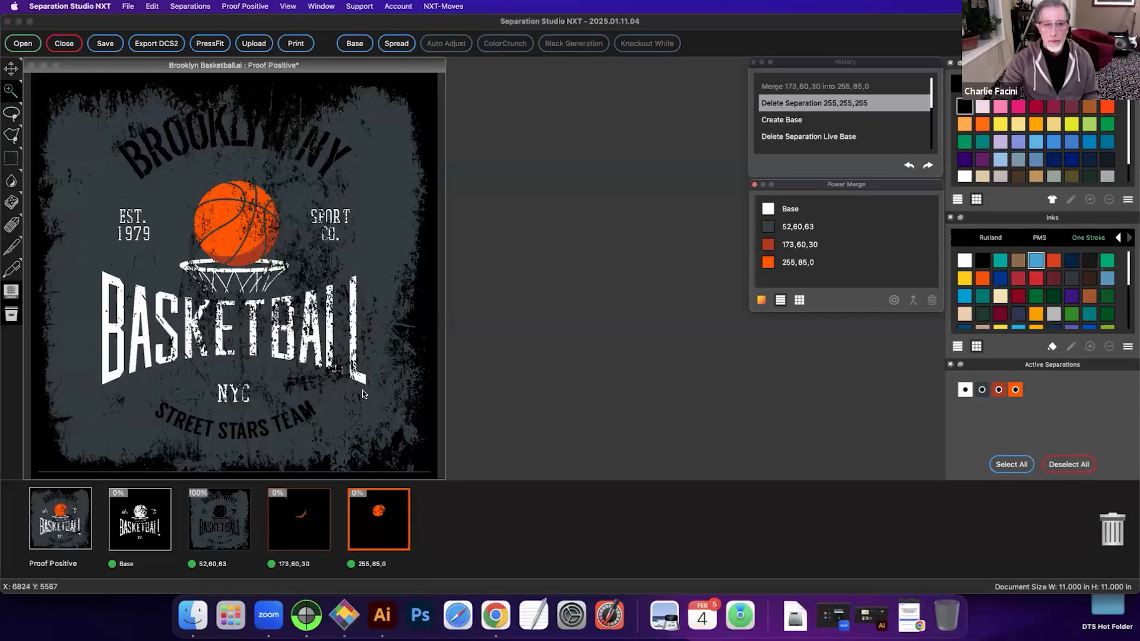
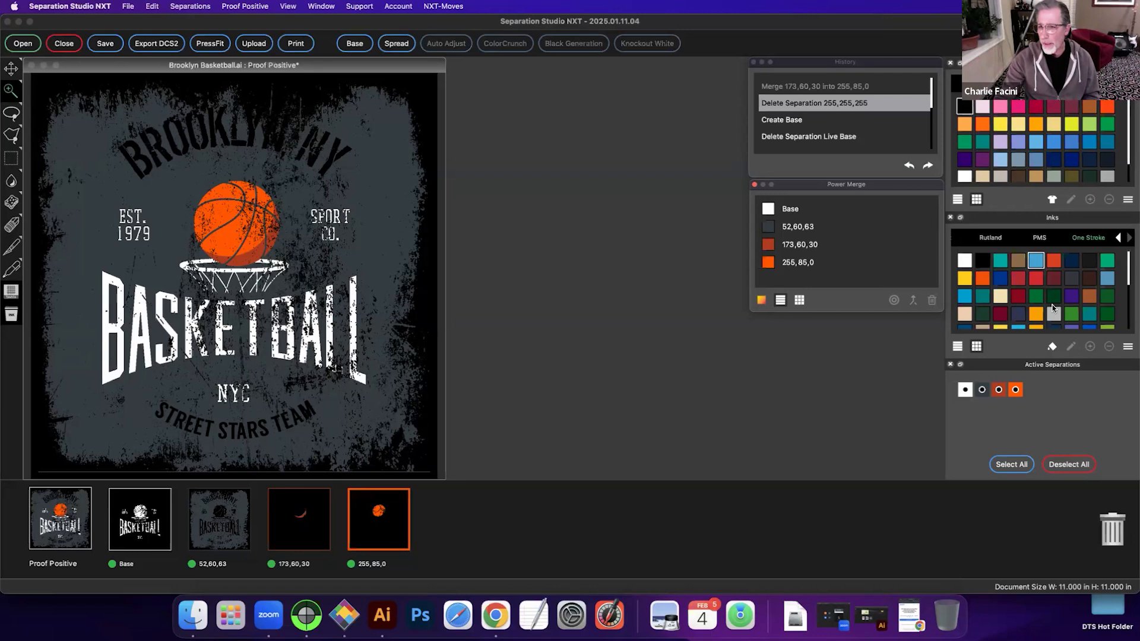
# Step: Assign One Stroke inks: Charcoal to 52,60,63, Brite Orange to 255,85,0, and Athletic Orange, replaced by Desert Brown, to 173,60,30
pyautogui.scroll(-3, 1053, 308)
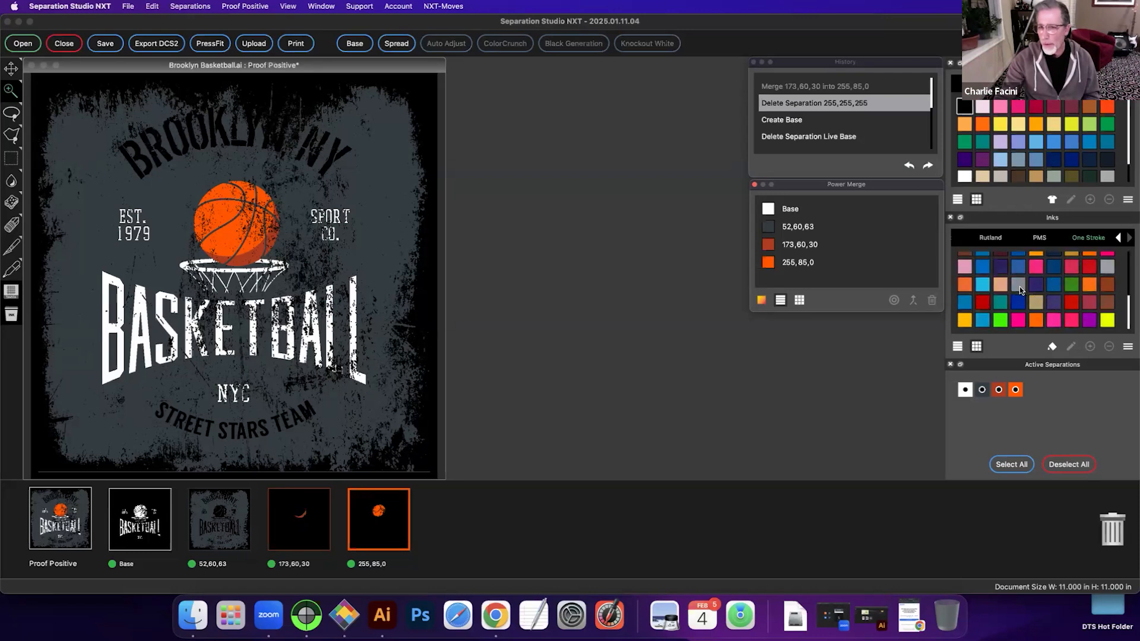
pyautogui.scroll(3, 1021, 287)
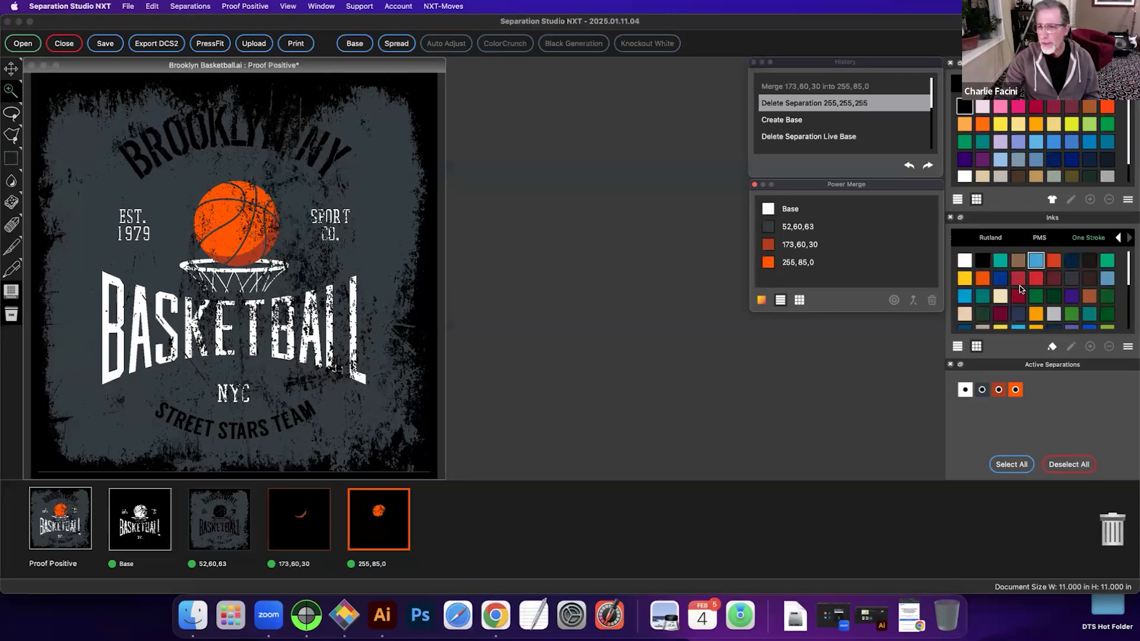
pyautogui.moveTo(1074, 281); pyautogui.dragTo(229, 518)
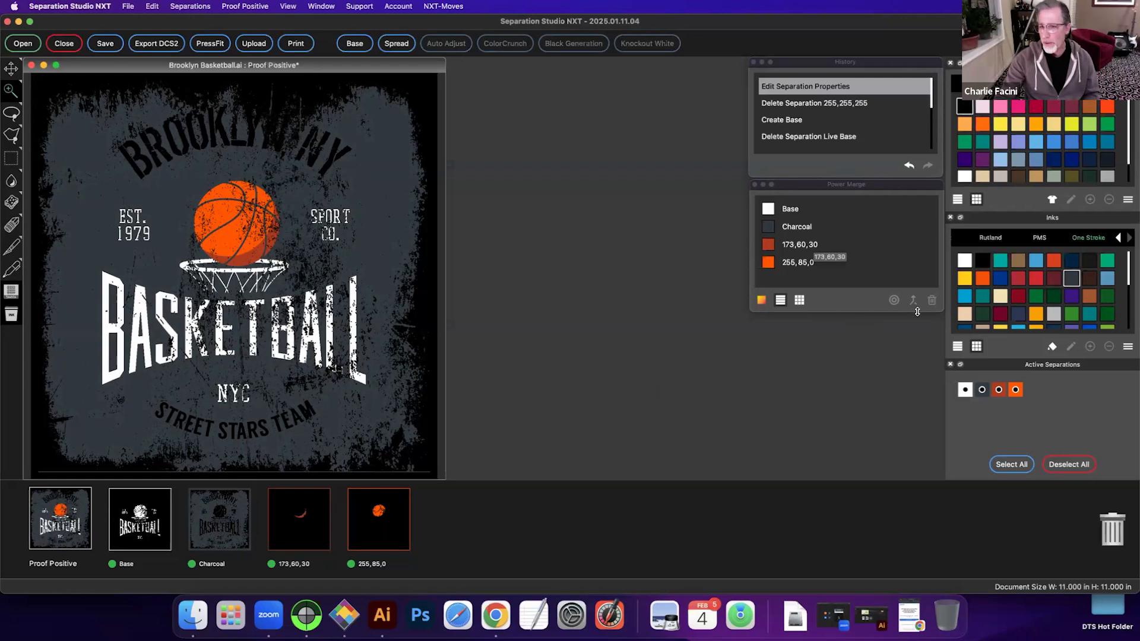
pyautogui.moveTo(983, 283)
pyautogui.mouseDown()
pyautogui.moveTo(422, 525)
pyautogui.moveTo(369, 536)
pyautogui.mouseUp()
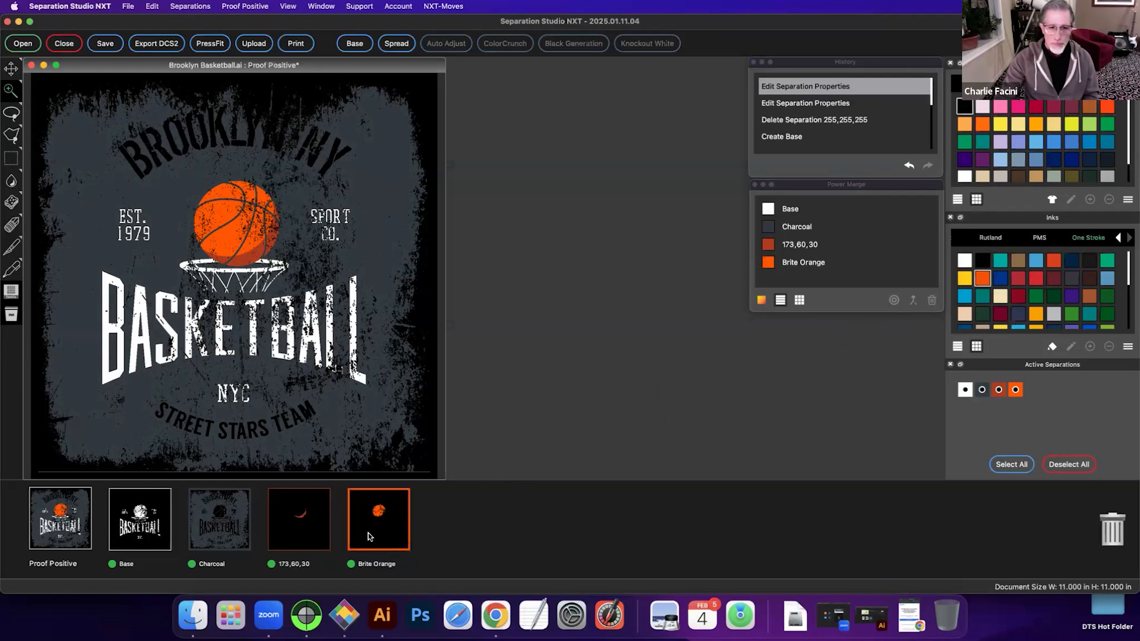
pyautogui.moveTo(1052, 261); pyautogui.dragTo(314, 530)
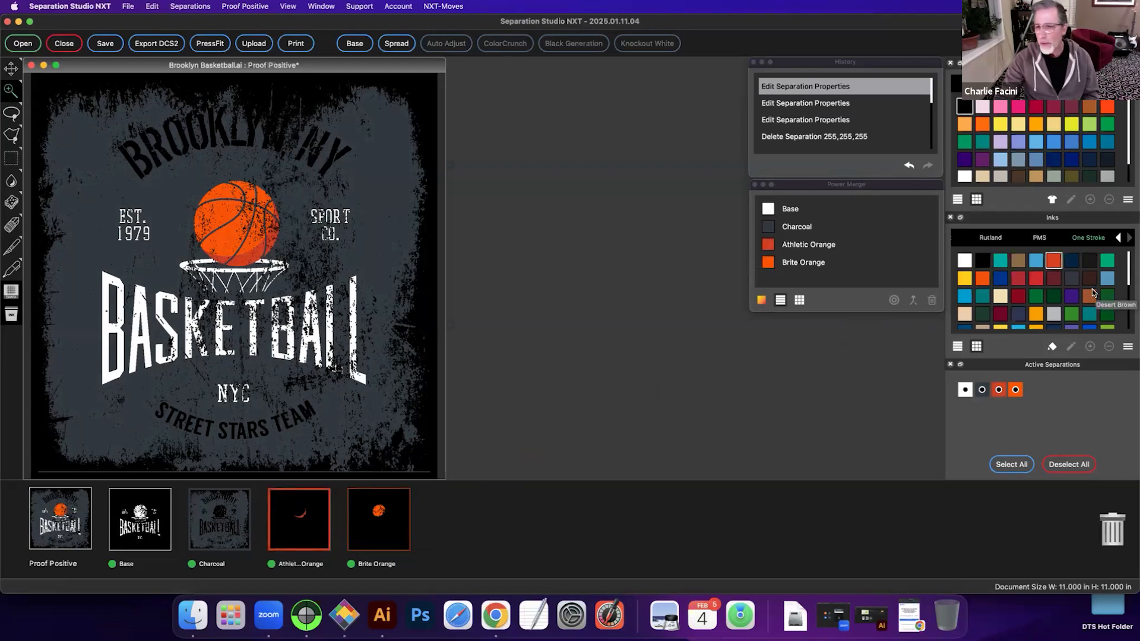
pyautogui.moveTo(1090, 296); pyautogui.dragTo(297, 526)
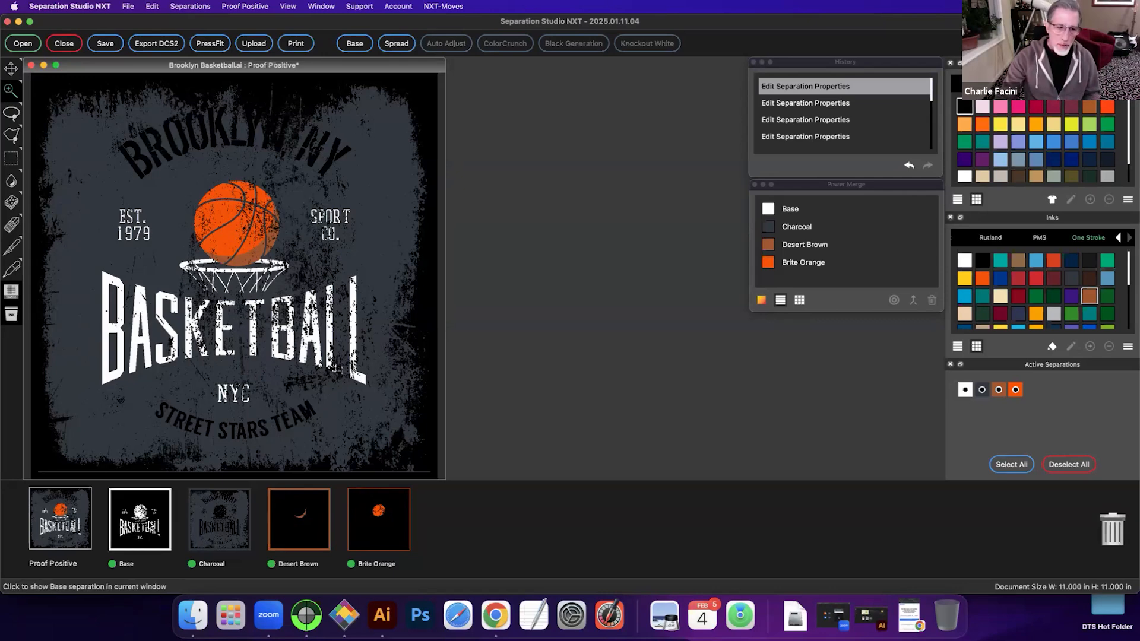
# Step: Create a static base that excludes 52,60,63 and 173,60,30, and delete the Live Base separation
pyautogui.click(152, 526)
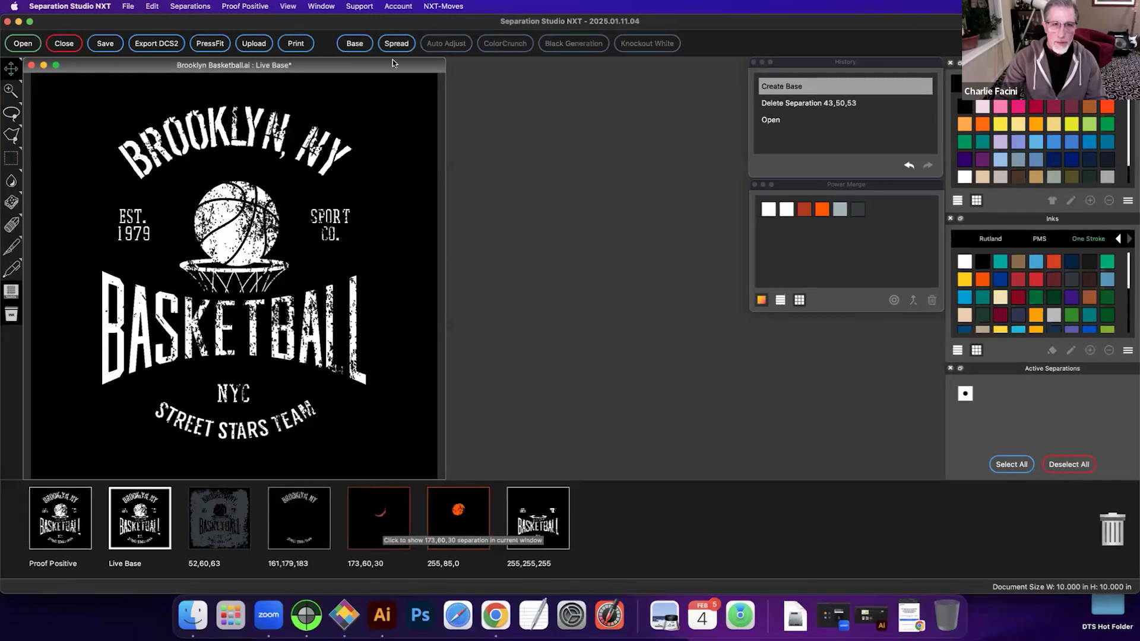
pyautogui.click(355, 44)
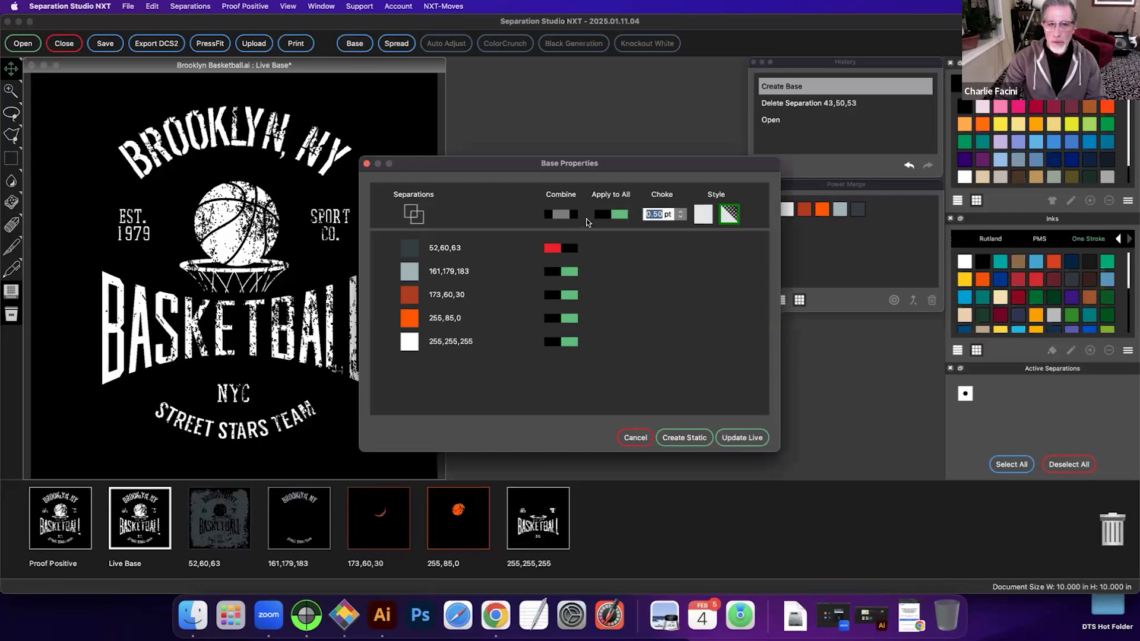
pyautogui.click(552, 296)
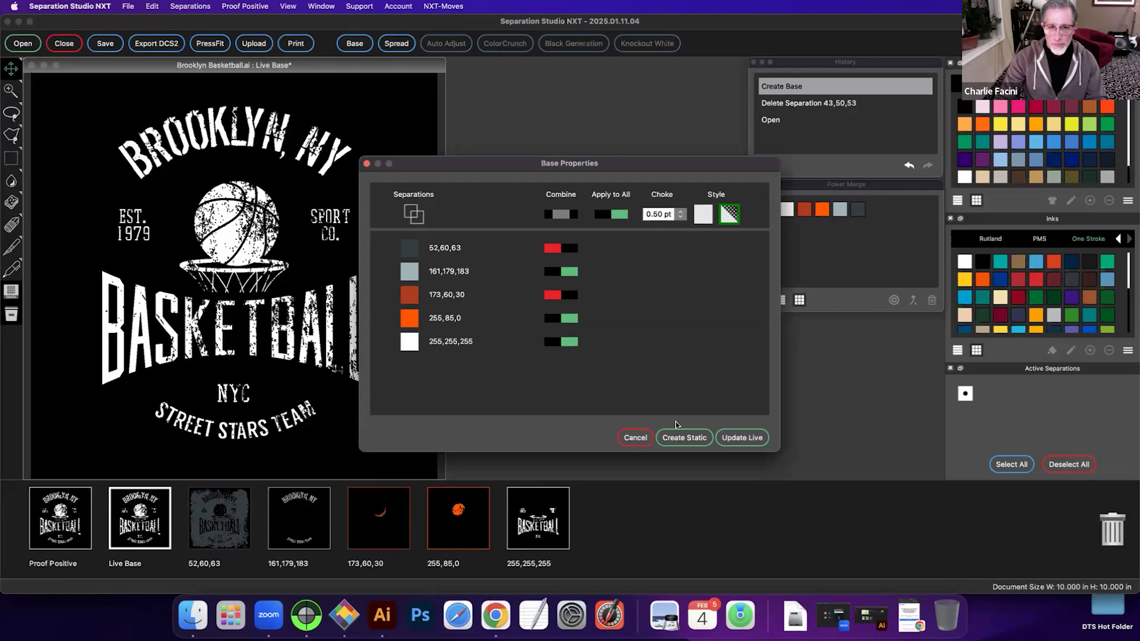
pyautogui.click(680, 438)
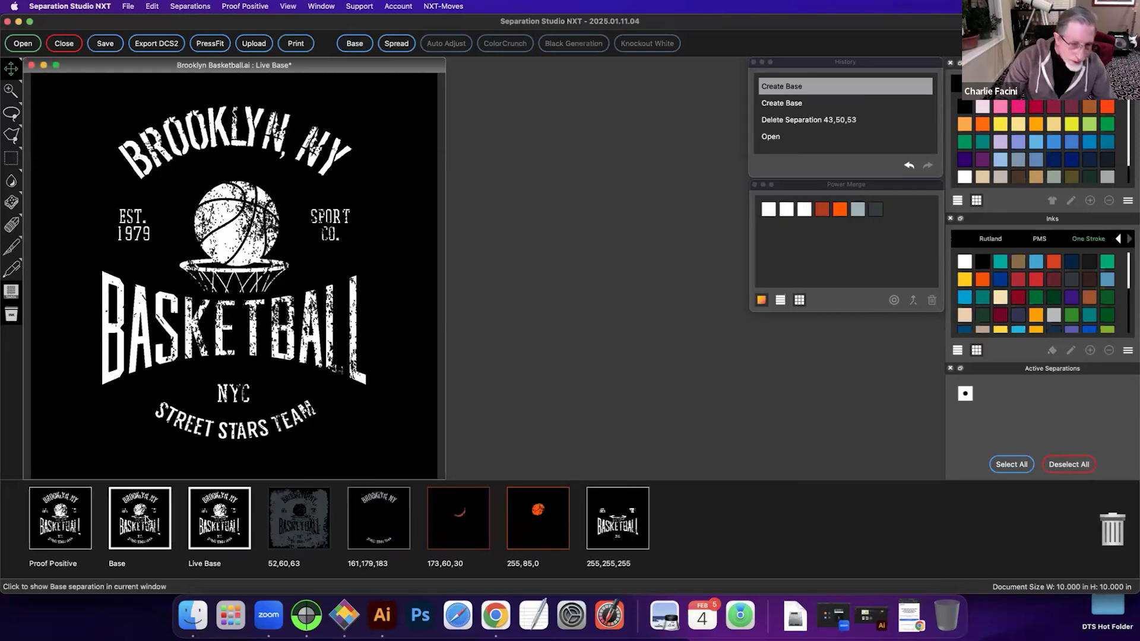
pyautogui.click(145, 518)
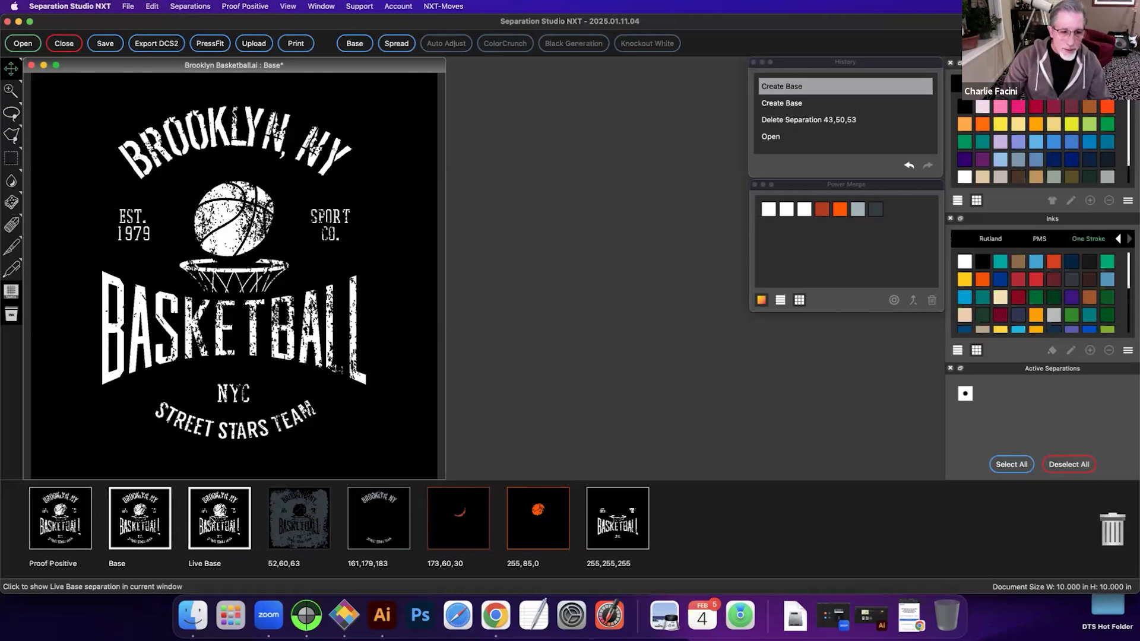
pyautogui.moveTo(218, 521); pyautogui.dragTo(1120, 535)
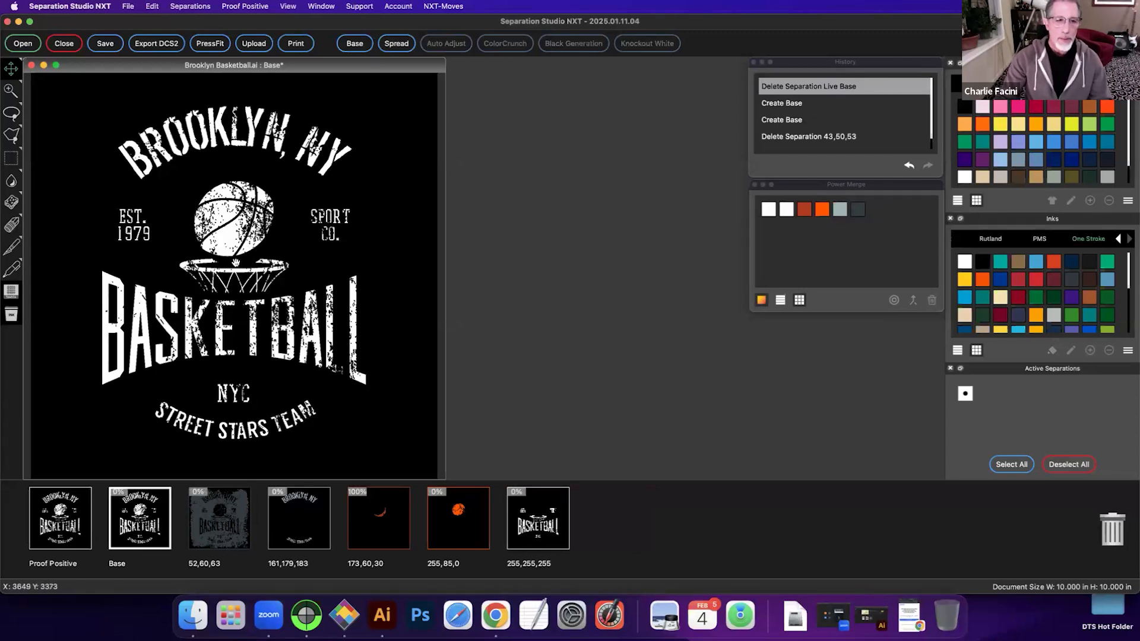
# Step: View the 173,60,30 separation and the Proof Positive, and merge 173,60,30 into 255,85,0 with the Darken option
pyautogui.click(381, 522)
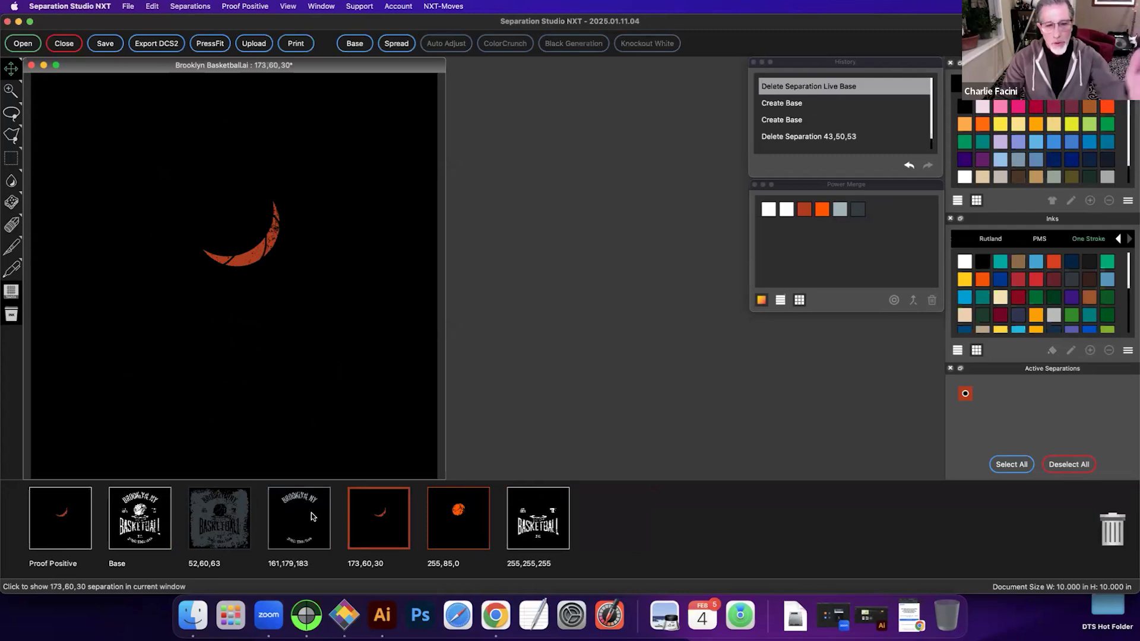
pyautogui.click(60, 518)
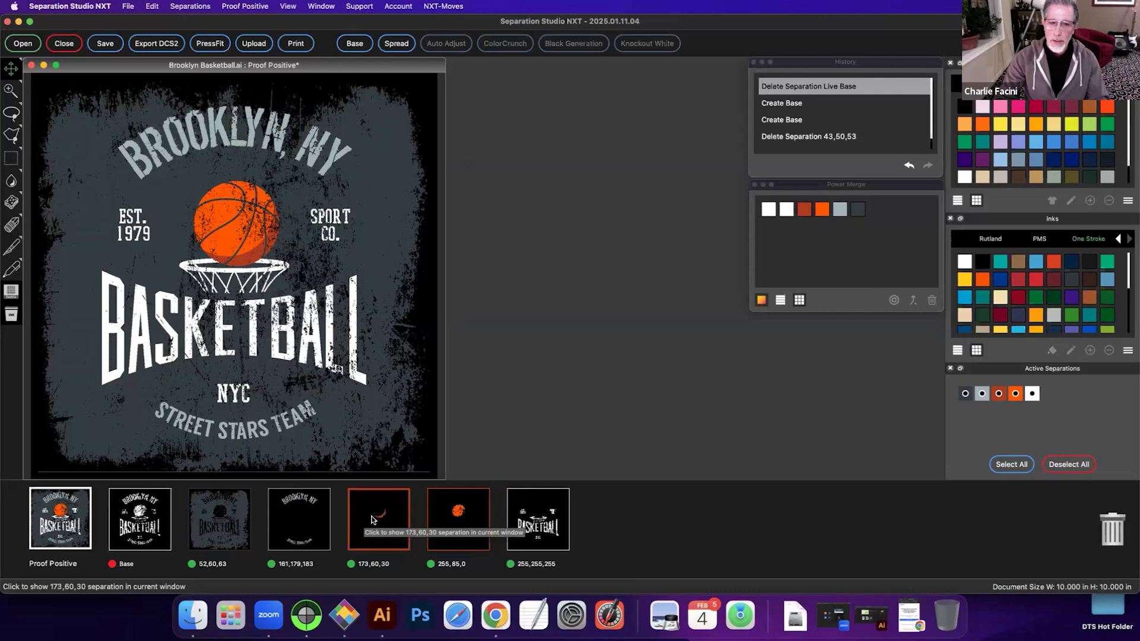
pyautogui.rightClick(456, 514)
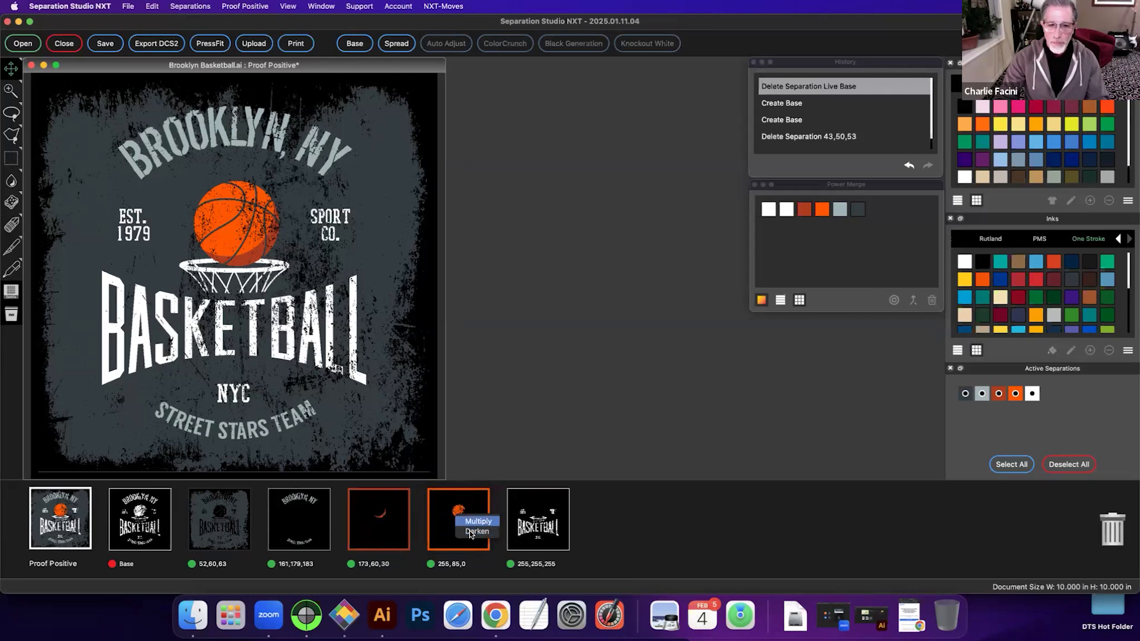
pyautogui.click(471, 532)
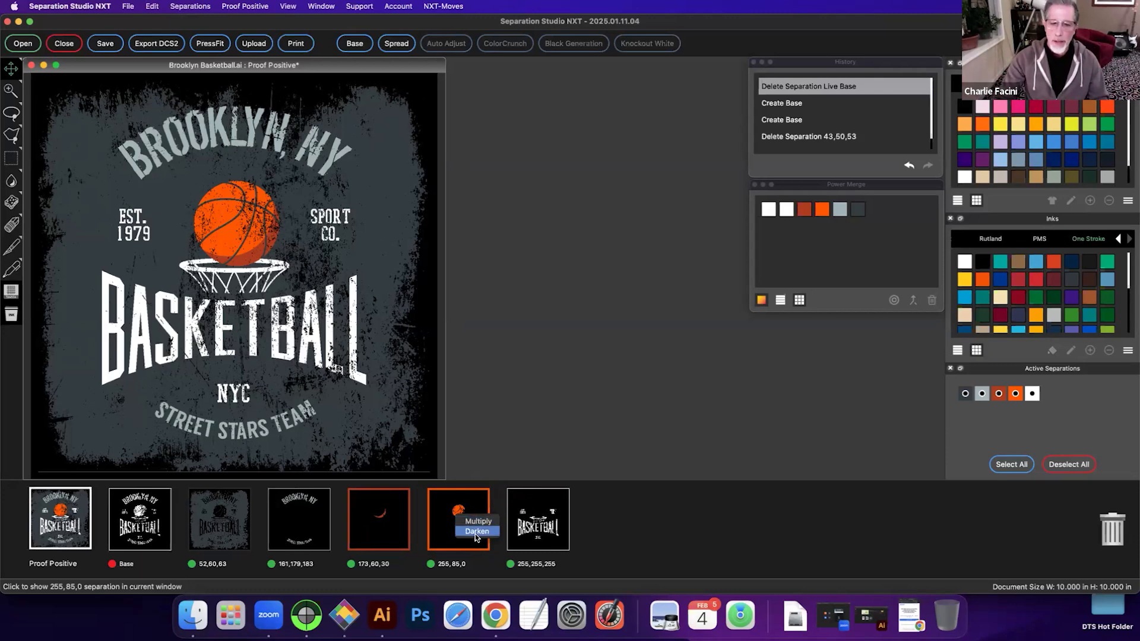
pyautogui.click(477, 531)
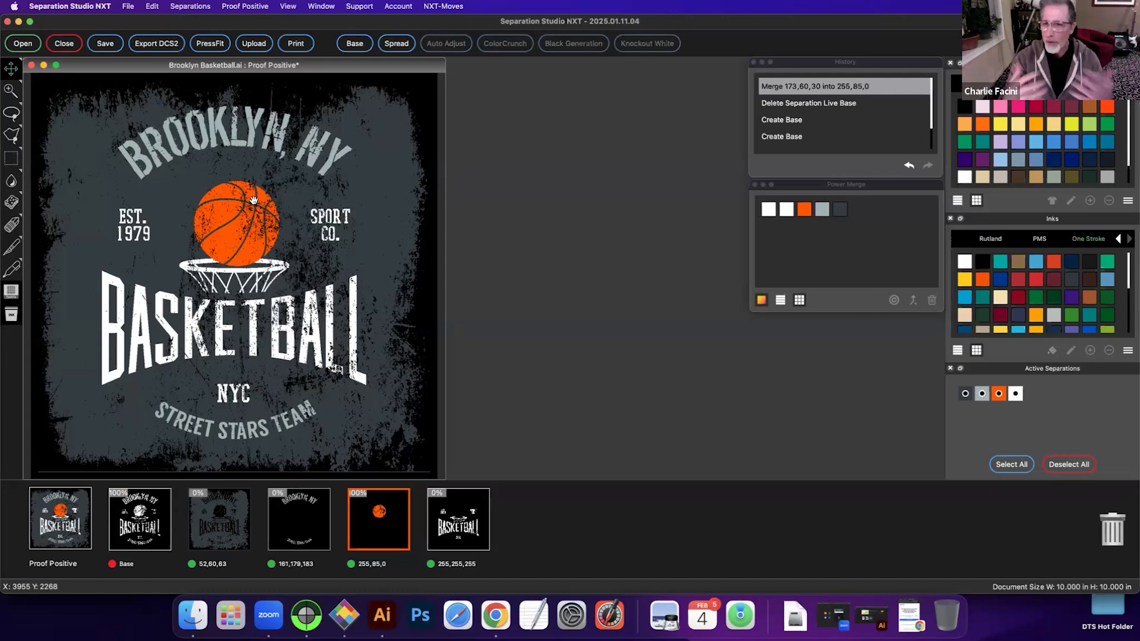
# Step: View the Base separation and the Proof Positive, and move Base to the end of the separation order
pyautogui.click(146, 514)
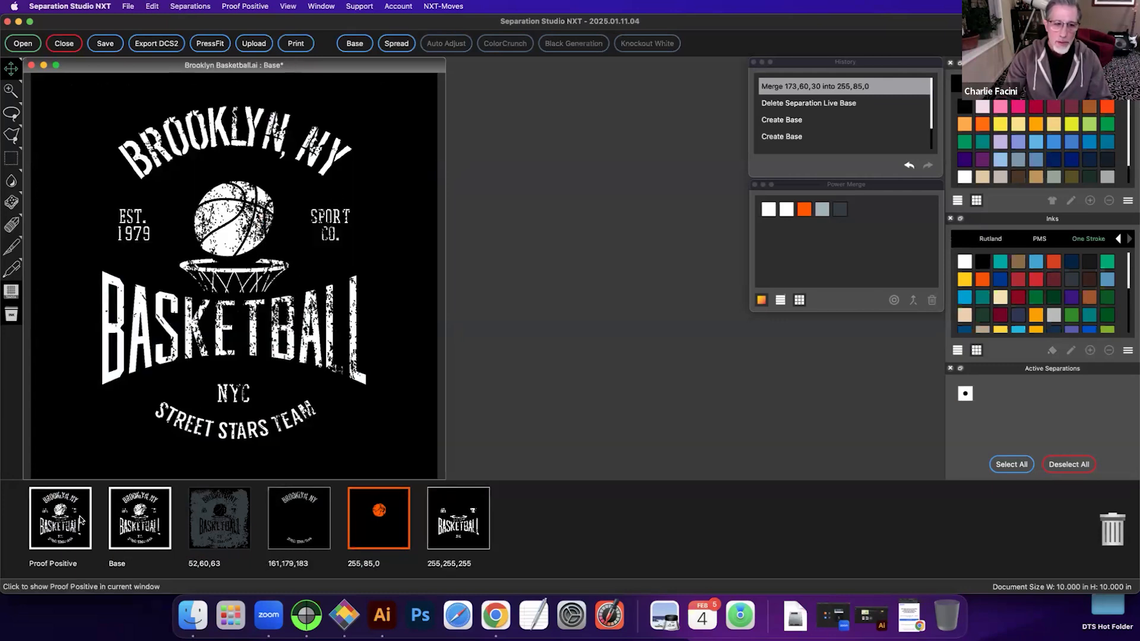
pyautogui.click(60, 518)
pyautogui.moveTo(134, 526); pyautogui.dragTo(502, 521)
pyautogui.moveTo(500, 518); pyautogui.dragTo(500, 515)
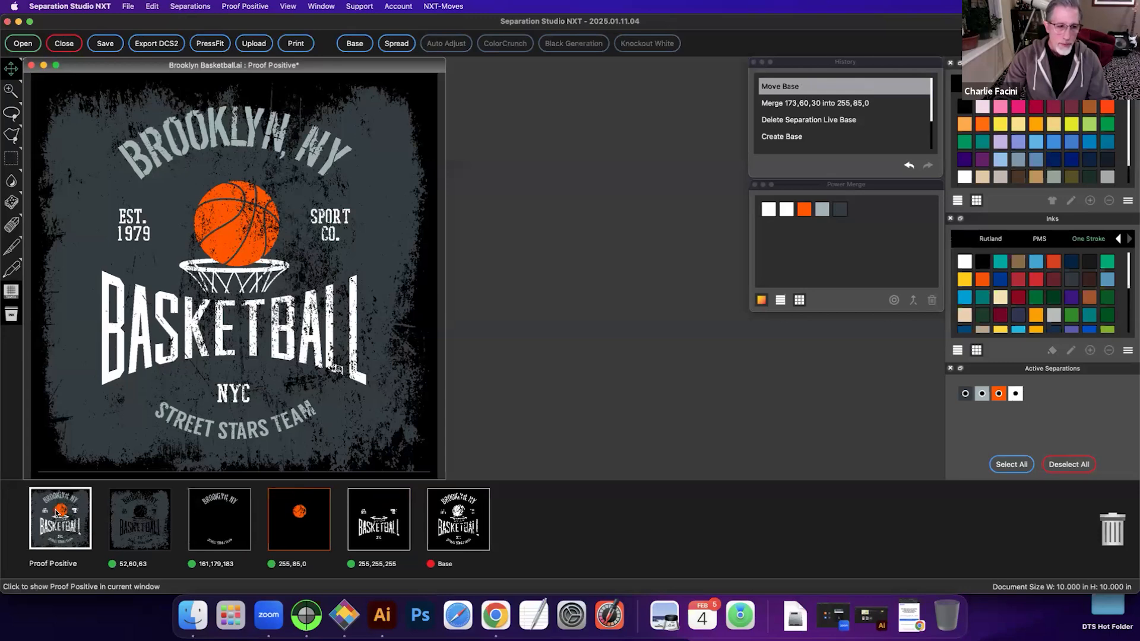
# Step: View the 52,60,63 separation, show Base in the Proof Positive, and move it ahead of 52,60,63
pyautogui.click(130, 526)
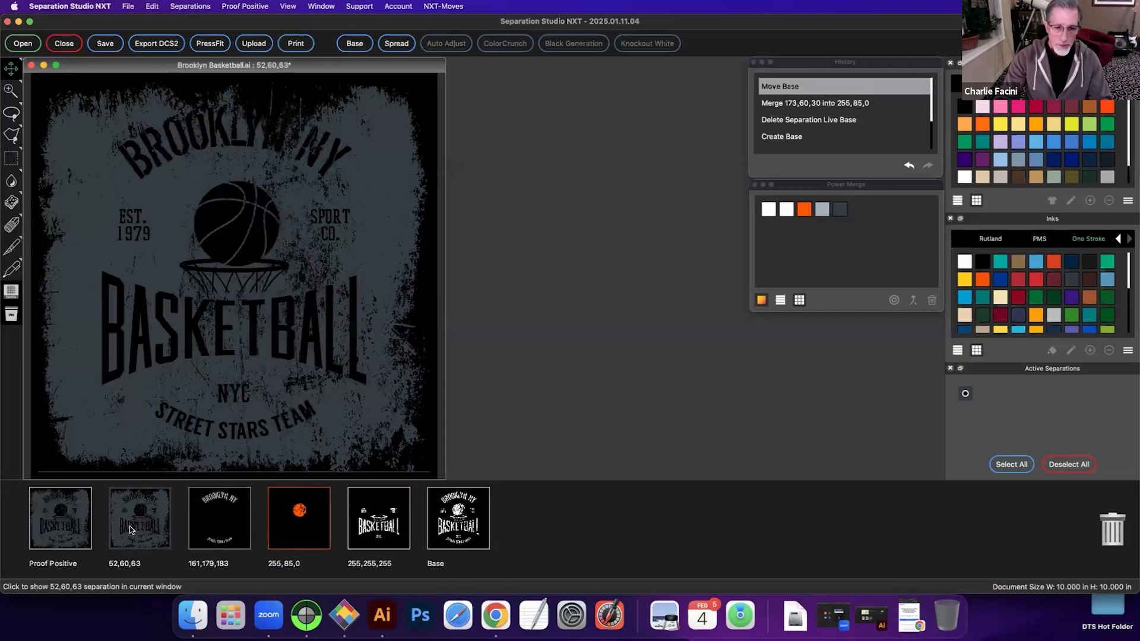
pyautogui.click(75, 515)
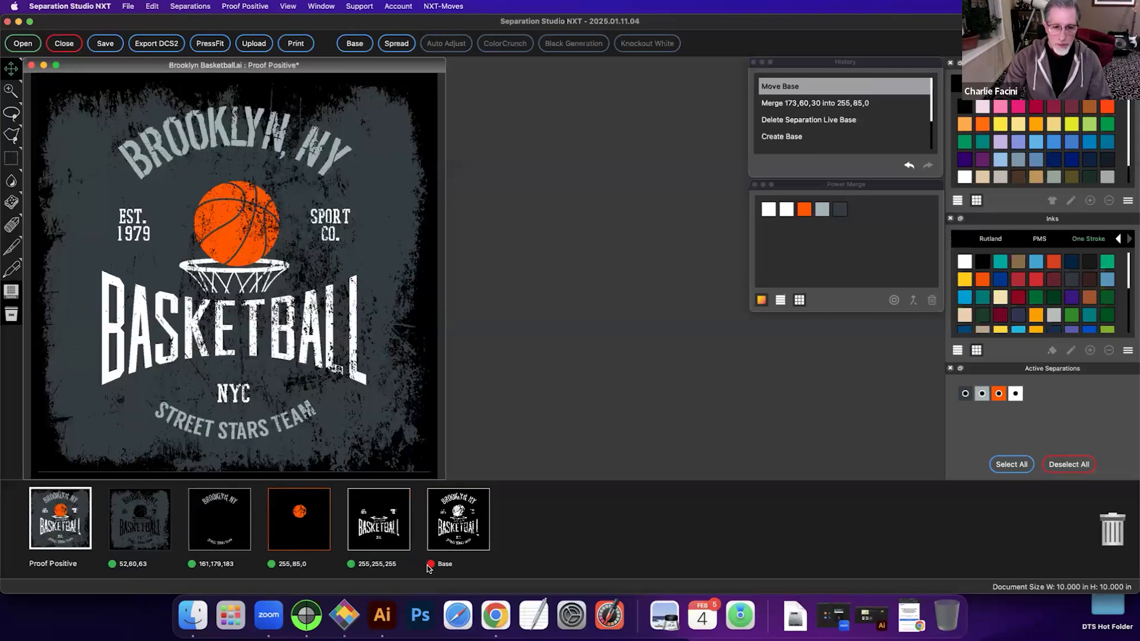
pyautogui.click(430, 566)
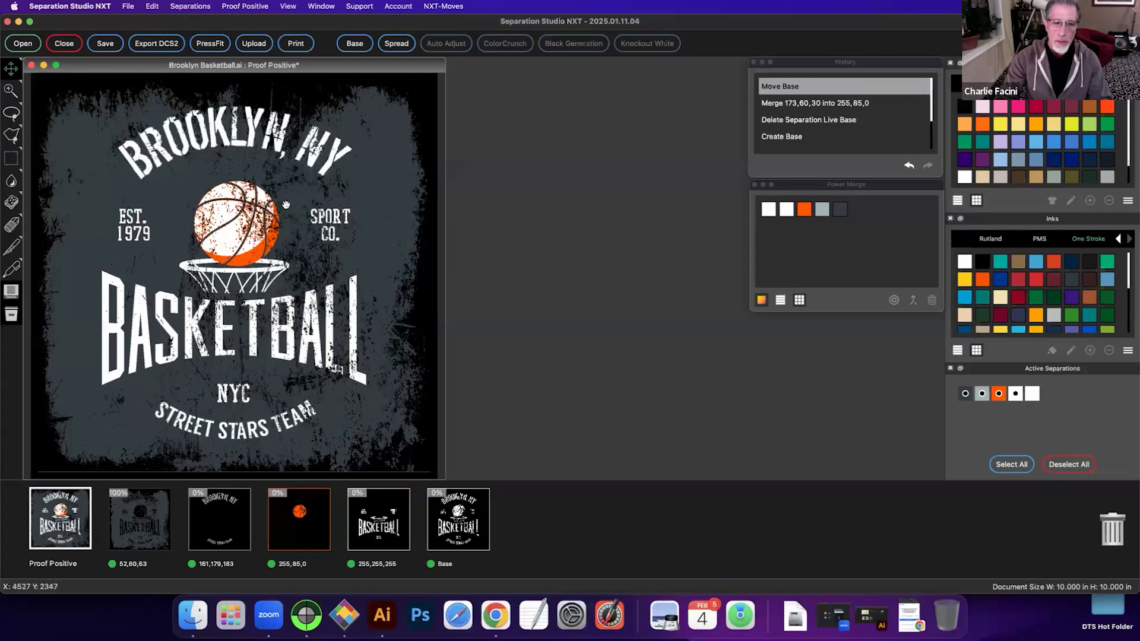
pyautogui.moveTo(447, 525); pyautogui.dragTo(101, 511)
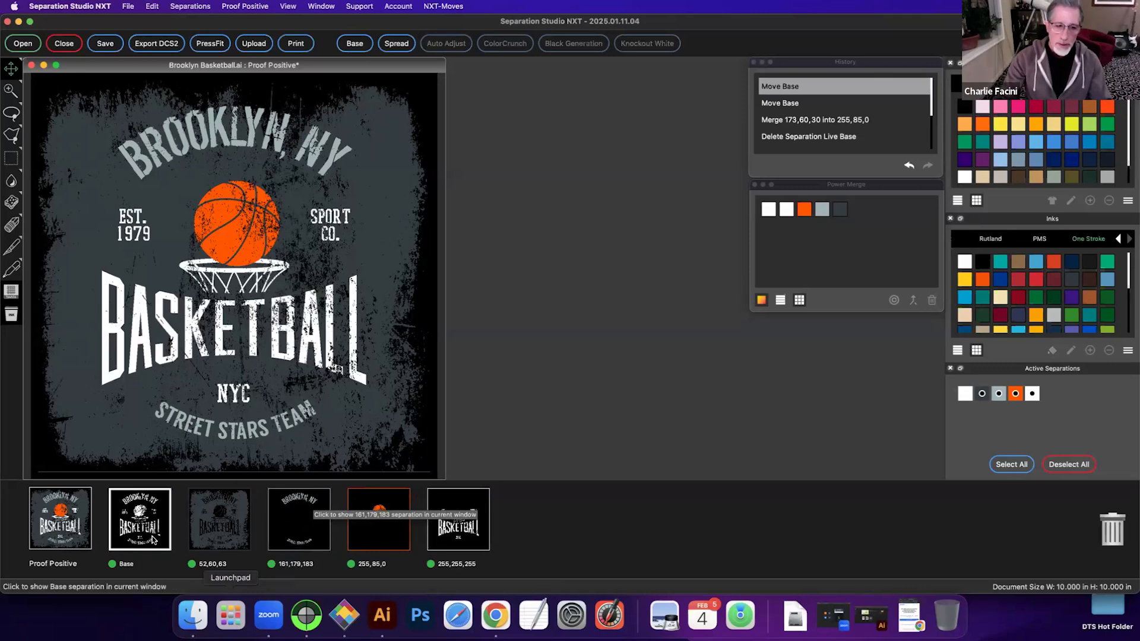
# Step: Delete the 255,255,255 and 161,179,183 separations
pyautogui.moveTo(455, 529); pyautogui.dragTo(1115, 537)
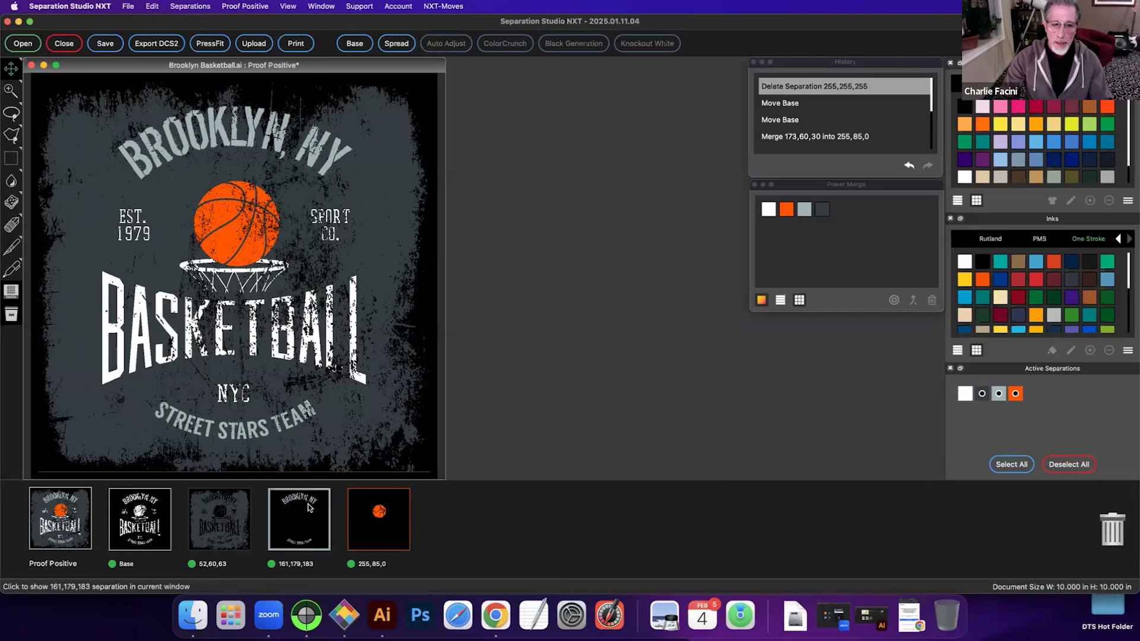
pyautogui.moveTo(308, 509); pyautogui.dragTo(1113, 533)
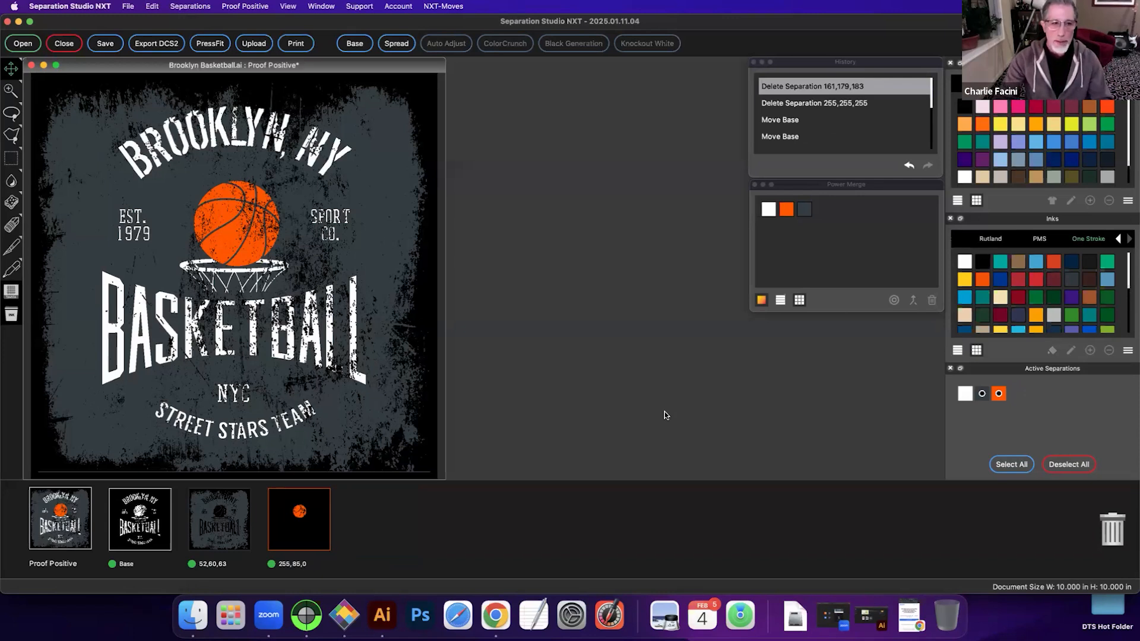
# Step: Display the Base separation as film
pyautogui.click(151, 531)
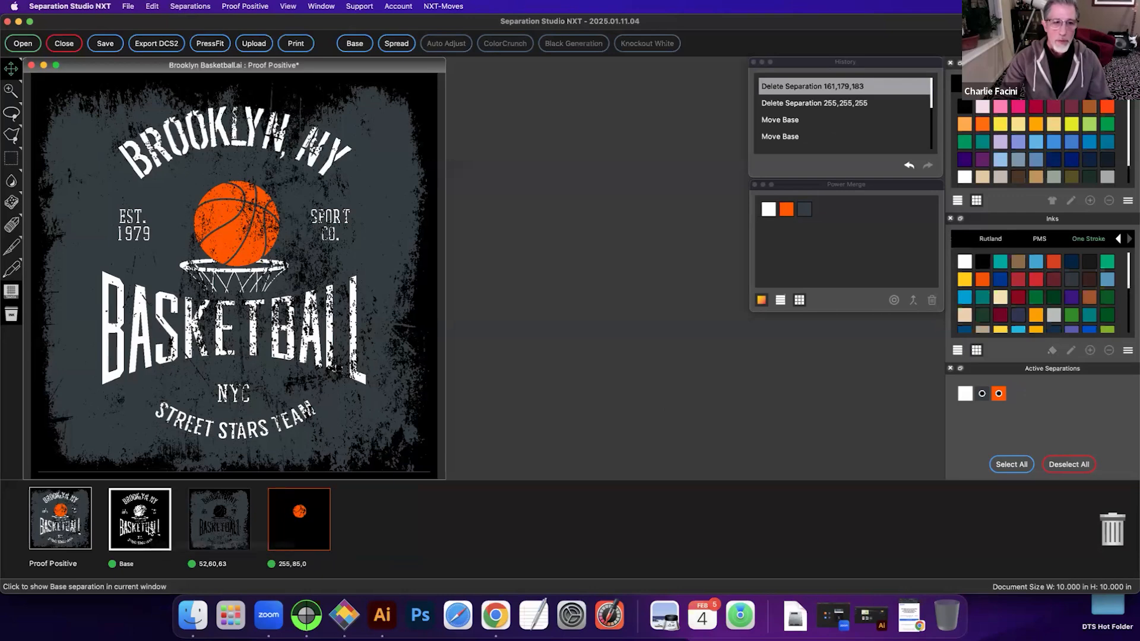
pyautogui.rightClick(401, 126)
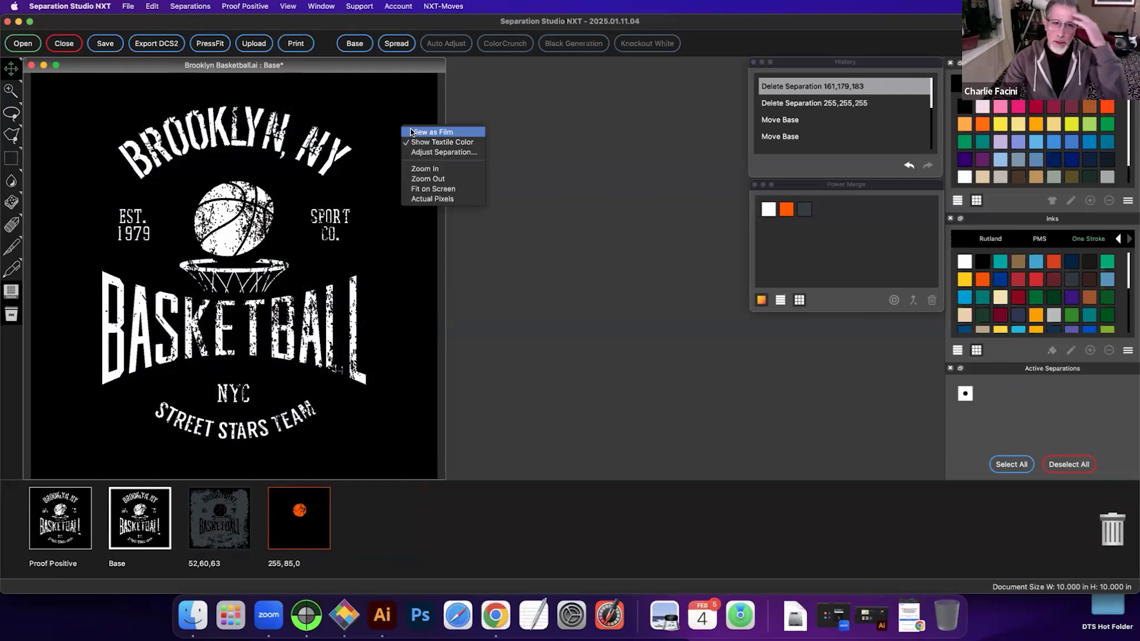
pyautogui.click(411, 132)
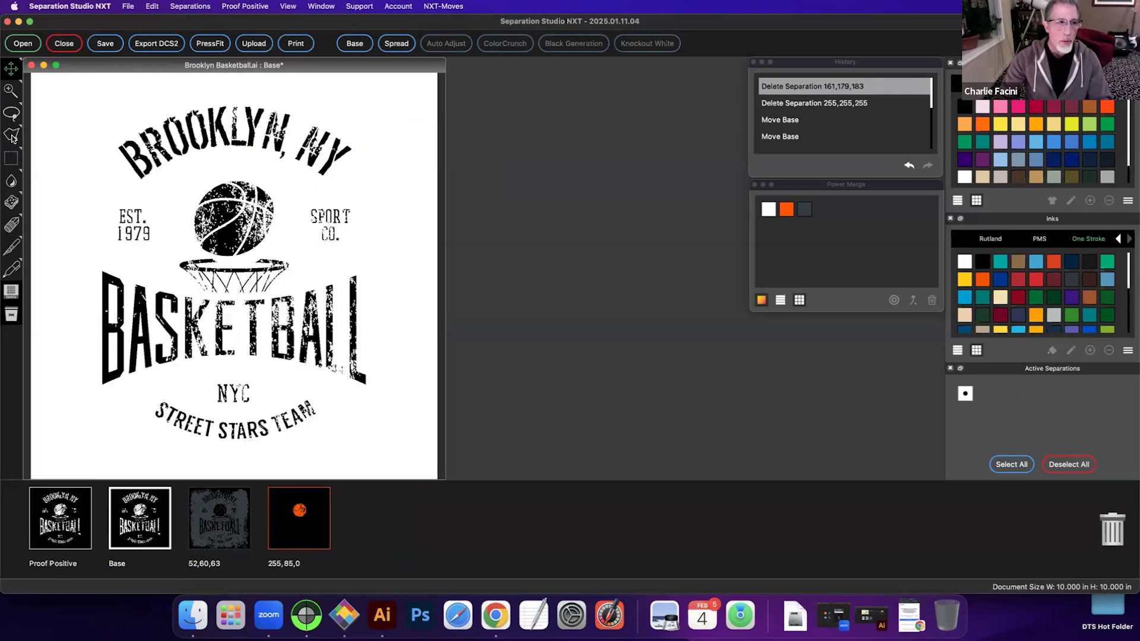
# Step: Lasso and clear the BROOKLYN, NY lettering from Base, and deselect it in the Proof Positive
pyautogui.click(14, 113)
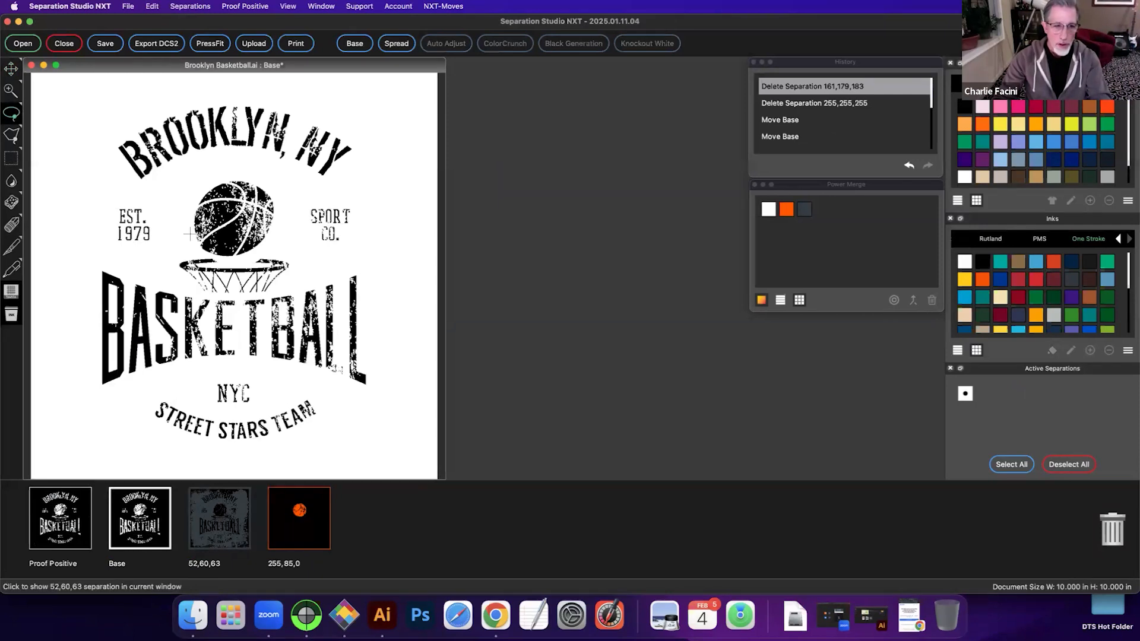
pyautogui.moveTo(168, 101); pyautogui.dragTo(82, 145)
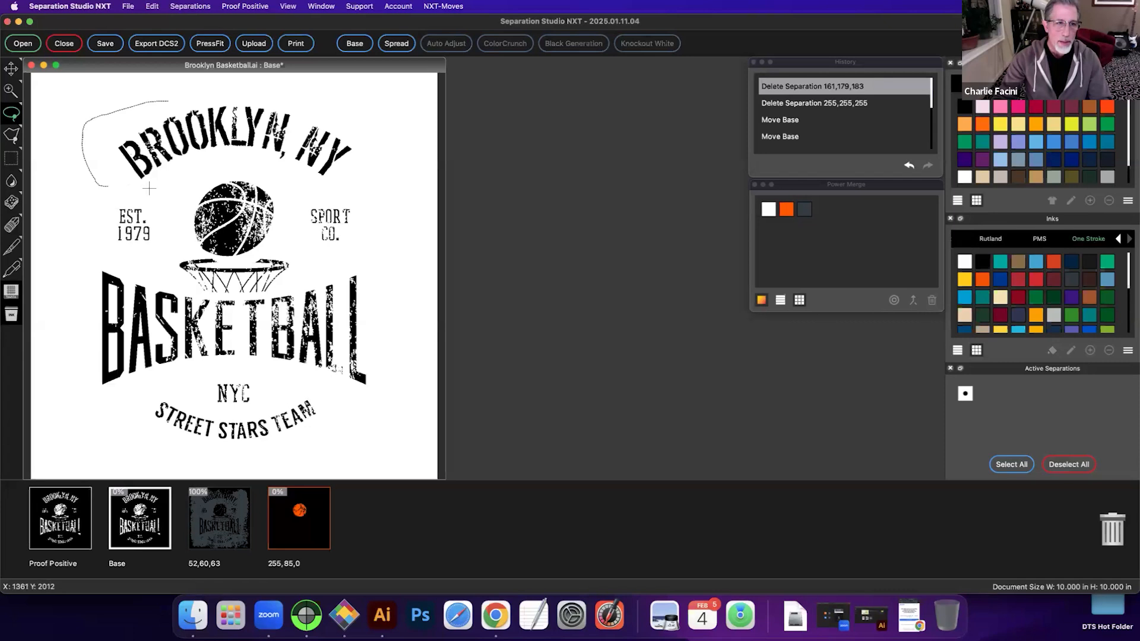
pyautogui.moveTo(298, 110); pyautogui.dragTo(211, 98)
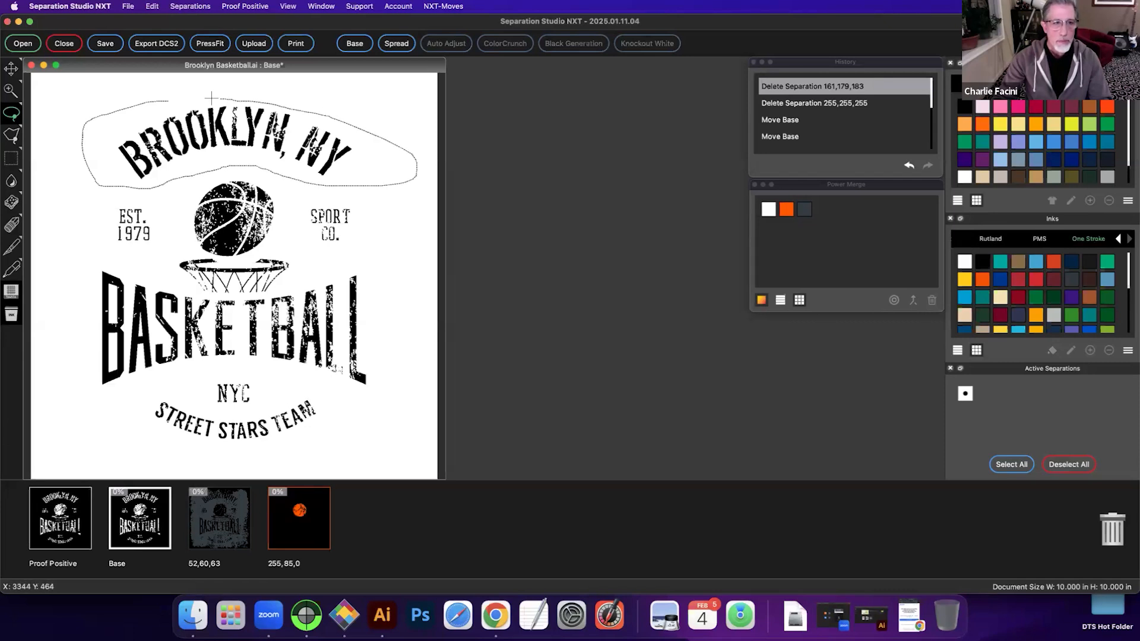
pyautogui.press('Delete')
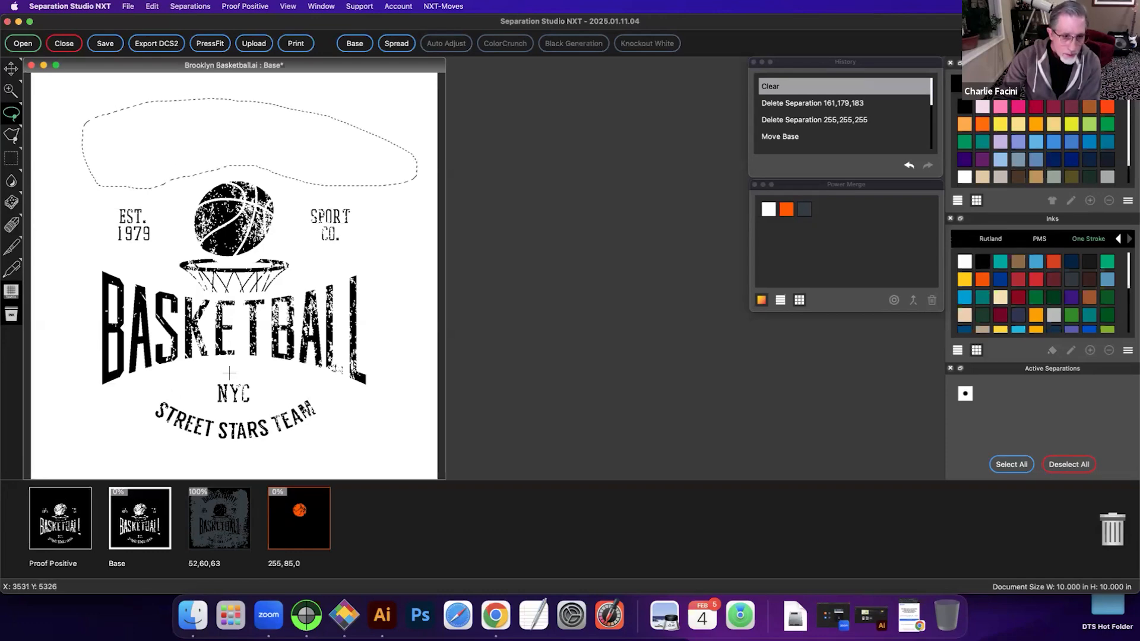
pyautogui.click(81, 514)
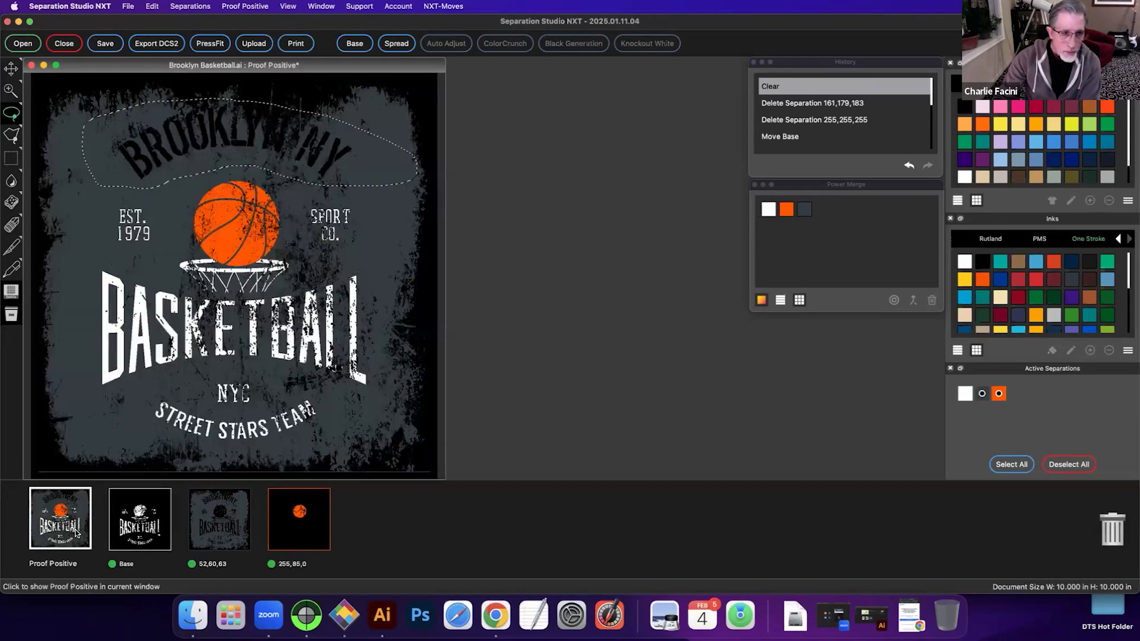
pyautogui.press('super+d')
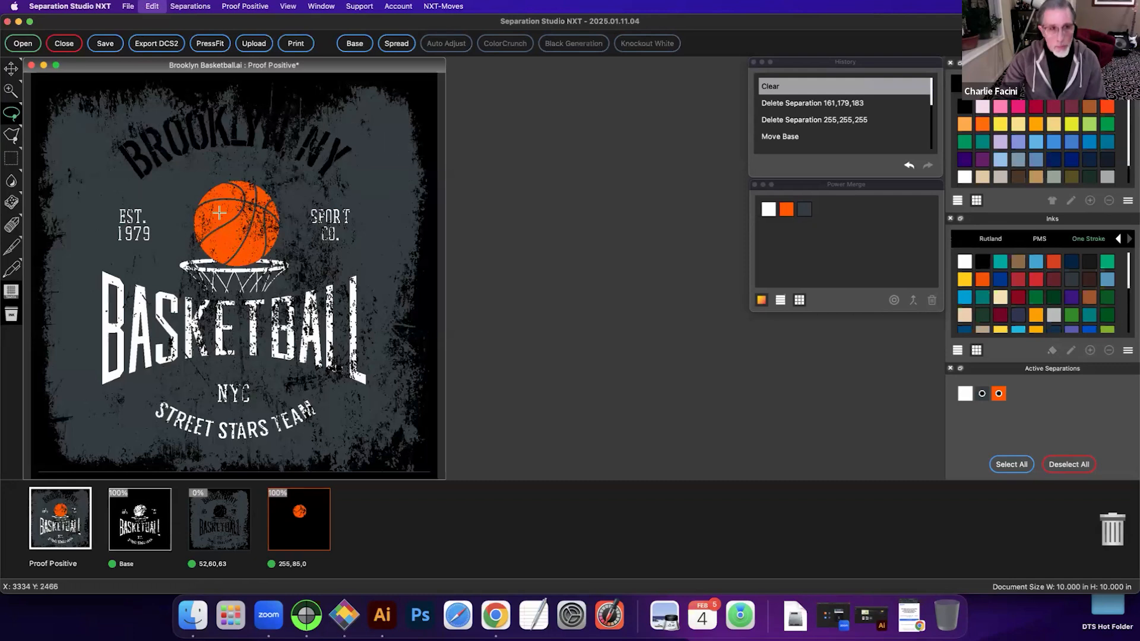
# Step: Make Base the only active separation and clear the NYC, STREET STARS TEAM and BASKETBALL lettering from it
pyautogui.click(970, 397)
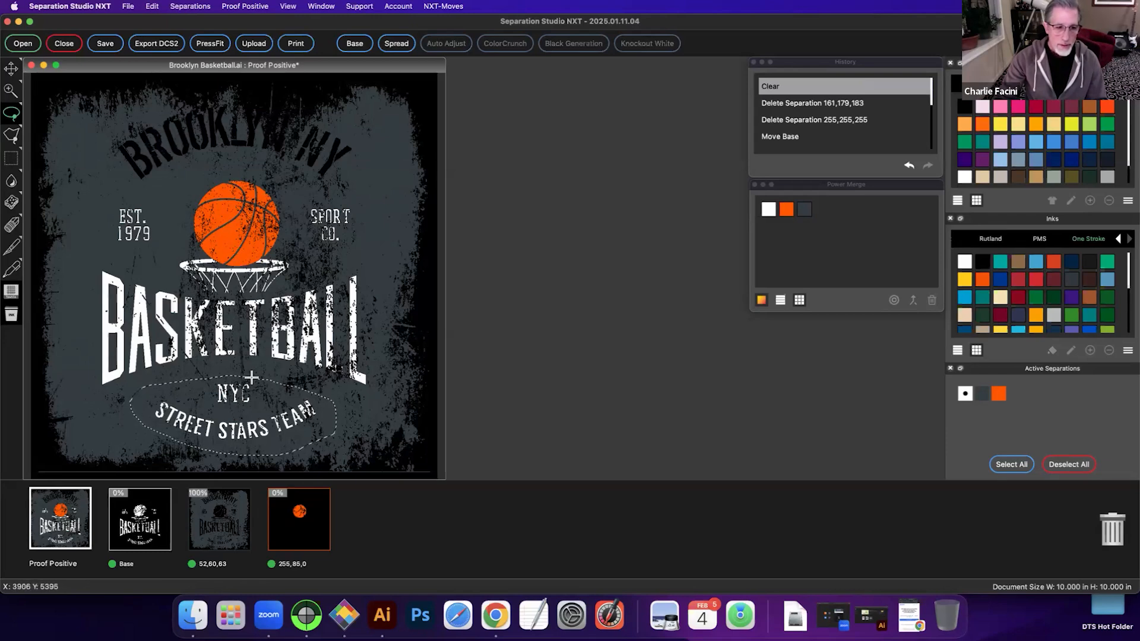
pyautogui.press('Delete')
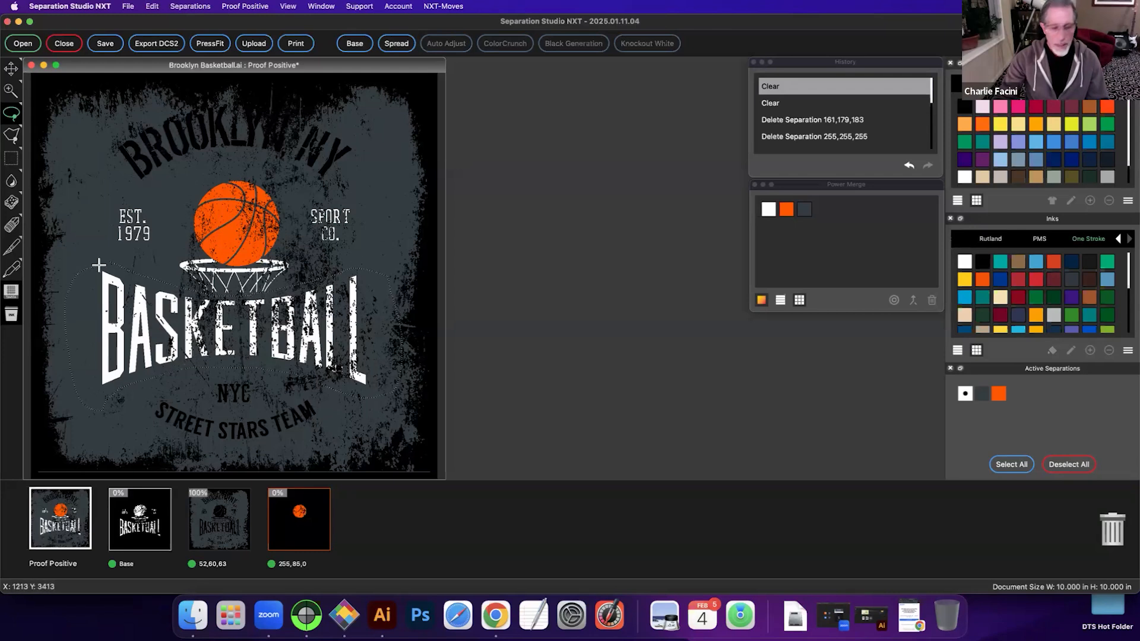
pyautogui.press('Delete')
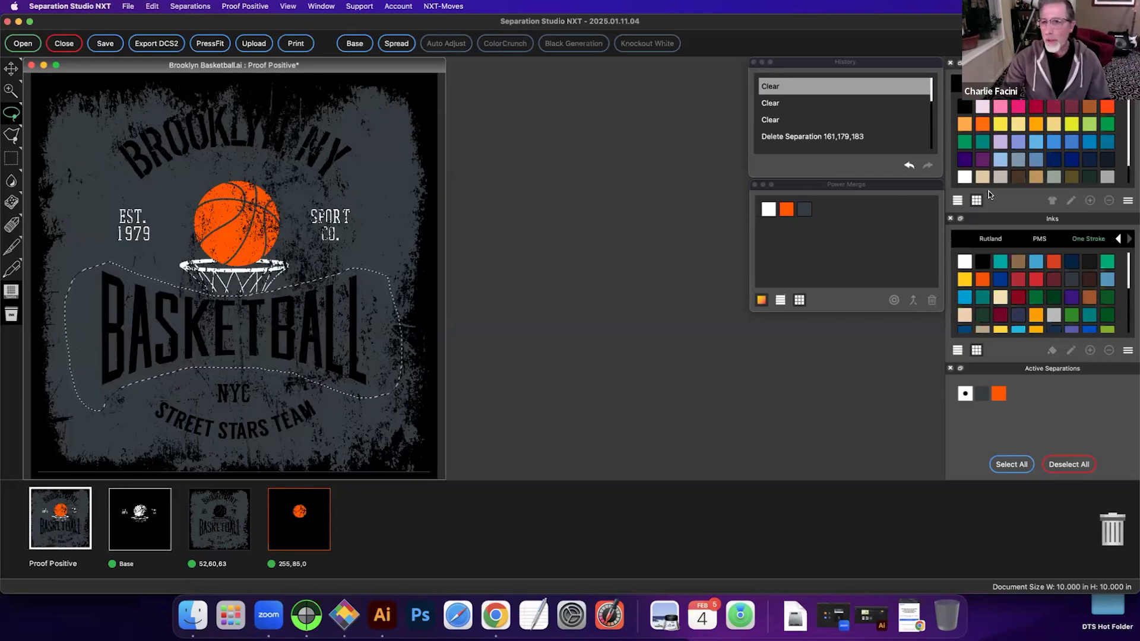
# Step: Change the ground color to medium gray and deselect the lasso selection
pyautogui.scroll(-1, 1000, 155)
pyautogui.click(966, 174)
pyautogui.click(346, 319)
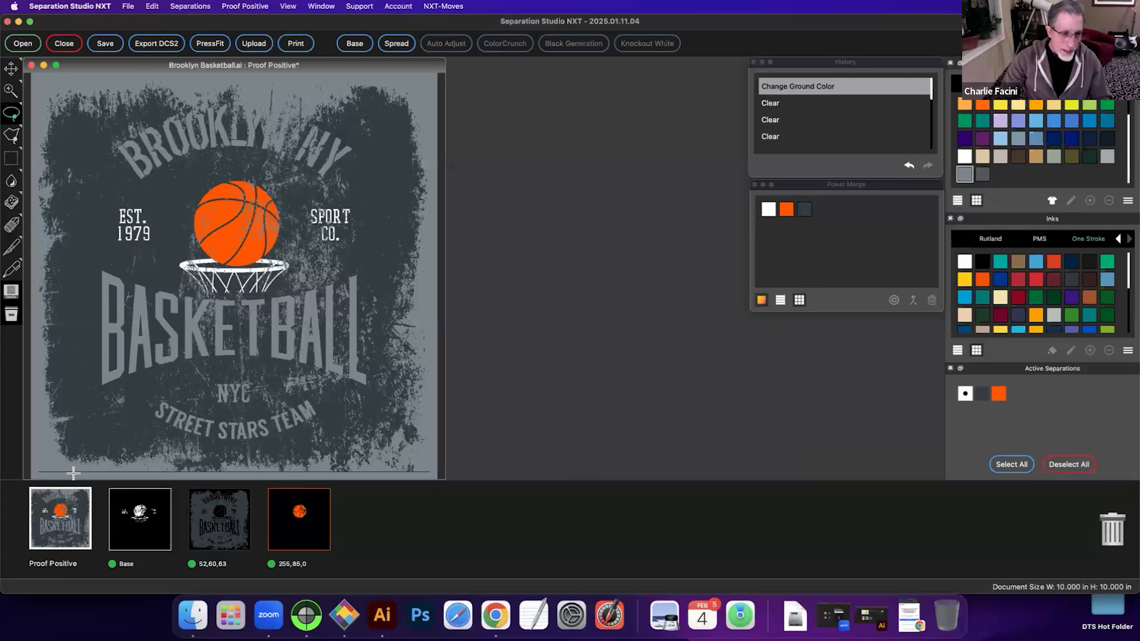
# Step: Clear both ends of the thin line beneath the artwork from the 52,60,63 separation with rectangular selections
pyautogui.click(15, 165)
pyautogui.moveTo(37, 468); pyautogui.dragTo(165, 476)
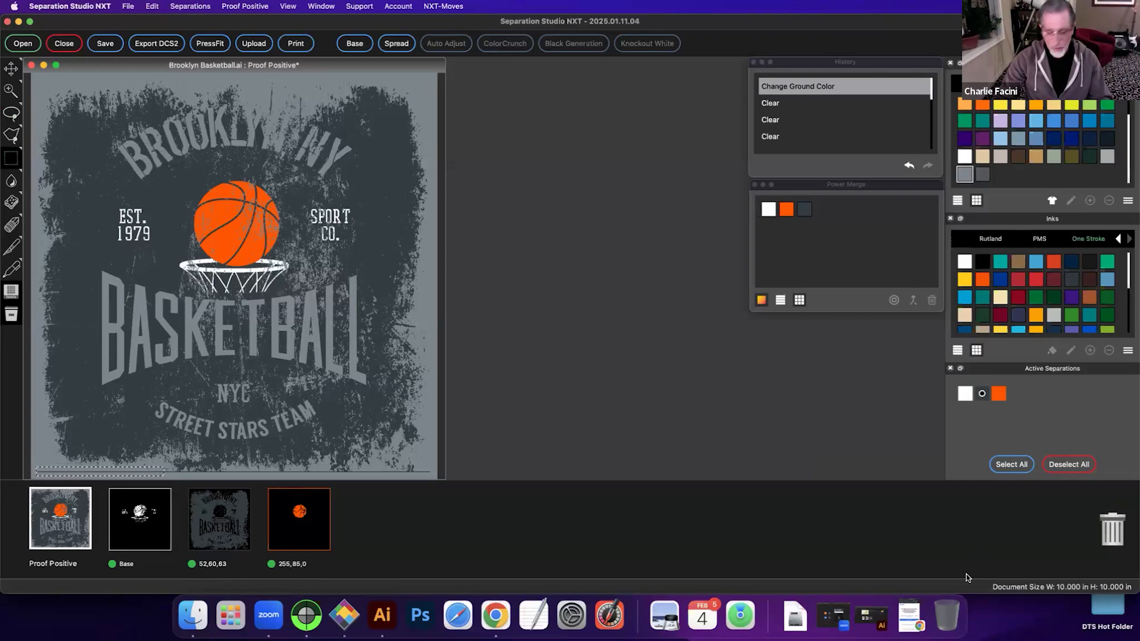
pyautogui.press('Delete')
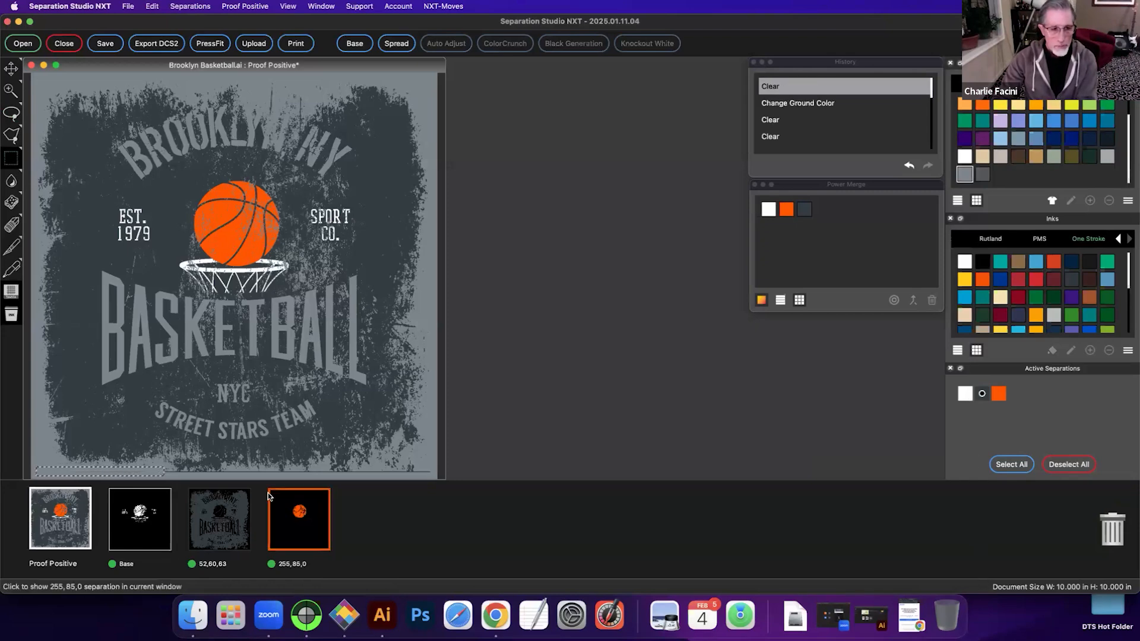
pyautogui.moveTo(253, 476); pyautogui.dragTo(435, 474)
pyautogui.press('Delete')
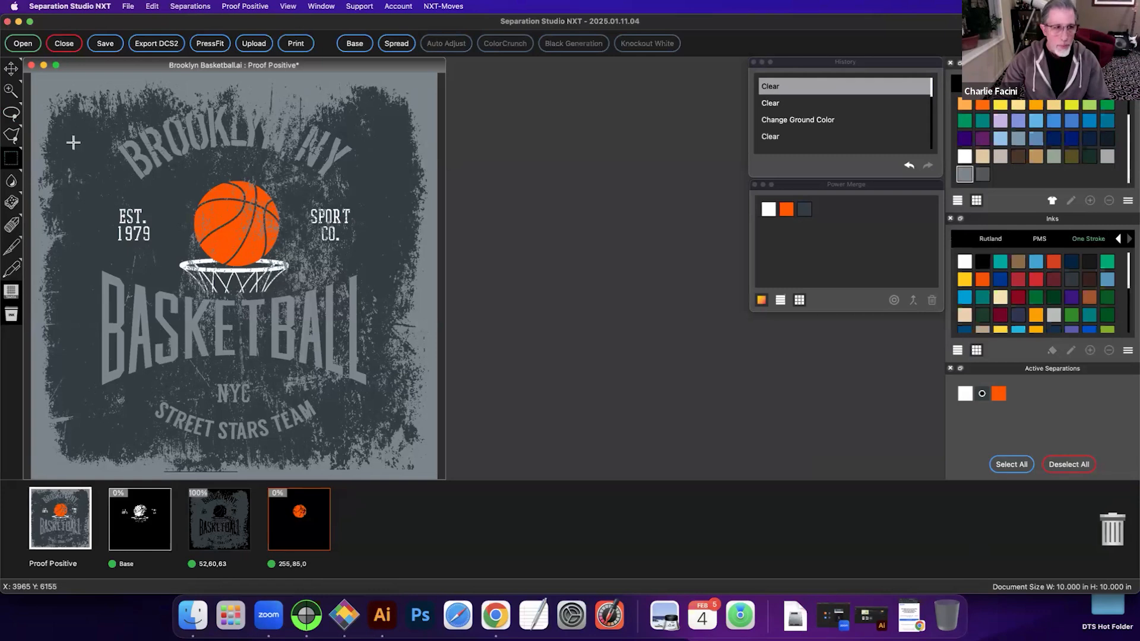
# Step: Clear the remaining middle part of the thin line from 52,60,63 with polygonal lasso selections
pyautogui.click(11, 135)
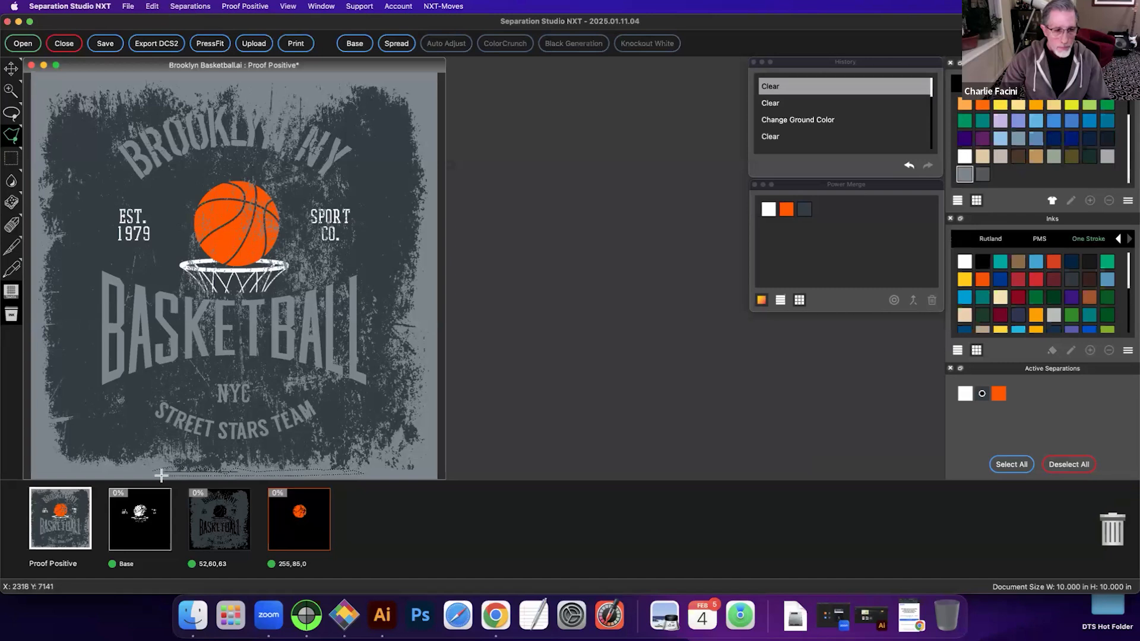
pyautogui.press('Delete')
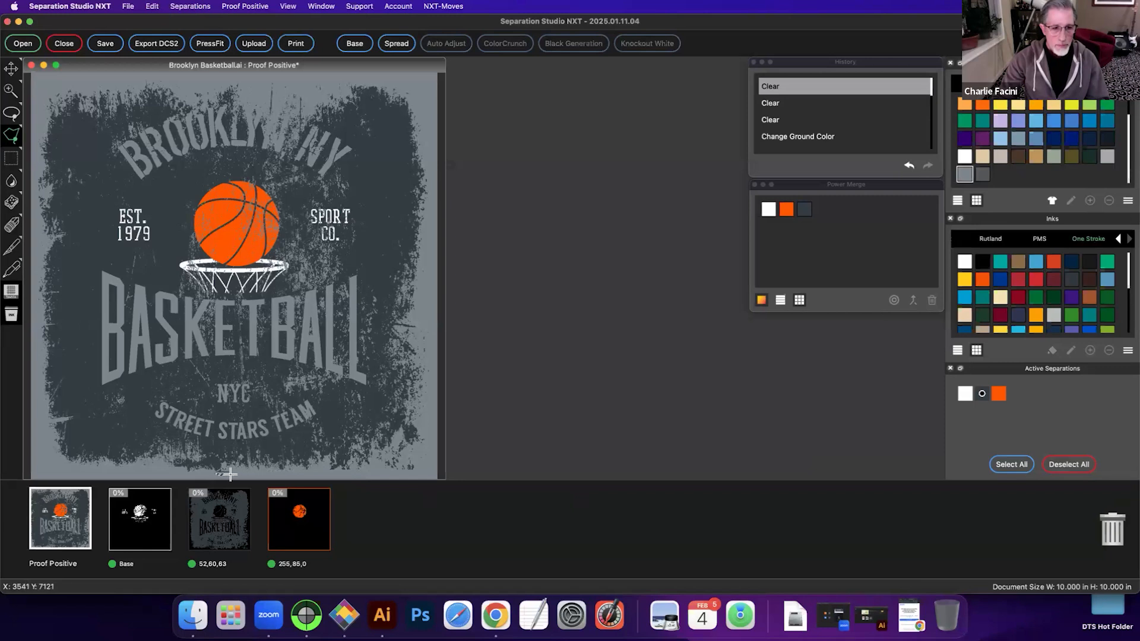
pyautogui.press('Delete')
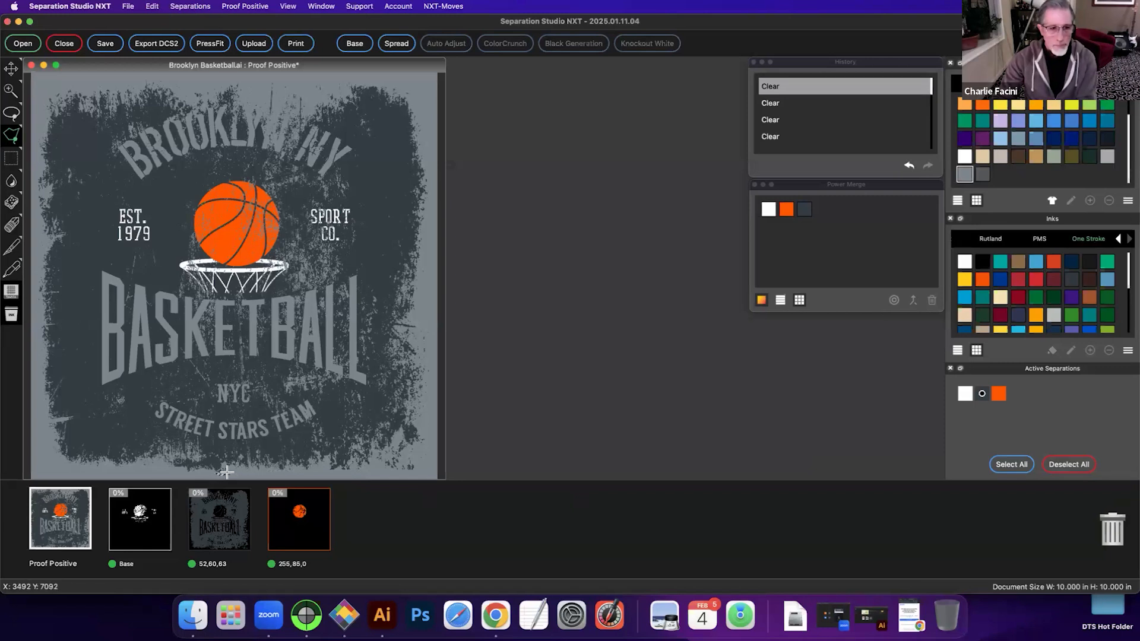
# Step: Close the Brooklyn Basketball.ai document
pyautogui.click(12, 120)
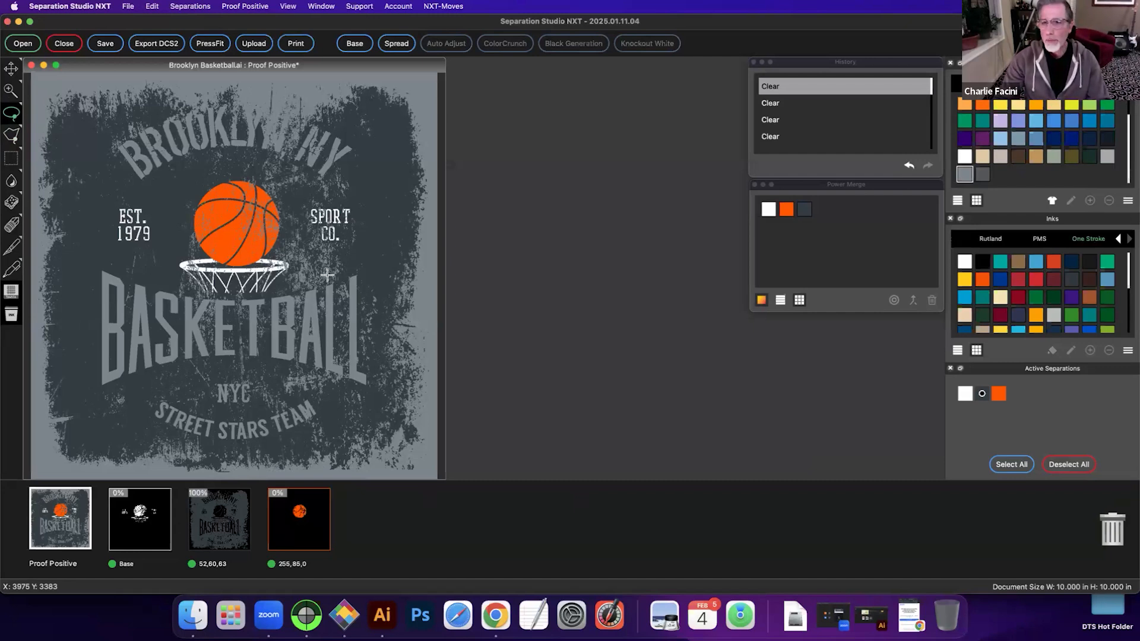
pyautogui.click(52, 40)
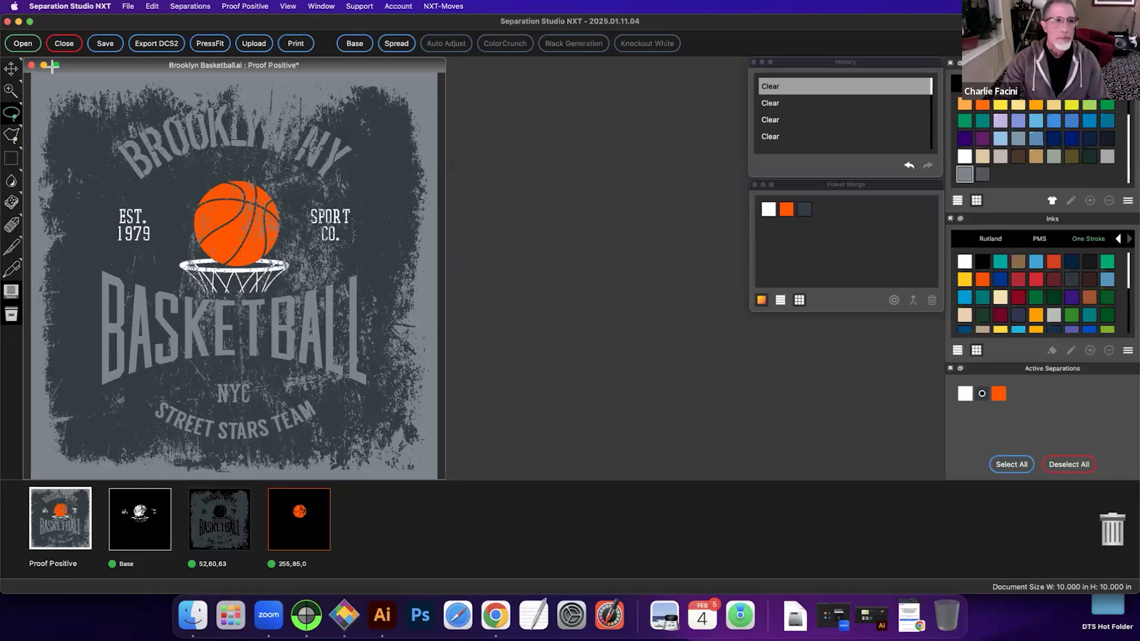
pyautogui.click(531, 307)
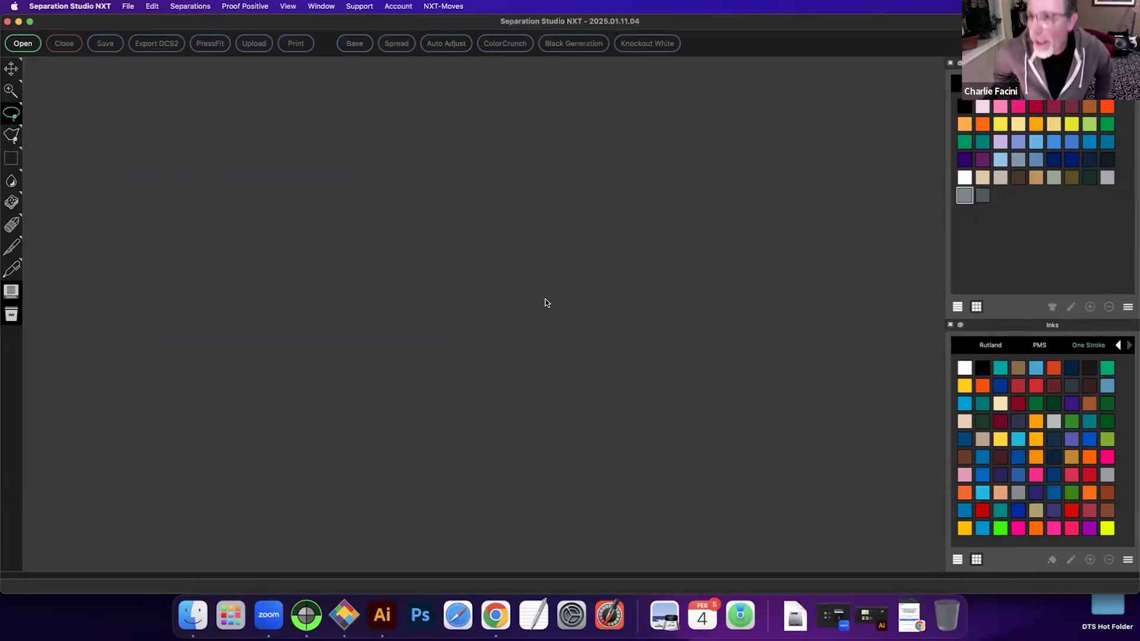
# Step: Open Pitstop BBQ.pdf and merge its two 0,0,0 separations
pyautogui.click(126, 5)
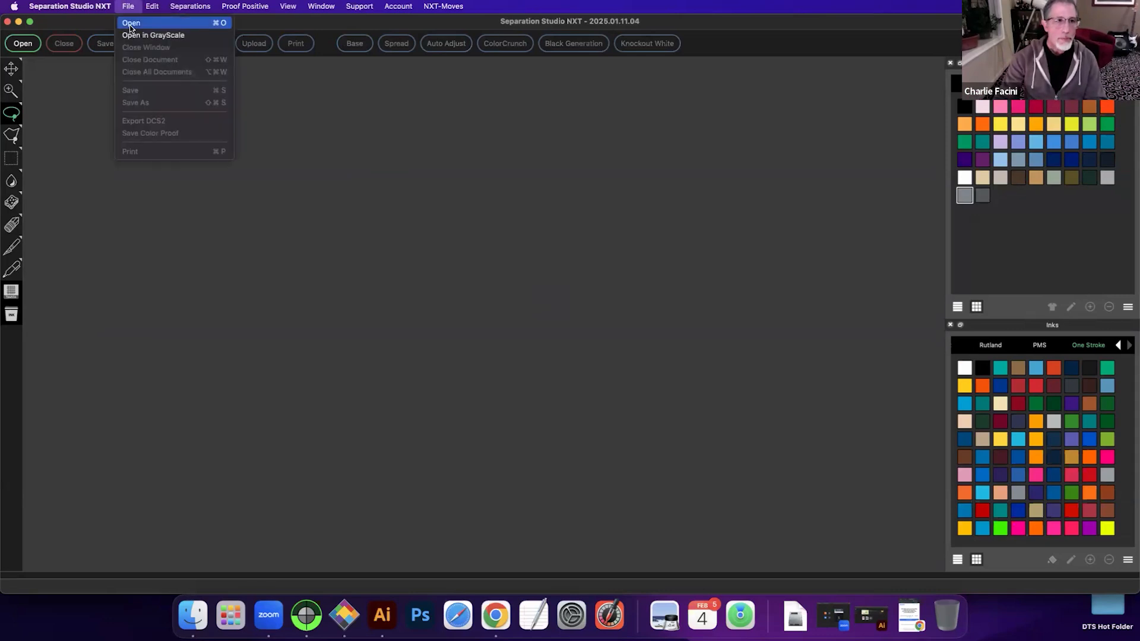
pyautogui.click(131, 24)
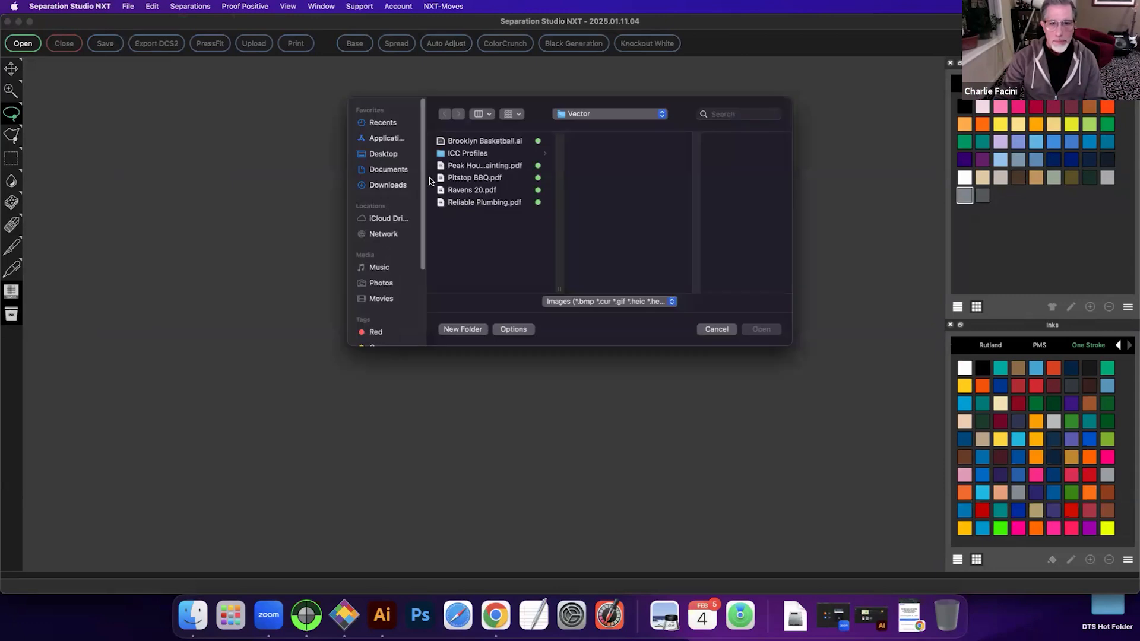
pyautogui.click(482, 176)
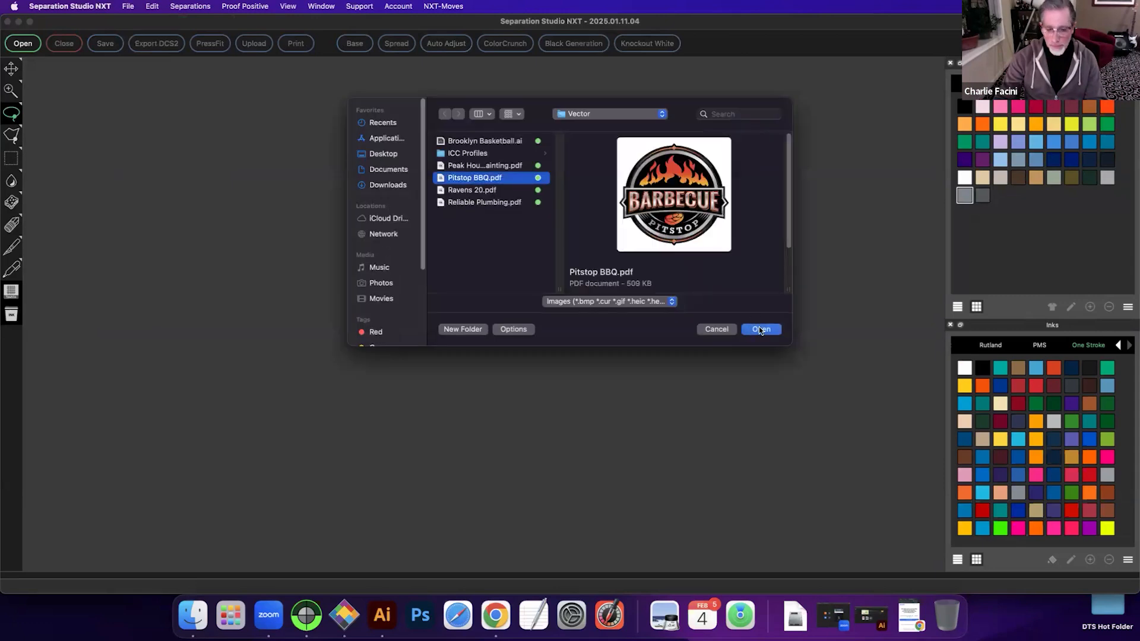
pyautogui.click(751, 330)
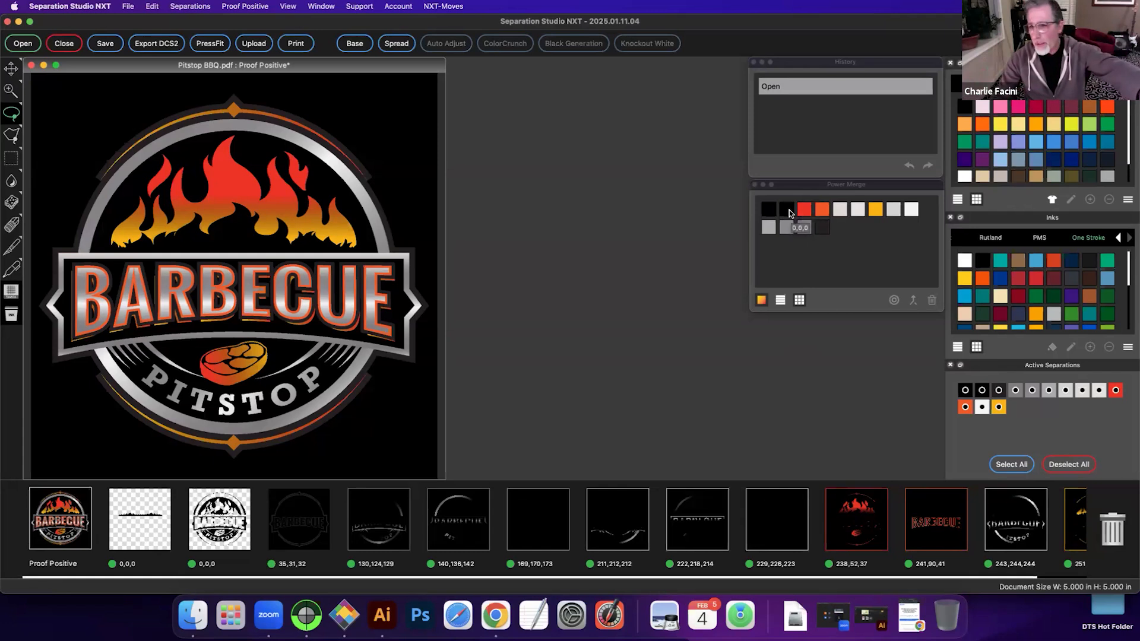
pyautogui.moveTo(789, 211); pyautogui.dragTo(768, 214)
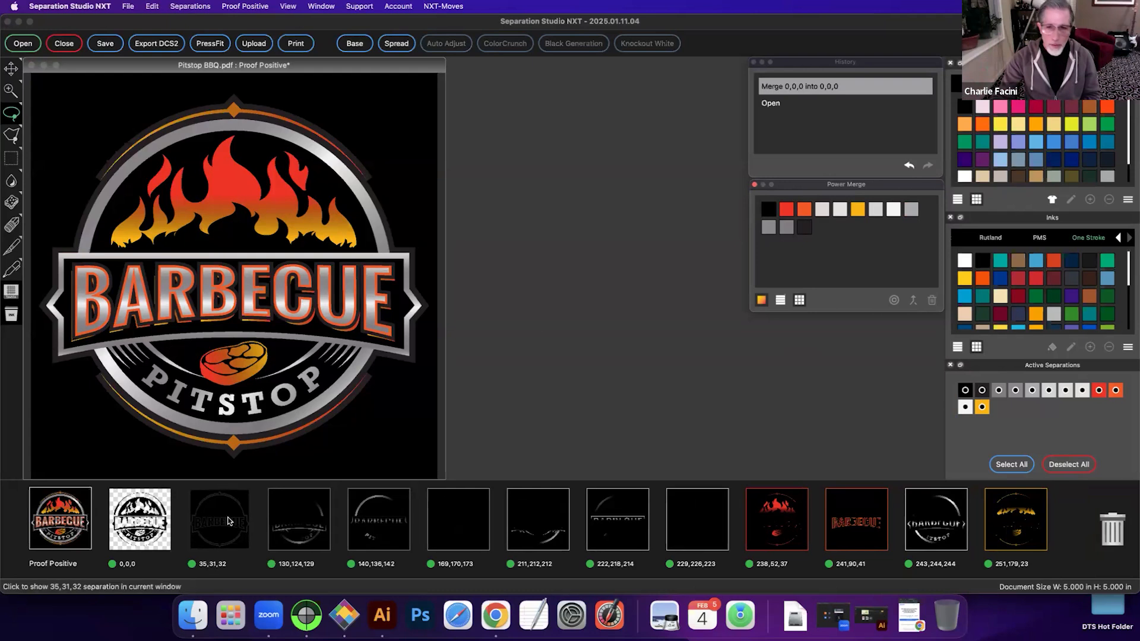
# Step: Merge separation 35,31,32 into 0,0,0 and separation 241,90,41 into 238,52,37 using the Power Merge list view
pyautogui.click(780, 300)
pyautogui.moveTo(940, 308); pyautogui.dragTo(947, 462)
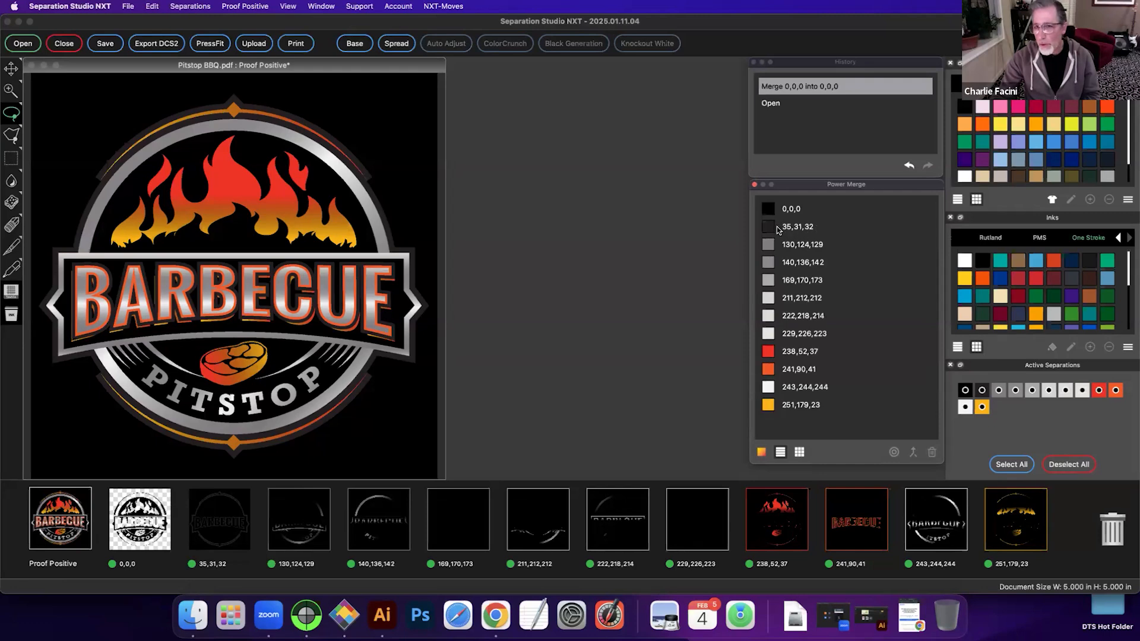
pyautogui.moveTo(768, 229); pyautogui.dragTo(769, 211)
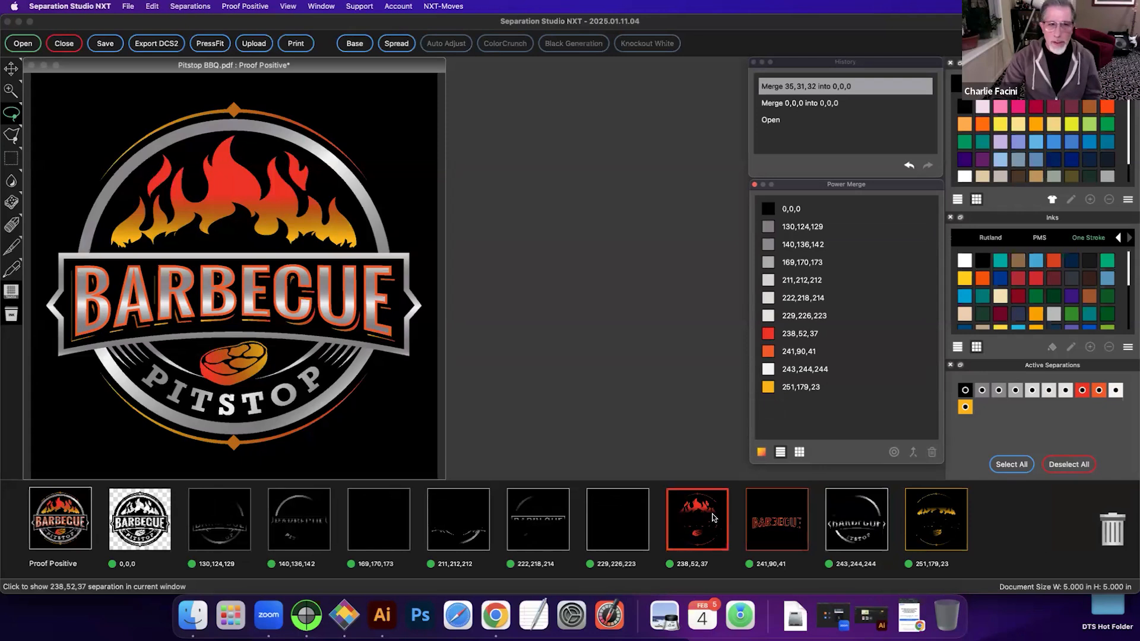
pyautogui.click(767, 354)
pyautogui.click(768, 336)
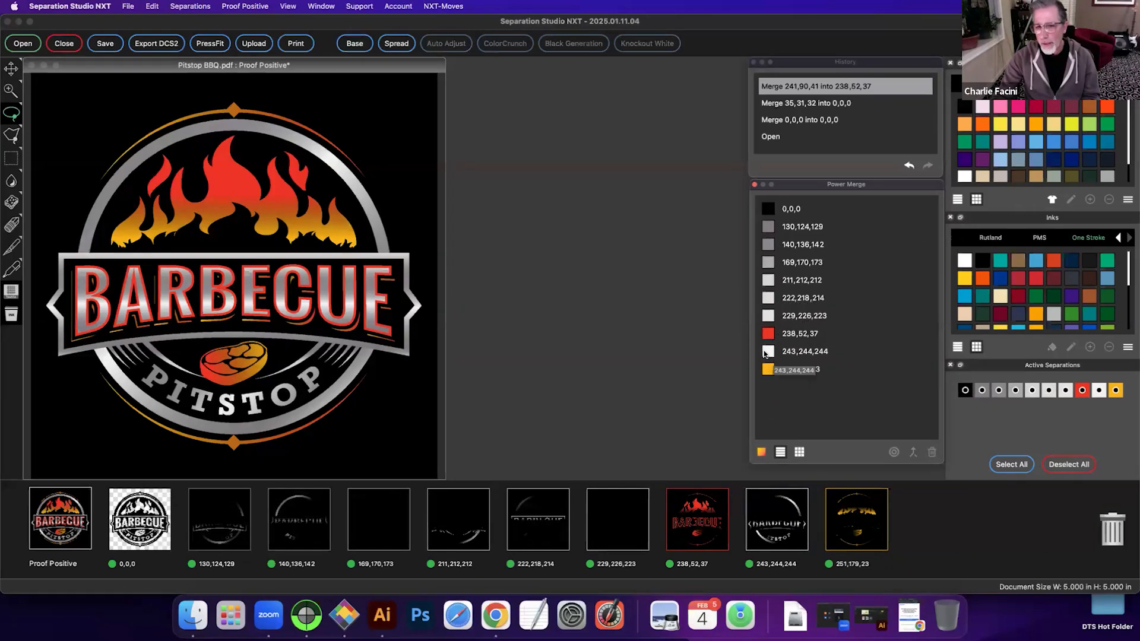
# Step: Set 243,244,244 as the merge target and merge the 211,212,212, 222,218,214 and 229,226,223 separations into it
pyautogui.click(766, 352)
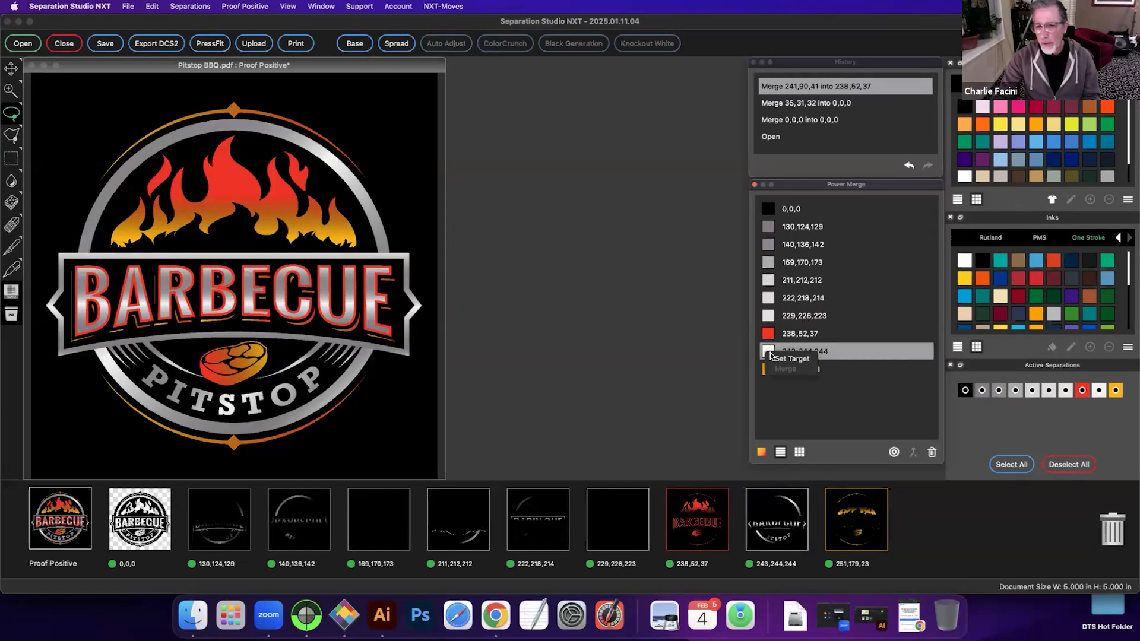
pyautogui.click(770, 319)
pyautogui.keyDown('shift'); pyautogui.click(769, 297); pyautogui.keyUp('shift')
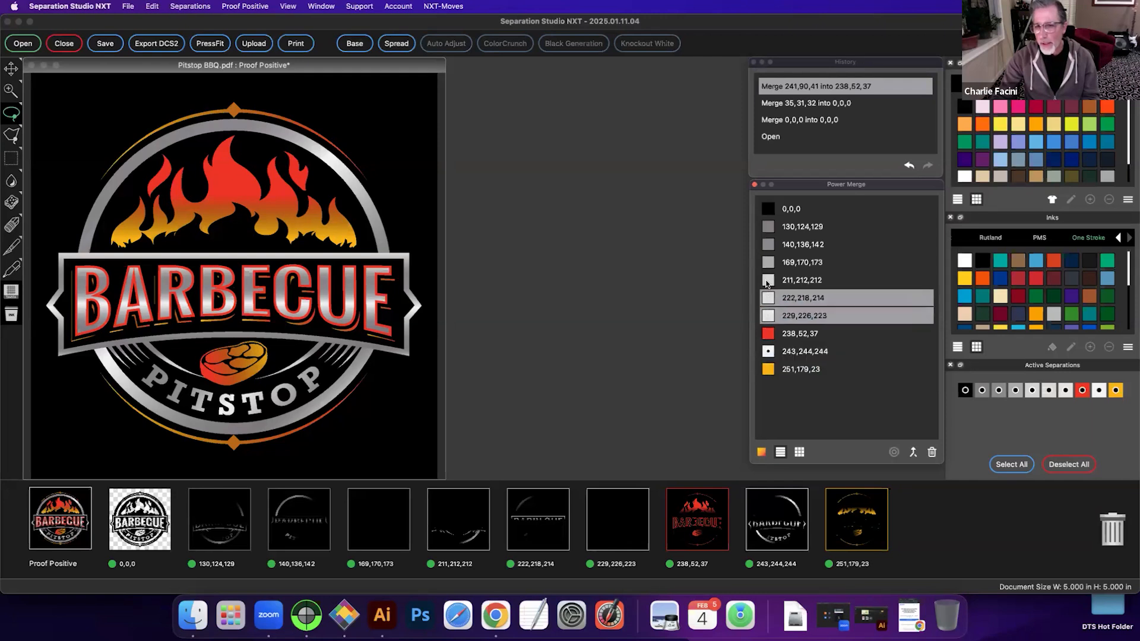
pyautogui.keyDown('shift'); pyautogui.click(766, 283); pyautogui.keyUp('shift')
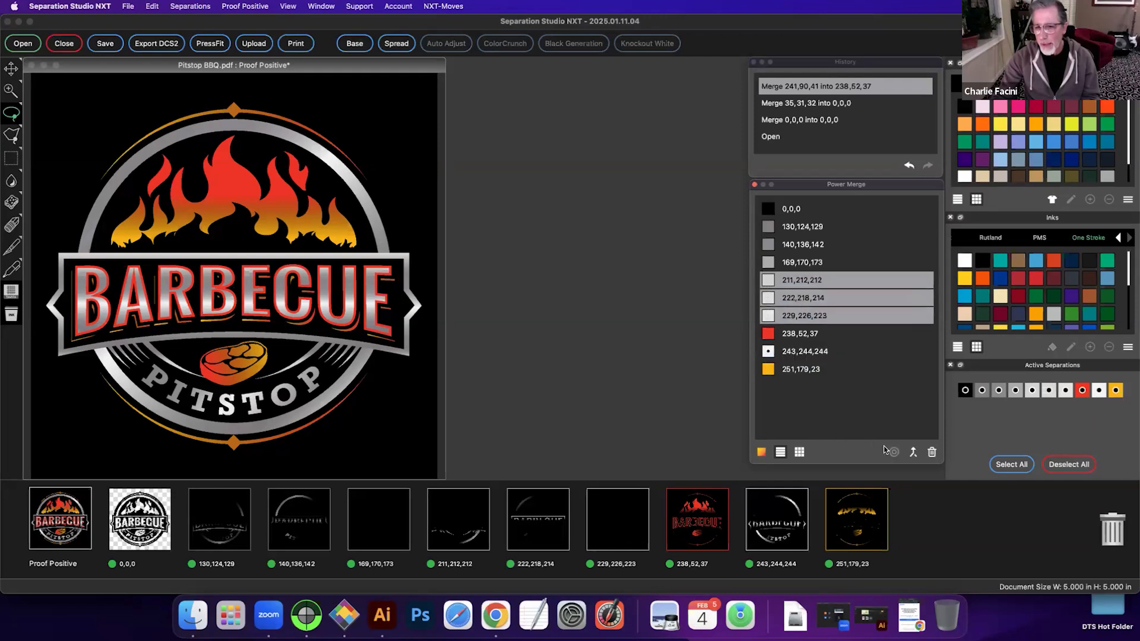
pyautogui.click(914, 453)
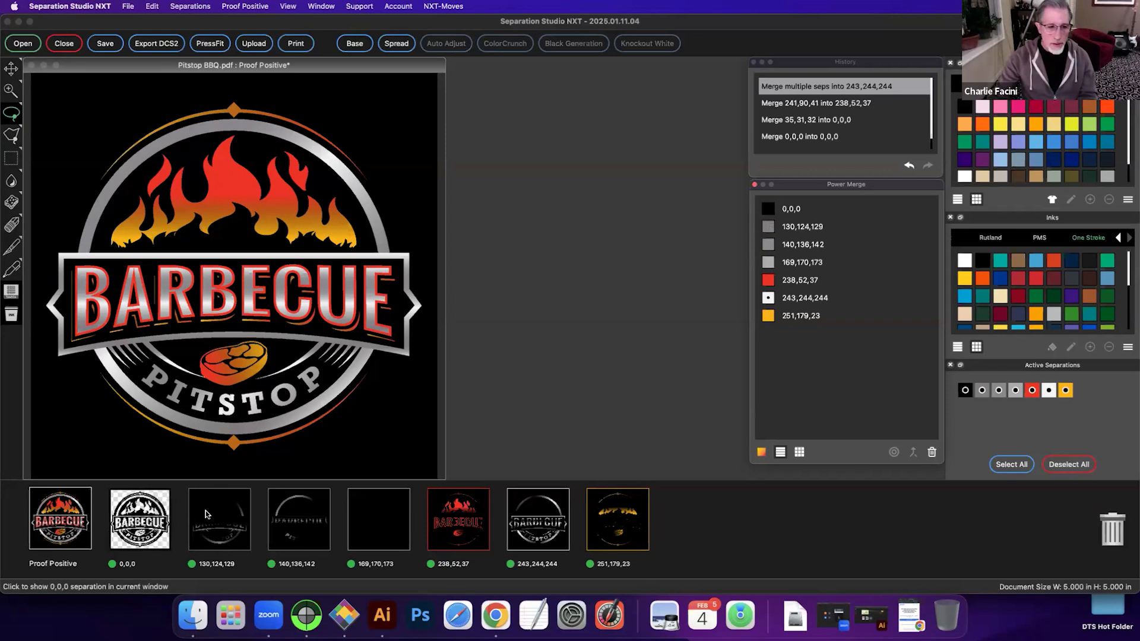
# Step: Examine the 130,124,129, 140,136,142, 238,52,37 and 243,244,244 separations individually, and return to the Proof Positive composite
pyautogui.click(220, 519)
pyautogui.rightClick(285, 209)
pyautogui.click(351, 218)
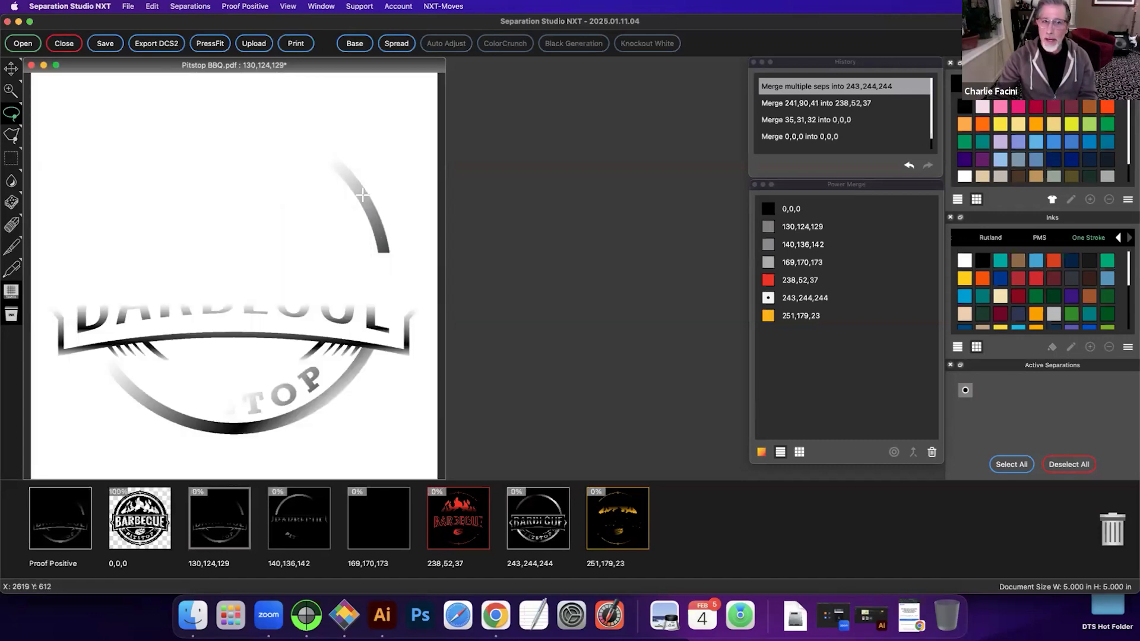
pyautogui.click(299, 518)
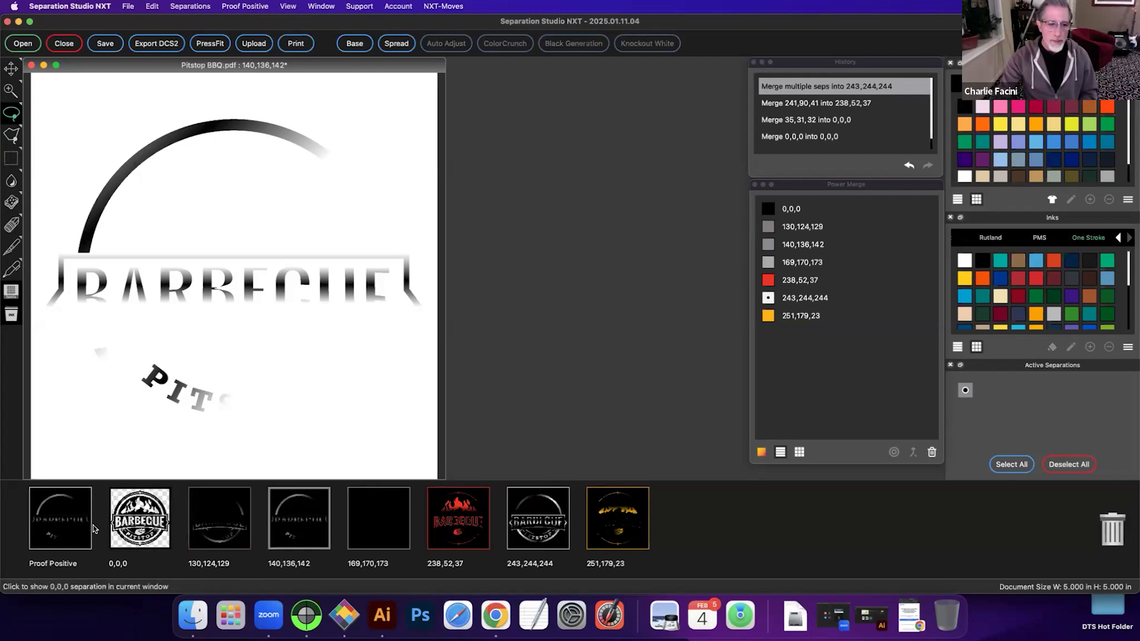
pyautogui.click(475, 516)
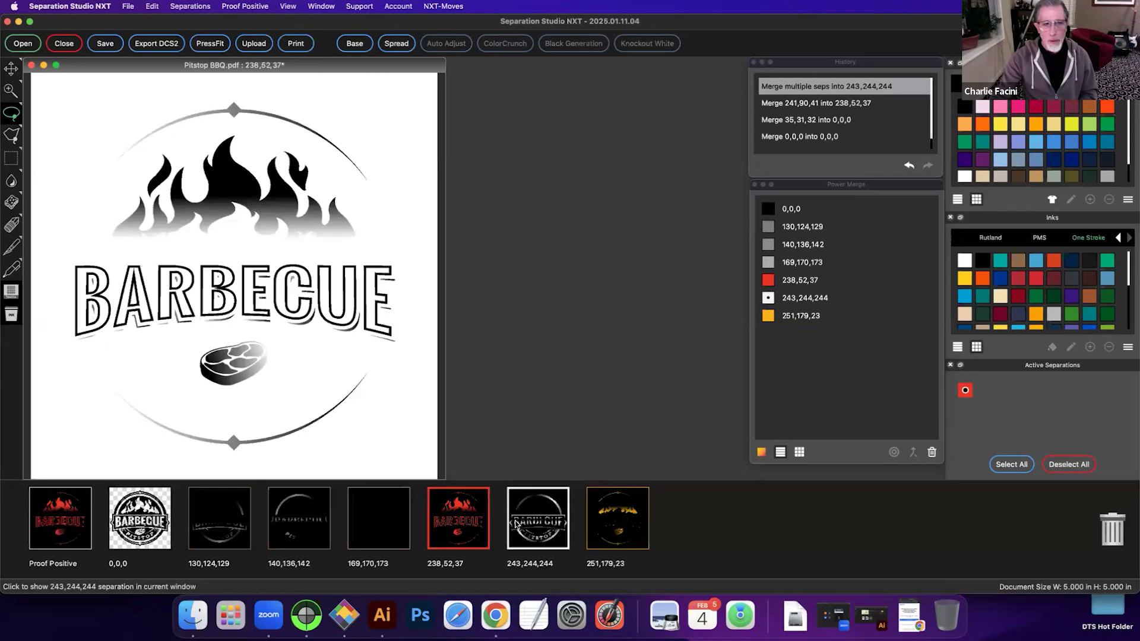
pyautogui.click(552, 525)
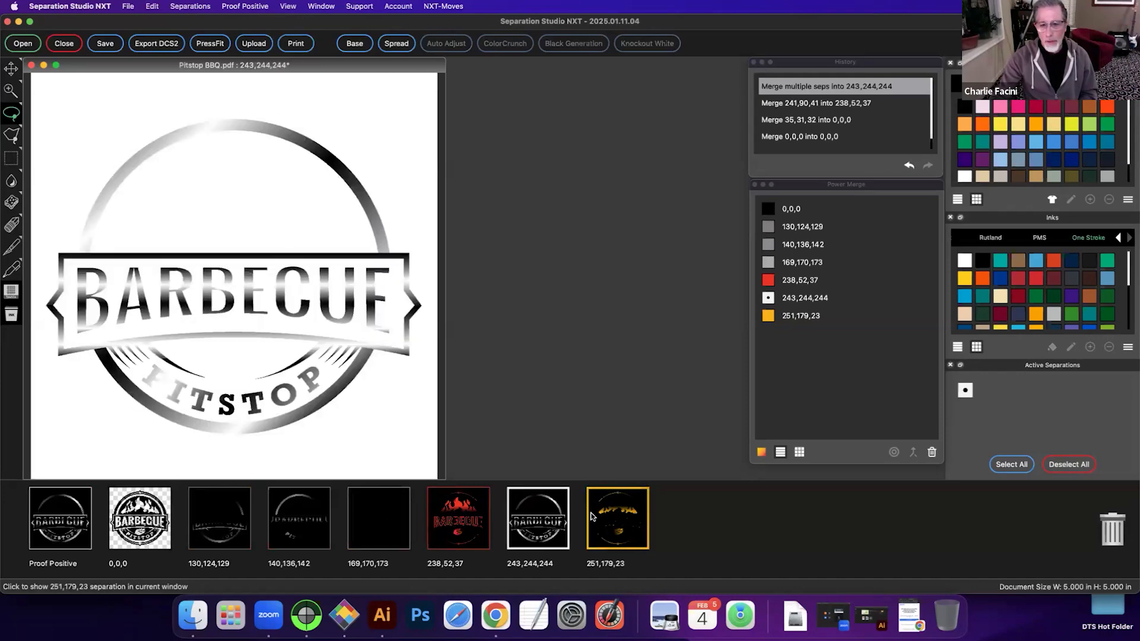
pyautogui.click(51, 506)
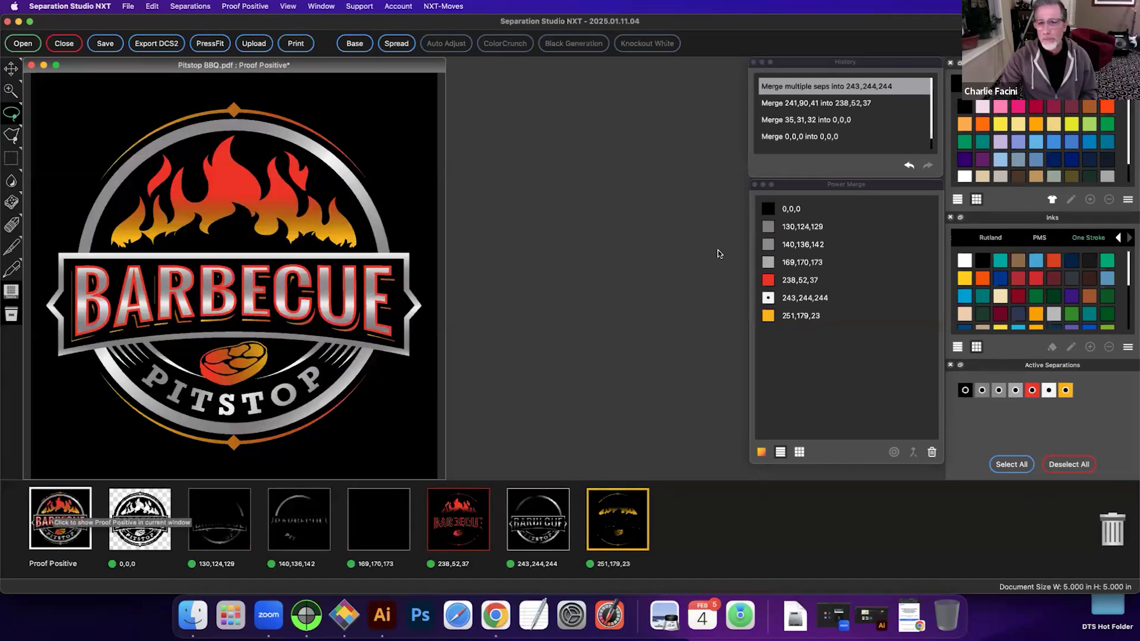
# Step: Merge the 130,124,129 and 140,136,142 gray separations into 169,170,173
pyautogui.click(767, 229)
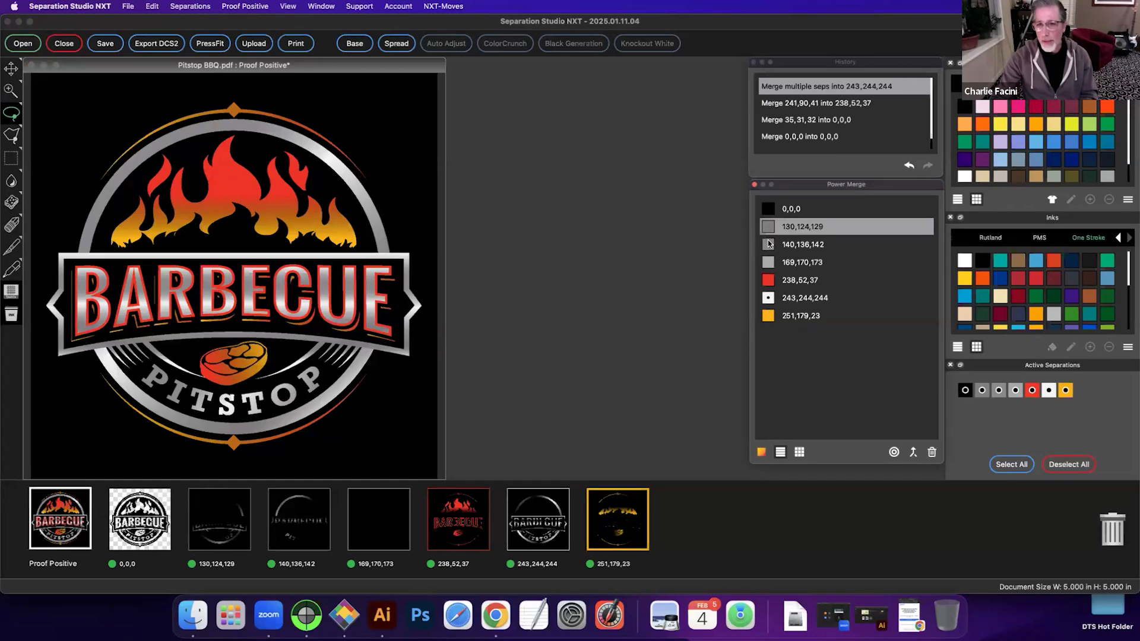
pyautogui.keyDown('shift'); pyautogui.click(769, 244); pyautogui.keyUp('shift')
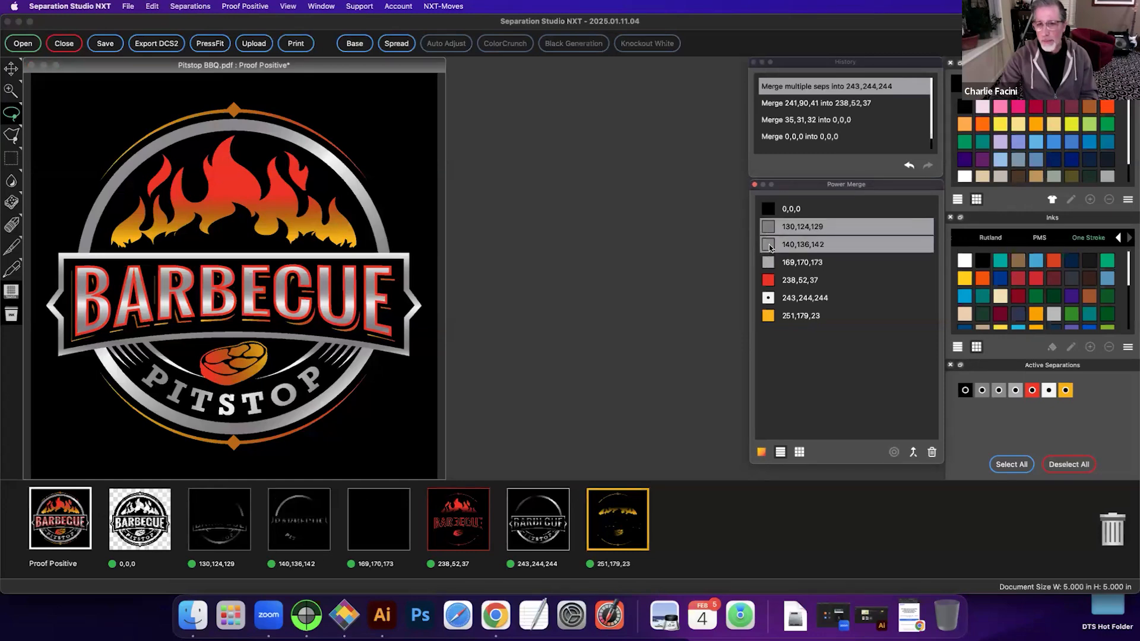
pyautogui.keyDown('shift'); pyautogui.click(770, 265); pyautogui.keyUp('shift')
pyautogui.moveTo(769, 265); pyautogui.dragTo(769, 264)
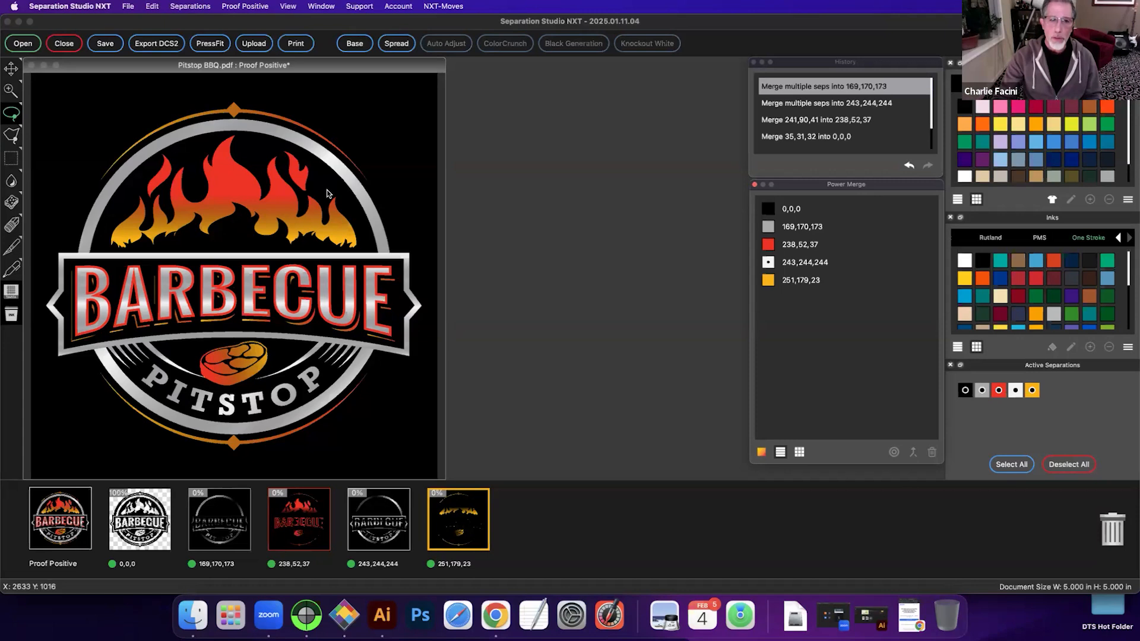
# Step: Examine the 238,52,37, 243,244,244 and 251,179,23 separations and view the Base Properties without creating a base
pyautogui.click(295, 517)
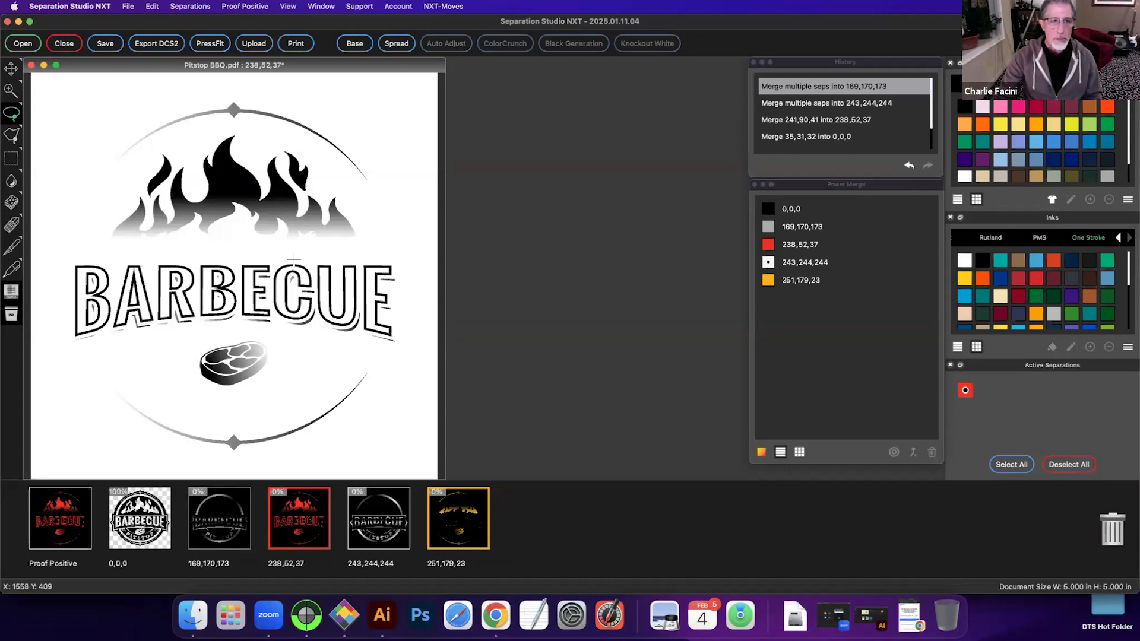
pyautogui.click(379, 518)
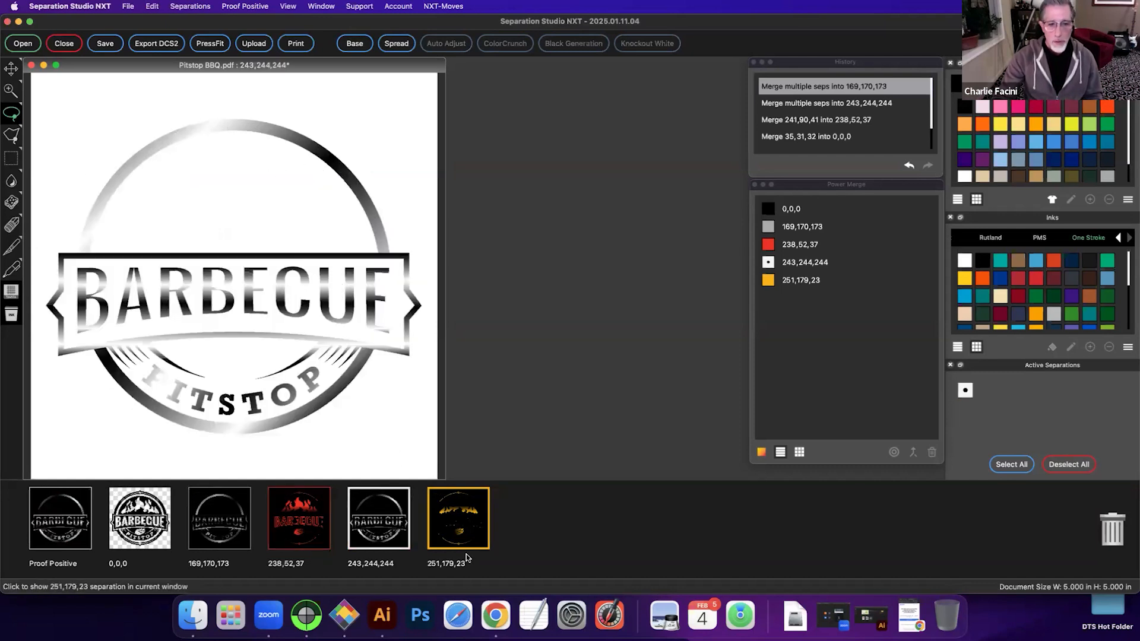
pyautogui.click(452, 512)
pyautogui.click(313, 523)
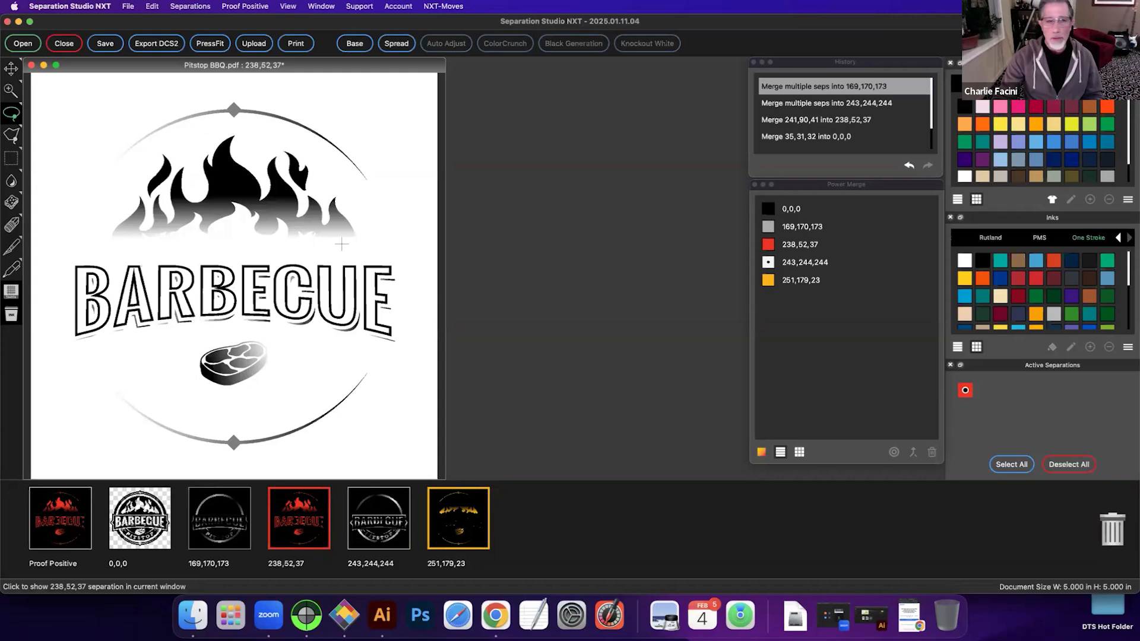
pyautogui.click(355, 45)
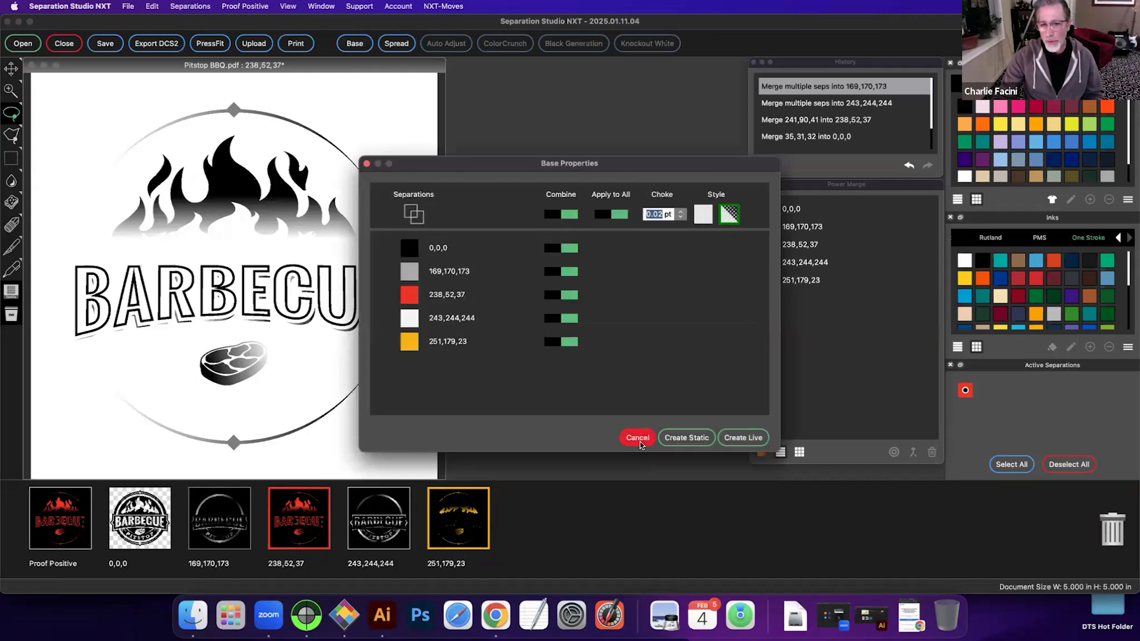
pyautogui.click(637, 438)
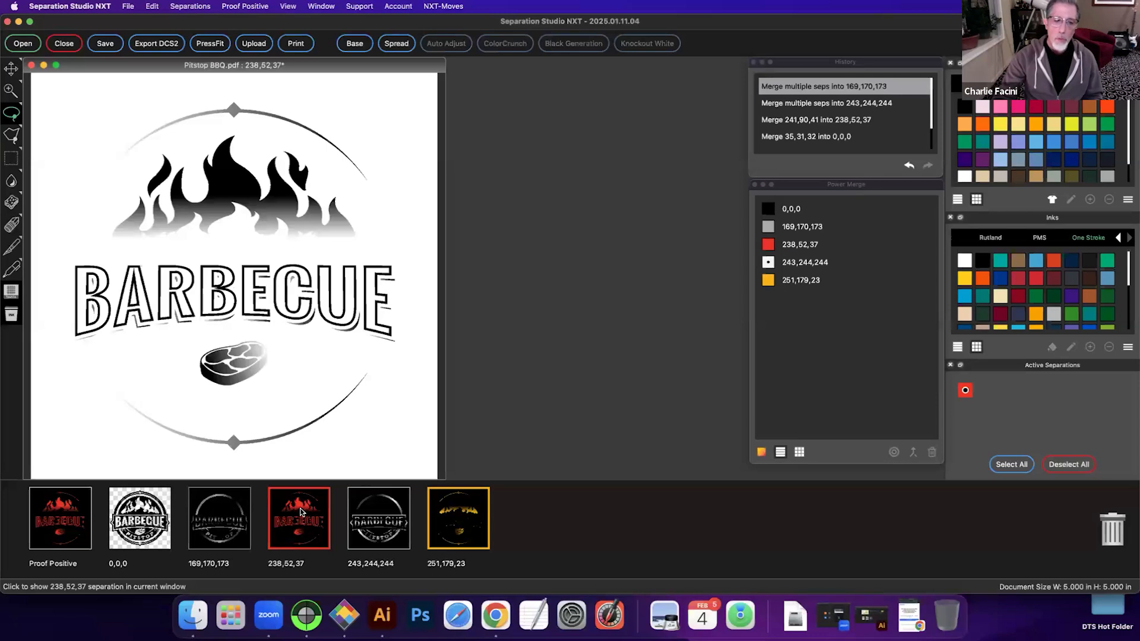
# Step: Convert the red 238,52,37 separation to solids and check it against the composite and the 251,179,23 separation
pyautogui.rightClick(301, 511)
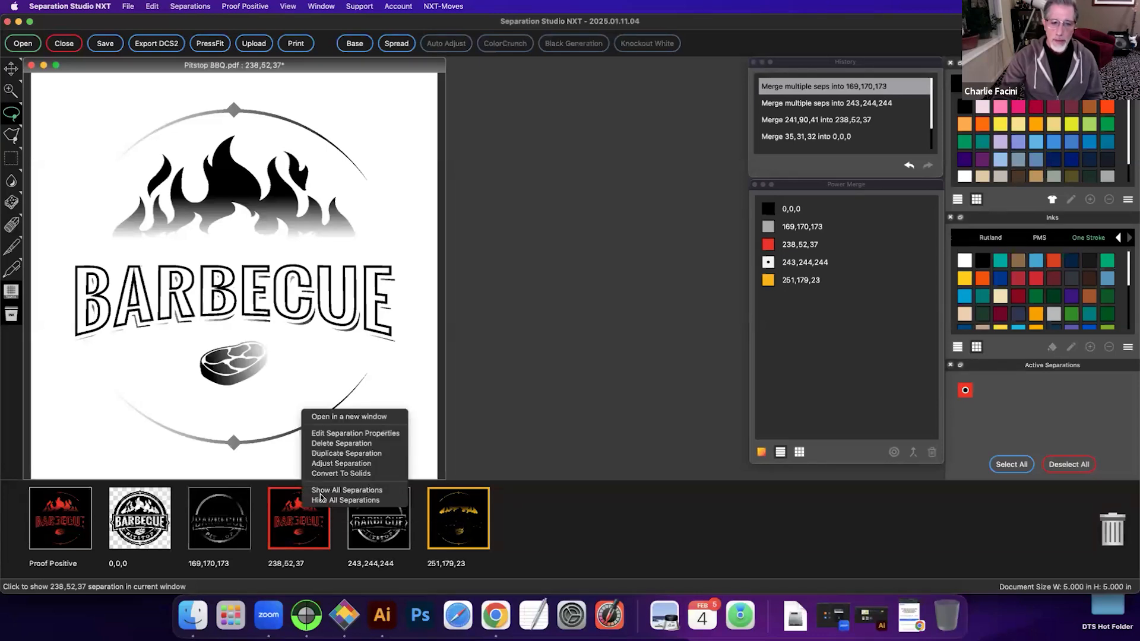
pyautogui.click(329, 473)
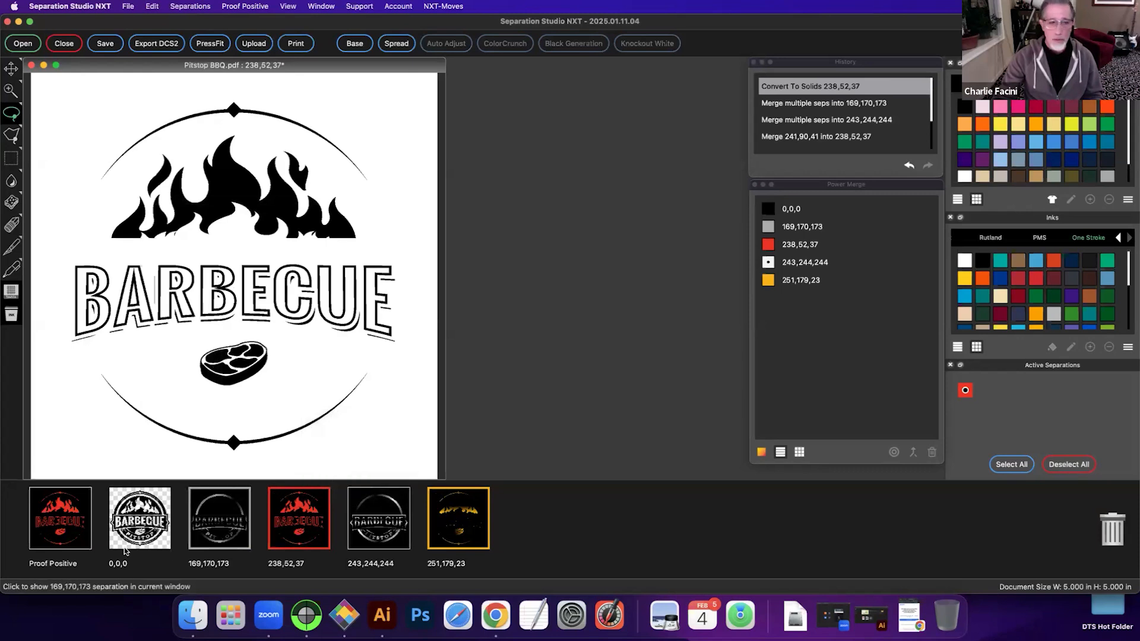
pyautogui.click(59, 524)
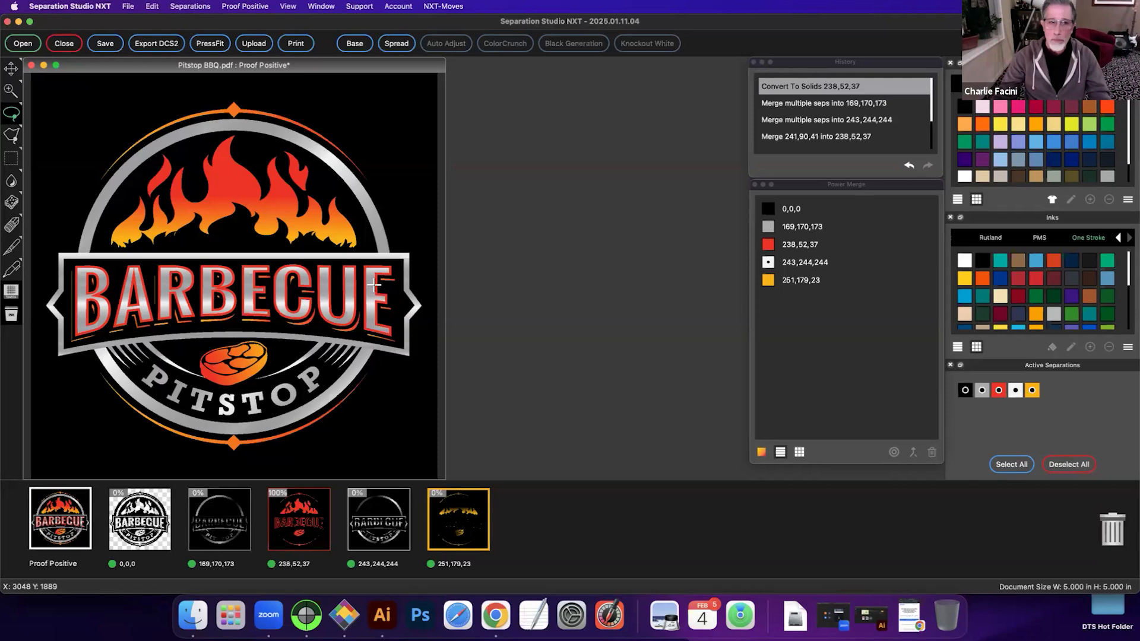
pyautogui.click(315, 528)
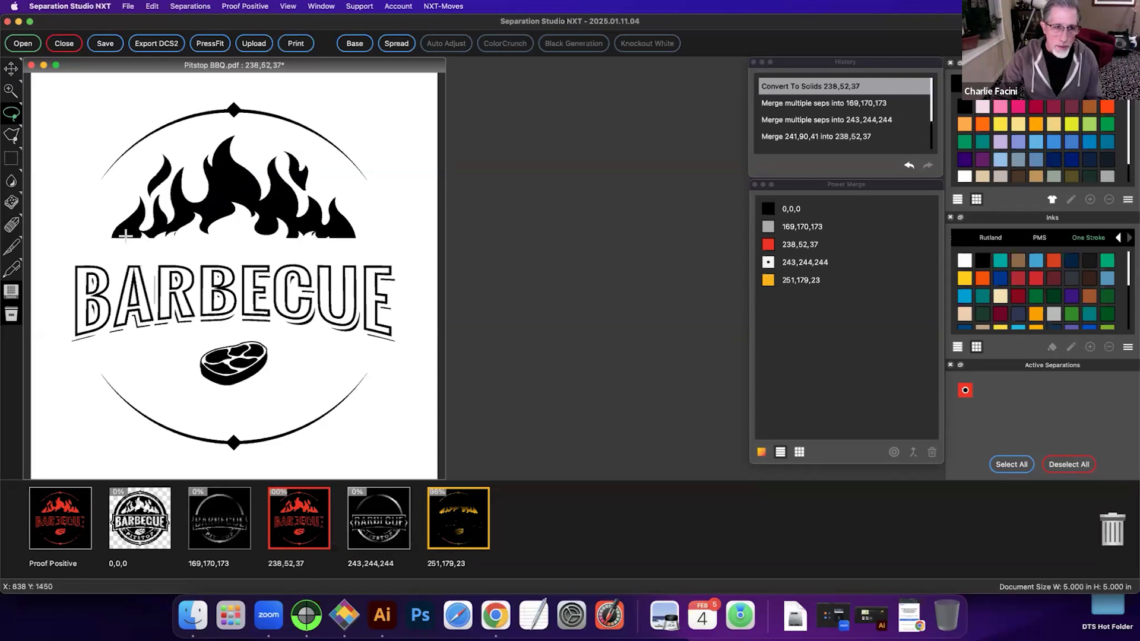
pyautogui.click(459, 518)
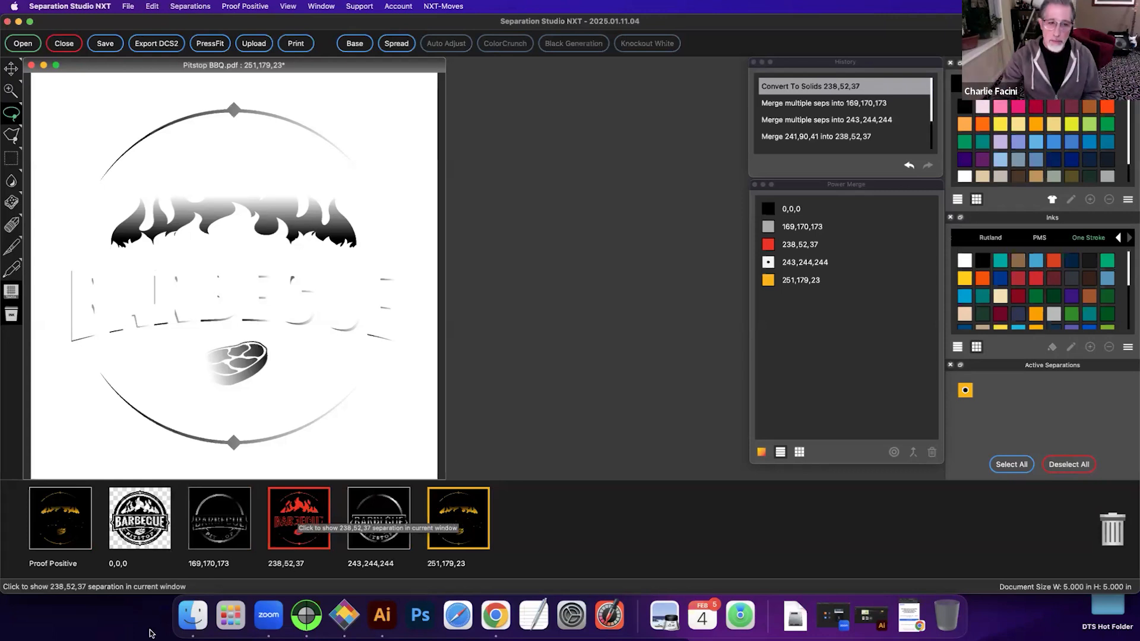
pyautogui.click(53, 530)
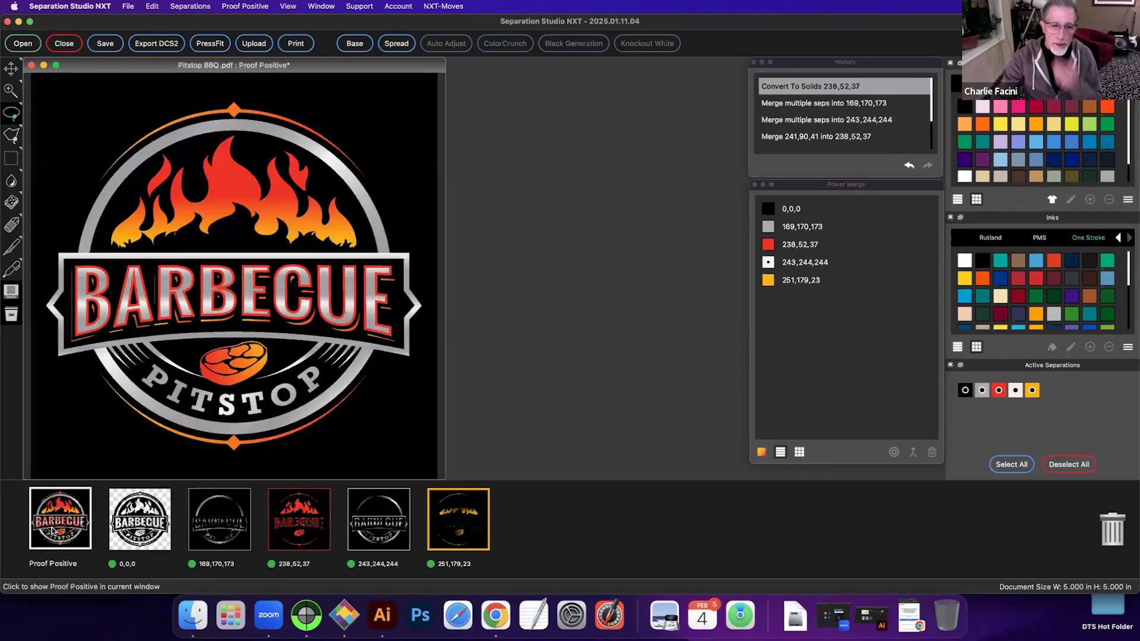
# Step: Duplicate the yellow 251,179,23 separation and display the copy
pyautogui.click(447, 528)
pyautogui.click(287, 524)
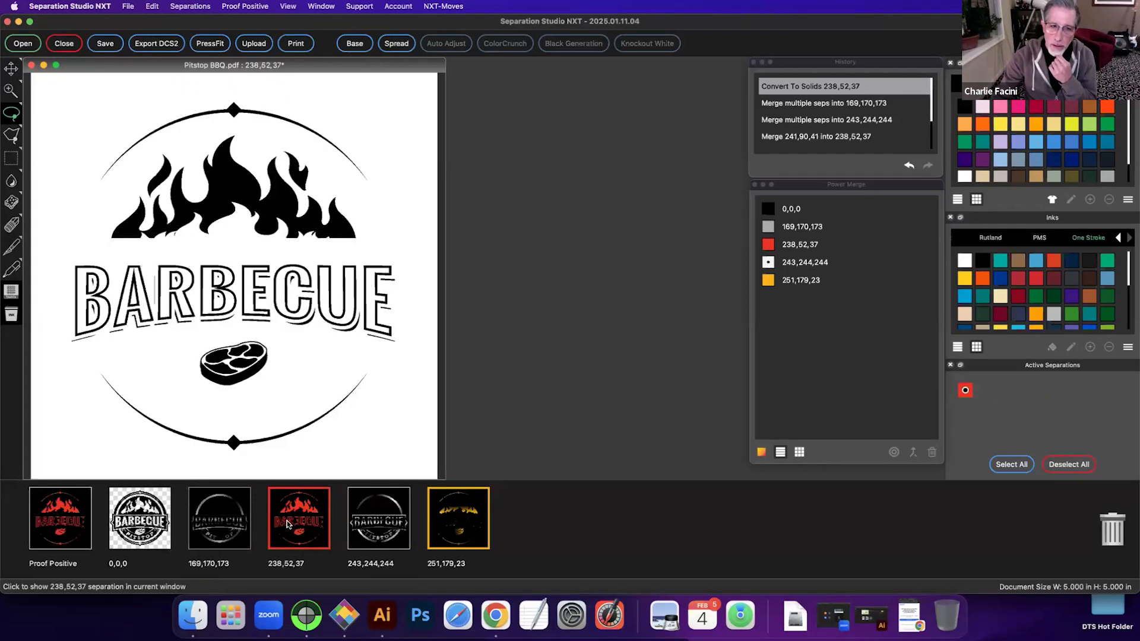
pyautogui.rightClick(461, 524)
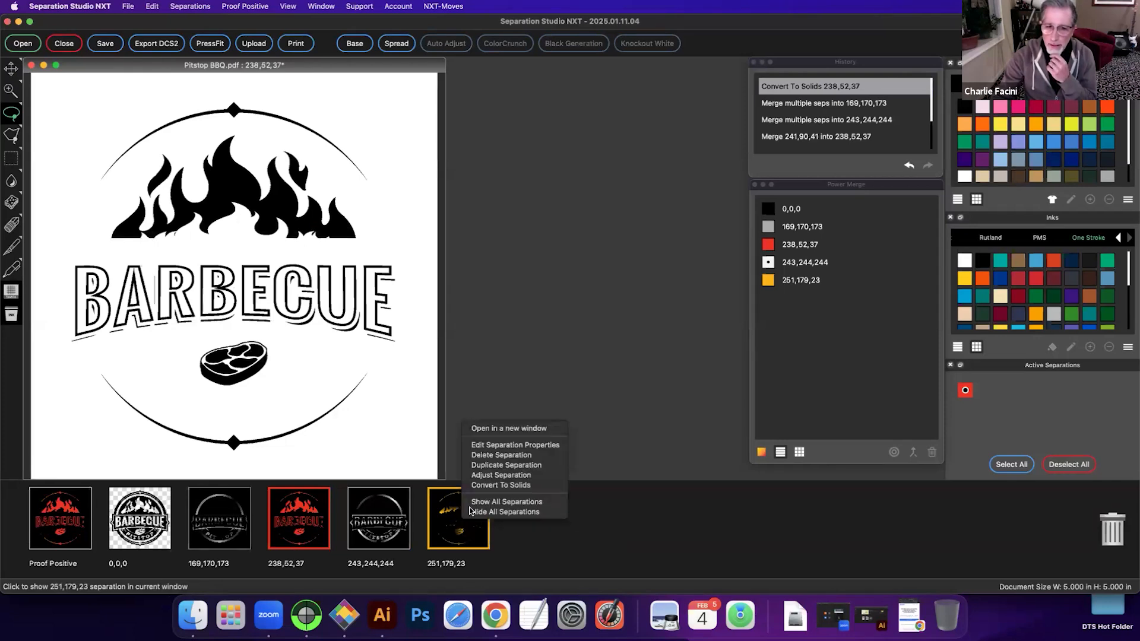
pyautogui.click(484, 467)
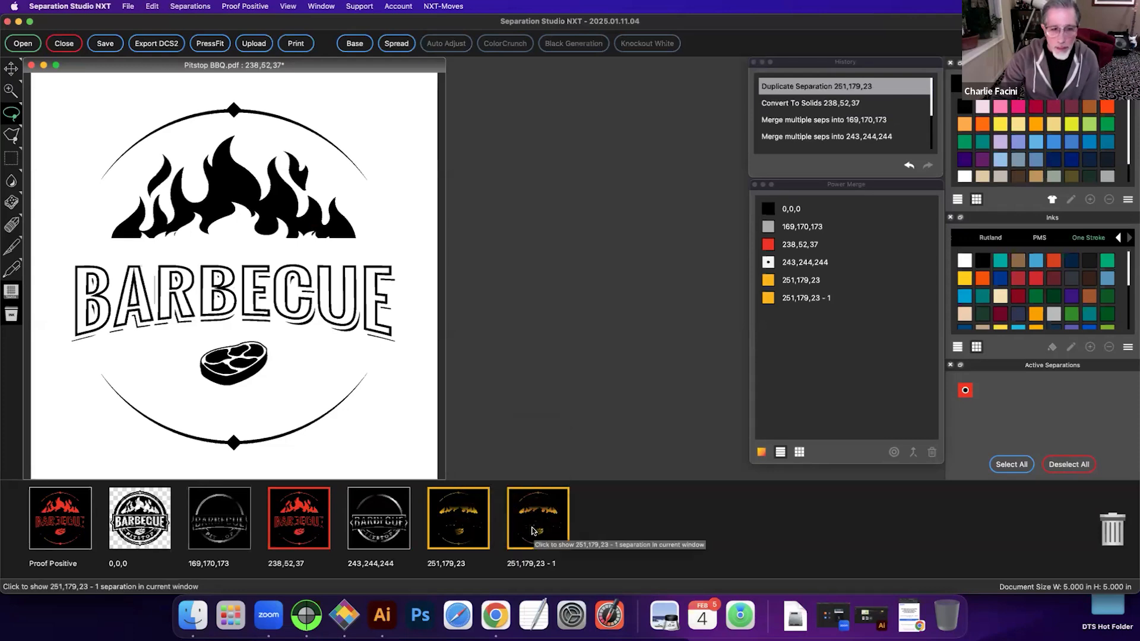
pyautogui.click(534, 530)
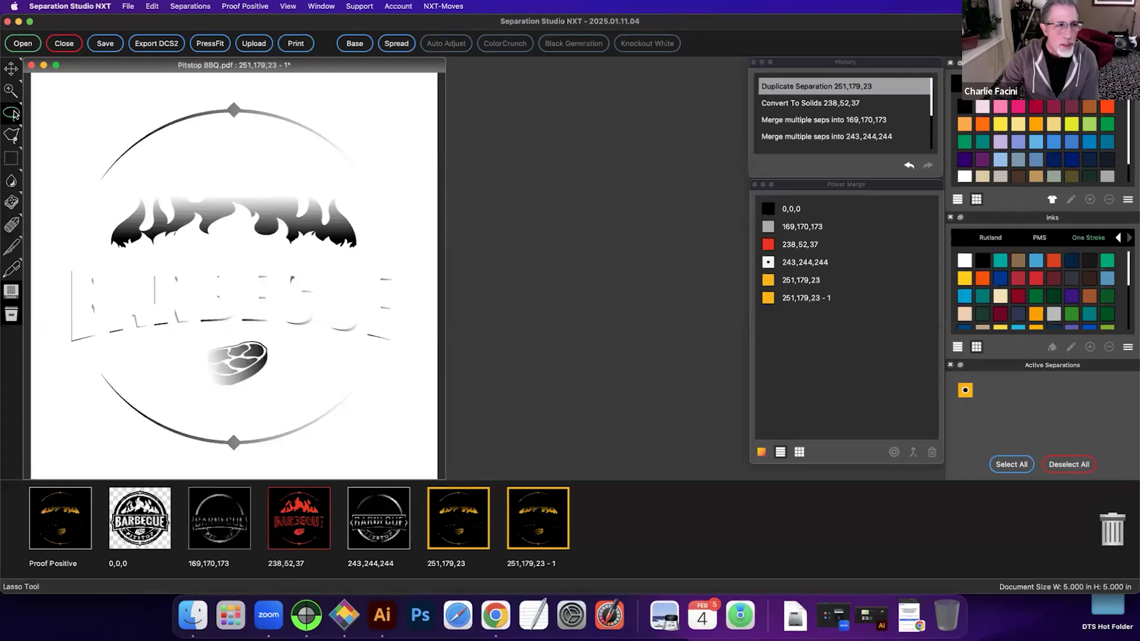
# Step: Clear the ring, lettering and steak from the duplicated 251,179,23 separation with lasso selections, keeping only the flames
pyautogui.moveTo(181, 88)
pyautogui.mouseDown()
pyautogui.moveTo(101, 128)
pyautogui.moveTo(79, 181)
pyautogui.moveTo(214, 150)
pyautogui.moveTo(396, 153)
pyautogui.moveTo(357, 89)
pyautogui.moveTo(326, 79)
pyautogui.moveTo(264, 94)
pyautogui.mouseUp()
pyautogui.press('Delete')
pyautogui.moveTo(63, 260)
pyautogui.mouseDown()
pyautogui.moveTo(59, 368)
pyautogui.moveTo(114, 467)
pyautogui.moveTo(201, 481)
pyautogui.moveTo(327, 454)
pyautogui.moveTo(402, 372)
pyautogui.moveTo(418, 274)
pyautogui.moveTo(270, 250)
pyautogui.moveTo(71, 259)
pyautogui.mouseUp()
pyautogui.press('Delete')
pyautogui.click(171, 295)
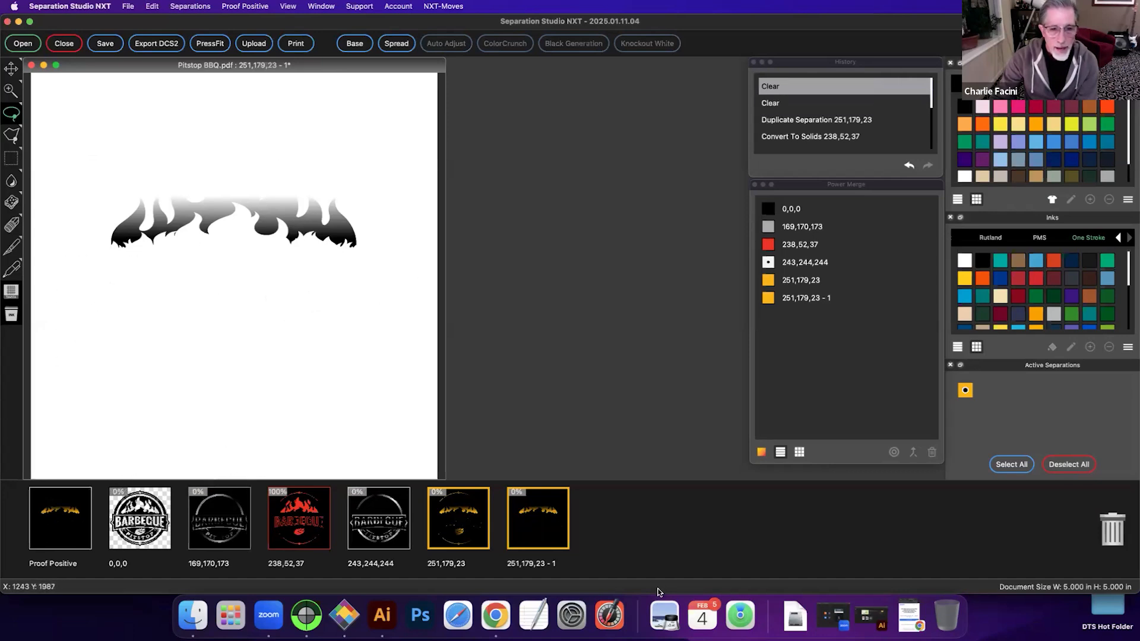
# Step: Convert the flames in the duplicated 251,179,23 separation to solids and compare them with the 238,52,37 separation
pyautogui.rightClick(530, 519)
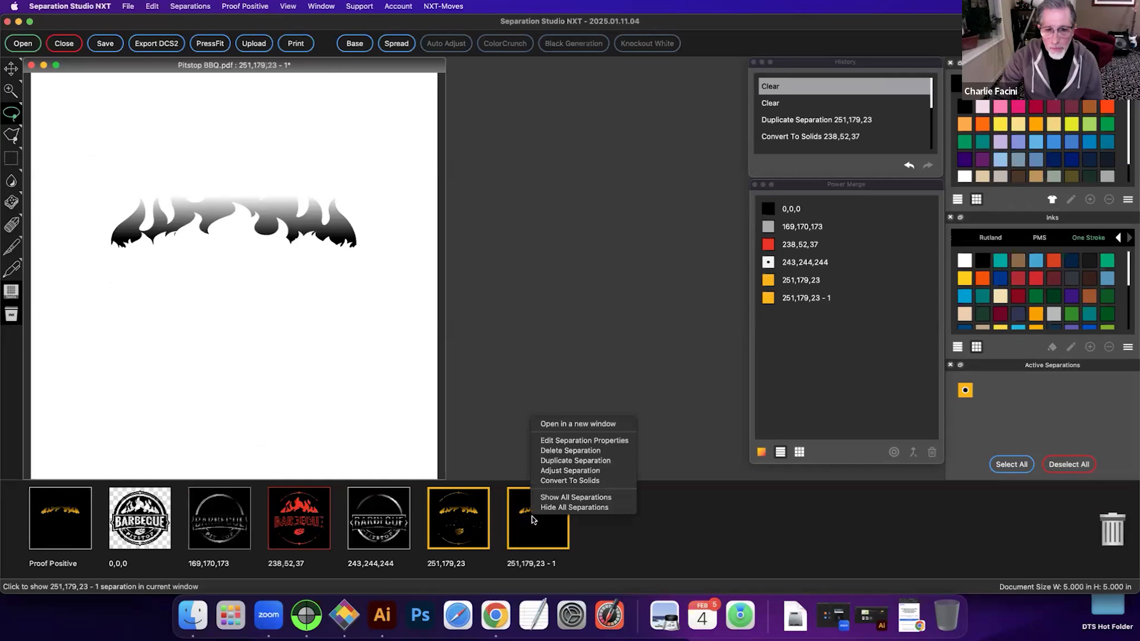
pyautogui.click(555, 481)
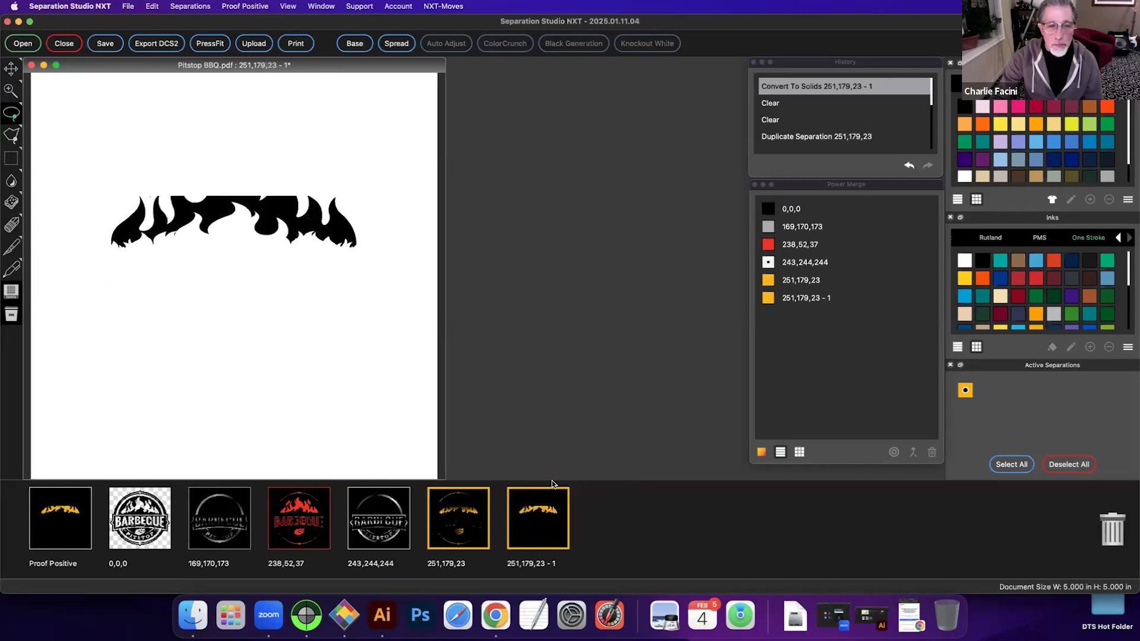
pyautogui.click(299, 518)
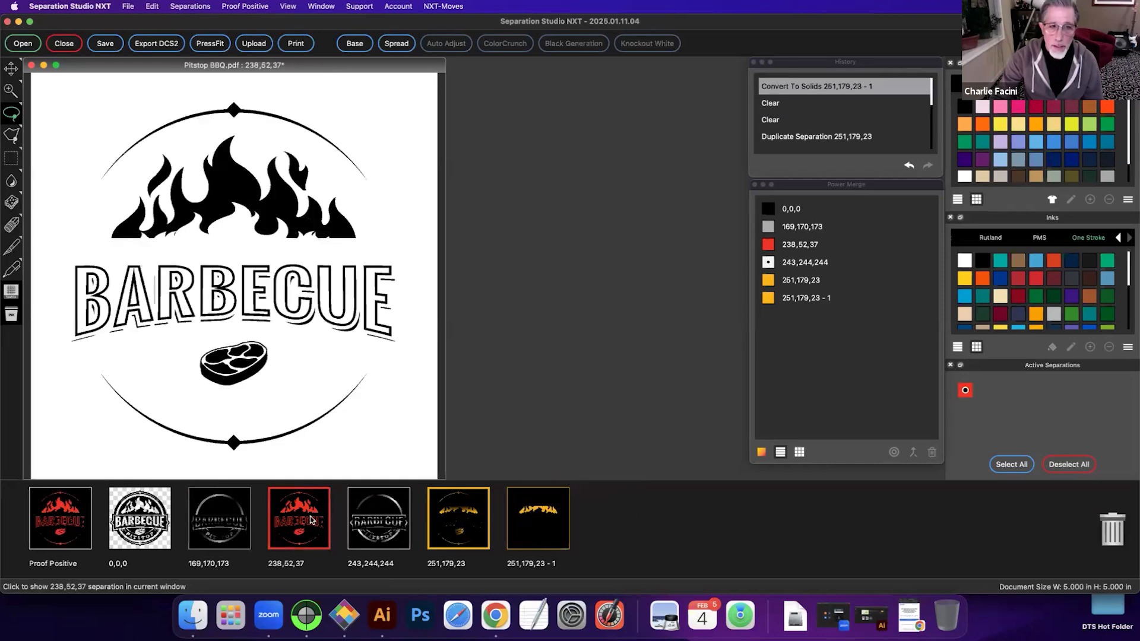
pyautogui.click(526, 525)
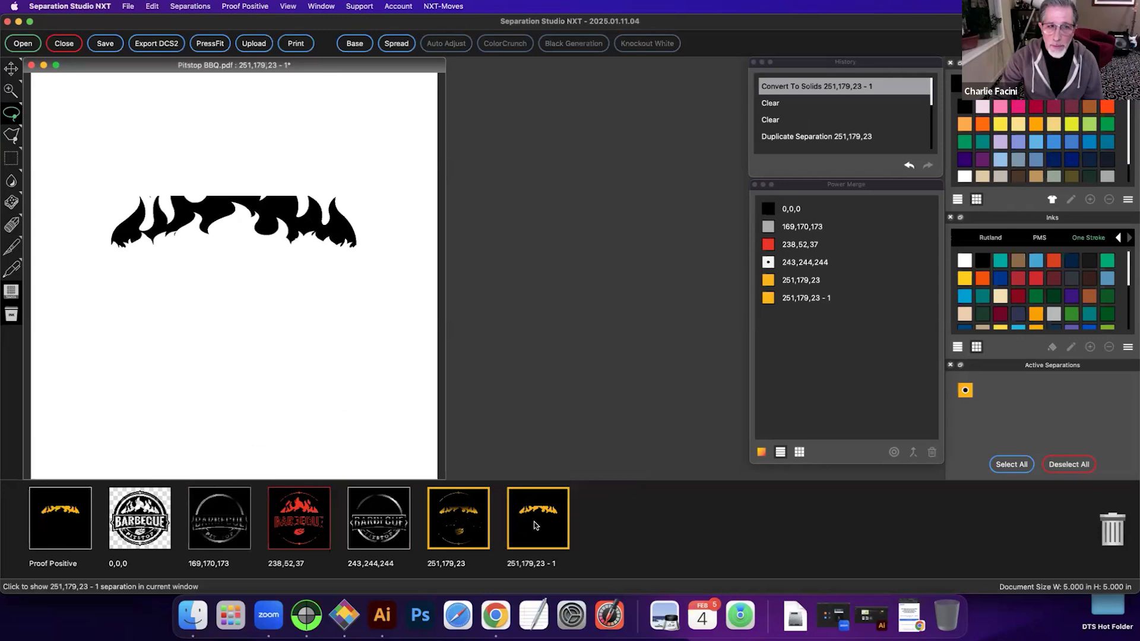
# Step: Merge the duplicated 251,179,23 flames into the 238,52,37 separation and check the merged red against the composite
pyautogui.click(769, 244)
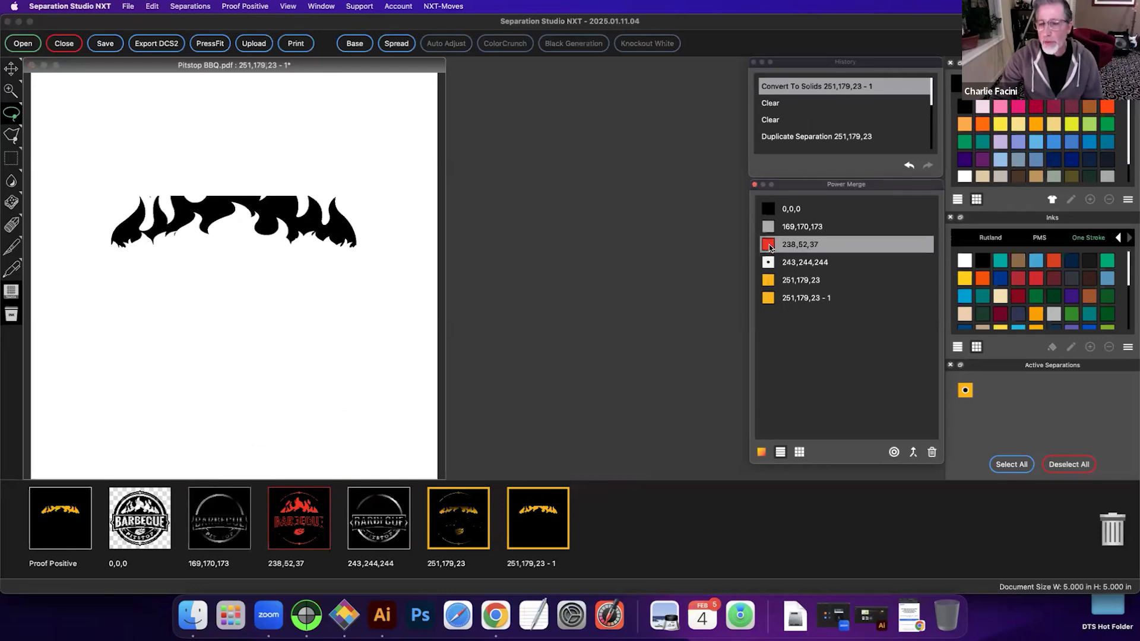
pyautogui.rightClick(768, 244)
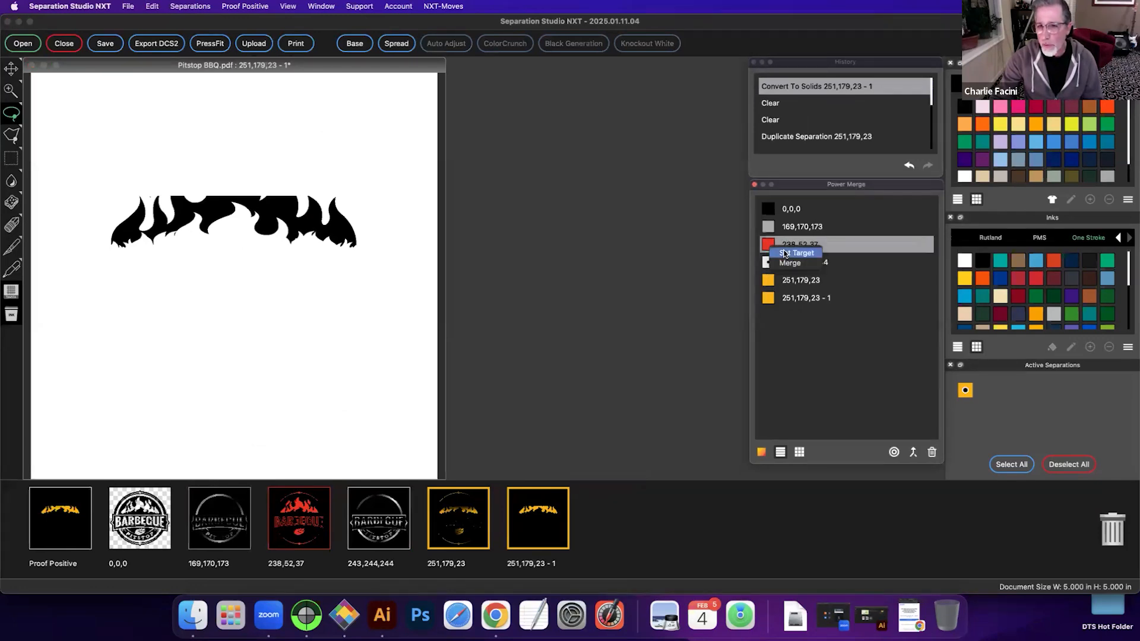
pyautogui.click(784, 253)
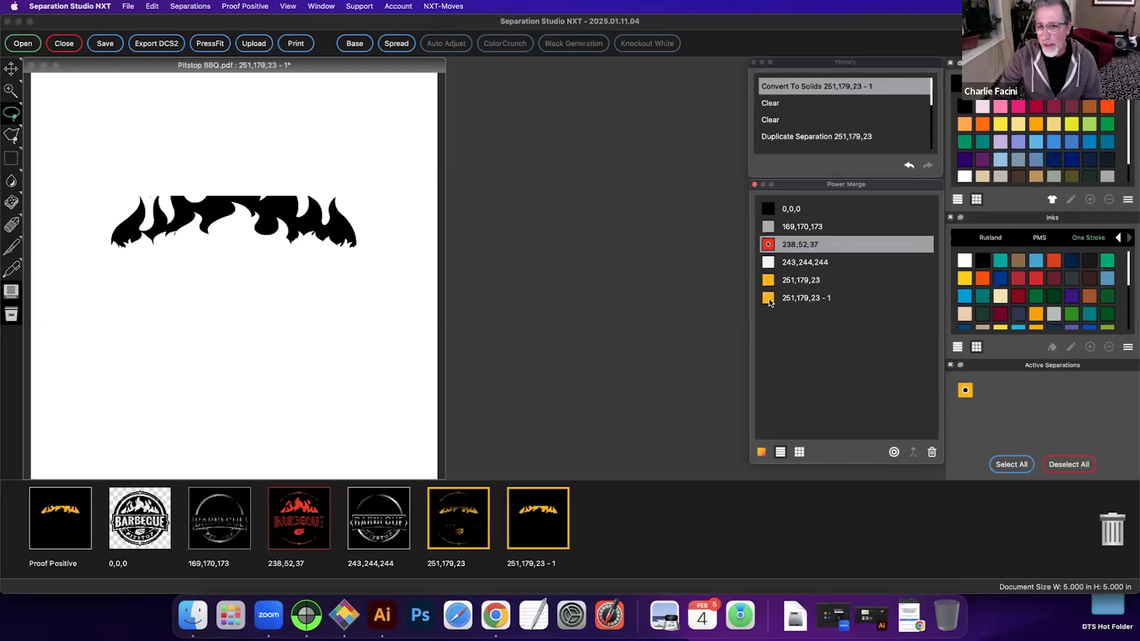
pyautogui.click(768, 298)
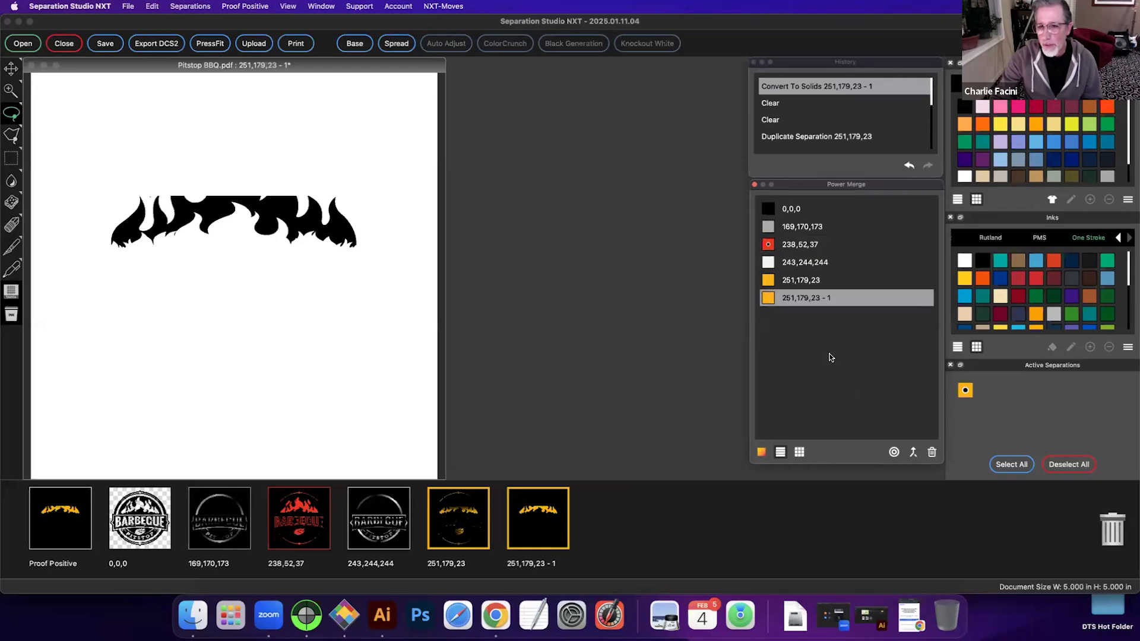
pyautogui.click(913, 453)
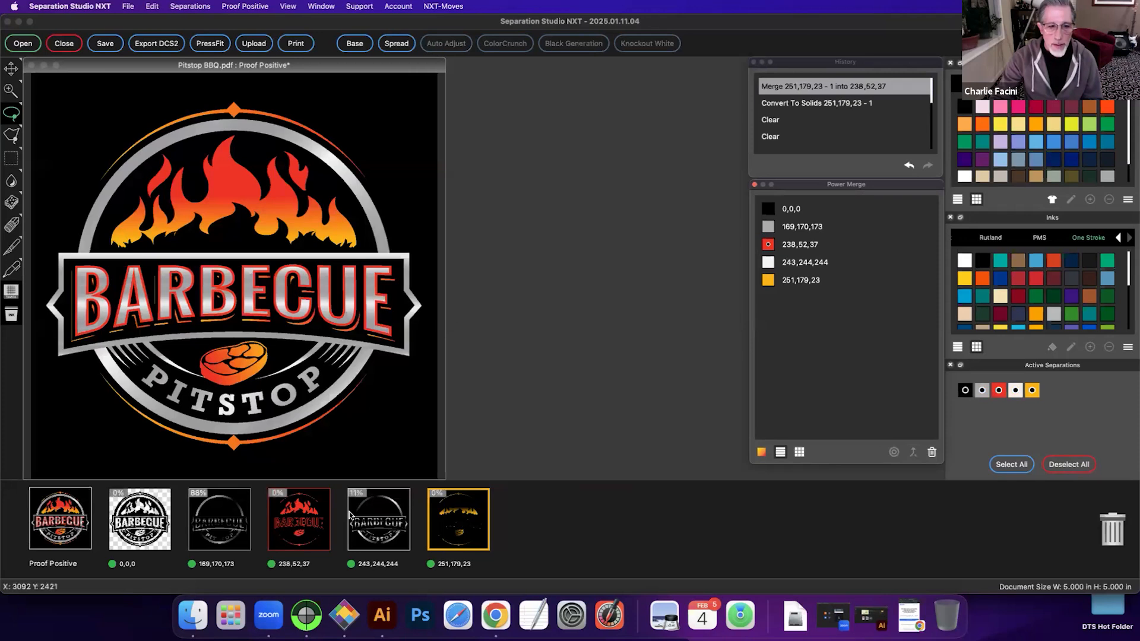
pyautogui.click(301, 514)
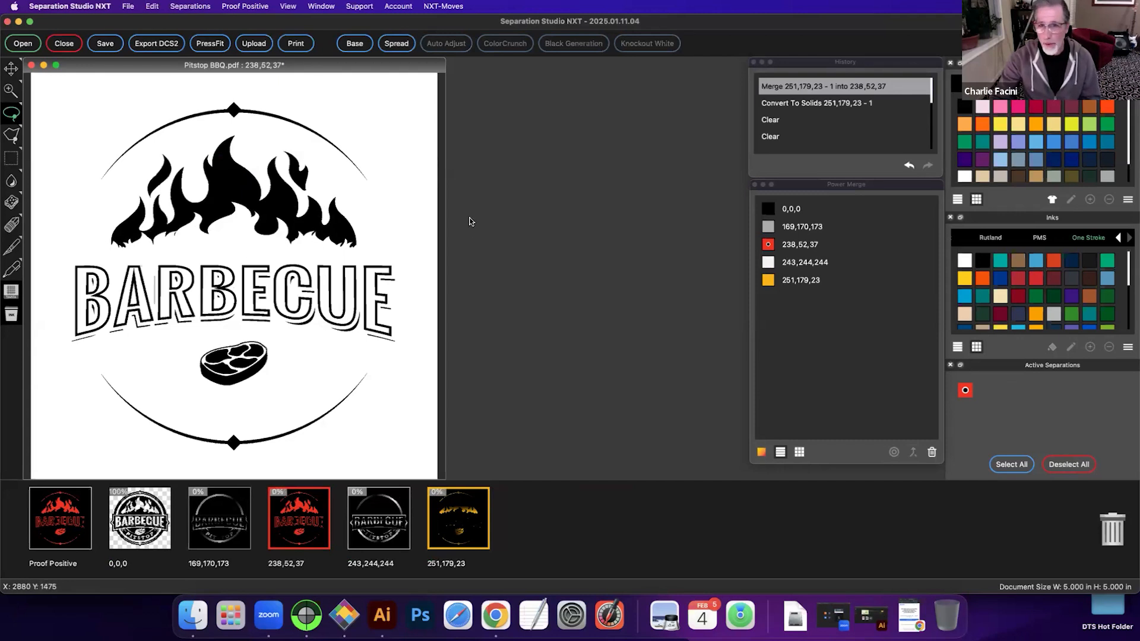
pyautogui.click(70, 515)
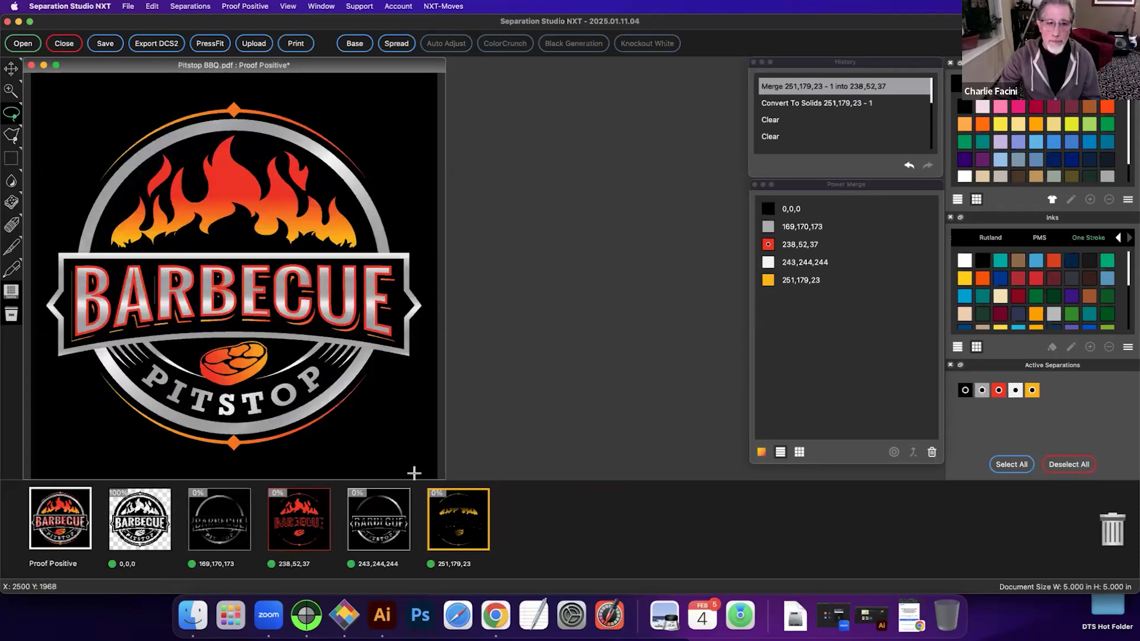
pyautogui.rightClick(459, 523)
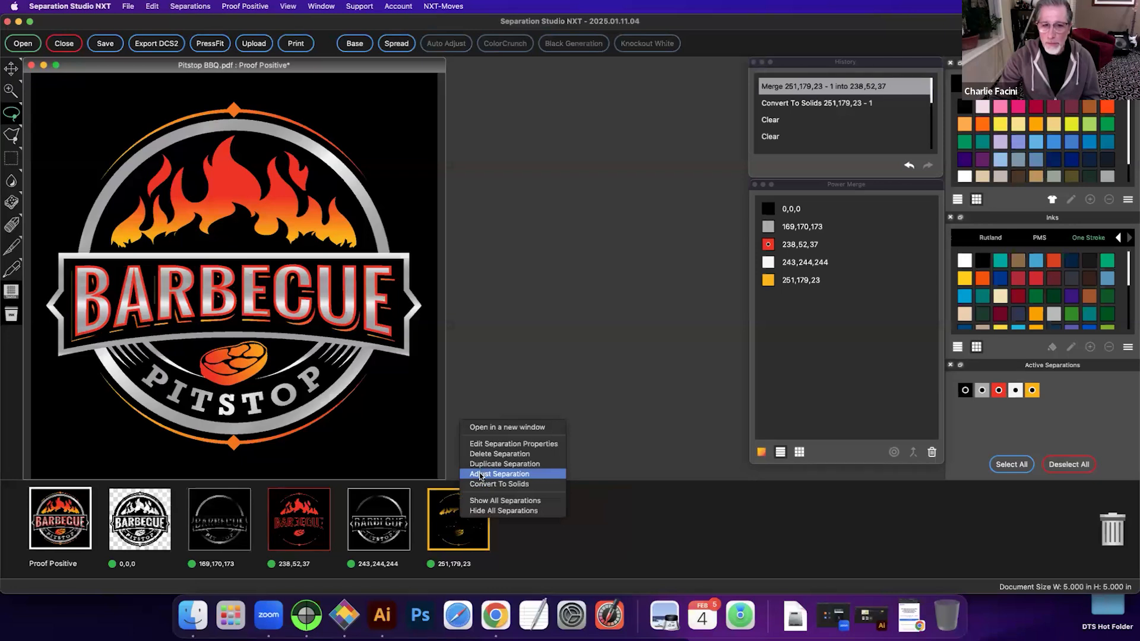
pyautogui.click(481, 474)
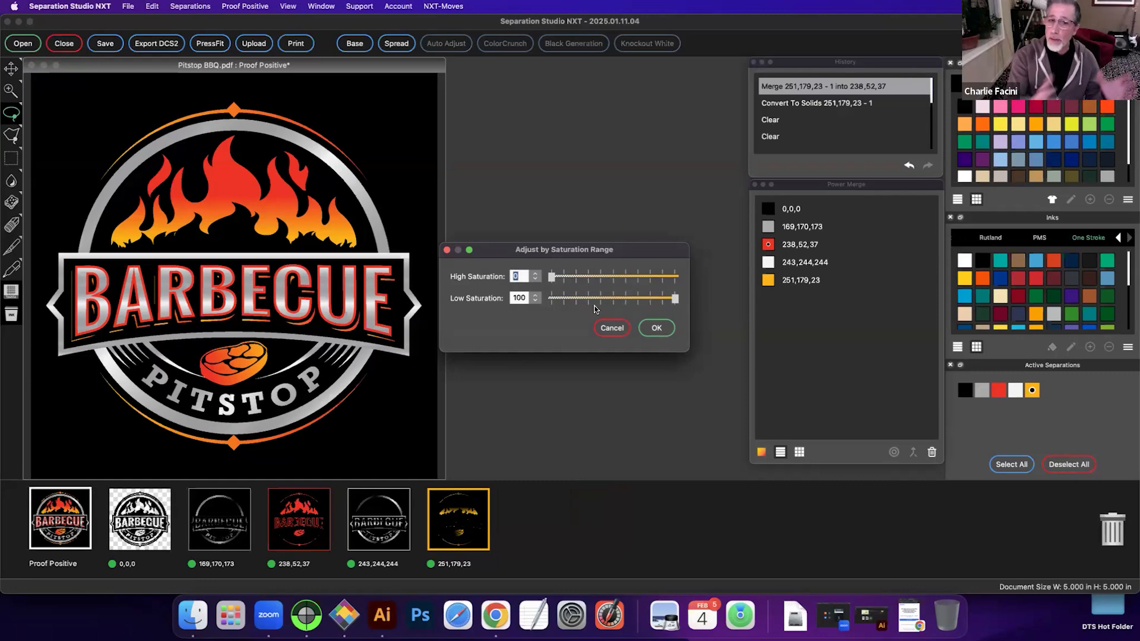
pyautogui.click(619, 329)
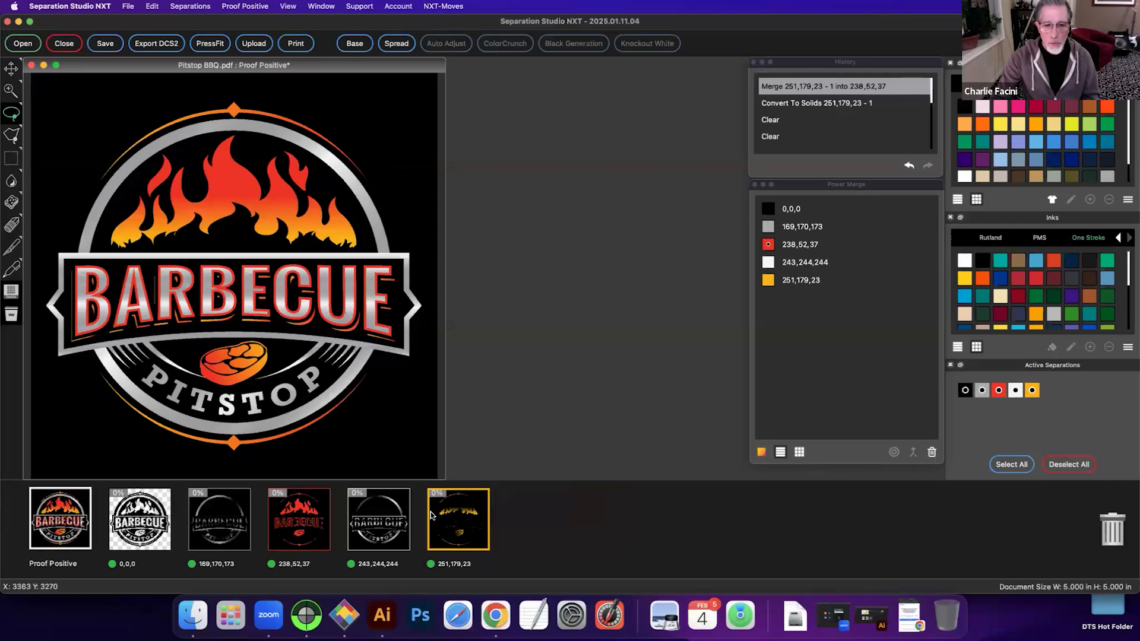
pyautogui.rightClick(389, 191)
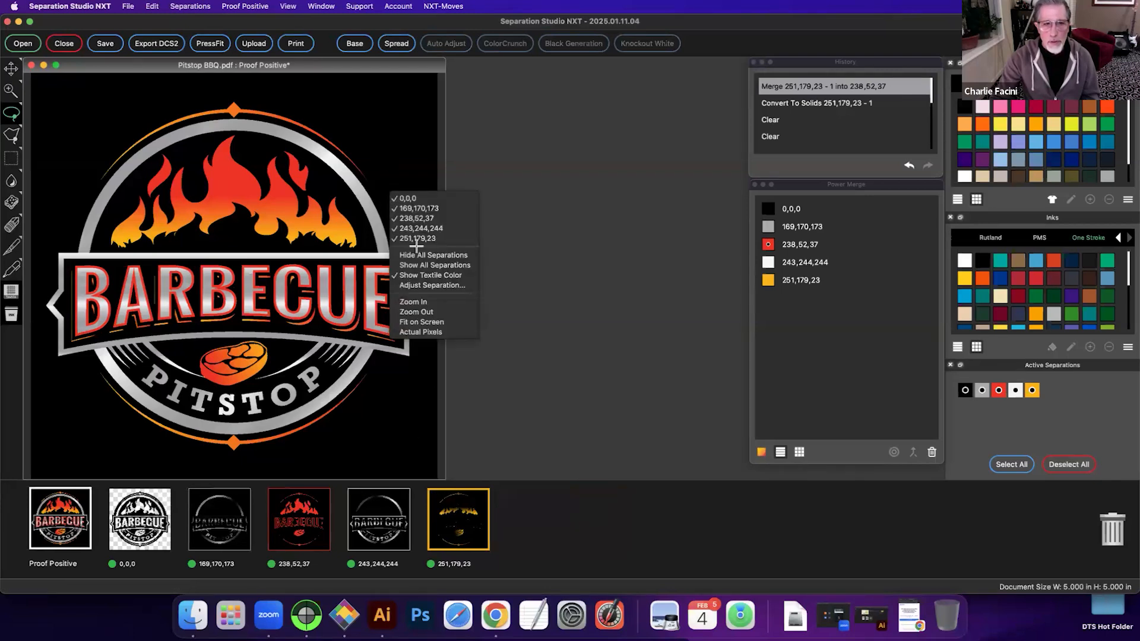
pyautogui.click(387, 158)
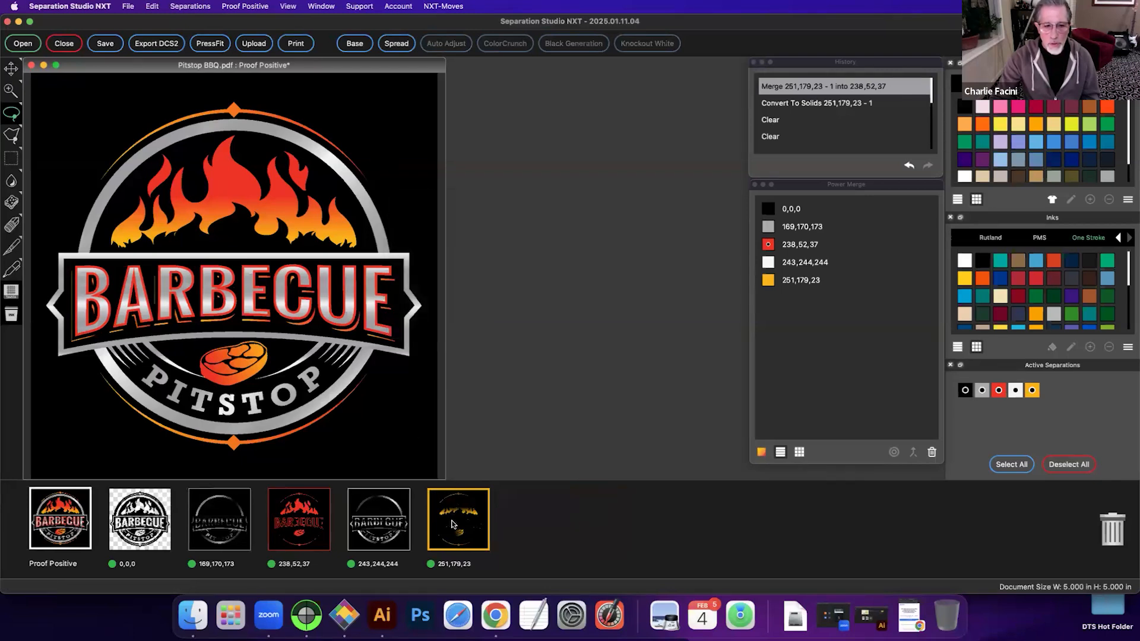
# Step: Inspect the 251,179,23 separation as ink and return it to the film view
pyautogui.click(163, 520)
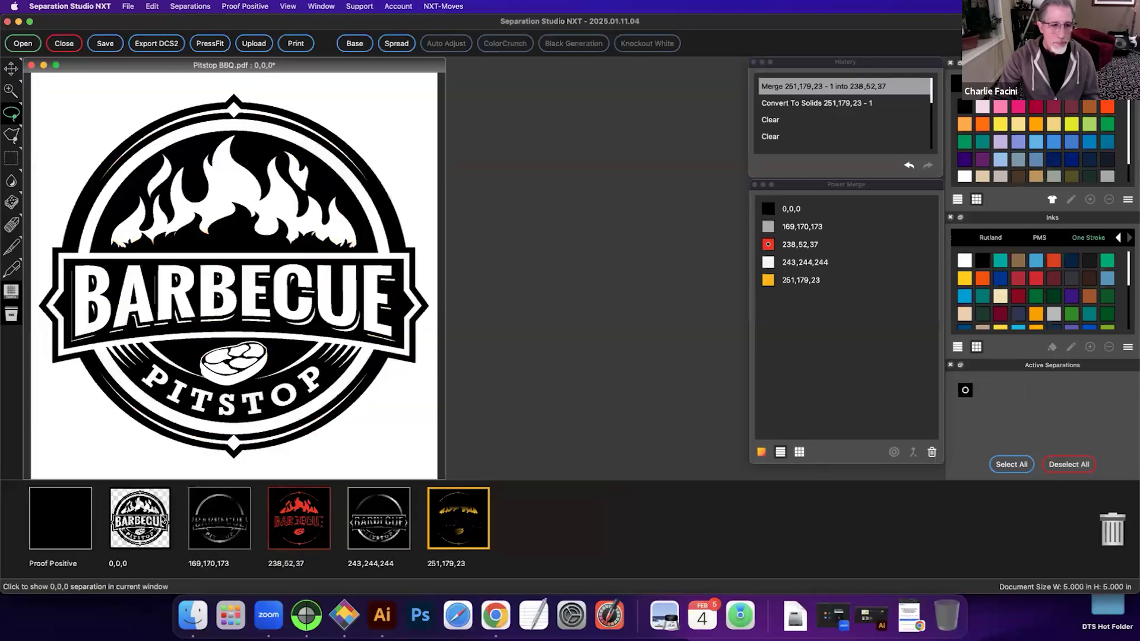
pyautogui.click(458, 518)
pyautogui.rightClick(385, 132)
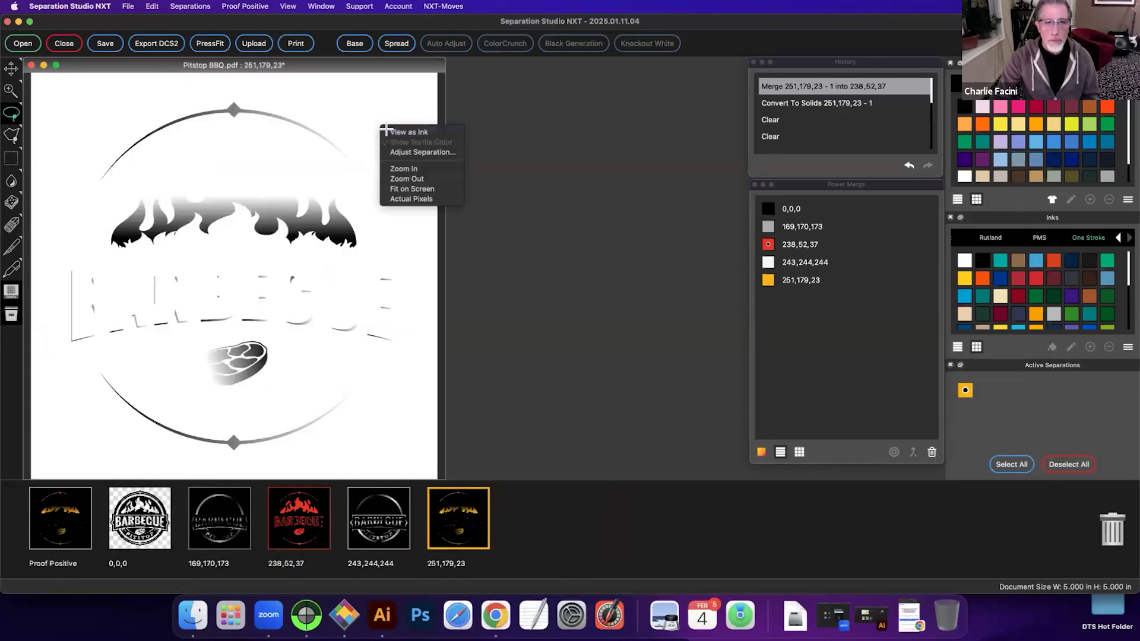
pyautogui.click(386, 131)
pyautogui.rightClick(386, 129)
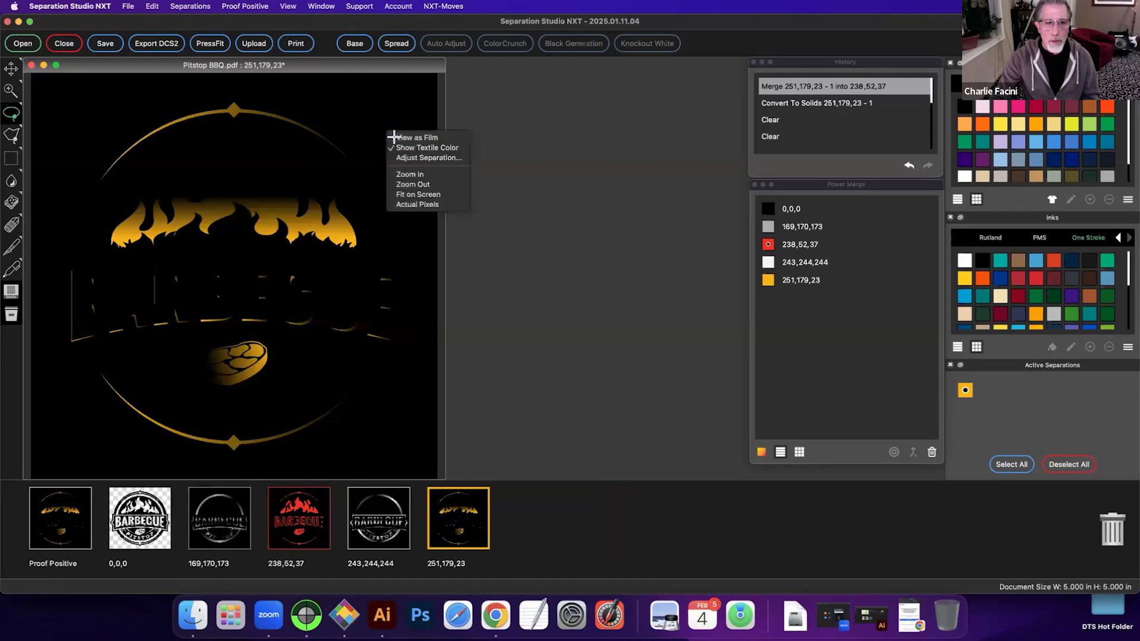
pyautogui.click(389, 137)
pyautogui.rightClick(459, 507)
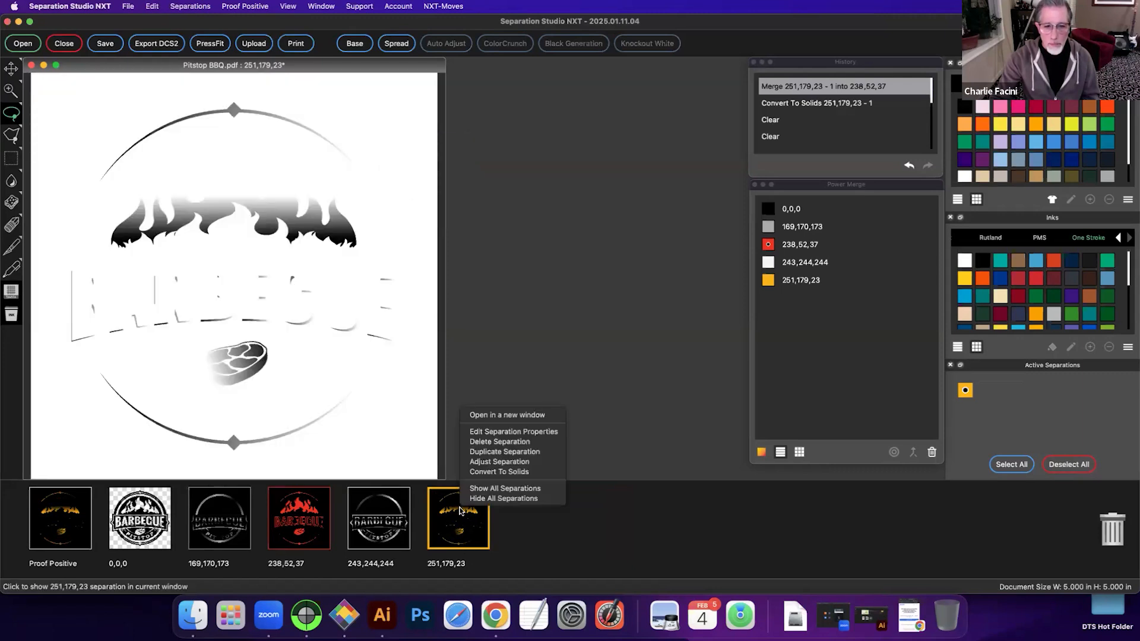
pyautogui.click(485, 464)
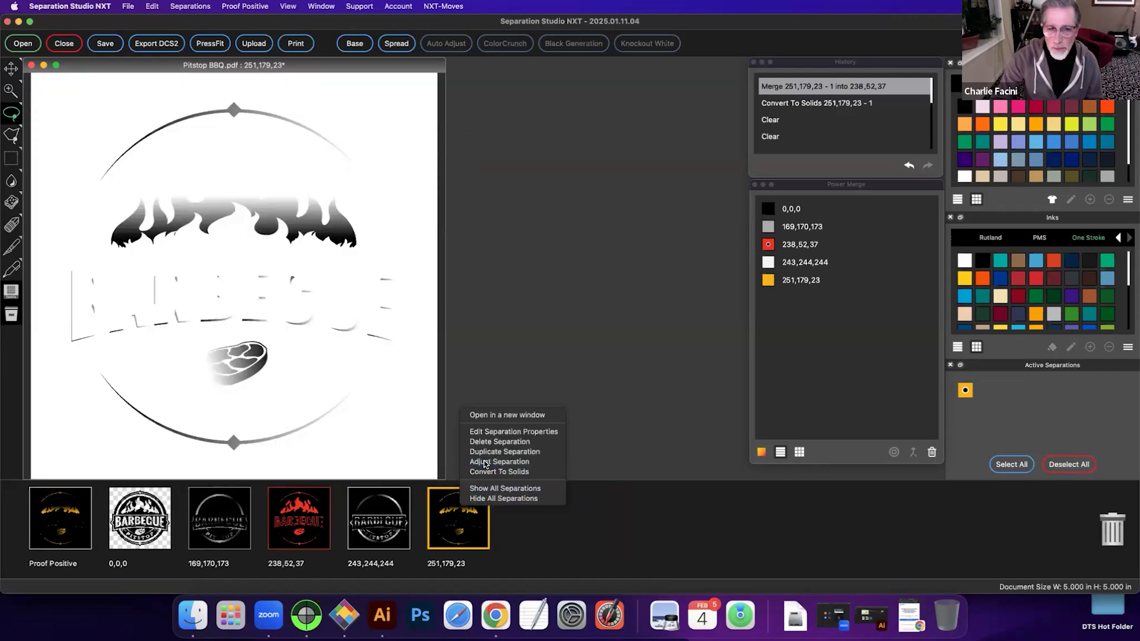
pyautogui.moveTo(551, 281); pyautogui.dragTo(523, 291)
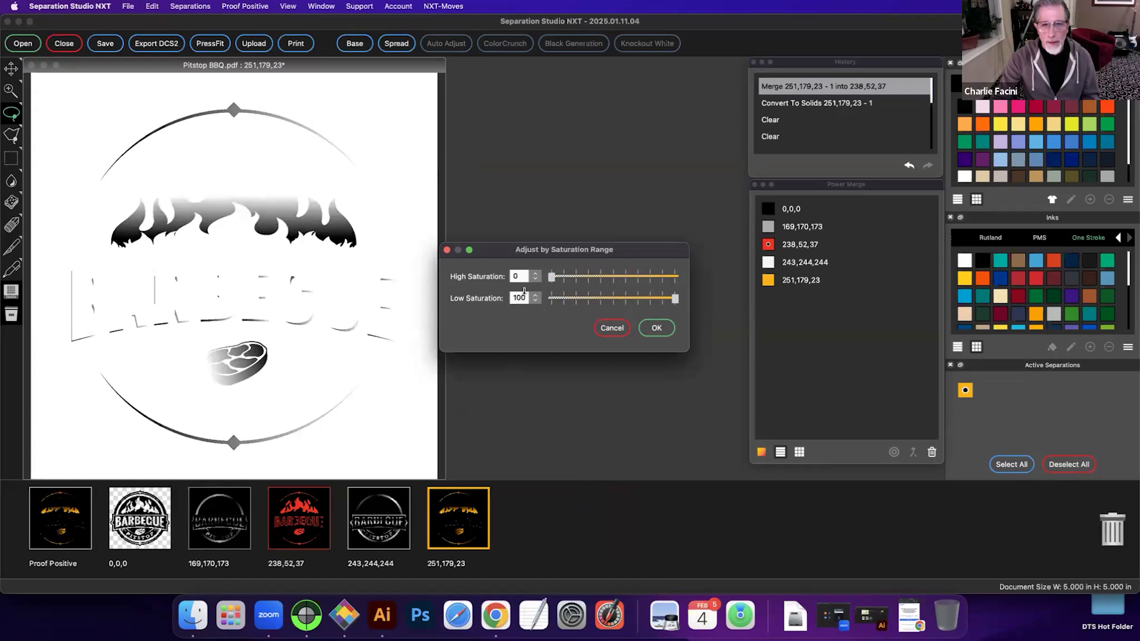
pyautogui.click(612, 328)
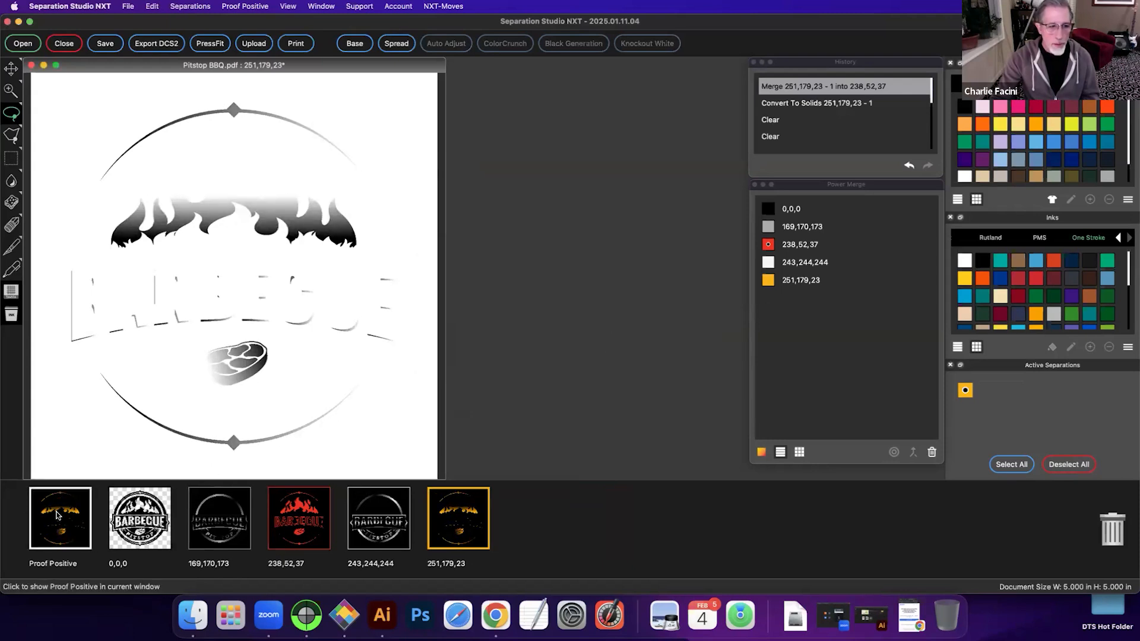
# Step: From the composite, adjust the 251,179,23 separation to a high saturation of 22 and display the adjusted yellow
pyautogui.click(58, 516)
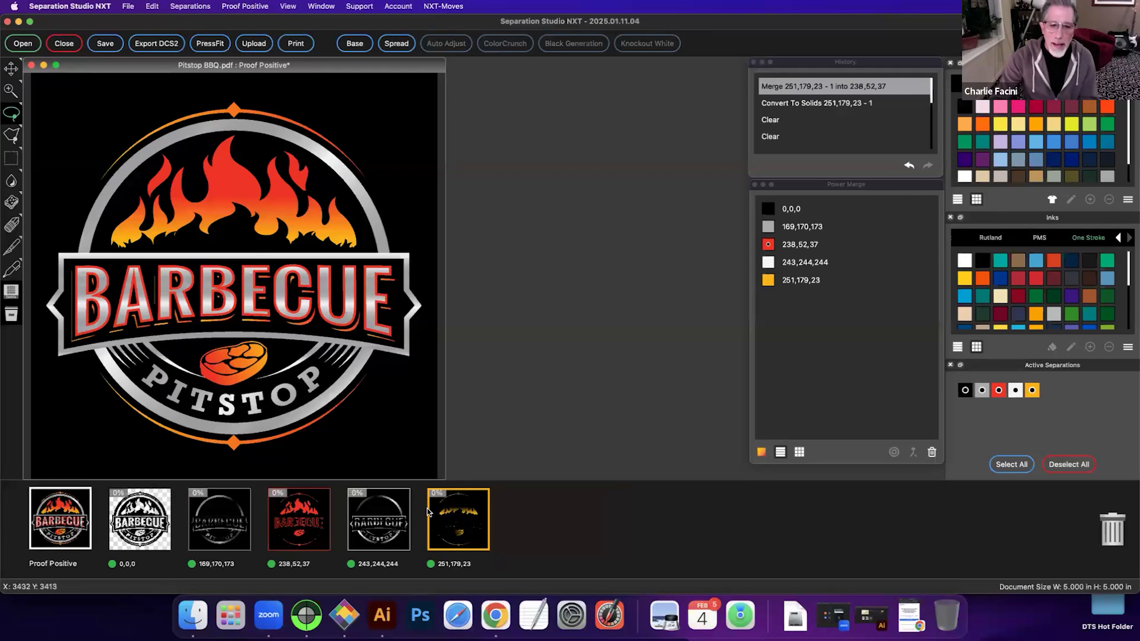
pyautogui.rightClick(456, 509)
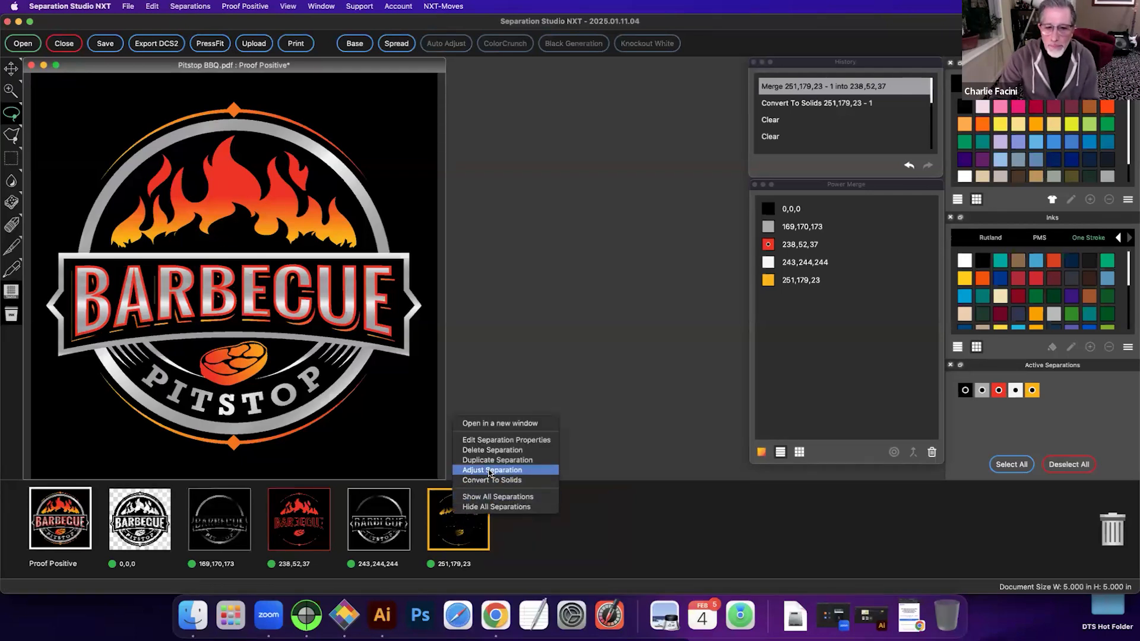
pyautogui.click(489, 471)
pyautogui.moveTo(559, 279)
pyautogui.mouseDown()
pyautogui.moveTo(617, 287)
pyautogui.moveTo(544, 283)
pyautogui.mouseUp()
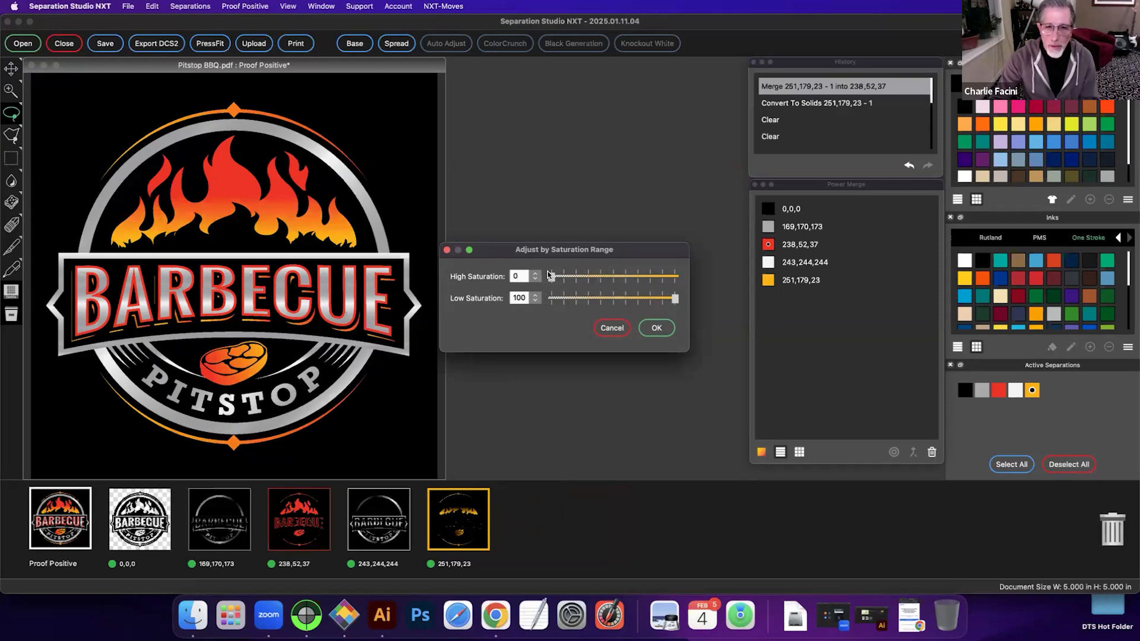
pyautogui.moveTo(561, 279); pyautogui.dragTo(580, 277)
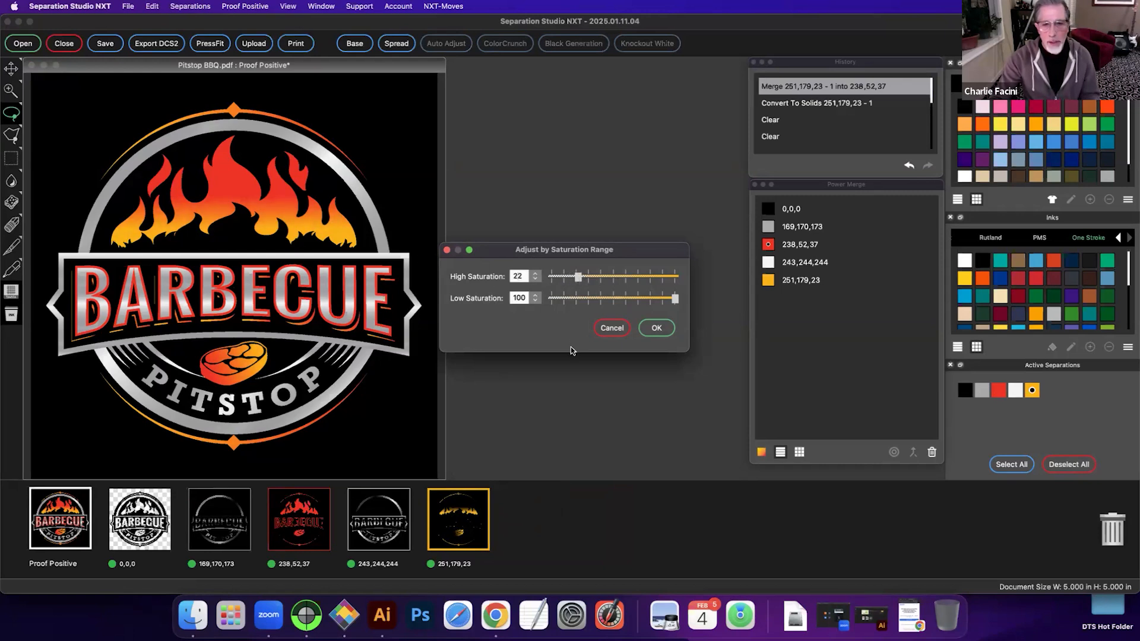
pyautogui.click(653, 329)
pyautogui.click(468, 523)
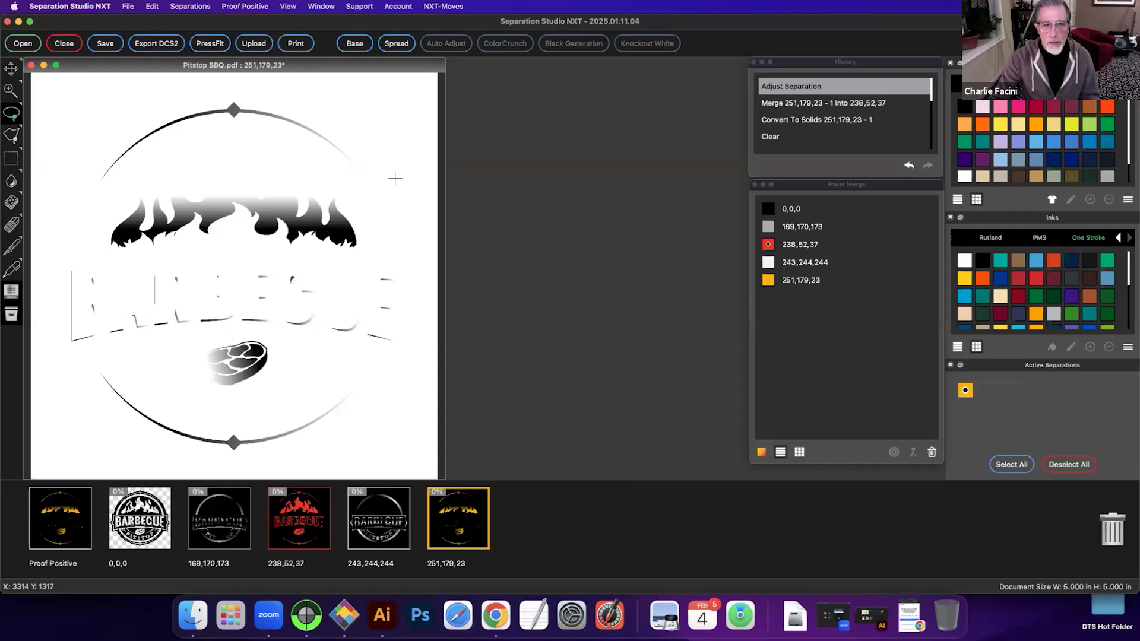
pyautogui.rightClick(455, 500)
pyautogui.click(491, 455)
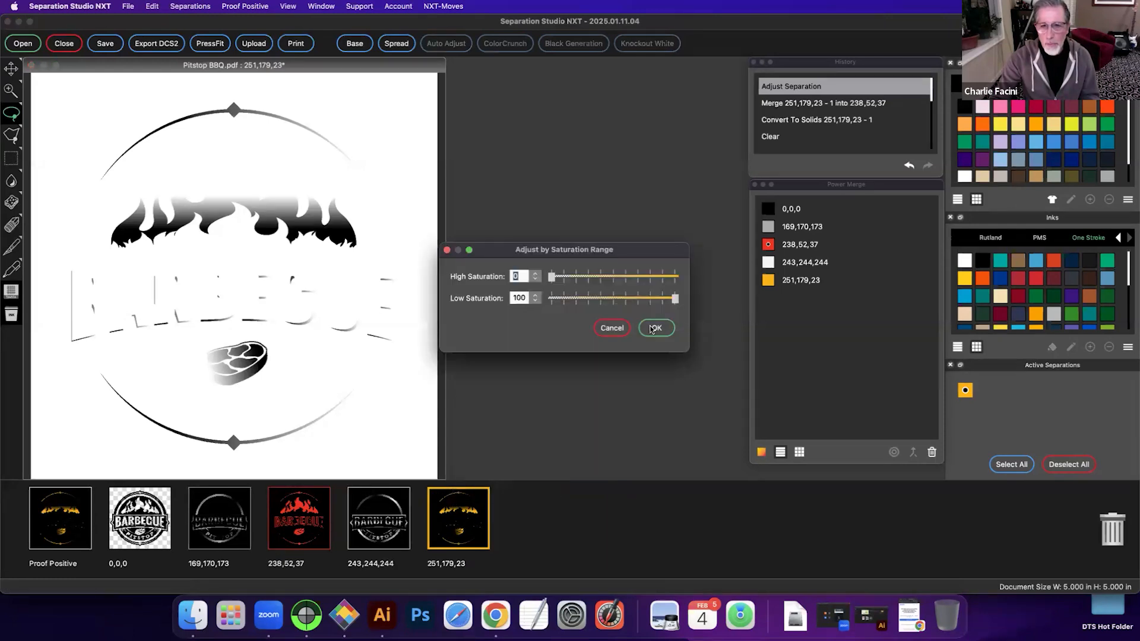
pyautogui.moveTo(674, 302)
pyautogui.mouseDown()
pyautogui.moveTo(580, 298)
pyautogui.moveTo(675, 300)
pyautogui.mouseUp()
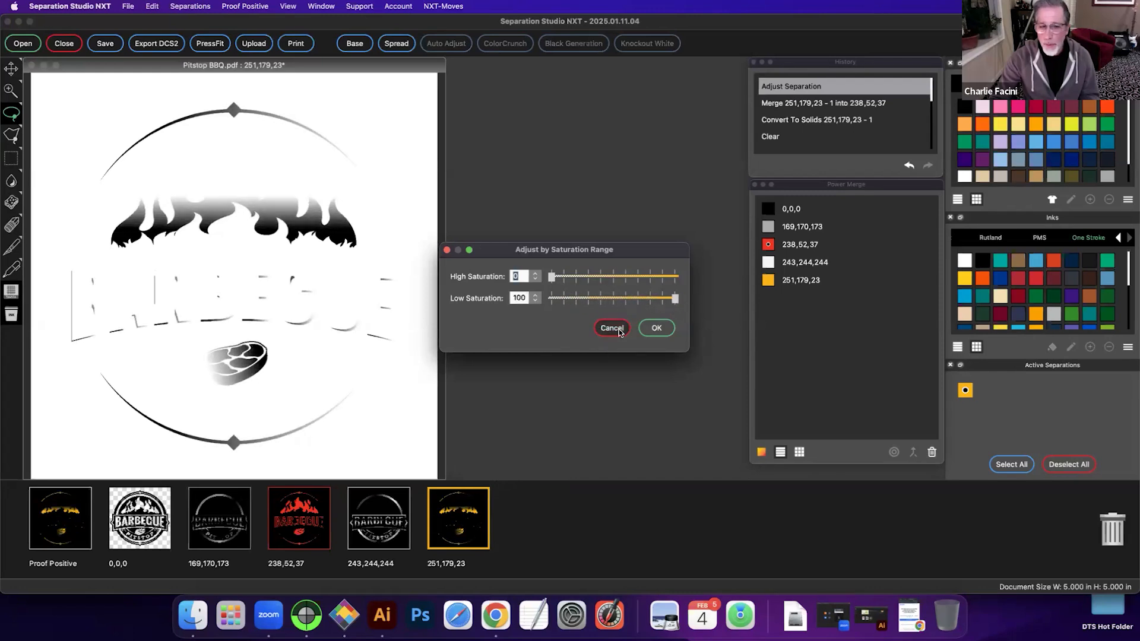
pyautogui.click(612, 328)
# Step: Compare the composite with the 238,52,37 underprint and the adjusted 251,179,23 separation
pyautogui.click(83, 523)
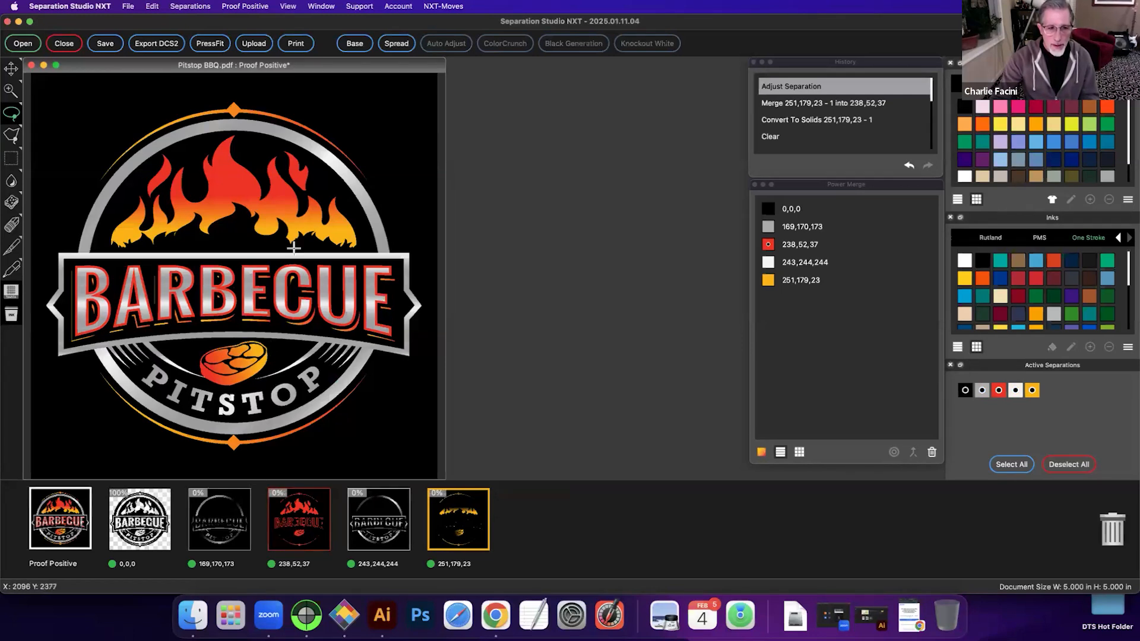
pyautogui.click(300, 505)
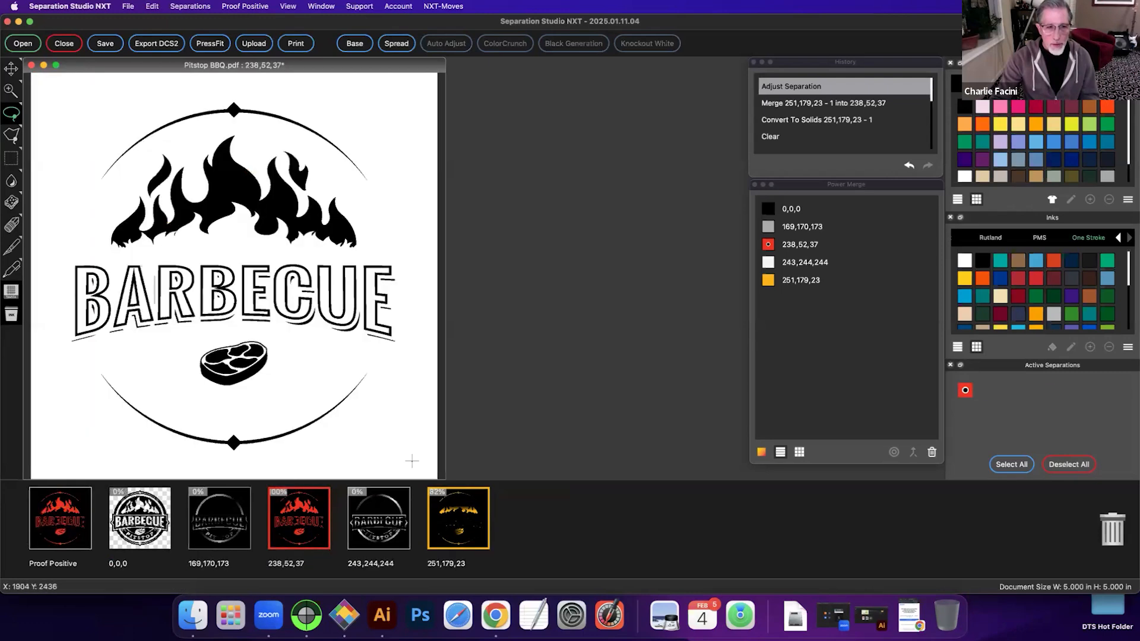
pyautogui.click(459, 518)
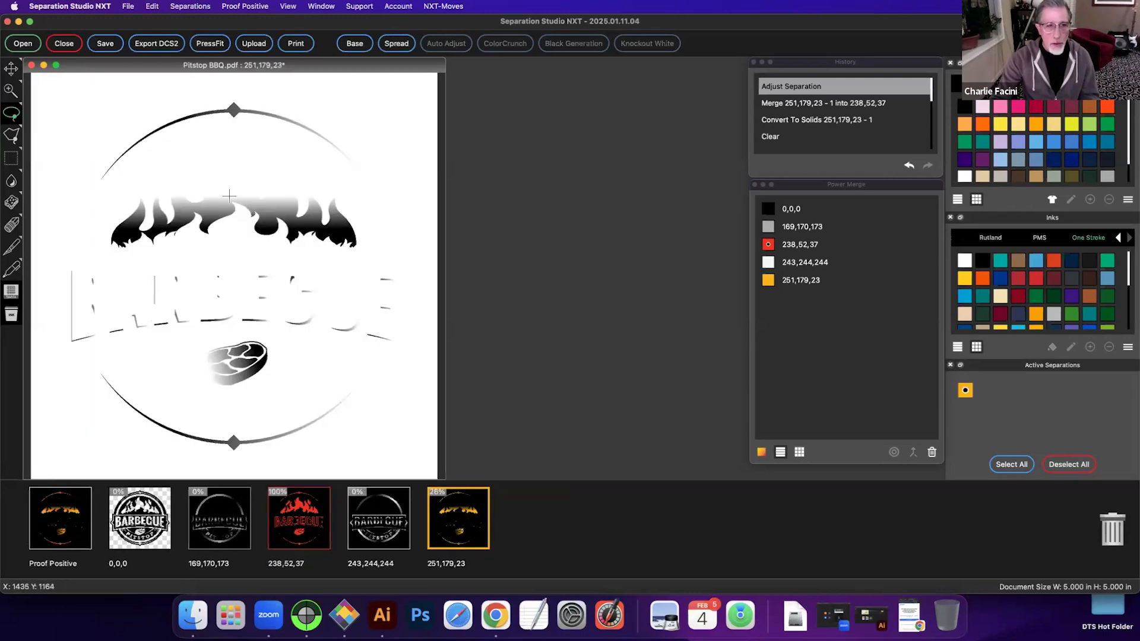
# Step: Display the composite and change its textile ground color to dark gray
pyautogui.click(70, 526)
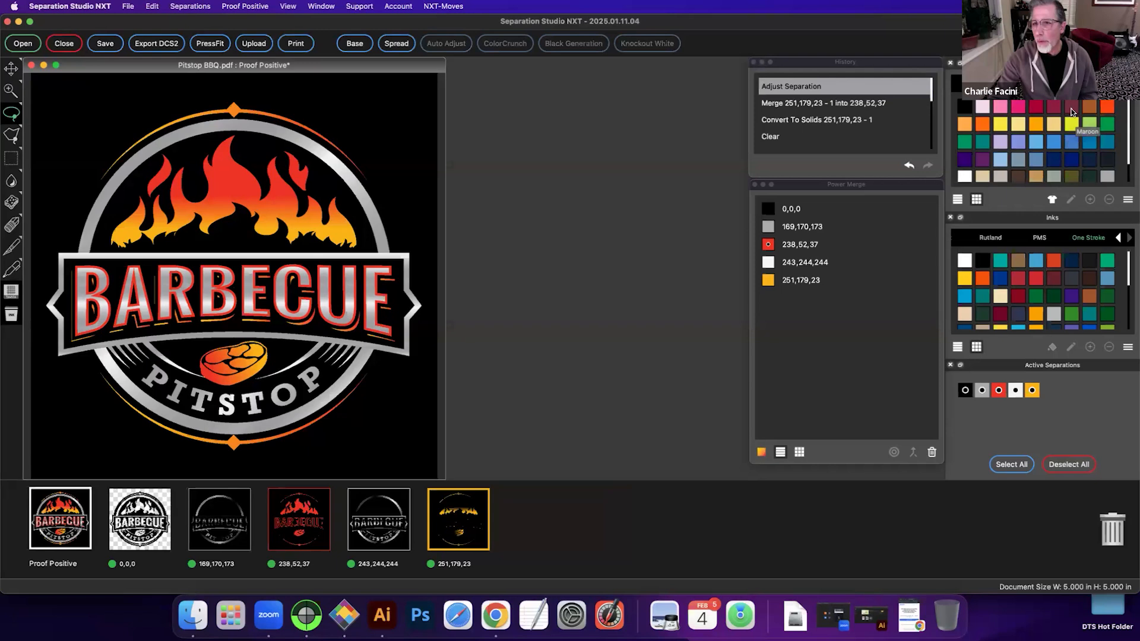
pyautogui.scroll(-1, 1061, 153)
pyautogui.moveTo(984, 173); pyautogui.dragTo(388, 133)
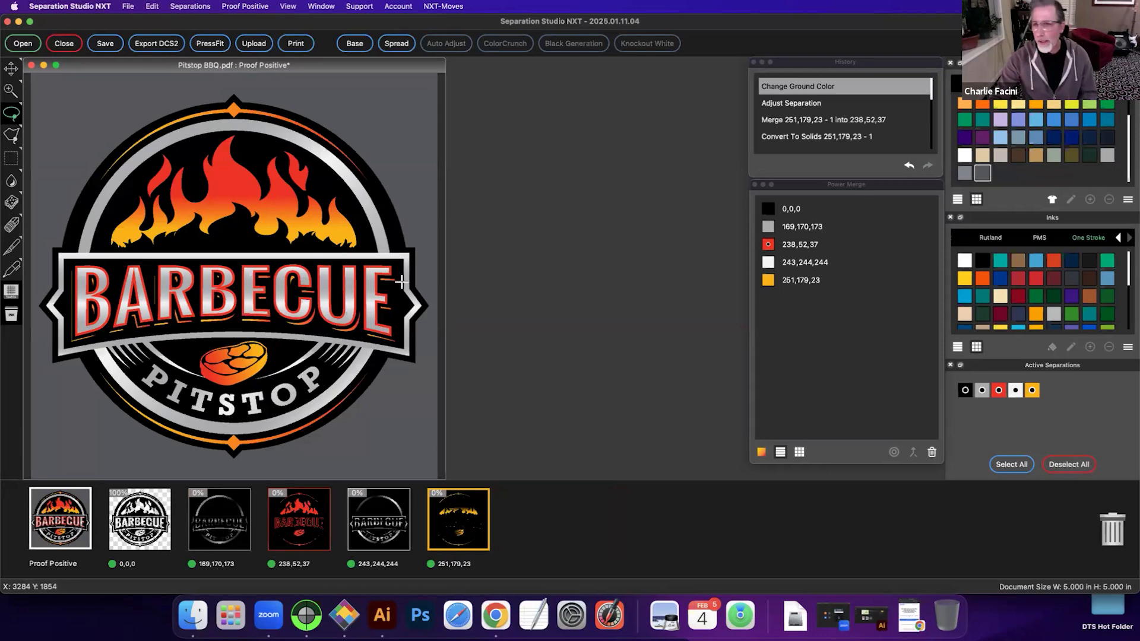
# Step: Duplicate the adjusted 251,179,23 separation and display the copy
pyautogui.rightClick(458, 525)
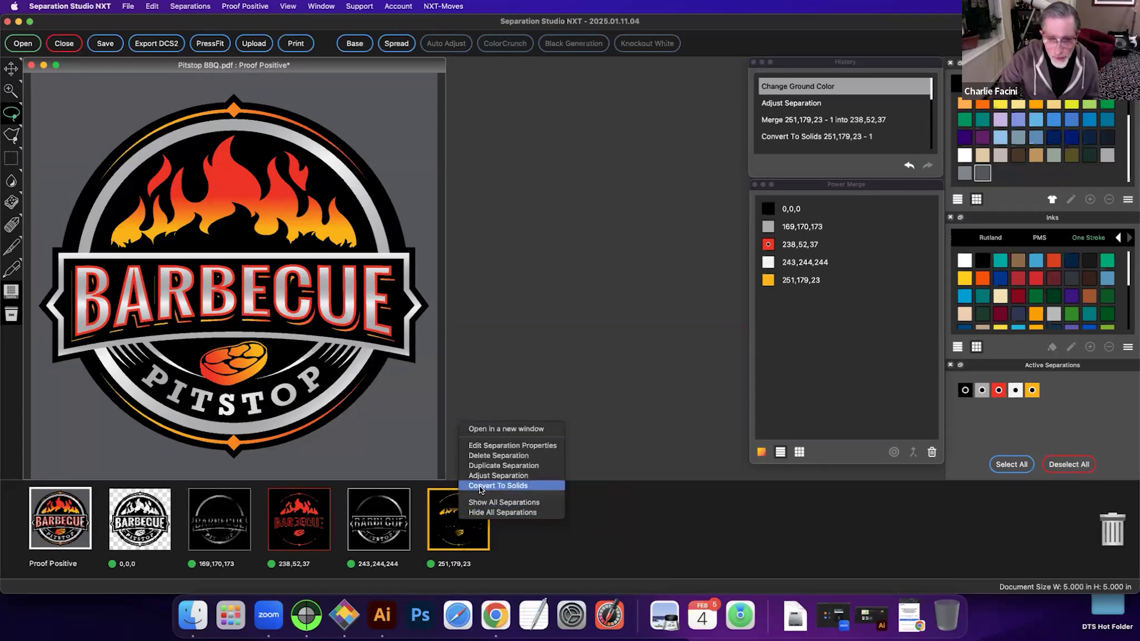
pyautogui.click(478, 467)
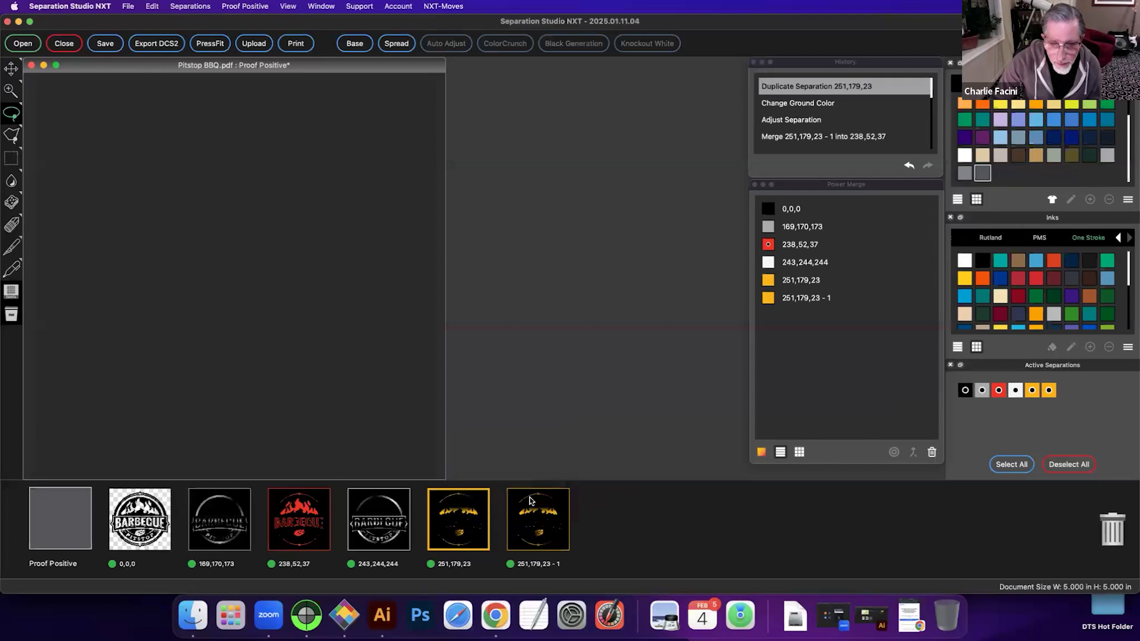
pyautogui.click(535, 511)
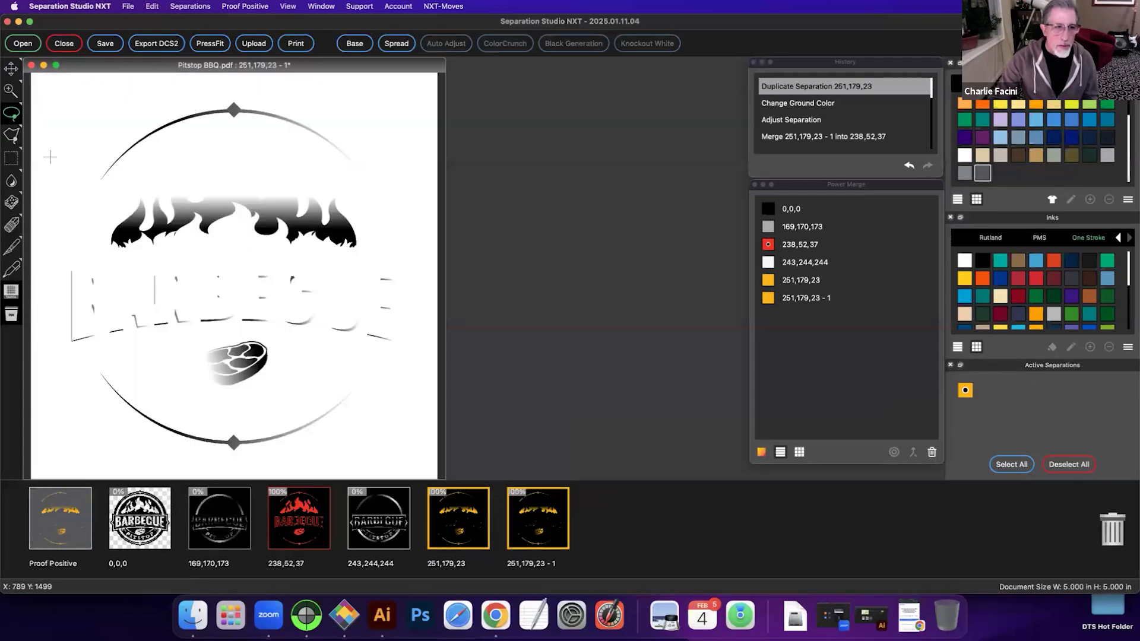
# Step: Clear the flames and the upper ring arc from the duplicated 251,179,23 separation with a lasso selection
pyautogui.click(10, 117)
pyautogui.moveTo(71, 228)
pyautogui.mouseDown()
pyautogui.moveTo(106, 255)
pyautogui.moveTo(341, 254)
pyautogui.moveTo(435, 221)
pyautogui.moveTo(371, 117)
pyautogui.moveTo(263, 74)
pyautogui.moveTo(83, 124)
pyautogui.mouseUp()
pyautogui.press('Delete')
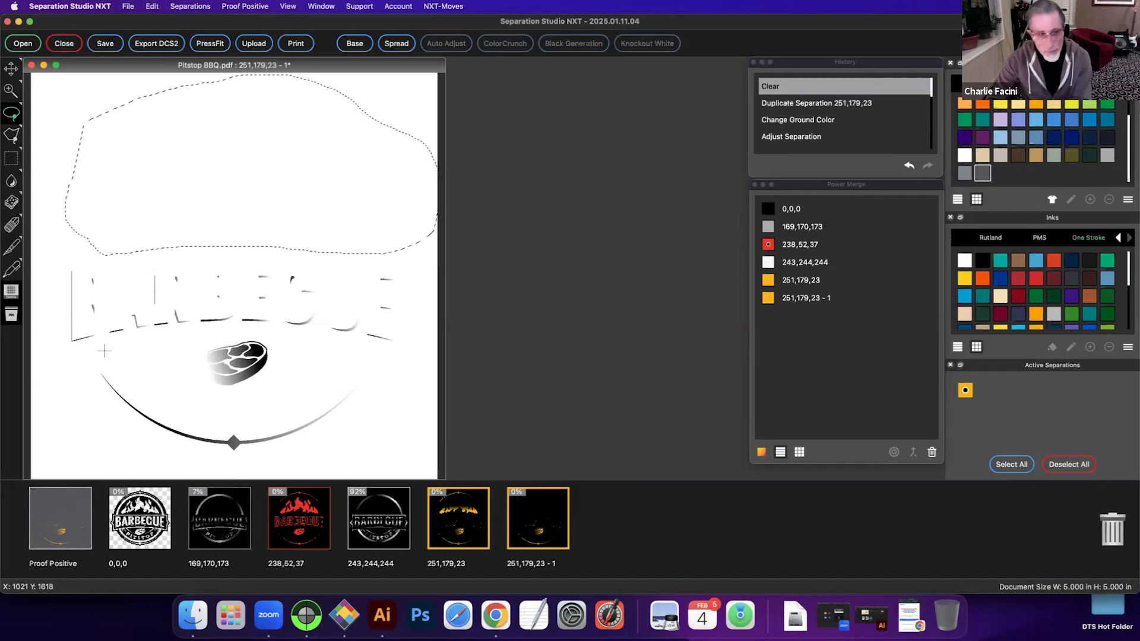
# Step: Clear the lower ring arc and the steak from the duplicated 251,179,23 separation with a lasso selection, leaving only the lettering shadows
pyautogui.moveTo(79, 350)
pyautogui.mouseDown()
pyautogui.moveTo(179, 335)
pyautogui.moveTo(350, 362)
pyautogui.moveTo(324, 451)
pyautogui.moveTo(77, 394)
pyautogui.moveTo(79, 350)
pyautogui.mouseUp()
pyautogui.press('Delete')
pyautogui.click(172, 373)
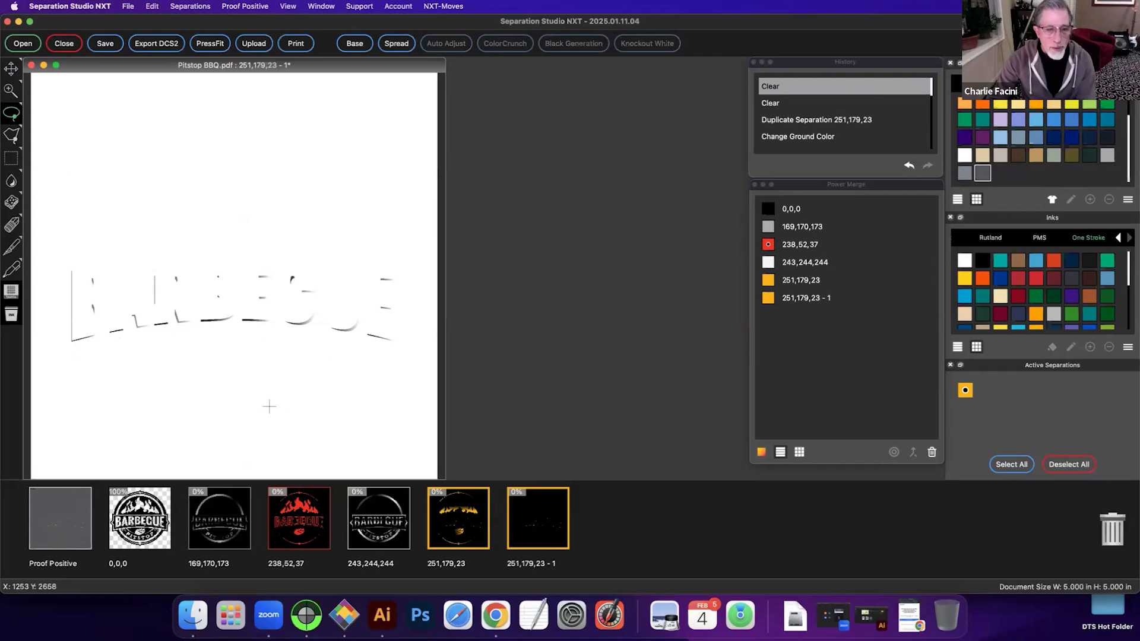
# Step: Convert the duplicated 251,179,23 separation to solids and merge it back into the original 251,179,23 separation
pyautogui.rightClick(525, 513)
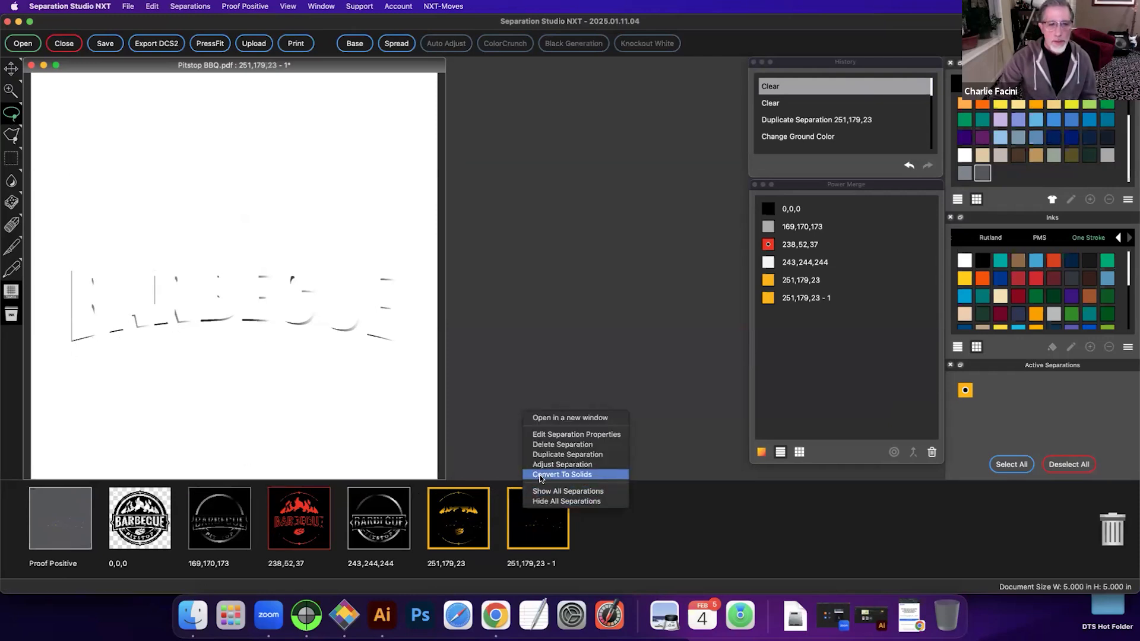
pyautogui.click(541, 475)
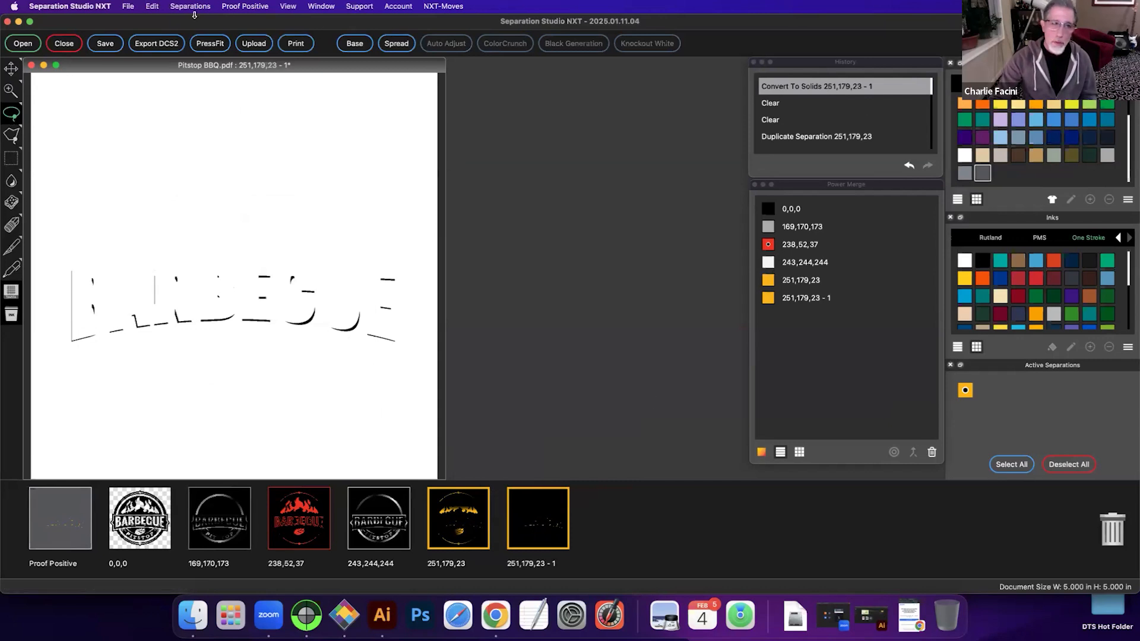
pyautogui.moveTo(532, 530); pyautogui.dragTo(467, 527)
pyautogui.click(481, 542)
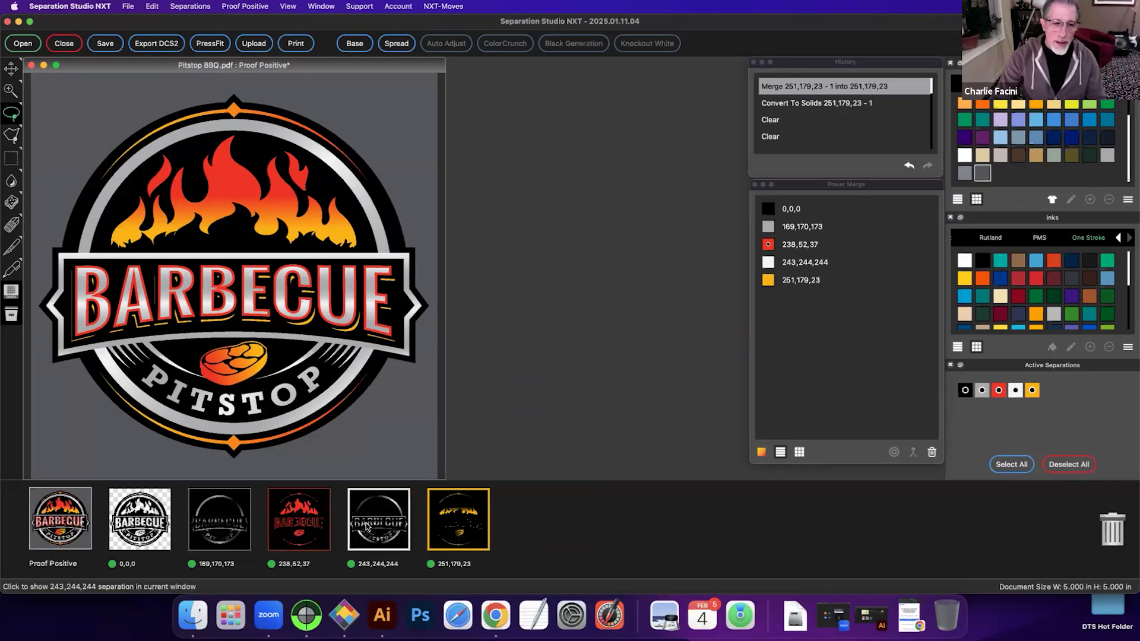
# Step: Merge the 243,244,244 separation into 169,170,173 using Darken, and open the available commands for the merged separation
pyautogui.moveTo(367, 527); pyautogui.dragTo(216, 528)
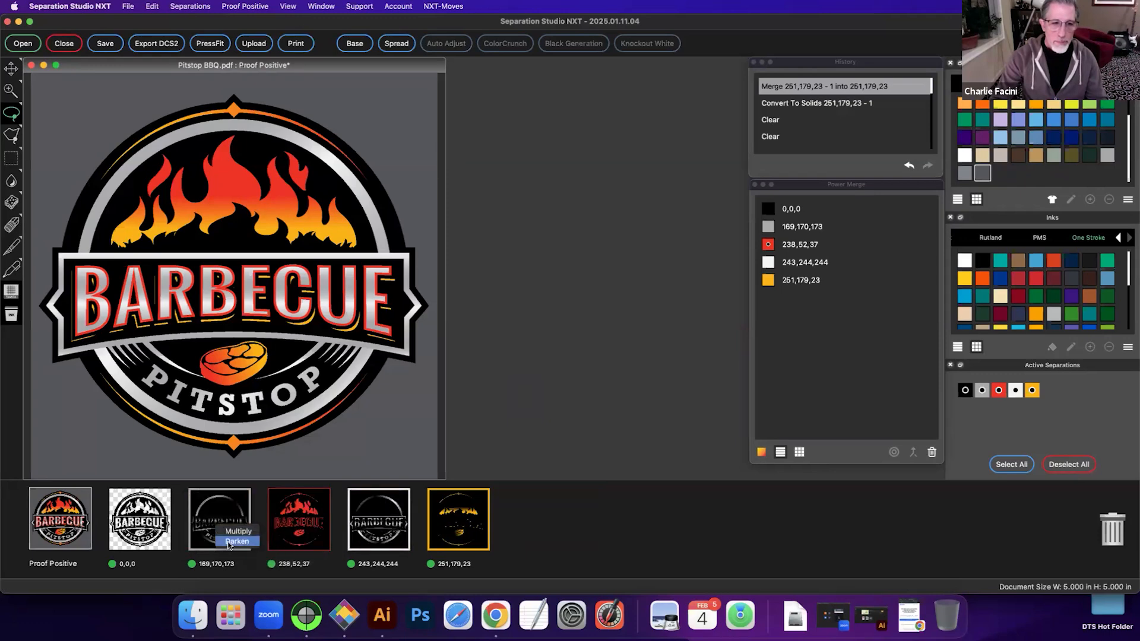
pyautogui.click(237, 541)
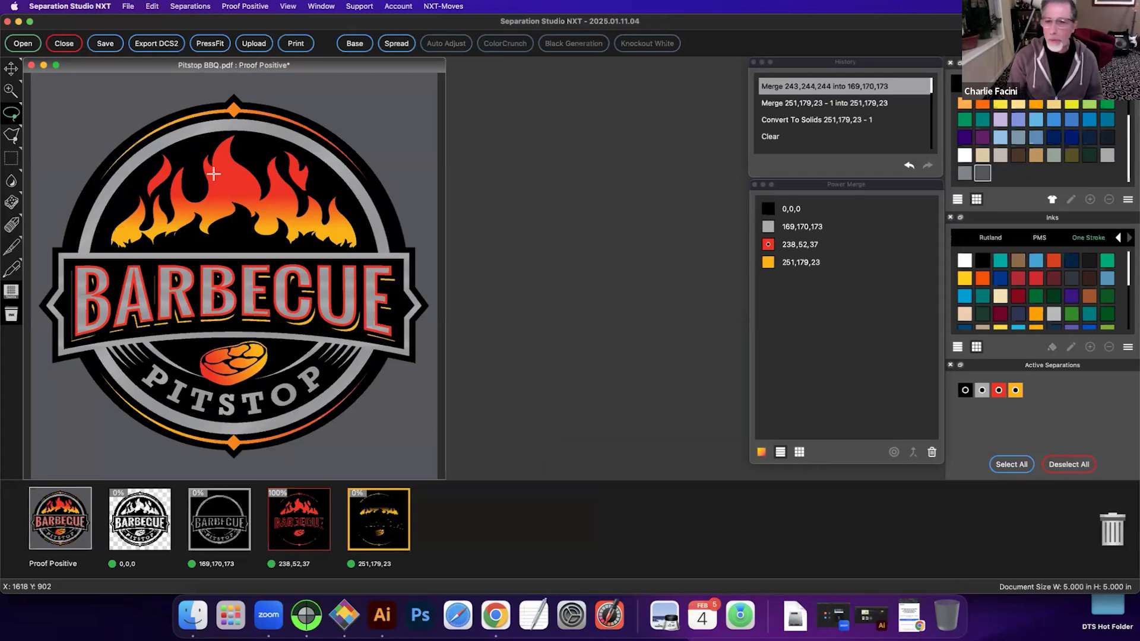
pyautogui.rightClick(223, 515)
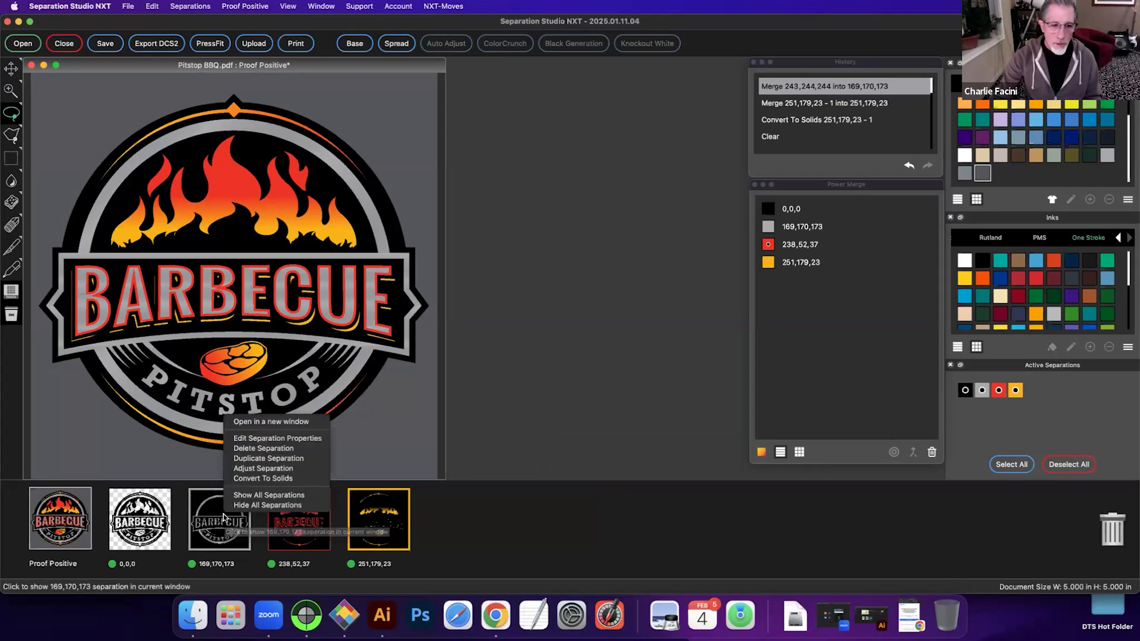
# Step: Convert the gray 169,170,173 separation to solids and display that separation on its own
pyautogui.click(262, 478)
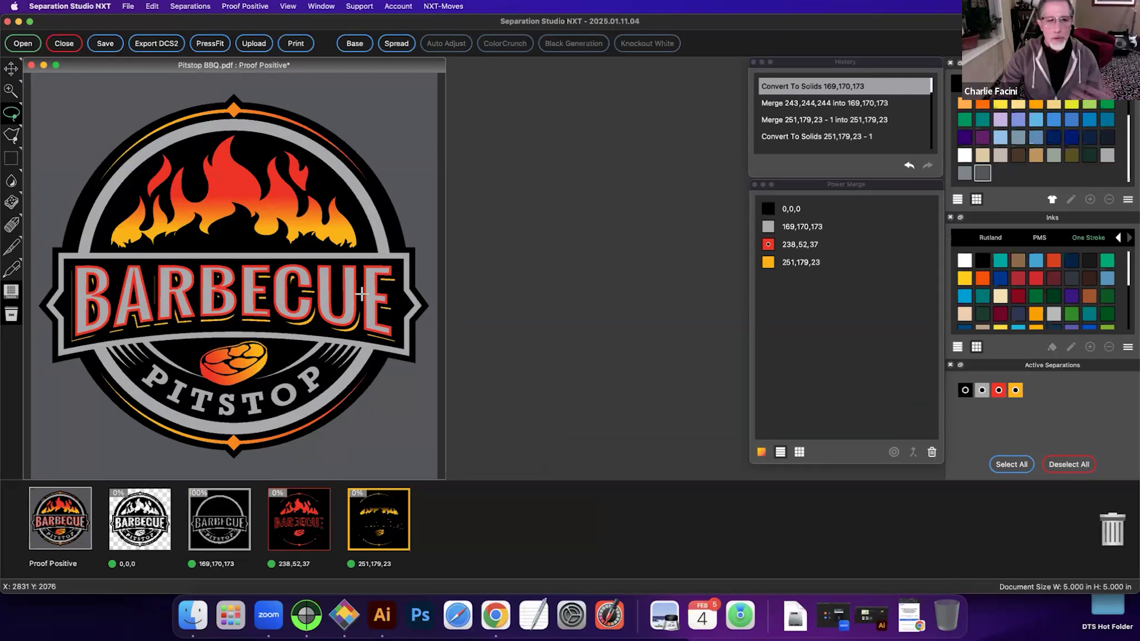
pyautogui.click(219, 525)
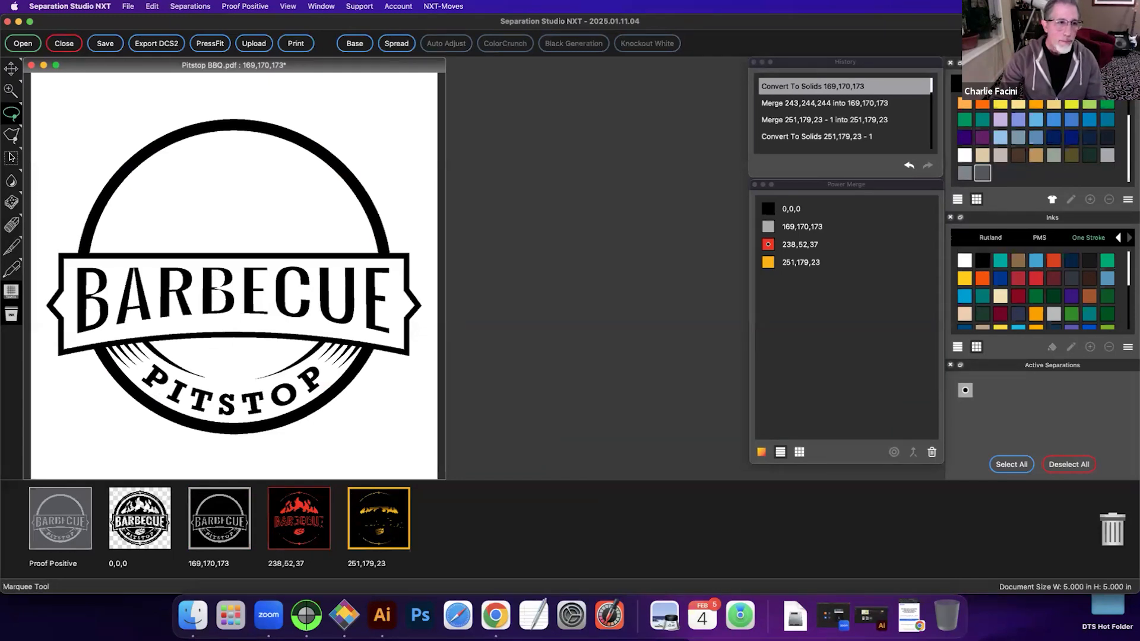
# Step: Outline the BARBECUE lettering inside the banner with a closed Polygon Lasso selection that leaves out the banner border
pyautogui.click(13, 138)
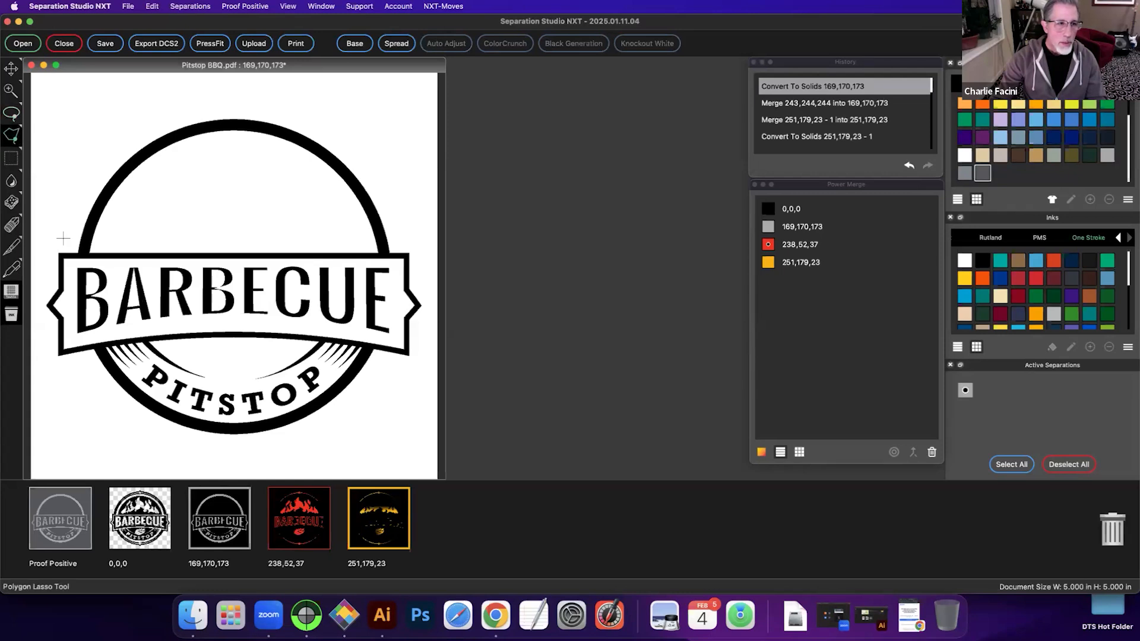
pyautogui.click(68, 265)
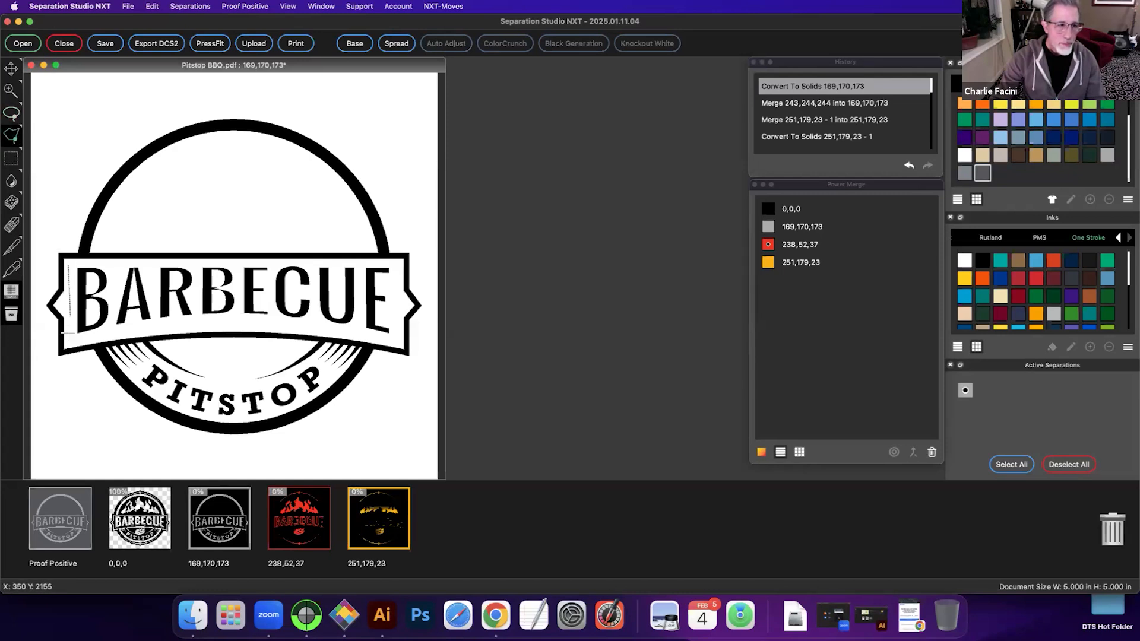
pyautogui.click(68, 339)
pyautogui.click(111, 336)
pyautogui.click(242, 325)
pyautogui.click(392, 338)
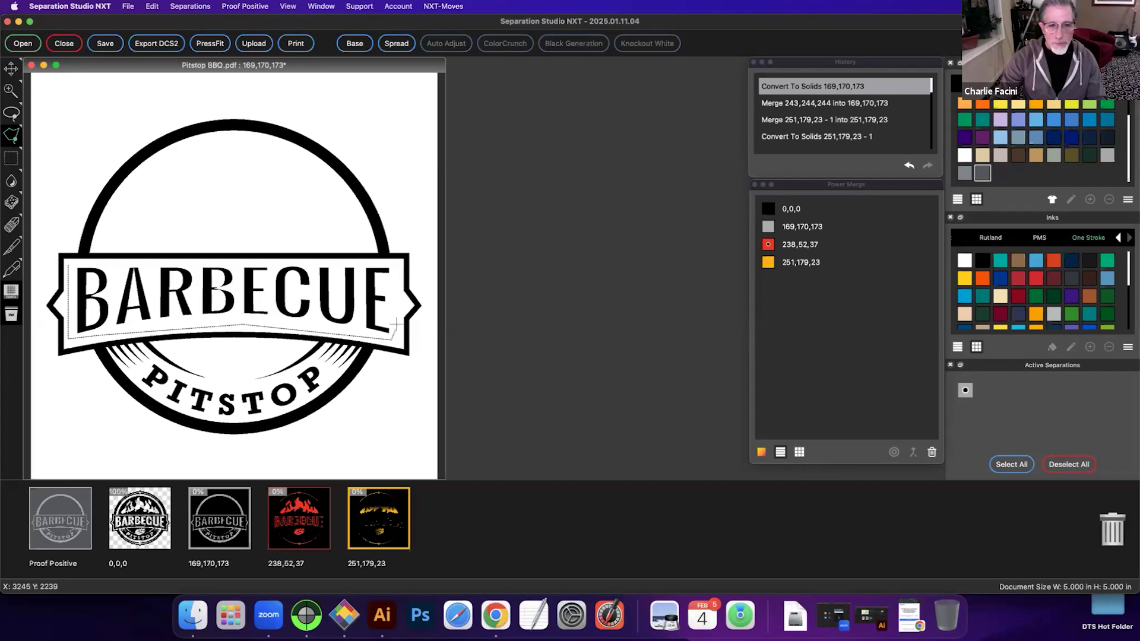
pyautogui.click(395, 261)
pyautogui.click(72, 263)
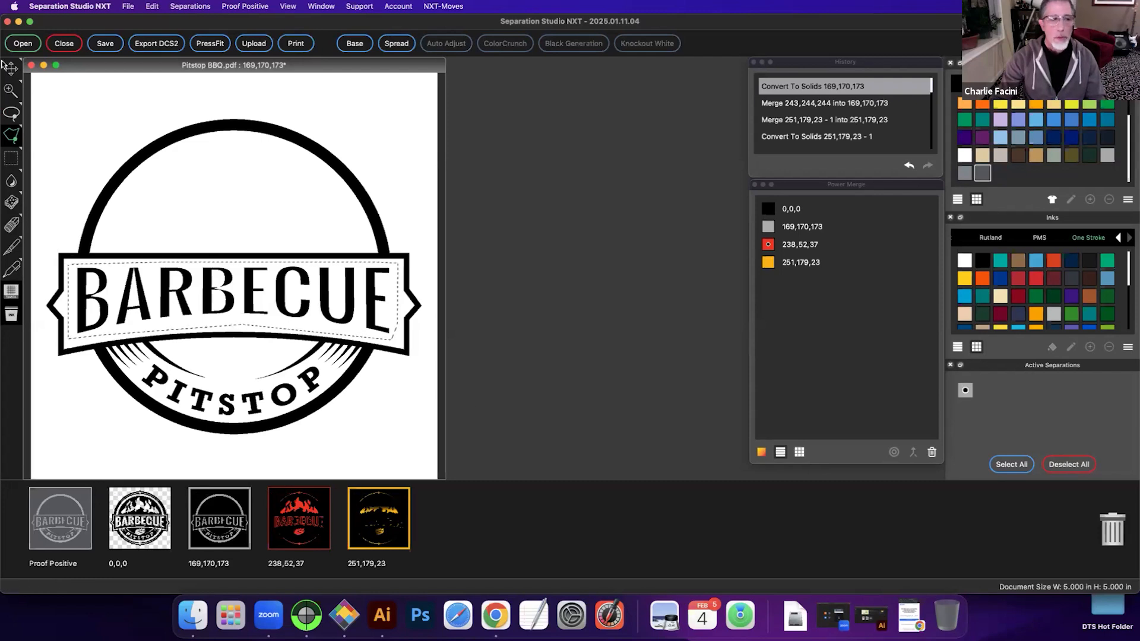
# Step: Erase a soft horizontal band through the middle of the selected BARBECUE lettering with a 200 px, 7% hardness eraser, and return to the composite proof
pyautogui.click(12, 226)
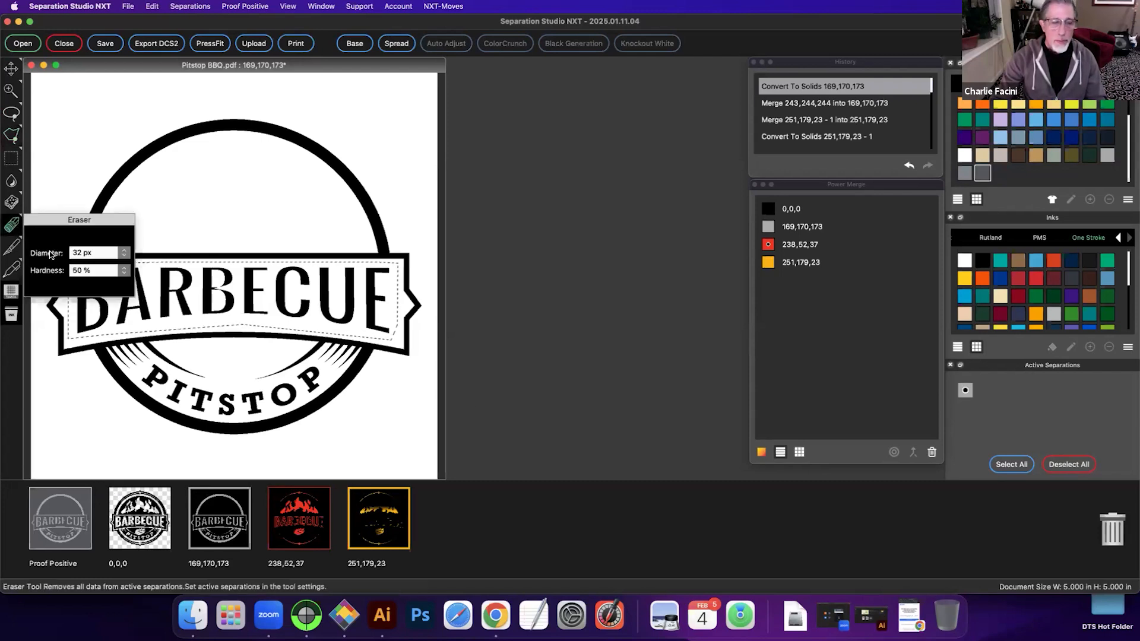
pyautogui.moveTo(93, 253); pyautogui.dragTo(40, 241)
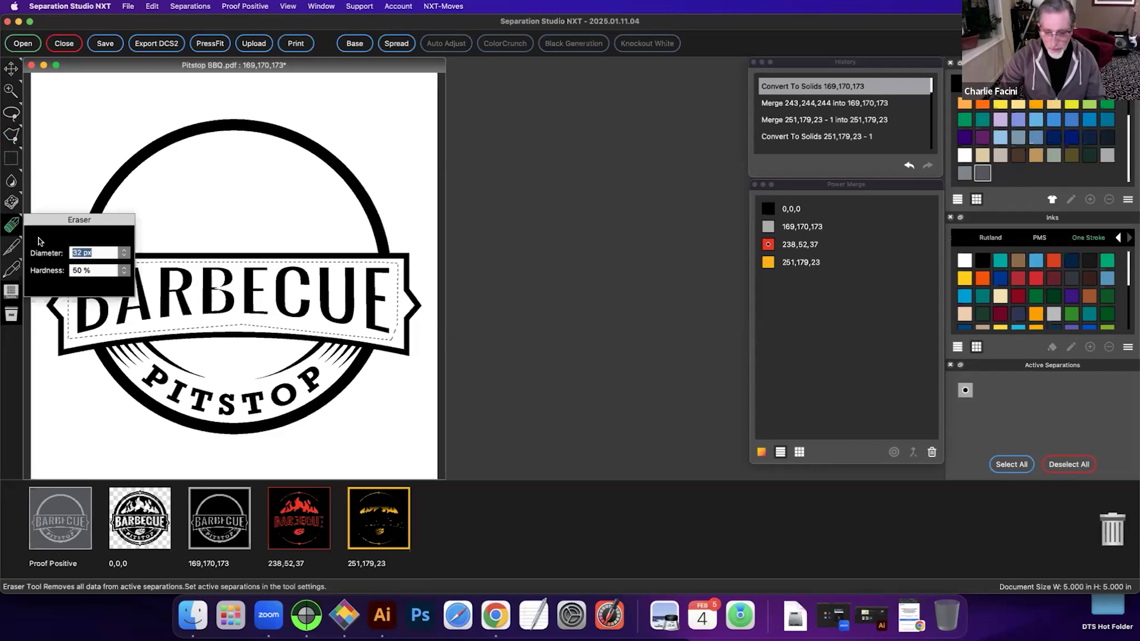
pyautogui.write('200')
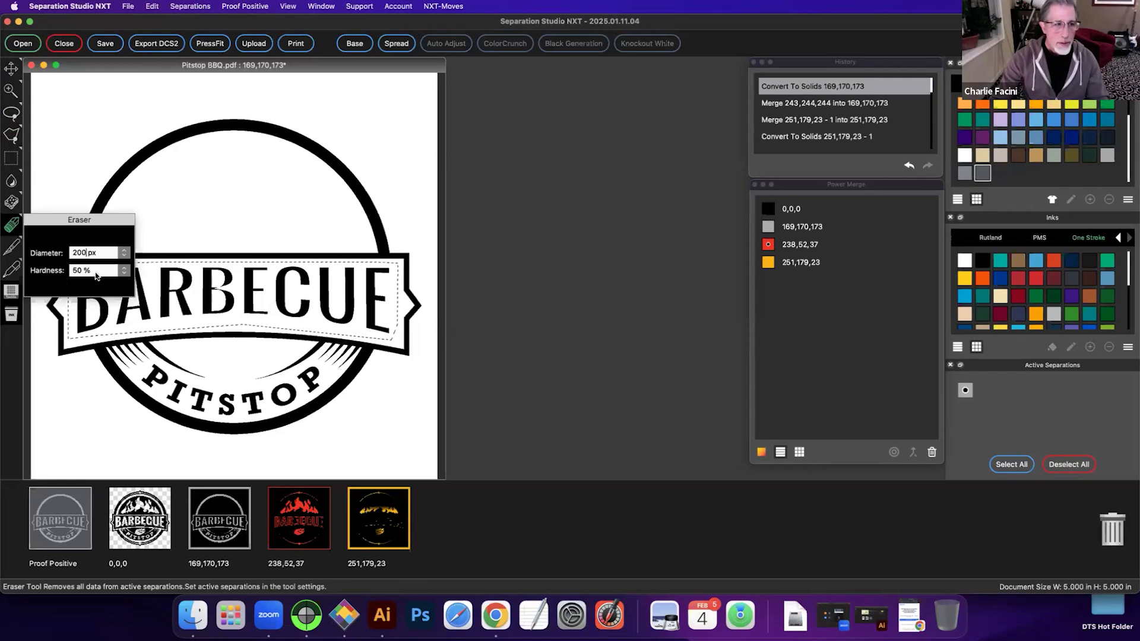
pyautogui.moveTo(86, 272); pyautogui.dragTo(64, 272)
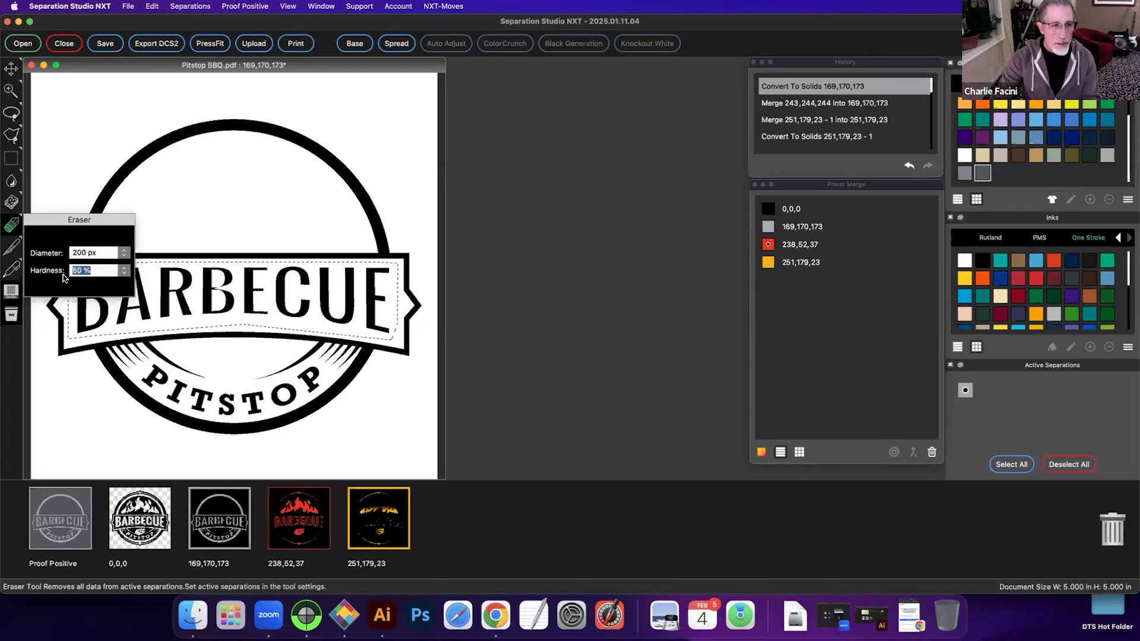
pyautogui.write('7')
pyautogui.press('Return')
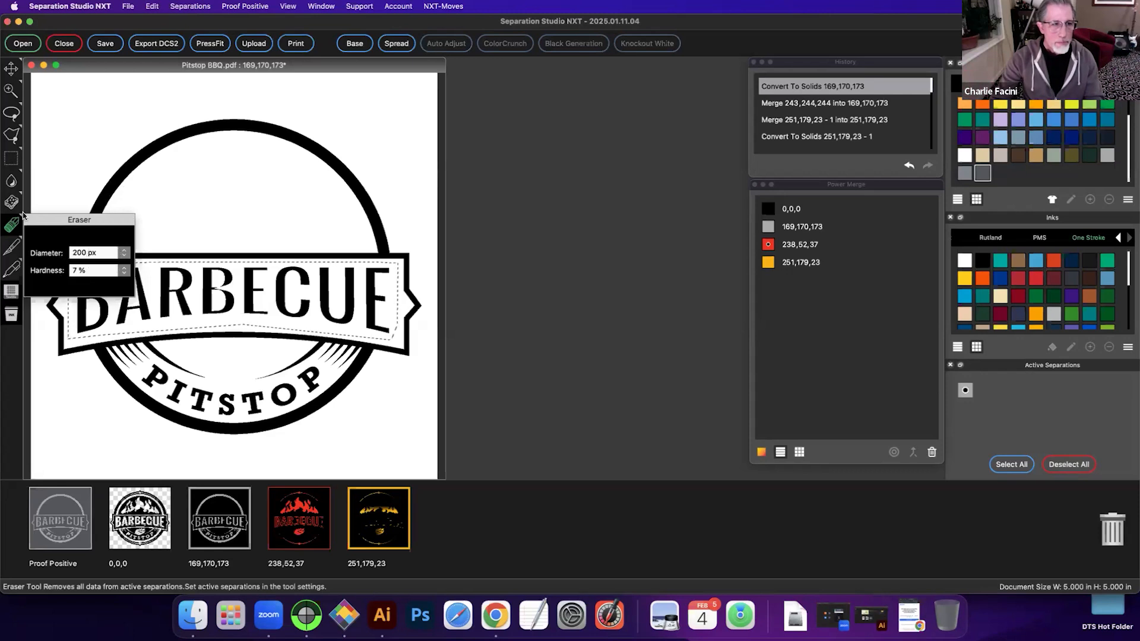
pyautogui.moveTo(75, 298); pyautogui.dragTo(191, 292)
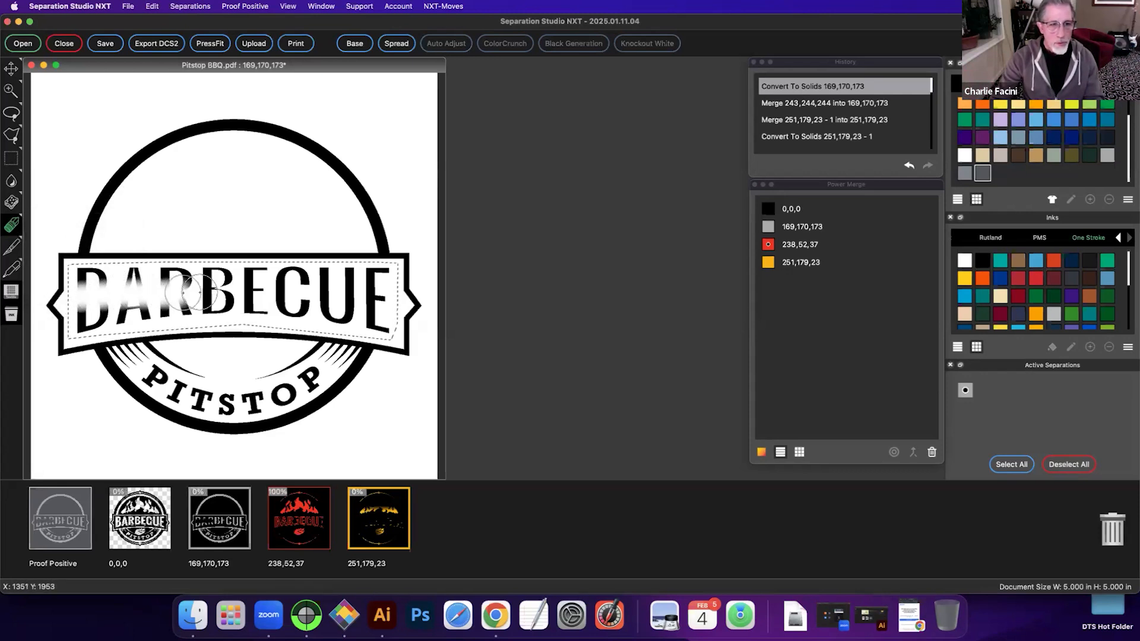
pyautogui.moveTo(262, 292); pyautogui.dragTo(409, 305)
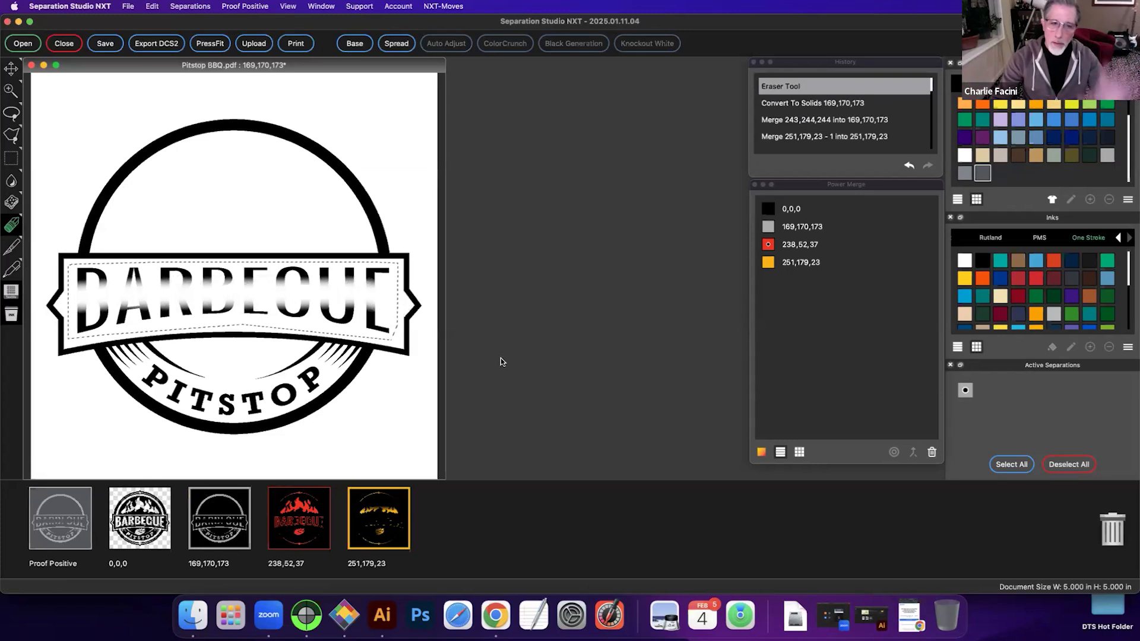
pyautogui.click(59, 526)
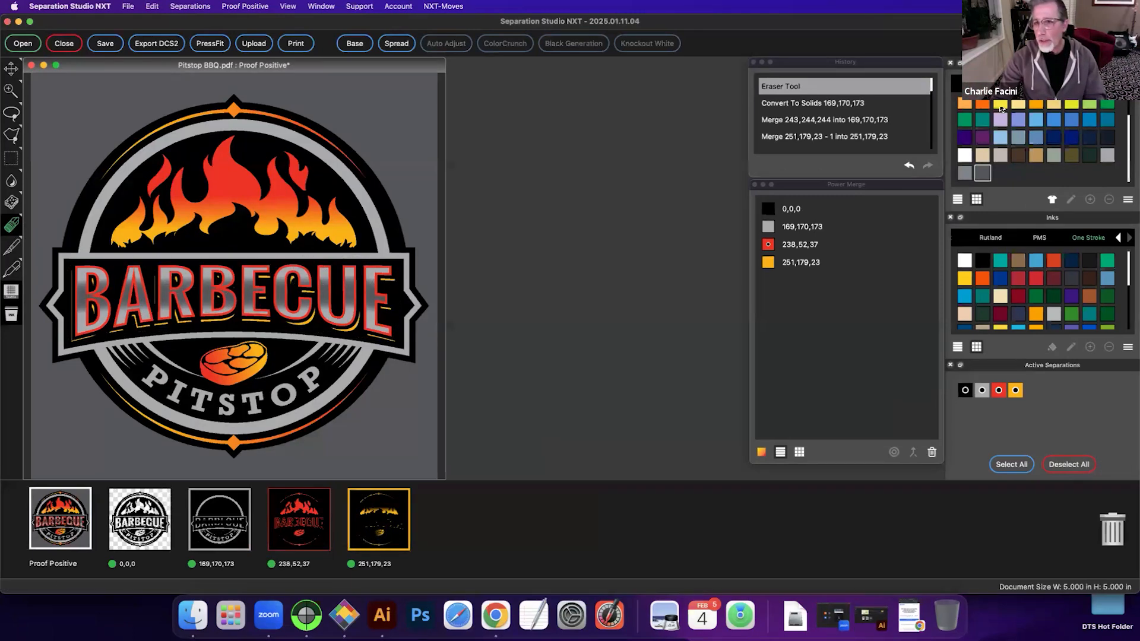
# Step: Try orange and bright yellow ground colors behind the proof, and settle on a black ground
pyautogui.scroll(1, 996, 119)
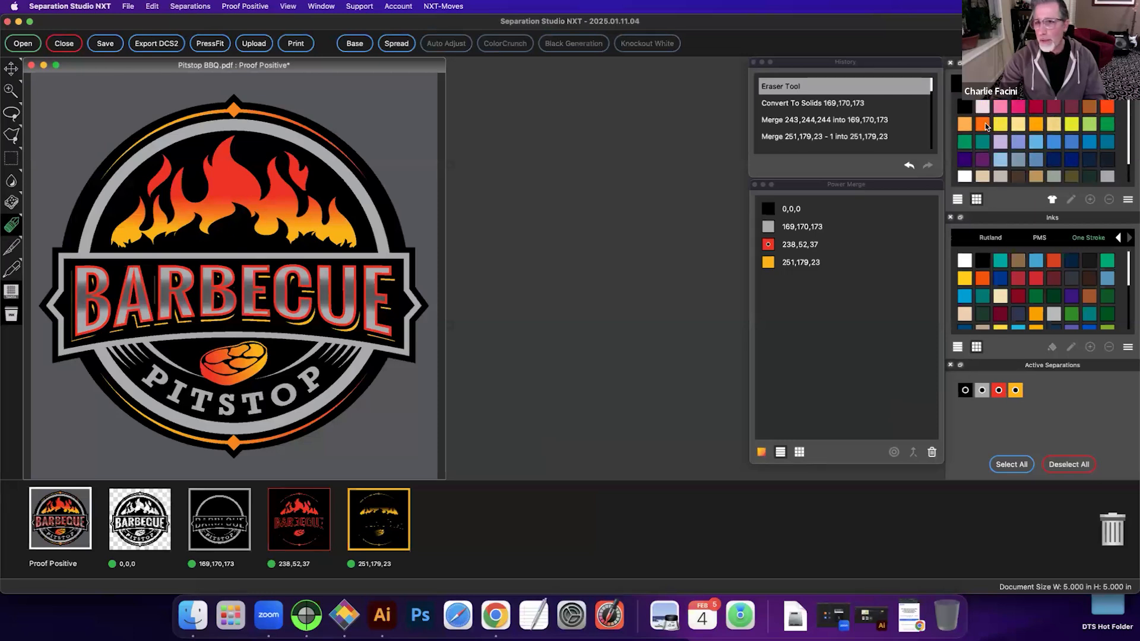
pyautogui.moveTo(982, 124); pyautogui.dragTo(366, 111)
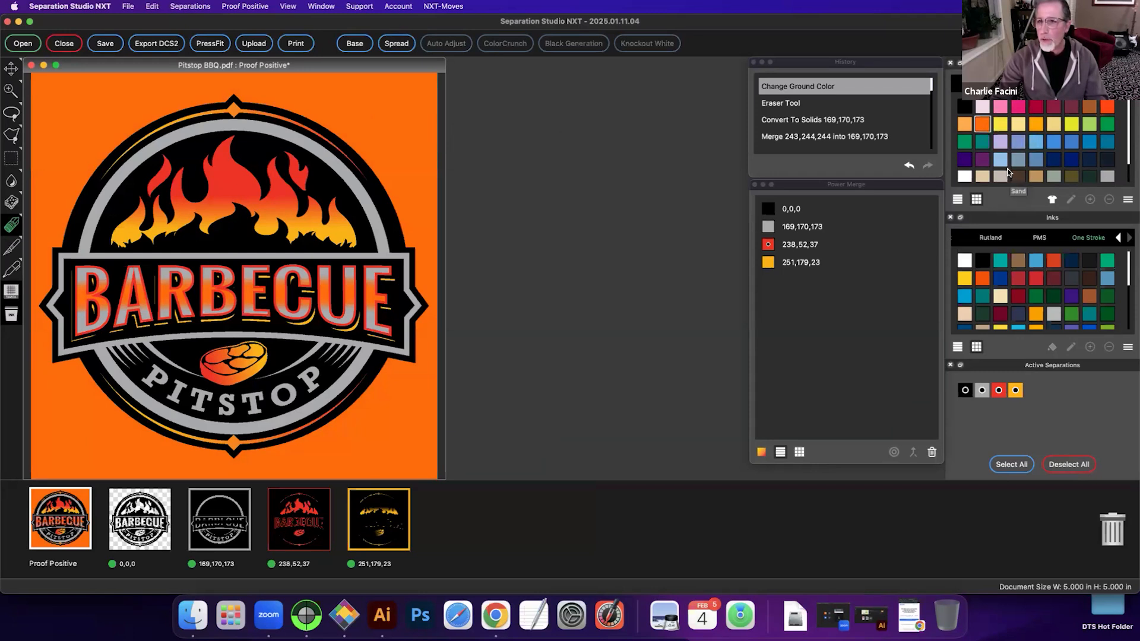
pyautogui.scroll(-1, 975, 174)
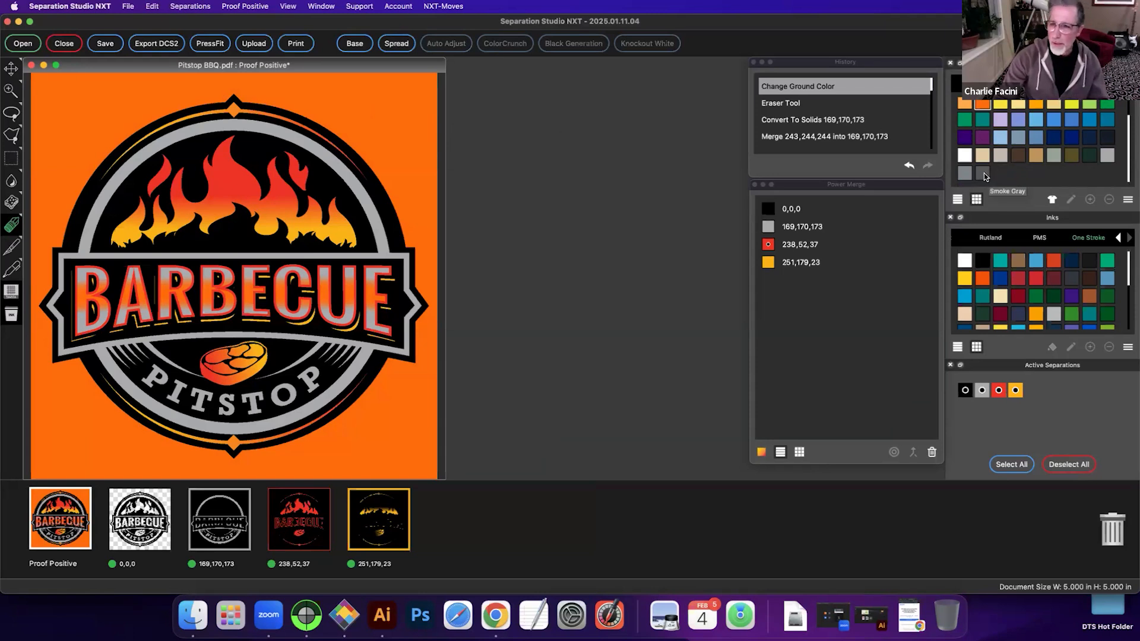
pyautogui.scroll(1, 991, 167)
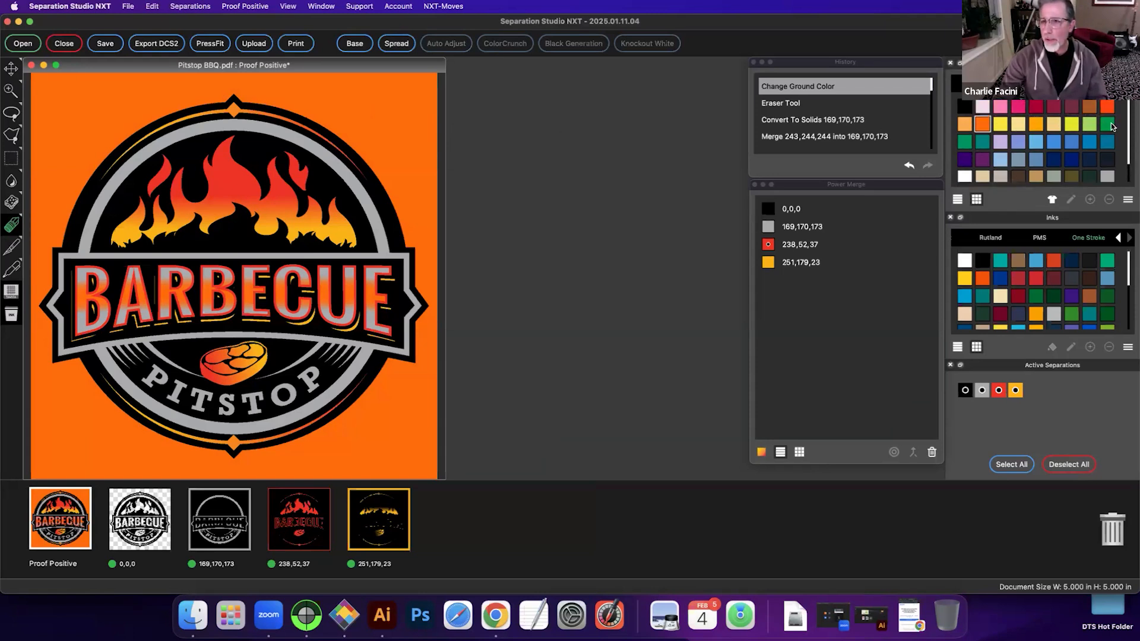
pyautogui.moveTo(901, 122); pyautogui.dragTo(390, 109)
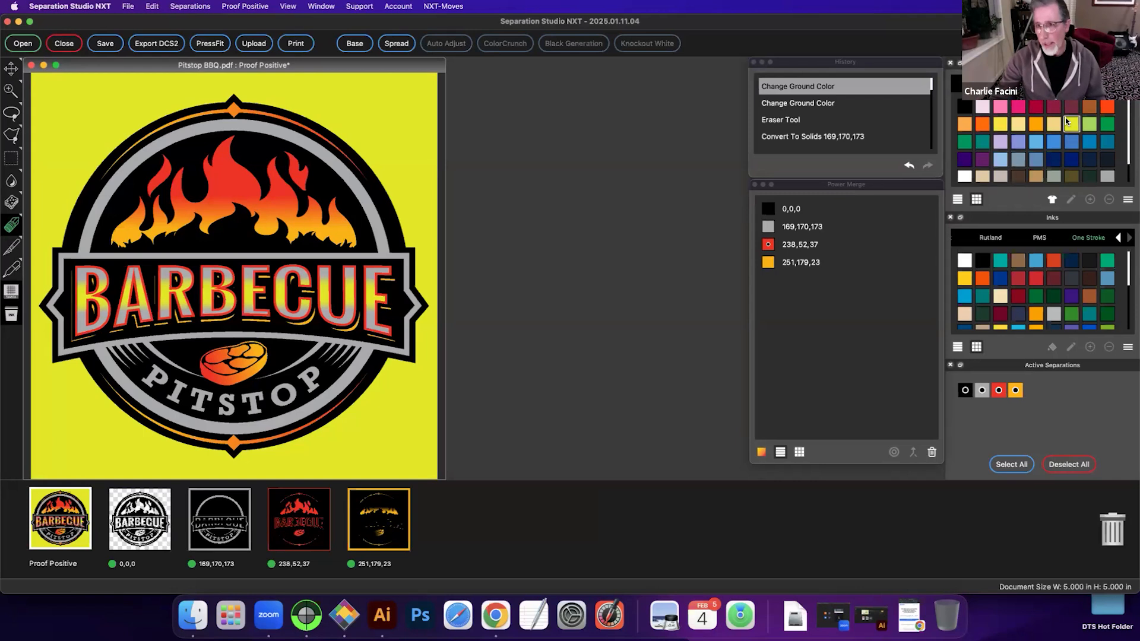
pyautogui.click(968, 109)
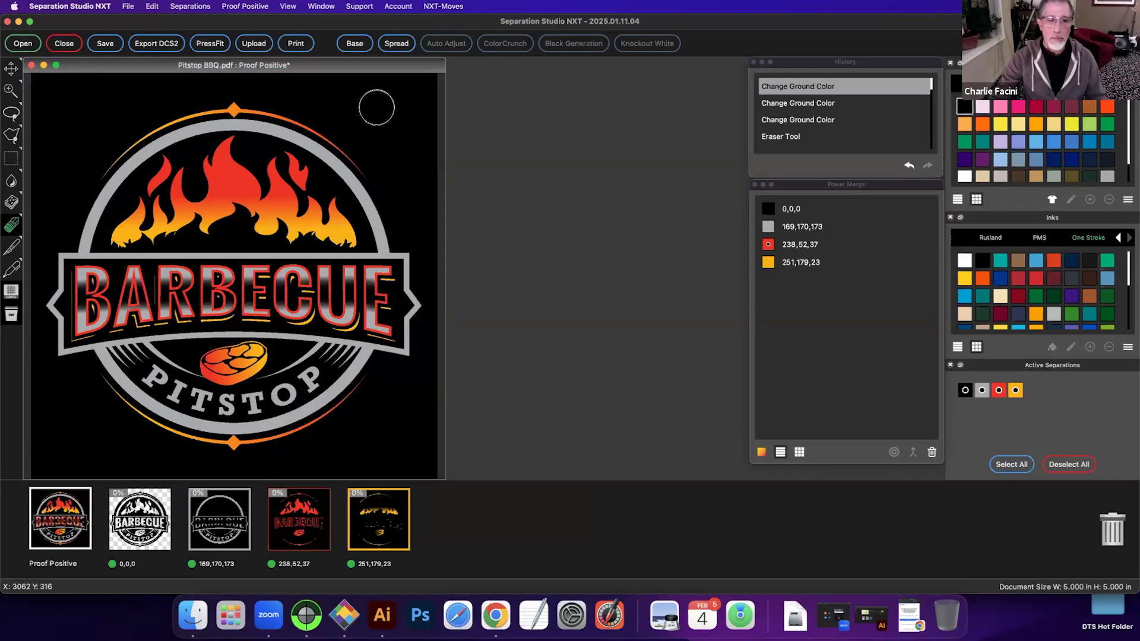
# Step: Create a live base with a 0.5 pt choke from all separations except black 0,0,0
pyautogui.click(351, 43)
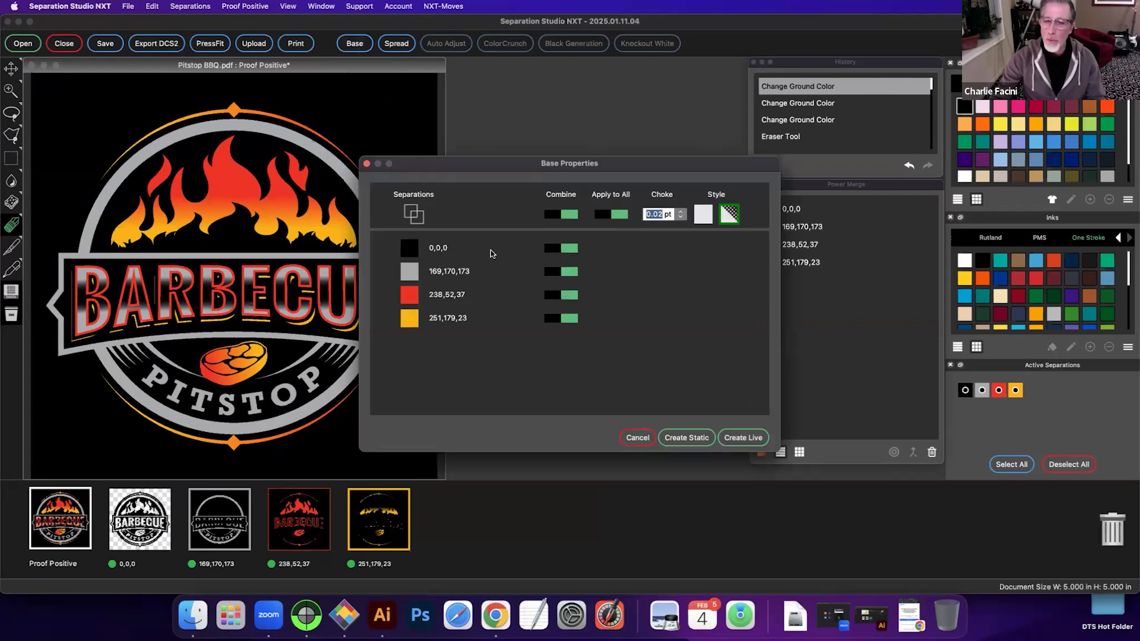
pyautogui.click(545, 250)
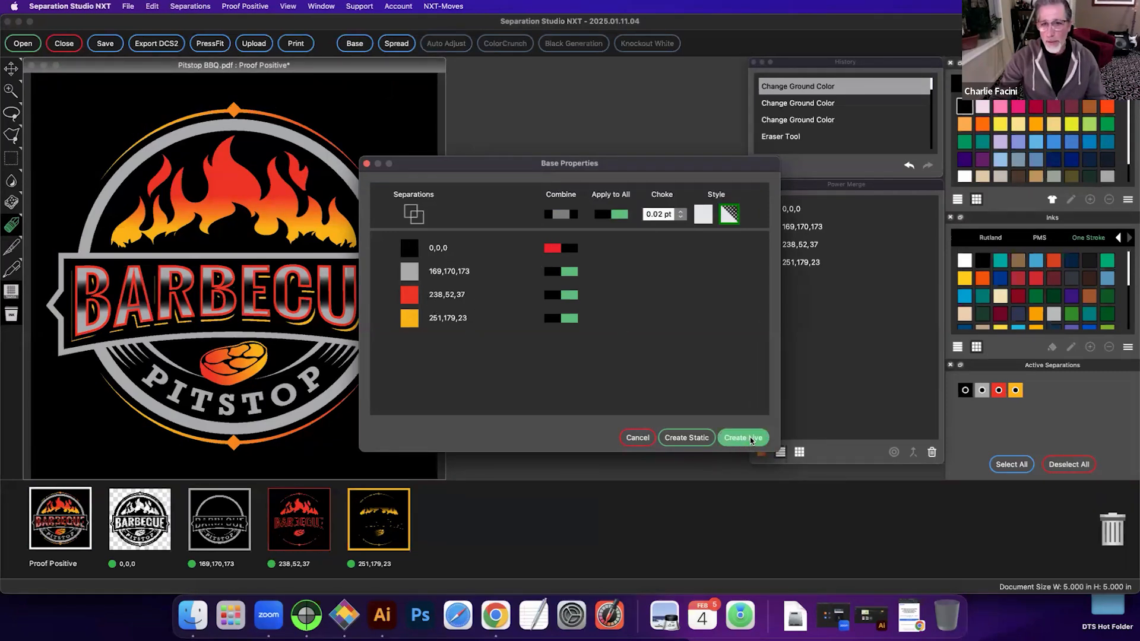
pyautogui.moveTo(646, 212); pyautogui.dragTo(674, 215)
pyautogui.write('.5')
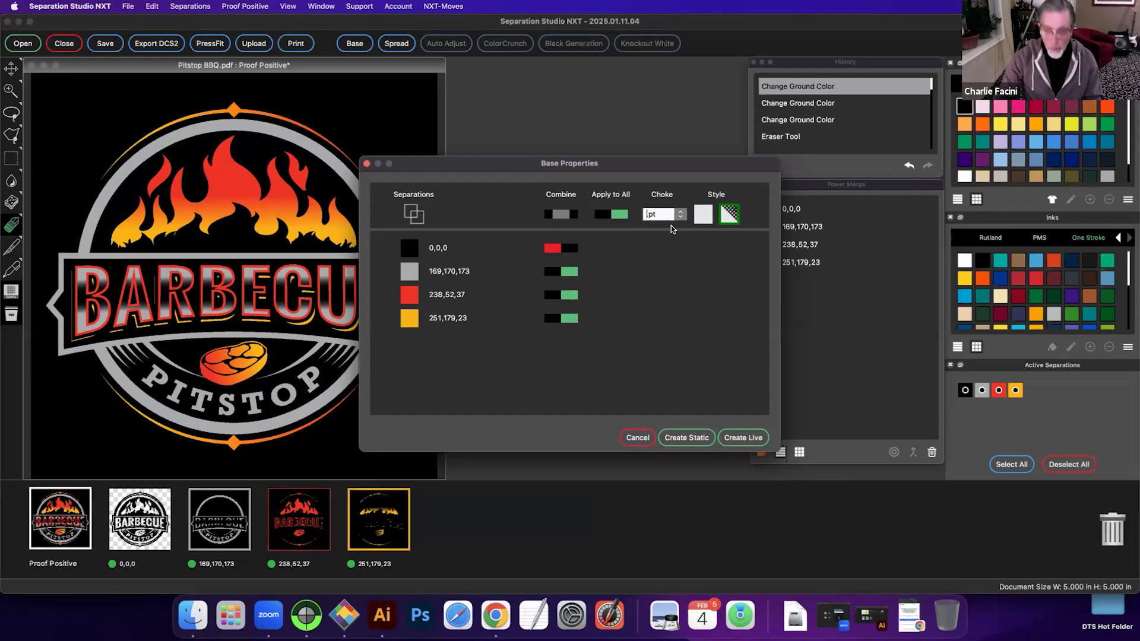
pyautogui.click(737, 438)
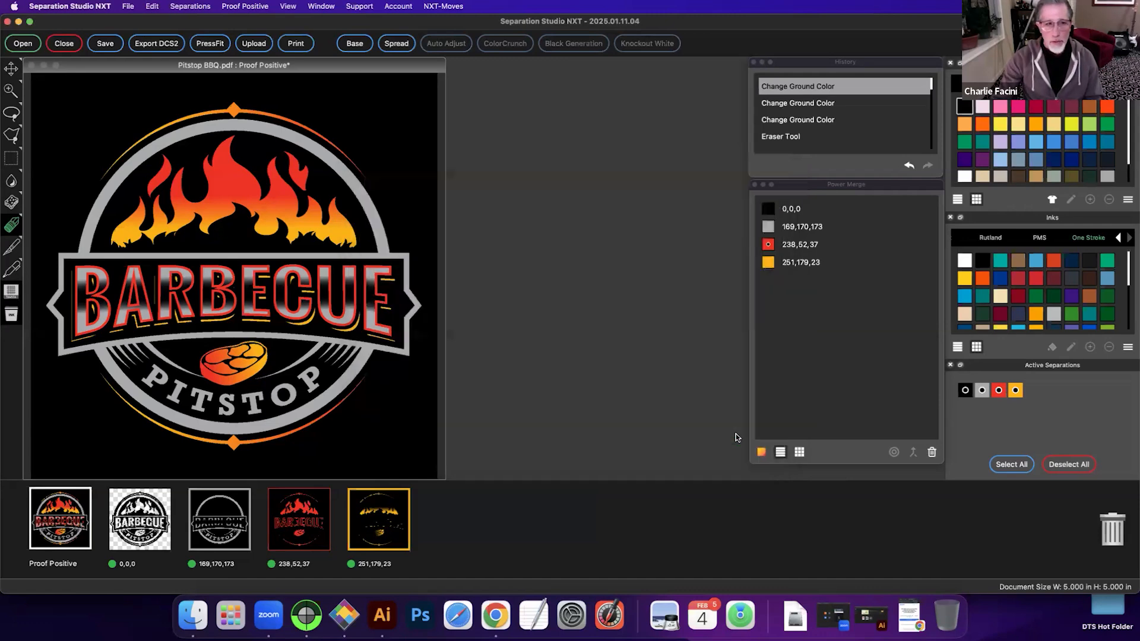
# Step: Inspect the live base and the individual color separations, and return to the composite proof
pyautogui.click(142, 532)
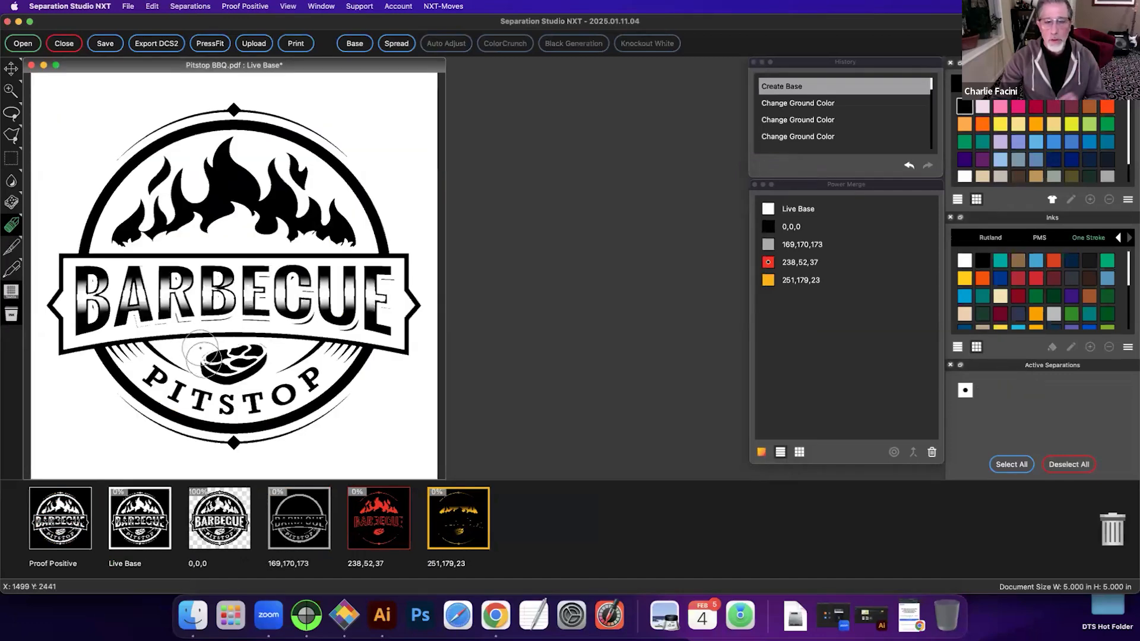
pyautogui.click(220, 519)
pyautogui.click(299, 518)
pyautogui.click(354, 517)
pyautogui.click(75, 515)
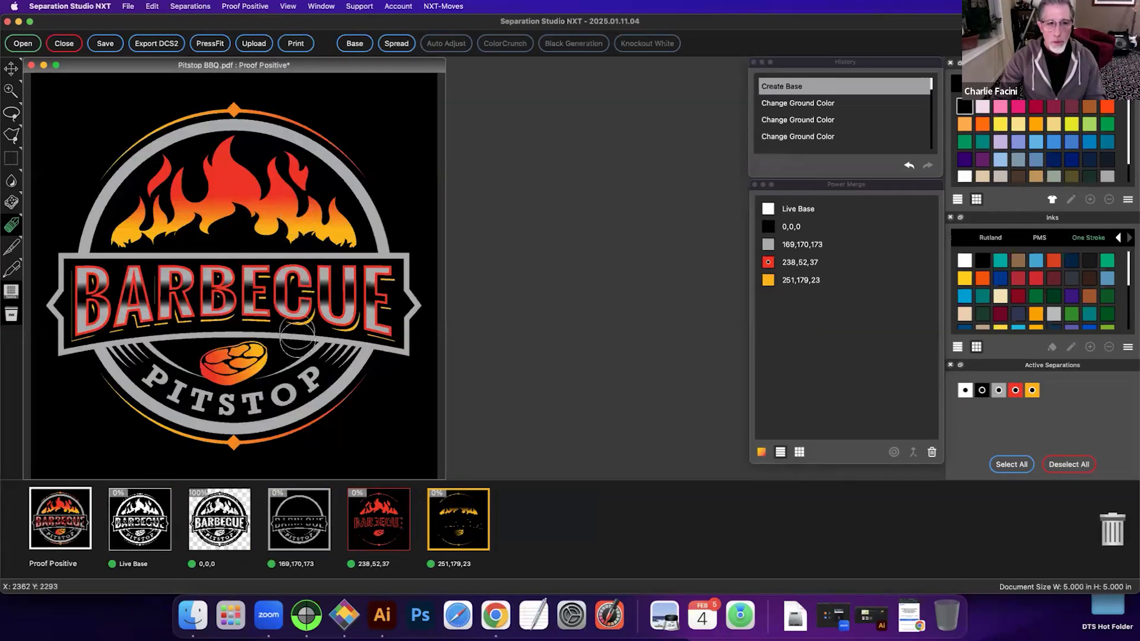
# Step: Try a 0.5 pt spread on only the red 238,52,37 separation, and undo that spread
pyautogui.click(369, 505)
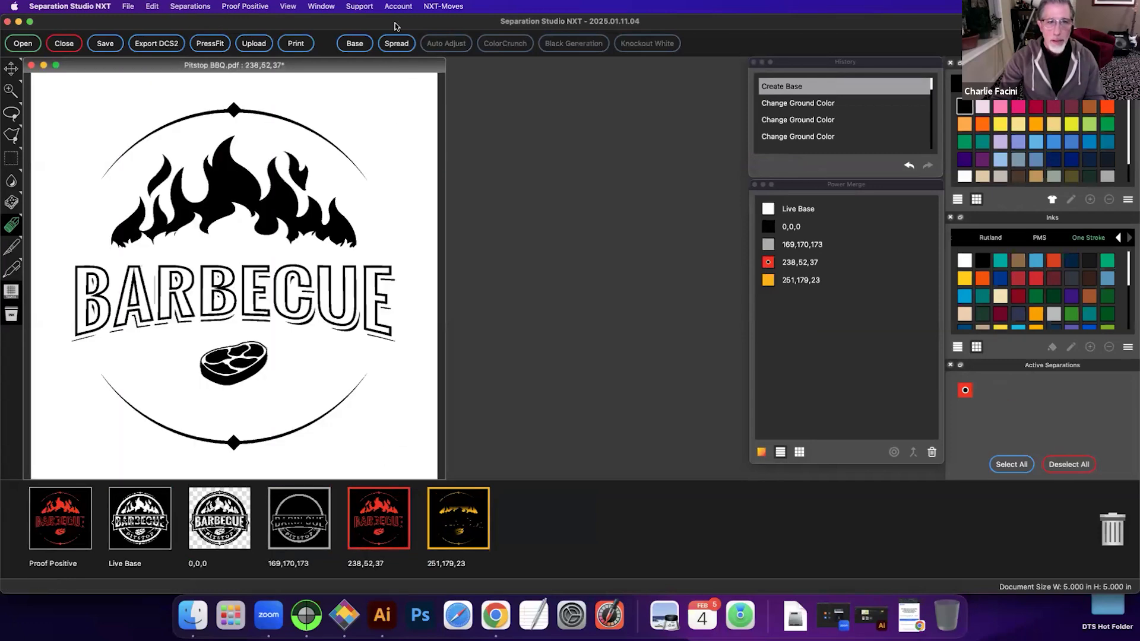
pyautogui.click(397, 44)
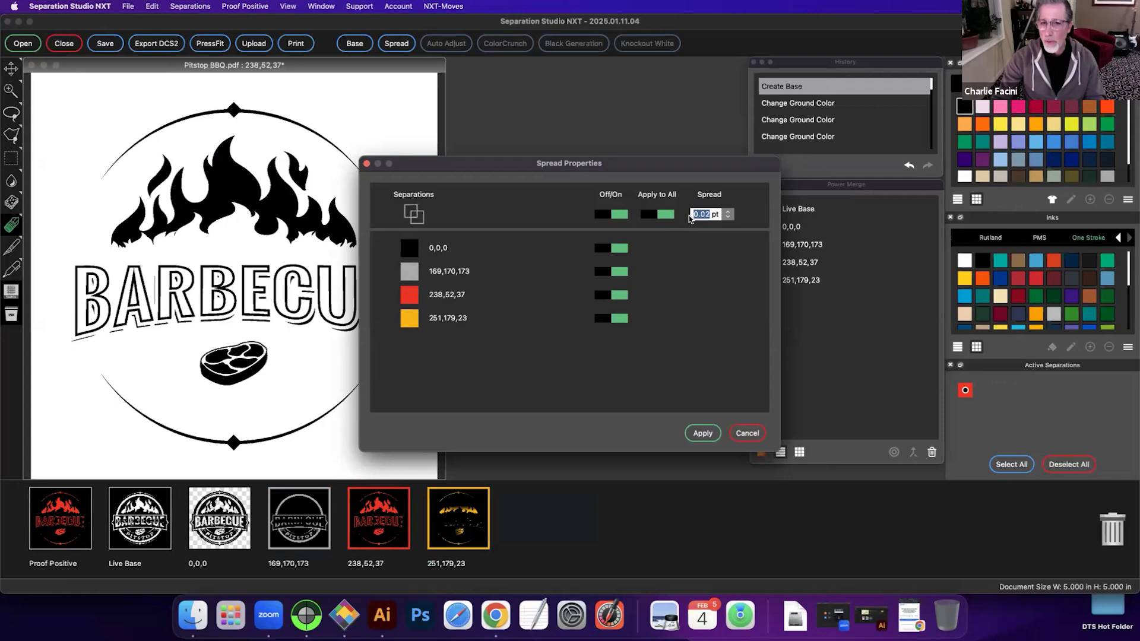
pyautogui.write('.5')
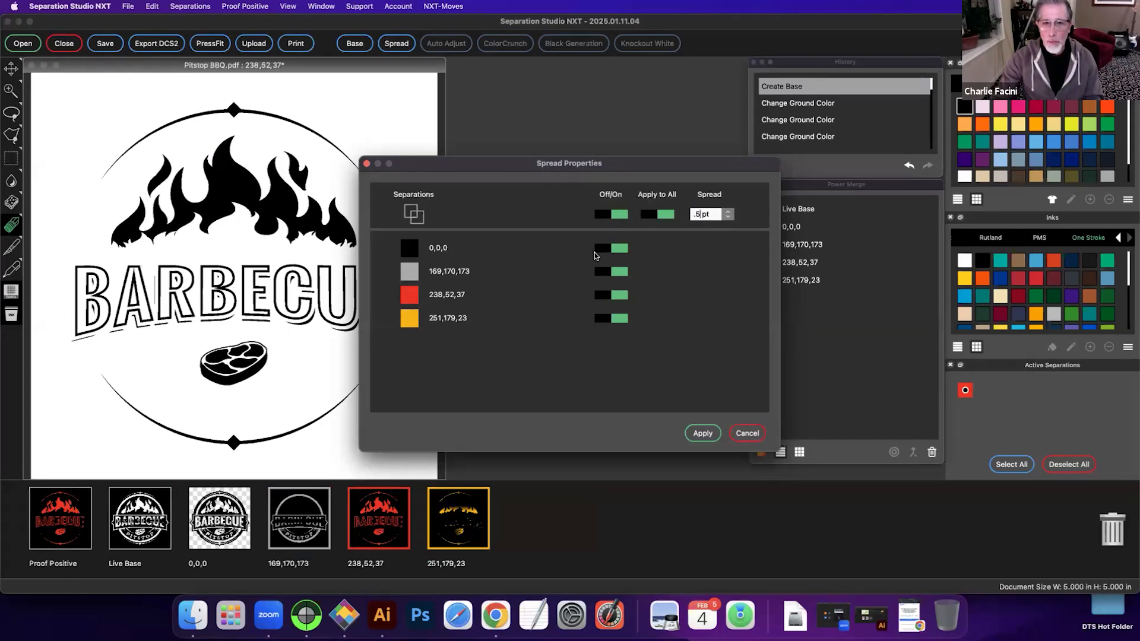
pyautogui.click(601, 215)
pyautogui.click(619, 295)
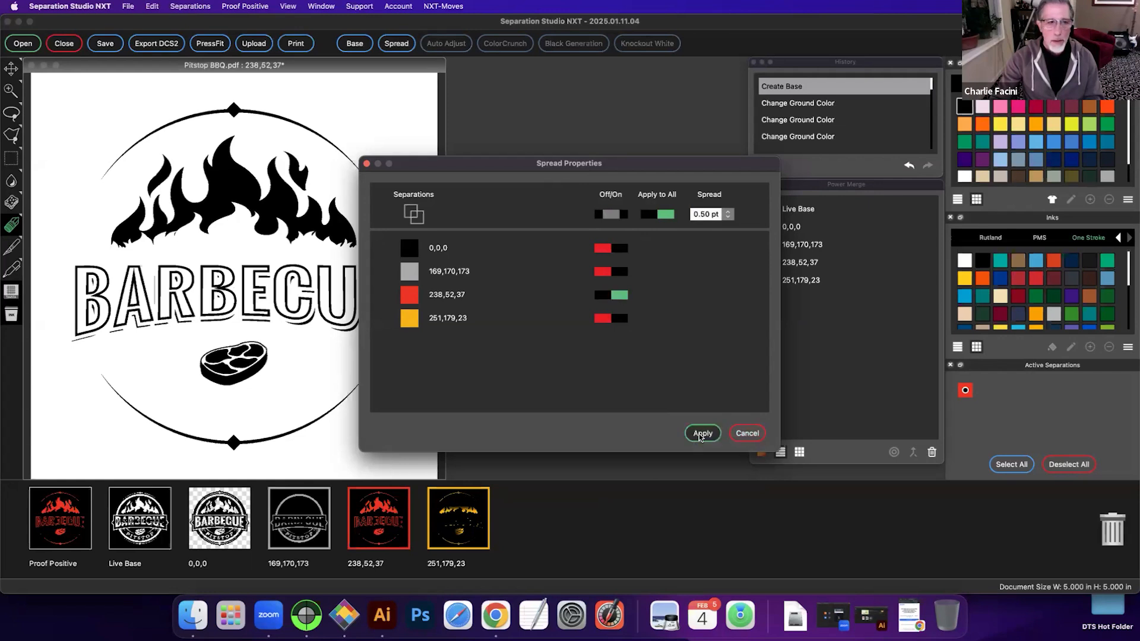
pyautogui.click(702, 434)
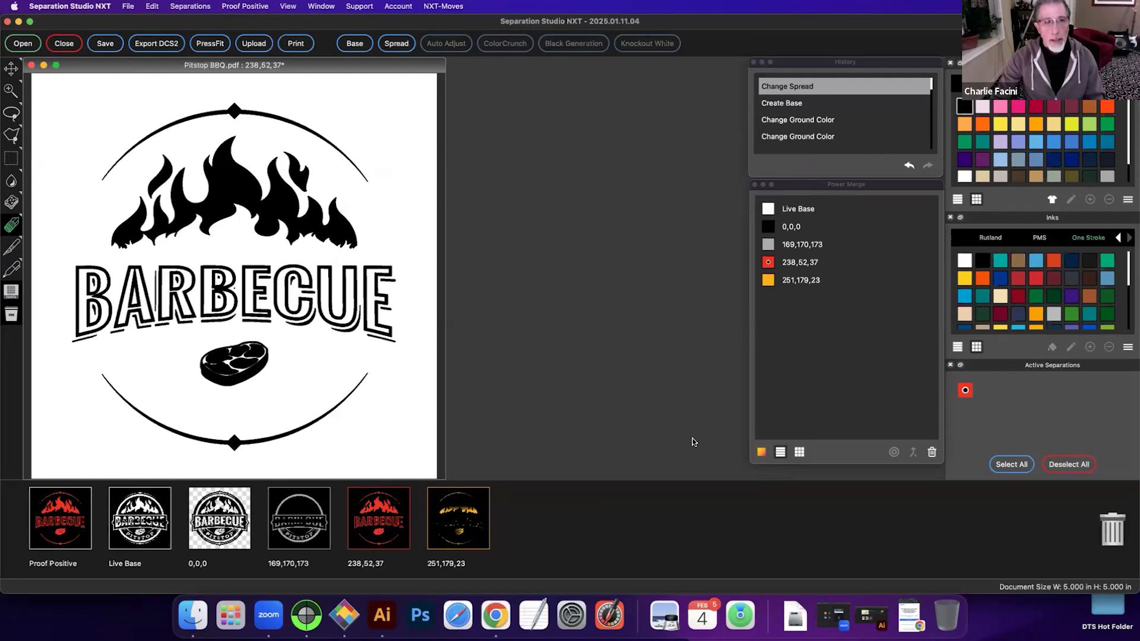
pyautogui.press('super+z')
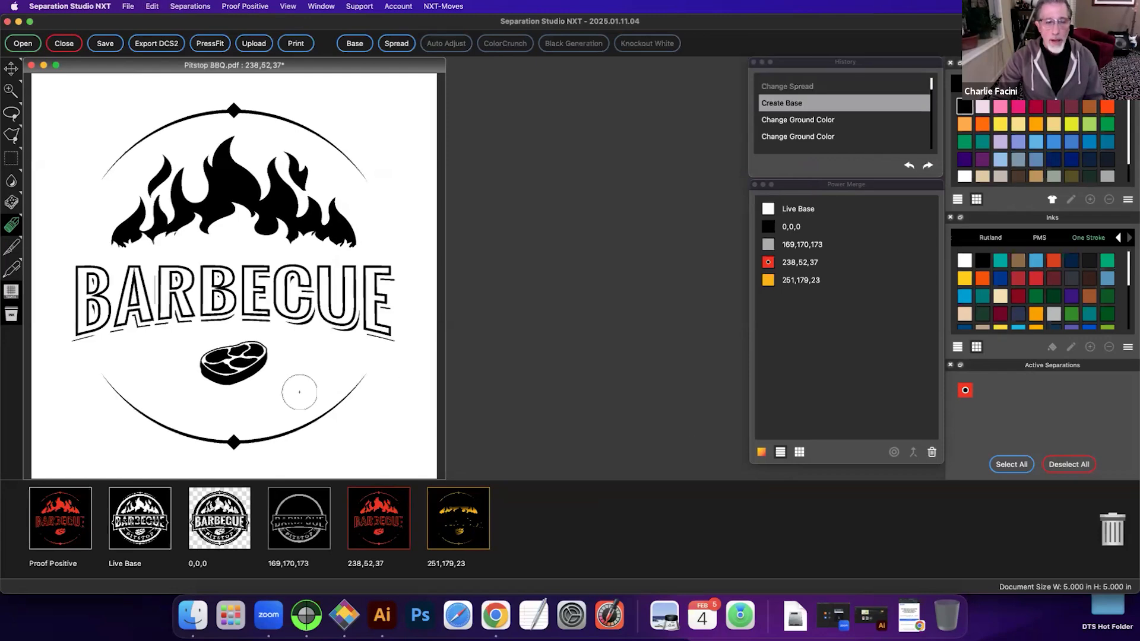
# Step: Hide the black 0,0,0 separation in the composite proof and open the print setup
pyautogui.click(52, 518)
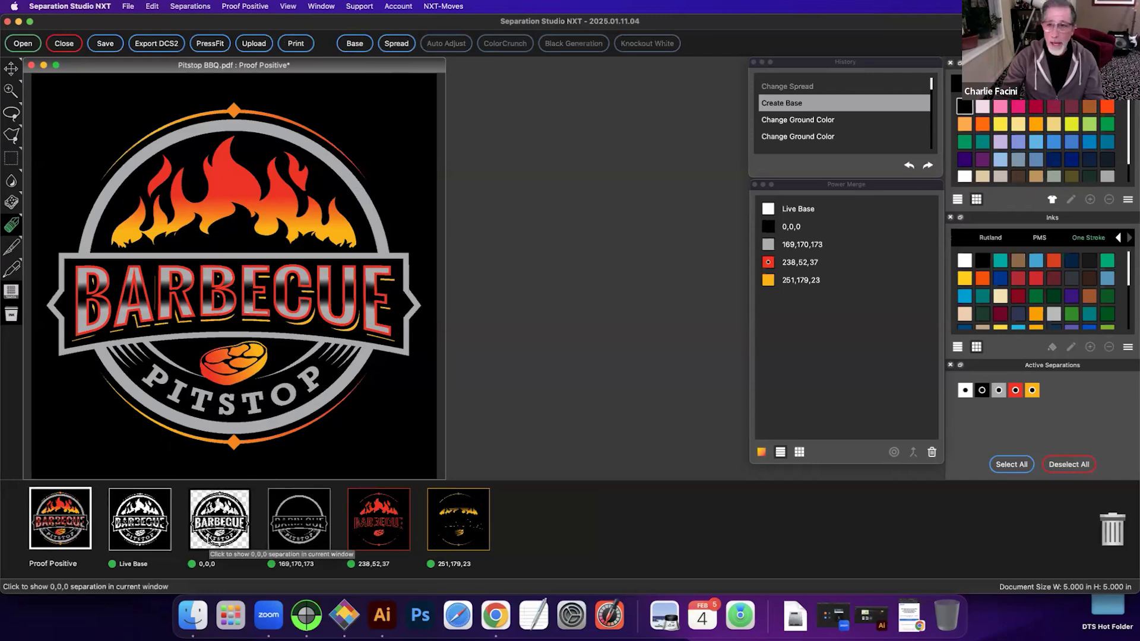
pyautogui.click(194, 564)
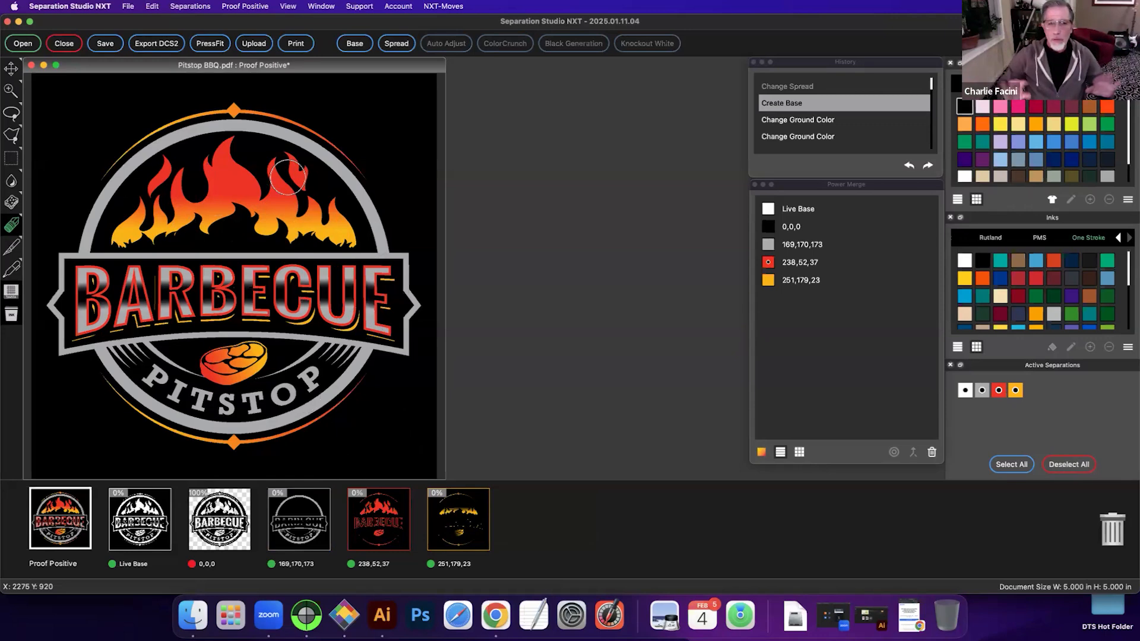
pyautogui.click(296, 43)
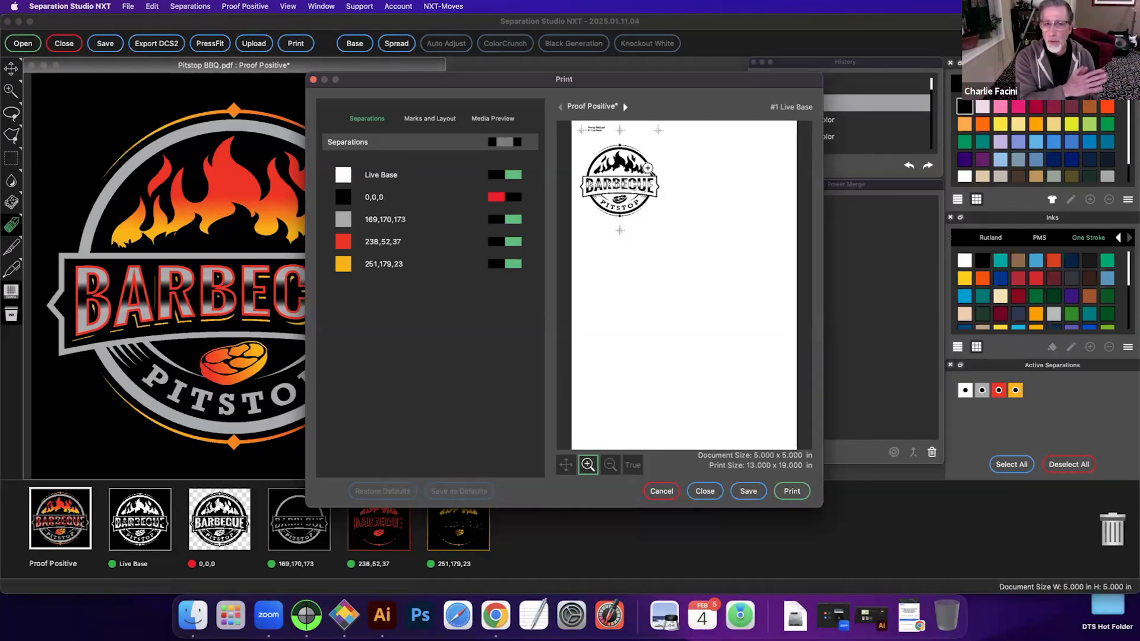
# Step: Try a print scale of 200% in the marks and layout settings, and set the scale back to 100%
pyautogui.click(430, 118)
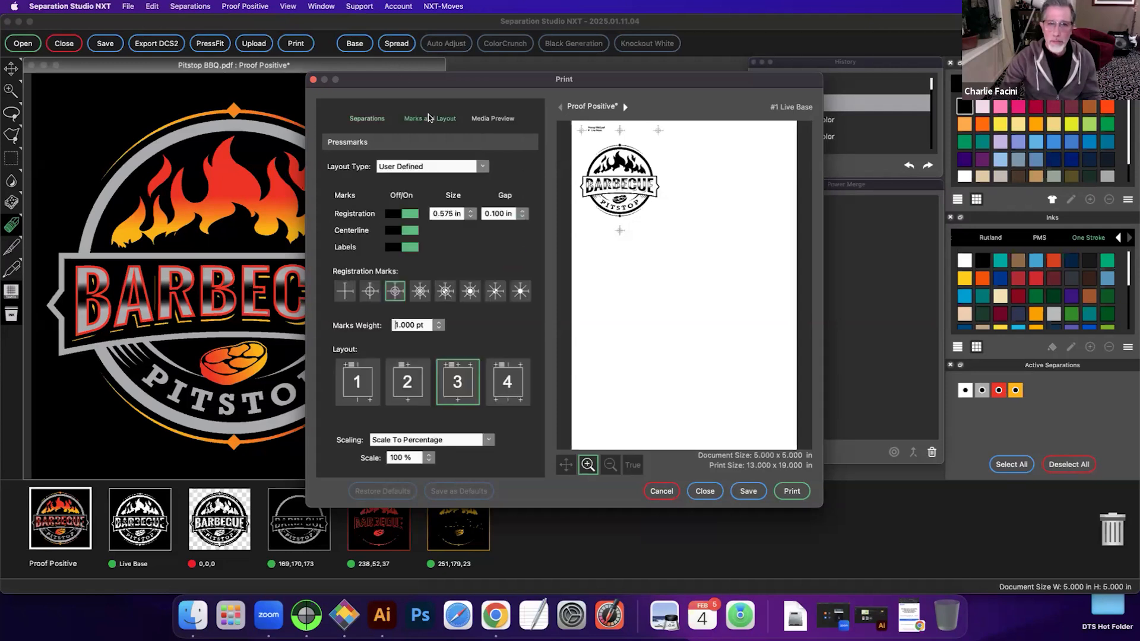
pyautogui.moveTo(414, 458); pyautogui.dragTo(387, 456)
pyautogui.write('200')
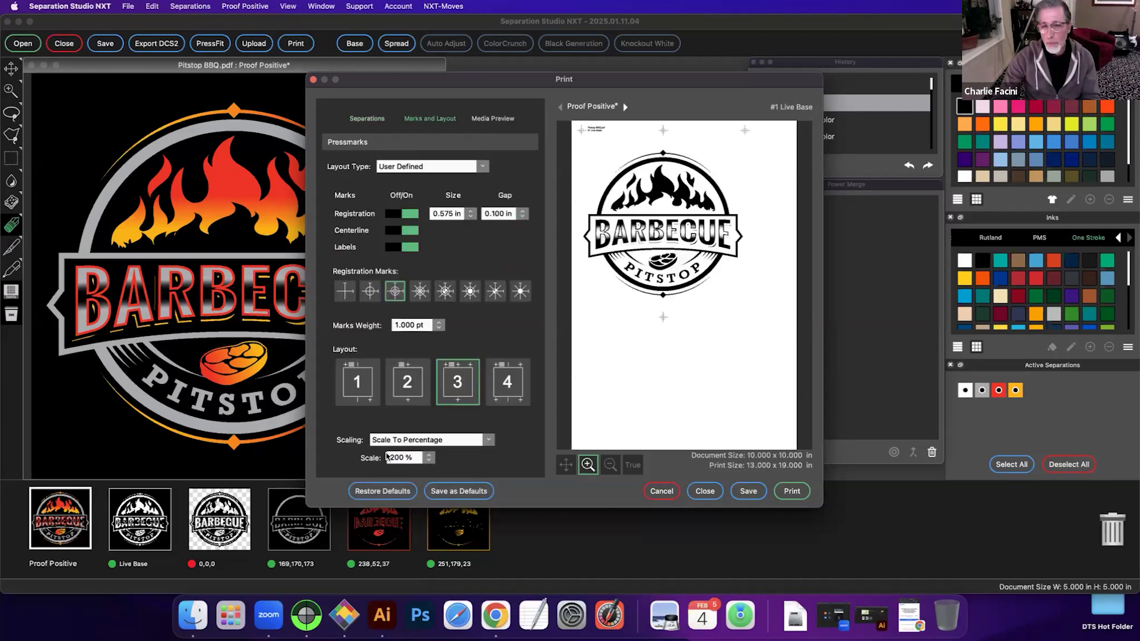
pyautogui.press('Return')
pyautogui.write('100')
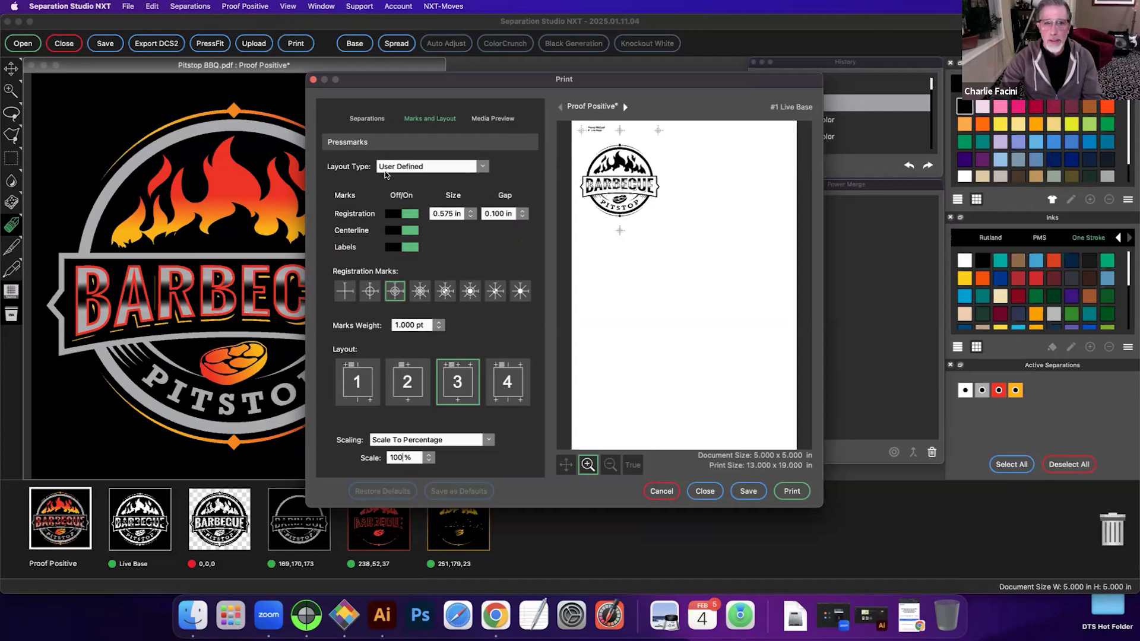
# Step: Compare the registration mark styles and page layouts, and choose the fifth mark style with layout 1
pyautogui.click(421, 291)
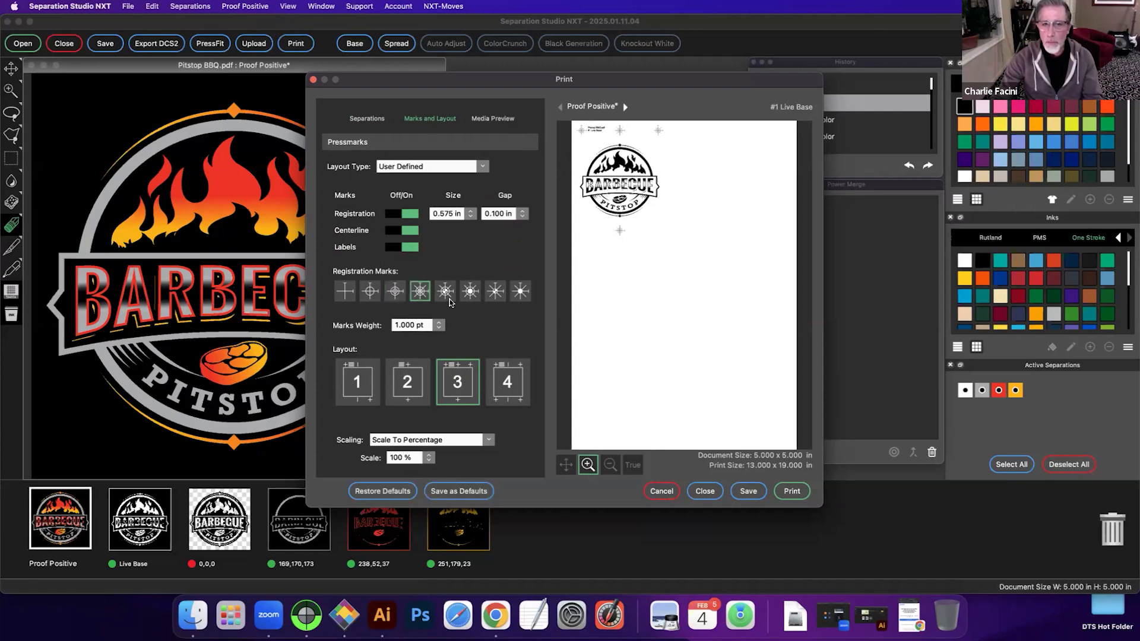
pyautogui.click(495, 293)
pyautogui.click(519, 293)
pyautogui.click(447, 294)
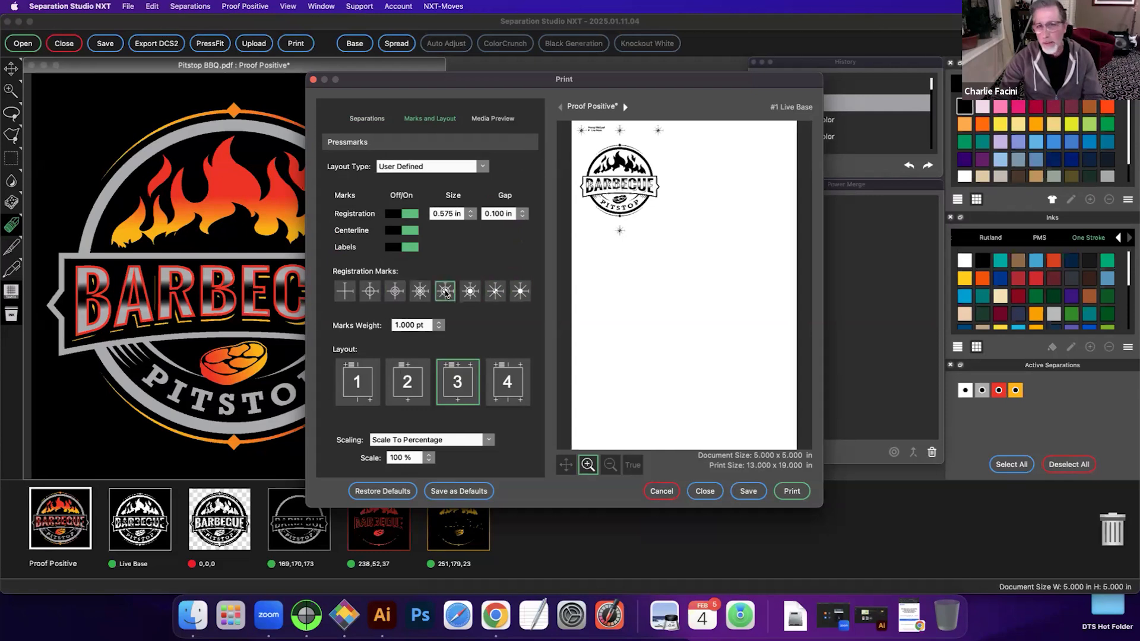
pyautogui.click(494, 373)
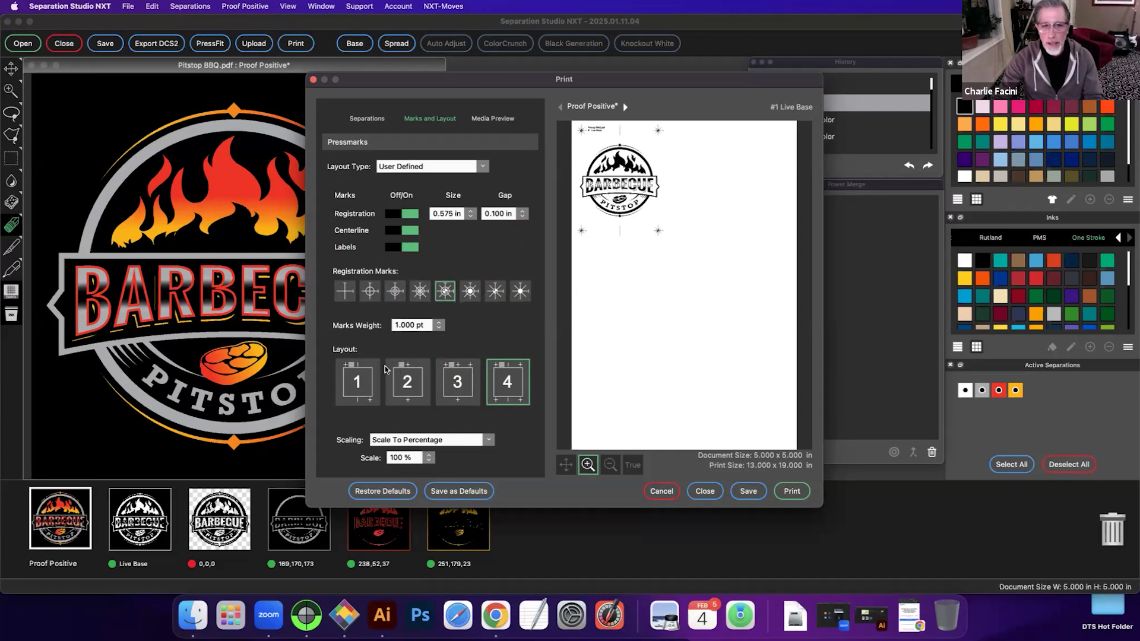
pyautogui.click(403, 383)
pyautogui.click(355, 385)
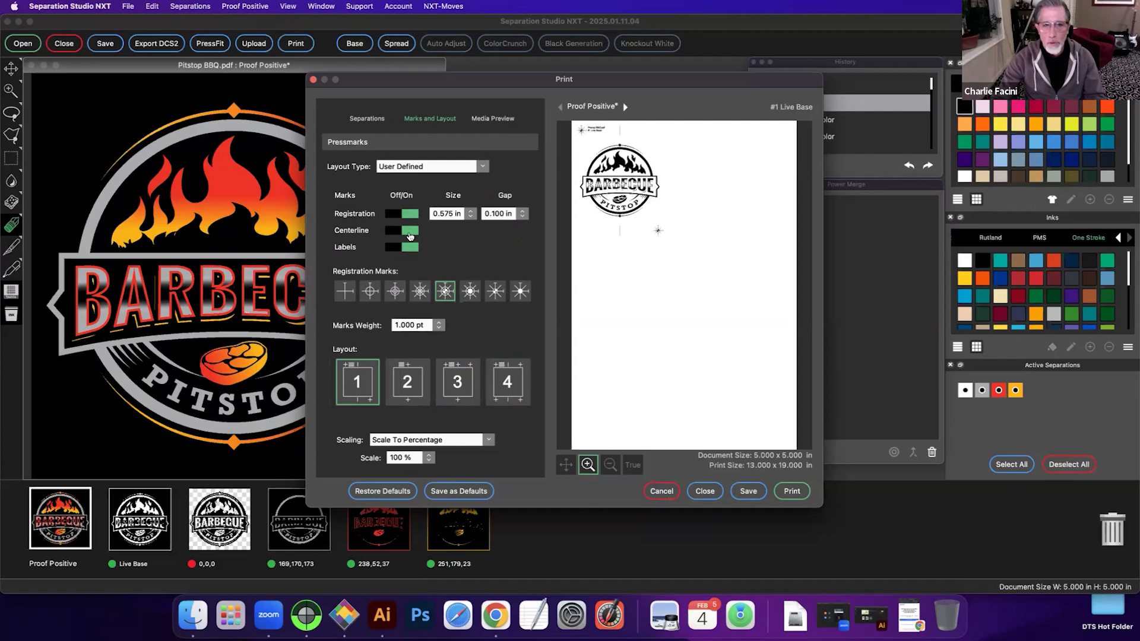
# Step: Try switching off the registration marks and the centerline one after the other, and turn each back on
pyautogui.click(392, 216)
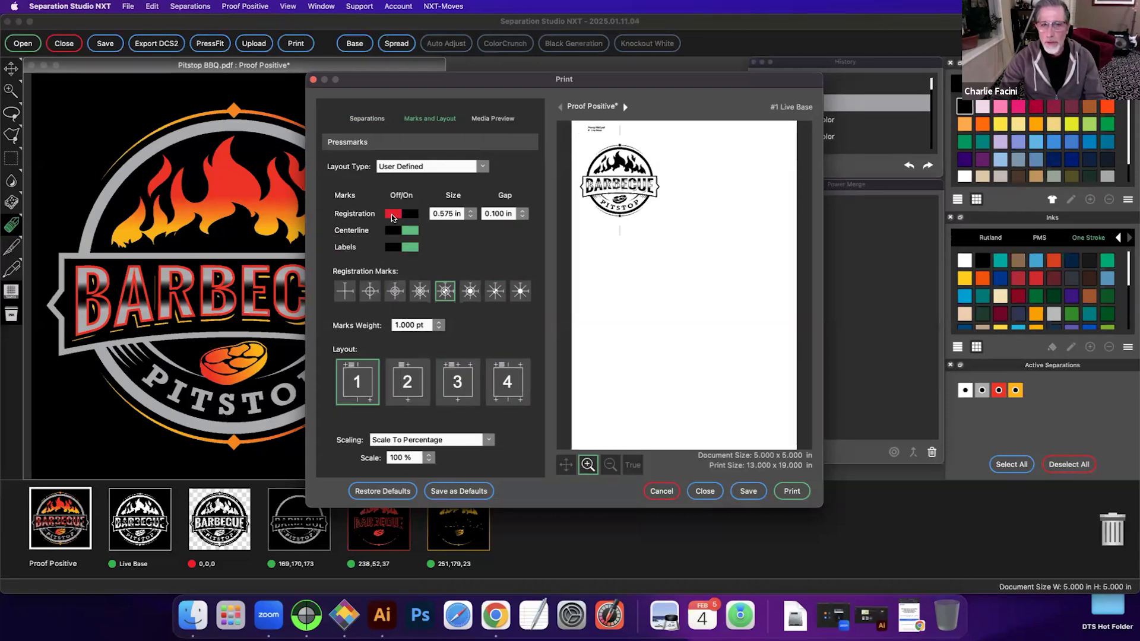
pyautogui.click(392, 216)
pyautogui.click(392, 232)
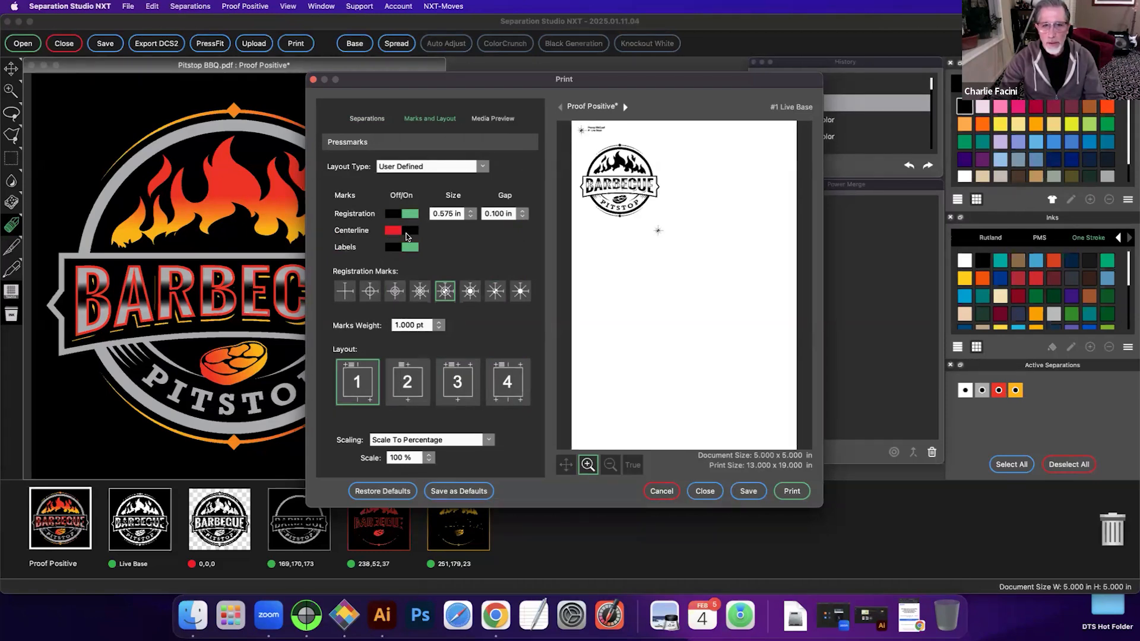
pyautogui.click(392, 232)
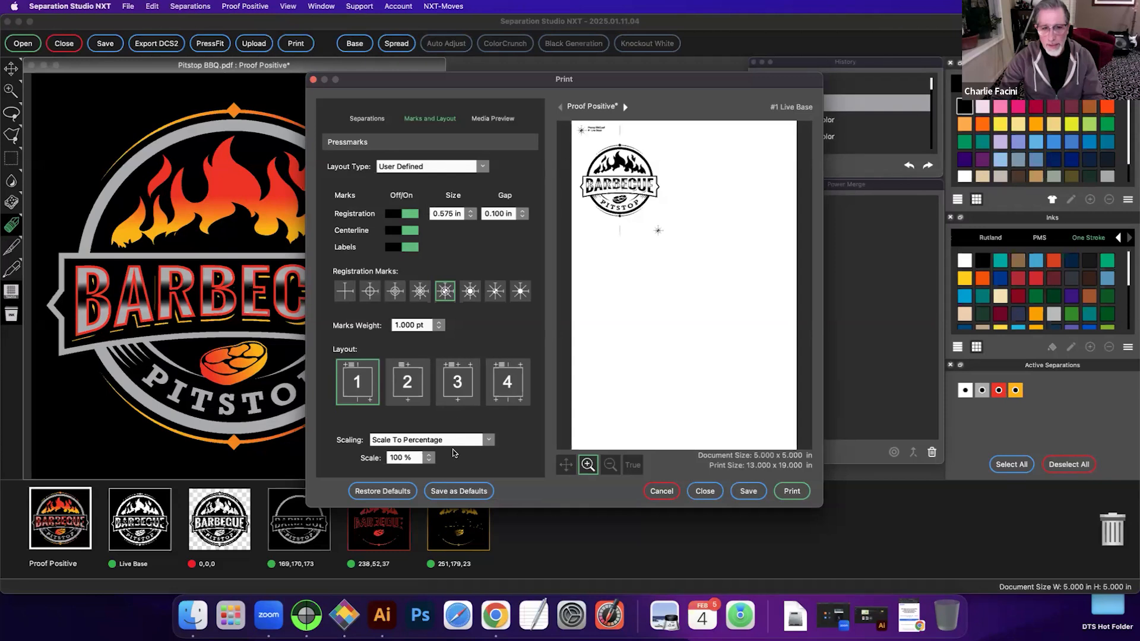
# Step: Enable N-UP nesting on the 13x19 A3+ sheet and send the separations to AccuRIP Emerald
pyautogui.click(493, 119)
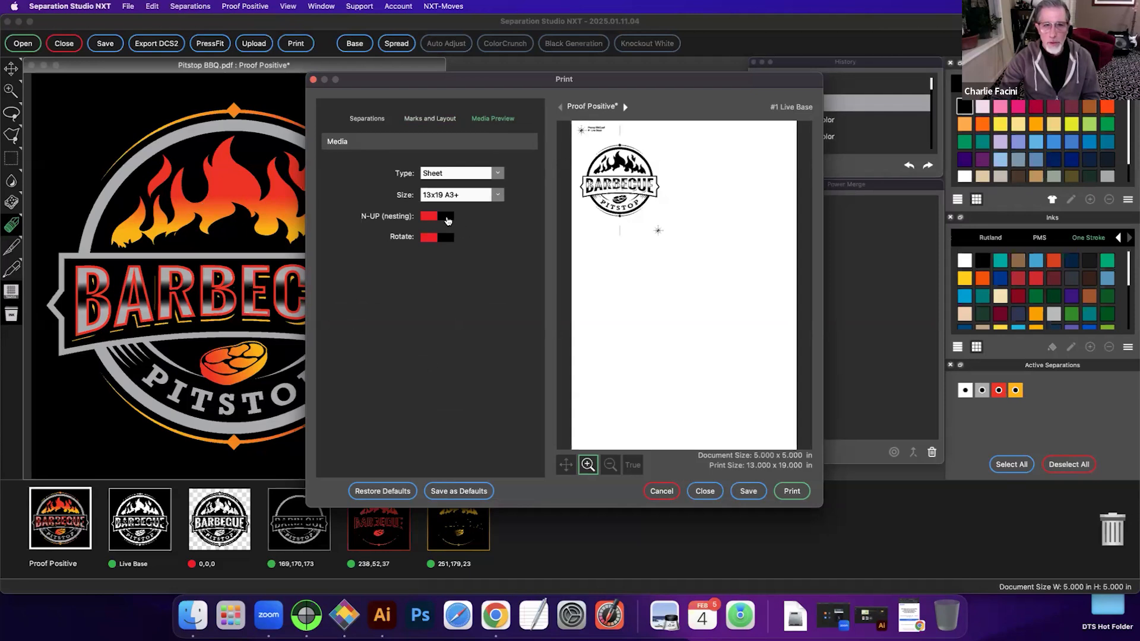
pyautogui.click(448, 219)
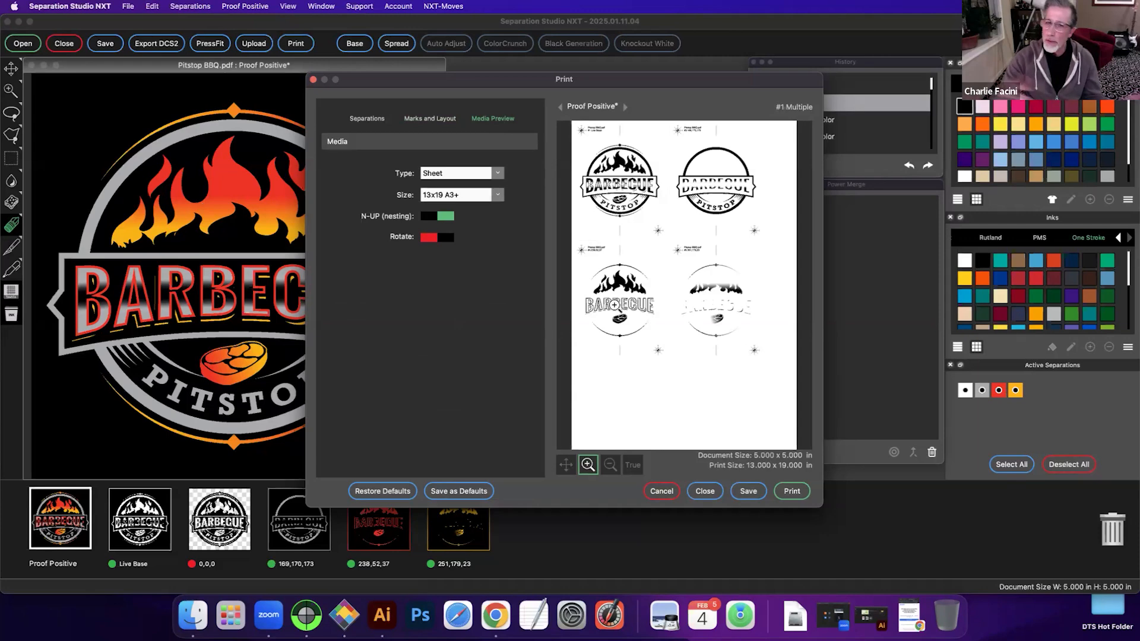
pyautogui.click(786, 493)
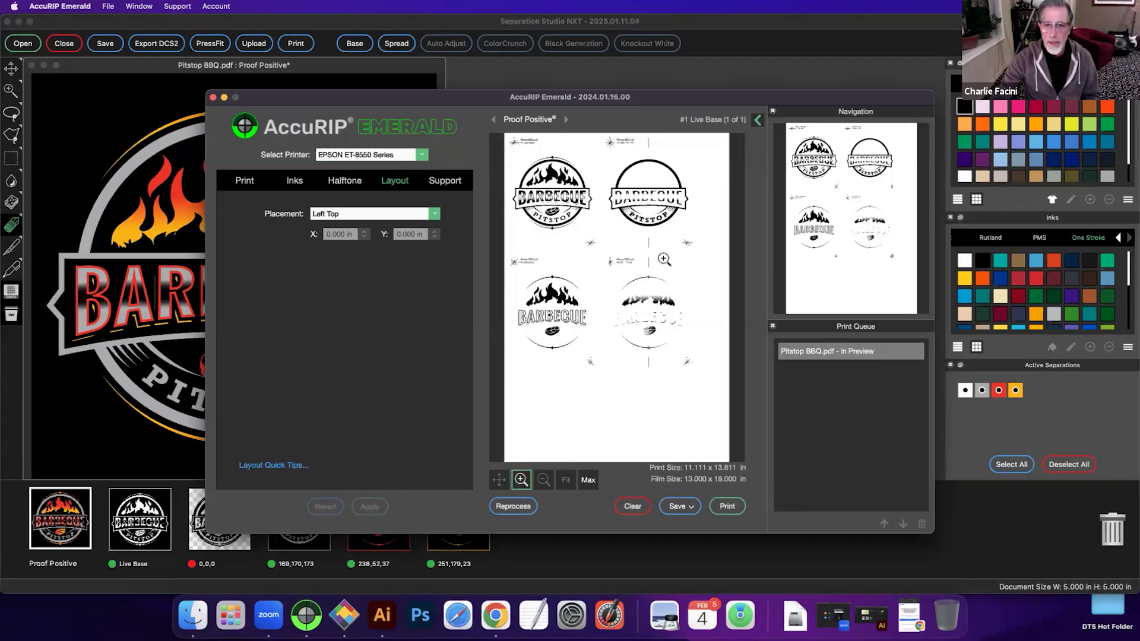
# Step: Examine the halftone dots in the flames and live base lettering at maximum zoom, and check the halftone settings
pyautogui.click(587, 481)
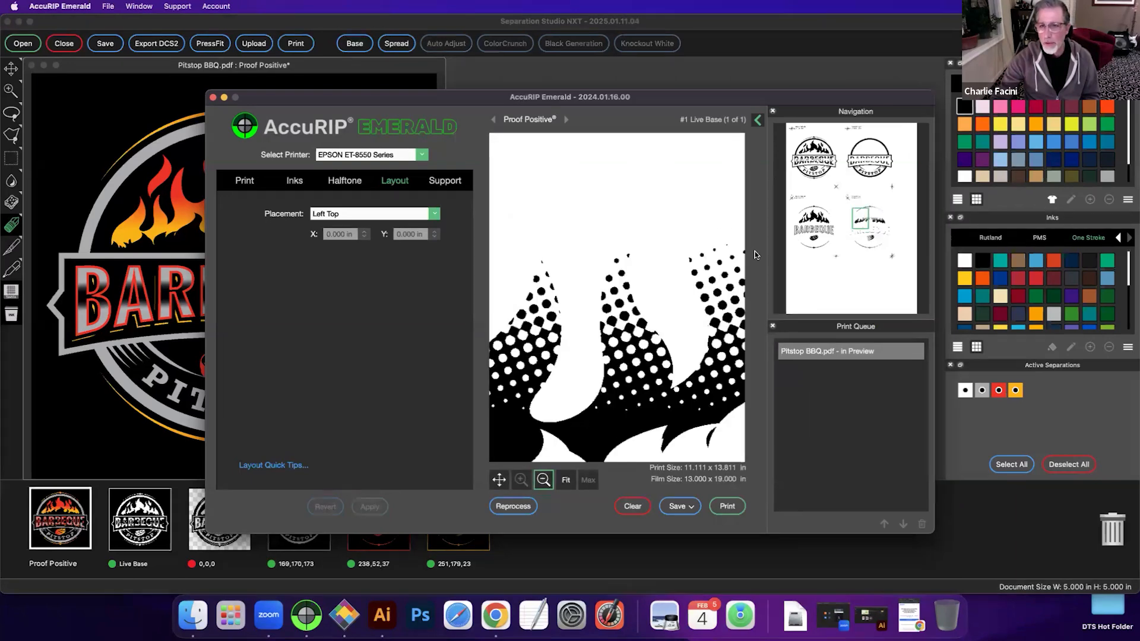
pyautogui.moveTo(860, 218); pyautogui.dragTo(826, 159)
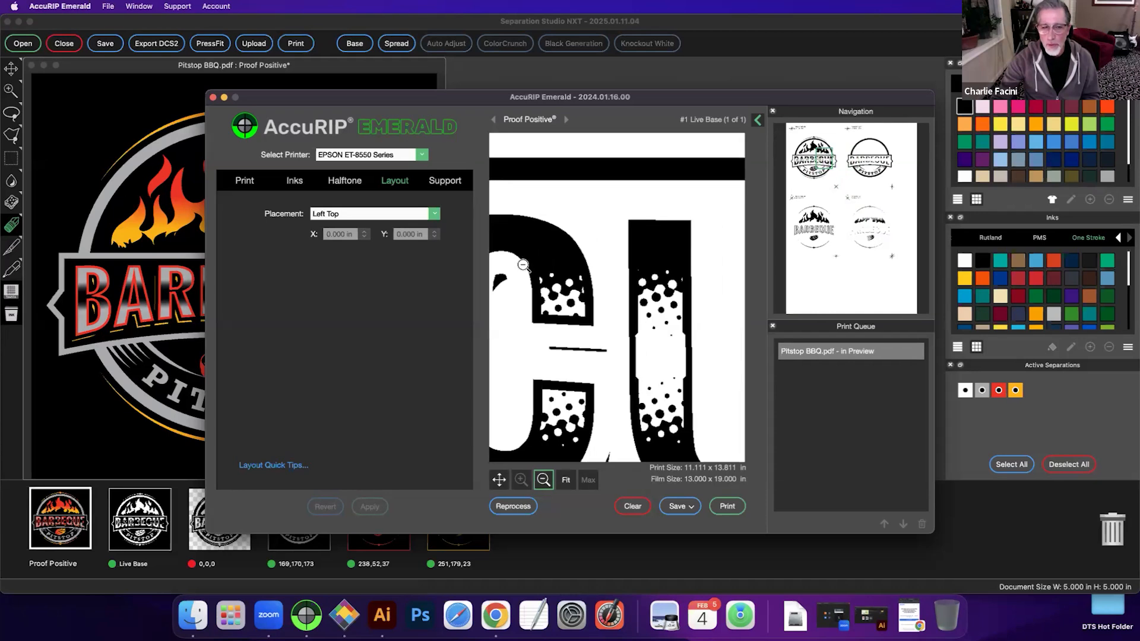
pyautogui.click(352, 186)
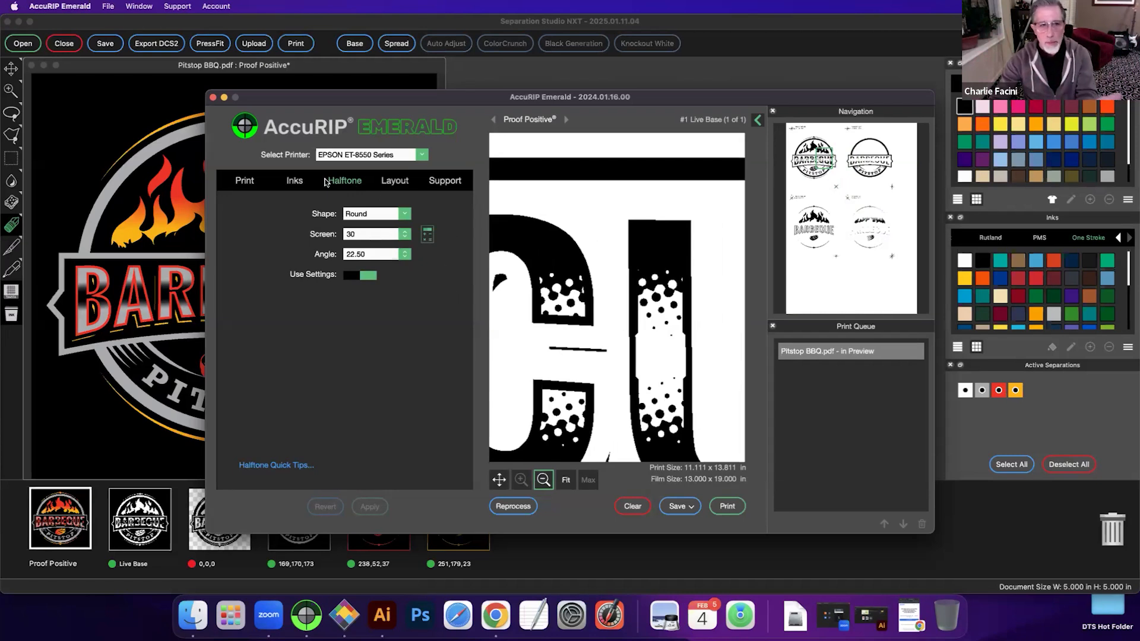
# Step: Reprocess the Pitstop BBQ job with a halftone screen of 46 and save the result
pyautogui.click(508, 509)
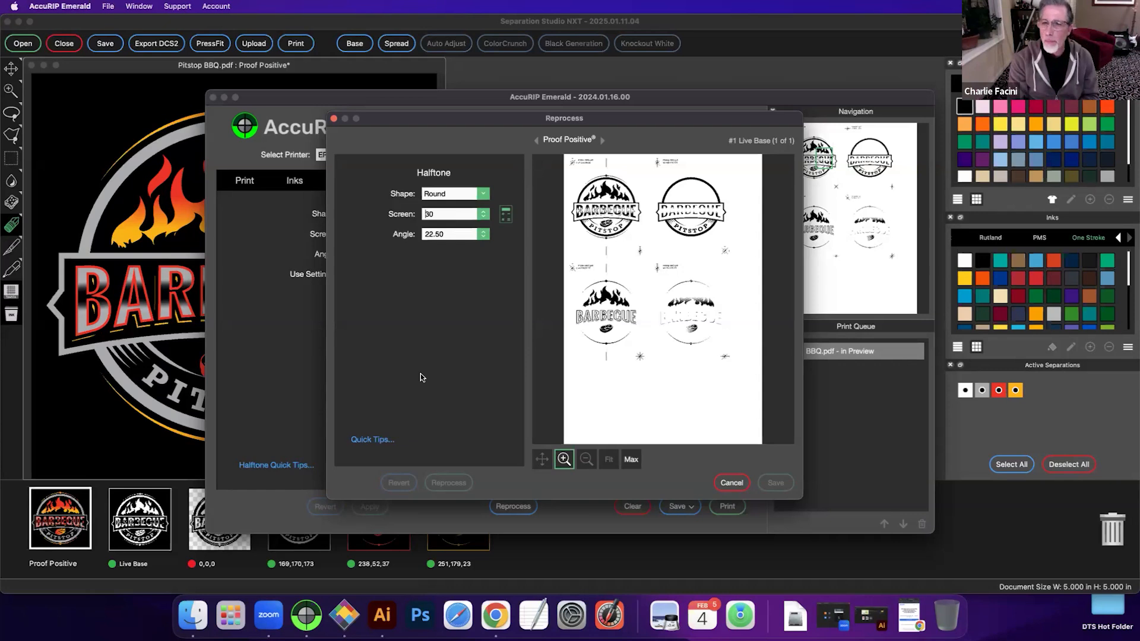
pyautogui.moveTo(439, 215); pyautogui.dragTo(402, 215)
pyautogui.write('46')
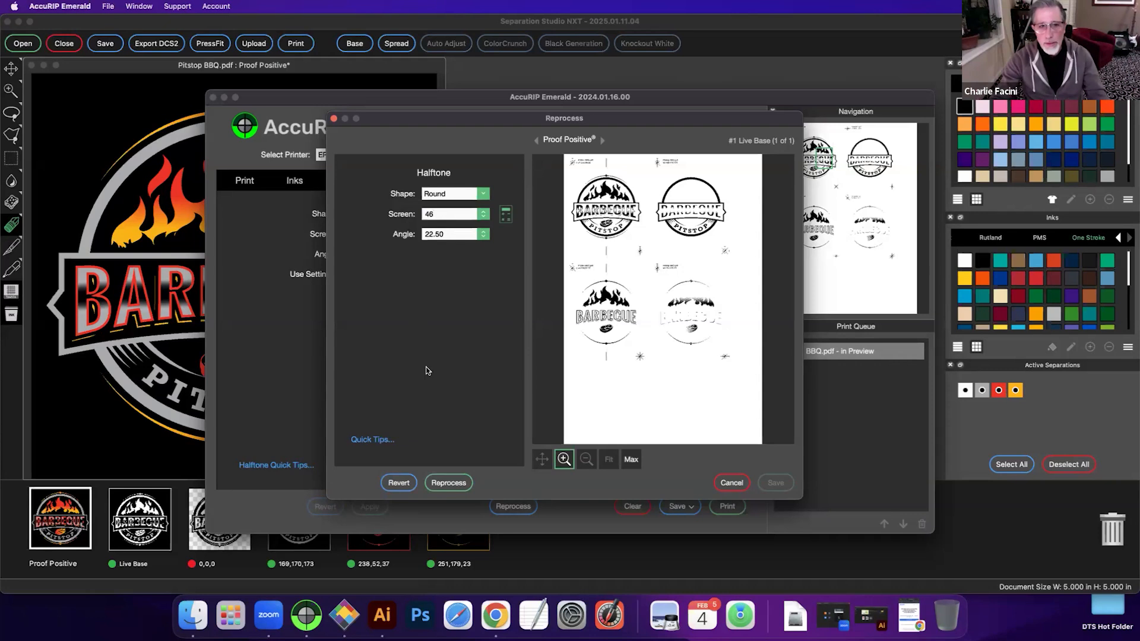
pyautogui.click(457, 483)
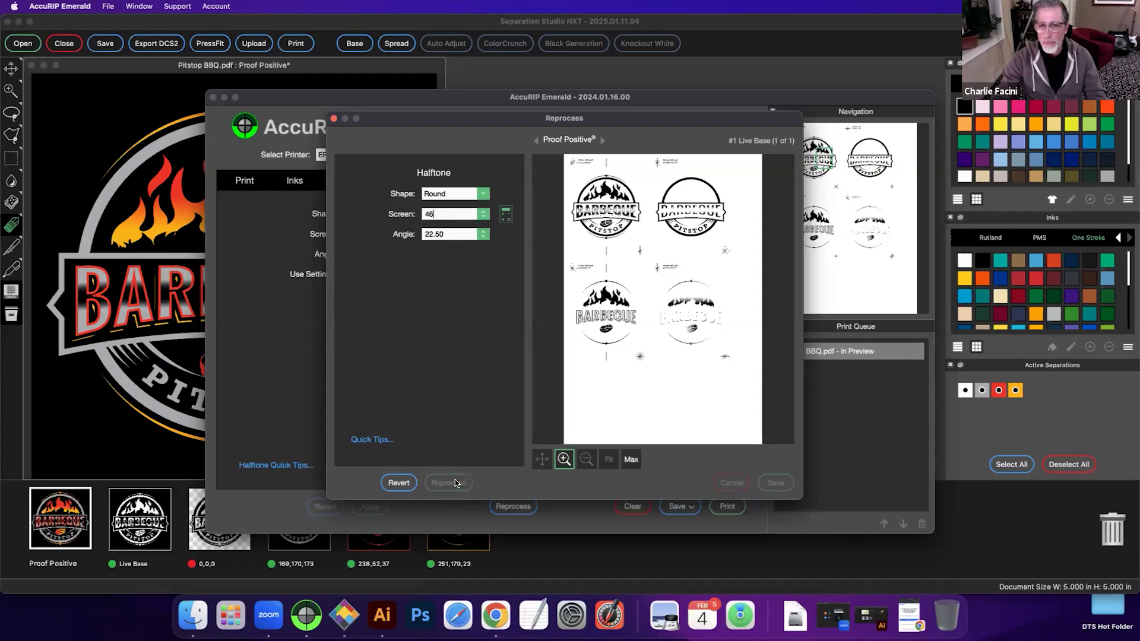
pyautogui.click(775, 483)
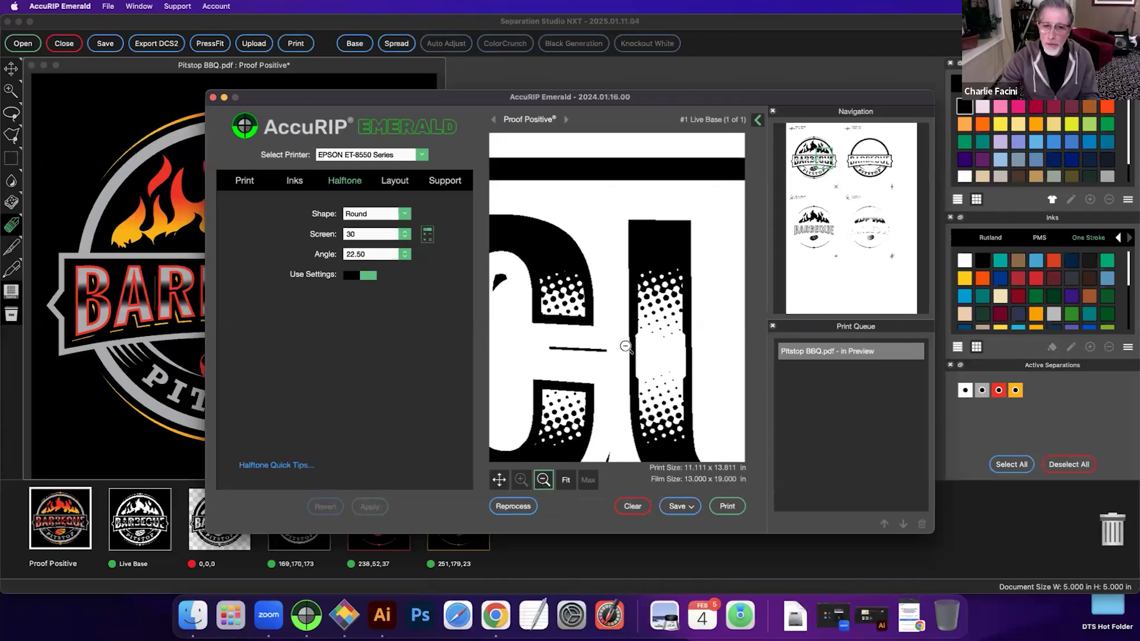
# Step: Examine the reprocessed halftones across the live base lettering, and clear the job from the print preview
pyautogui.click(611, 340)
pyautogui.click(611, 340)
pyautogui.click(609, 299)
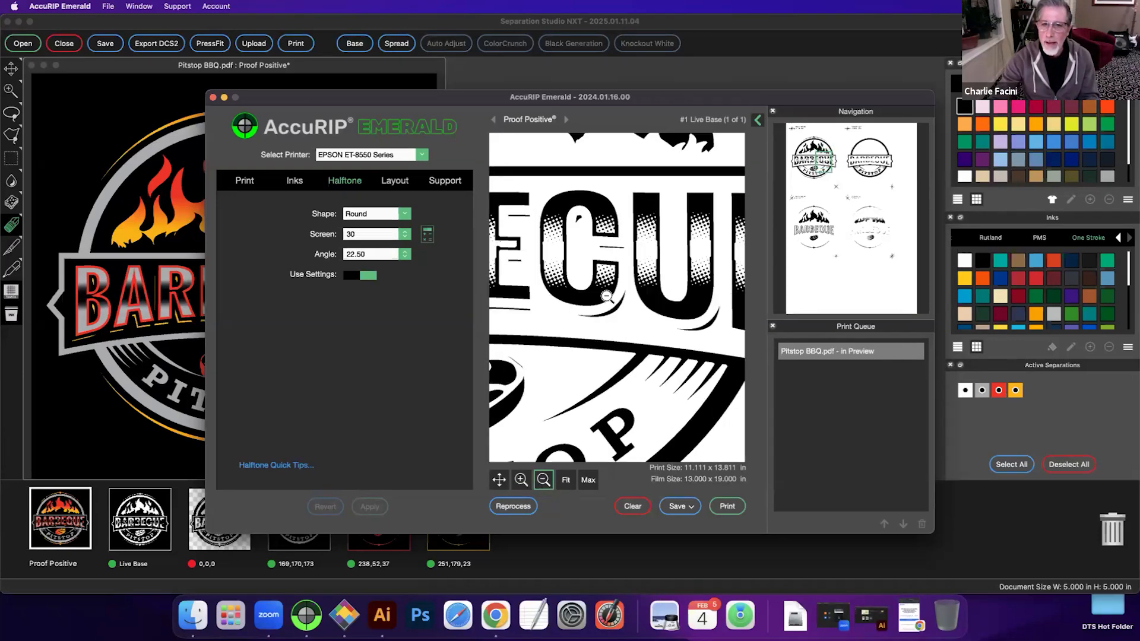
pyautogui.click(607, 306)
pyautogui.moveTo(817, 163)
pyautogui.mouseDown()
pyautogui.moveTo(815, 233)
pyautogui.moveTo(882, 166)
pyautogui.moveTo(791, 165)
pyautogui.moveTo(803, 158)
pyautogui.mouseUp()
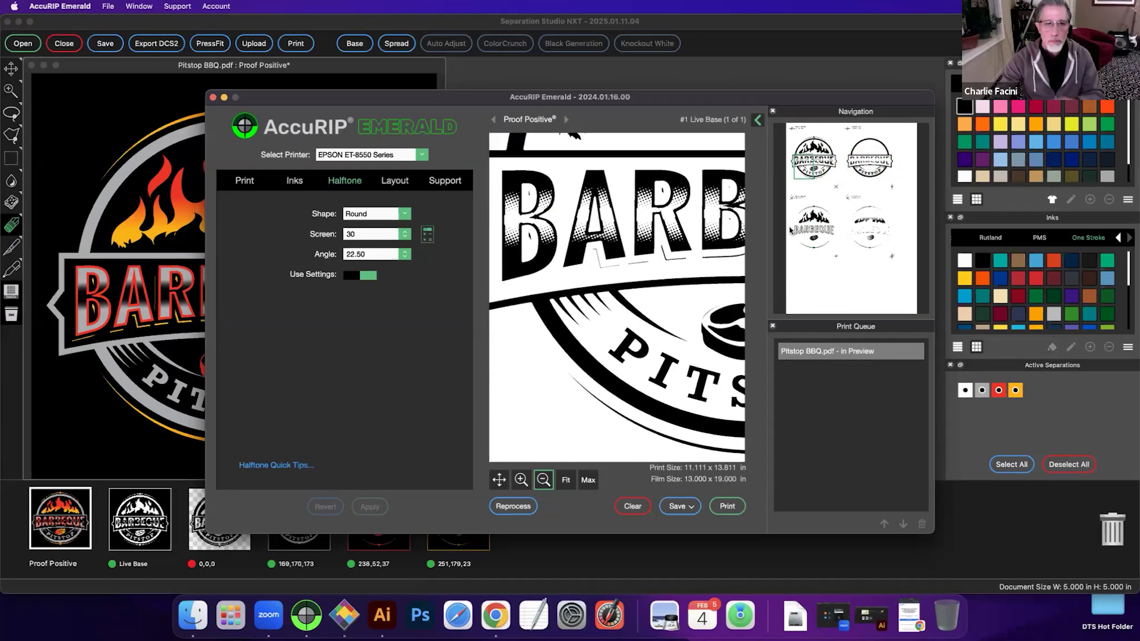
pyautogui.click(633, 507)
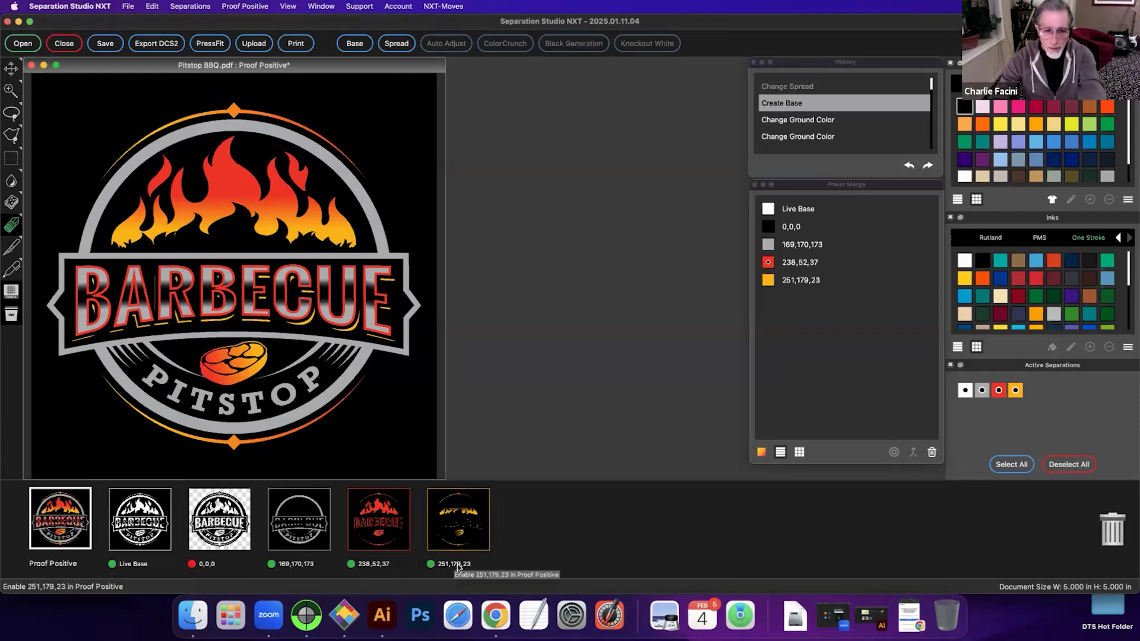
# Step: Assign the One Stroke ink Brite Lemon to the 251,179,23 separation and Warm Red to the 238,52,37 separation
pyautogui.moveTo(965, 278)
pyautogui.mouseDown()
pyautogui.moveTo(807, 340)
pyautogui.moveTo(451, 524)
pyautogui.mouseUp()
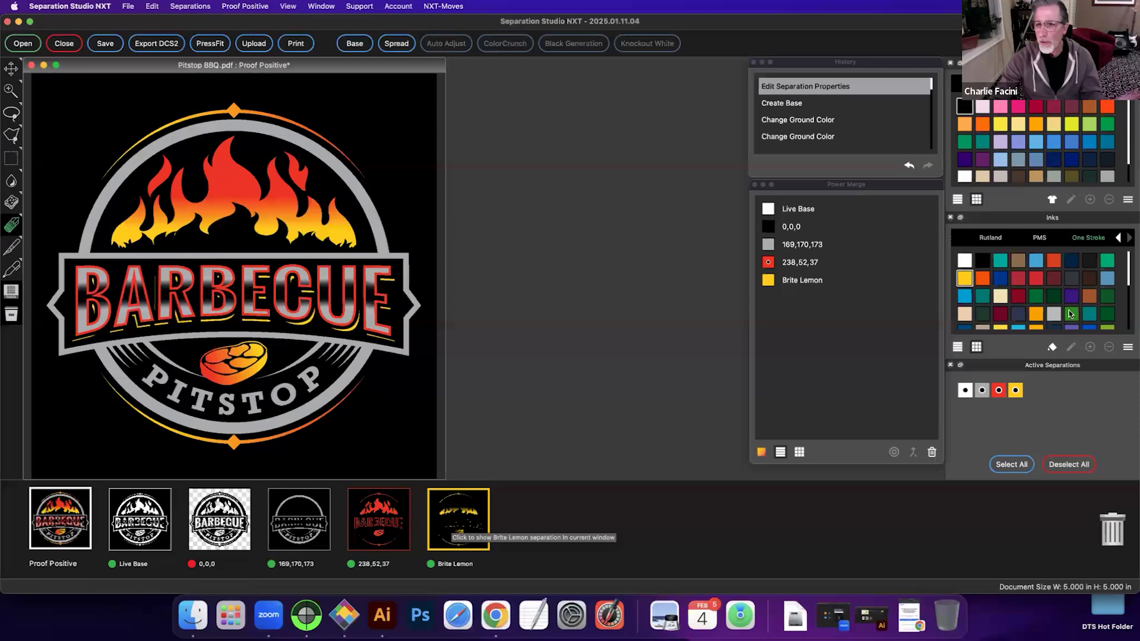
pyautogui.scroll(-3, 1033, 291)
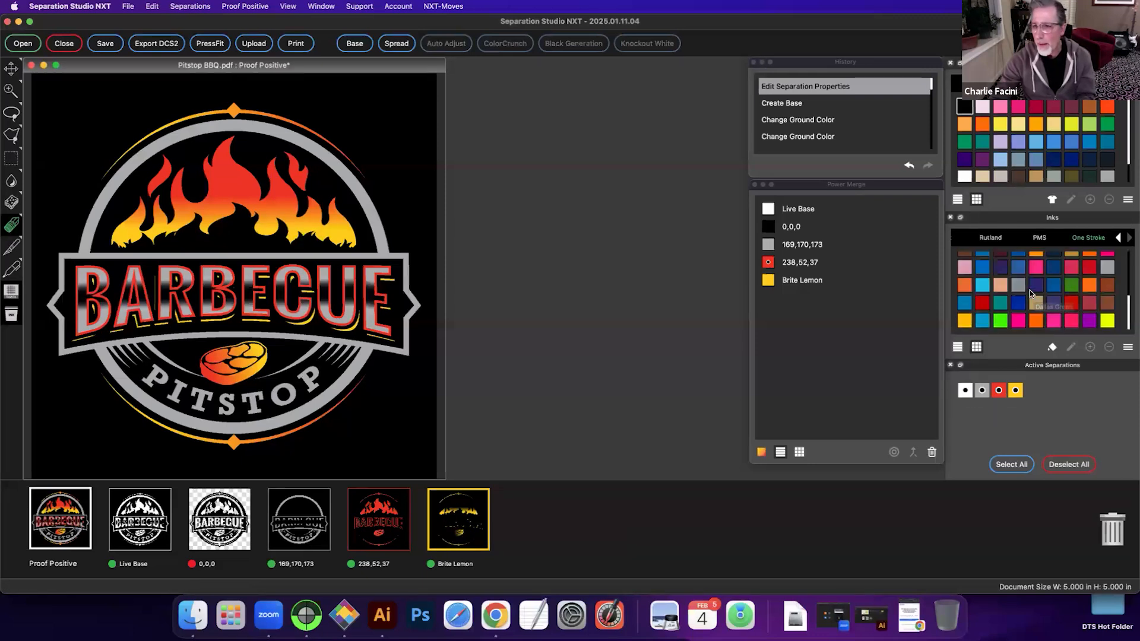
pyautogui.moveTo(1071, 303); pyautogui.dragTo(380, 538)
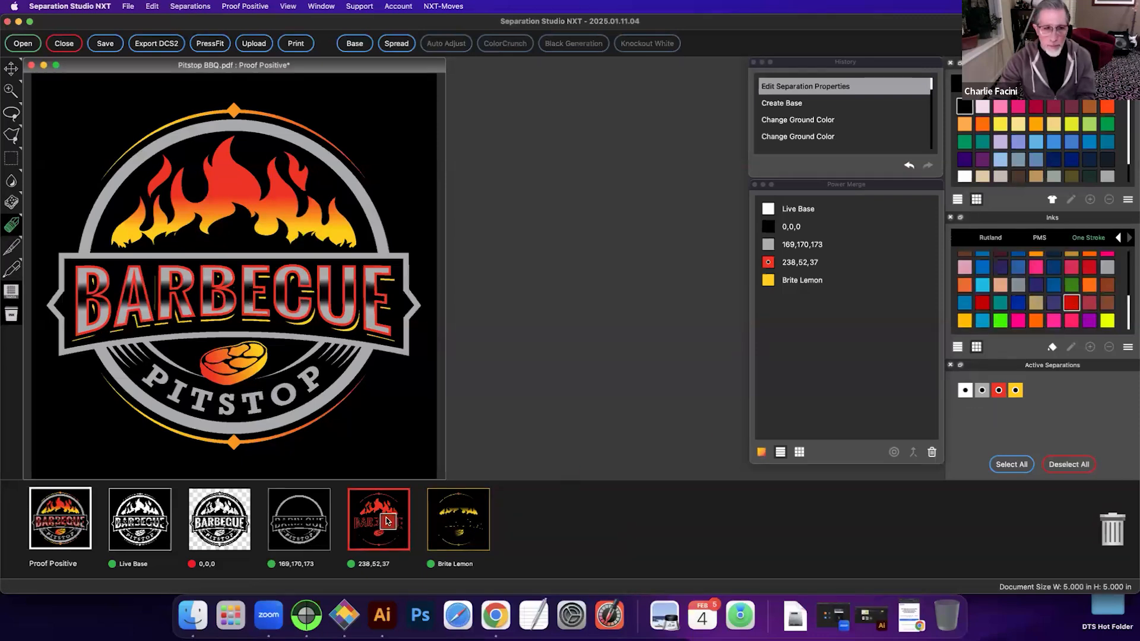
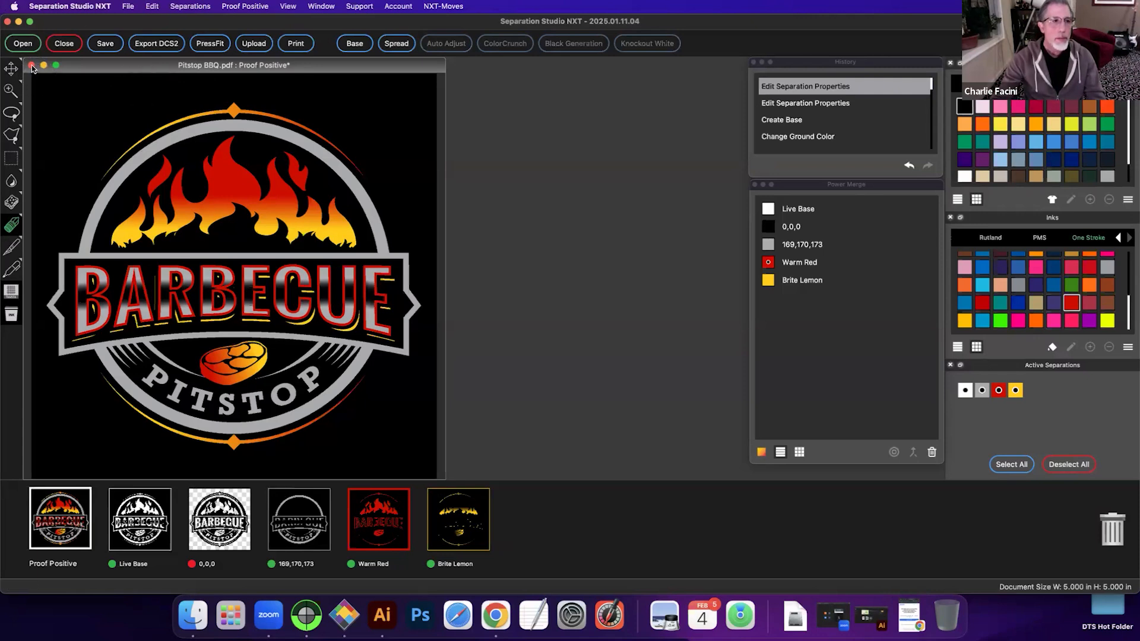
# Step: Close Pitstop BBQ.pdf without saving, and open Reliable Plumbing.pdf from the Vector folder
pyautogui.click(32, 67)
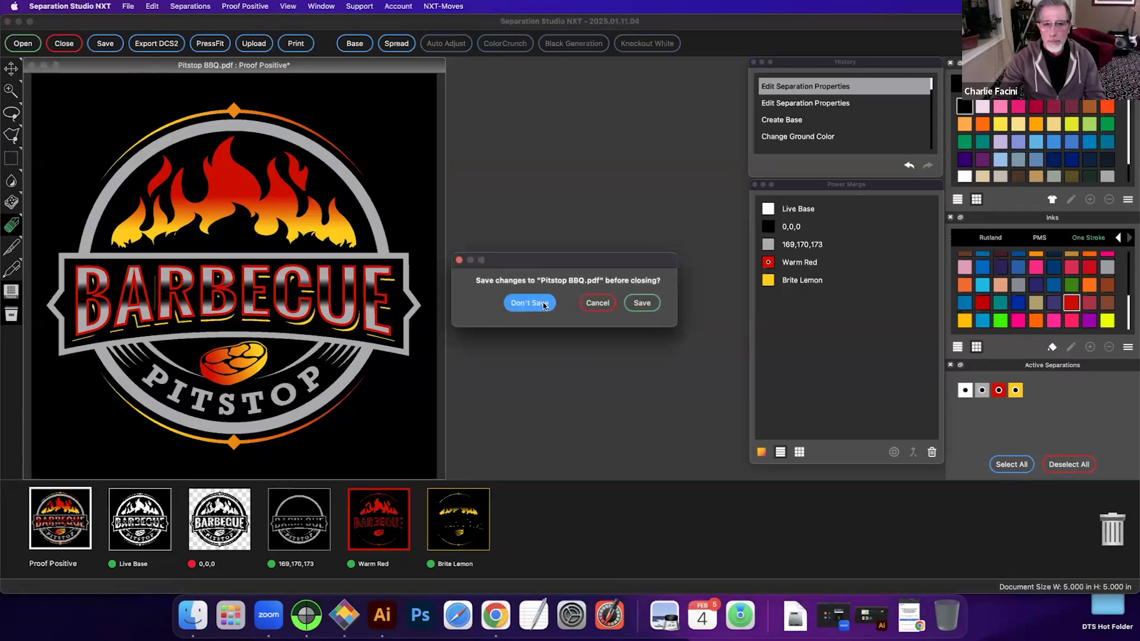
pyautogui.click(543, 304)
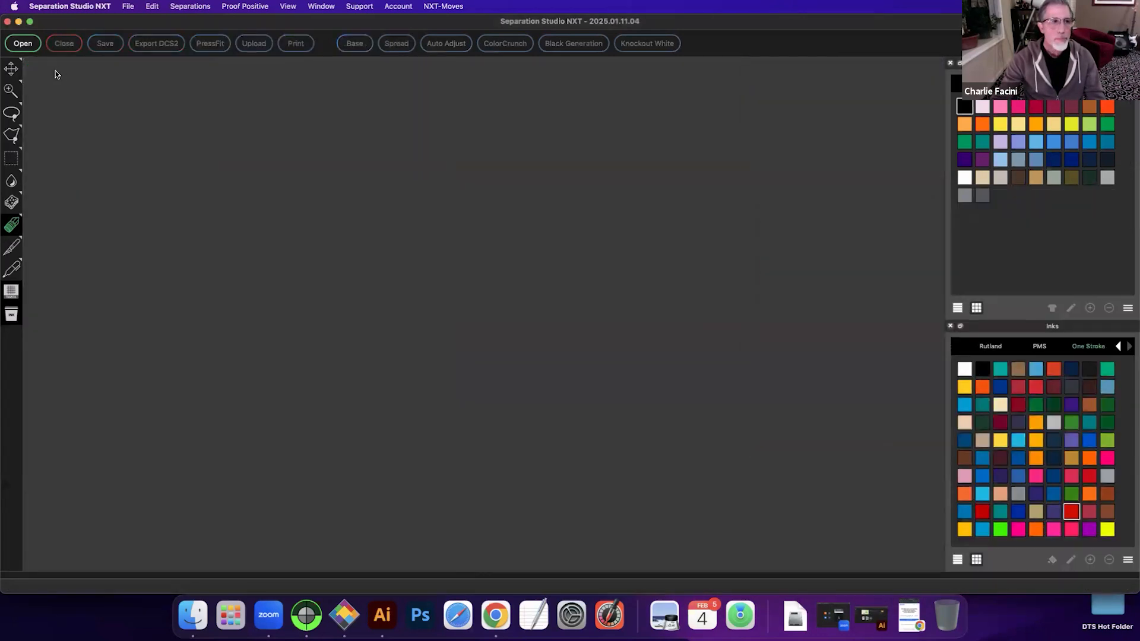
pyautogui.click(24, 43)
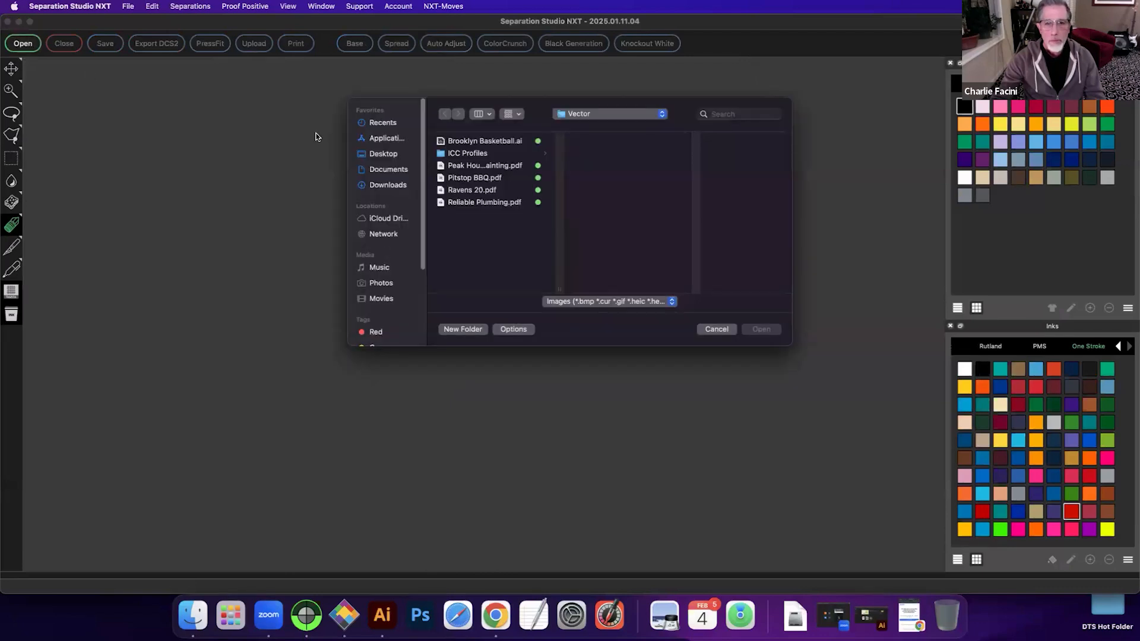
pyautogui.click(468, 203)
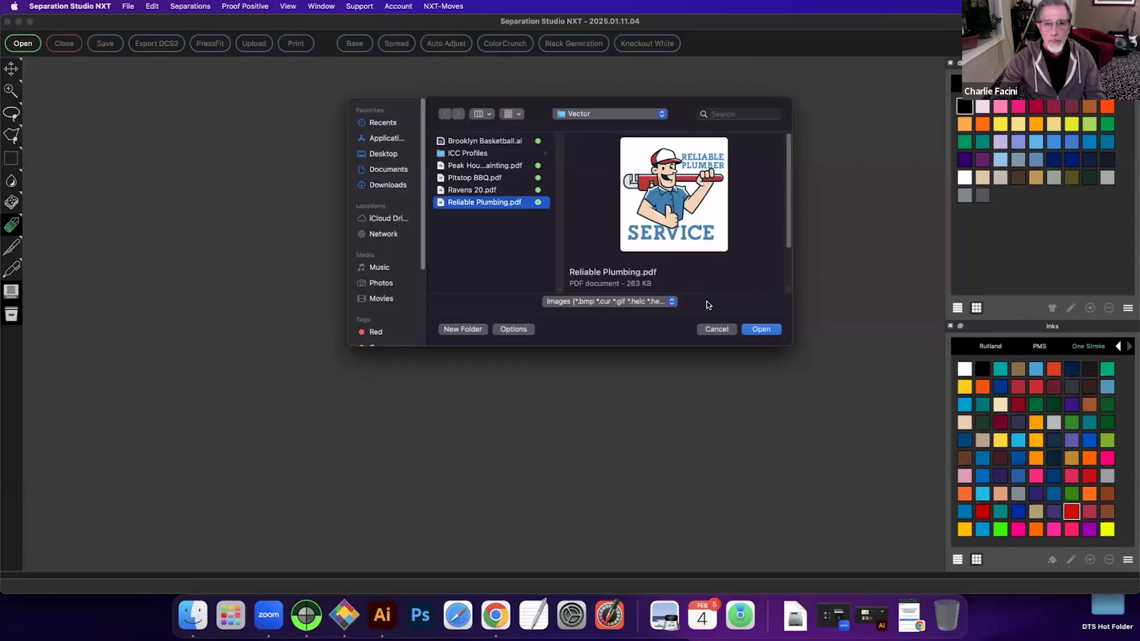
pyautogui.click(762, 330)
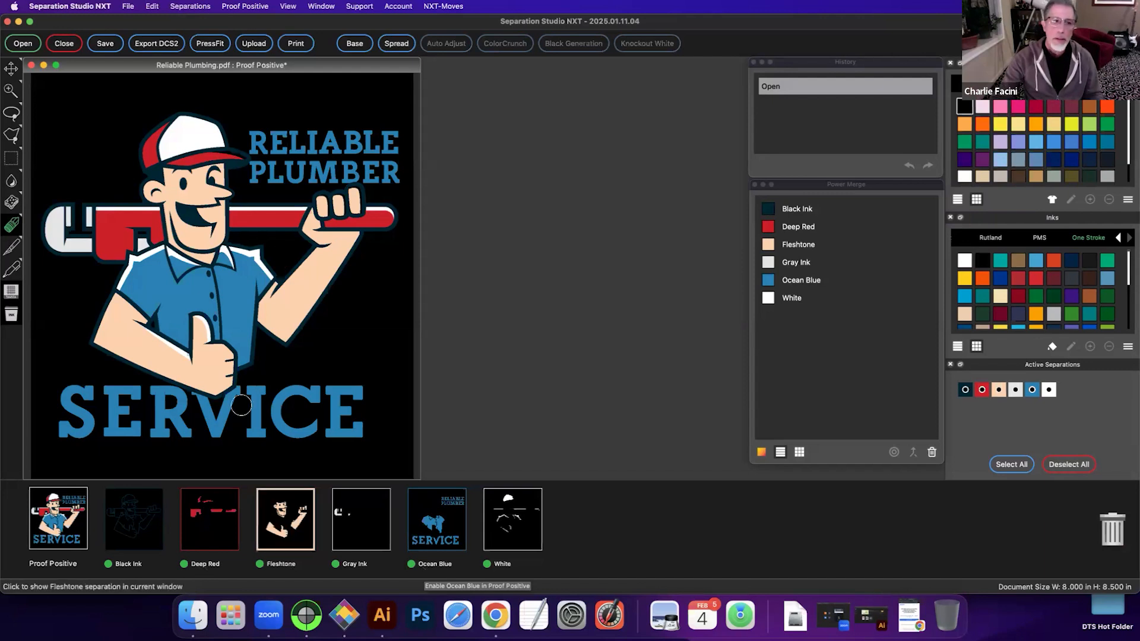
# Step: Check the separations in the print preview without printing, and close Reliable Plumbing.pdf without saving
pyautogui.click(294, 44)
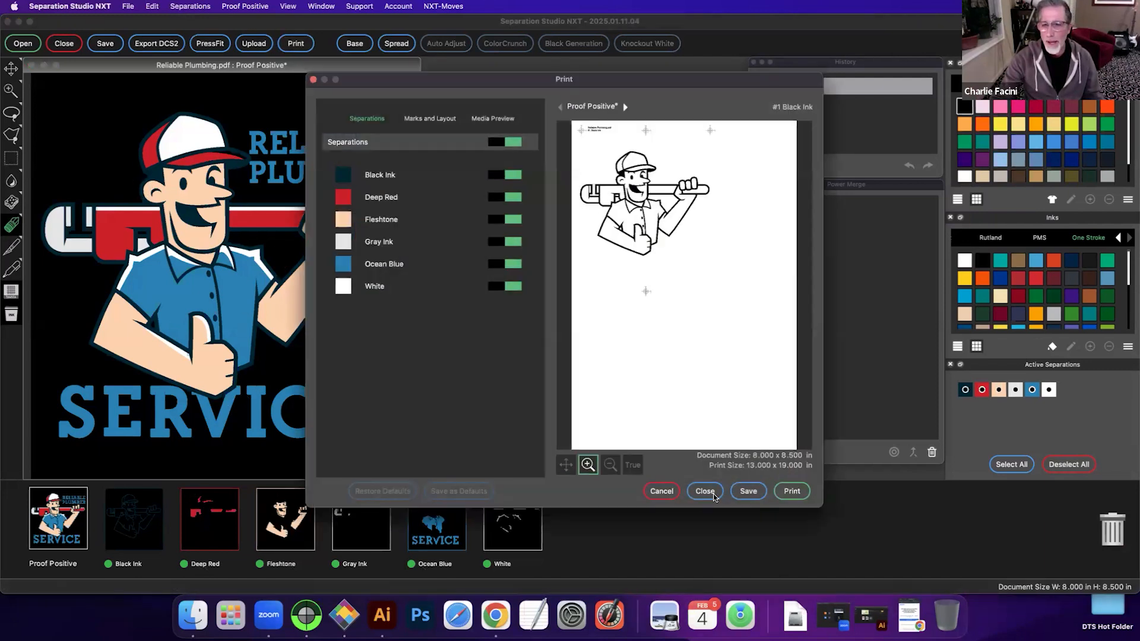
pyautogui.click(660, 492)
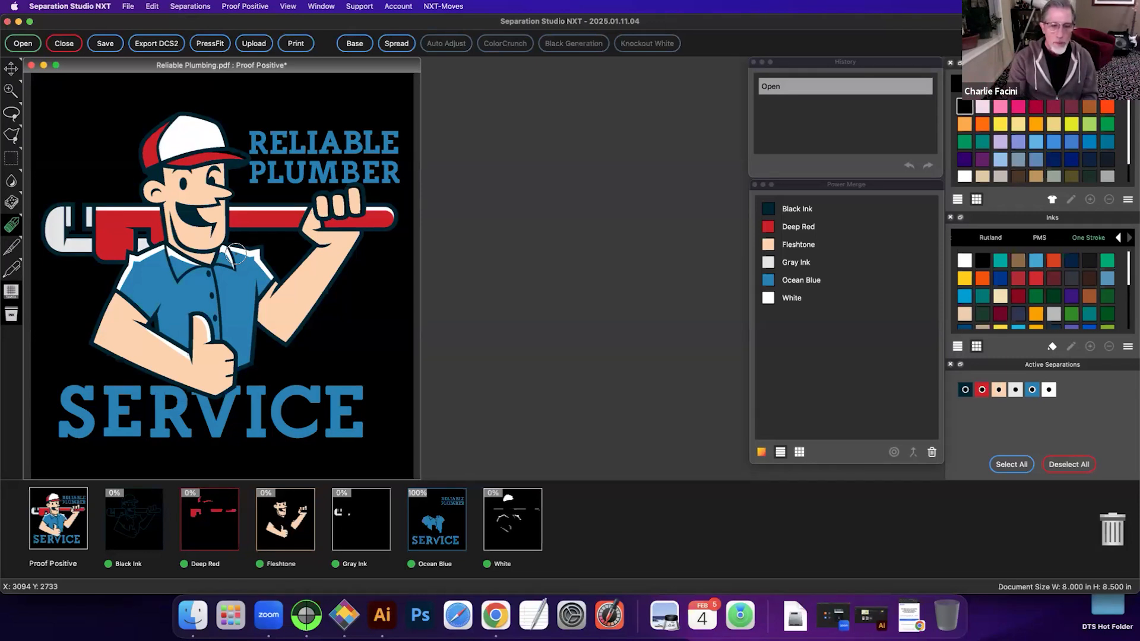
pyautogui.click(126, 7)
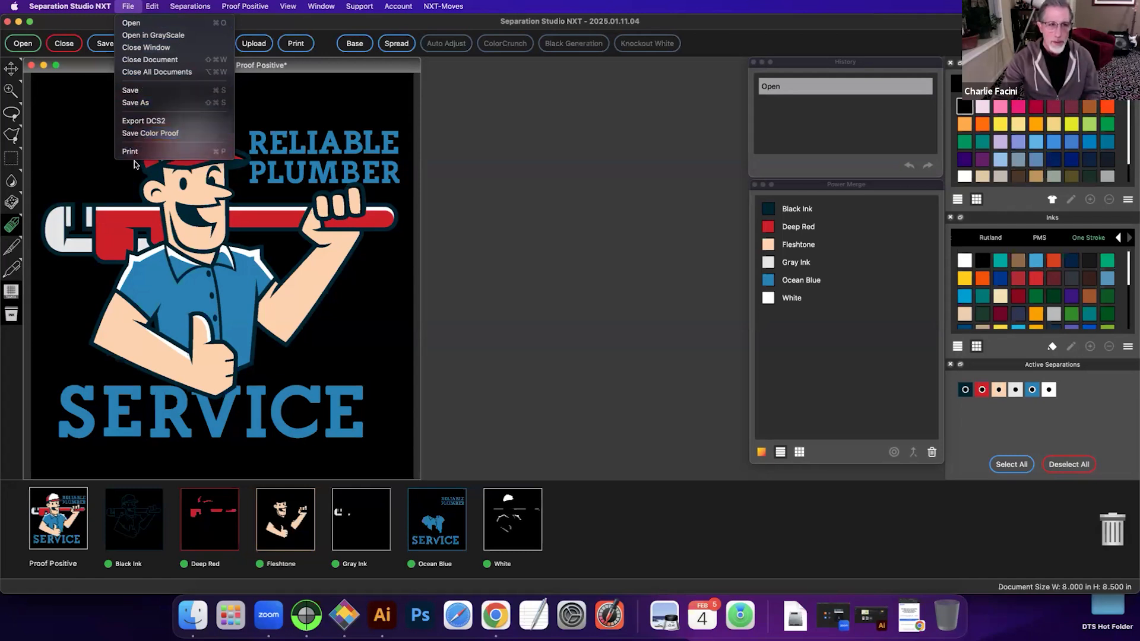
pyautogui.click(127, 6)
pyautogui.click(72, 44)
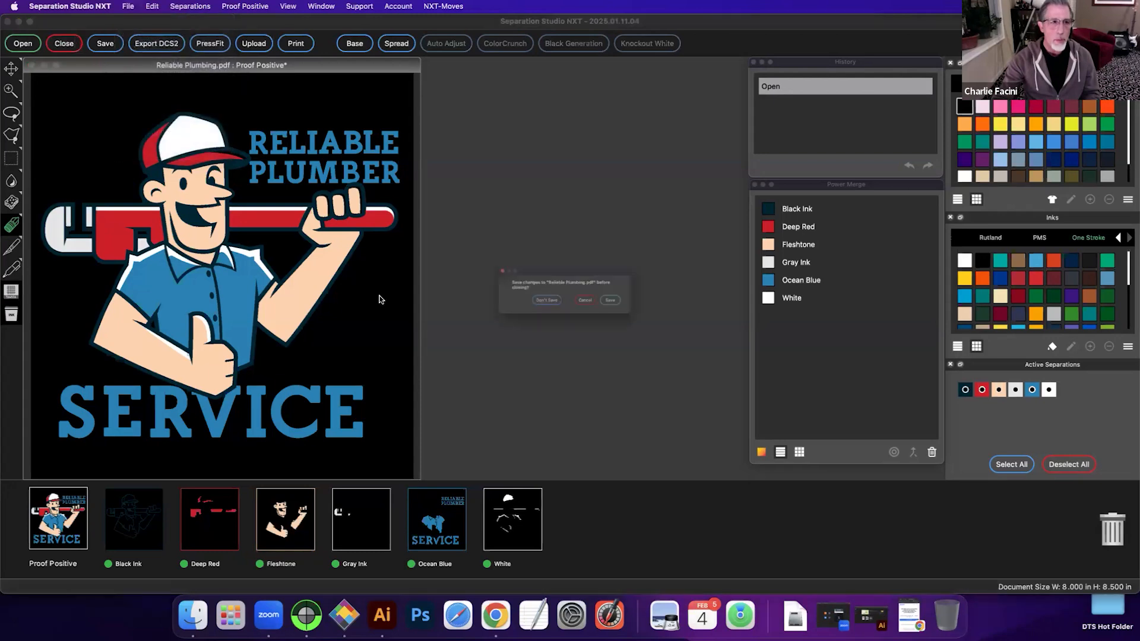
pyautogui.click(522, 307)
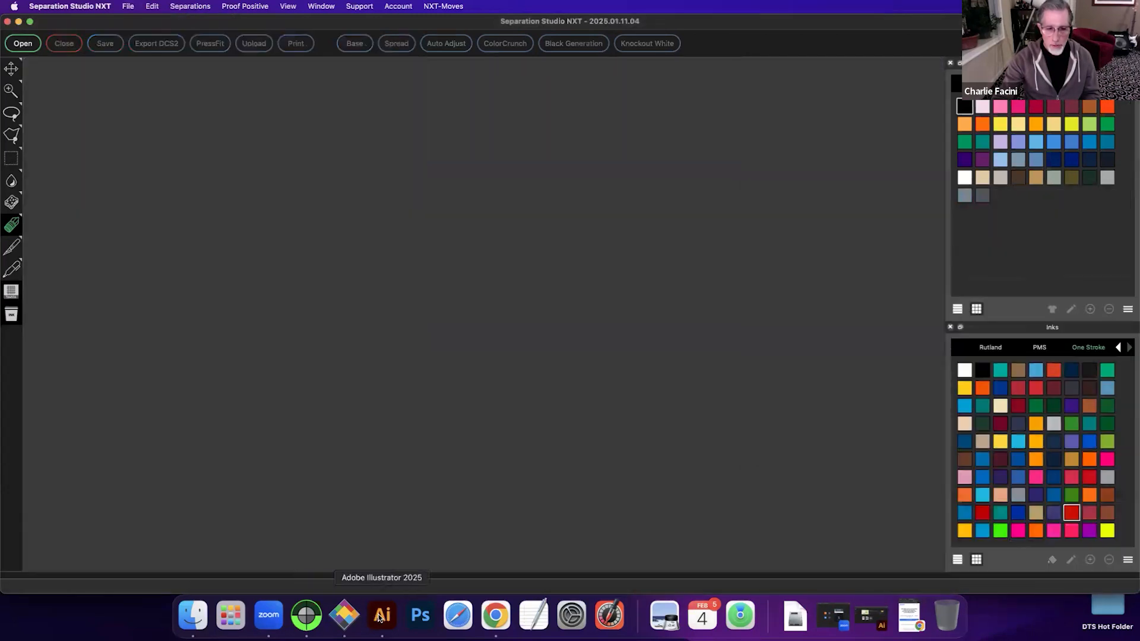
# Step: Switch to Adobe Illustrator and open the recent file Screen Print Template.ai
pyautogui.click(381, 616)
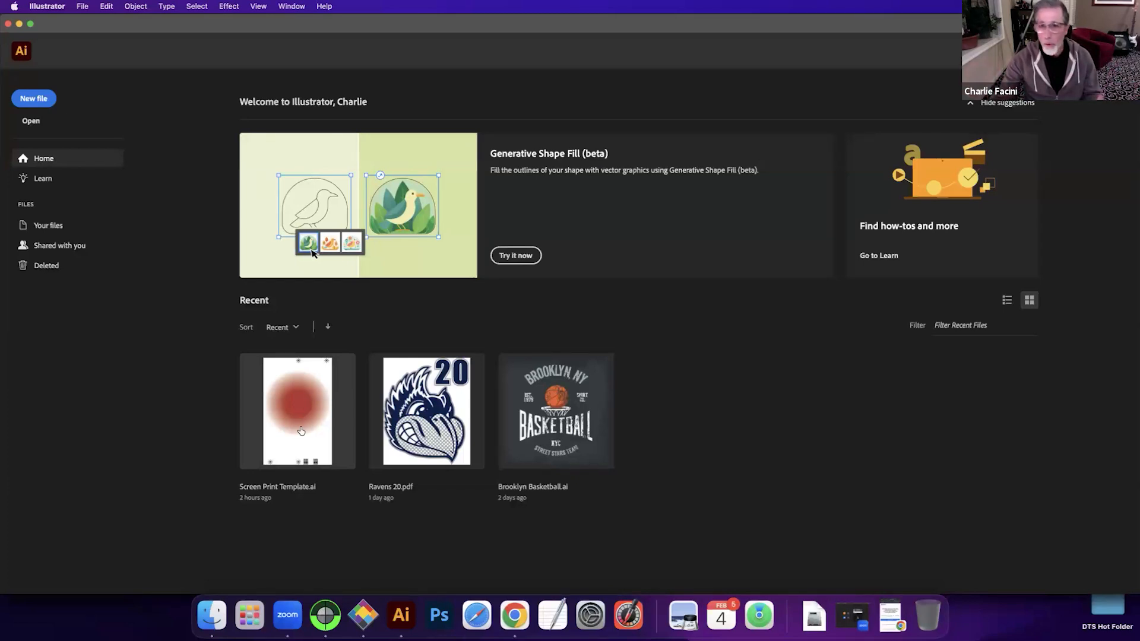
pyautogui.click(302, 434)
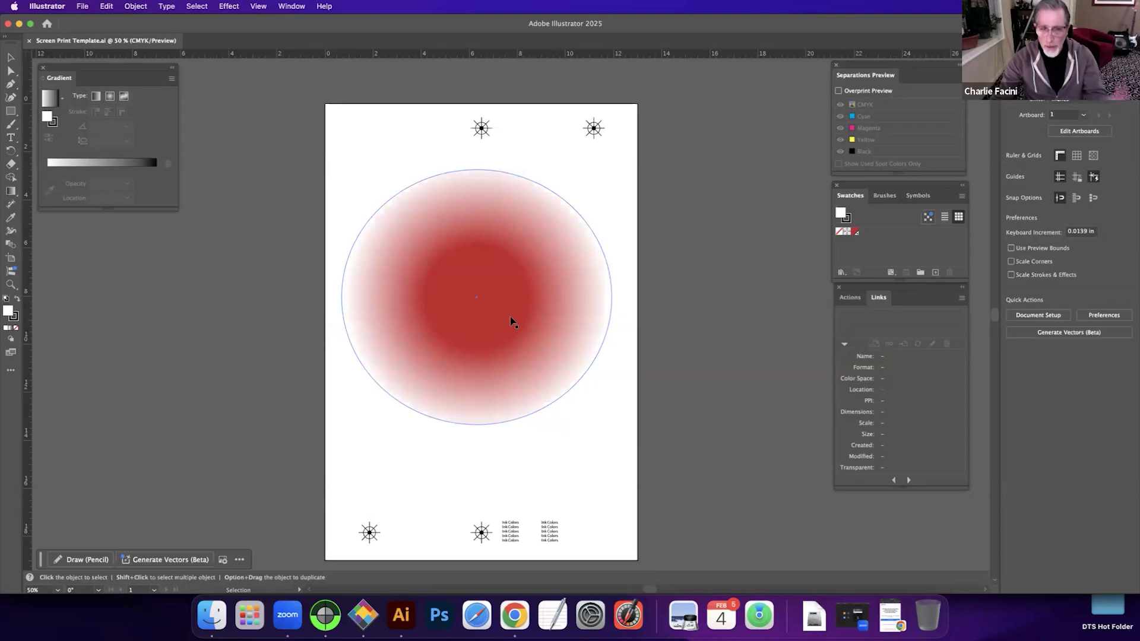
pyautogui.click(498, 145)
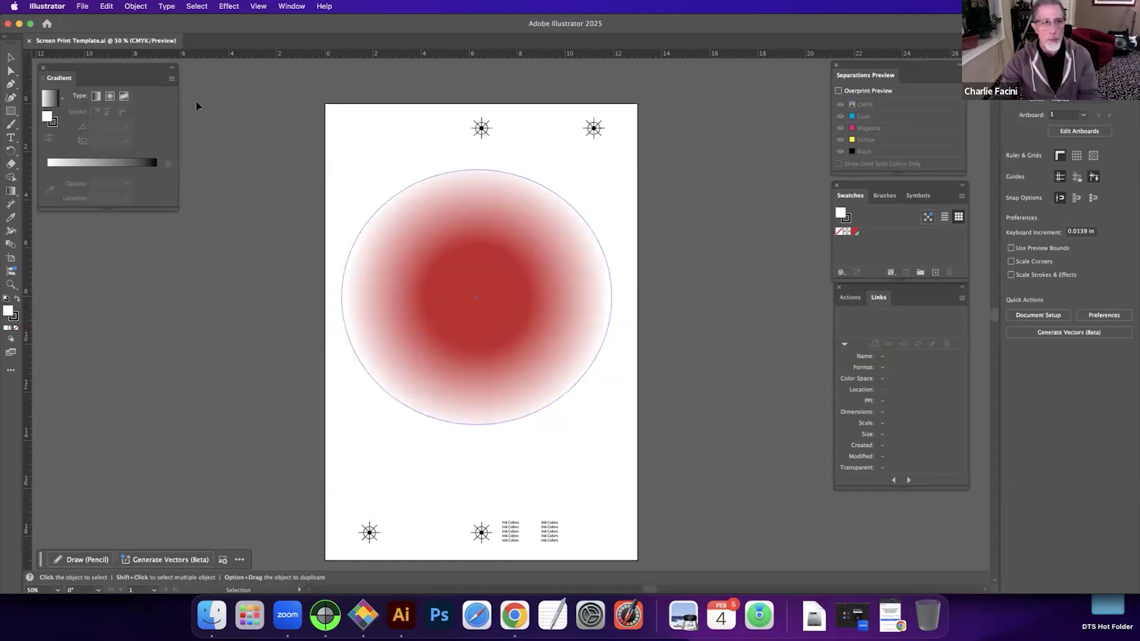
# Step: Place Reliable Plumbing.psd from the Export Color Proofs folder as a linked image, sized across the red radial gradient on the artboard
pyautogui.click(83, 6)
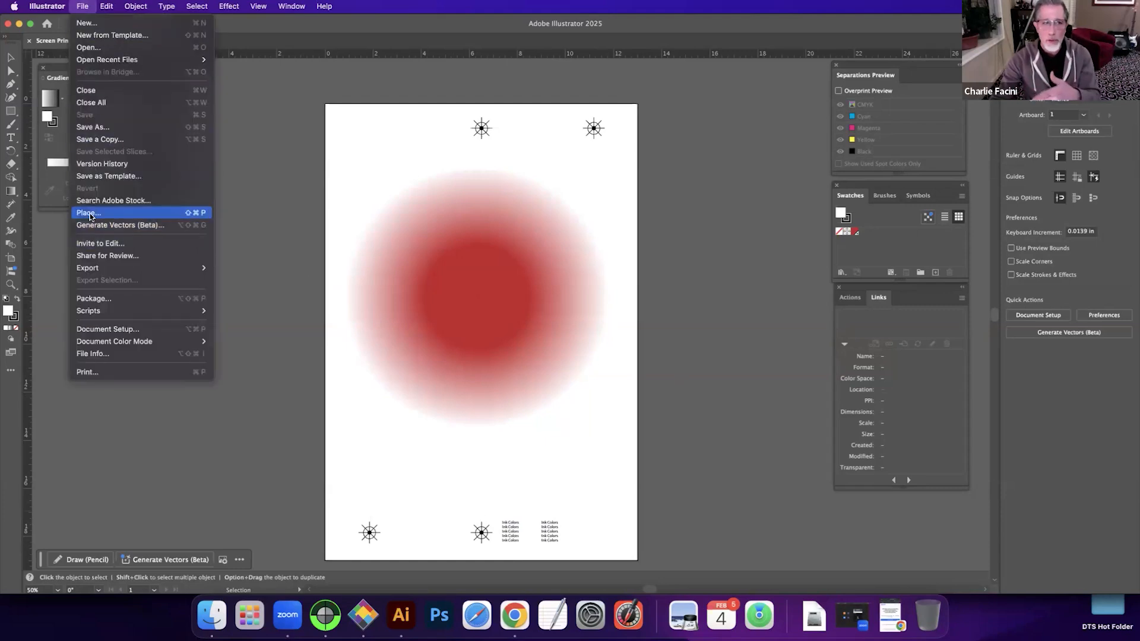
pyautogui.click(89, 214)
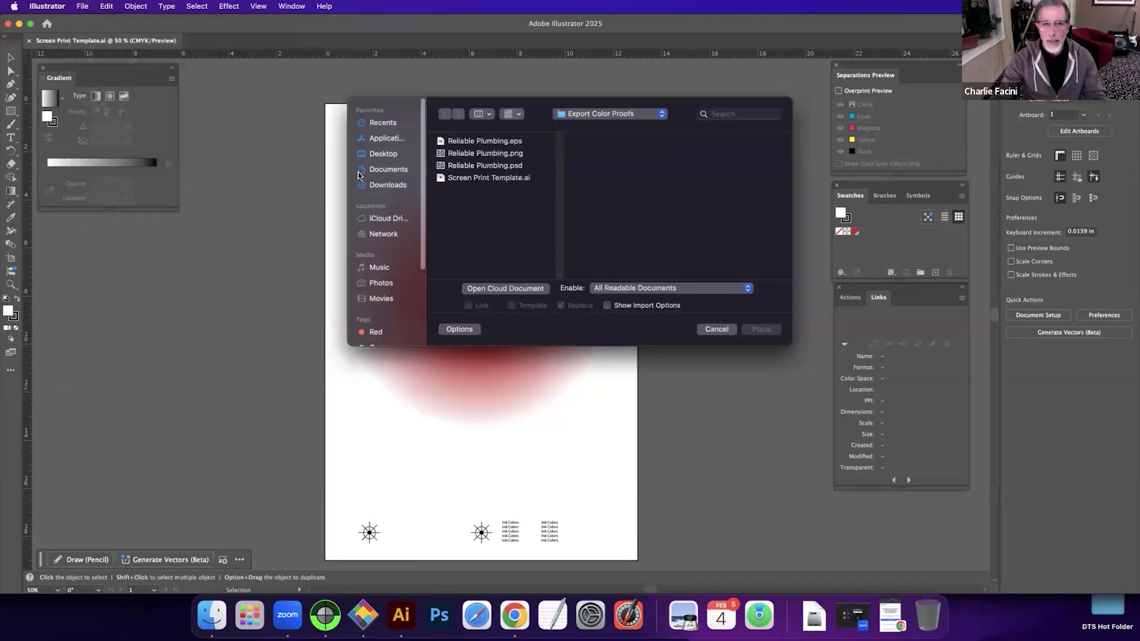
pyautogui.click(481, 168)
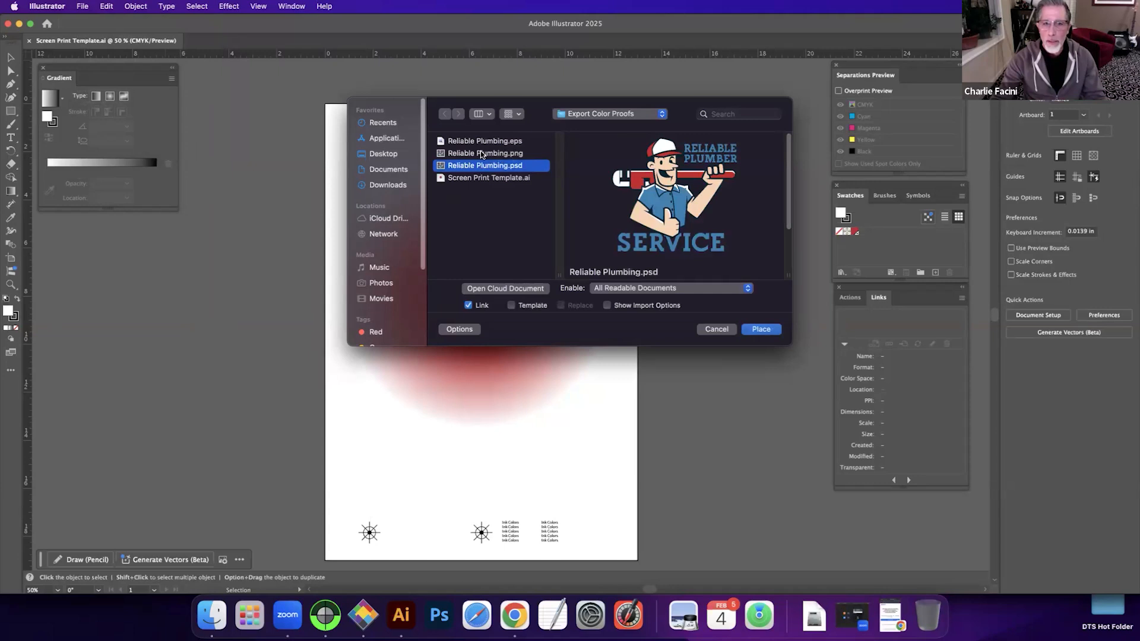
pyautogui.click(504, 155)
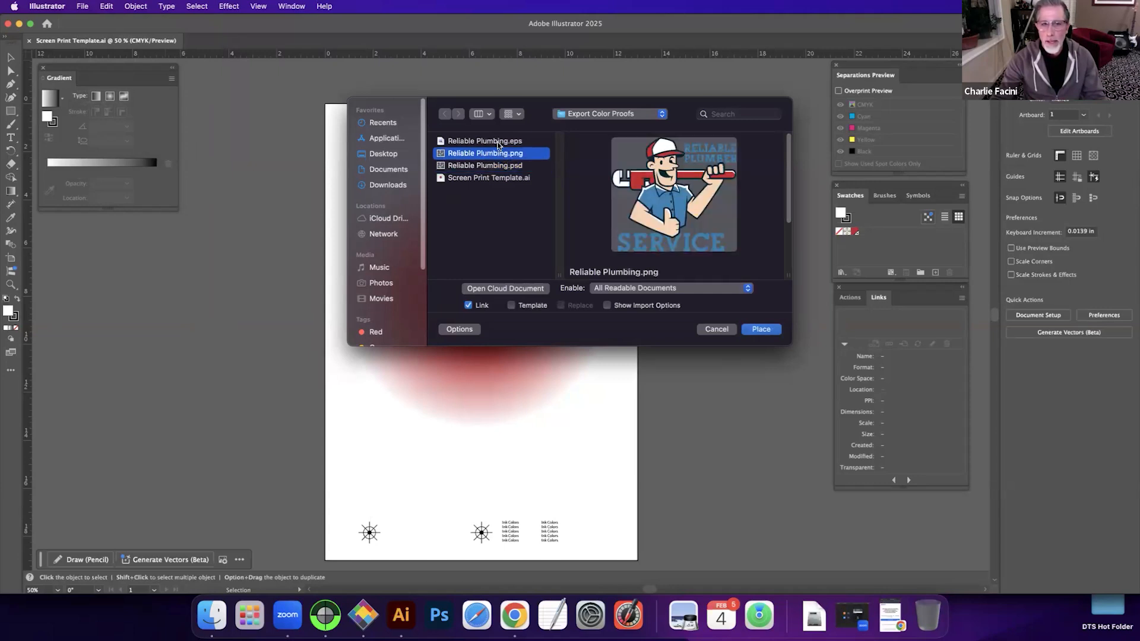
pyautogui.click(499, 143)
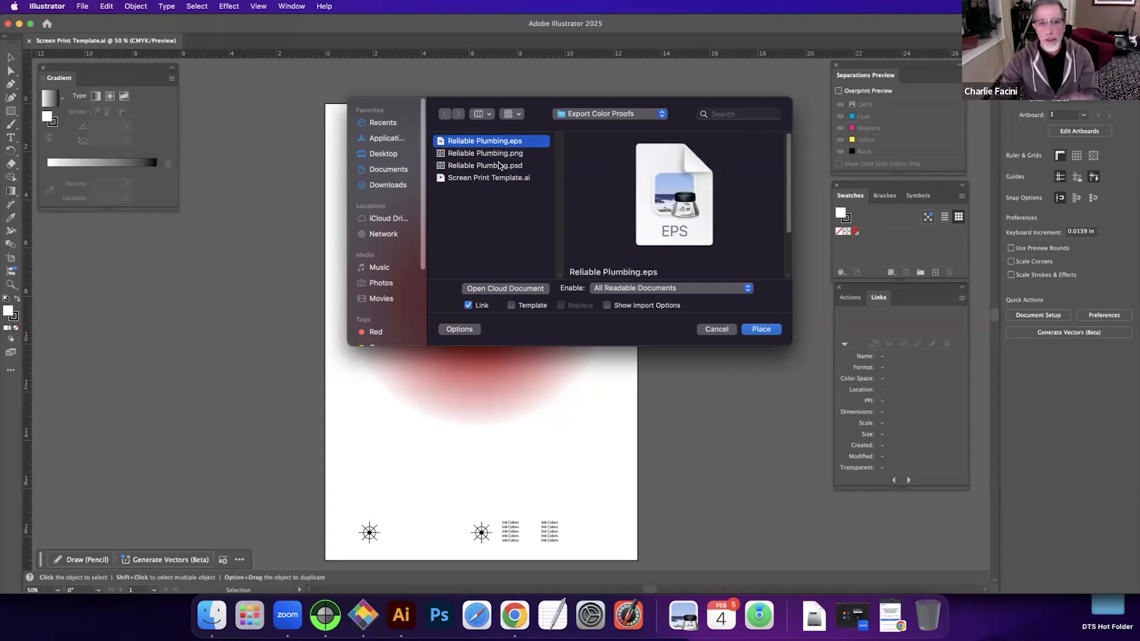
pyautogui.click(497, 162)
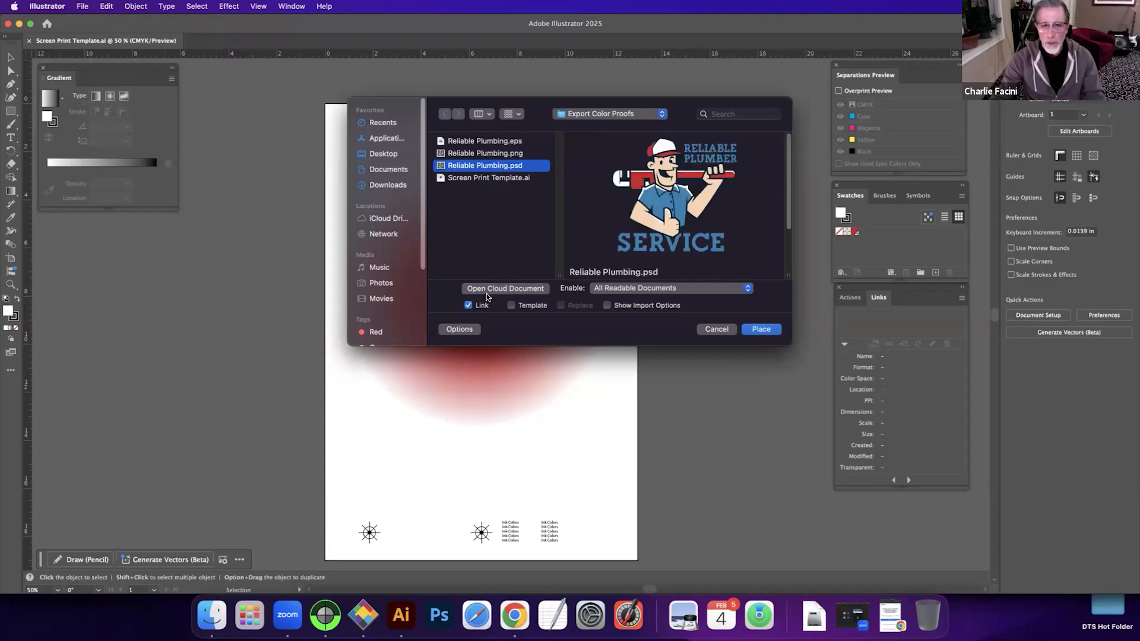
pyautogui.click(763, 329)
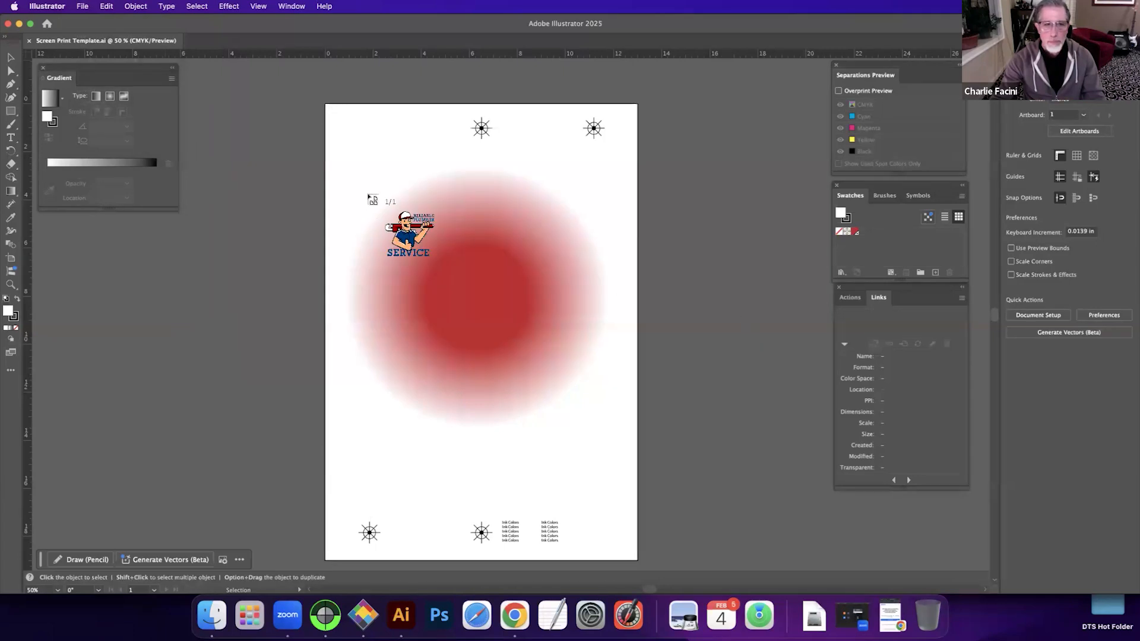
pyautogui.moveTo(369, 183); pyautogui.dragTo(603, 484)
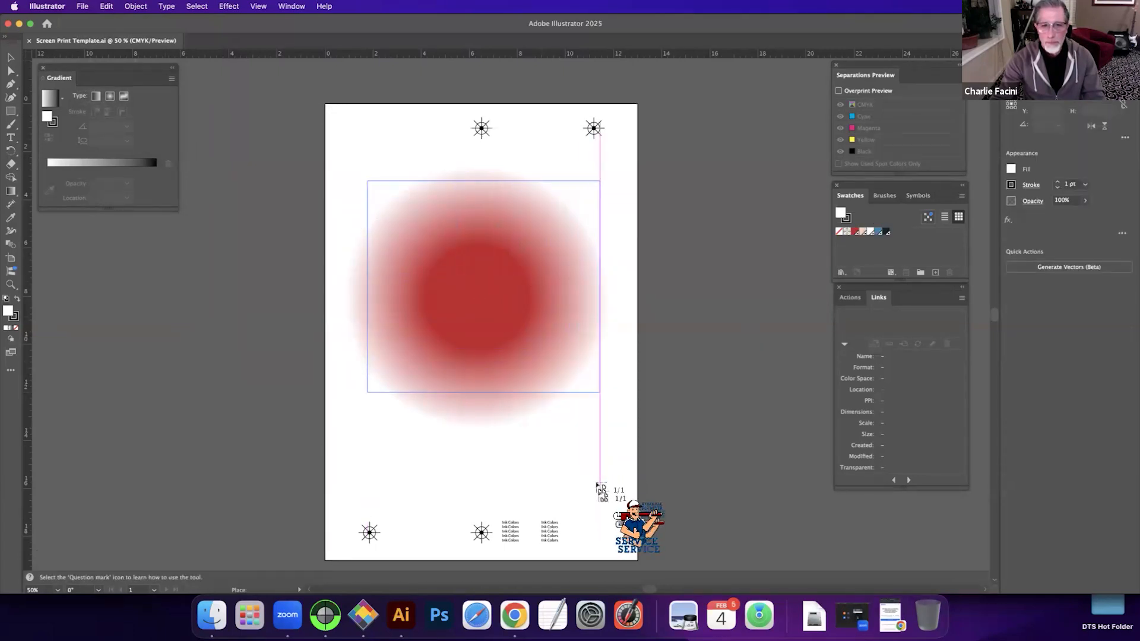
pyautogui.moveTo(483, 295); pyautogui.dragTo(468, 289)
pyautogui.click(533, 456)
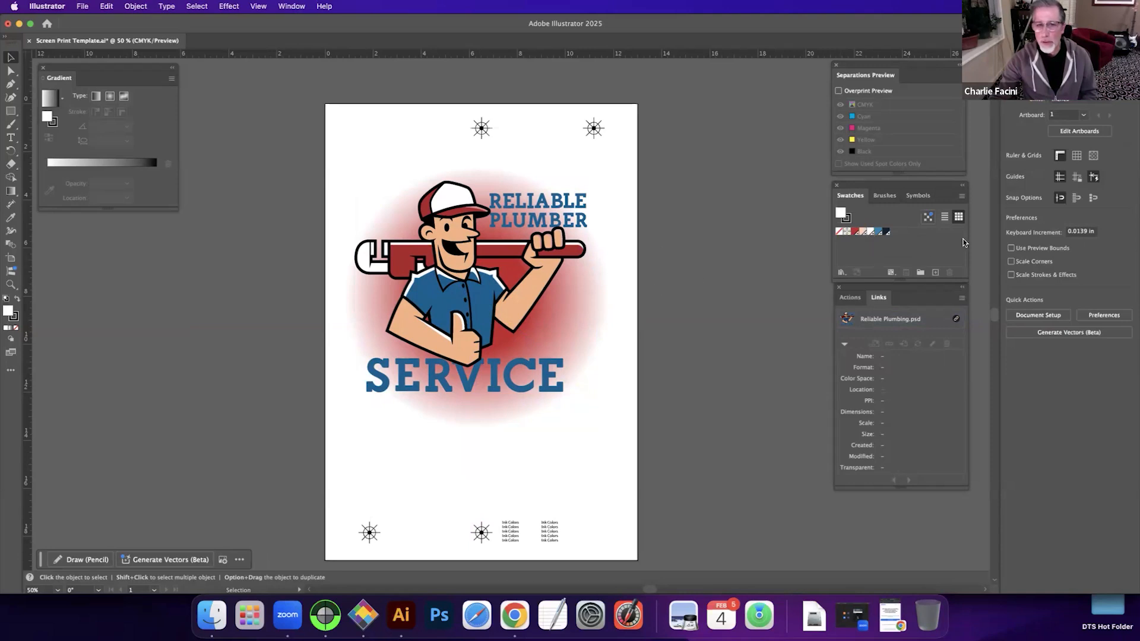
# Step: Draw a blue square about 1.2 in high below the placed artwork, and delete it
pyautogui.click(11, 111)
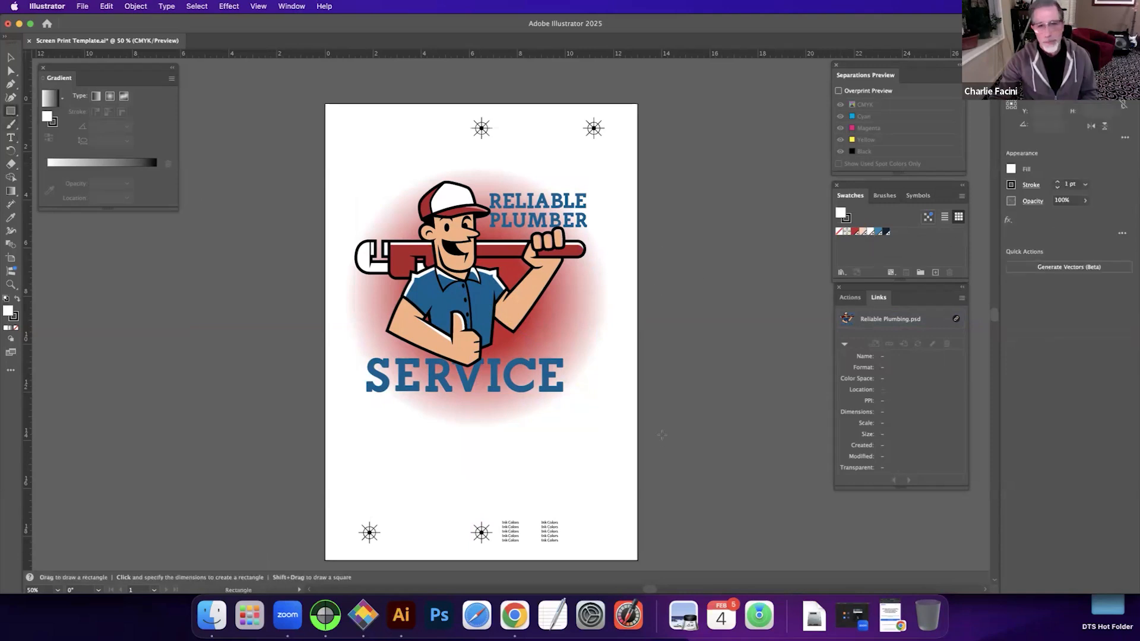
pyautogui.moveTo(549, 425)
pyautogui.mouseDown()
pyautogui.moveTo(579, 455)
pyautogui.moveTo(568, 433)
pyautogui.mouseUp()
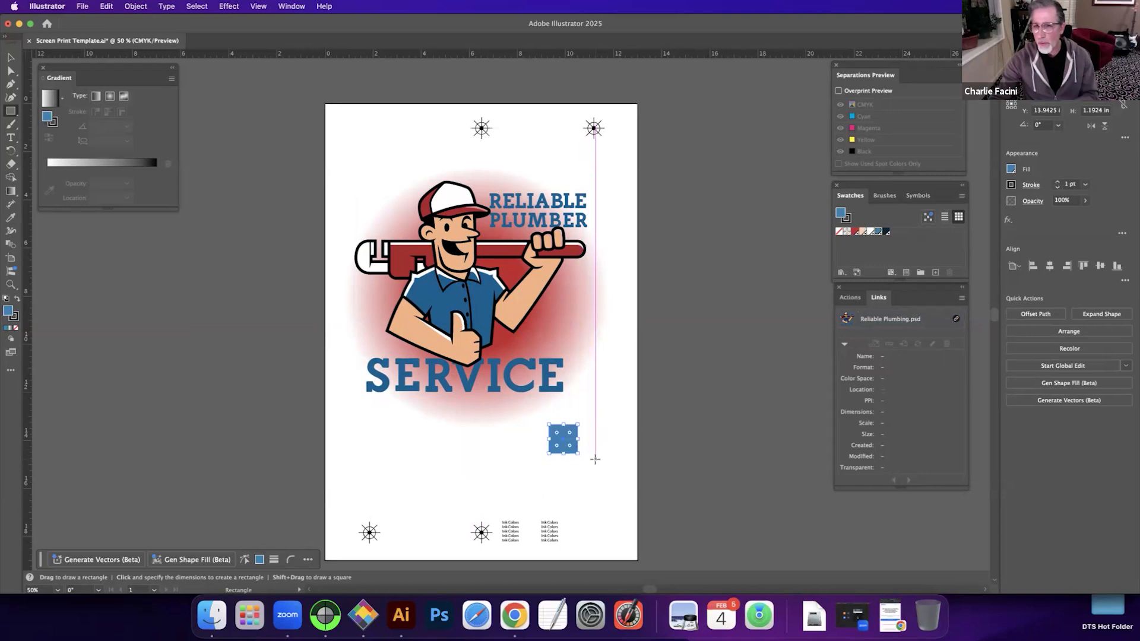
pyautogui.press('Delete')
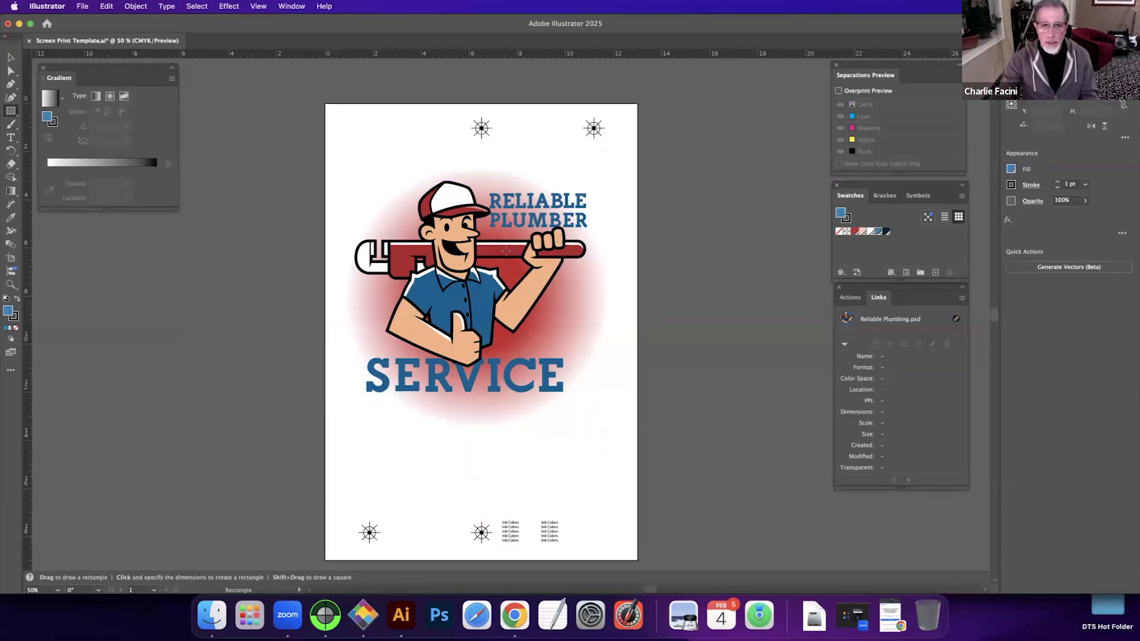
# Step: Set up printing of the template to AccuRIP Emerald with a custom media size of 13 x 19 in
pyautogui.press('v')
pyautogui.click(441, 321)
pyautogui.press('super+p')
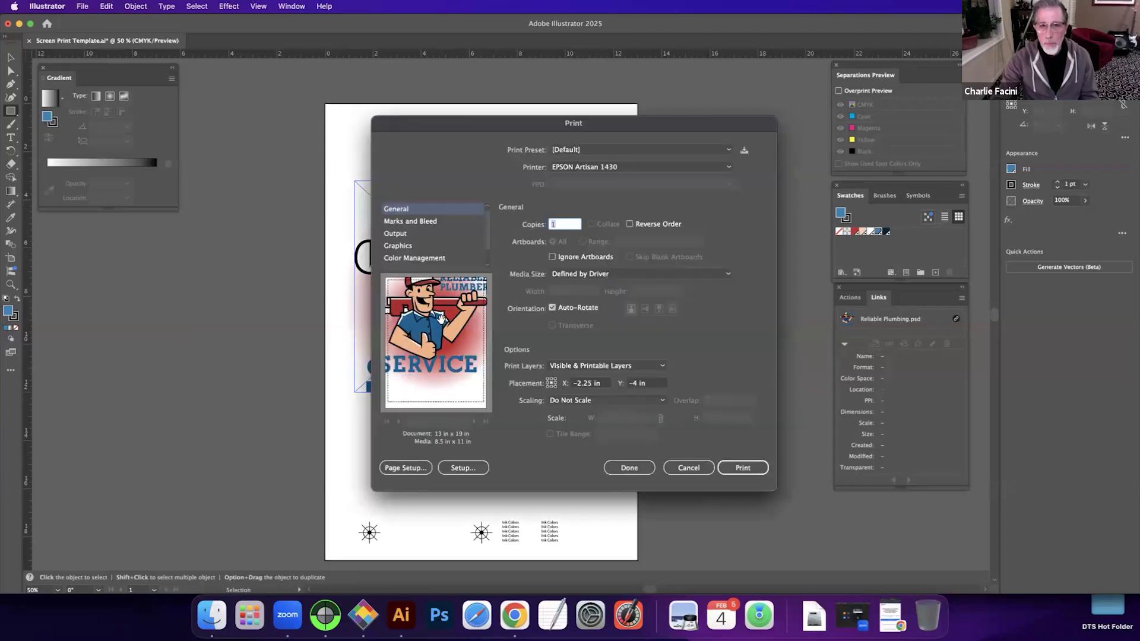
pyautogui.click(574, 173)
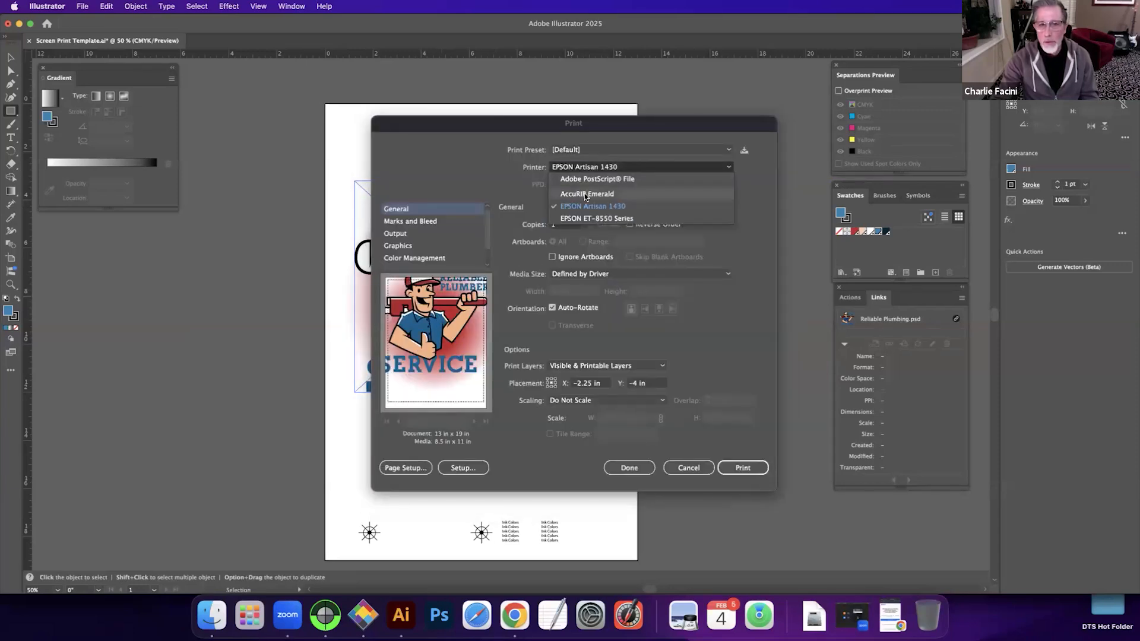
pyautogui.click(586, 194)
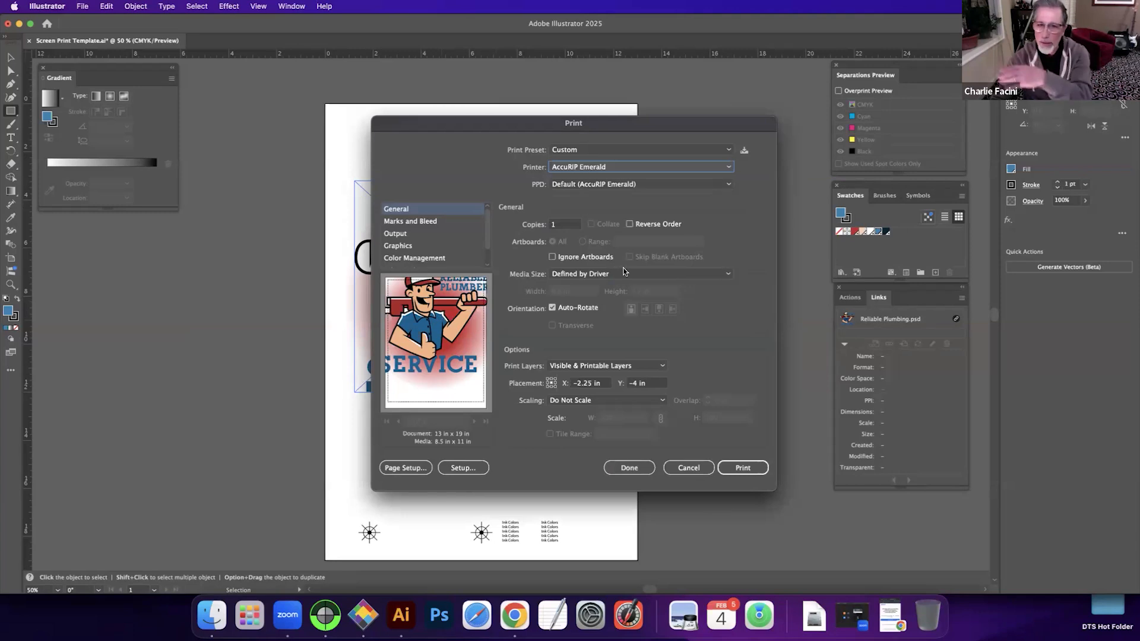
pyautogui.click(599, 276)
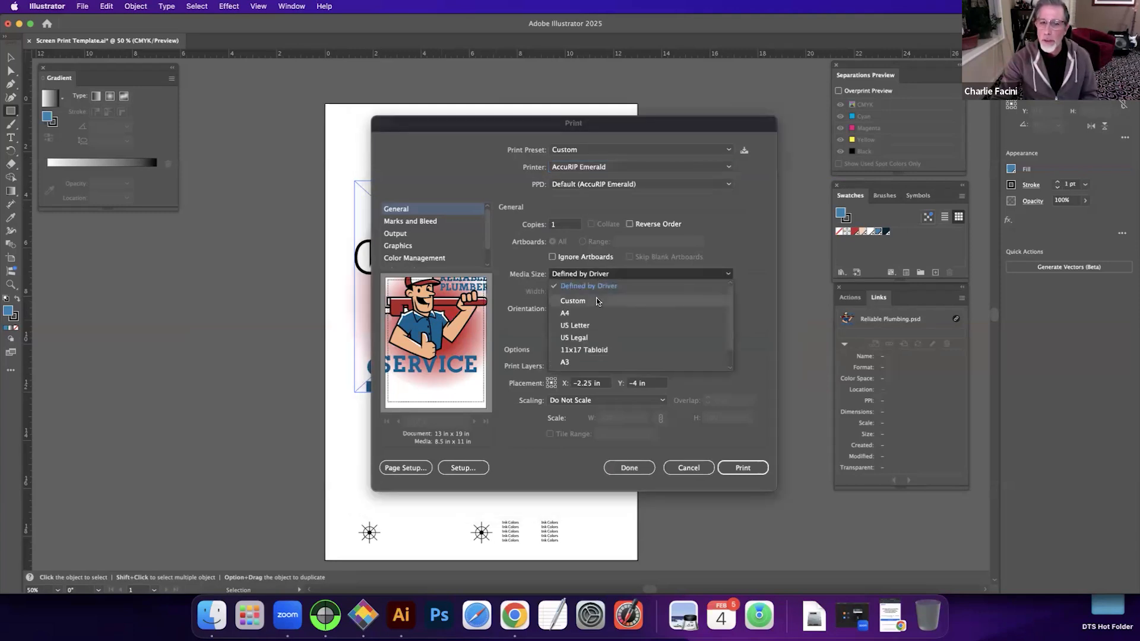
pyautogui.click(598, 302)
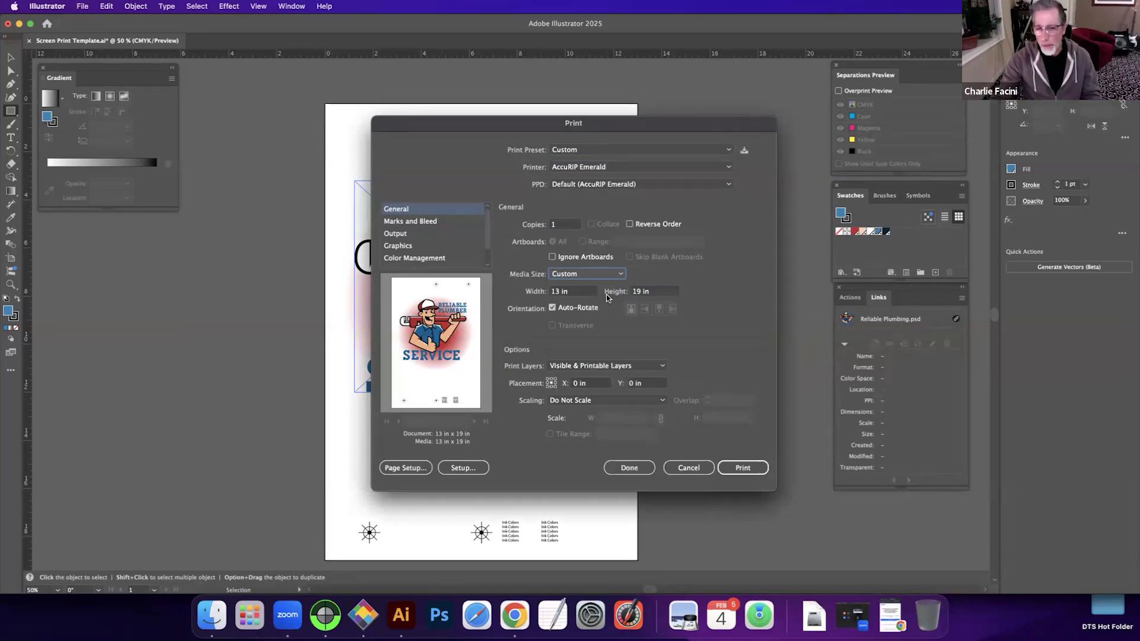
# Step: Set the print output mode to Separations (Host-Based), and exclude the Black Ink, Ocean Blue, White and Fleshtone inks
pyautogui.click(402, 237)
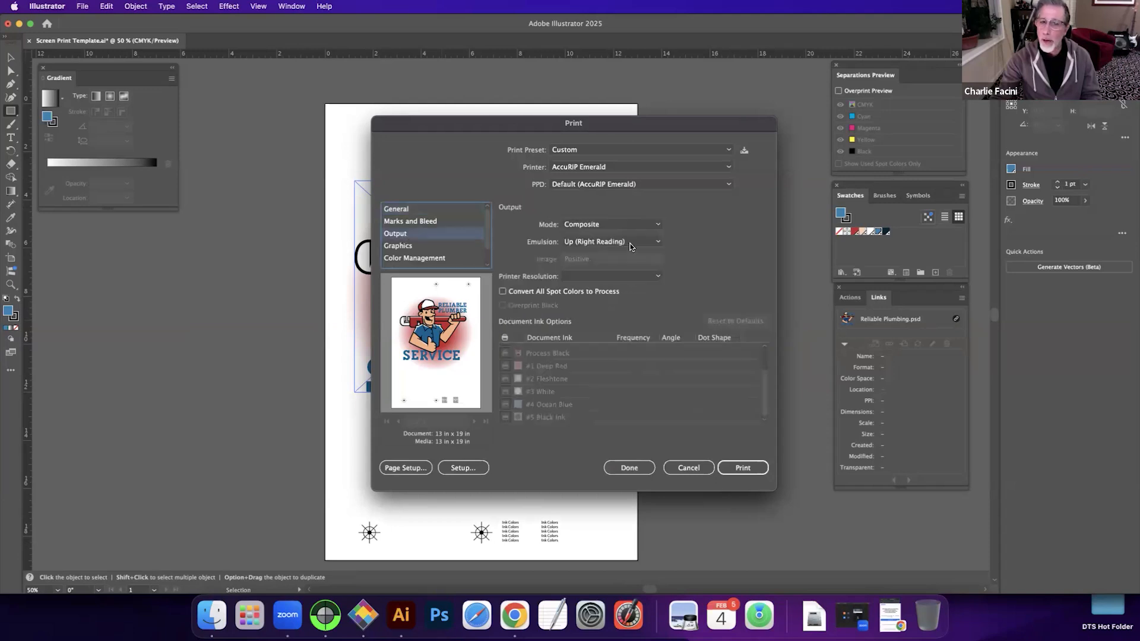
pyautogui.click(609, 226)
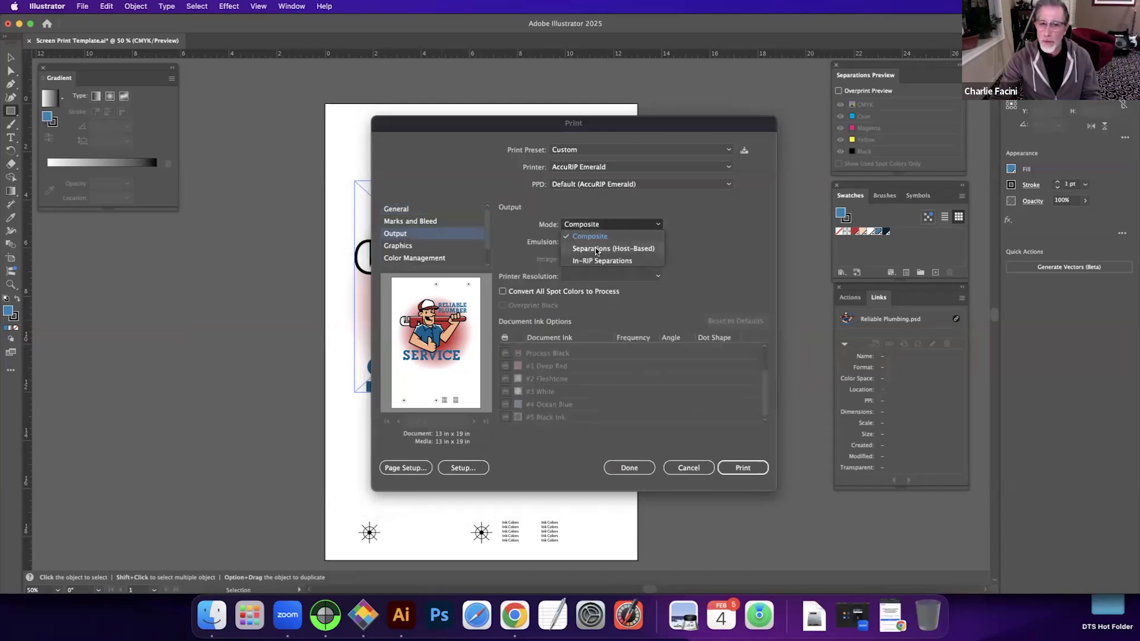
pyautogui.click(601, 249)
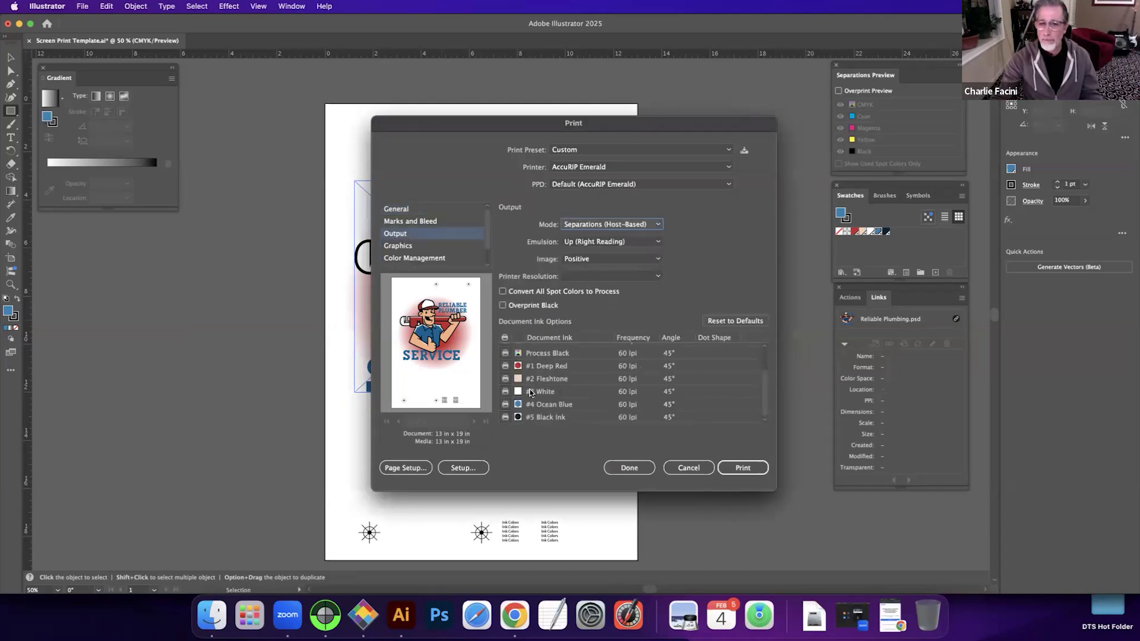
pyautogui.click(505, 417)
pyautogui.click(506, 404)
pyautogui.click(505, 392)
pyautogui.click(505, 379)
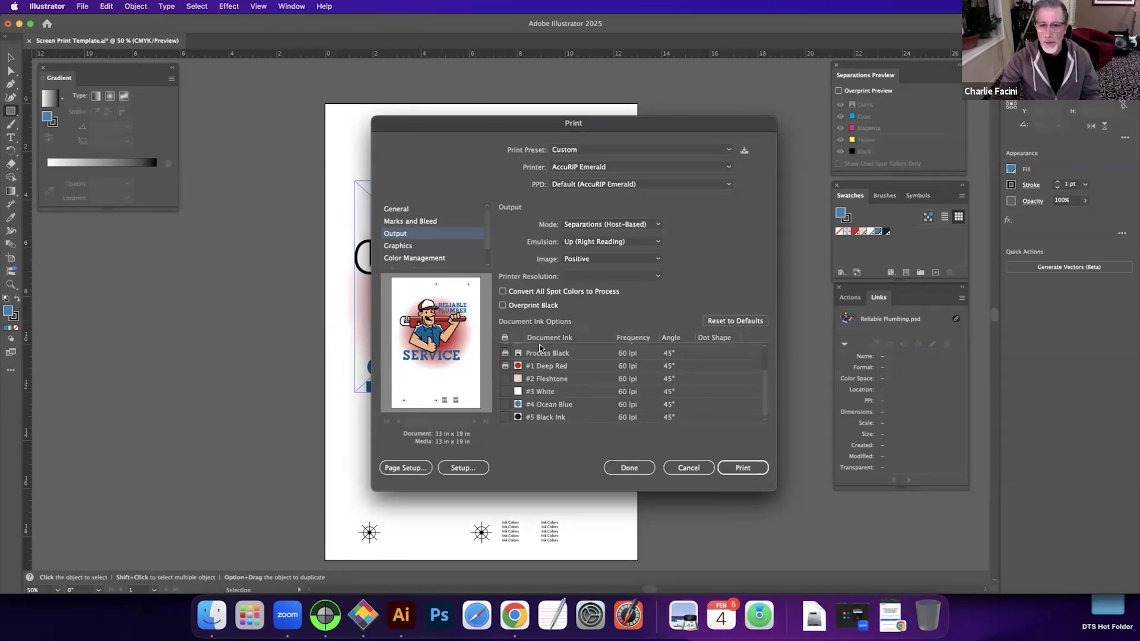
# Step: Exclude Process Cyan, Magenta, Yellow and Black from the output so that only Deep Red prints
pyautogui.scroll(2, 538, 366)
pyautogui.scroll(1, 537, 364)
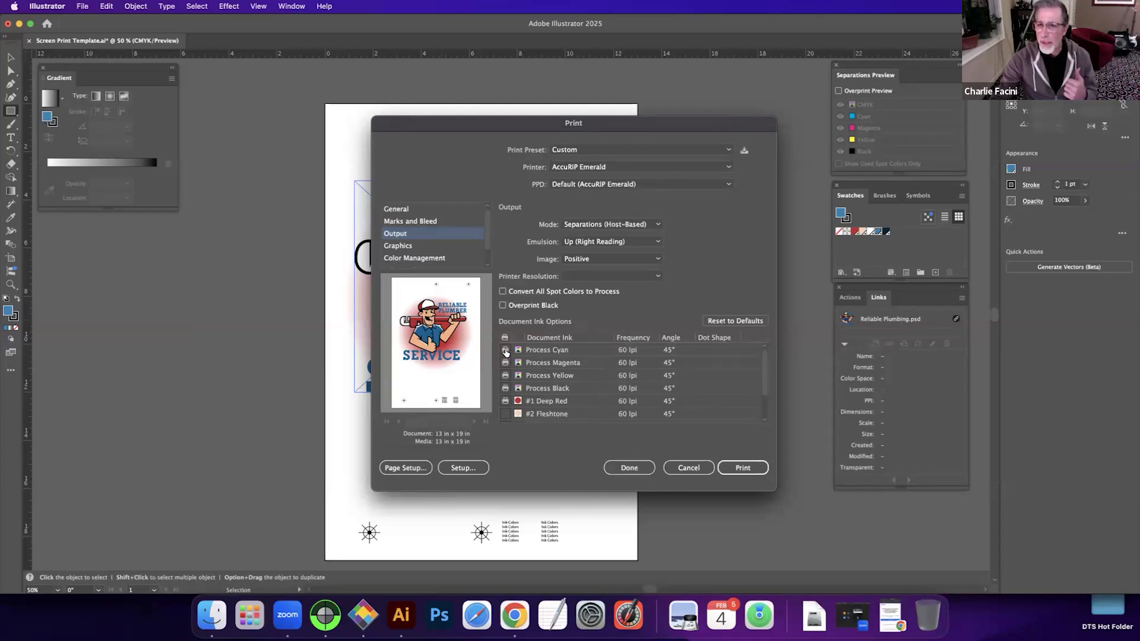
pyautogui.click(506, 350)
pyautogui.click(506, 363)
pyautogui.click(506, 376)
pyautogui.click(505, 389)
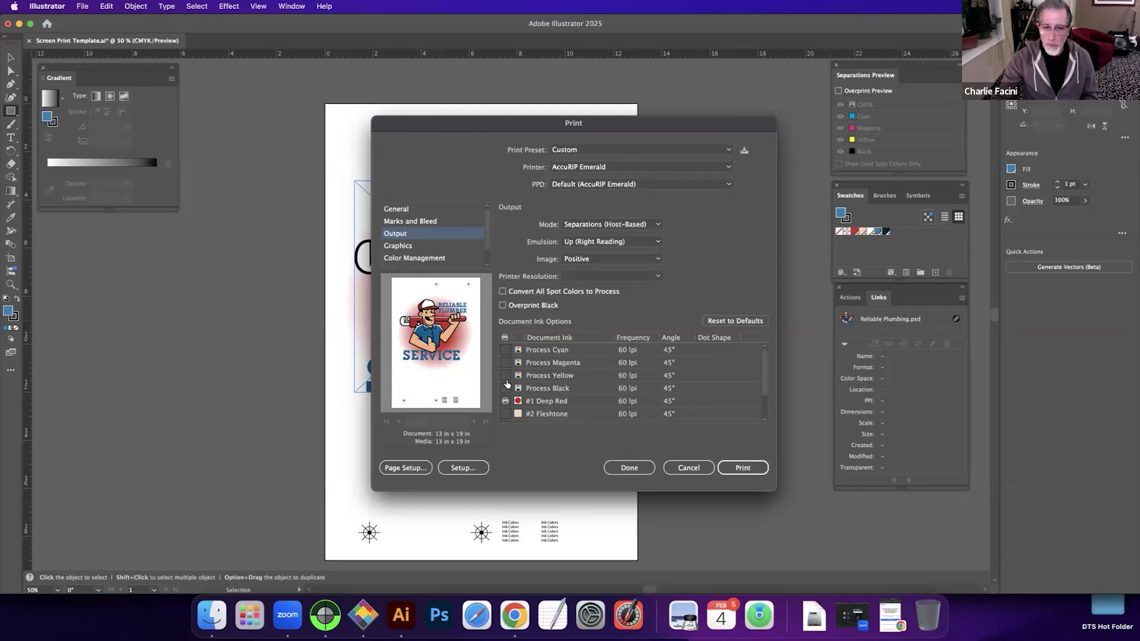
pyautogui.click(506, 350)
pyautogui.click(505, 363)
pyautogui.click(506, 376)
pyautogui.click(505, 388)
pyautogui.click(506, 375)
pyautogui.click(505, 363)
pyautogui.click(506, 350)
pyautogui.click(505, 388)
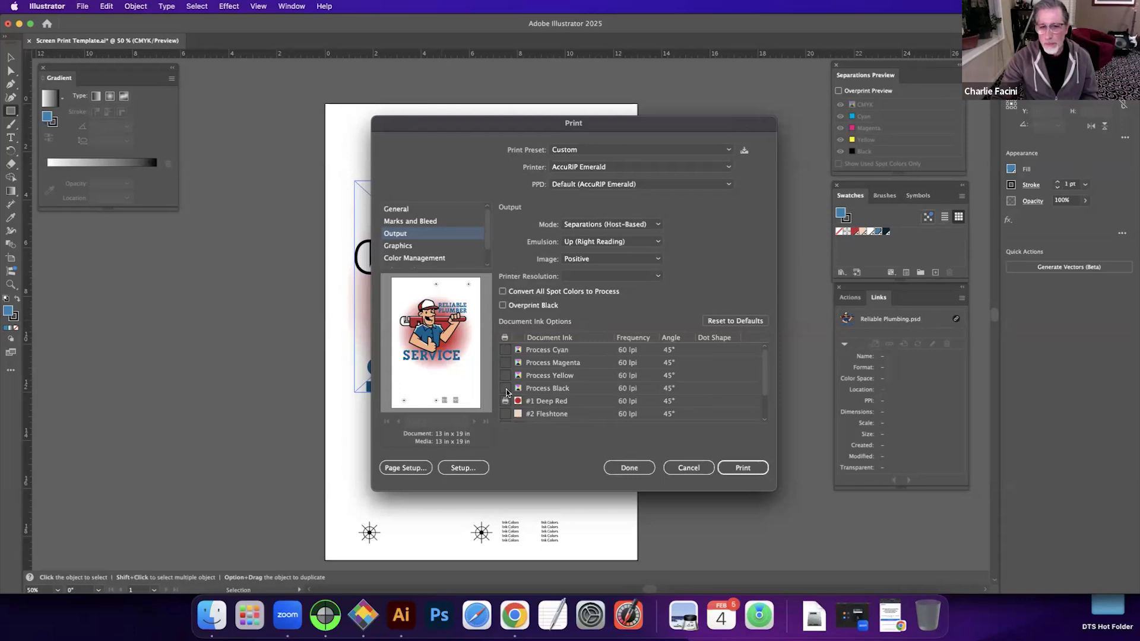
# Step: Print the Deep Red separation, switch to AccuRIP Emerald, and examine its halftone dots around the wrench at maximum zoom
pyautogui.click(743, 469)
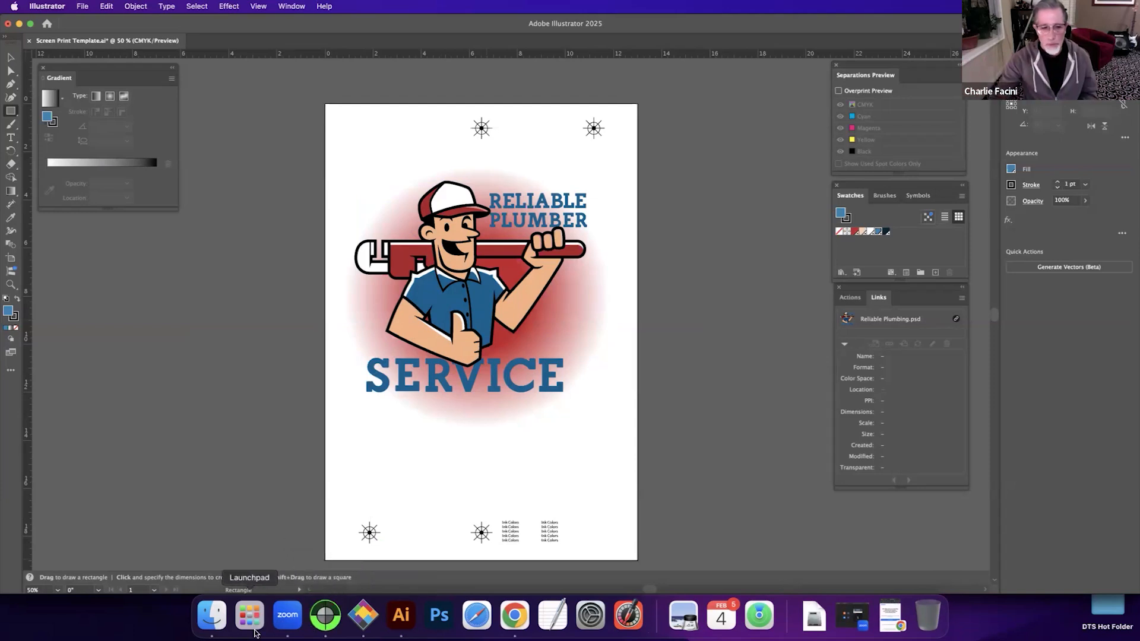
pyautogui.click(322, 615)
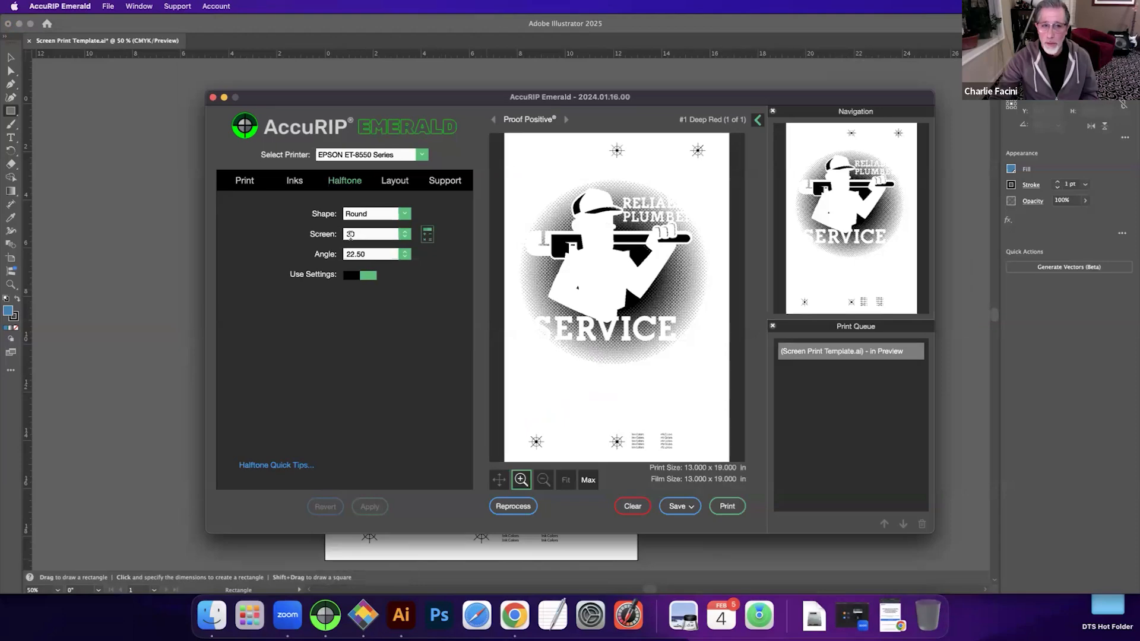
pyautogui.click(588, 479)
pyautogui.moveTo(860, 209); pyautogui.dragTo(857, 173)
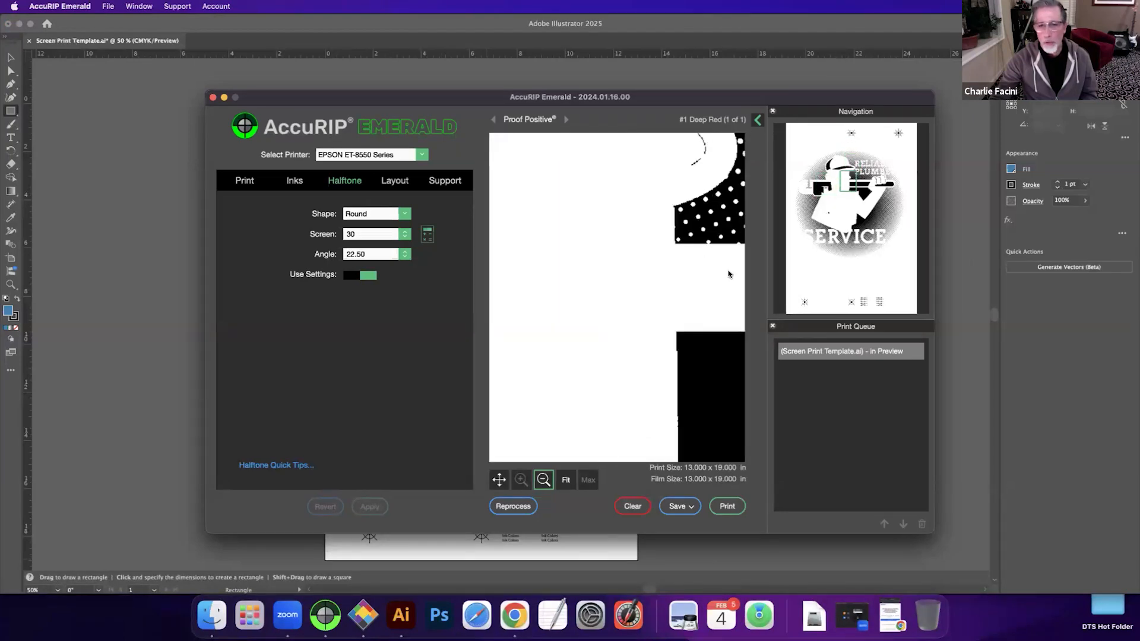
# Step: Inspect the Deep Red dots near the hat, then reprocess the whole preview with a halftone screen of 5 and save it
pyautogui.moveTo(841, 184); pyautogui.dragTo(822, 179)
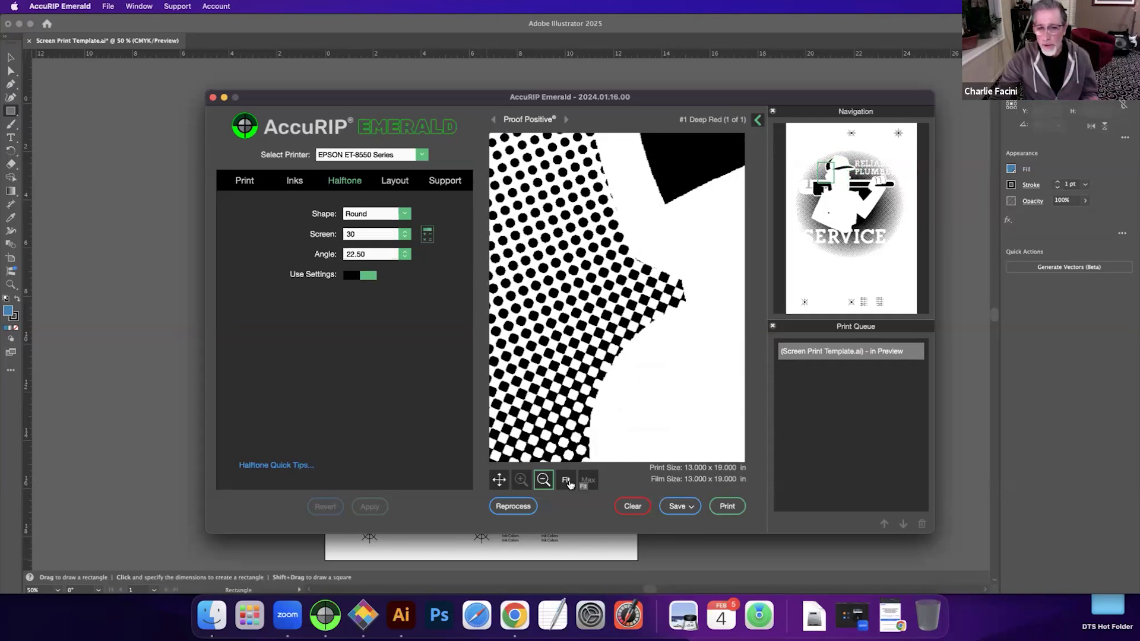
pyautogui.click(566, 480)
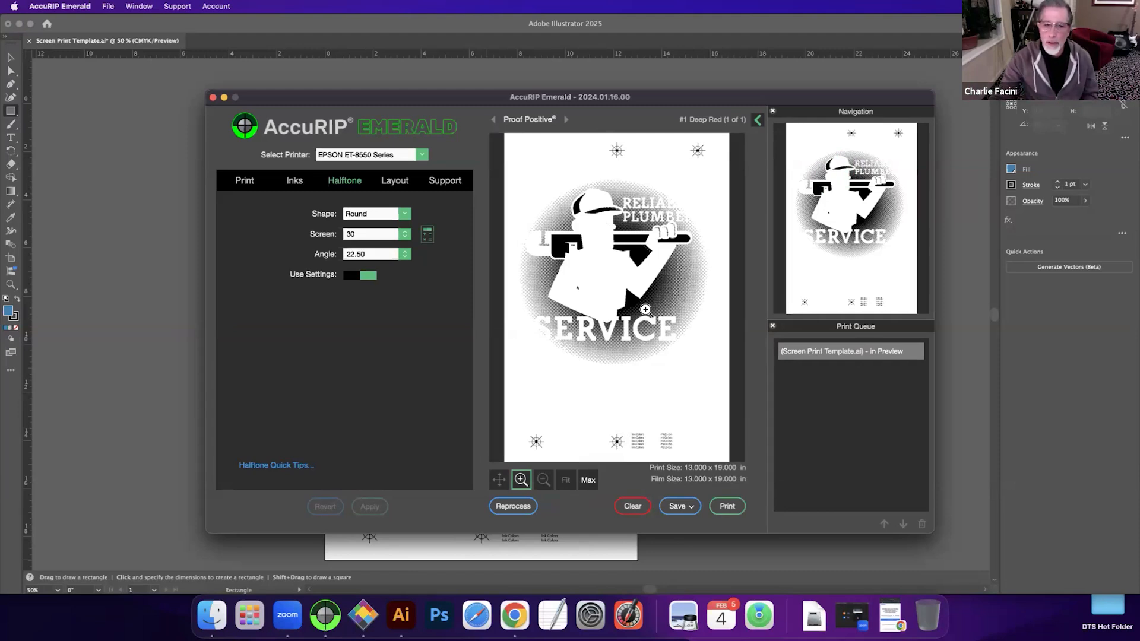
pyautogui.click(508, 505)
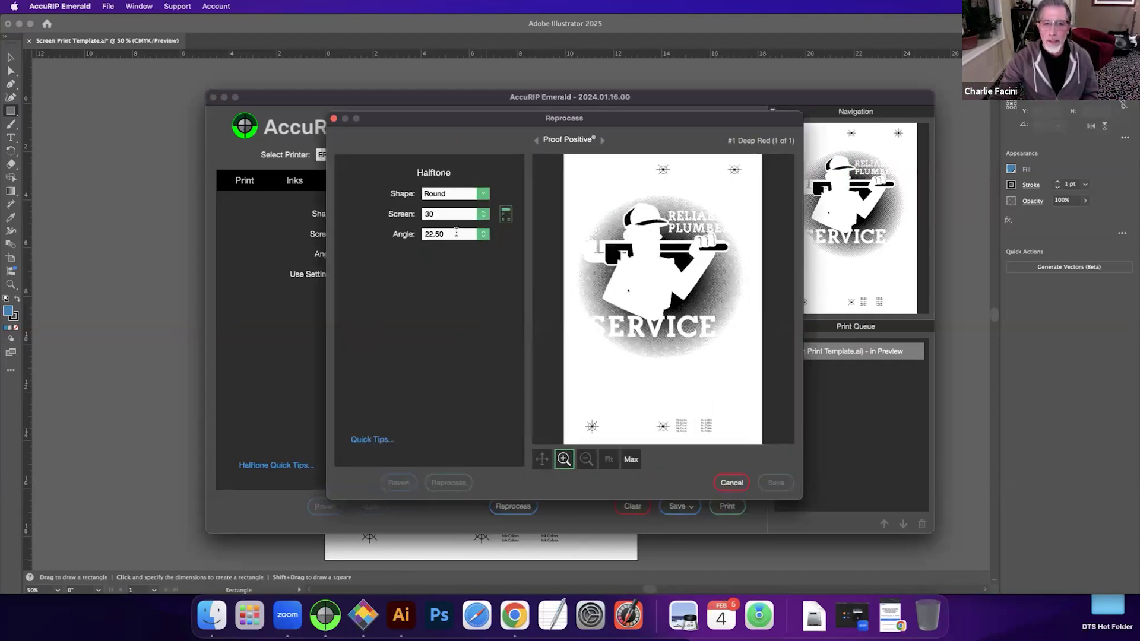
pyautogui.moveTo(437, 215); pyautogui.dragTo(419, 213)
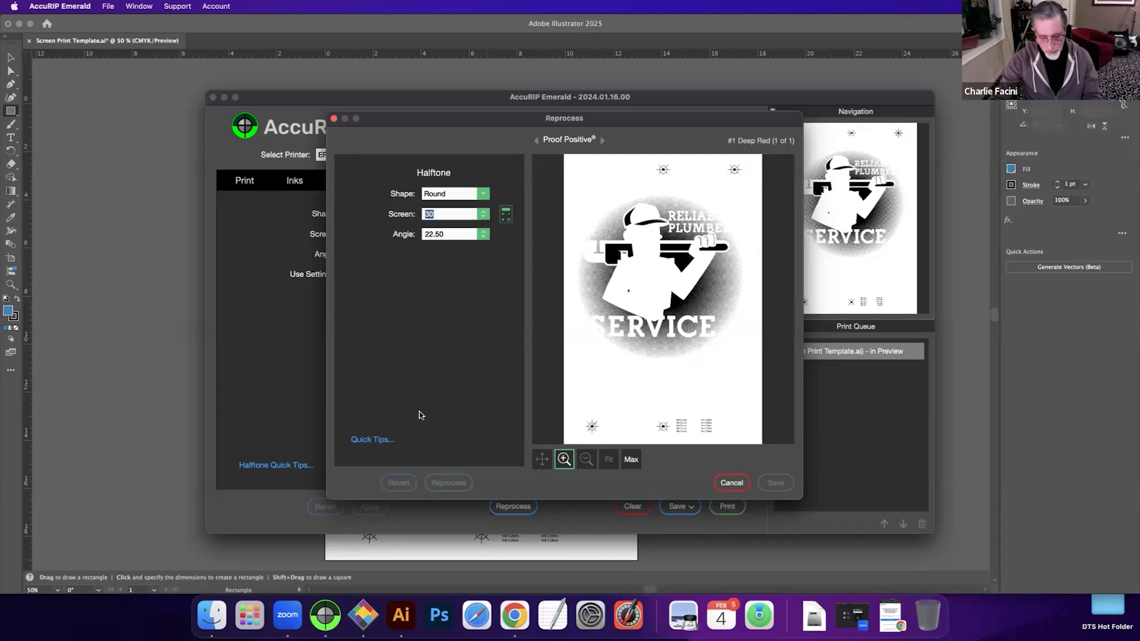
pyautogui.write('5')
pyautogui.click(446, 483)
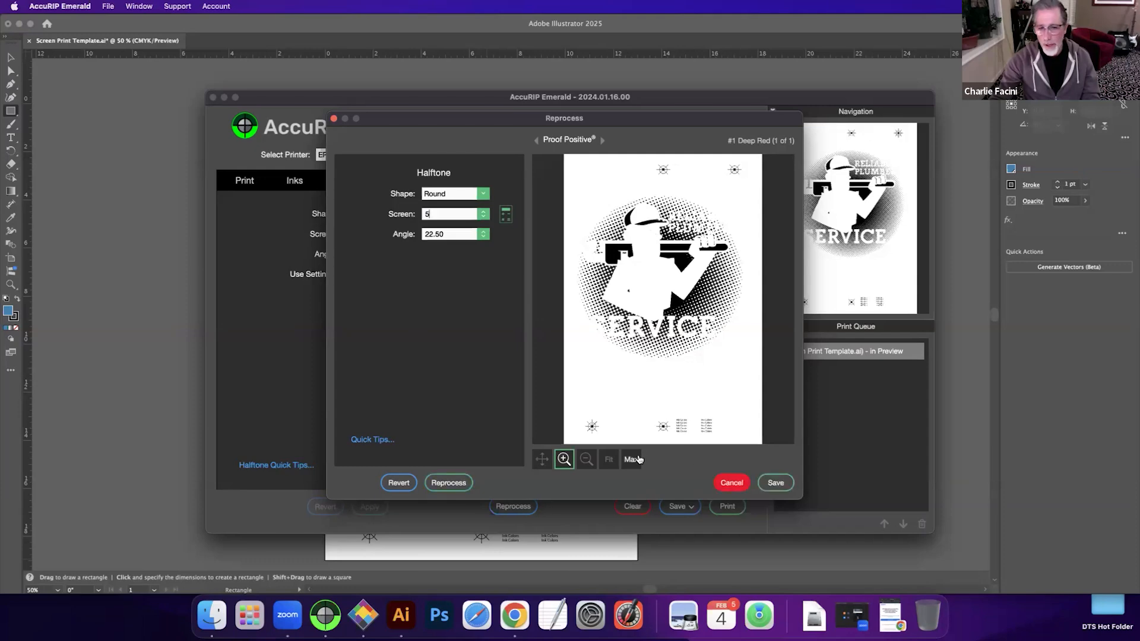
pyautogui.click(769, 484)
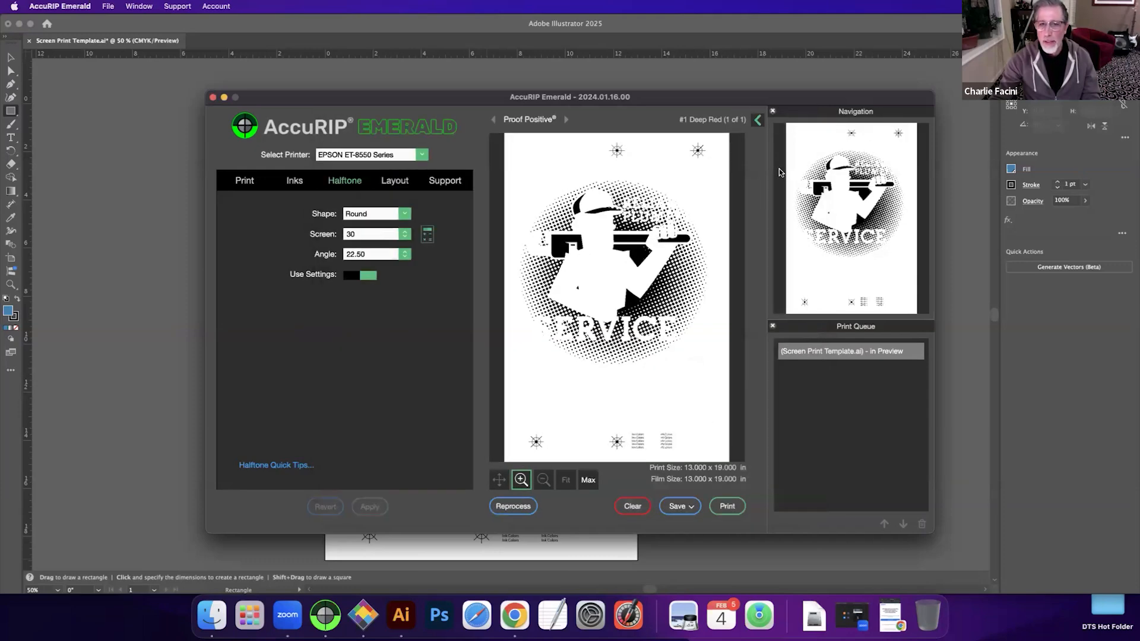
# Step: Examine the coarser halftone dots around the plumber, and clear the job from the AccuRIP preview and queue
pyautogui.click(623, 193)
pyautogui.click(610, 265)
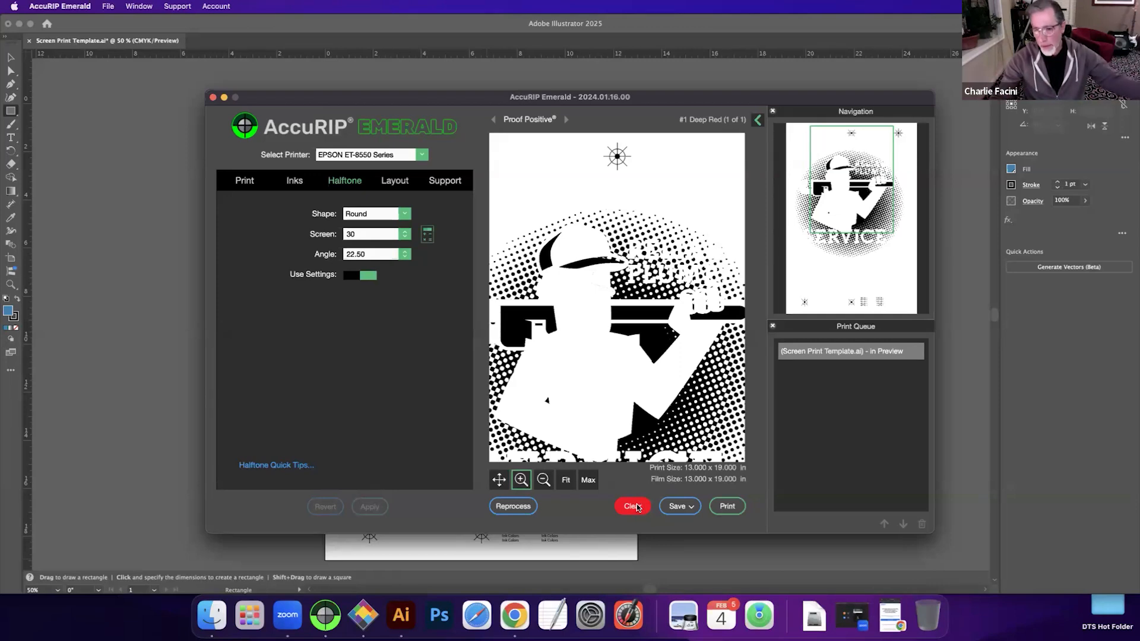
pyautogui.click(633, 506)
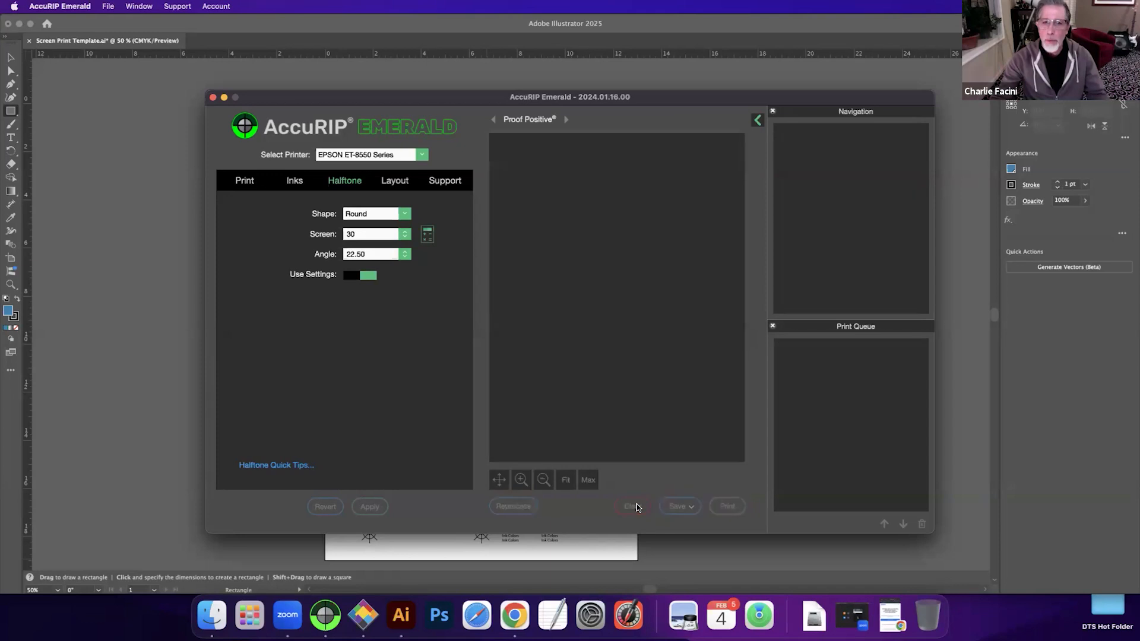
# Step: Return to Illustrator, minimize the Screen Print Template window, and switch to Separation Studio NXT
pyautogui.click(331, 553)
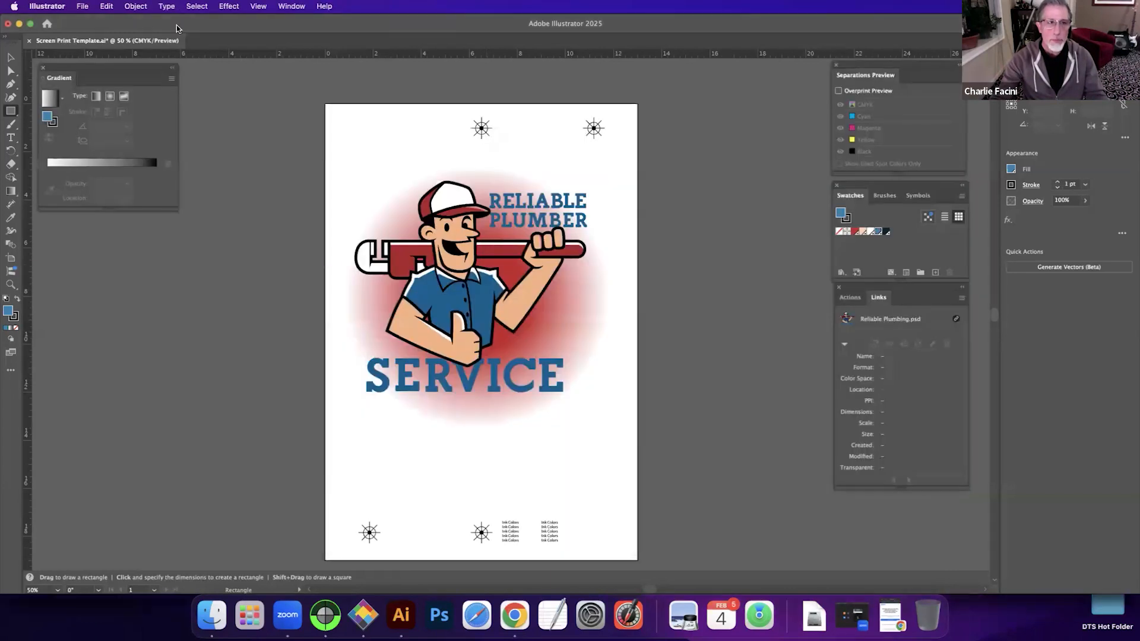
pyautogui.click(19, 24)
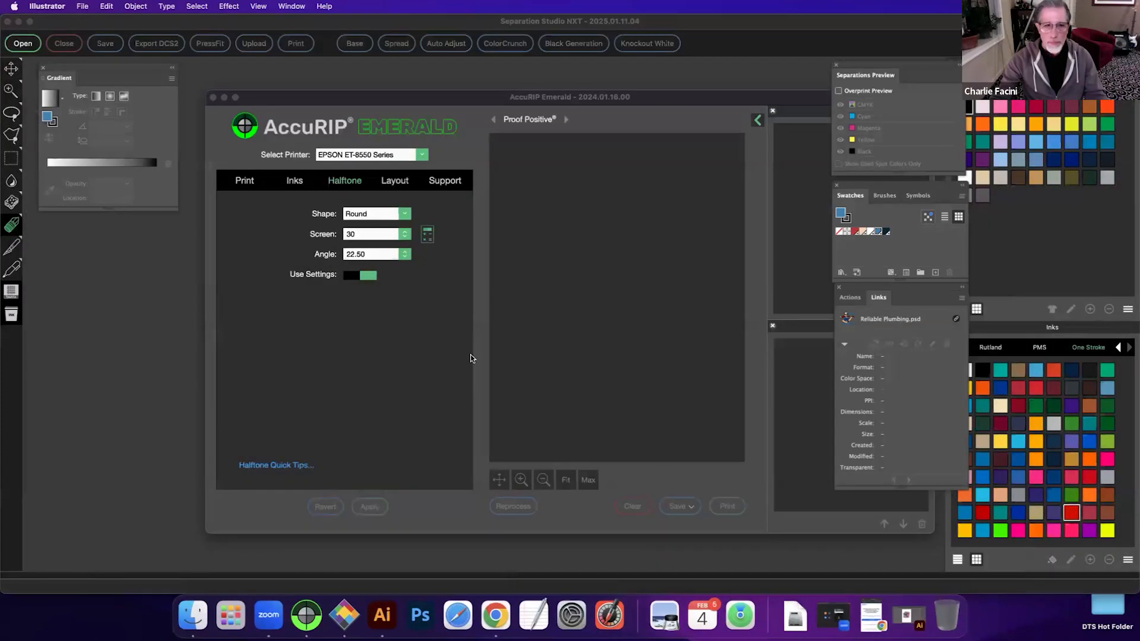
pyautogui.click(178, 322)
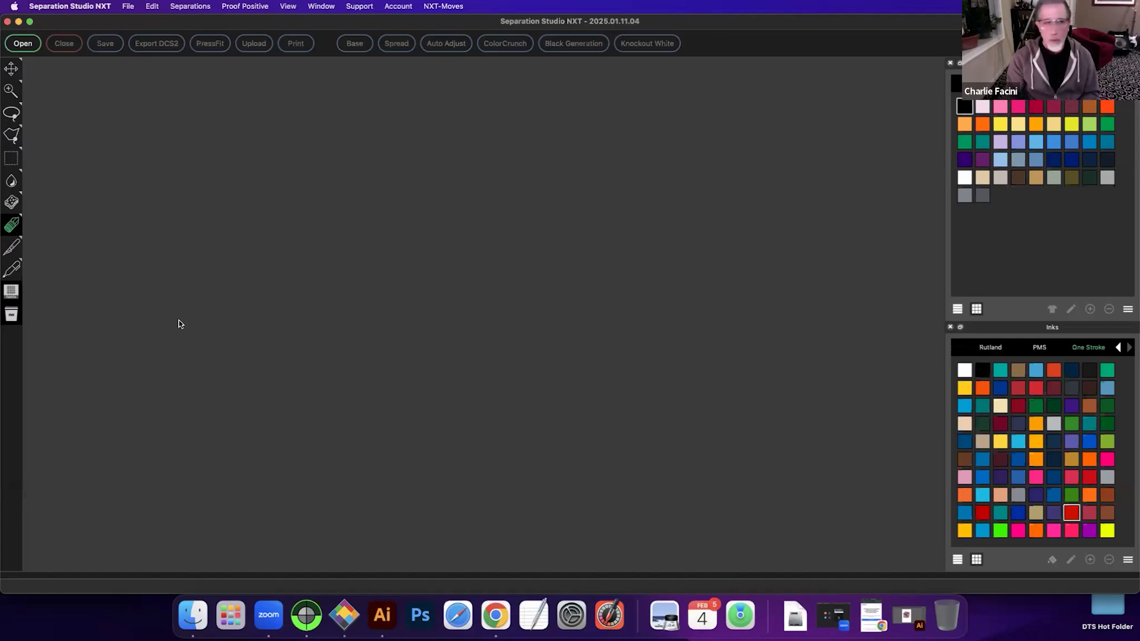
# Step: Open Steven Tyler.png from the Raster folder inside Webinar Images to separate it
pyautogui.click(22, 43)
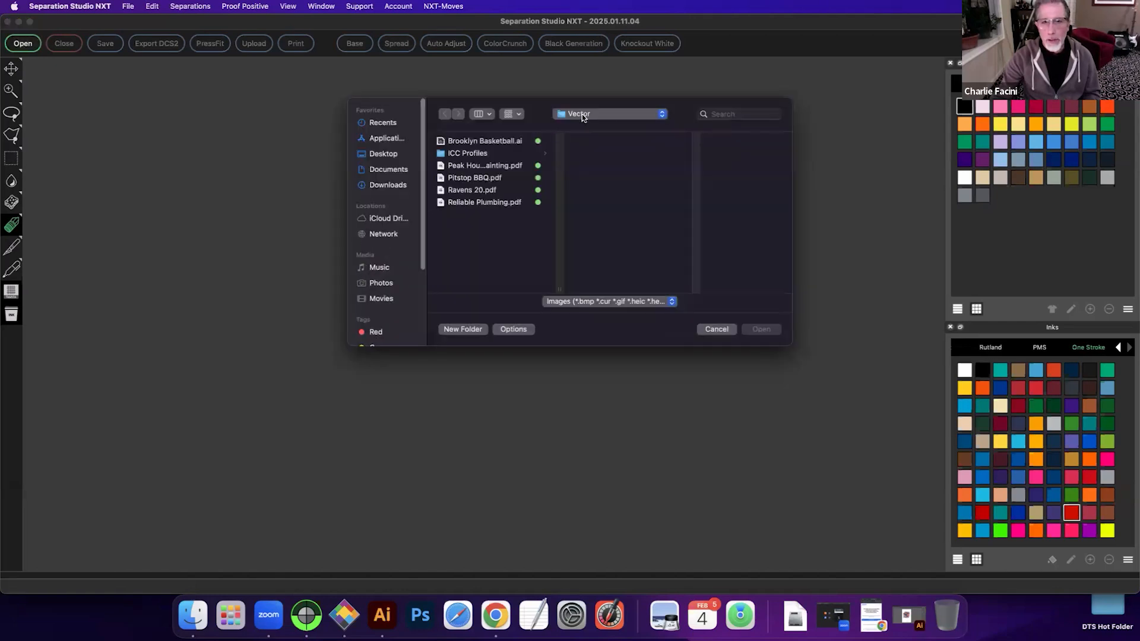
pyautogui.click(582, 114)
pyautogui.click(583, 128)
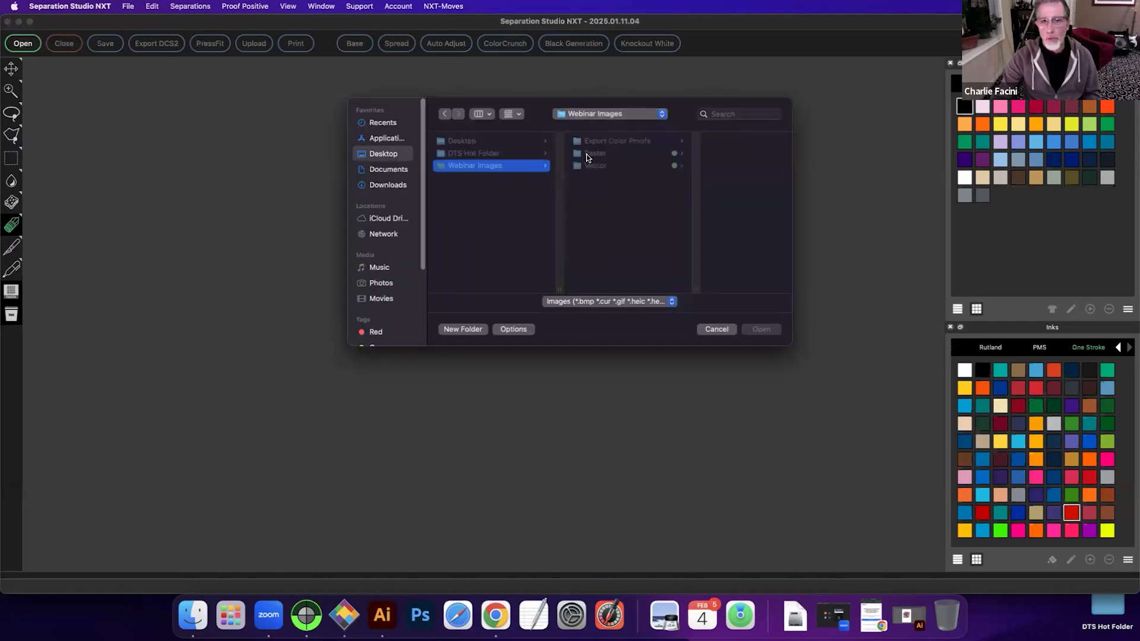
pyautogui.click(591, 156)
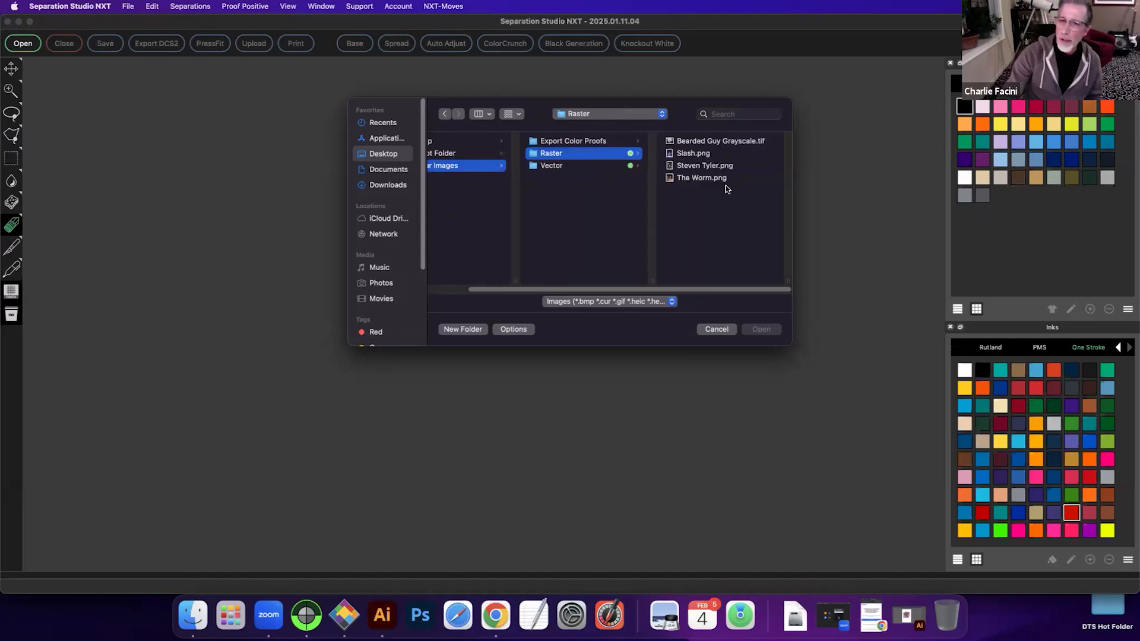
pyautogui.click(693, 167)
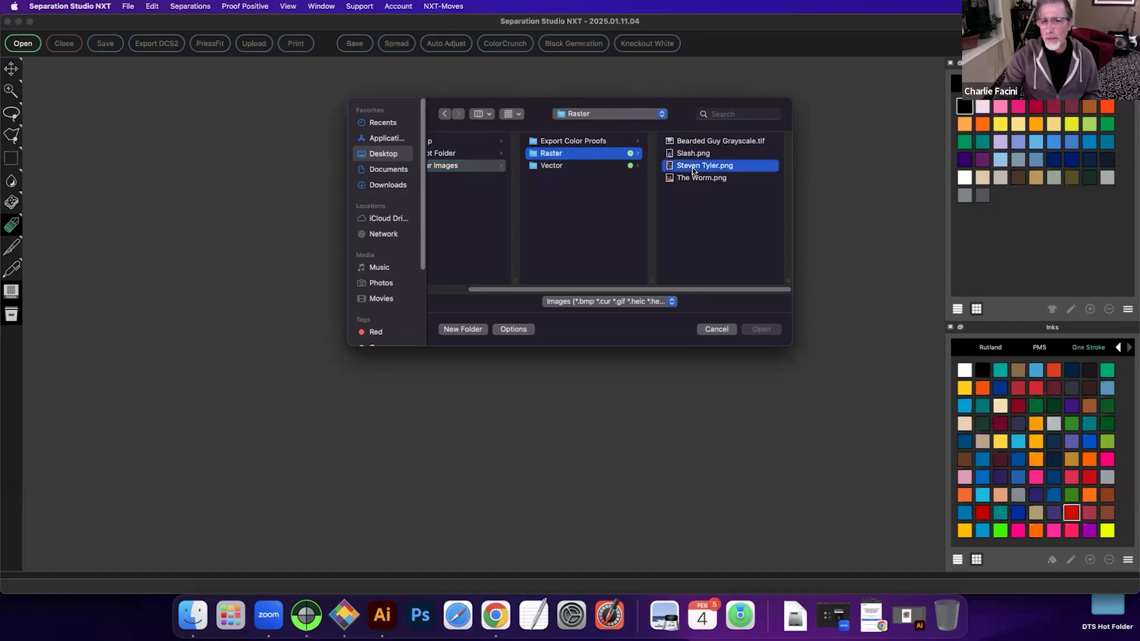
pyautogui.click(763, 330)
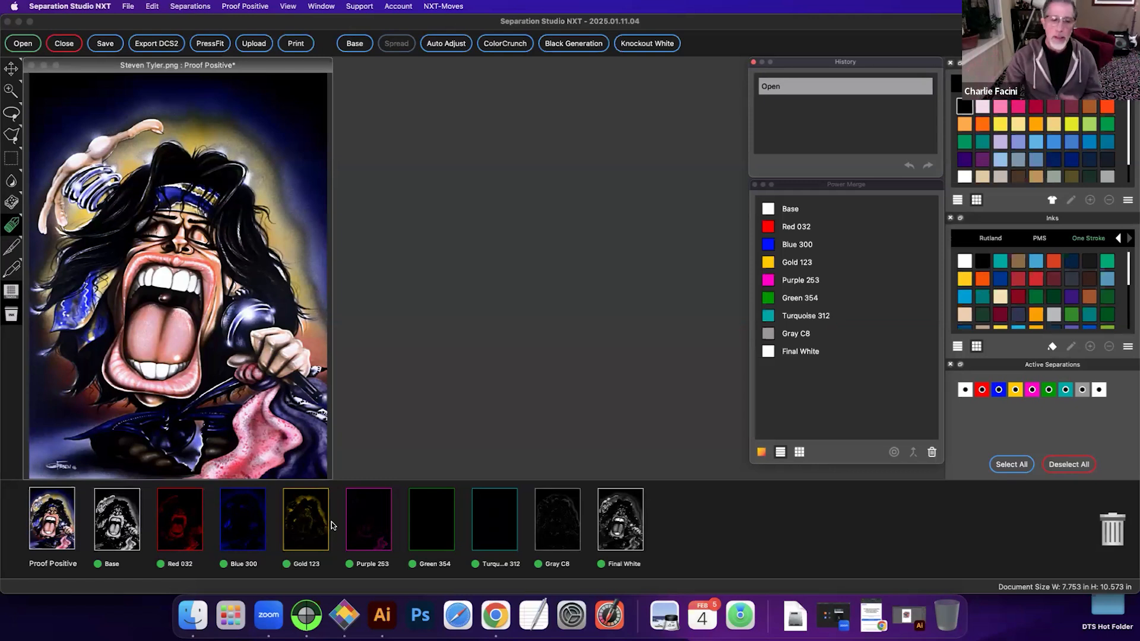
# Step: Examine the Base, Red 032, Blue 300, Gold 123, Purple 253, Green 354 and Turquoise 312 separations one at a time
pyautogui.click(122, 531)
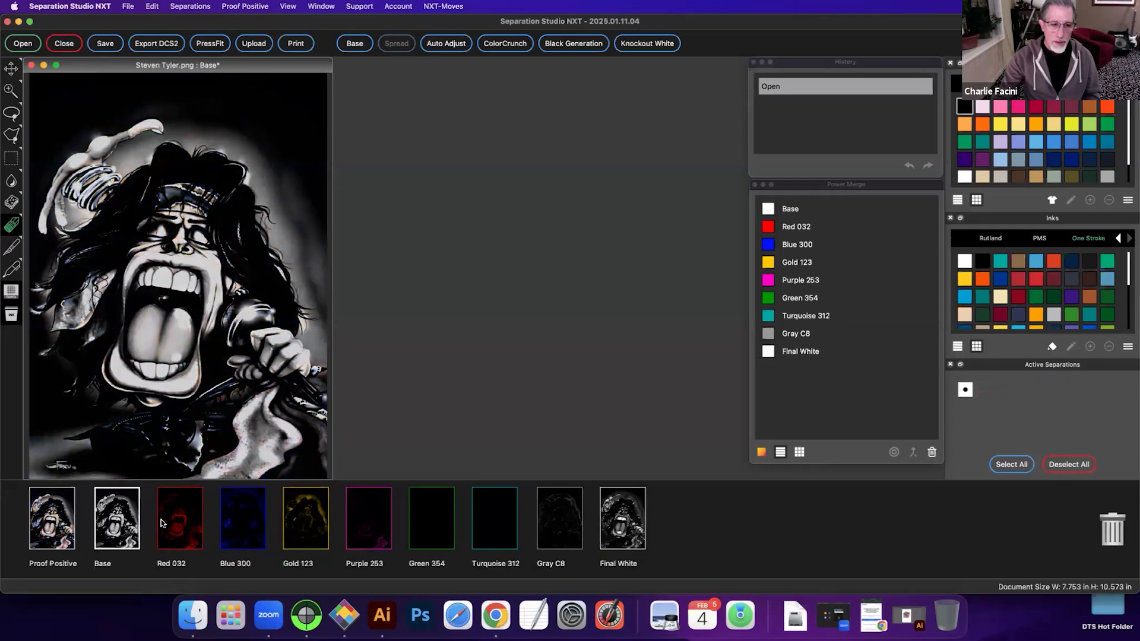
pyautogui.click(166, 522)
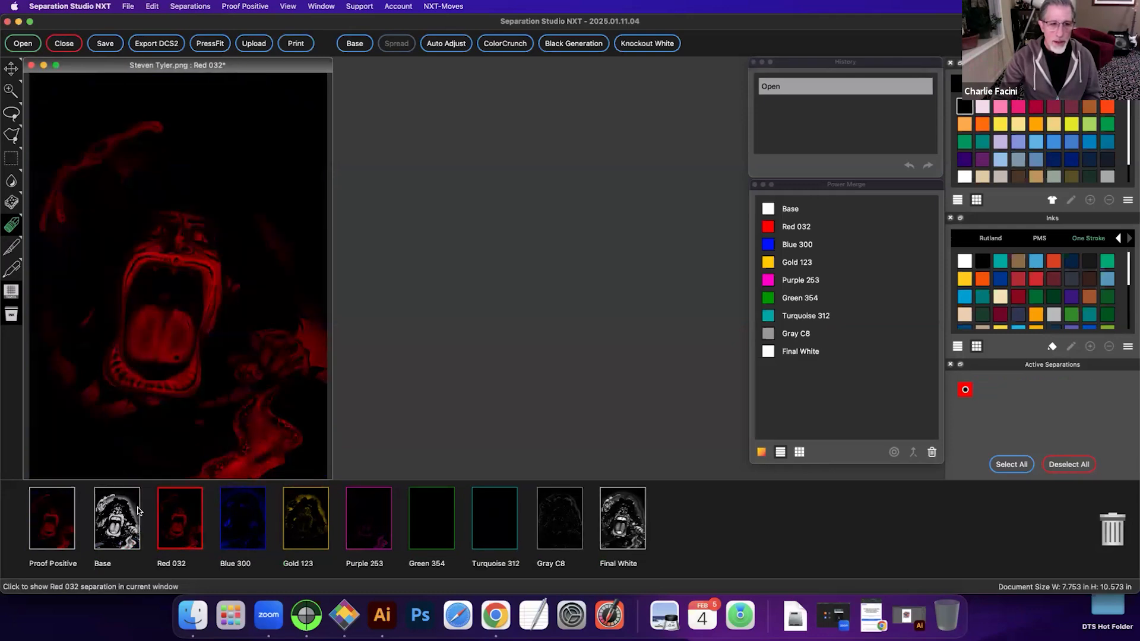
pyautogui.click(235, 527)
pyautogui.click(306, 520)
pyautogui.click(383, 512)
pyautogui.click(419, 519)
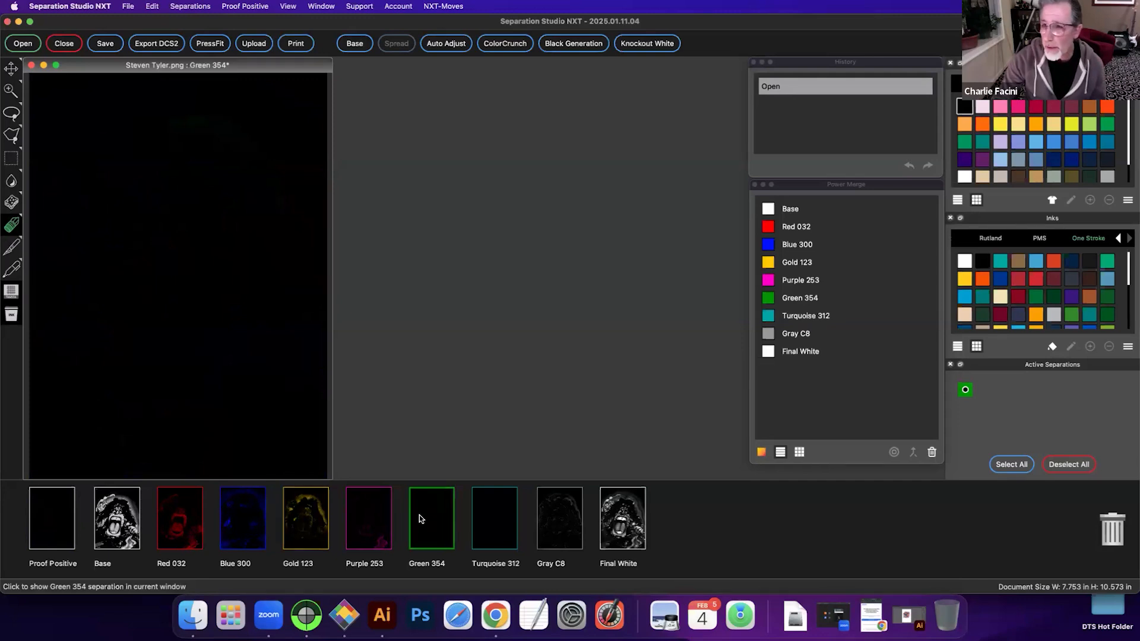
pyautogui.click(499, 523)
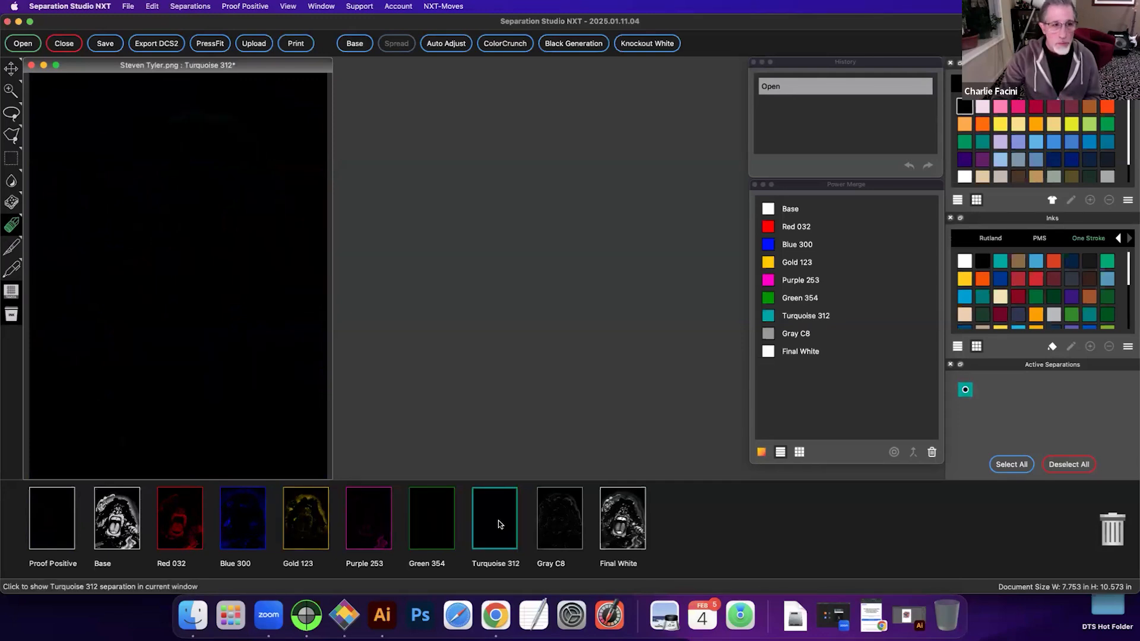
# Step: Switch the separation display to View as Film, and check the ink coverage in Turquoise 312 and Green 354
pyautogui.rightClick(229, 141)
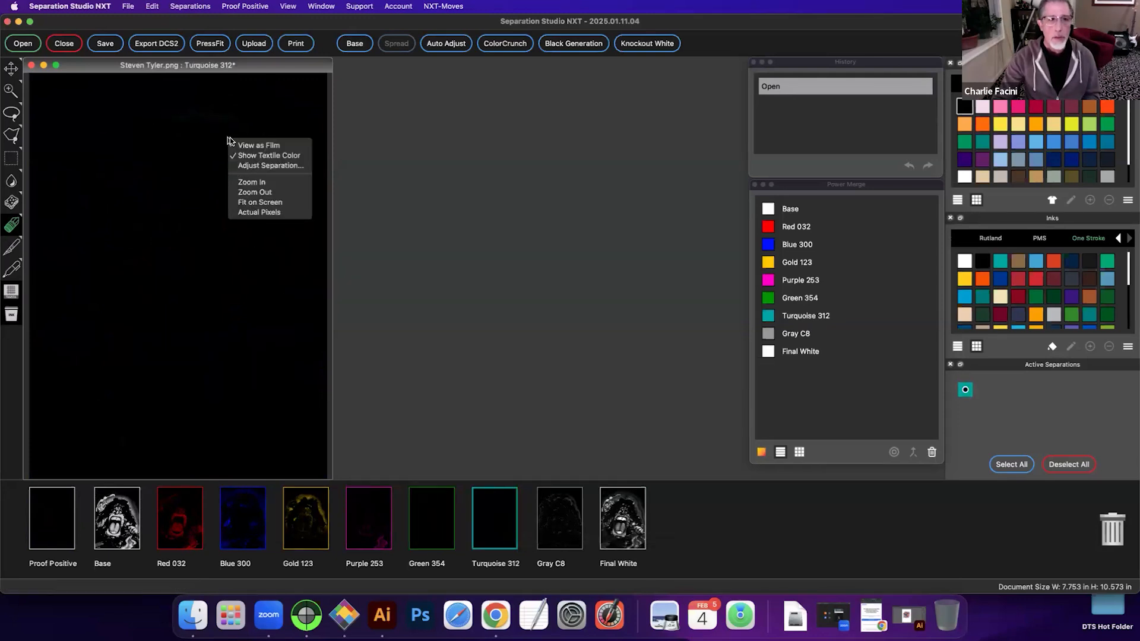
pyautogui.click(254, 146)
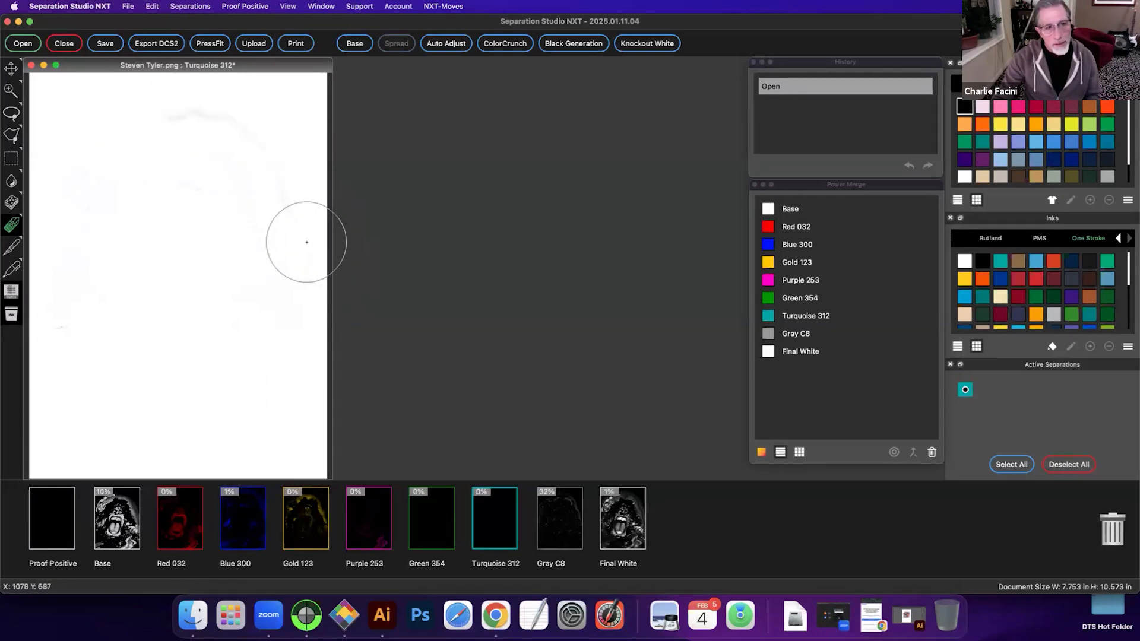
pyautogui.click(419, 525)
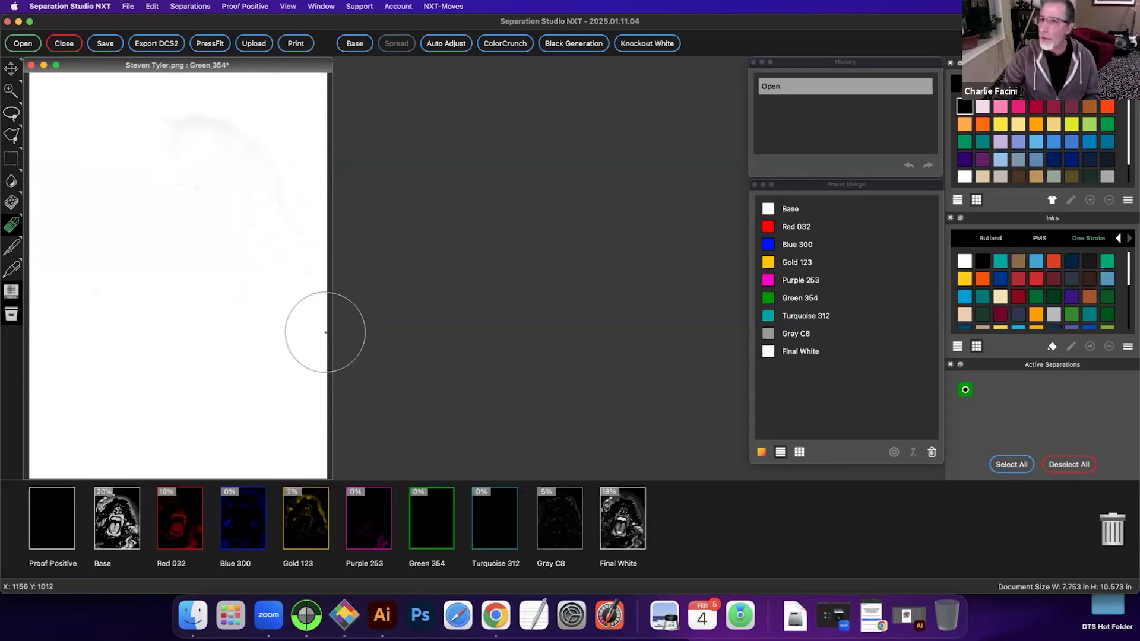
# Step: Return to the Proof Positive composite and delete the Turquoise 312 and Green 354 separations
pyautogui.click(55, 524)
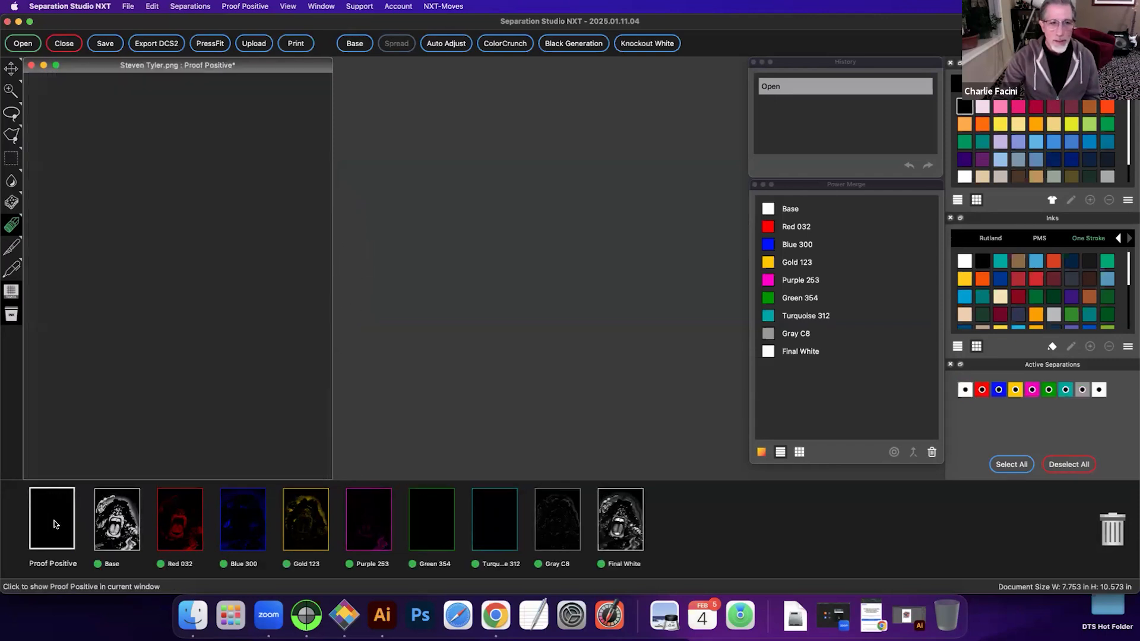
pyautogui.moveTo(664, 486); pyautogui.dragTo(1112, 529)
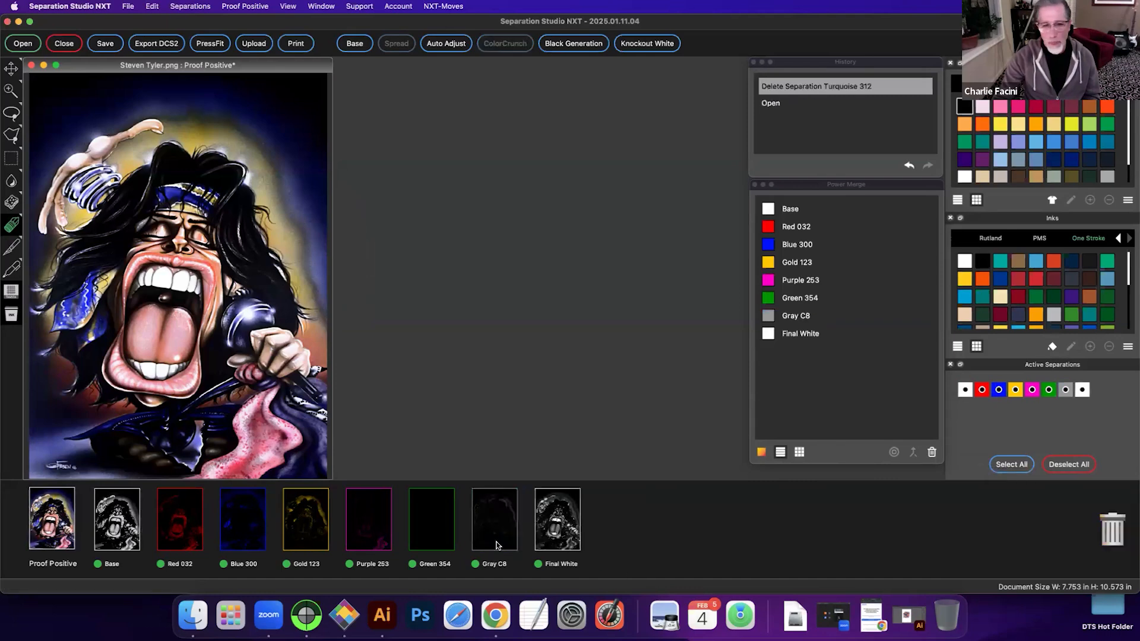
pyautogui.moveTo(430, 530); pyautogui.dragTo(1112, 536)
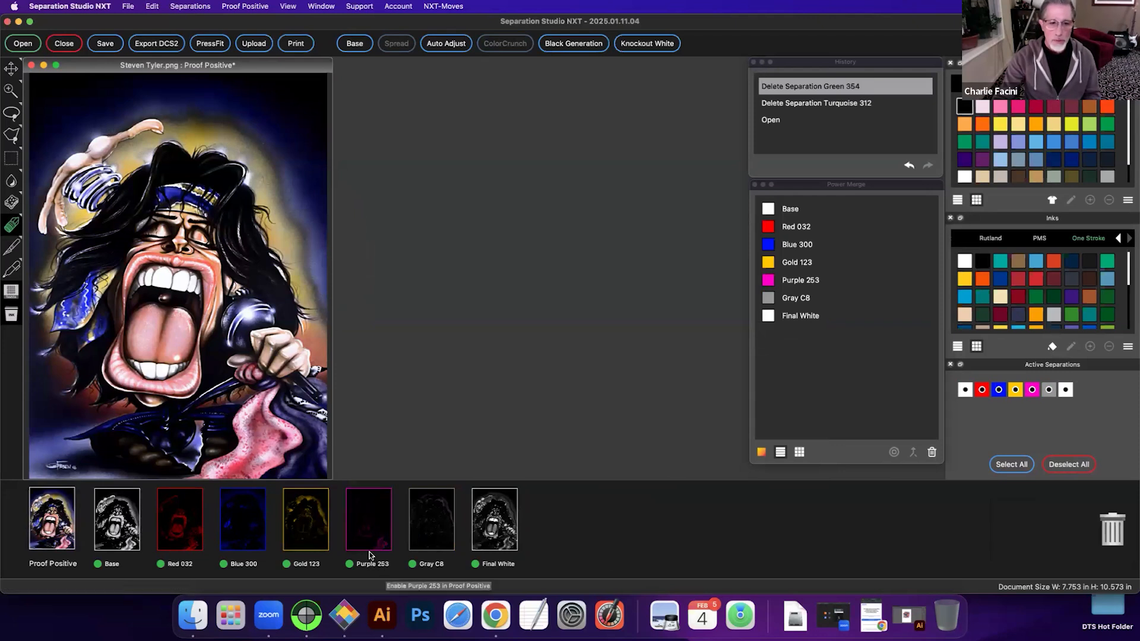
# Step: Apply Auto Adjust to the remaining separations, and review Final White and Base before returning to the Proof Positive composite
pyautogui.click(441, 40)
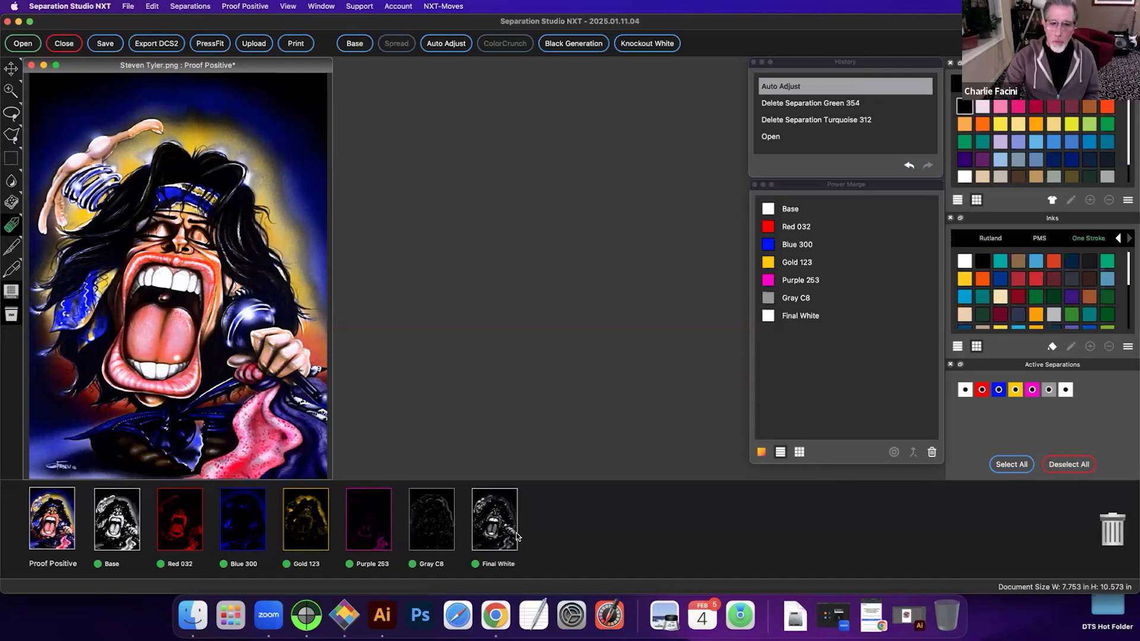
pyautogui.click(499, 512)
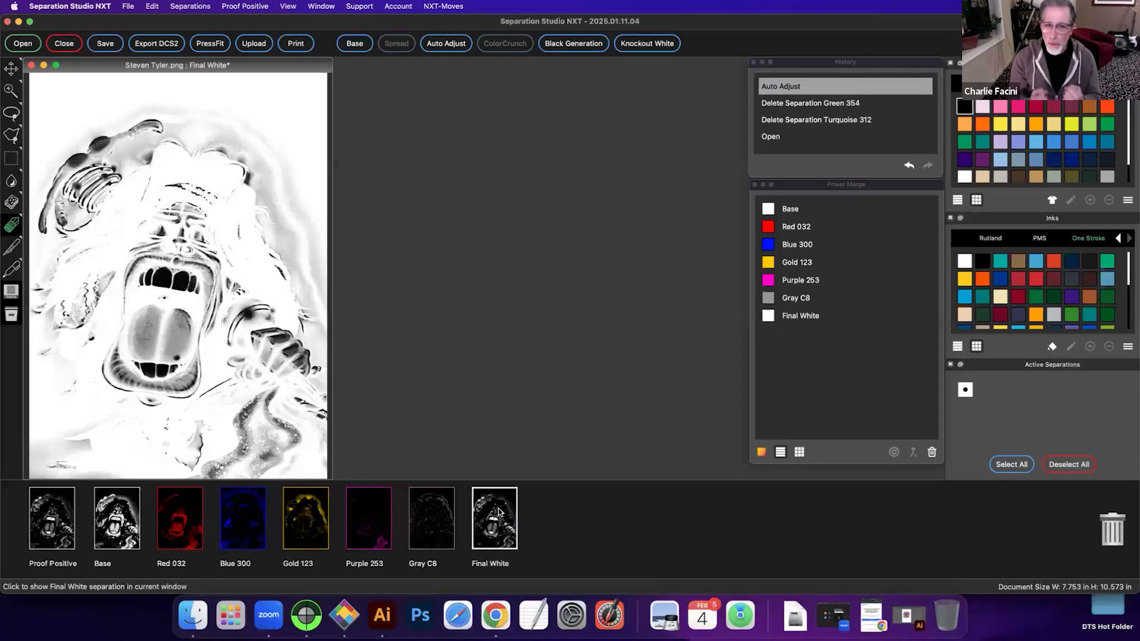
pyautogui.click(122, 529)
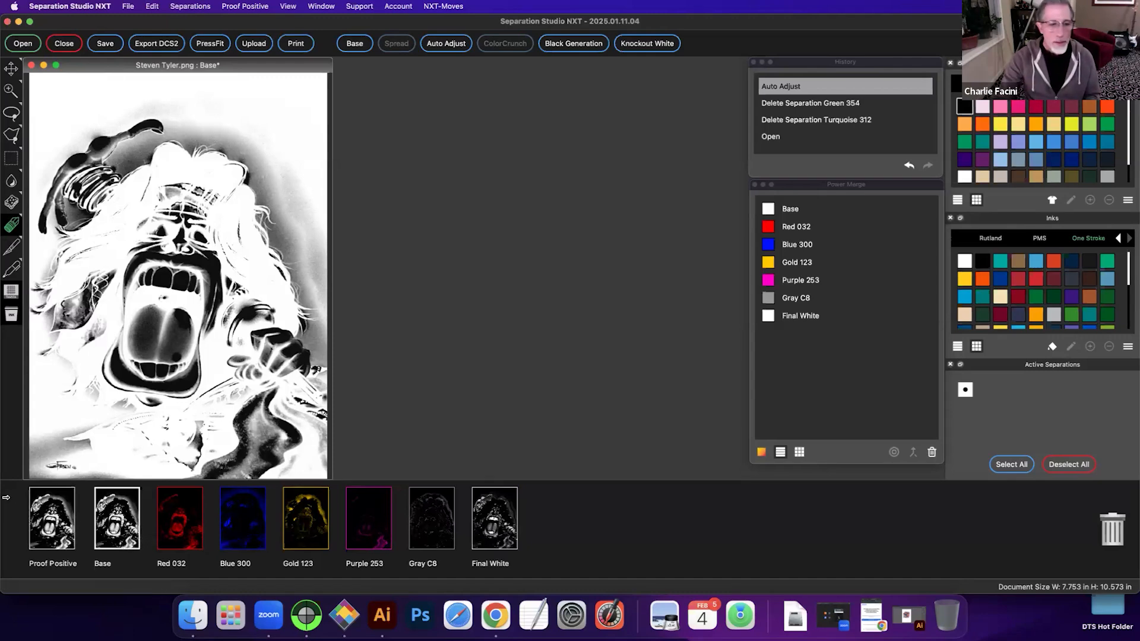
pyautogui.click(53, 517)
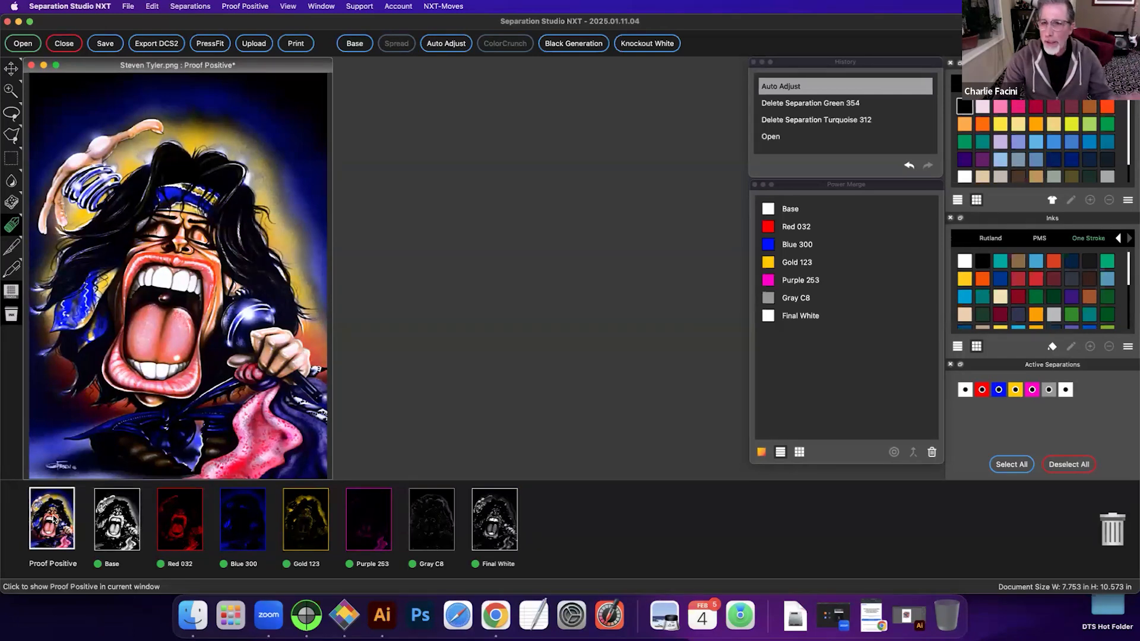
# Step: Try a second Auto Adjust on the separations, and undo it
pyautogui.click(441, 41)
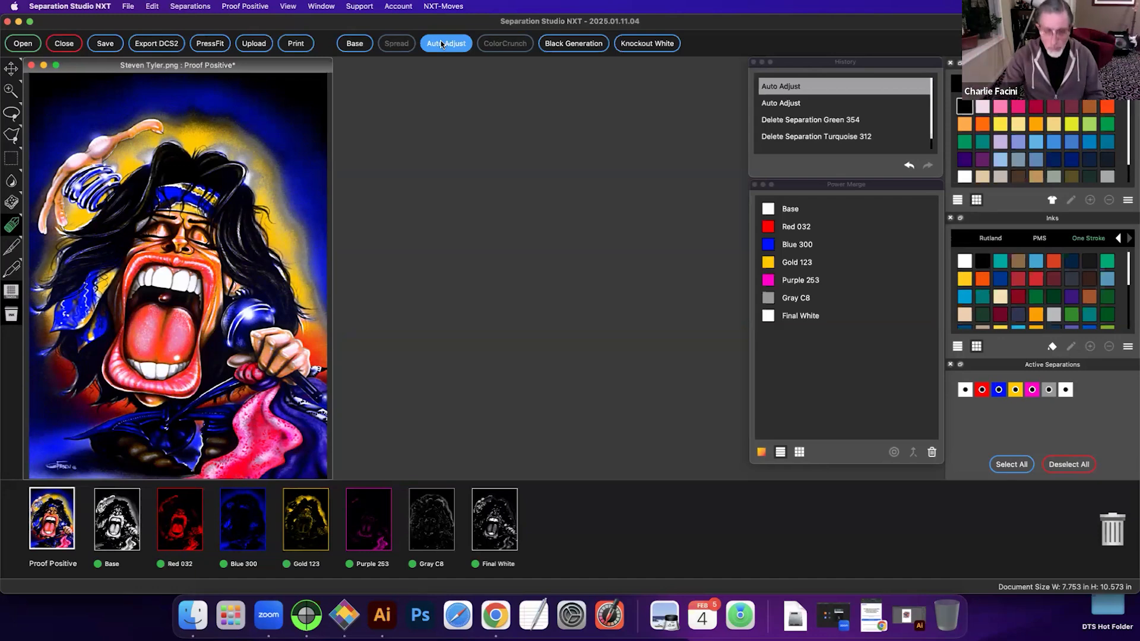
pyautogui.press('super+z')
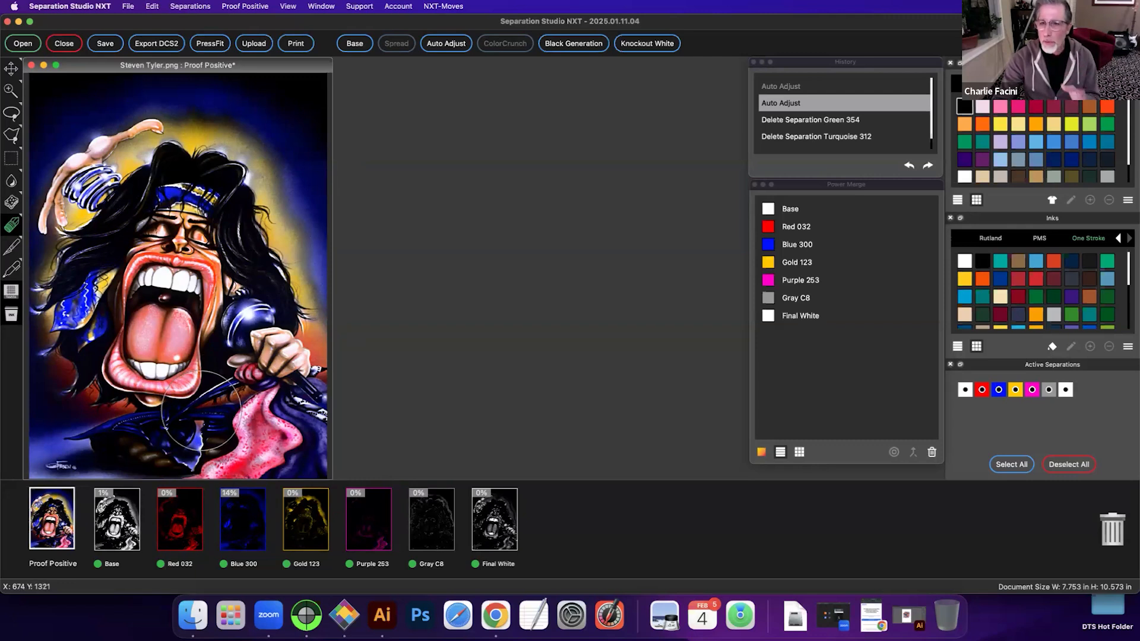
# Step: Examine the Base separation's film, make the Lasso tool active, and return to the Proof Positive composite
pyautogui.click(118, 533)
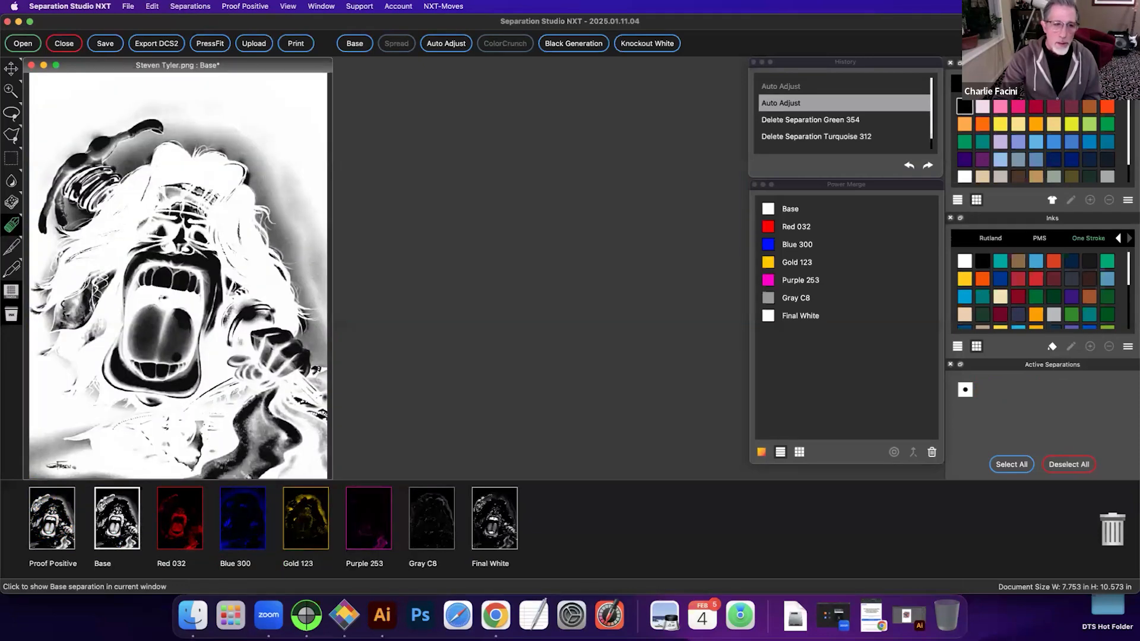
pyautogui.click(12, 113)
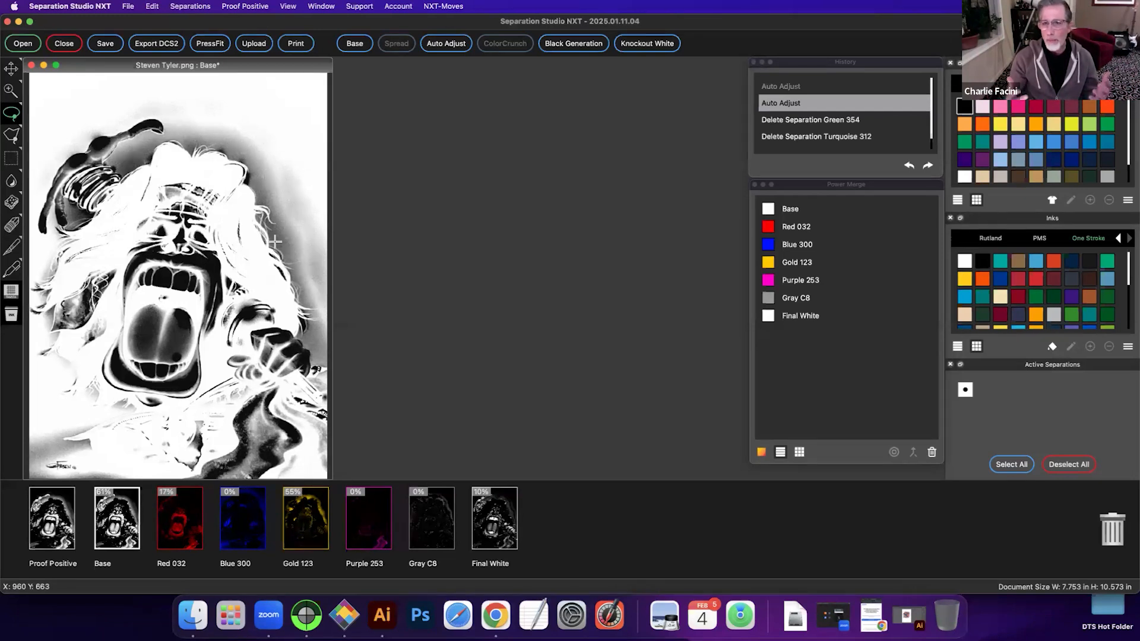
pyautogui.click(63, 521)
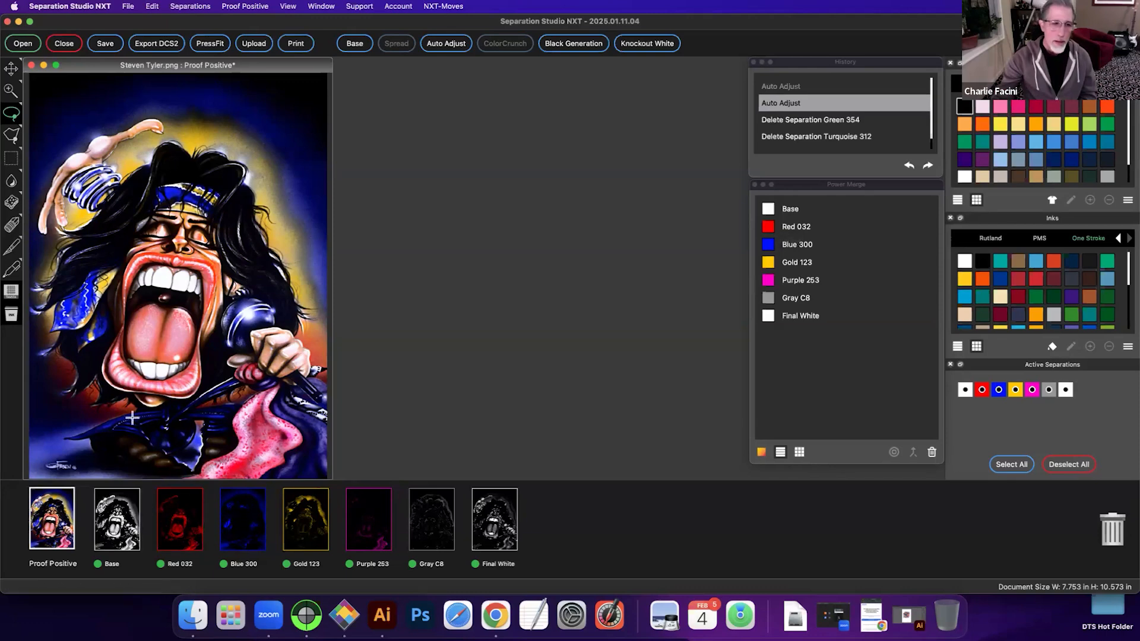
# Step: Adjust the Base separation by saturation range, and compare the film before and after by undoing and redoing the adjustment
pyautogui.click(126, 535)
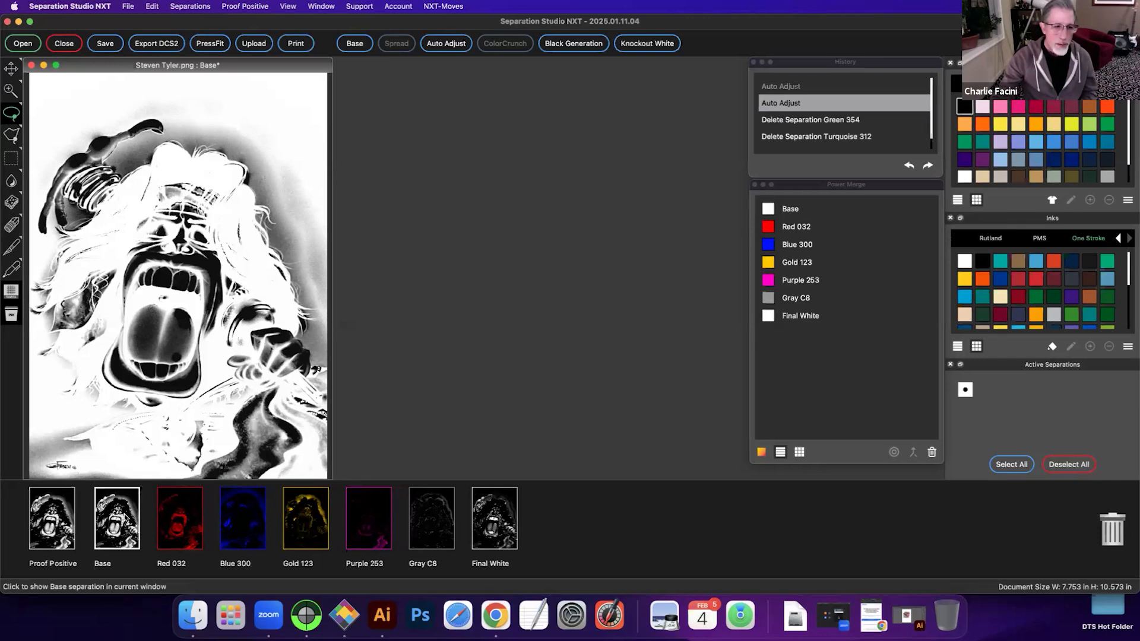
pyautogui.rightClick(141, 497)
pyautogui.click(158, 470)
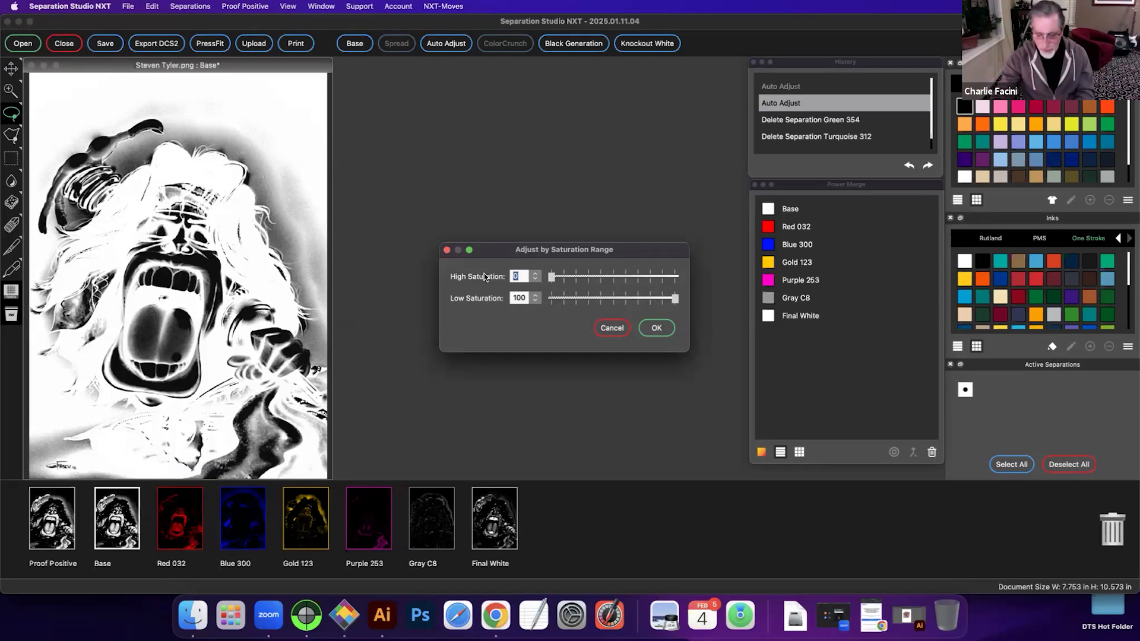
pyautogui.click(666, 329)
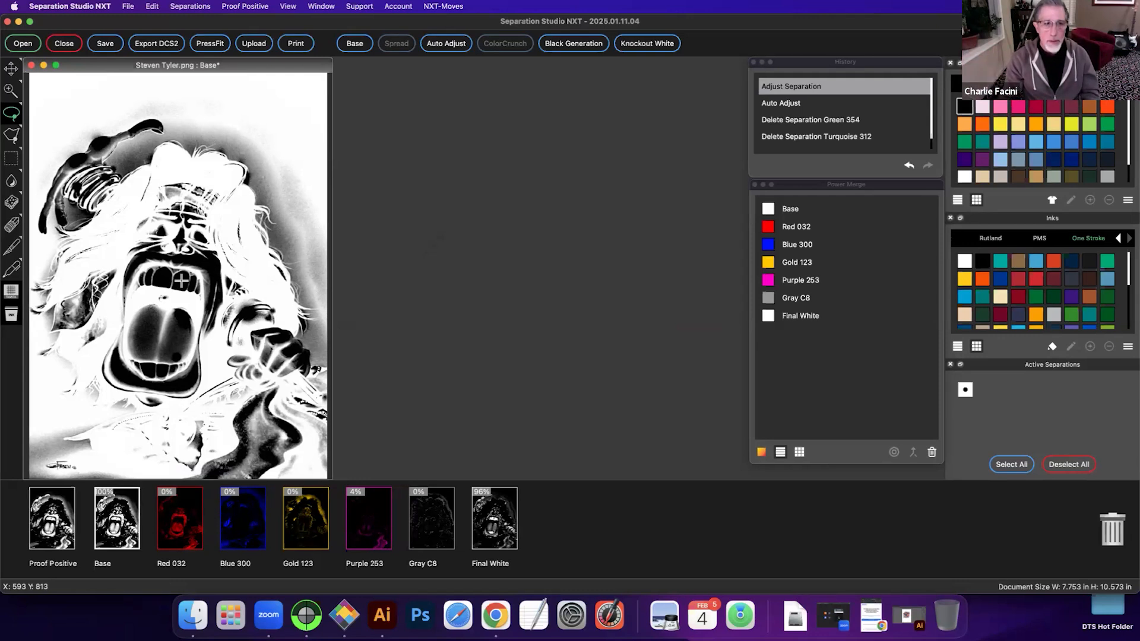
pyautogui.press('super+z')
pyautogui.press('super+shift+z')
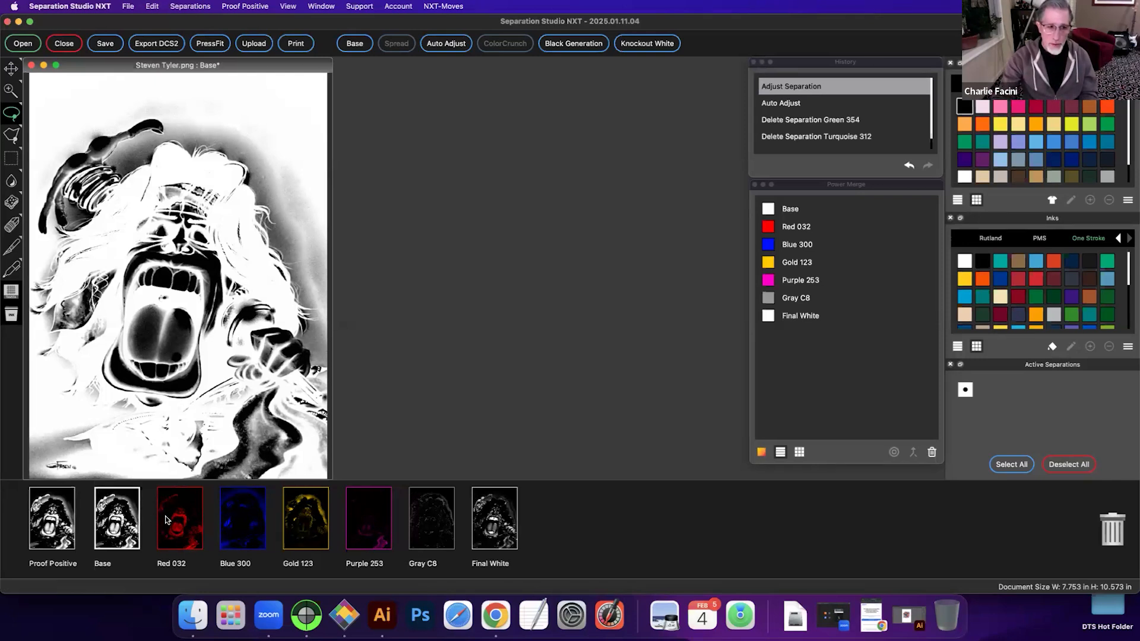
# Step: Return to the Proof Positive composite and adjust the Red 032 separation to a High Saturation of 7
pyautogui.click(54, 512)
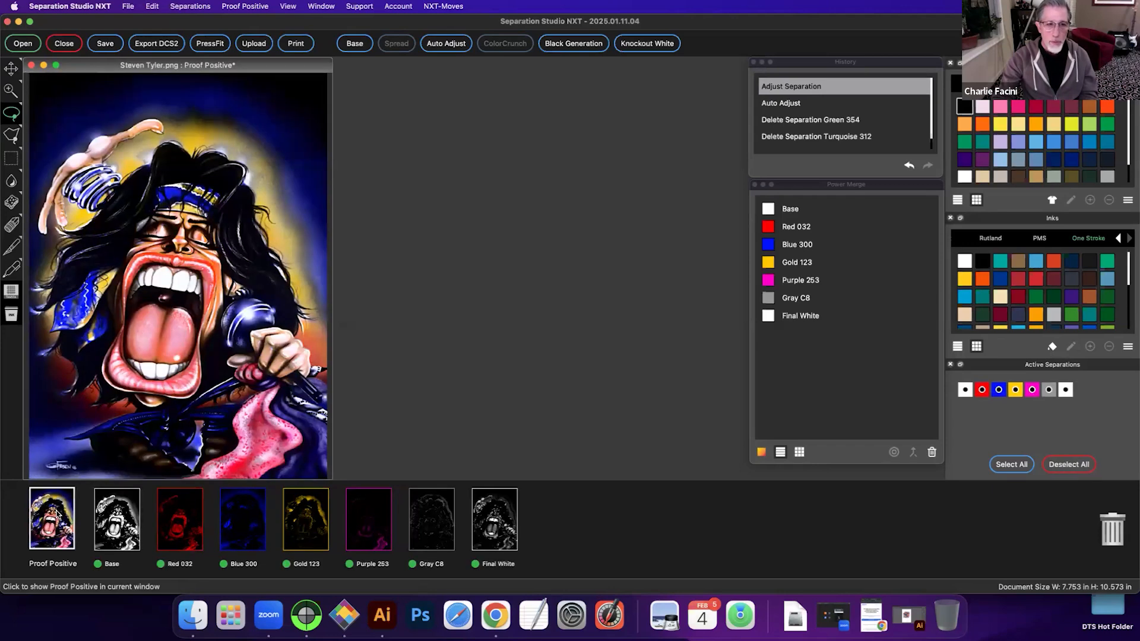
pyautogui.rightClick(178, 526)
pyautogui.click(228, 476)
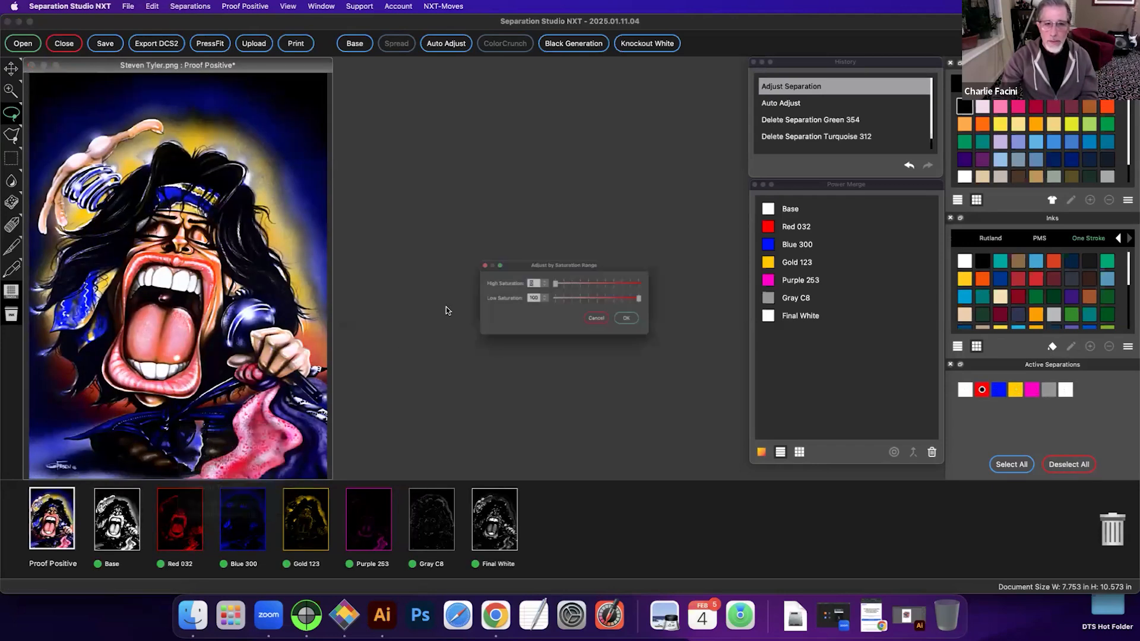
pyautogui.click(575, 277)
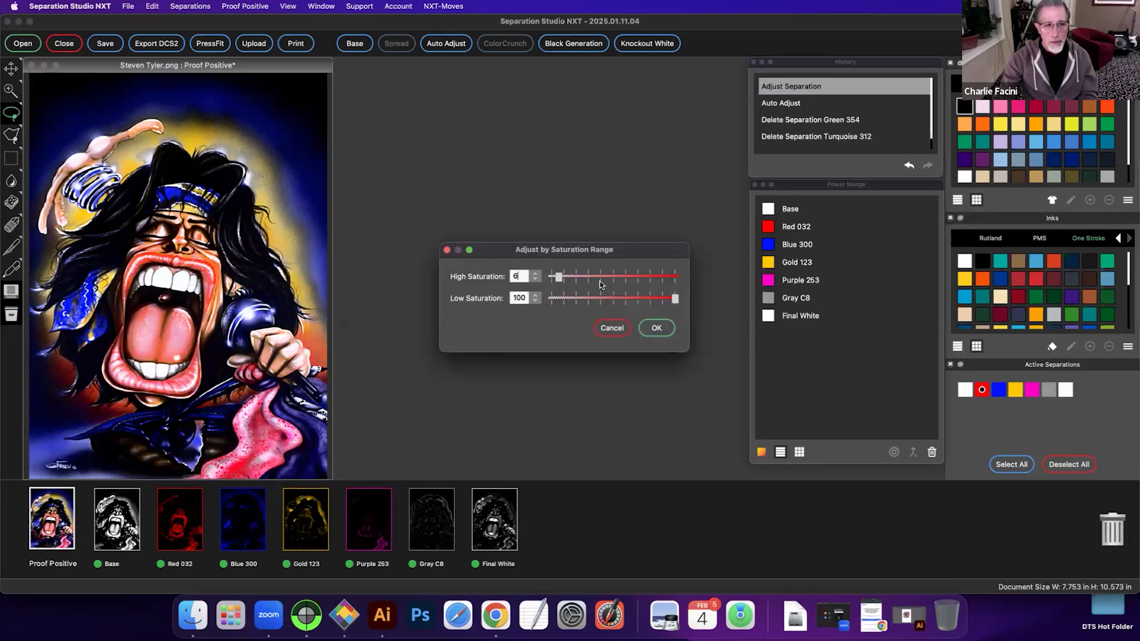
pyautogui.click(560, 278)
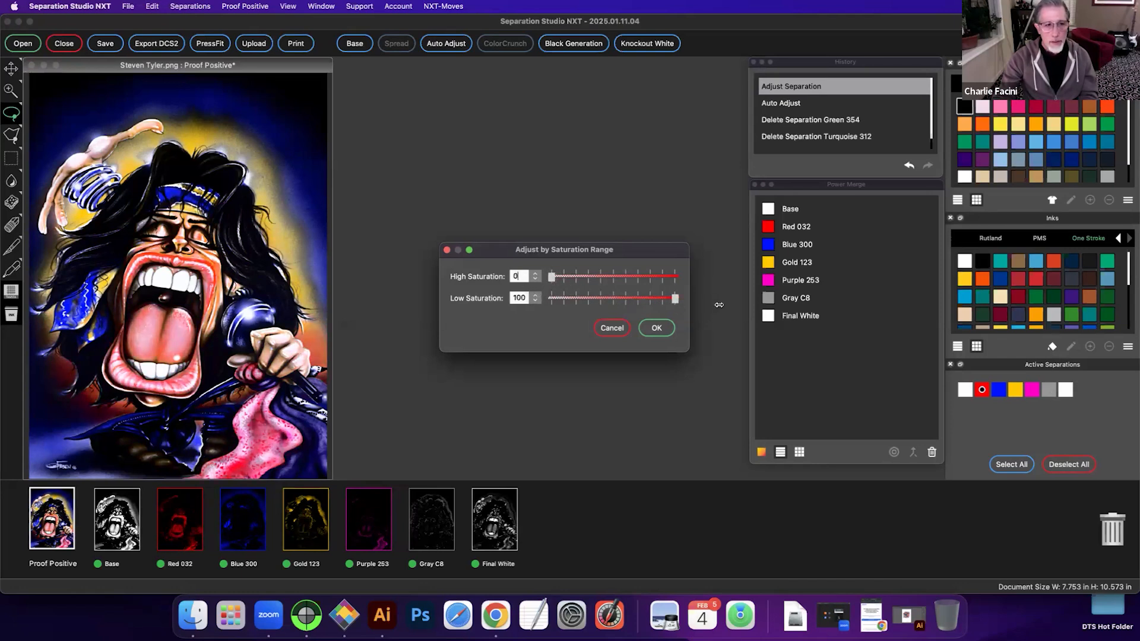
pyautogui.moveTo(551, 278); pyautogui.dragTo(560, 278)
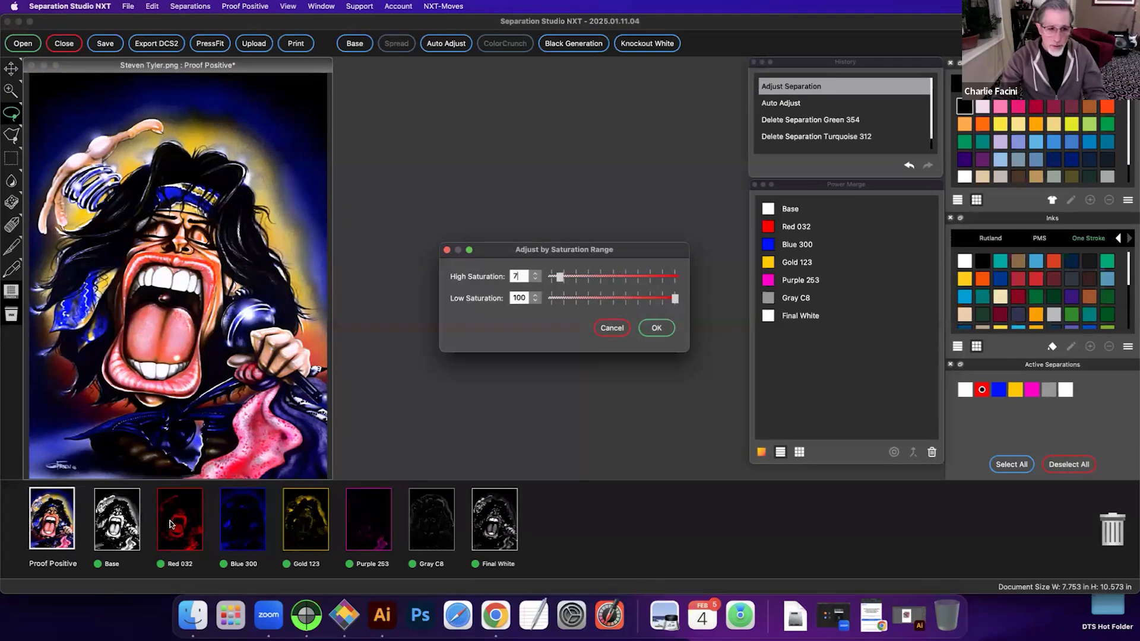
pyautogui.click(656, 327)
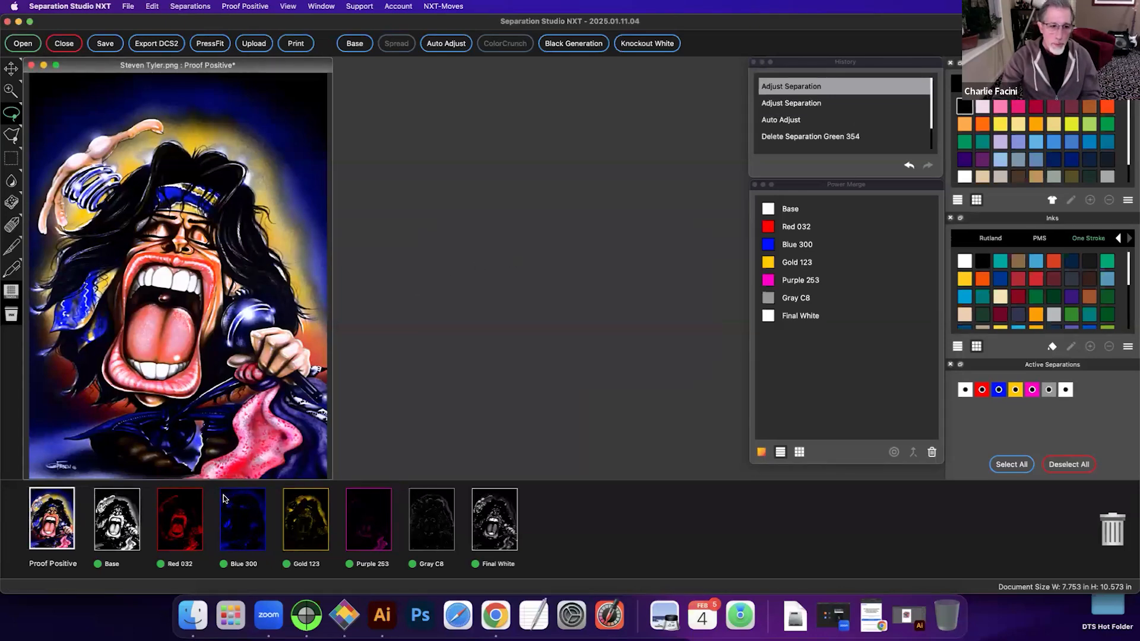
# Step: Open the Red 032 separation and outline the tongue with the Lasso tool, using a feather of 2
pyautogui.click(193, 516)
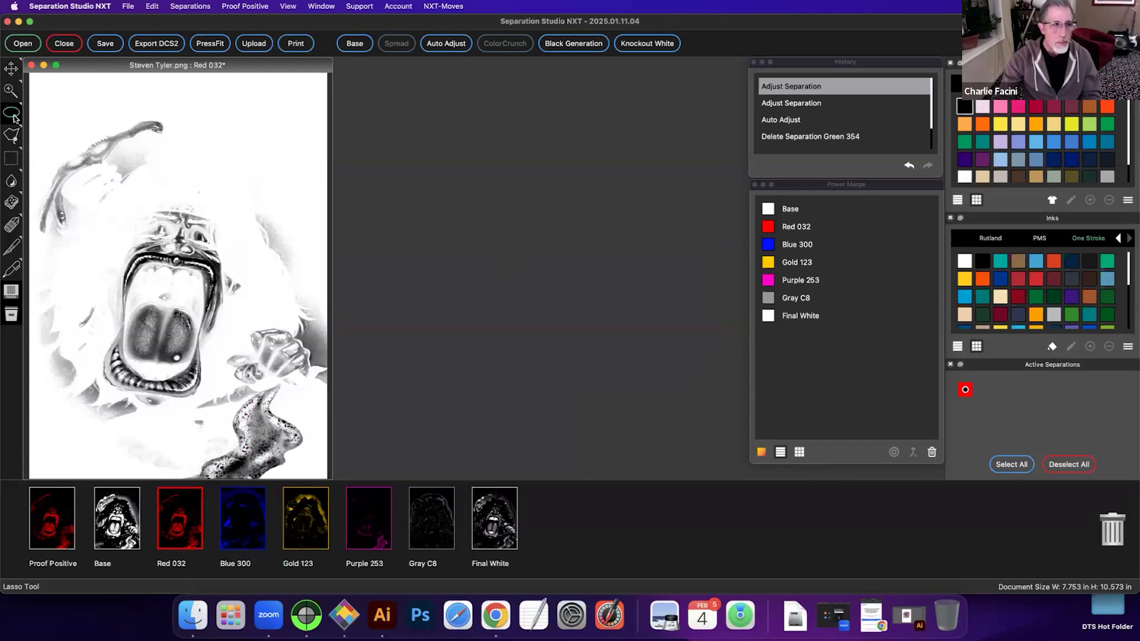
pyautogui.click(13, 117)
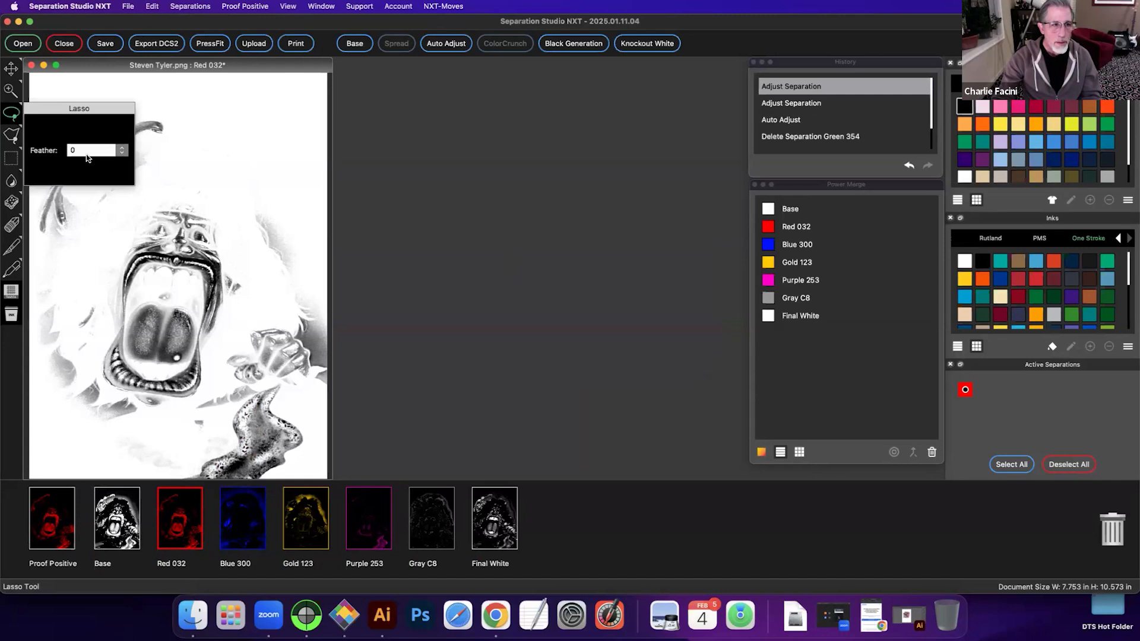
pyautogui.moveTo(76, 151); pyautogui.dragTo(58, 150)
pyautogui.write('2')
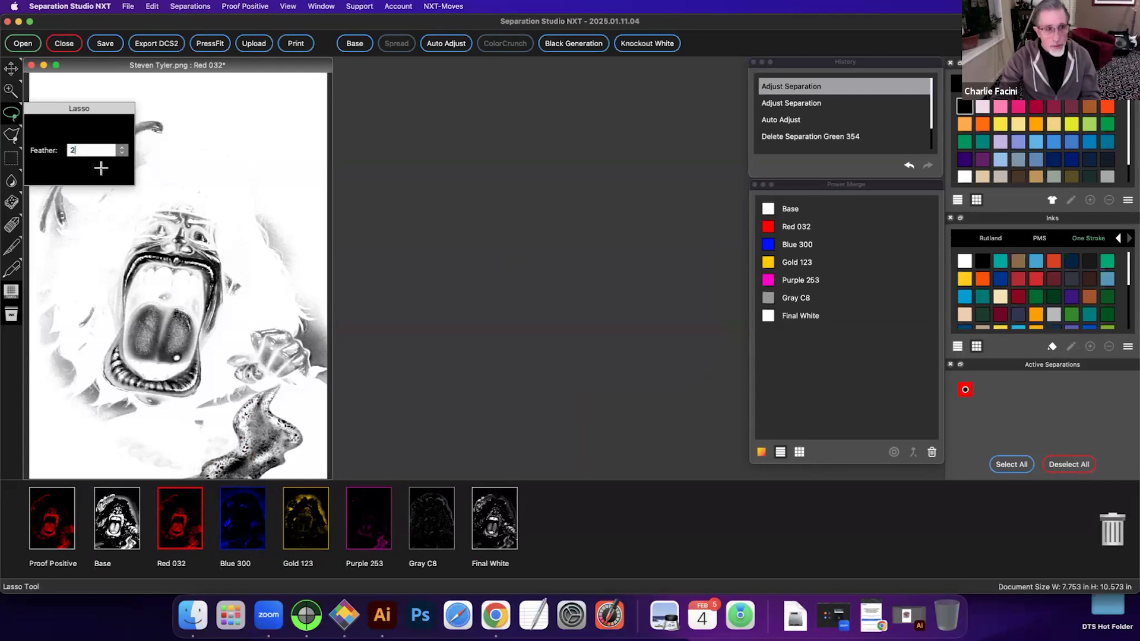
pyautogui.press('Return')
pyautogui.moveTo(143, 300)
pyautogui.mouseDown()
pyautogui.moveTo(125, 315)
pyautogui.moveTo(124, 351)
pyautogui.moveTo(140, 371)
pyautogui.moveTo(192, 358)
pyautogui.moveTo(180, 302)
pyautogui.mouseUp()
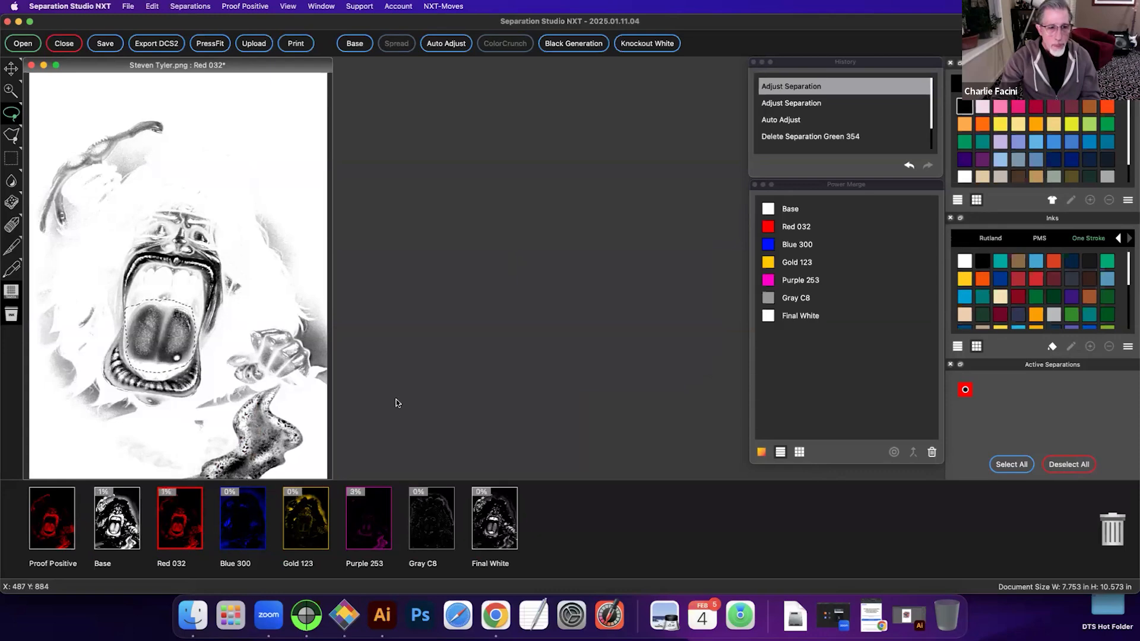
# Step: Return to the Proof Positive composite, and try clearing the lassoed tongue area before undoing it
pyautogui.click(68, 520)
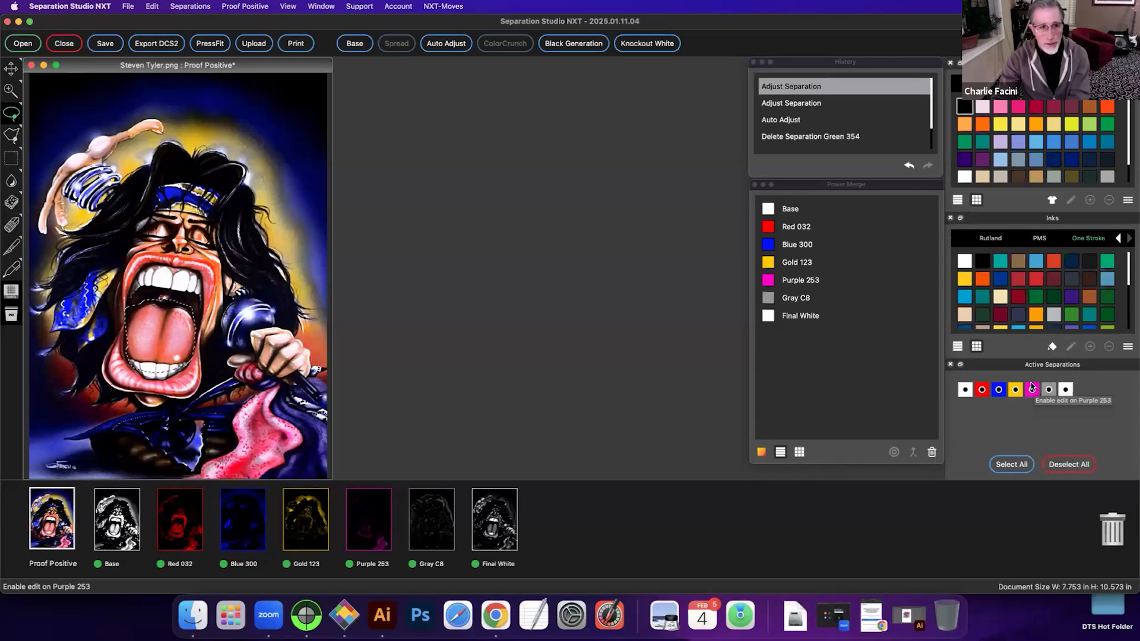
pyautogui.press('Delete')
pyautogui.press('super+z')
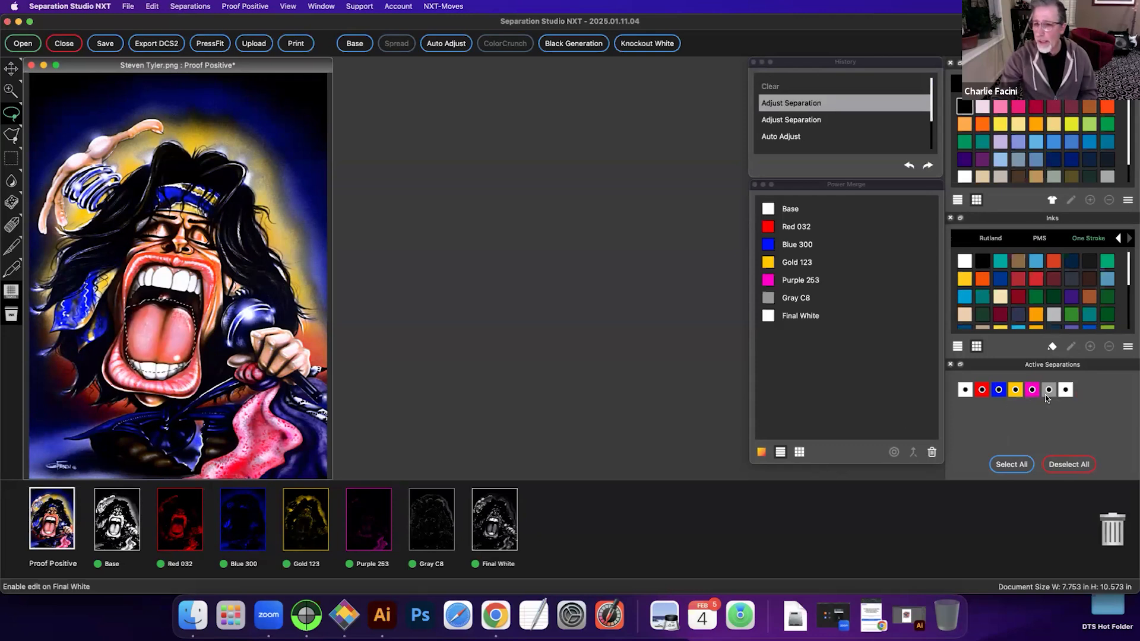
# Step: Make Red 032 the only active separation, and saturate the lassoed tongue with a 50 px Saturate brush in the Mid Saturation range
pyautogui.click(1059, 464)
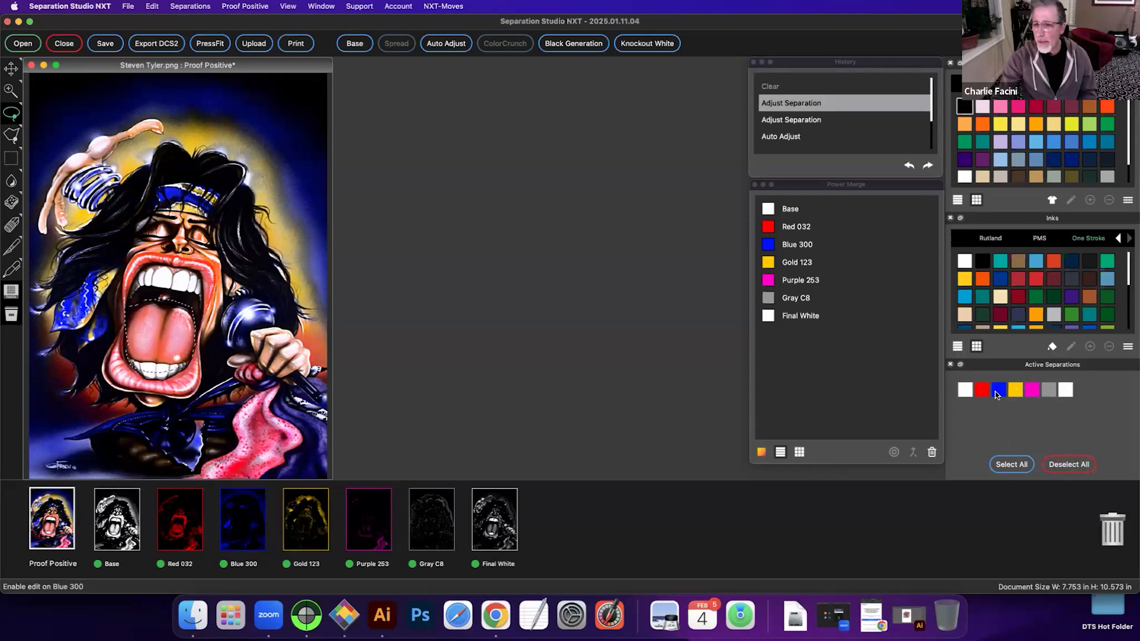
pyautogui.click(984, 390)
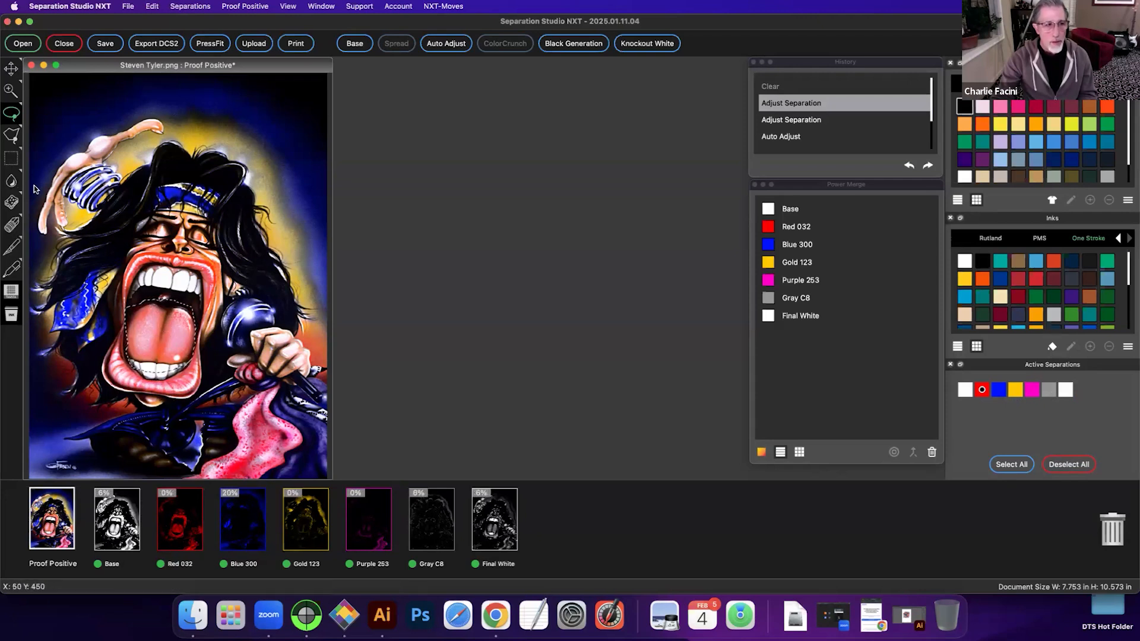
pyautogui.click(13, 181)
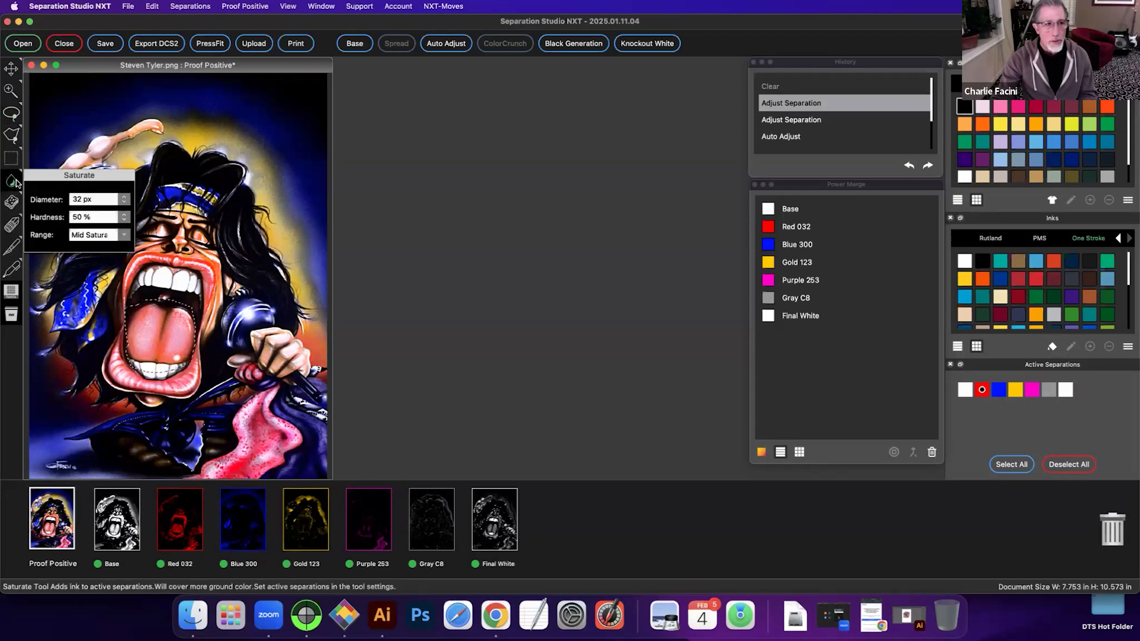
pyautogui.moveTo(104, 200); pyautogui.dragTo(2, 203)
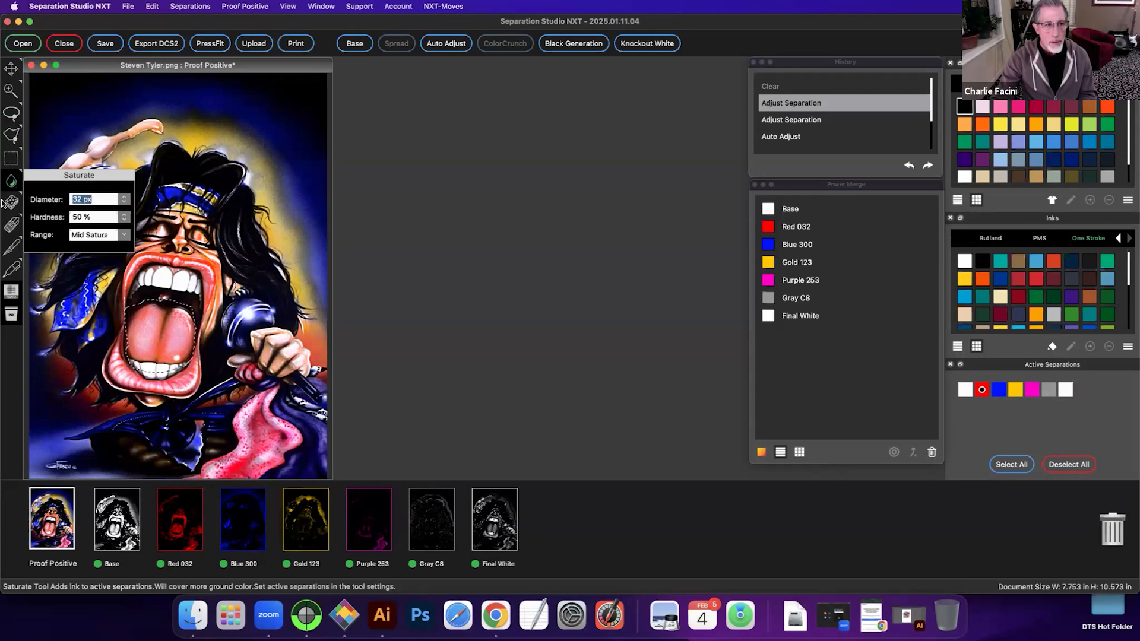
pyautogui.write('50')
pyautogui.press('Return')
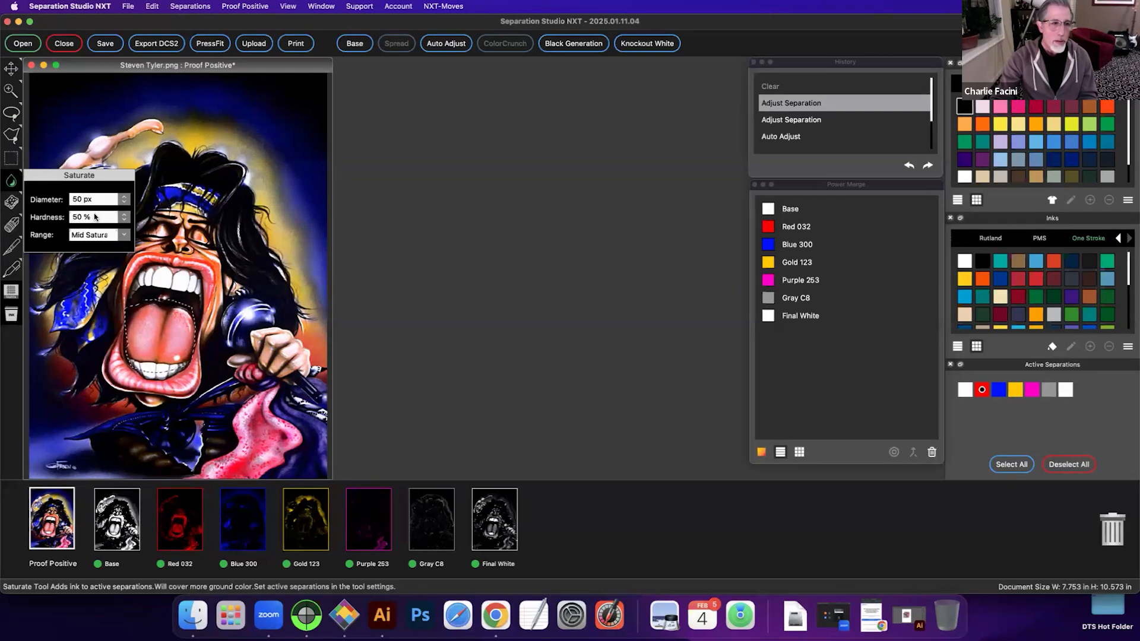
pyautogui.click(85, 237)
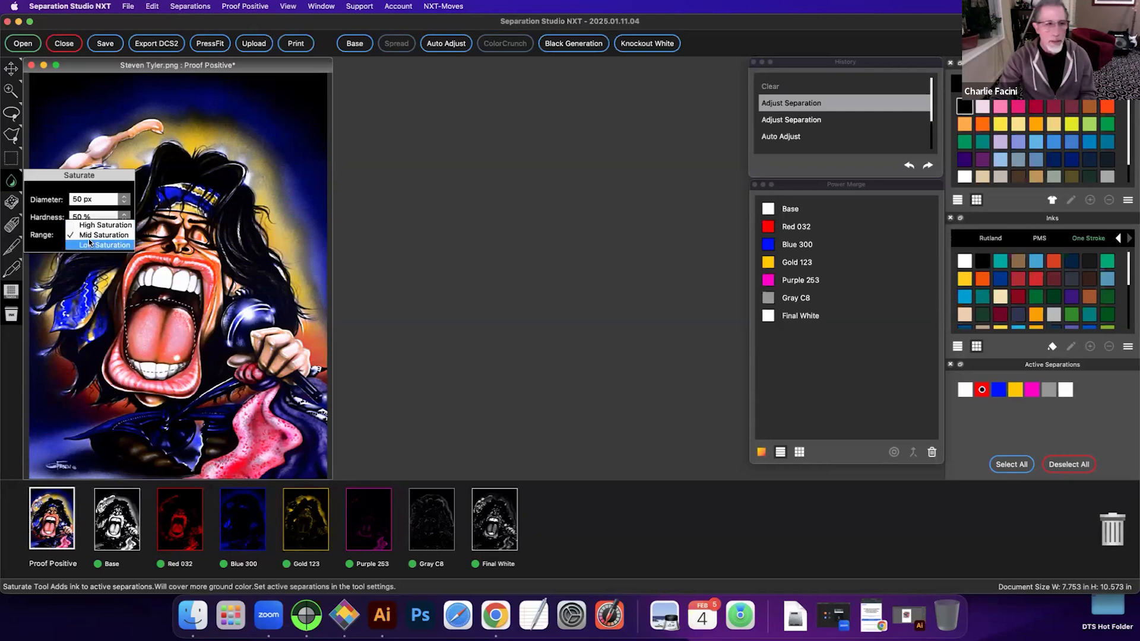
pyautogui.click(95, 235)
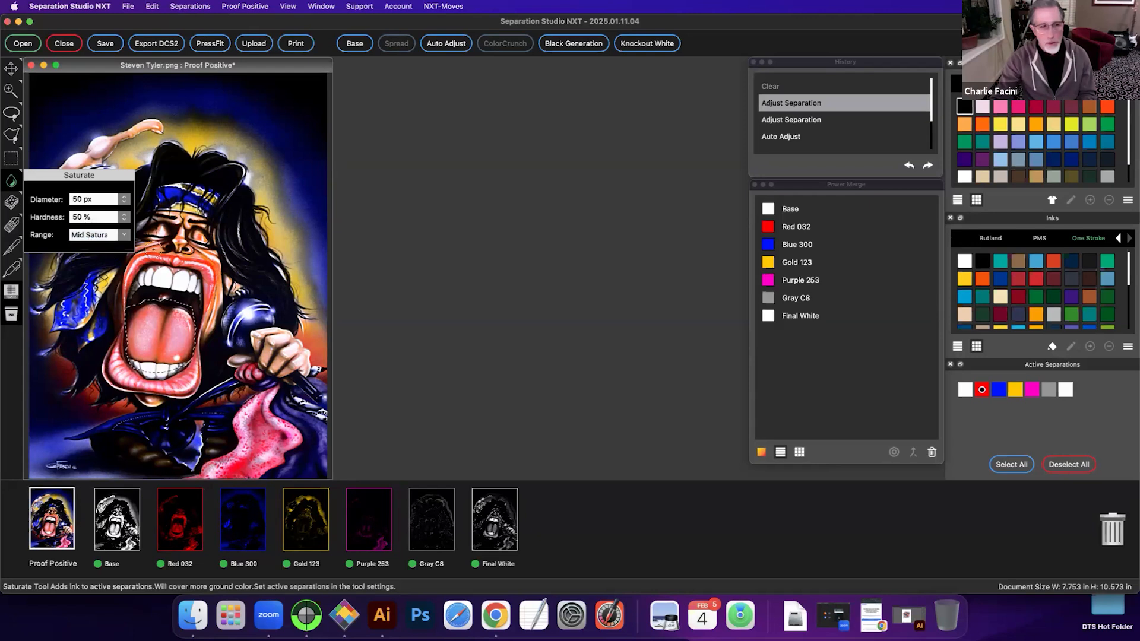
pyautogui.click(16, 180)
pyautogui.moveTo(157, 315)
pyautogui.mouseDown()
pyautogui.moveTo(137, 340)
pyautogui.moveTo(138, 315)
pyautogui.moveTo(134, 330)
pyautogui.moveTo(144, 310)
pyautogui.moveTo(157, 323)
pyautogui.moveTo(148, 351)
pyautogui.moveTo(178, 306)
pyautogui.moveTo(161, 360)
pyautogui.mouseUp()
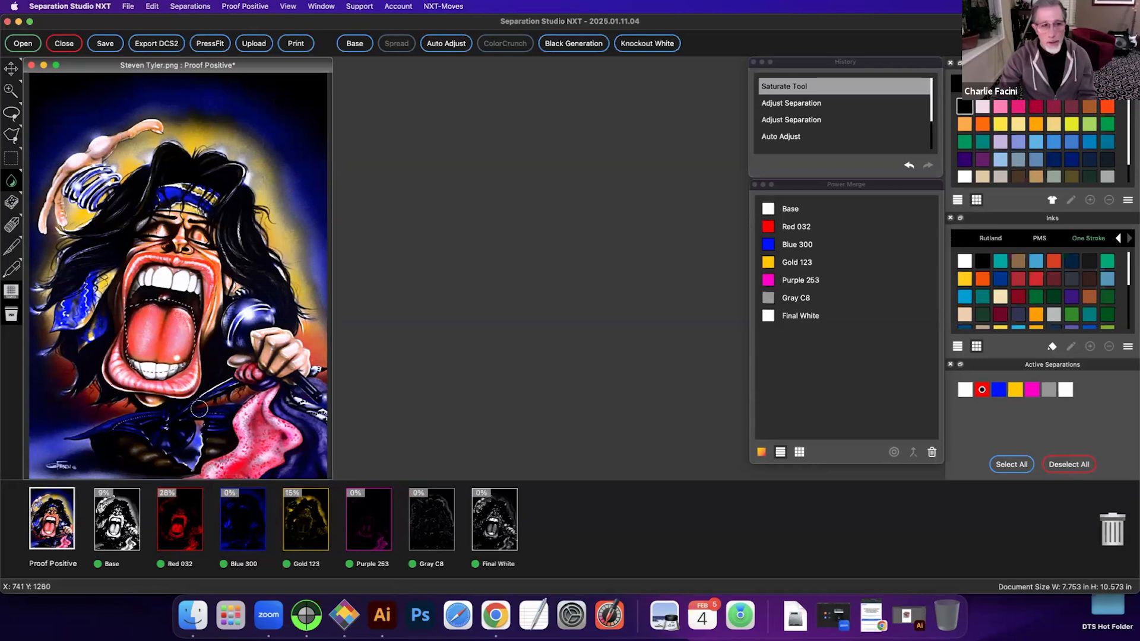
pyautogui.rightClick(194, 512)
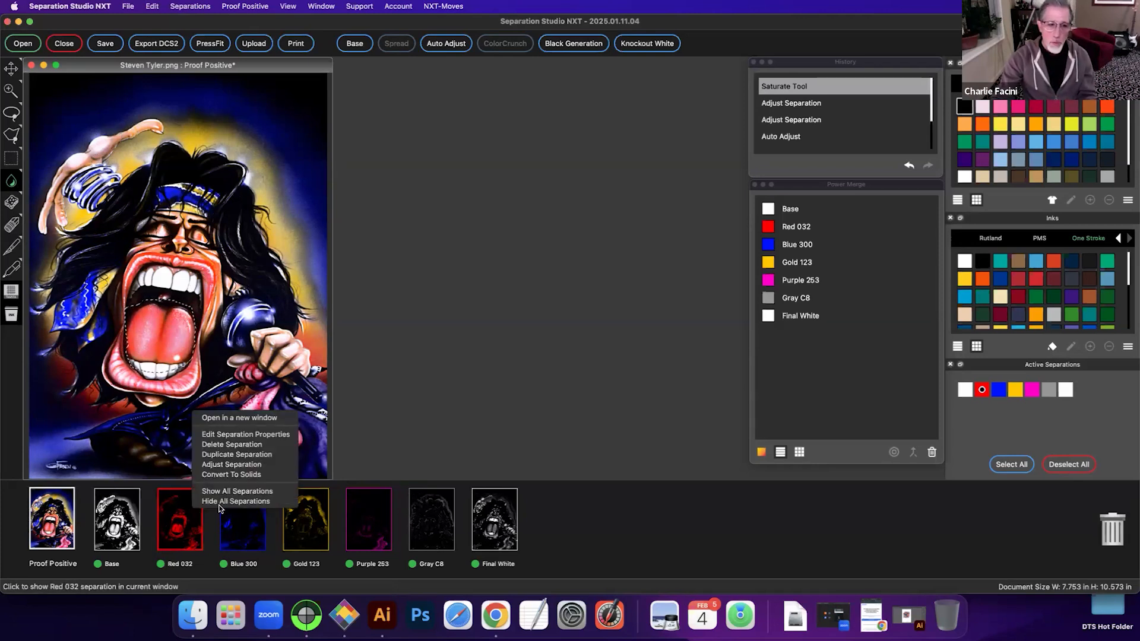
pyautogui.click(232, 465)
pyautogui.moveTo(552, 280)
pyautogui.mouseDown()
pyautogui.moveTo(607, 277)
pyautogui.moveTo(537, 280)
pyautogui.mouseUp()
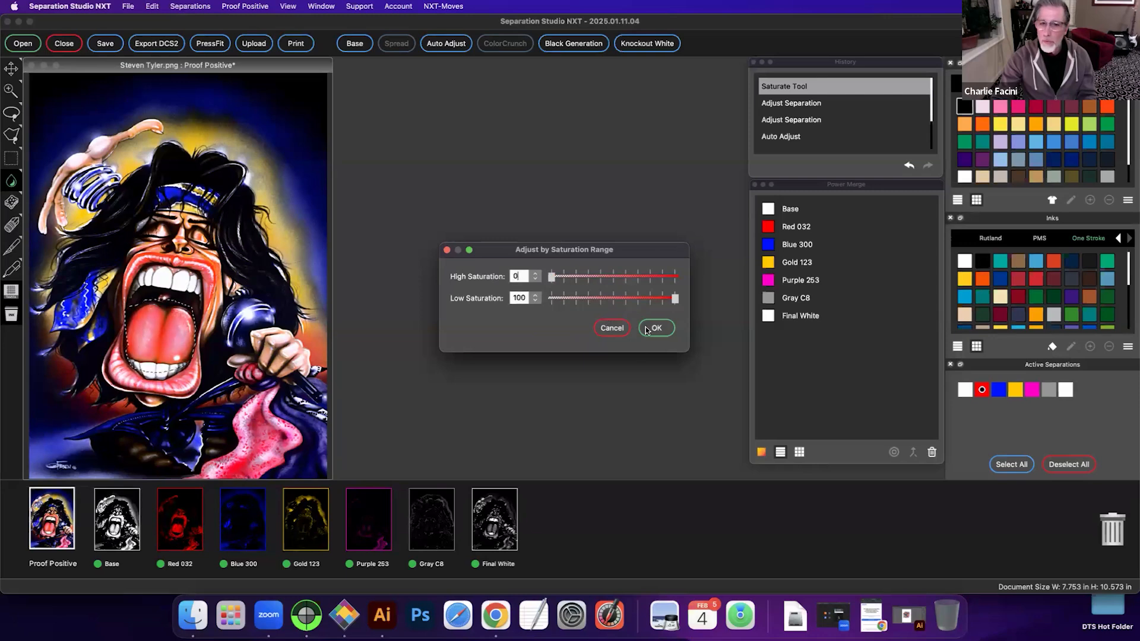
pyautogui.click(601, 329)
# Step: Examine the Red 032 separation, switching its display to ink color and back to black film
pyautogui.click(180, 520)
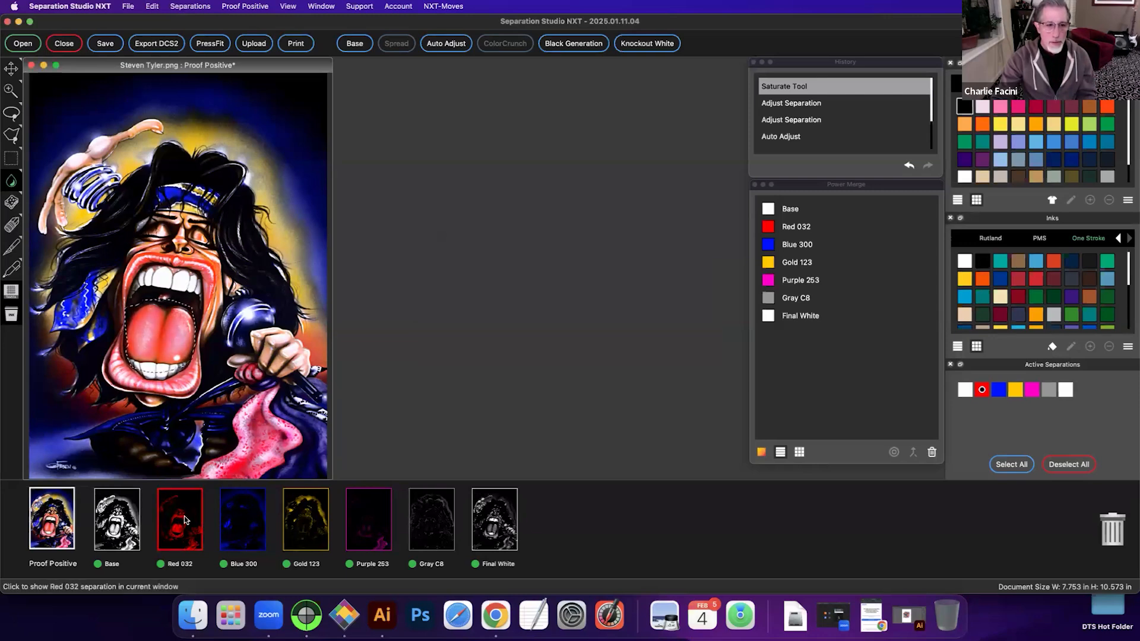
pyautogui.rightClick(255, 119)
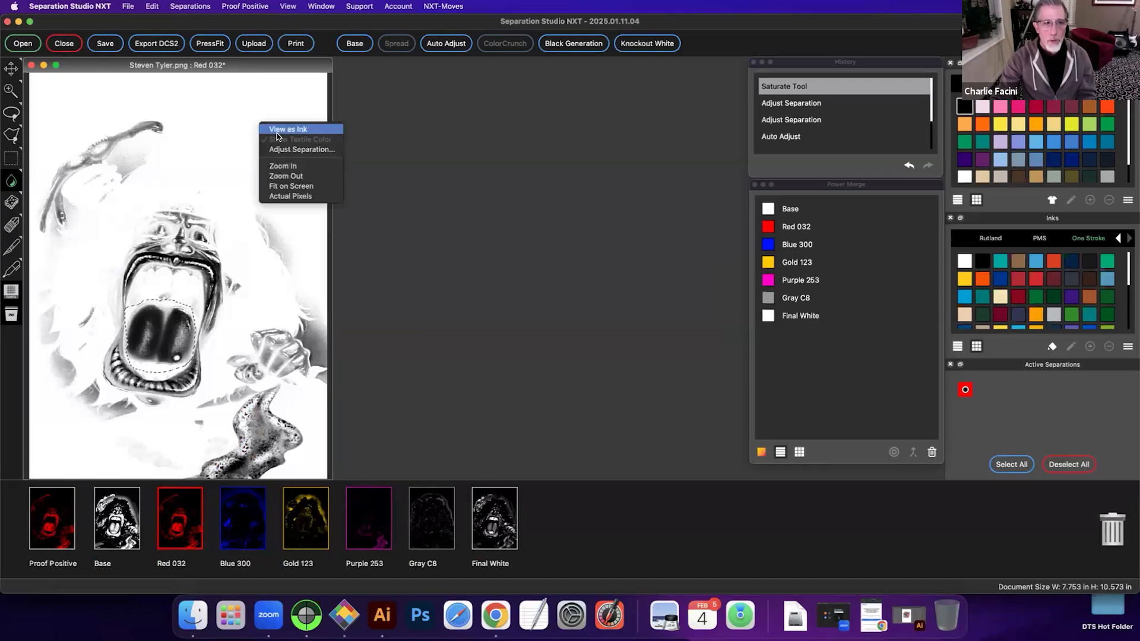
pyautogui.click(268, 128)
pyautogui.rightClick(252, 127)
pyautogui.click(263, 136)
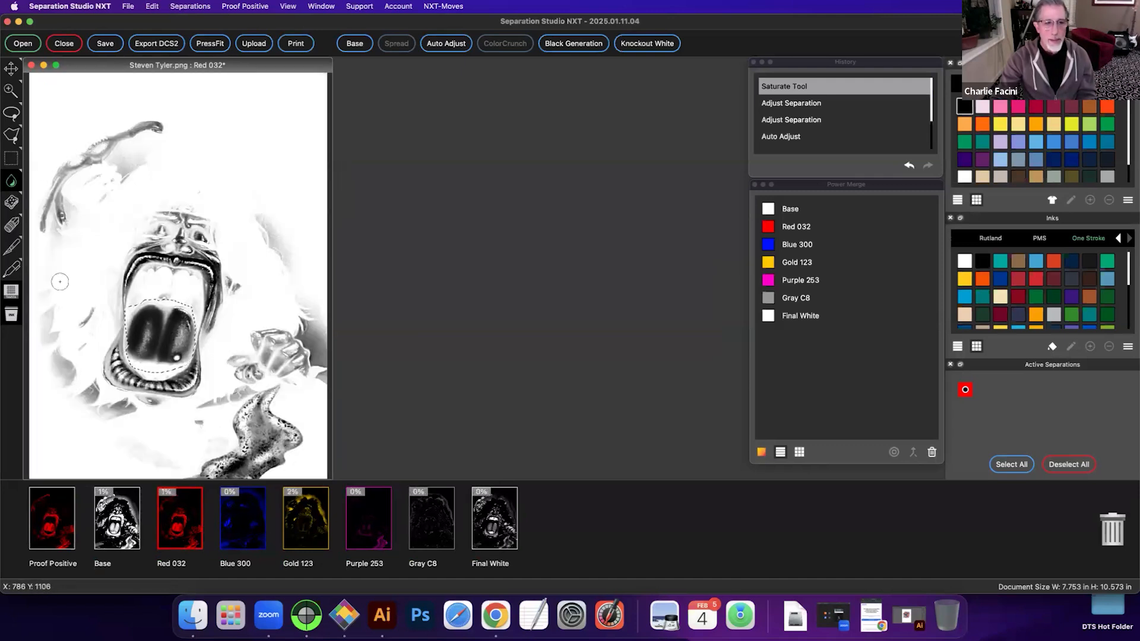
# Step: Make the Desaturate tool active, review its brush options, and return to the Proof Positive composite
pyautogui.click(12, 206)
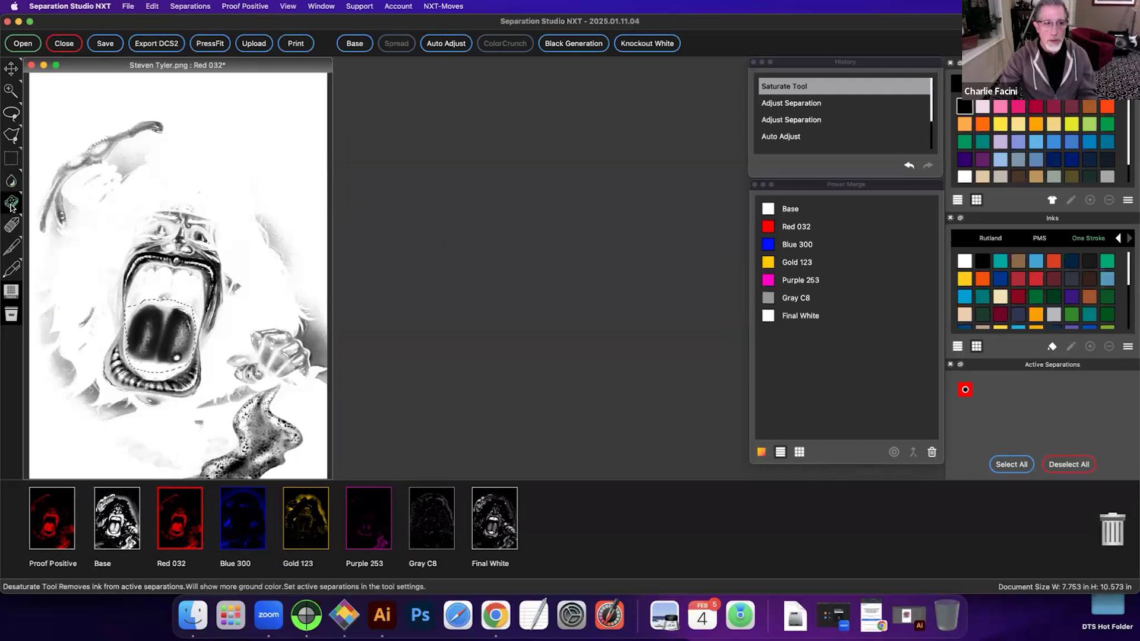
pyautogui.click(12, 205)
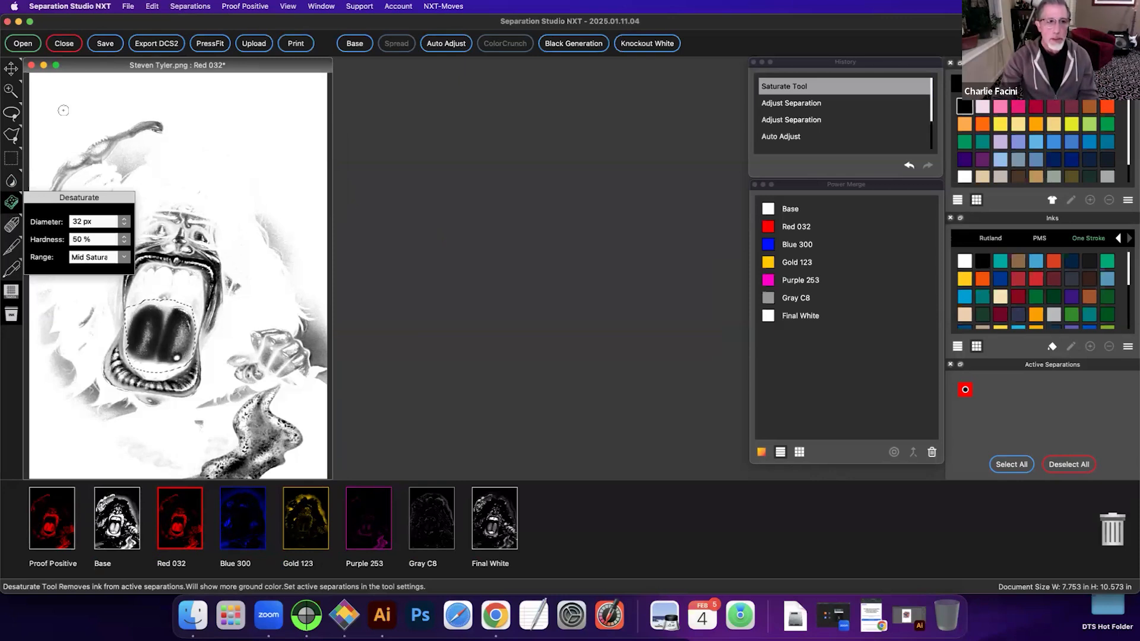
pyautogui.click(88, 64)
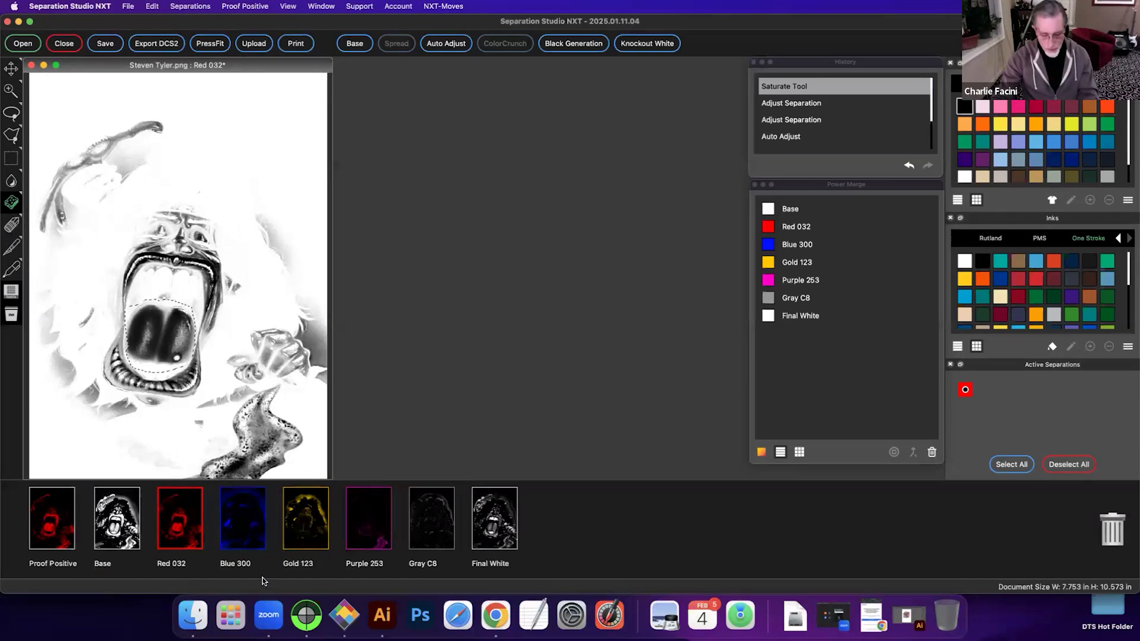
pyautogui.click(64, 536)
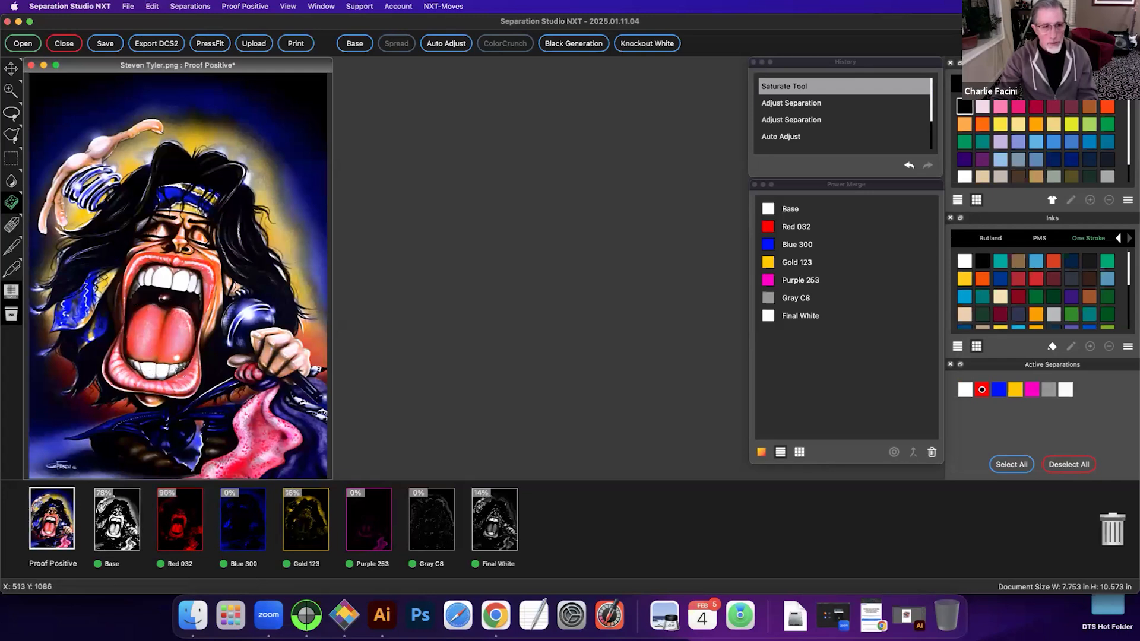
# Step: Raise the High Saturation of the Blue 300 separation with a saturation range adjustment
pyautogui.rightClick(248, 525)
pyautogui.click(276, 472)
pyautogui.moveTo(557, 281); pyautogui.dragTo(596, 285)
pyautogui.click(656, 329)
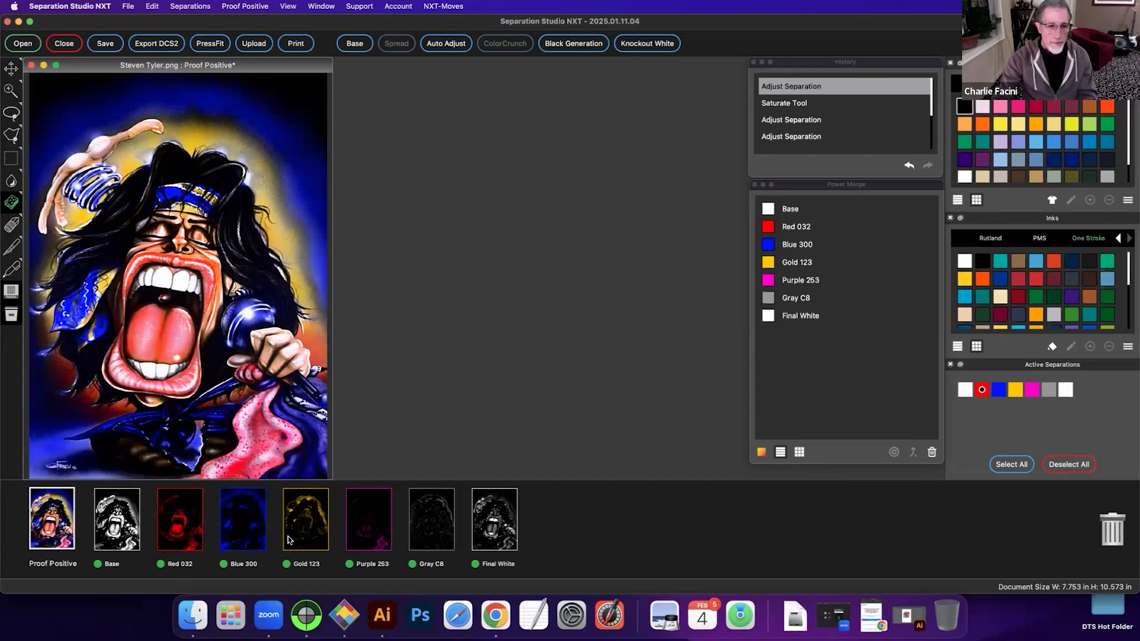
# Step: Raise the High Saturation of the Gold 123 separation to about 40 with a saturation range adjustment in the composite
pyautogui.click(306, 518)
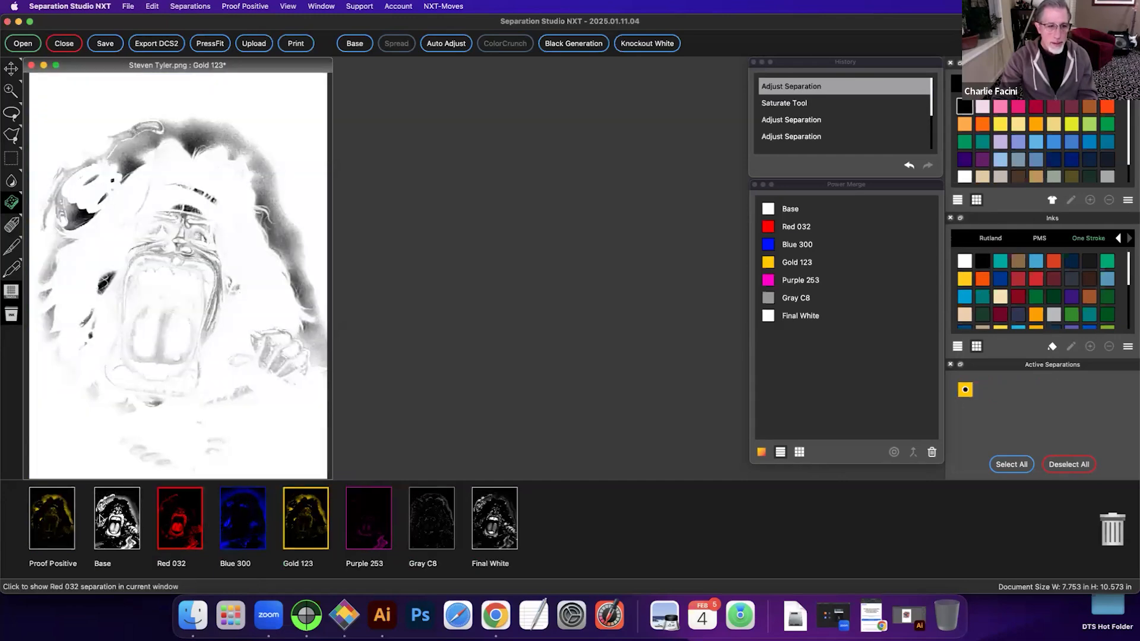
pyautogui.click(52, 518)
pyautogui.rightClick(315, 519)
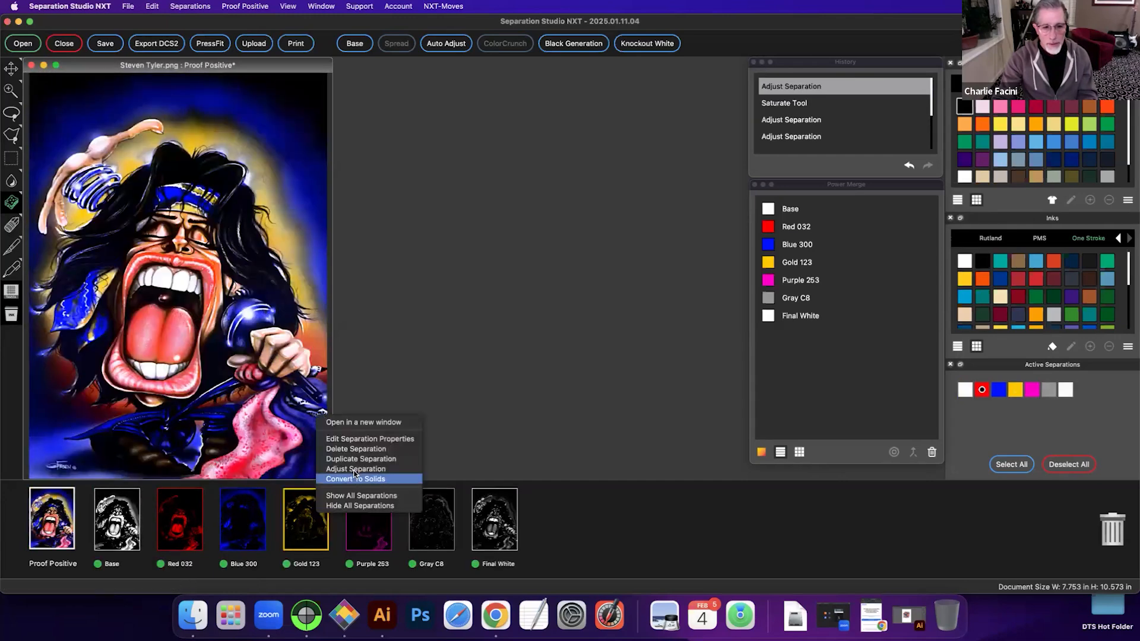
pyautogui.click(356, 468)
pyautogui.moveTo(559, 279); pyautogui.dragTo(603, 280)
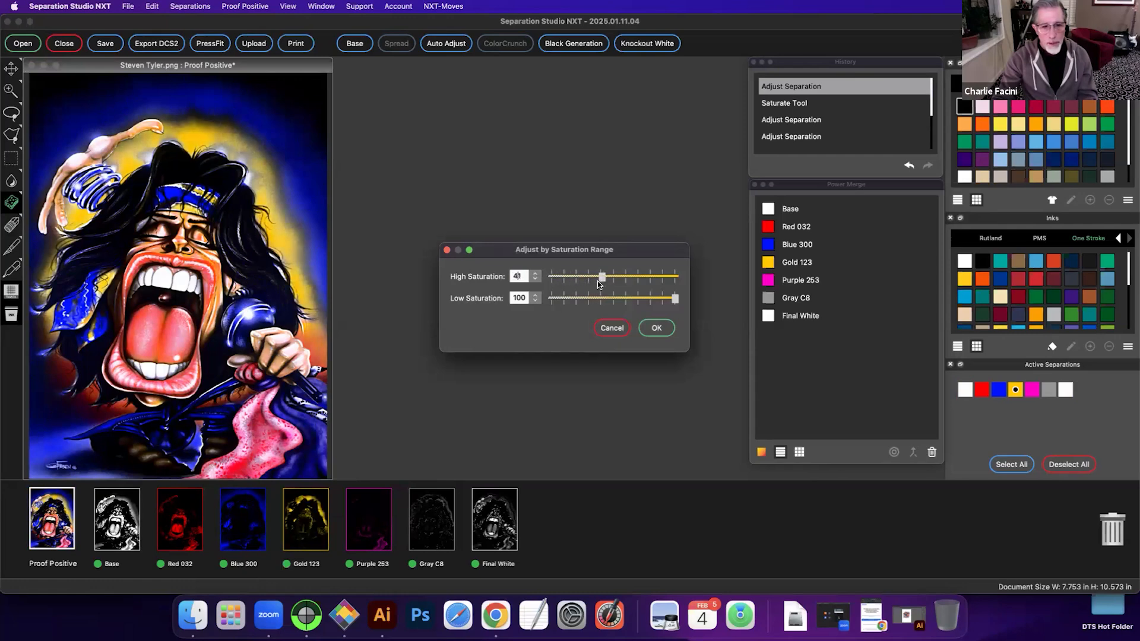
pyautogui.click(654, 328)
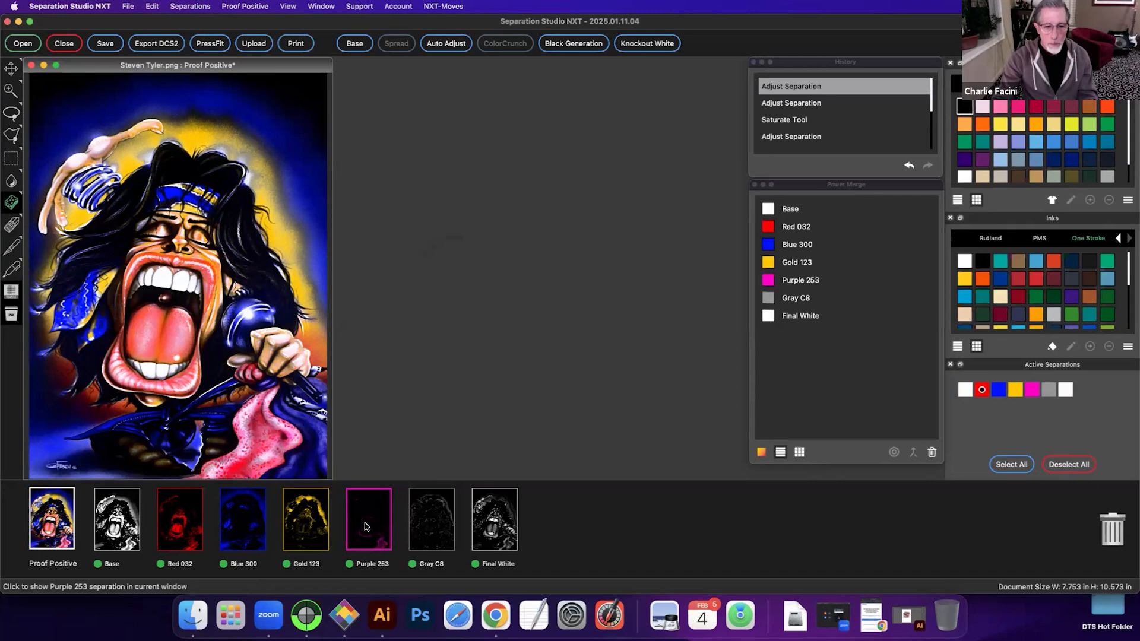
# Step: Compare the Proof Positive composite with the Purple 253 separation disabled and enabled
pyautogui.click(348, 565)
pyautogui.click(349, 564)
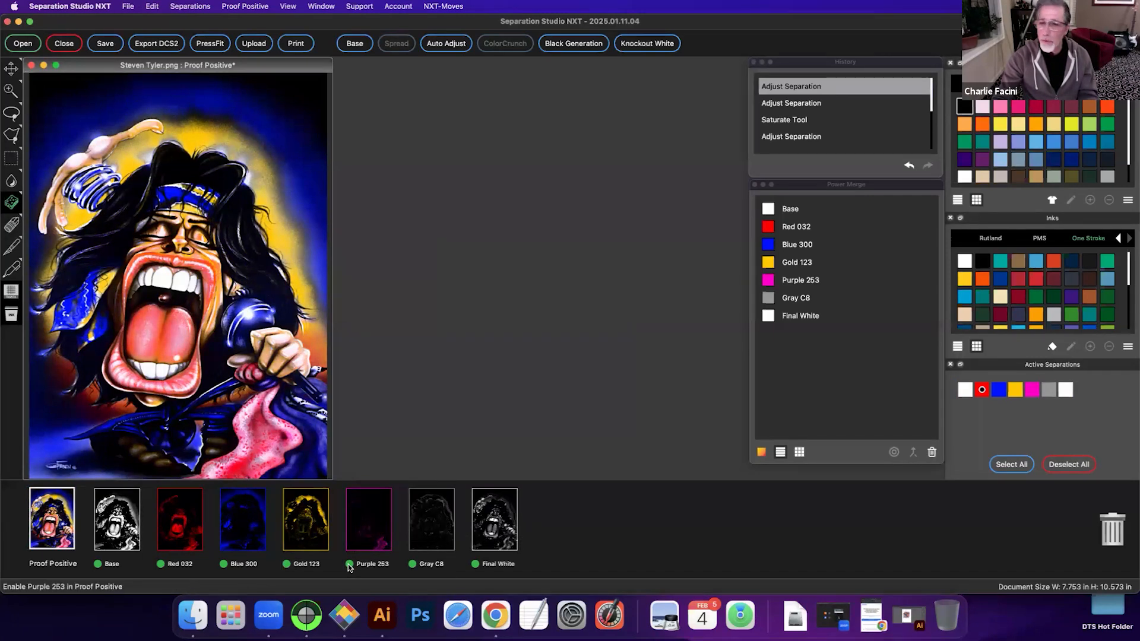
pyautogui.click(349, 565)
pyautogui.click(350, 565)
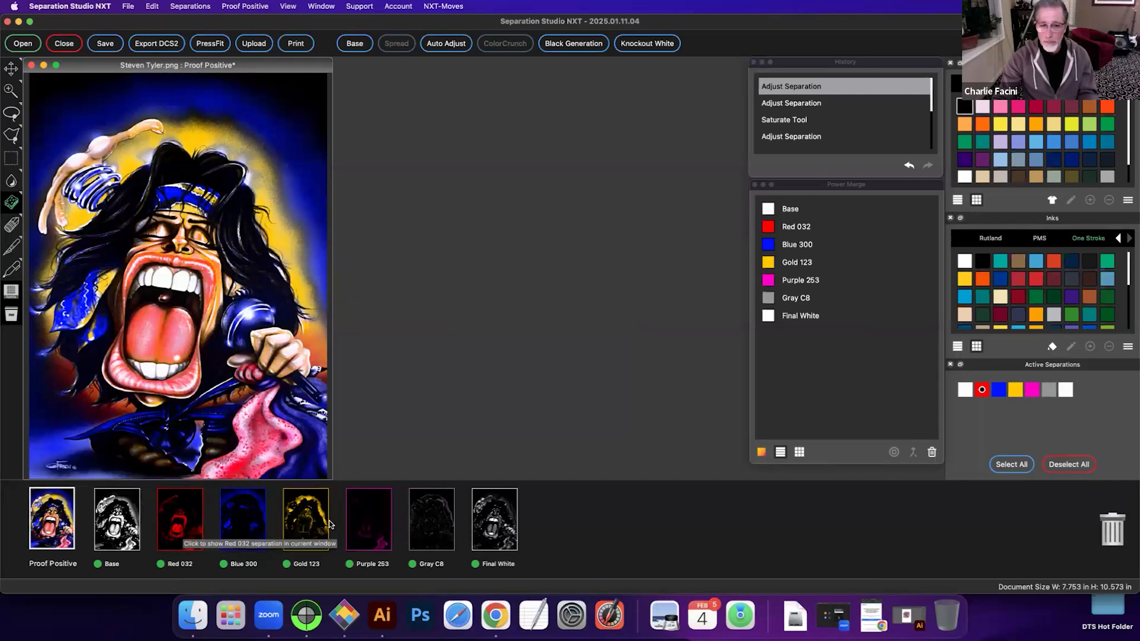
pyautogui.click(349, 565)
pyautogui.click(349, 565)
# Step: Set the High Saturation of Purple 253 to 20, and merge that separation into Red 032 using Multiply
pyautogui.rightClick(370, 522)
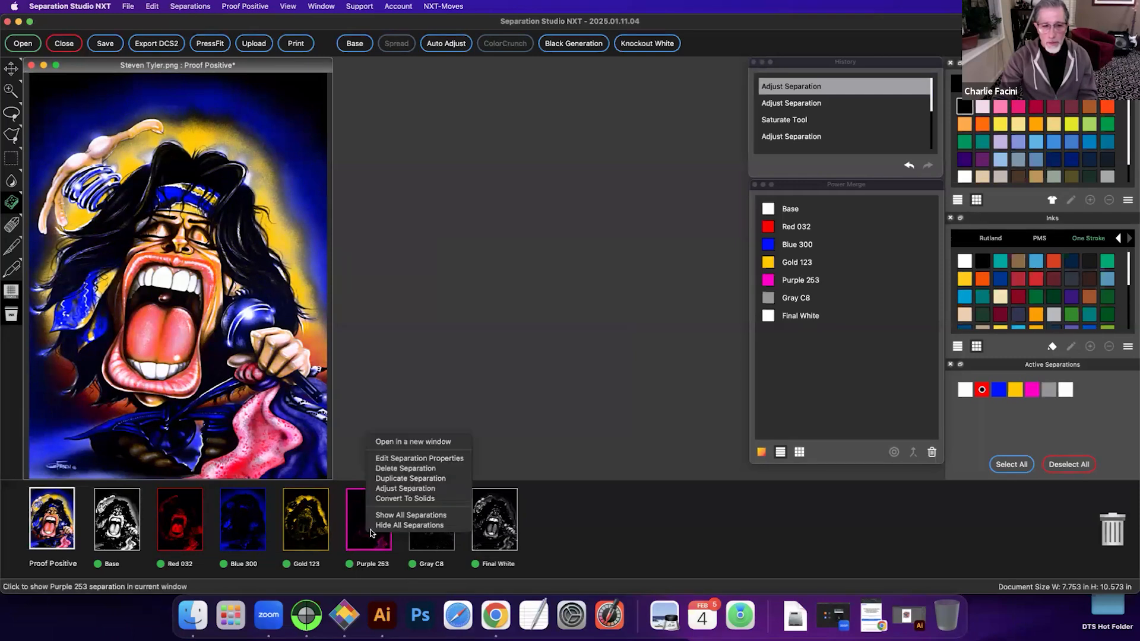
pyautogui.click(391, 488)
pyautogui.moveTo(552, 276); pyautogui.dragTo(577, 277)
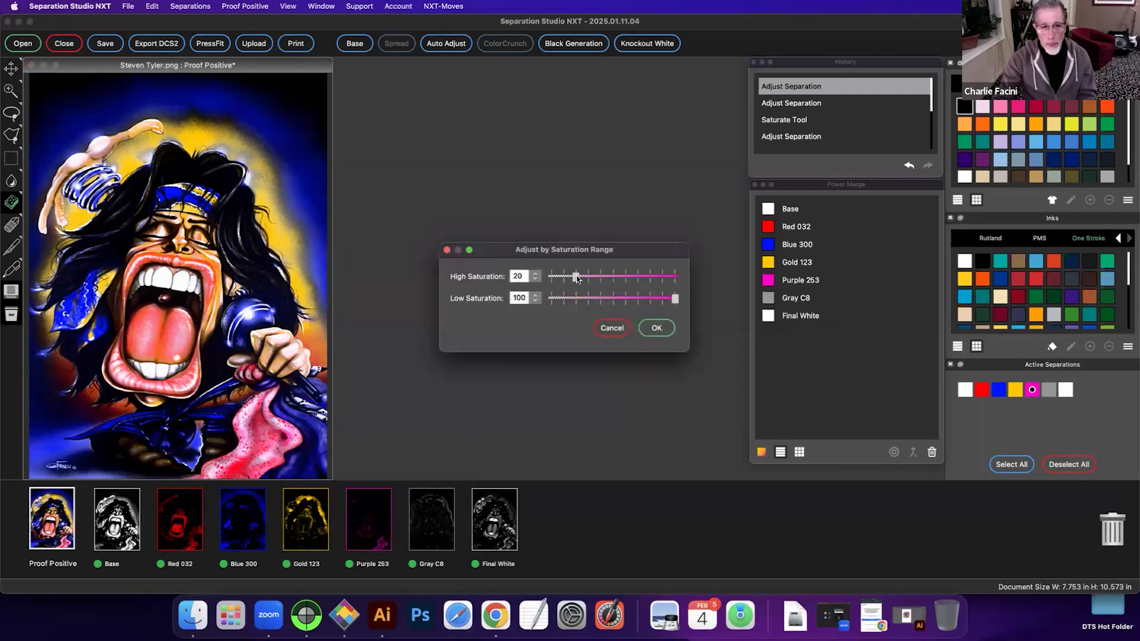
pyautogui.click(658, 328)
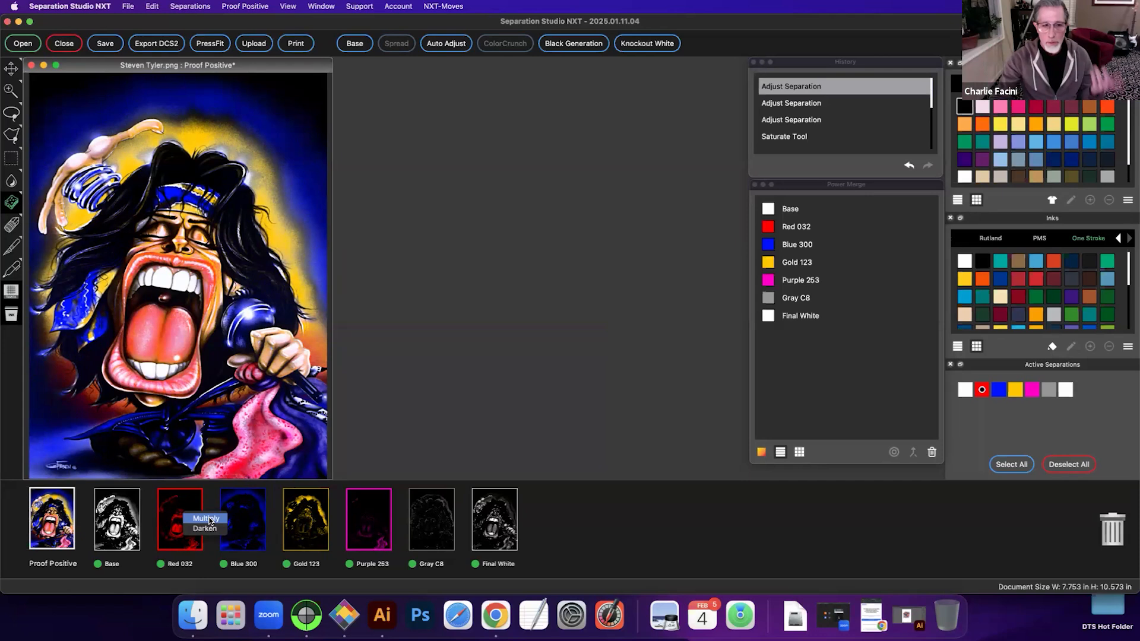
pyautogui.click(209, 519)
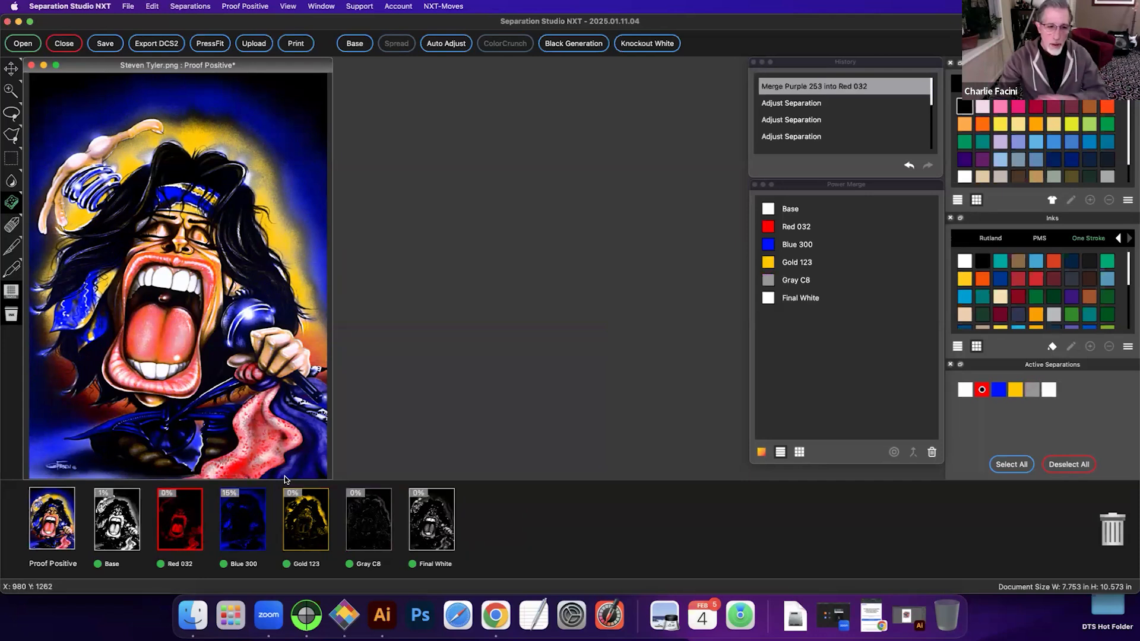
# Step: Examine the Gray C8 separation on its own, and compare the Proof Positive composite with and without it
pyautogui.click(370, 529)
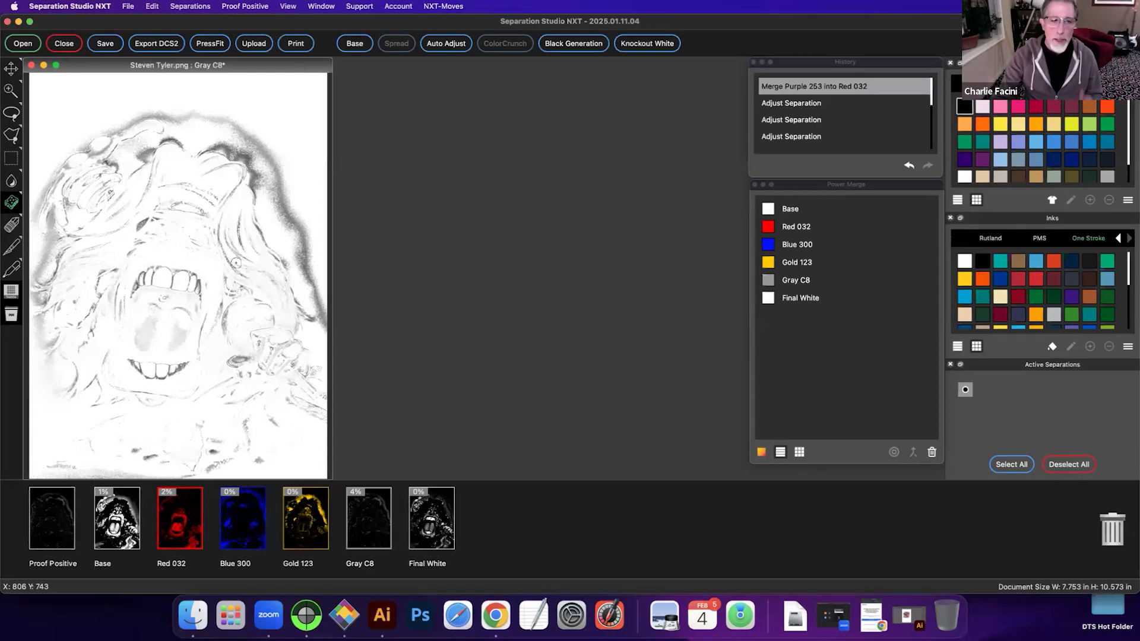
pyautogui.click(58, 509)
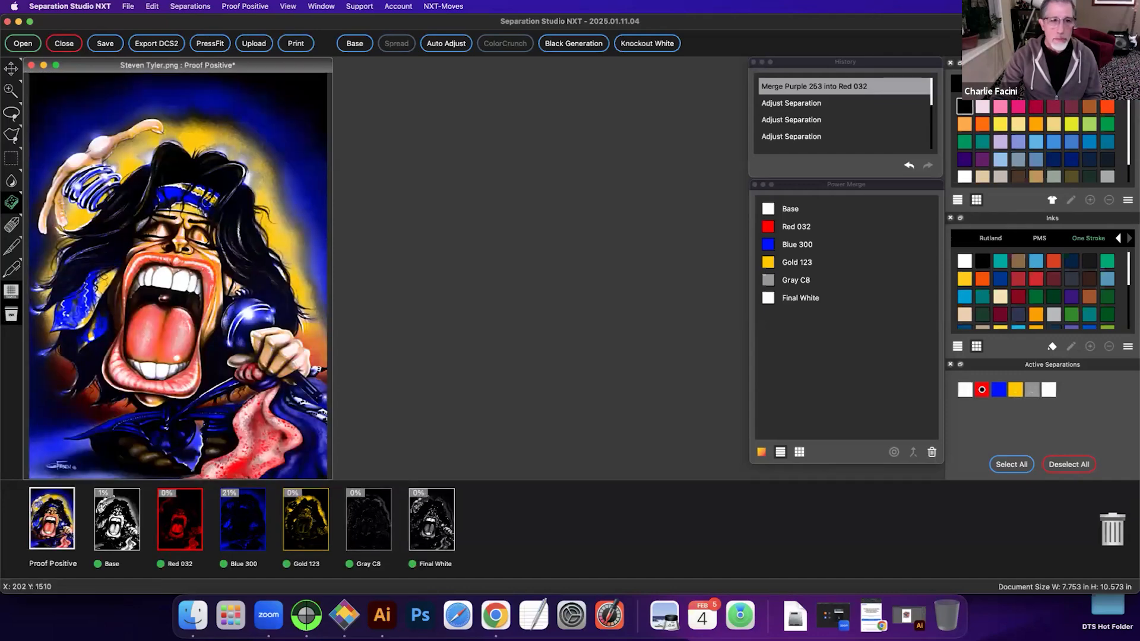
pyautogui.click(349, 565)
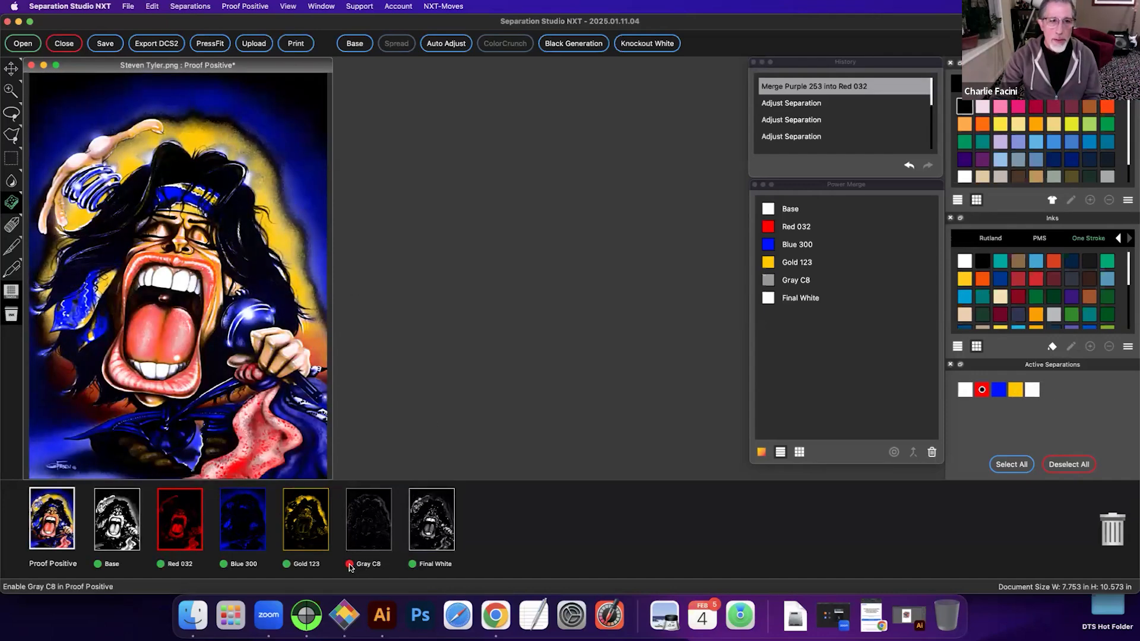
pyautogui.click(349, 565)
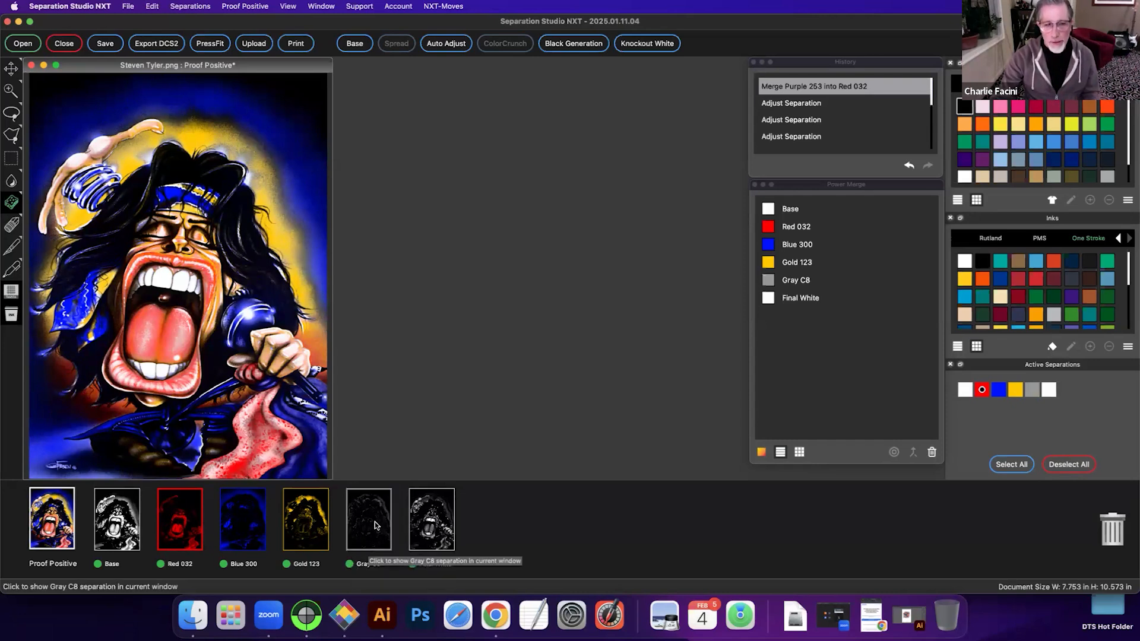
pyautogui.click(187, 6)
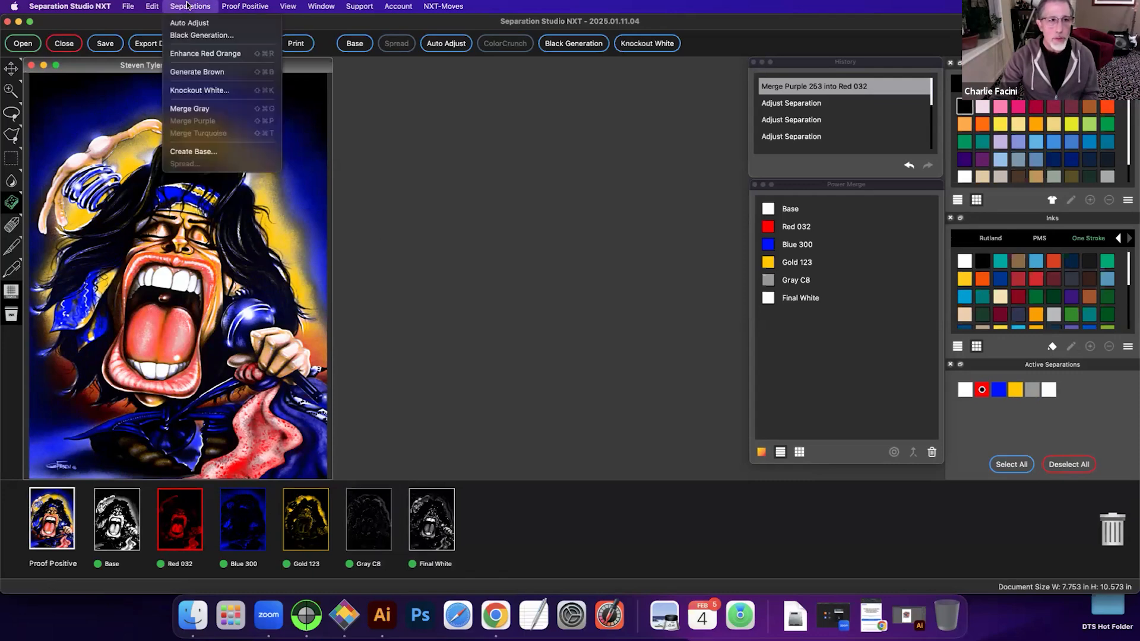
pyautogui.click(190, 3)
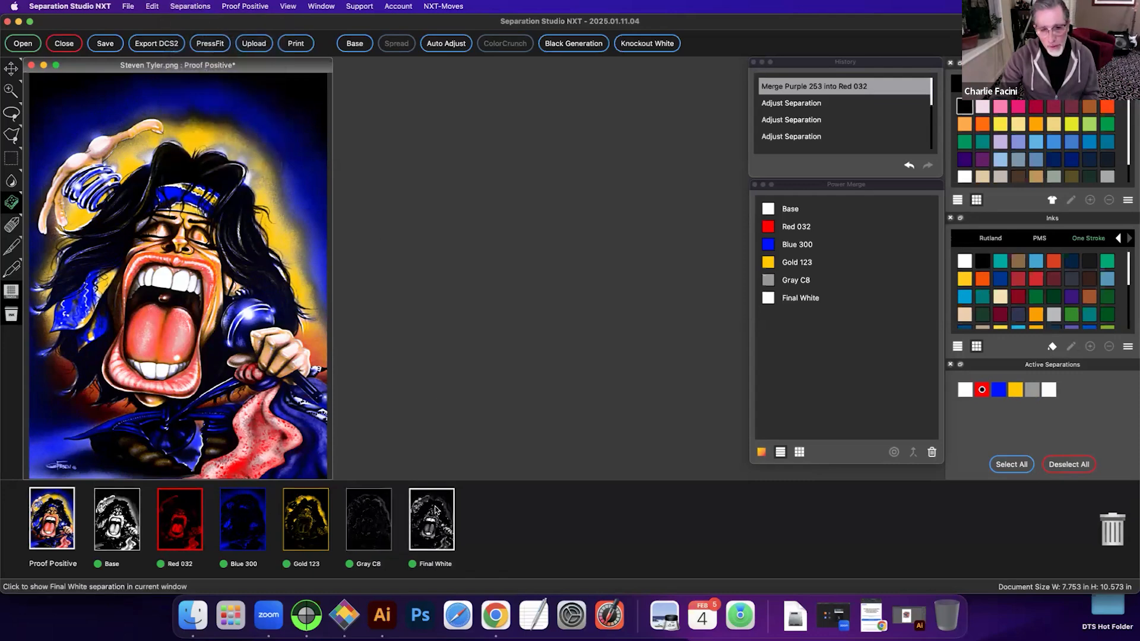
# Step: Set the High Saturation of Gray C8 to 38, and merge the gray separation with Merge Gray
pyautogui.rightClick(370, 522)
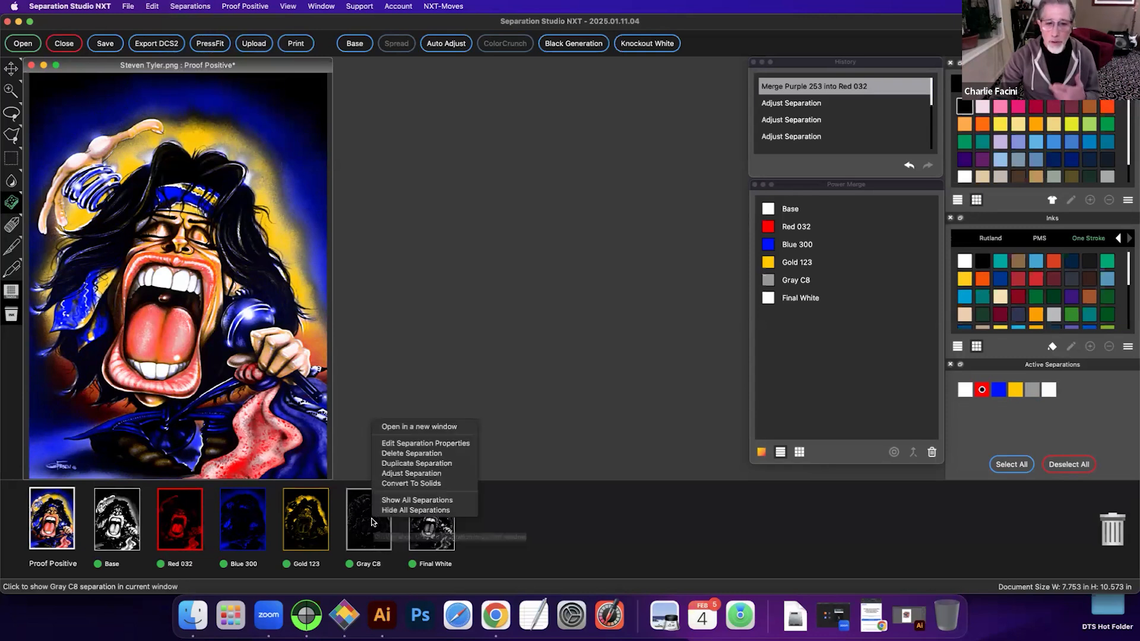
pyautogui.click(399, 473)
pyautogui.moveTo(553, 276); pyautogui.dragTo(597, 284)
pyautogui.click(657, 329)
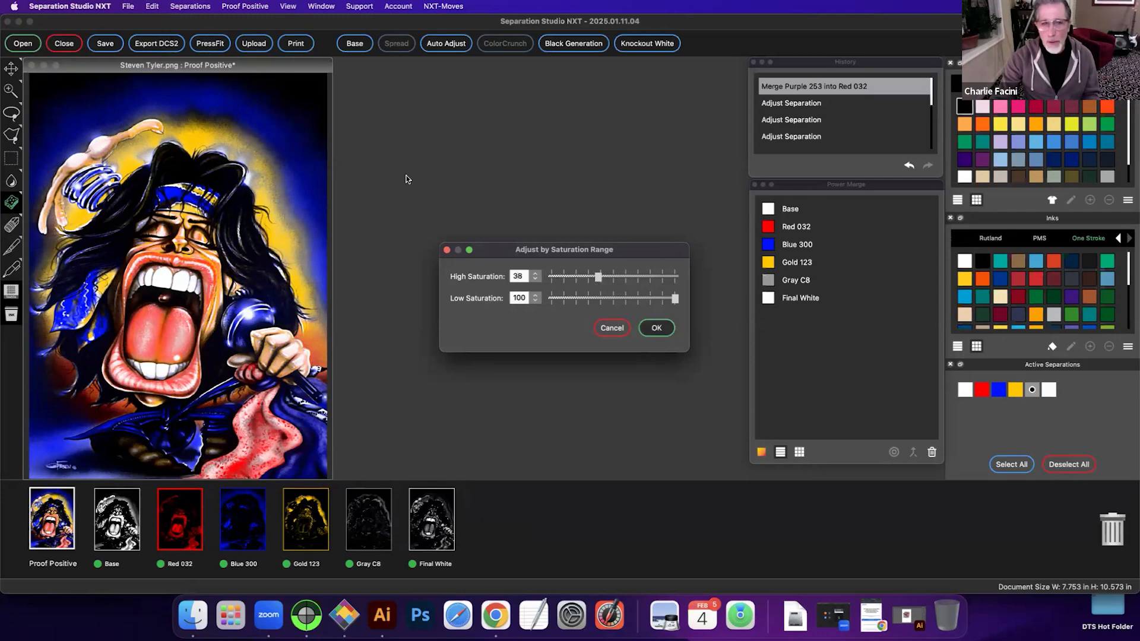
pyautogui.click(188, 7)
pyautogui.click(191, 109)
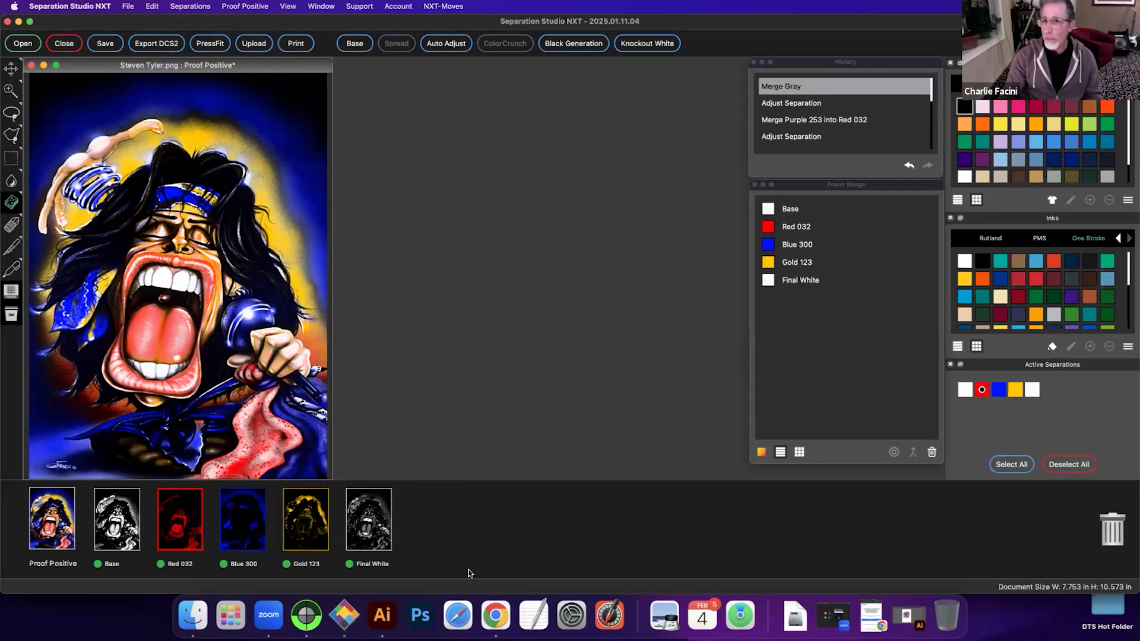
# Step: Generate a Sharper black separation from Steven Tyler.png, and try it last in the separation order before returning it to directly after Base
pyautogui.click(558, 44)
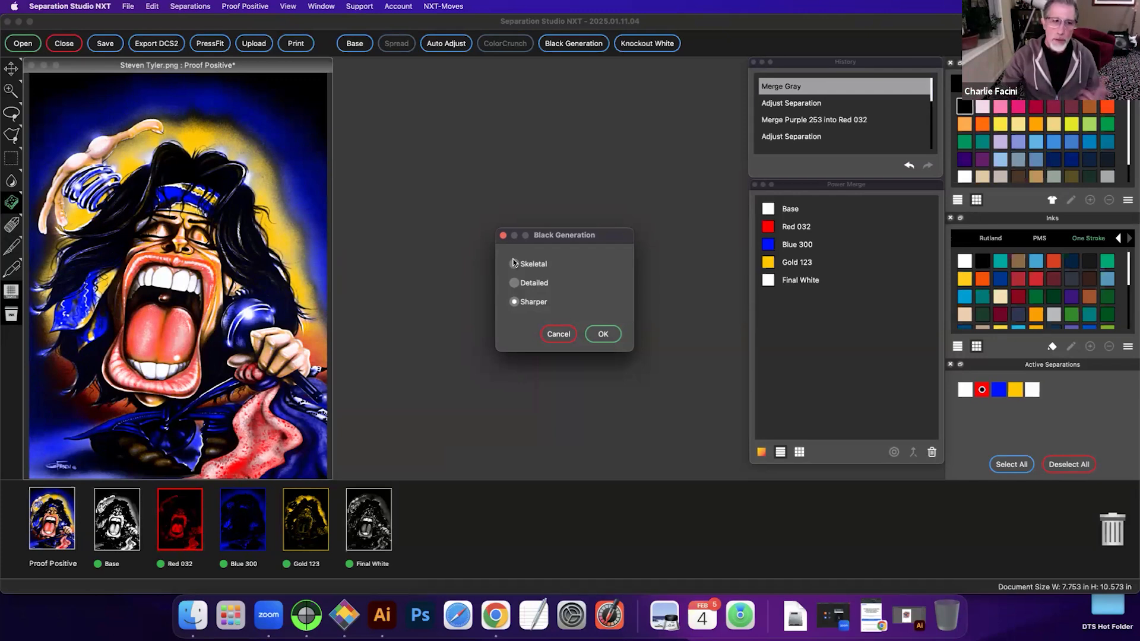
pyautogui.click(603, 334)
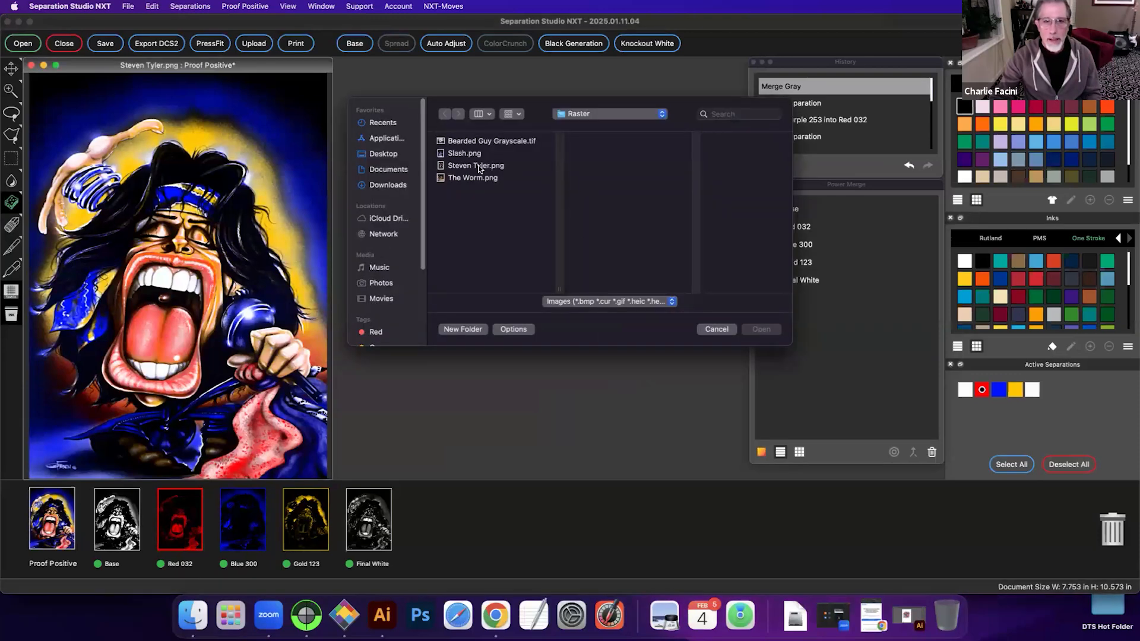
pyautogui.click(478, 167)
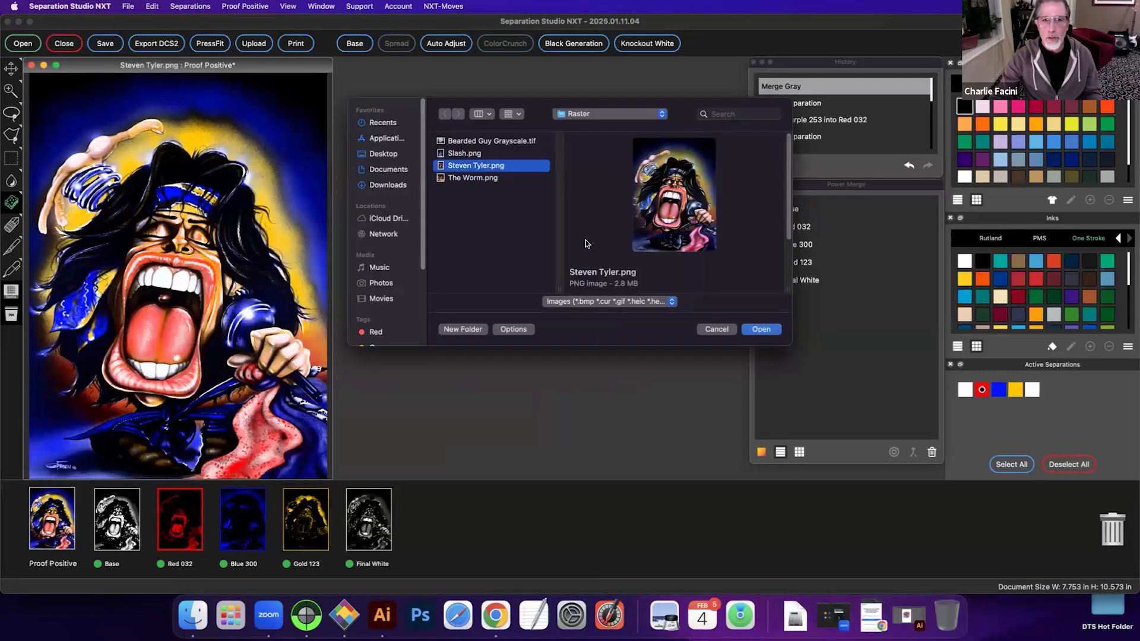
pyautogui.click(761, 329)
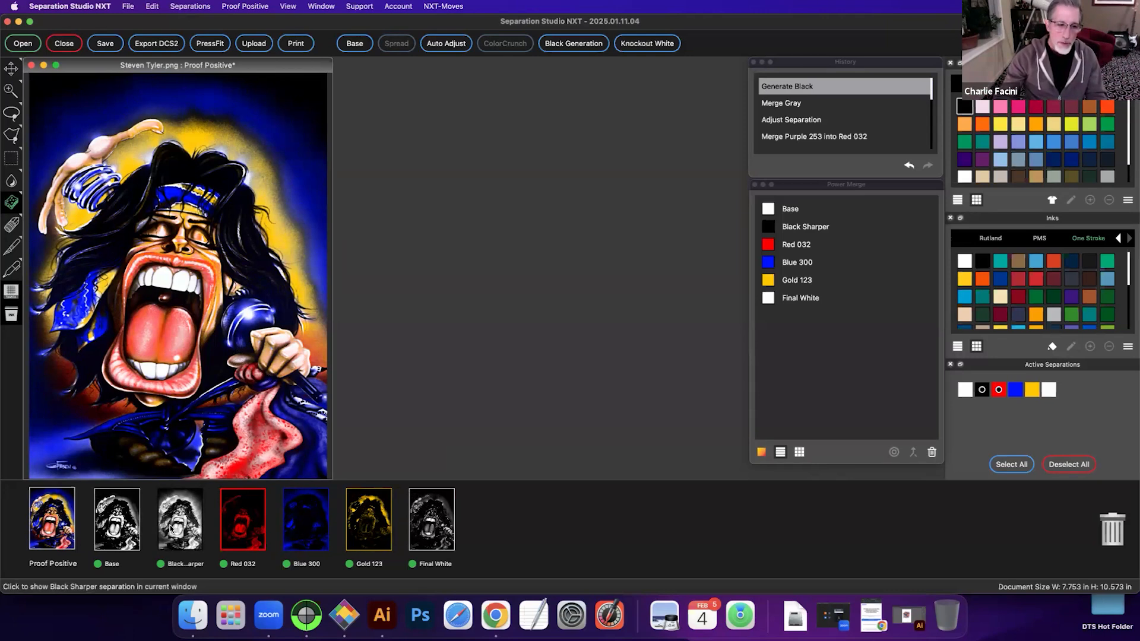
pyautogui.moveTo(177, 526)
pyautogui.mouseDown()
pyautogui.moveTo(276, 502)
pyautogui.moveTo(462, 508)
pyautogui.mouseUp()
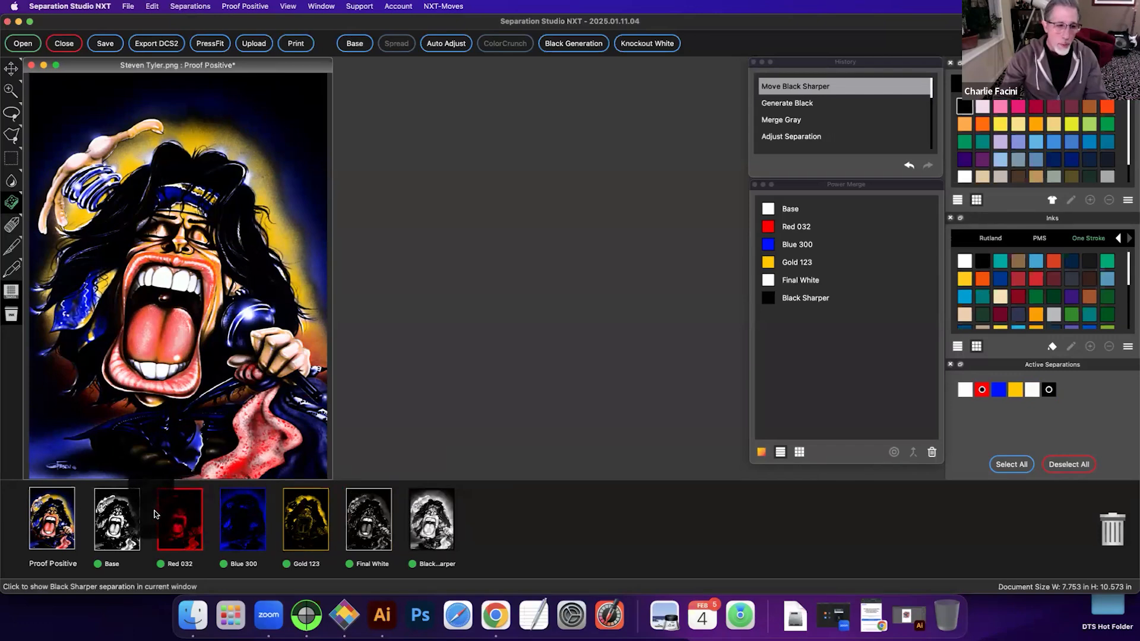
pyautogui.moveTo(151, 514); pyautogui.dragTo(149, 510)
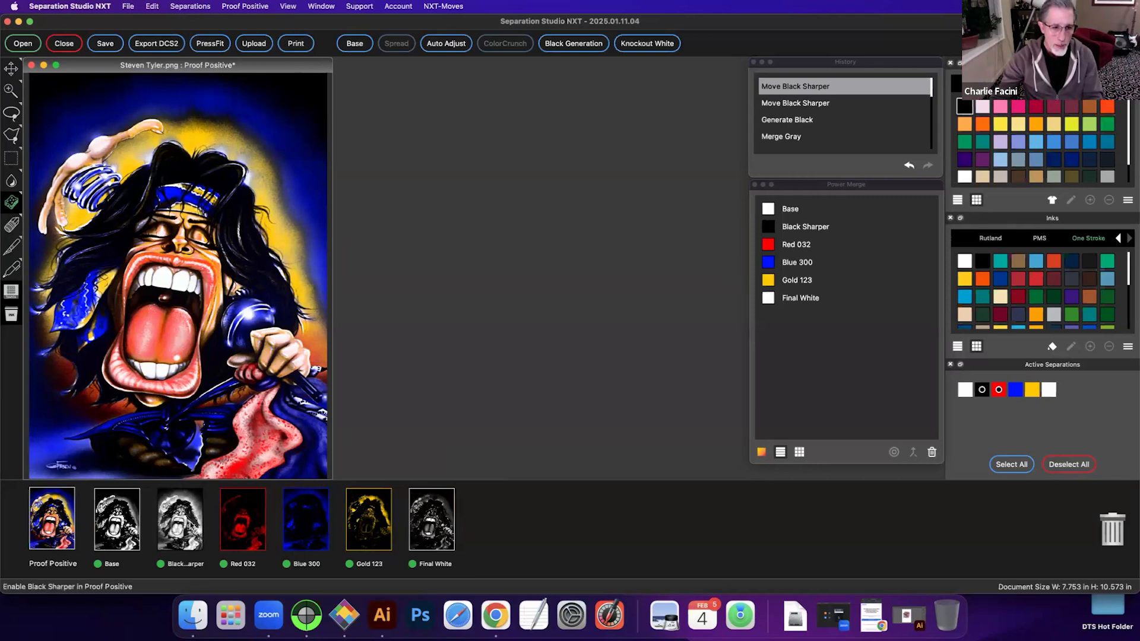
# Step: Lasso the background above the figure with a feather of 99, and clear that area in all separations
pyautogui.click(13, 113)
pyautogui.click(14, 114)
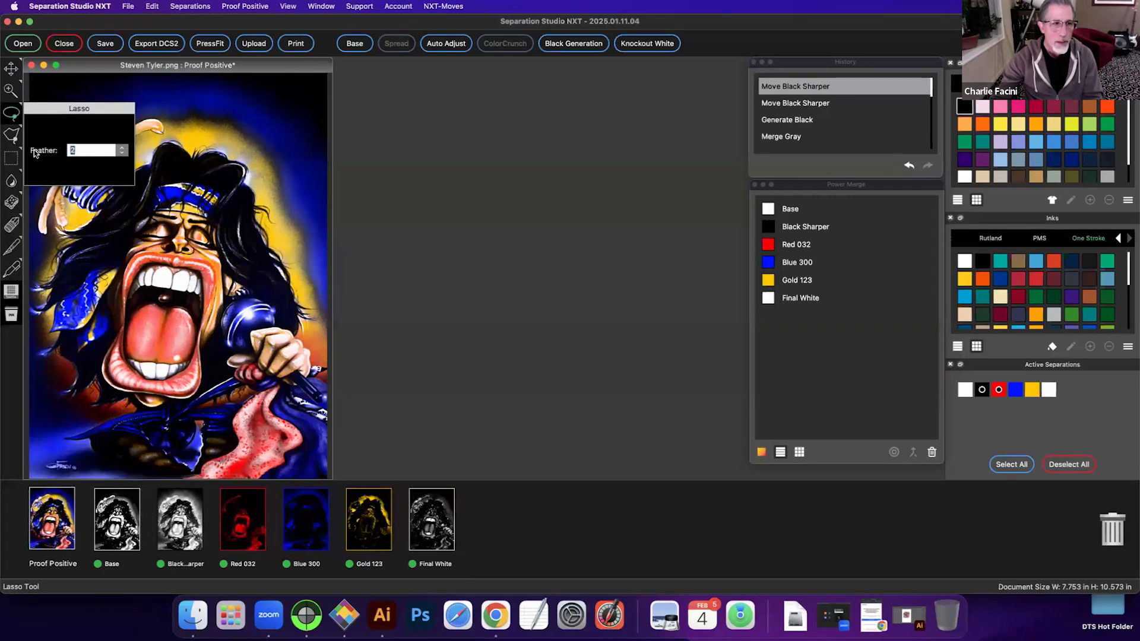
pyautogui.write('99')
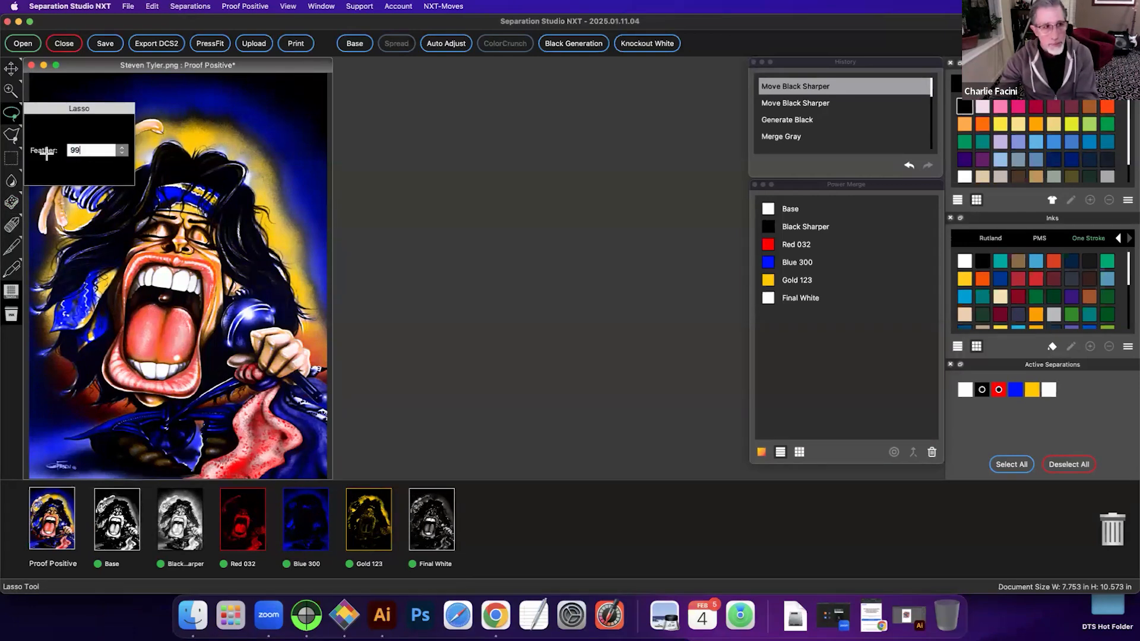
pyautogui.press('Return')
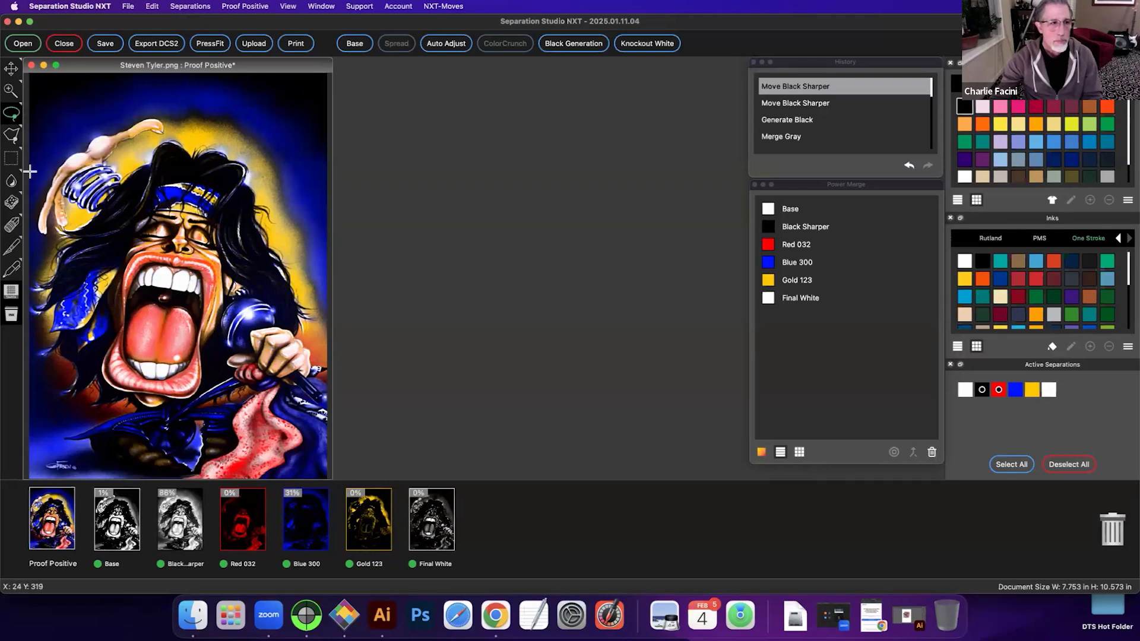
pyautogui.moveTo(28, 189)
pyautogui.mouseDown()
pyautogui.moveTo(55, 149)
pyautogui.moveTo(86, 132)
pyautogui.moveTo(201, 105)
pyautogui.moveTo(269, 135)
pyautogui.moveTo(304, 165)
pyautogui.moveTo(368, 179)
pyautogui.moveTo(399, 153)
pyautogui.moveTo(12, 88)
pyautogui.moveTo(9, 169)
pyautogui.mouseUp()
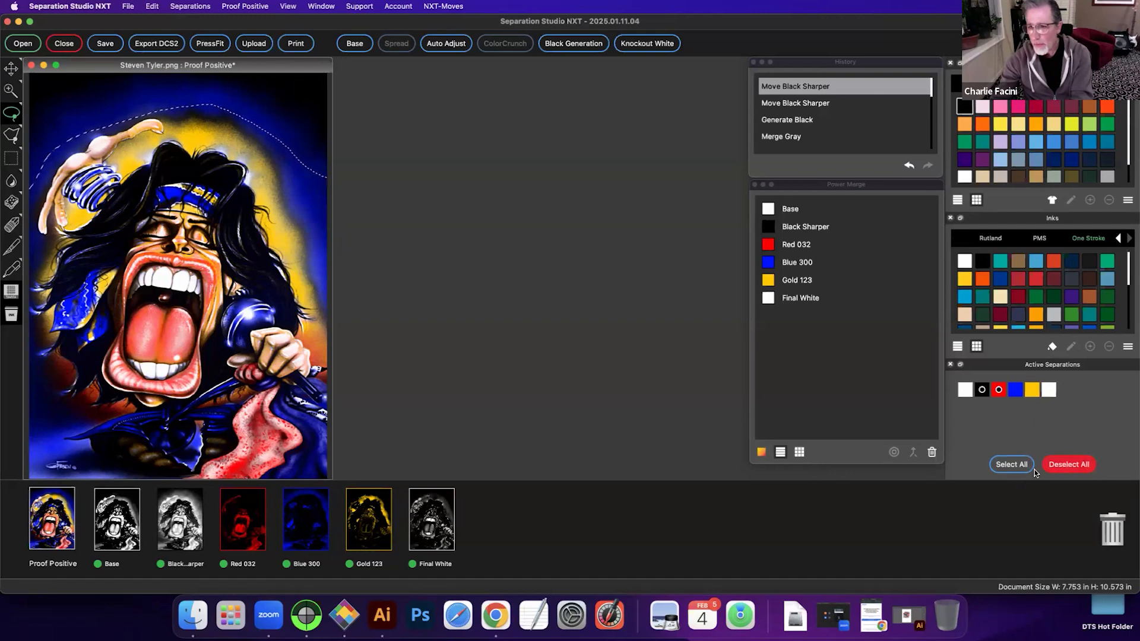
pyautogui.click(1011, 465)
pyautogui.press('Delete')
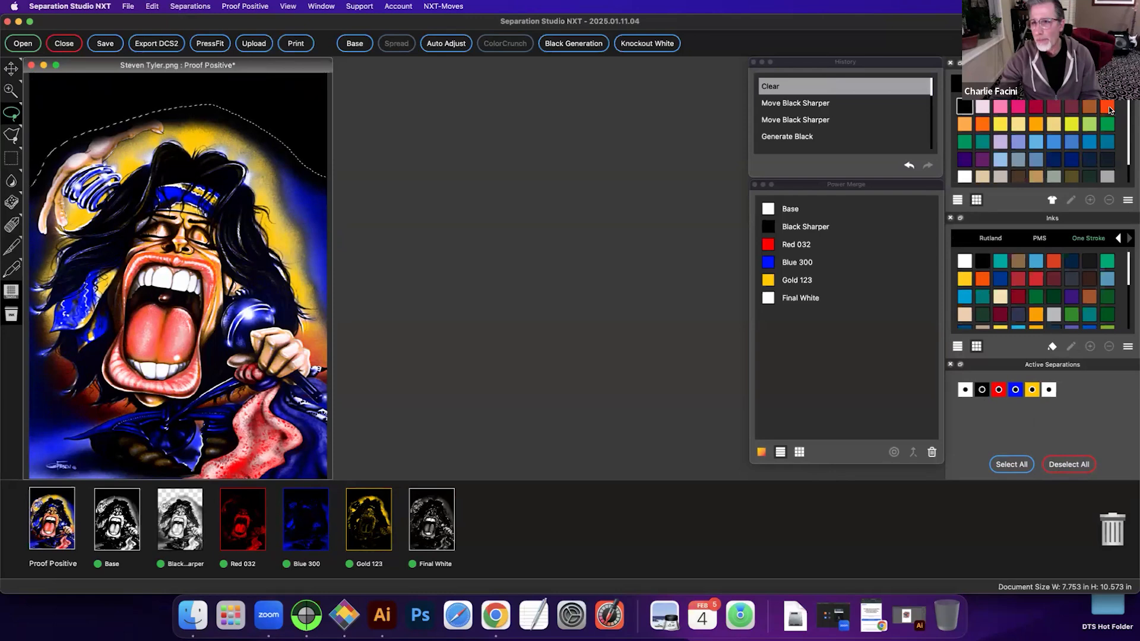
# Step: Preview the artwork on tan, orange and yellow ground colors, and restore the black ground
pyautogui.scroll(-1, 1019, 171)
pyautogui.moveTo(1029, 155); pyautogui.dragTo(295, 107)
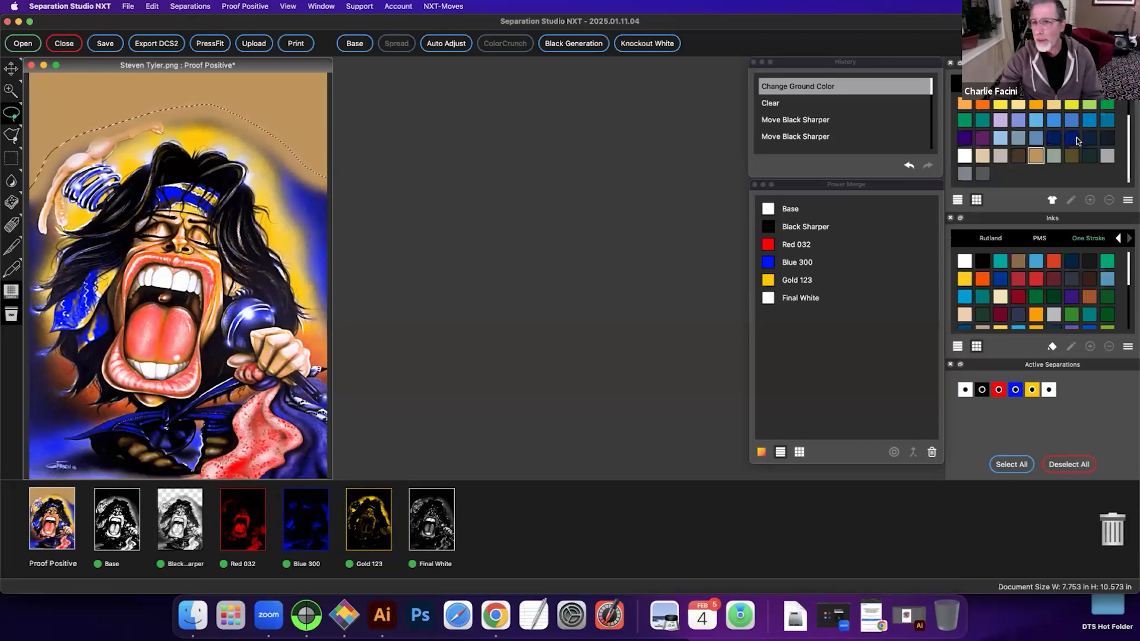
pyautogui.scroll(2, 1077, 138)
pyautogui.moveTo(1100, 113); pyautogui.dragTo(288, 97)
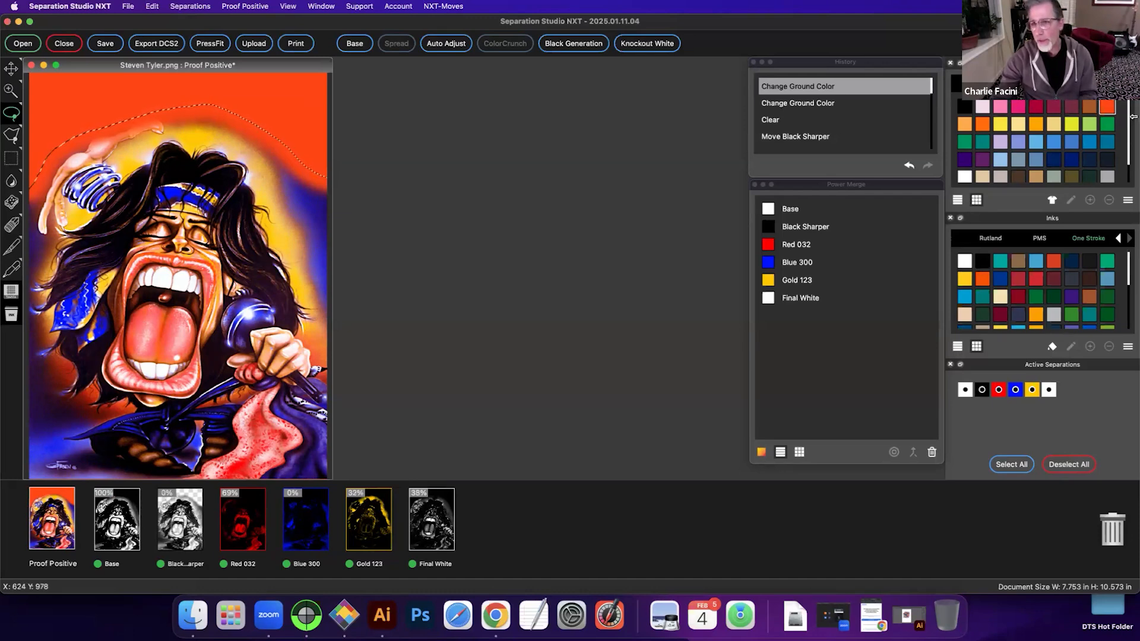
pyautogui.moveTo(769, 129); pyautogui.dragTo(274, 107)
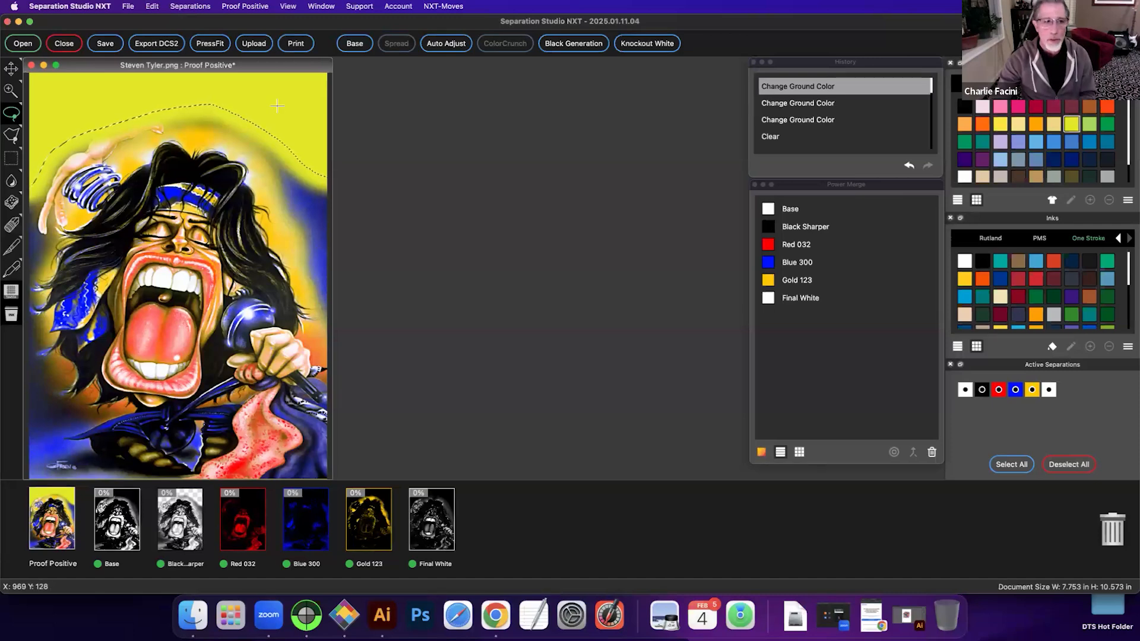
pyautogui.moveTo(965, 107); pyautogui.dragTo(315, 98)
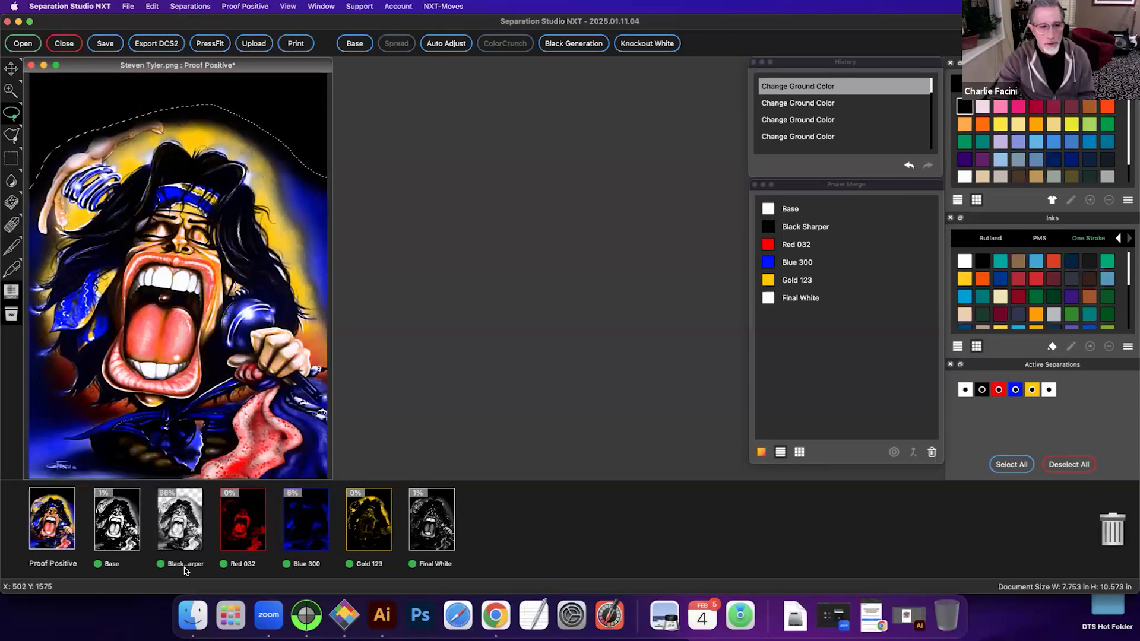
# Step: Preview the artwork on a gray ground color, hiding the Black Sharper separation and enabling it again
pyautogui.click(160, 565)
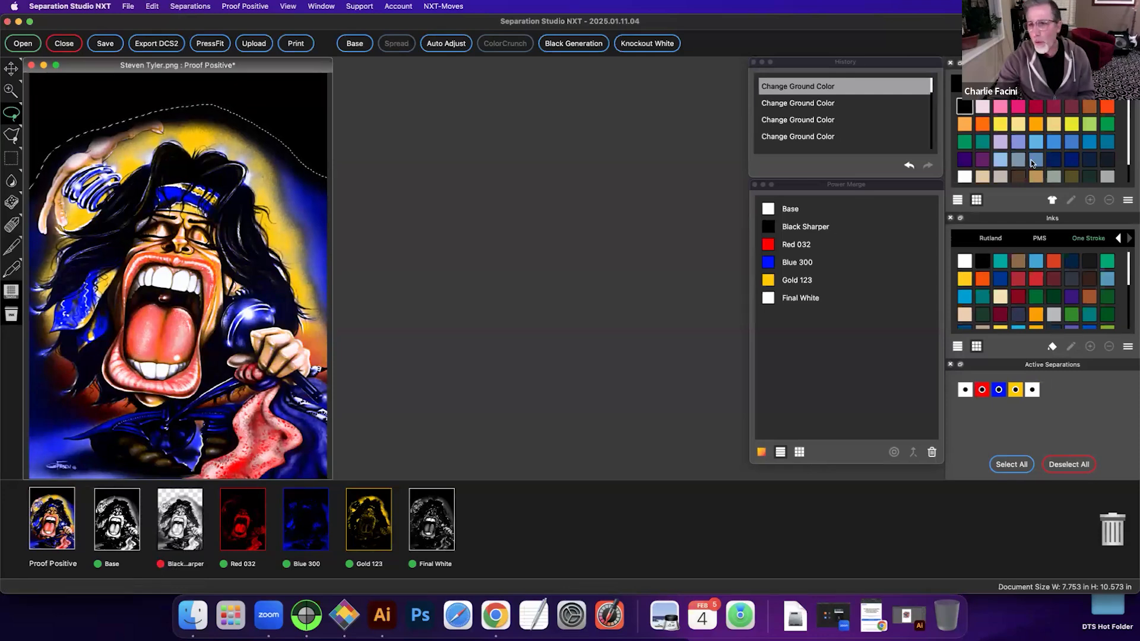
pyautogui.scroll(-1, 1031, 160)
pyautogui.moveTo(965, 176); pyautogui.dragTo(307, 96)
pyautogui.click(161, 565)
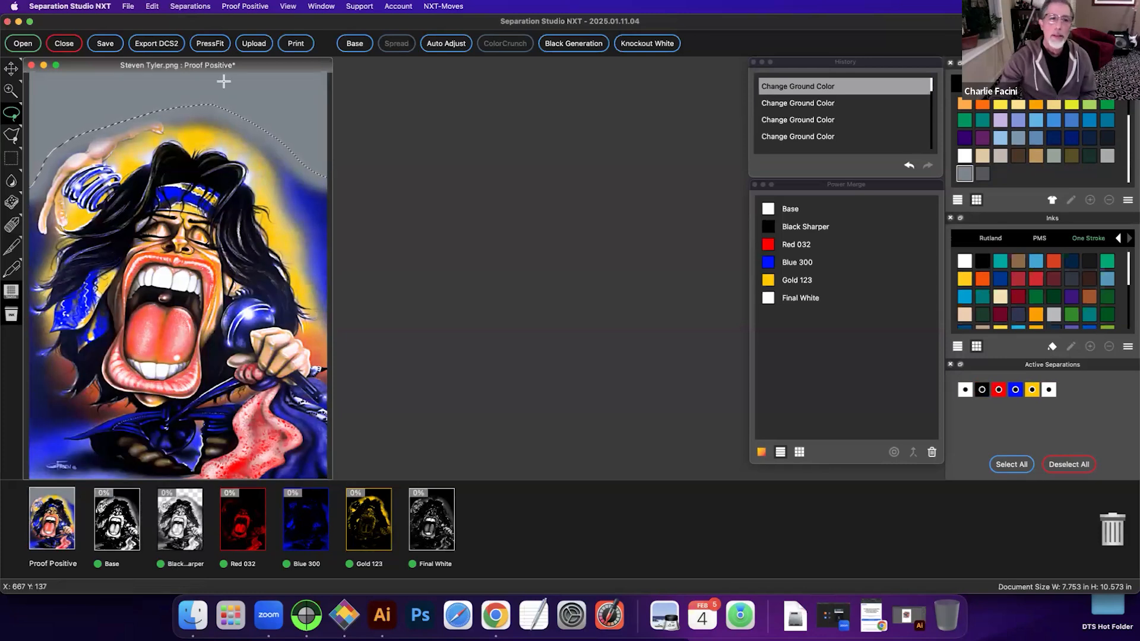
# Step: Replace the current selection with a lasso around the background on the figure's microphone side, and clear that area in all separations
pyautogui.click(18, 116)
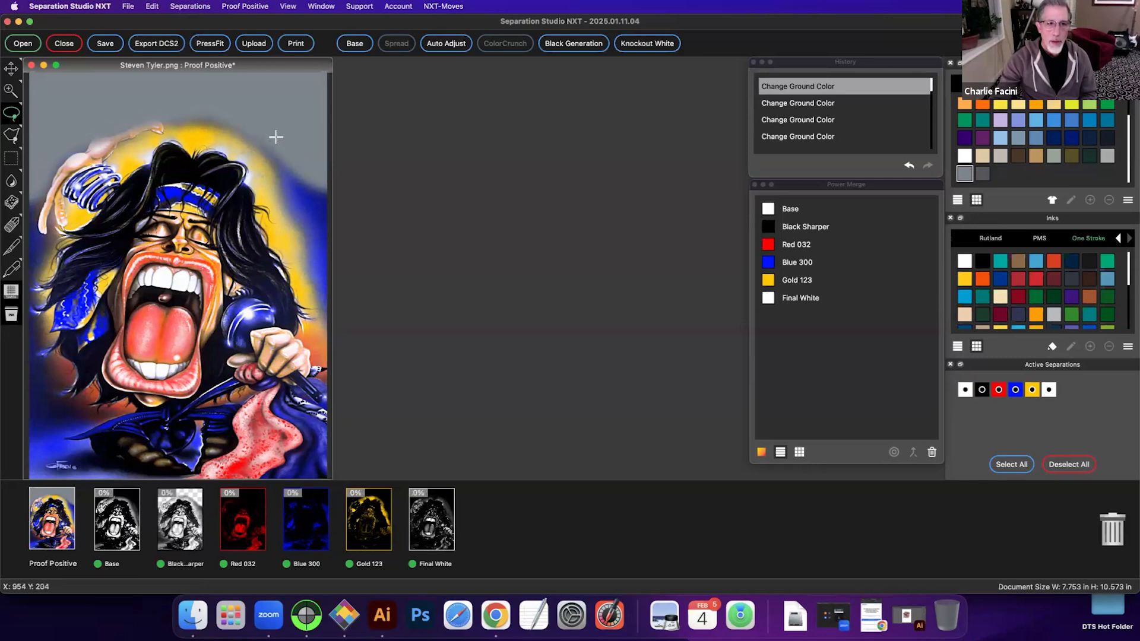
pyautogui.moveTo(271, 143); pyautogui.dragTo(293, 207)
pyautogui.moveTo(307, 274)
pyautogui.mouseDown()
pyautogui.moveTo(325, 351)
pyautogui.moveTo(312, 414)
pyautogui.mouseUp()
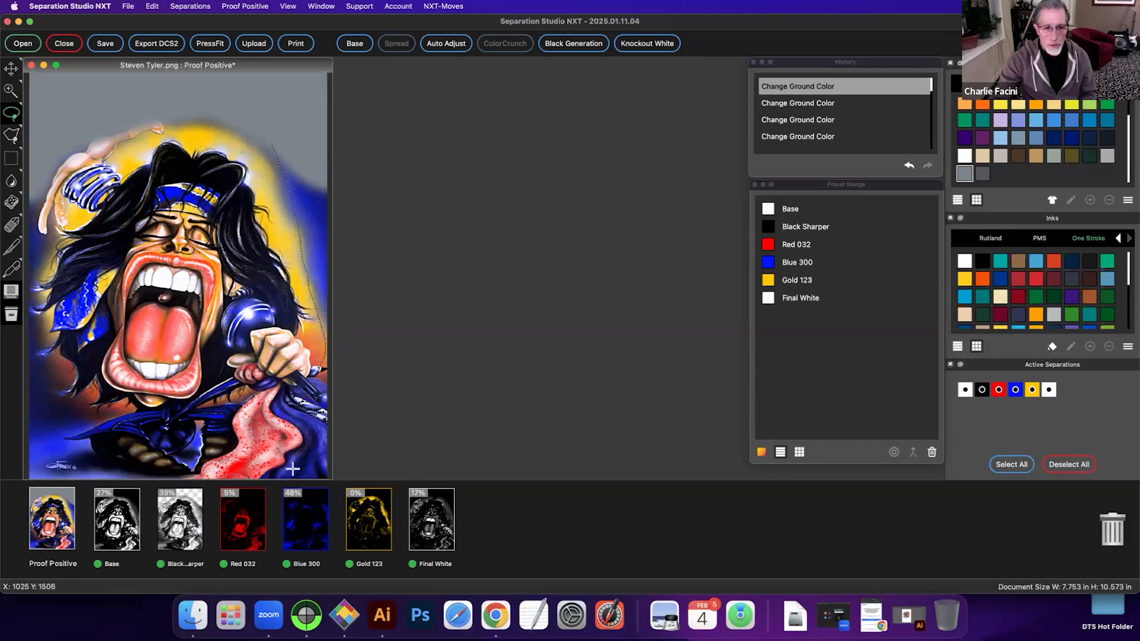
pyautogui.moveTo(424, 439)
pyautogui.mouseDown()
pyautogui.moveTo(414, 209)
pyautogui.moveTo(359, 111)
pyautogui.moveTo(325, 93)
pyautogui.mouseUp()
pyautogui.press('Delete')
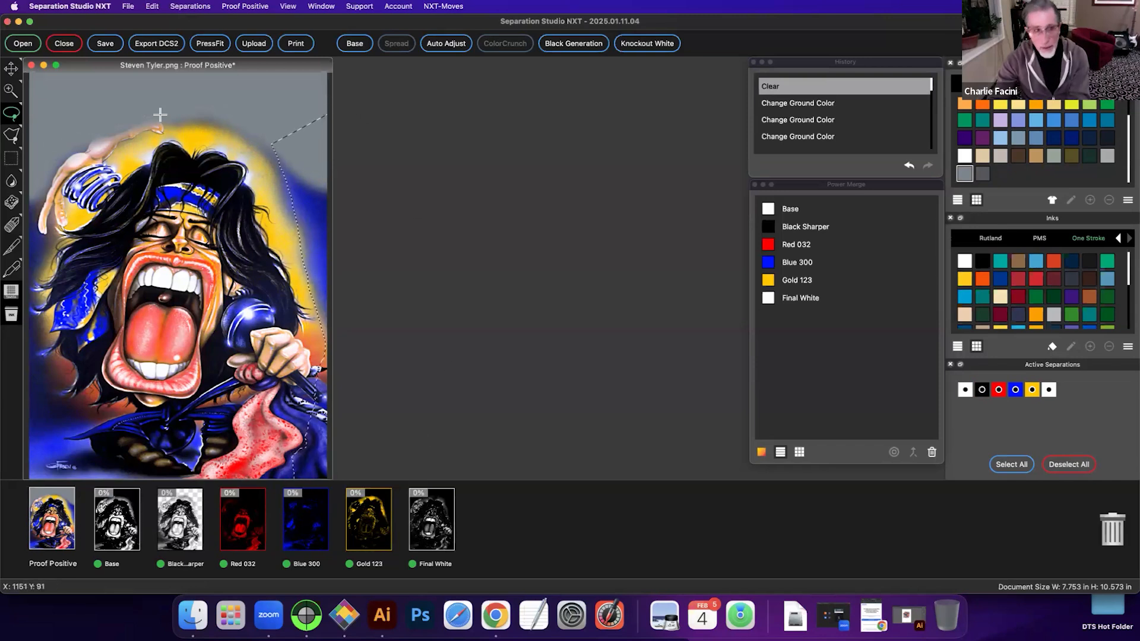
# Step: Lasso the background along the raised-arm side and beneath the figure, and clear that area in all separations
pyautogui.moveTo(46, 169); pyautogui.dragTo(38, 267)
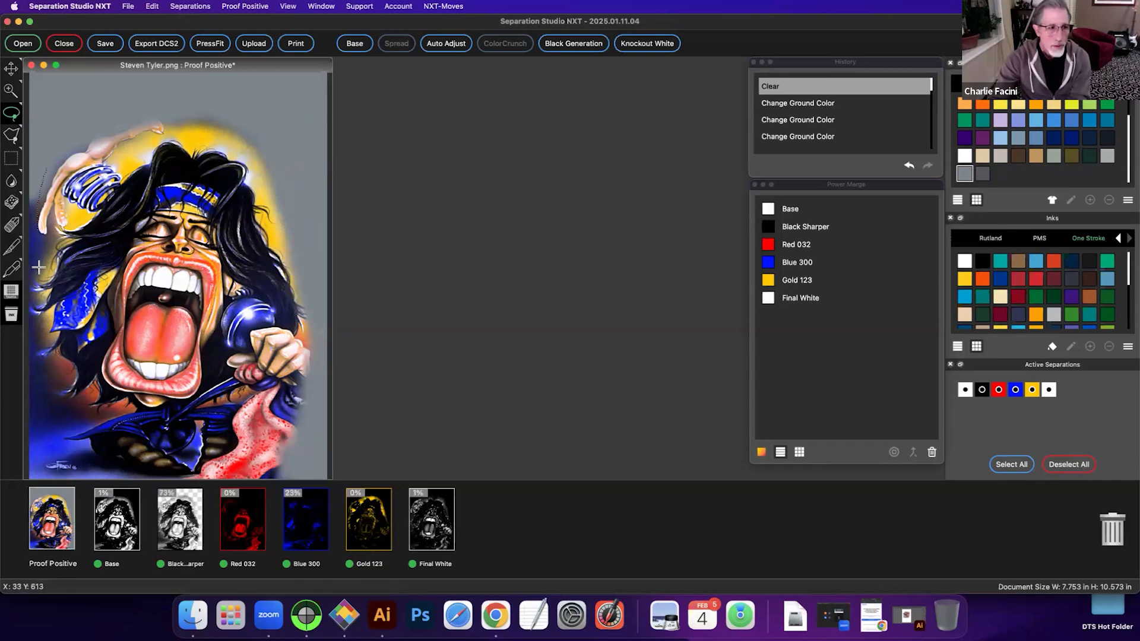
pyautogui.moveTo(40, 335); pyautogui.dragTo(60, 406)
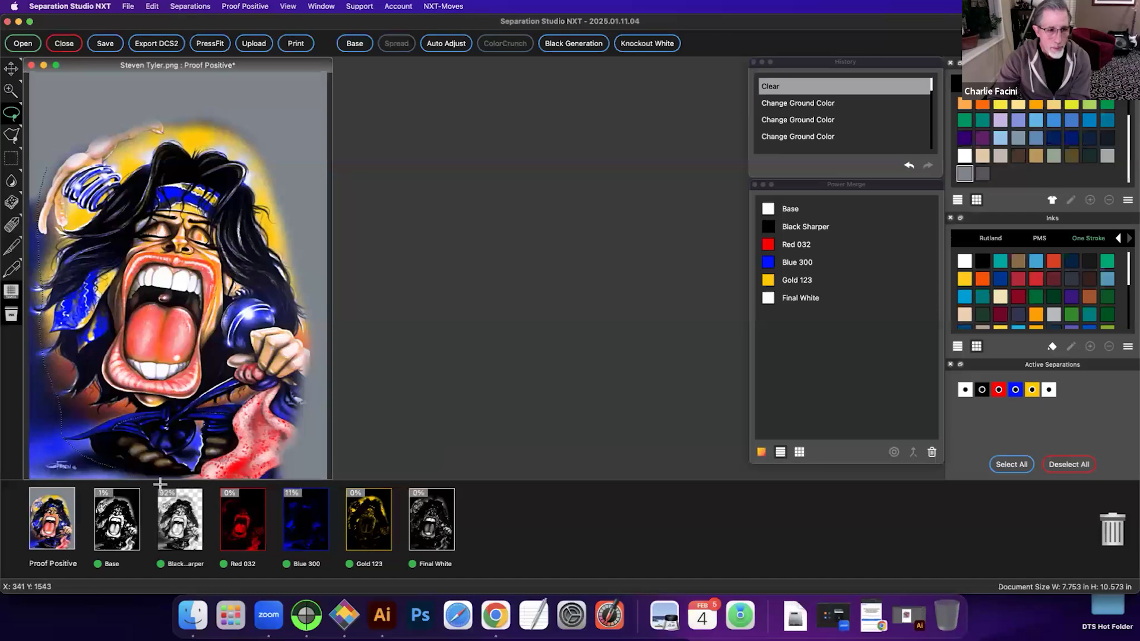
pyautogui.moveTo(160, 484); pyautogui.dragTo(234, 485)
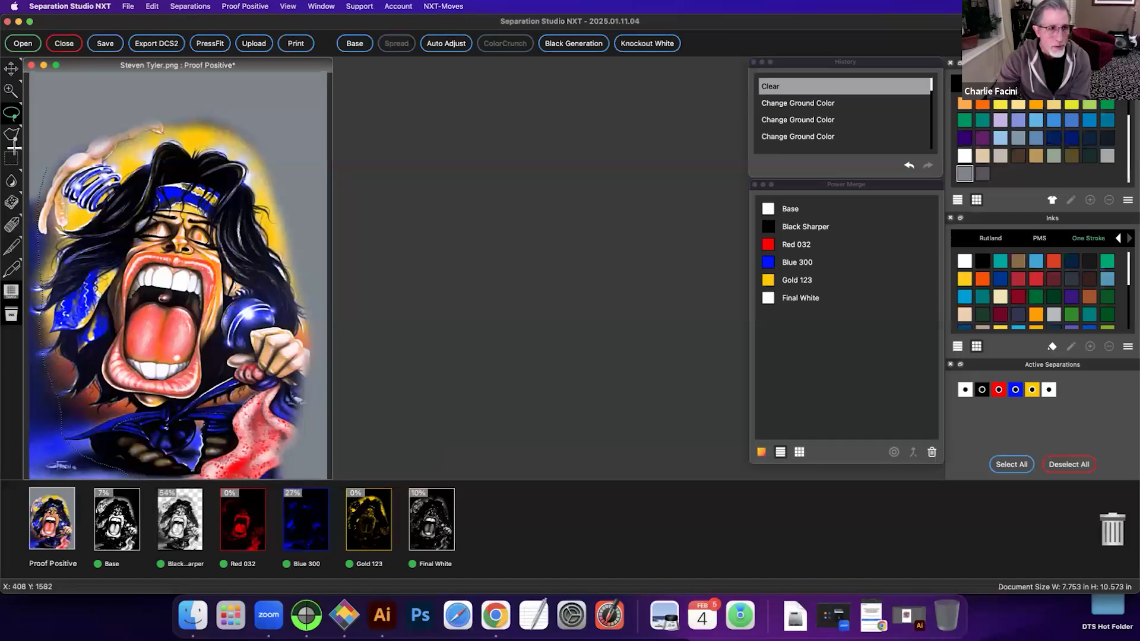
pyautogui.moveTo(26, 129); pyautogui.dragTo(30, 135)
pyautogui.press('Delete')
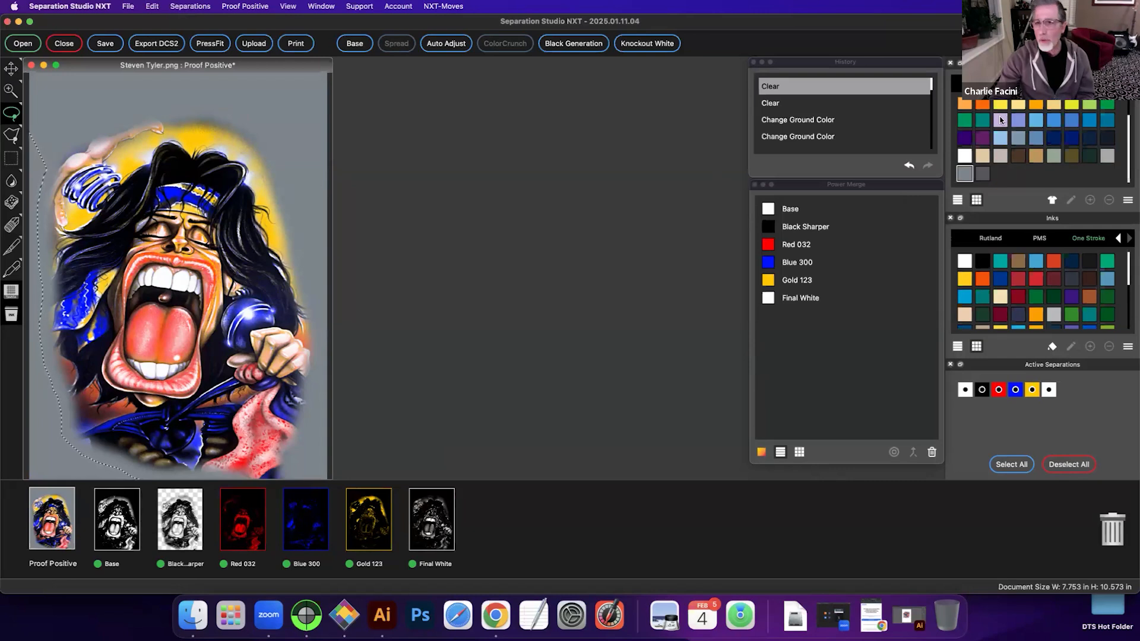
# Step: Restore the black ground color, hide Black Sharper in the proof, and drop the lasso selection
pyautogui.scroll(2, 997, 138)
pyautogui.moveTo(580, 126); pyautogui.dragTo(303, 108)
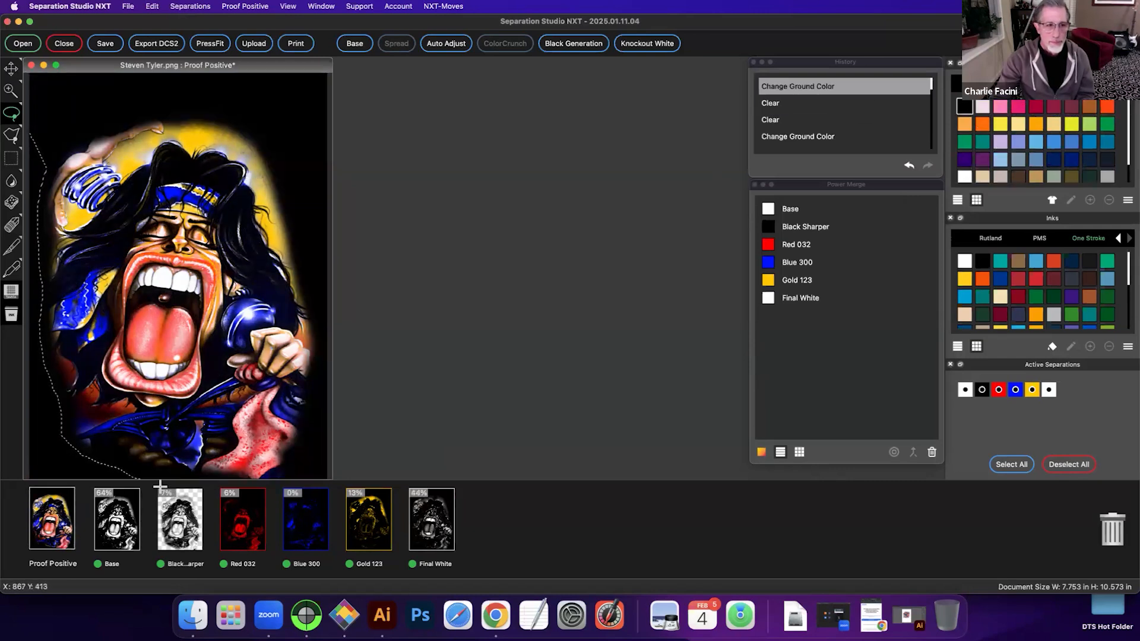
pyautogui.click(160, 564)
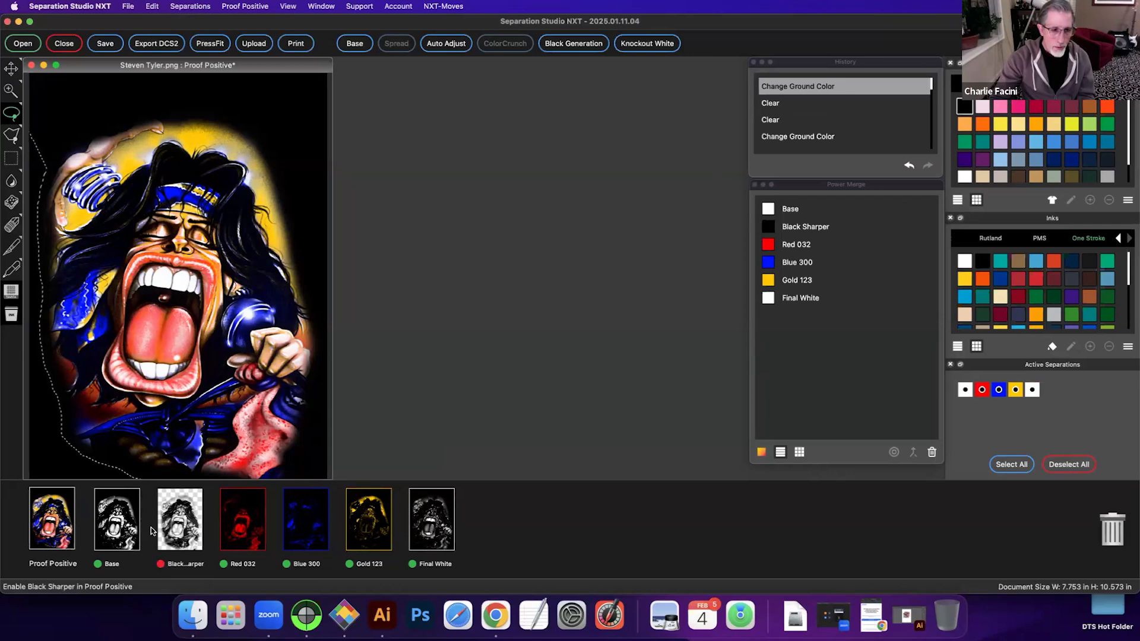
pyautogui.click(103, 387)
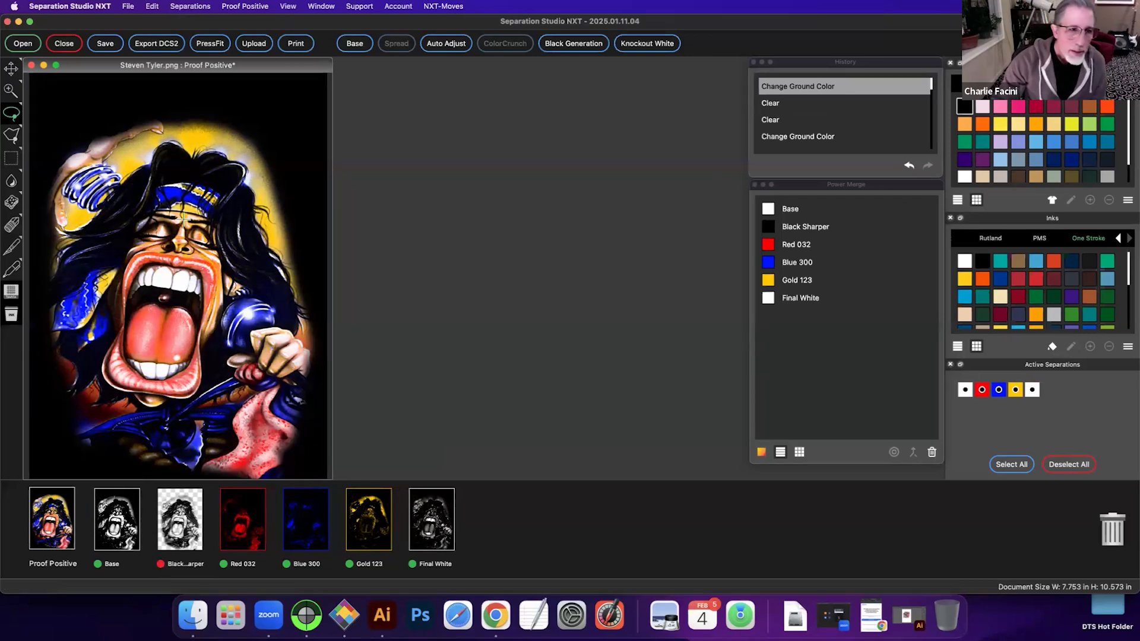
# Step: Brush over the figure's hair, headband area and clothing with the Saturate tool at 90 px diameter, 70% hardness and mid saturation range
pyautogui.click(13, 183)
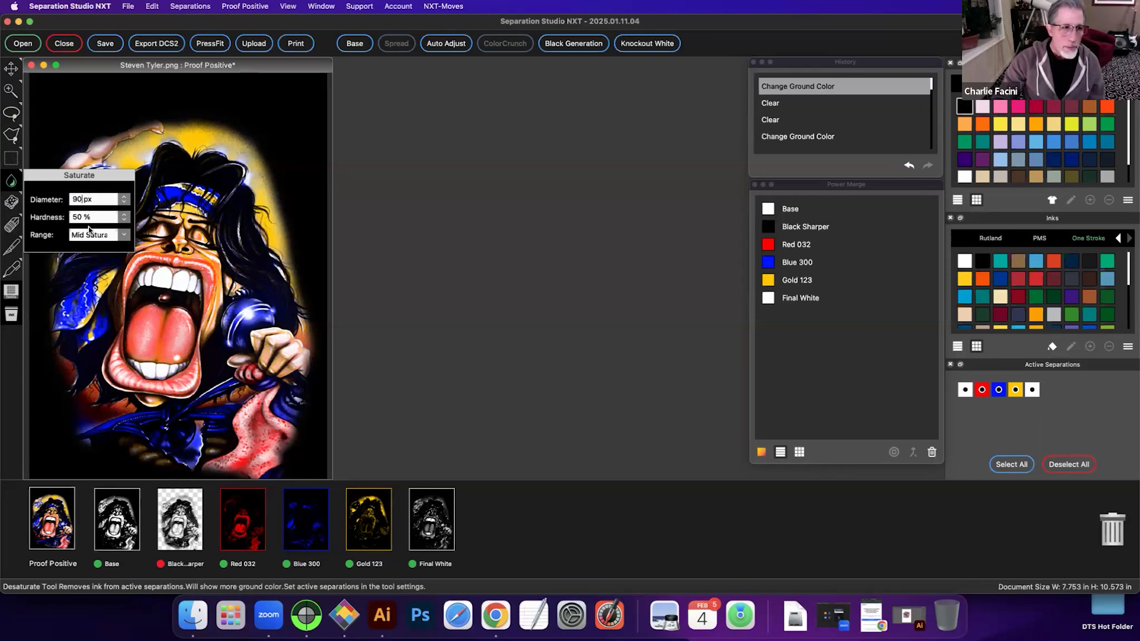
pyautogui.write('70')
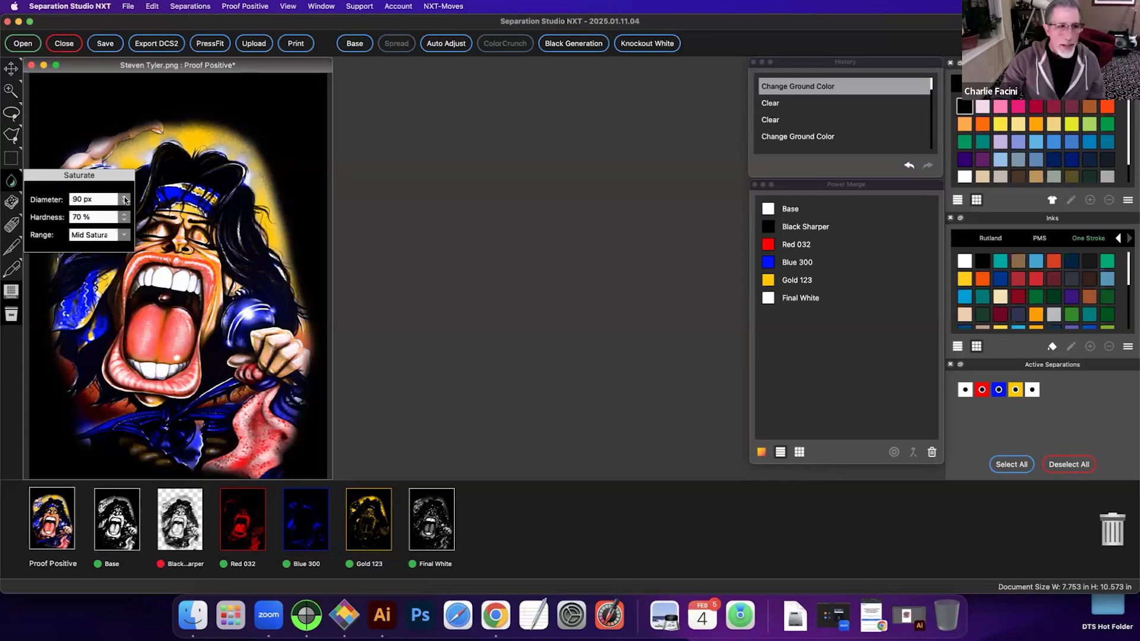
pyautogui.click(13, 178)
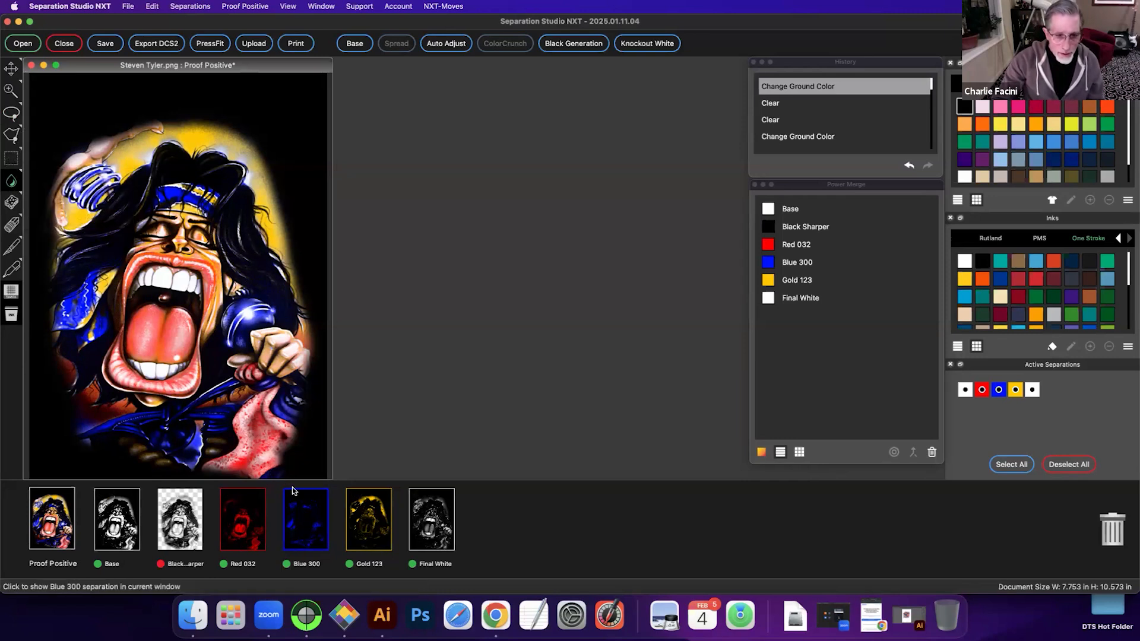
pyautogui.moveTo(224, 234)
pyautogui.mouseDown()
pyautogui.moveTo(252, 270)
pyautogui.moveTo(232, 254)
pyautogui.moveTo(257, 262)
pyautogui.mouseUp()
pyautogui.moveTo(142, 189)
pyautogui.mouseDown()
pyautogui.moveTo(117, 233)
pyautogui.moveTo(74, 237)
pyautogui.moveTo(109, 243)
pyautogui.moveTo(66, 272)
pyautogui.mouseUp()
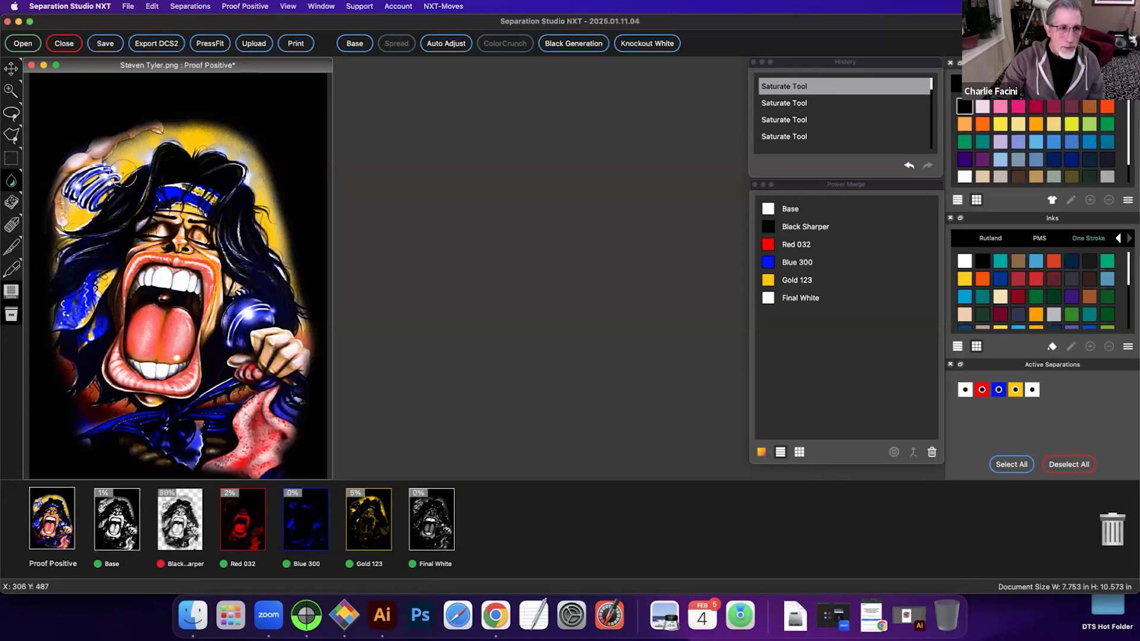
pyautogui.moveTo(228, 175)
pyautogui.mouseDown()
pyautogui.moveTo(196, 169)
pyautogui.moveTo(209, 174)
pyautogui.moveTo(211, 162)
pyautogui.moveTo(197, 180)
pyautogui.mouseUp()
pyautogui.moveTo(145, 149); pyautogui.dragTo(283, 289)
pyautogui.moveTo(208, 403)
pyautogui.mouseDown()
pyautogui.moveTo(141, 442)
pyautogui.moveTo(175, 437)
pyautogui.moveTo(187, 427)
pyautogui.moveTo(124, 421)
pyautogui.mouseUp()
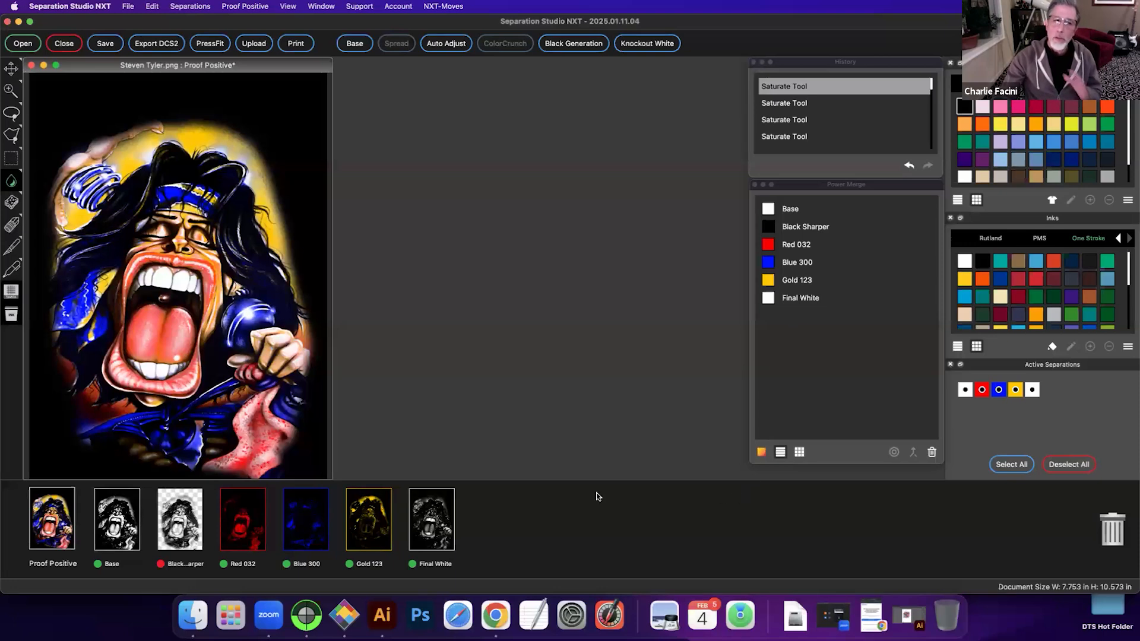
# Step: Compare the proof with and without the Final White separation, leaving Final White enabled
pyautogui.click(642, 42)
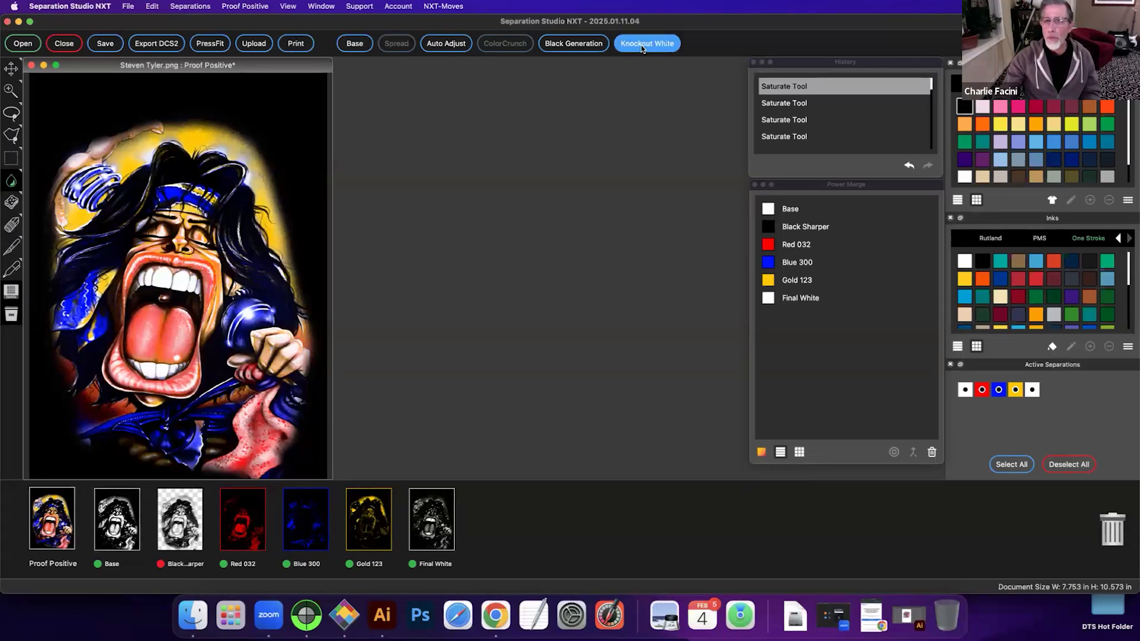
pyautogui.click(412, 565)
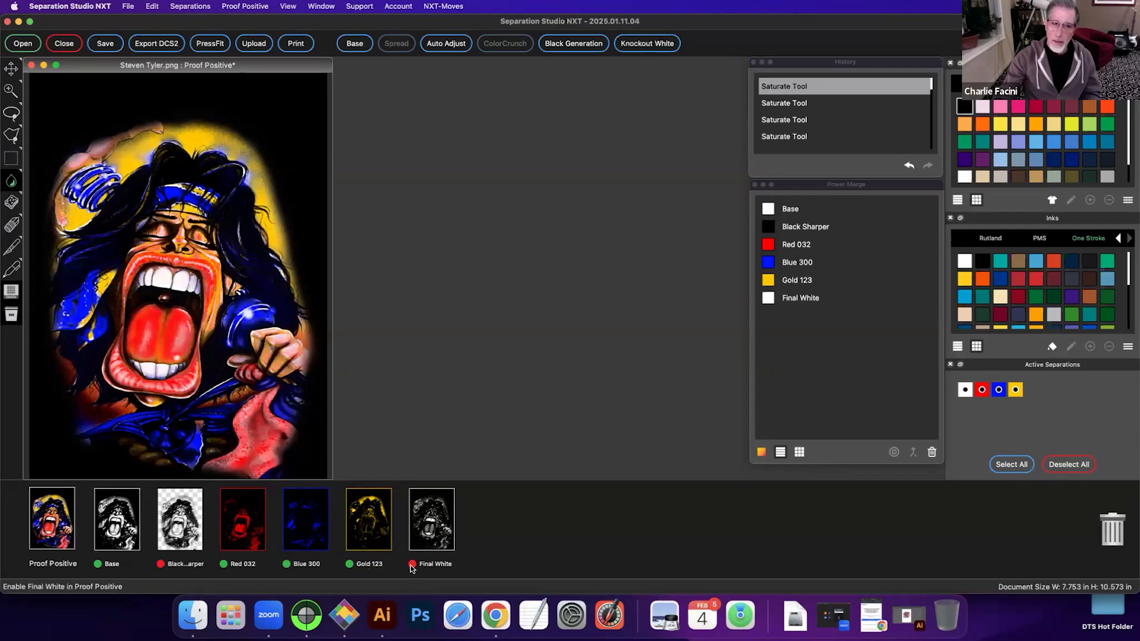
pyautogui.click(411, 565)
pyautogui.click(411, 565)
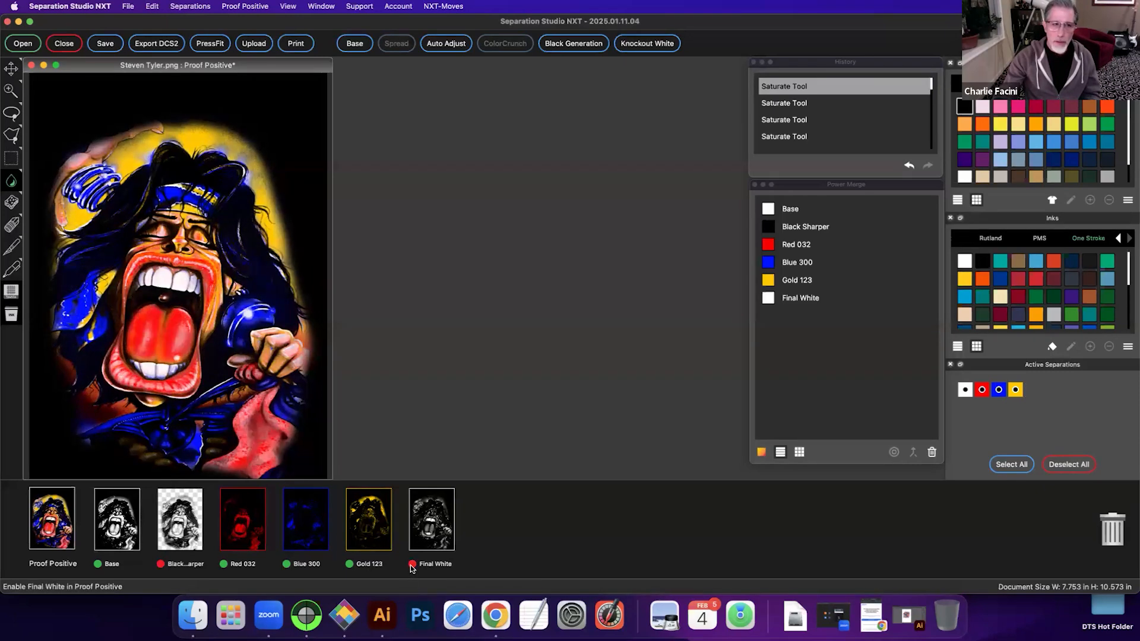
pyautogui.click(412, 565)
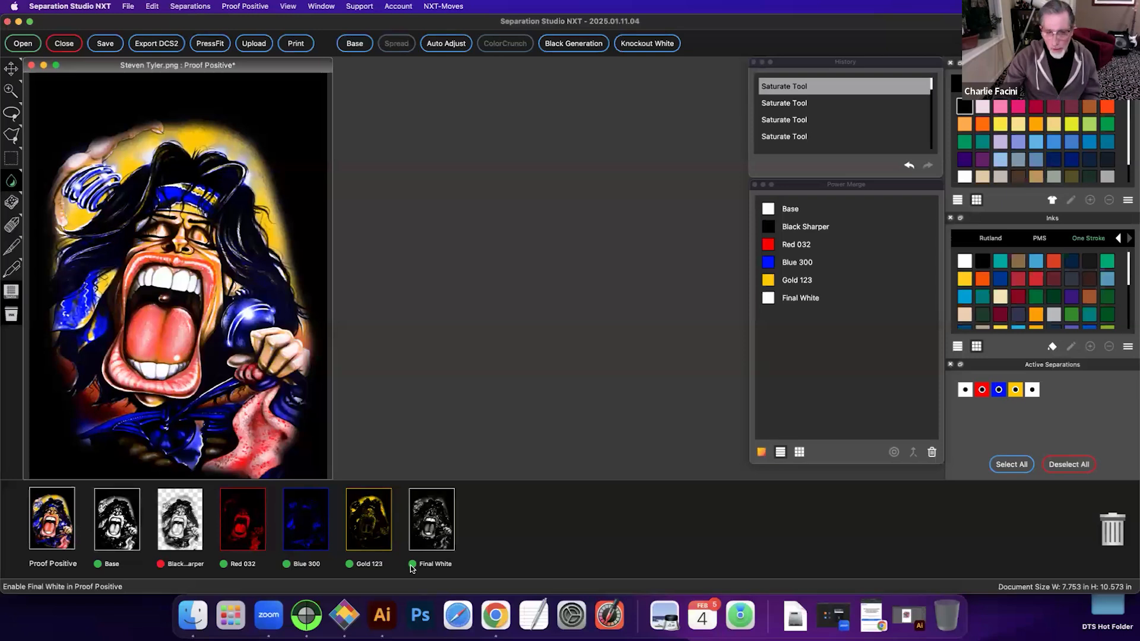
# Step: Close Steven Tyler.png without saving, and reopen it from the Raster folder
pyautogui.click(31, 65)
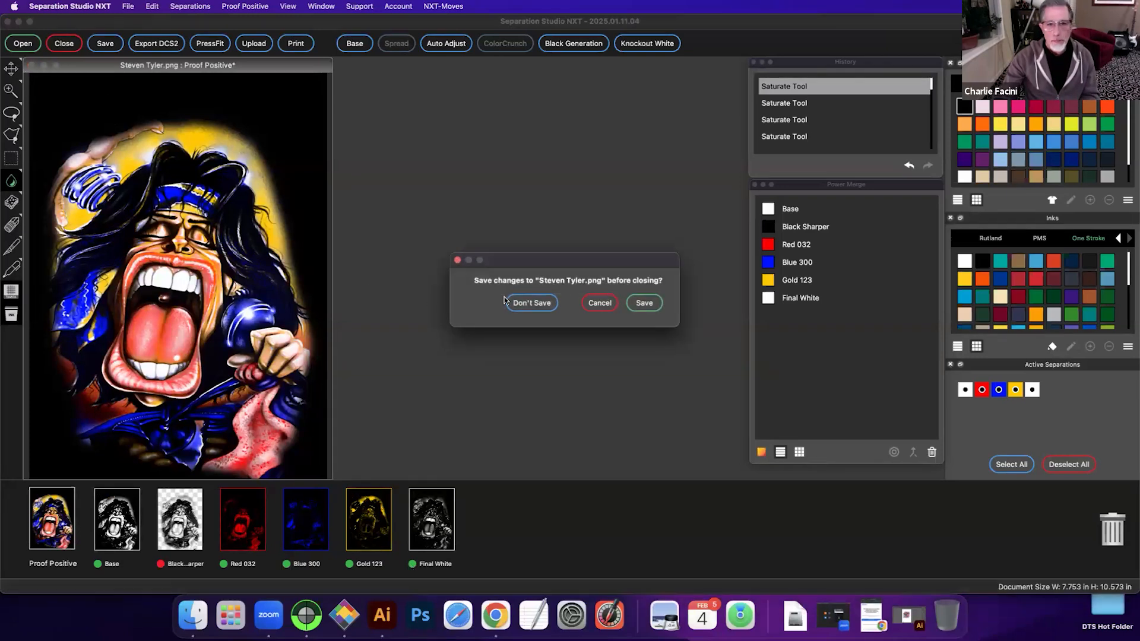
pyautogui.click(540, 307)
pyautogui.click(22, 44)
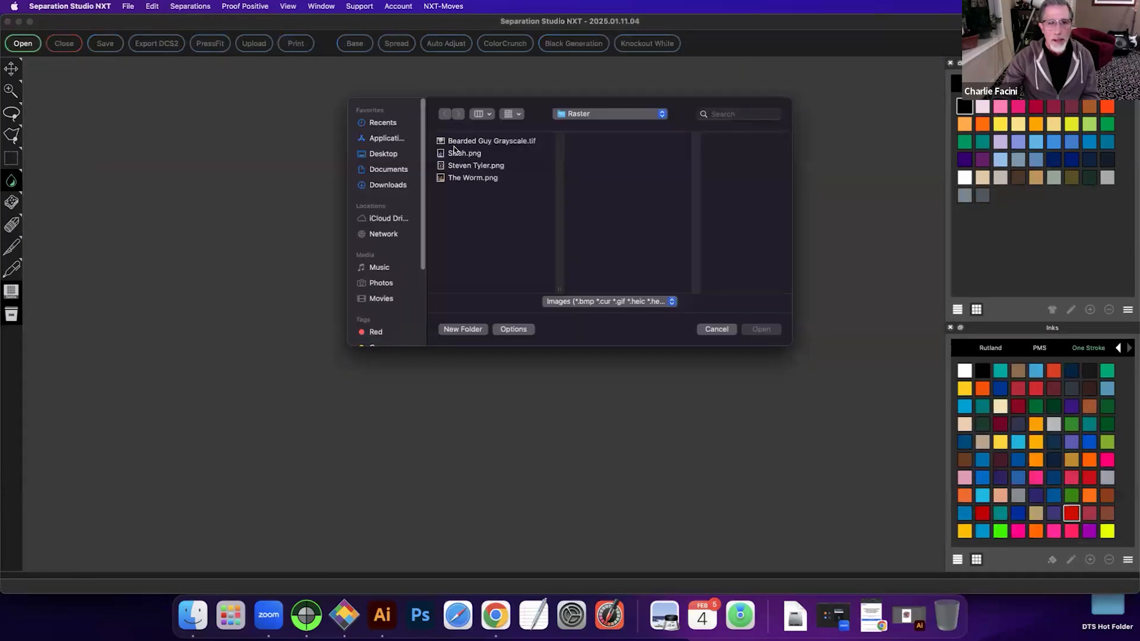
pyautogui.click(461, 166)
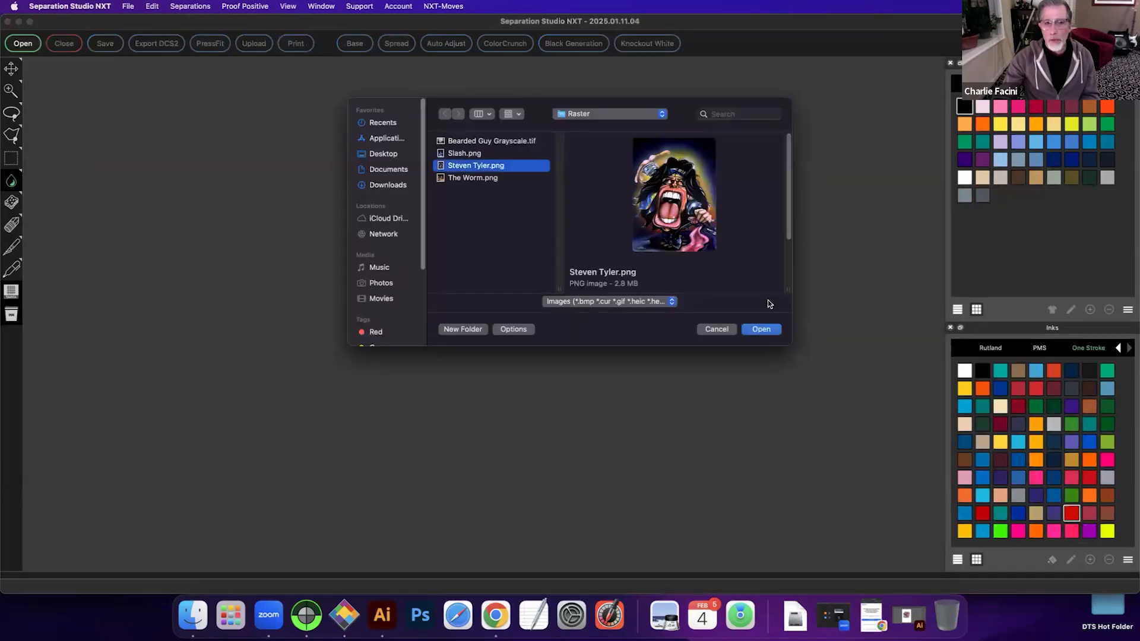
pyautogui.click(761, 329)
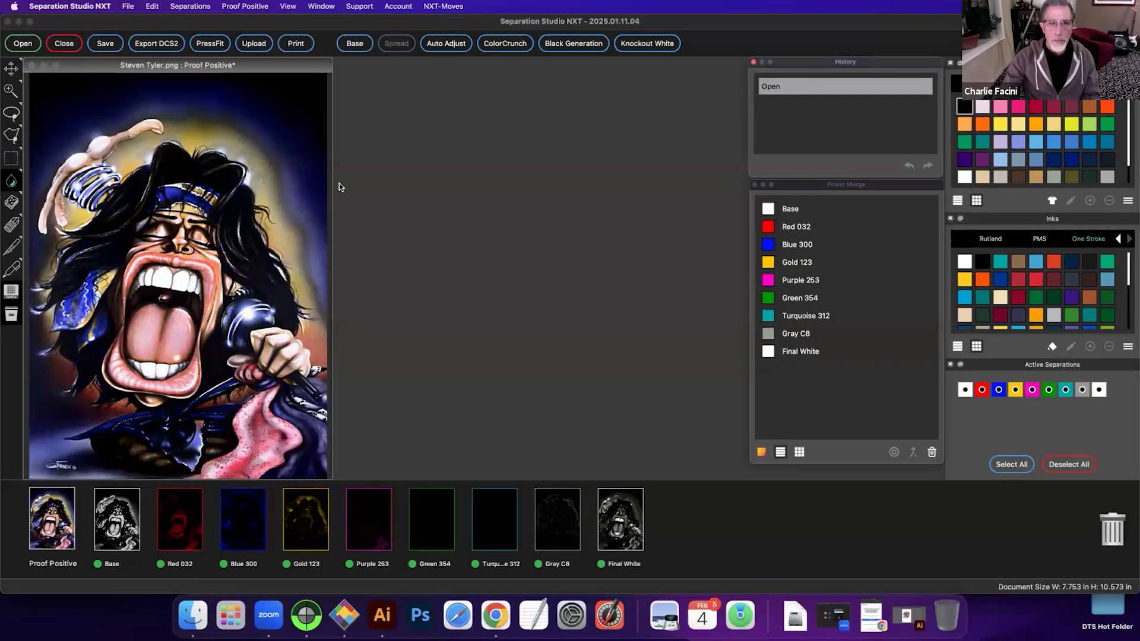
# Step: Apply Auto Adjust to the separations, and delete the Green 354 and Turquoise 312 separations
pyautogui.click(447, 42)
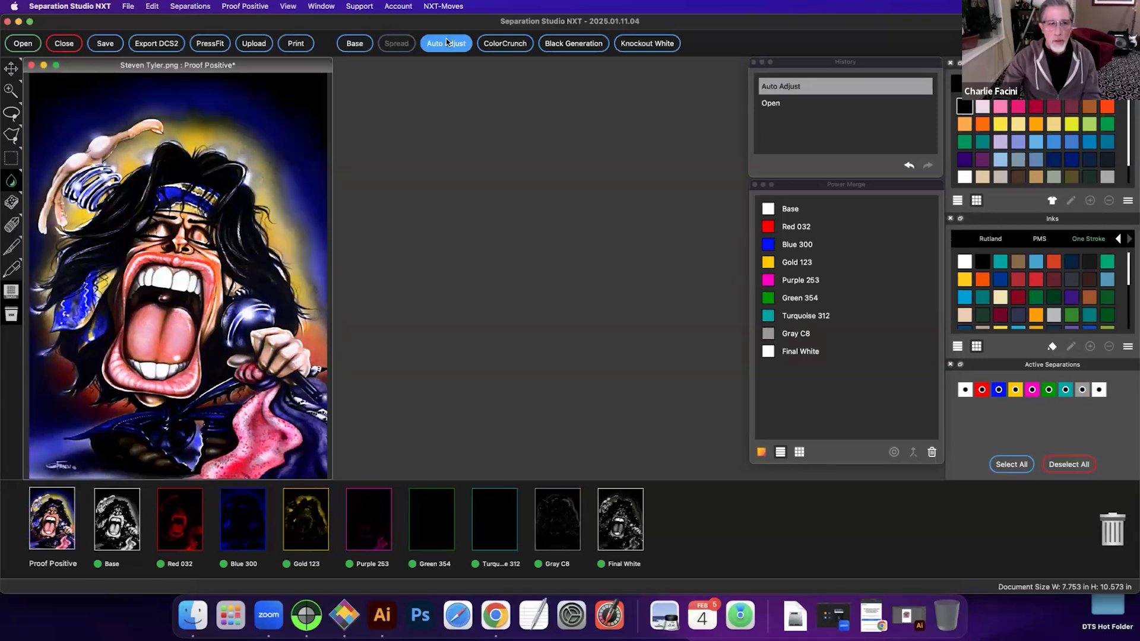
pyautogui.moveTo(619, 474); pyautogui.dragTo(1113, 529)
pyautogui.moveTo(440, 516); pyautogui.dragTo(1113, 529)
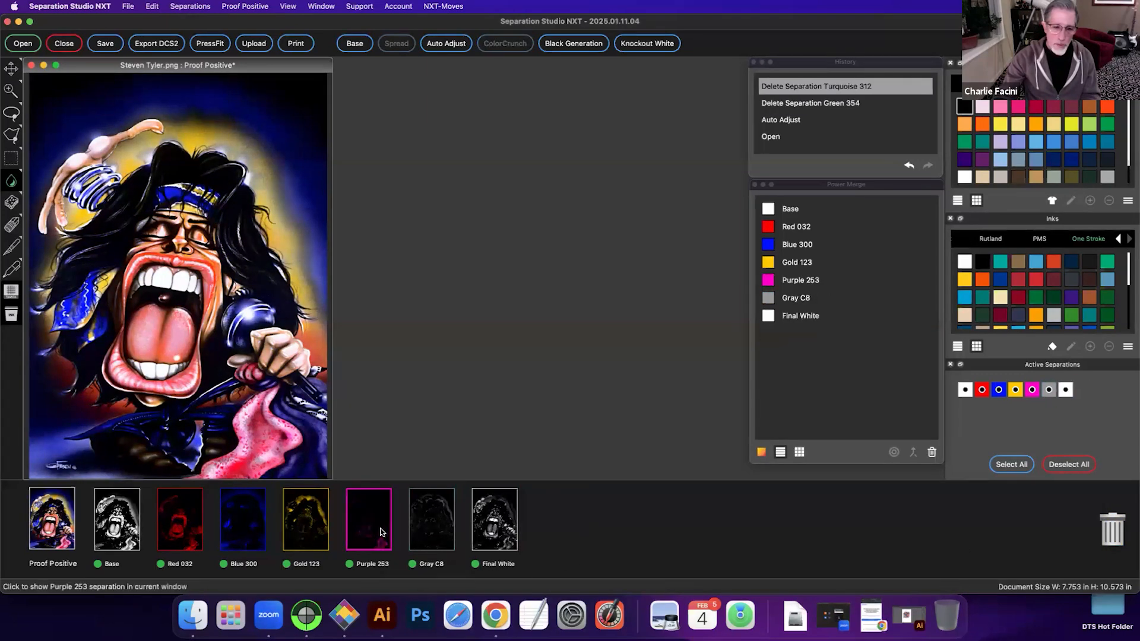
# Step: Set the High Saturation of Purple 253 to about 35, and merge that separation into Red 032
pyautogui.rightClick(377, 530)
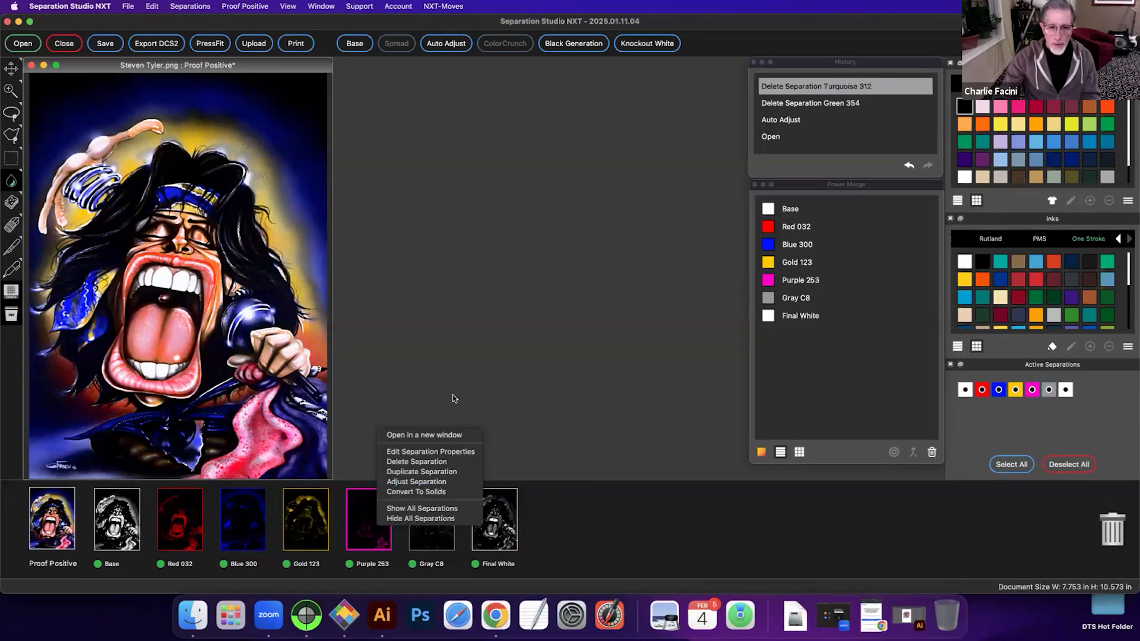
pyautogui.click(410, 478)
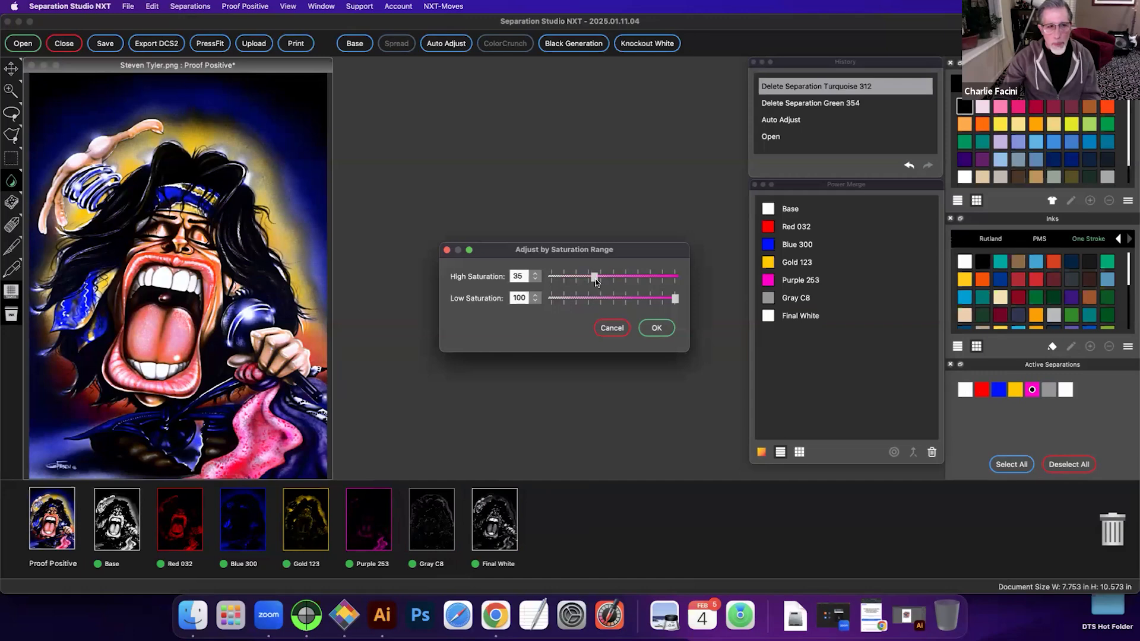
pyautogui.click(654, 330)
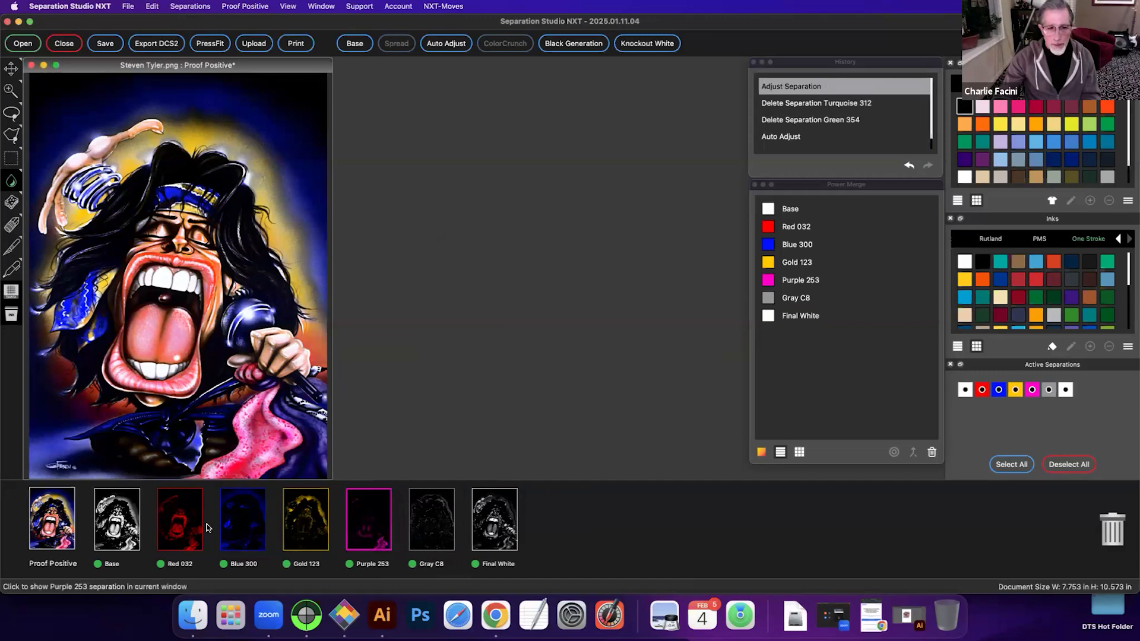
pyautogui.rightClick(189, 529)
pyautogui.click(212, 533)
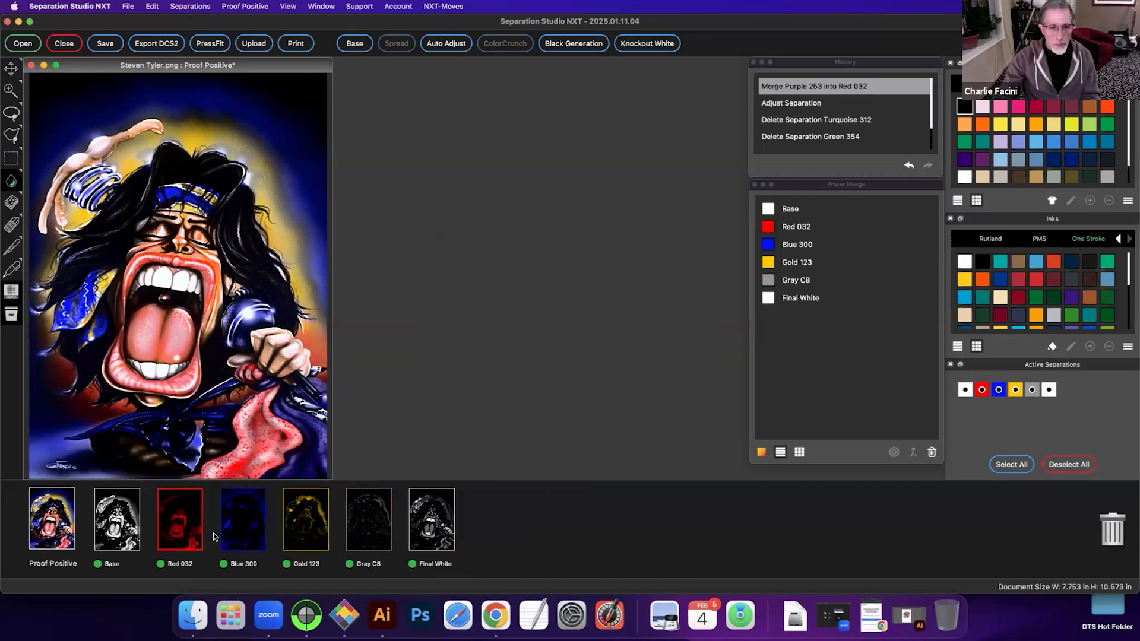
# Step: Set the High Saturation of the Base separation to 7
pyautogui.rightClick(115, 511)
pyautogui.click(142, 461)
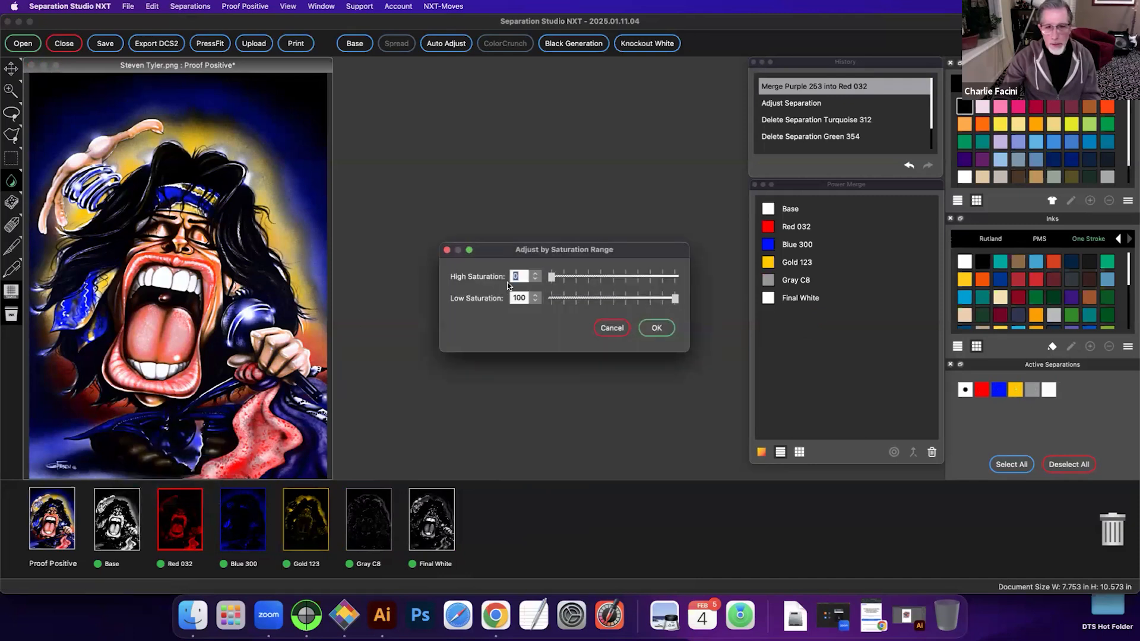
pyautogui.write('7')
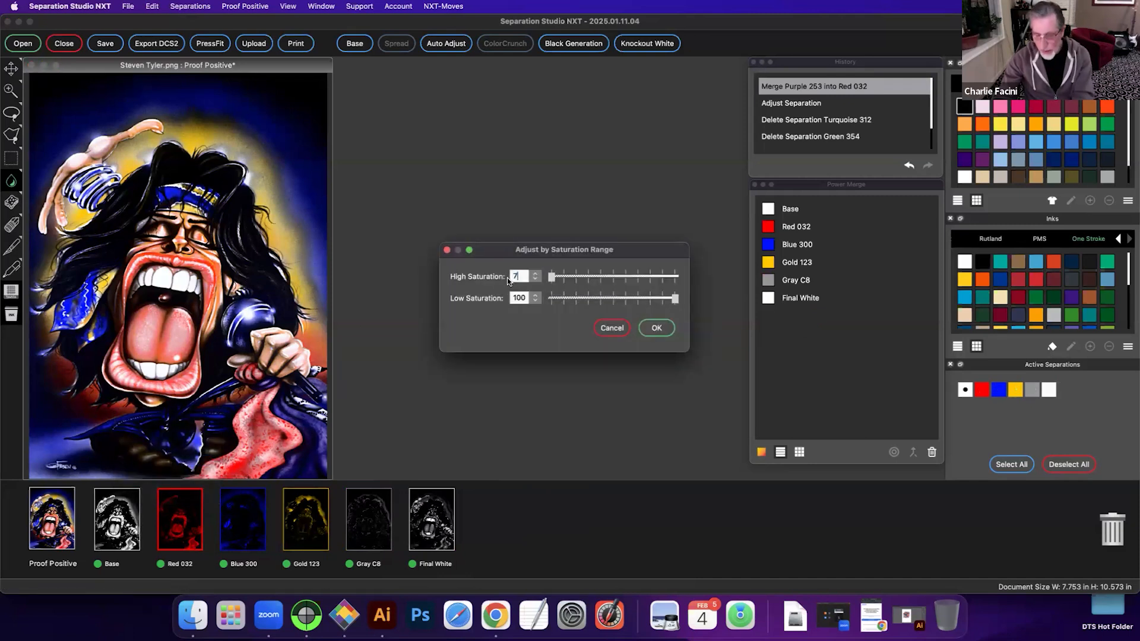
pyautogui.press('Return')
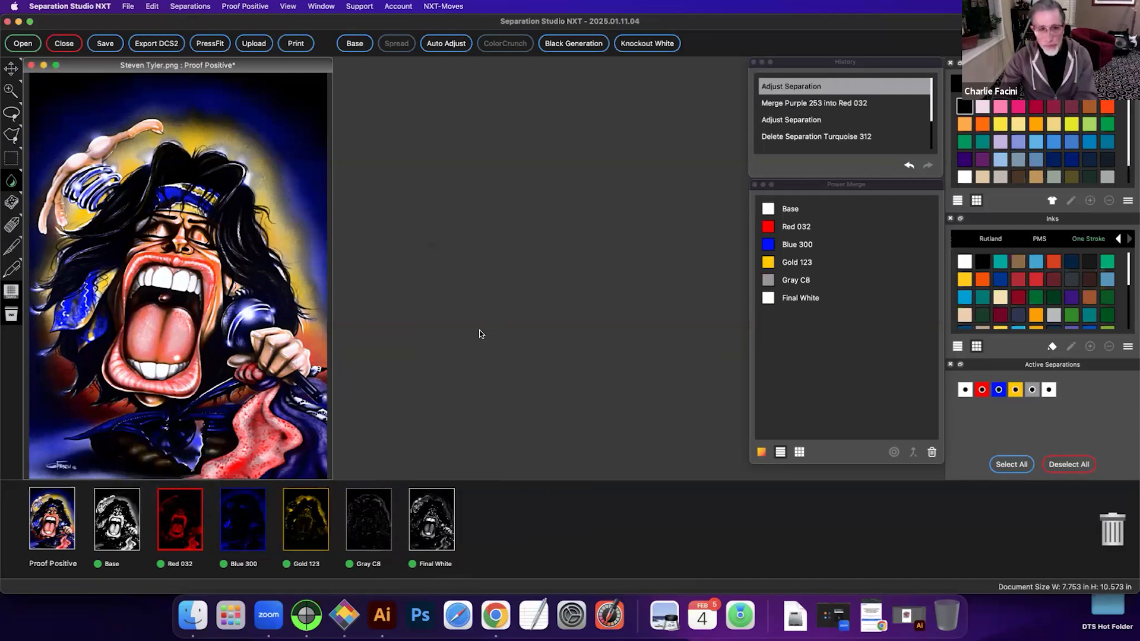
# Step: Raise the High Saturation of the Gray C8 separation, and apply Merge Gray
pyautogui.rightClick(374, 525)
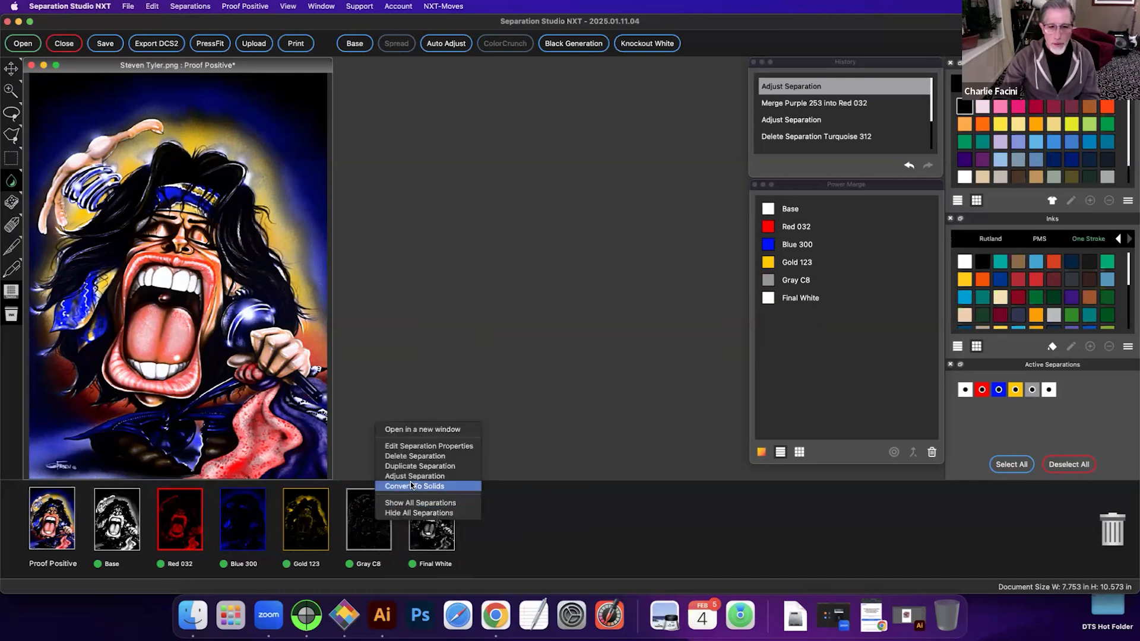
pyautogui.click(416, 473)
pyautogui.moveTo(546, 277); pyautogui.dragTo(578, 277)
pyautogui.click(656, 328)
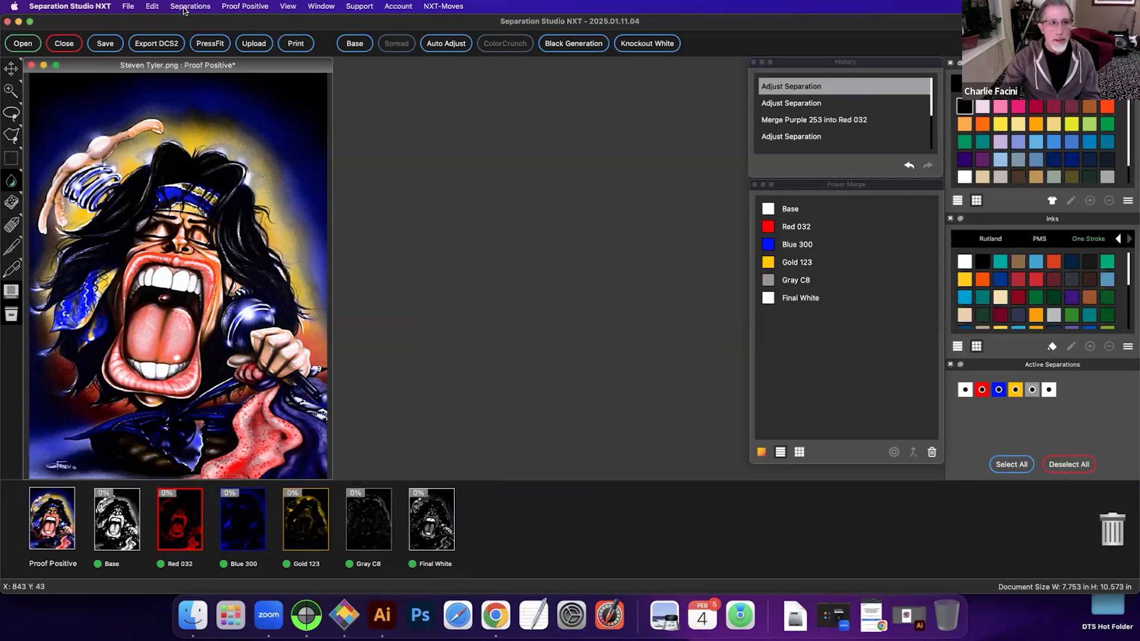
pyautogui.click(178, 6)
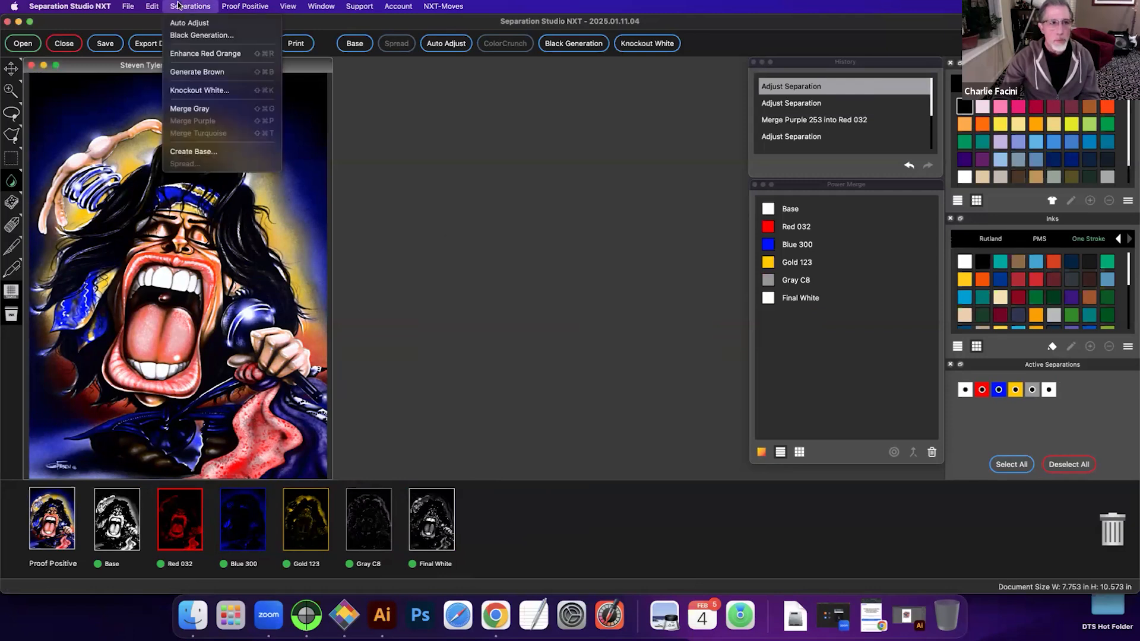
pyautogui.click(185, 109)
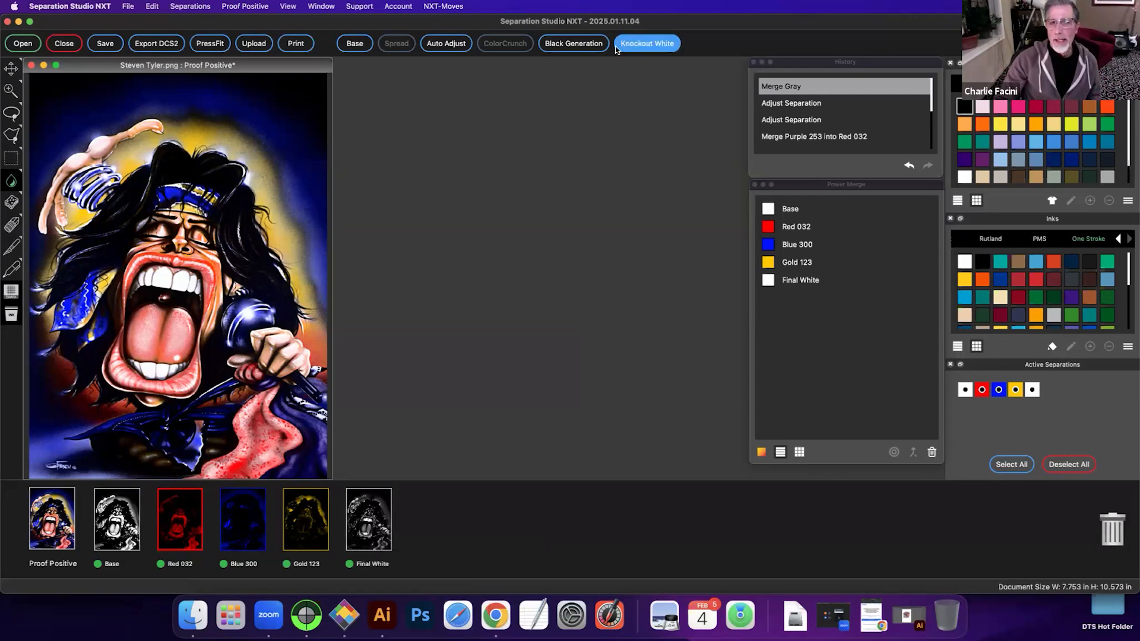
# Step: Compare the proof with Final White off and on, and apply Knockout White with Low Saturation at about 91
pyautogui.click(351, 564)
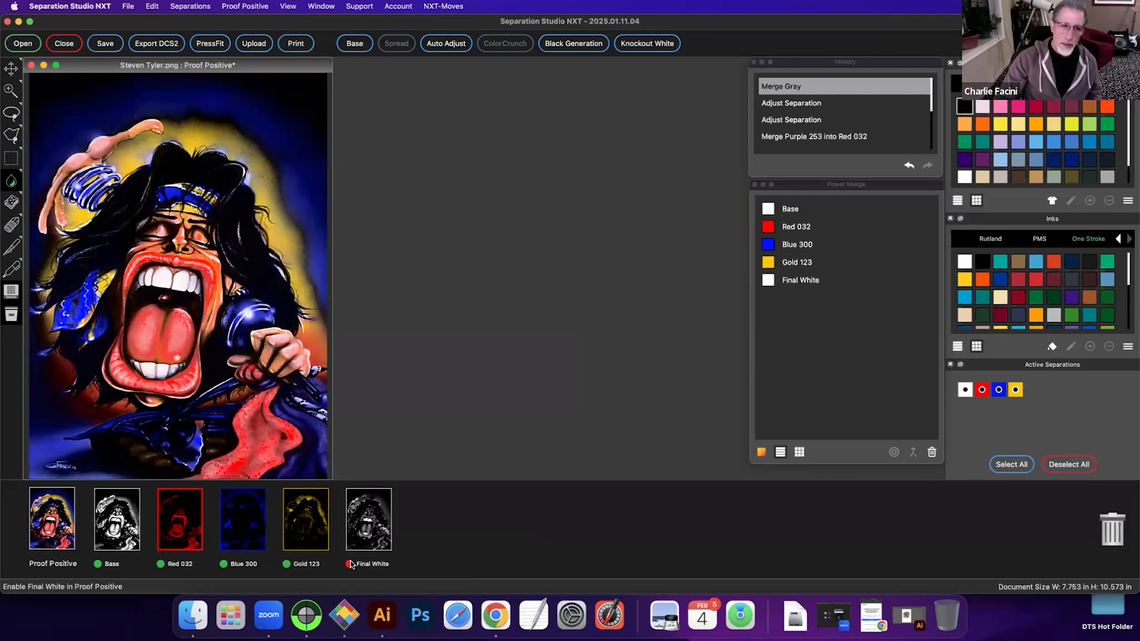
pyautogui.click(350, 564)
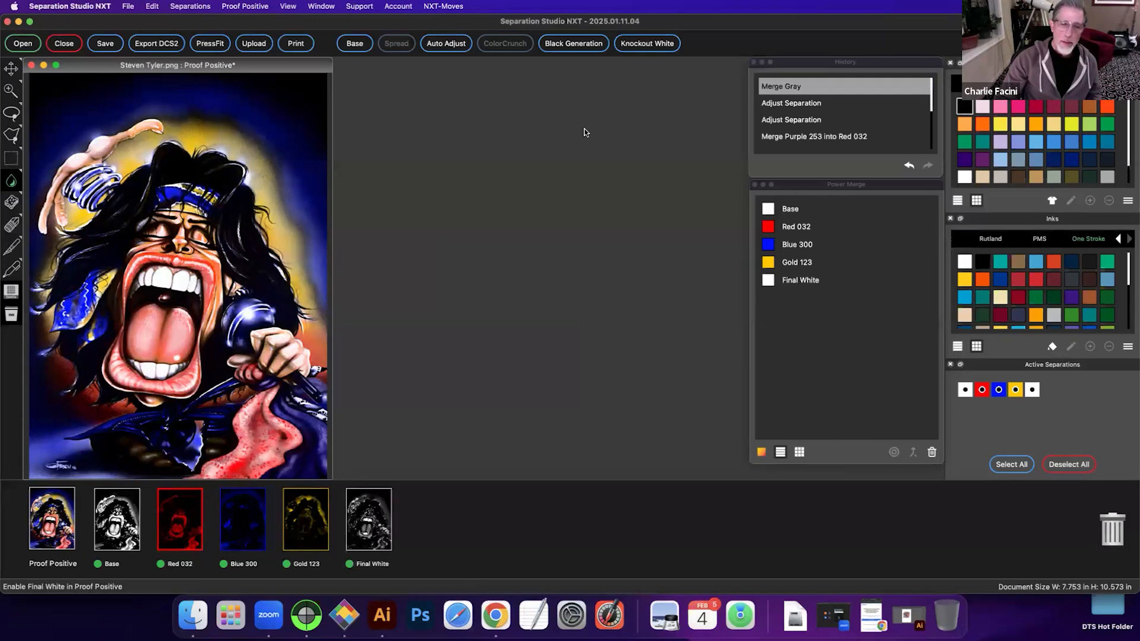
pyautogui.click(633, 41)
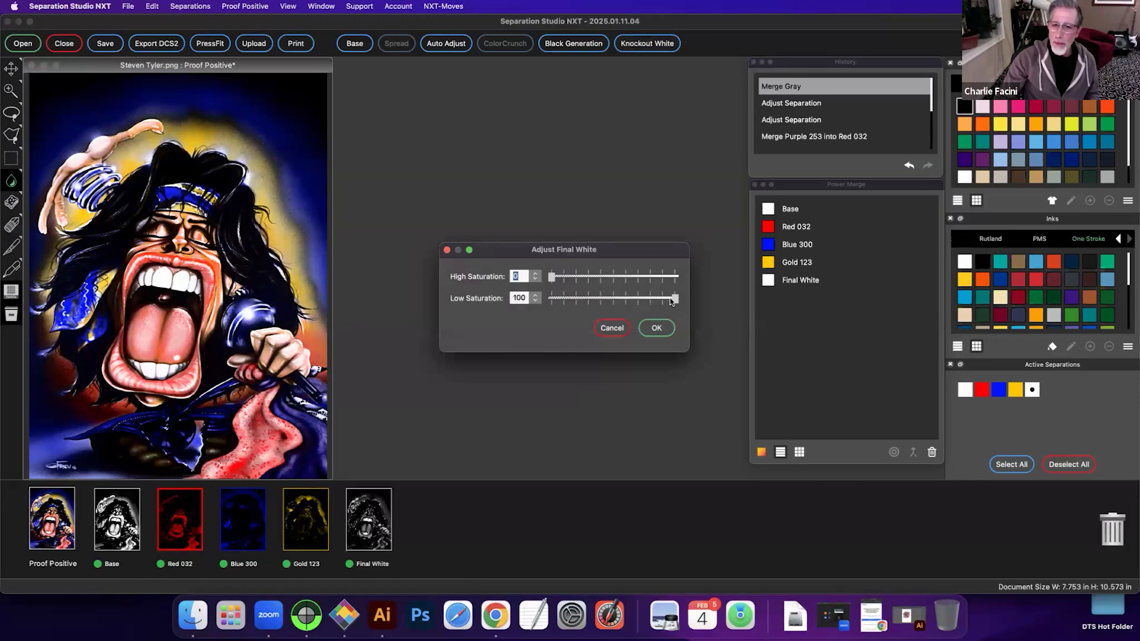
pyautogui.moveTo(672, 299); pyautogui.dragTo(661, 301)
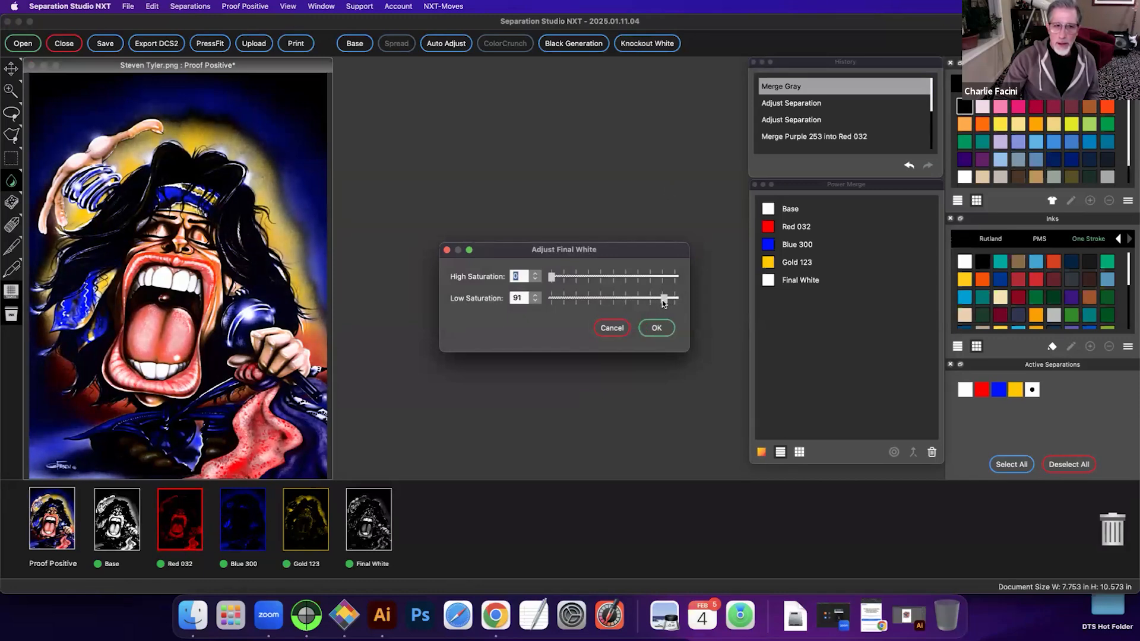
pyautogui.moveTo(664, 301)
pyautogui.mouseDown()
pyautogui.moveTo(687, 303)
pyautogui.moveTo(666, 301)
pyautogui.mouseUp()
pyautogui.click(659, 324)
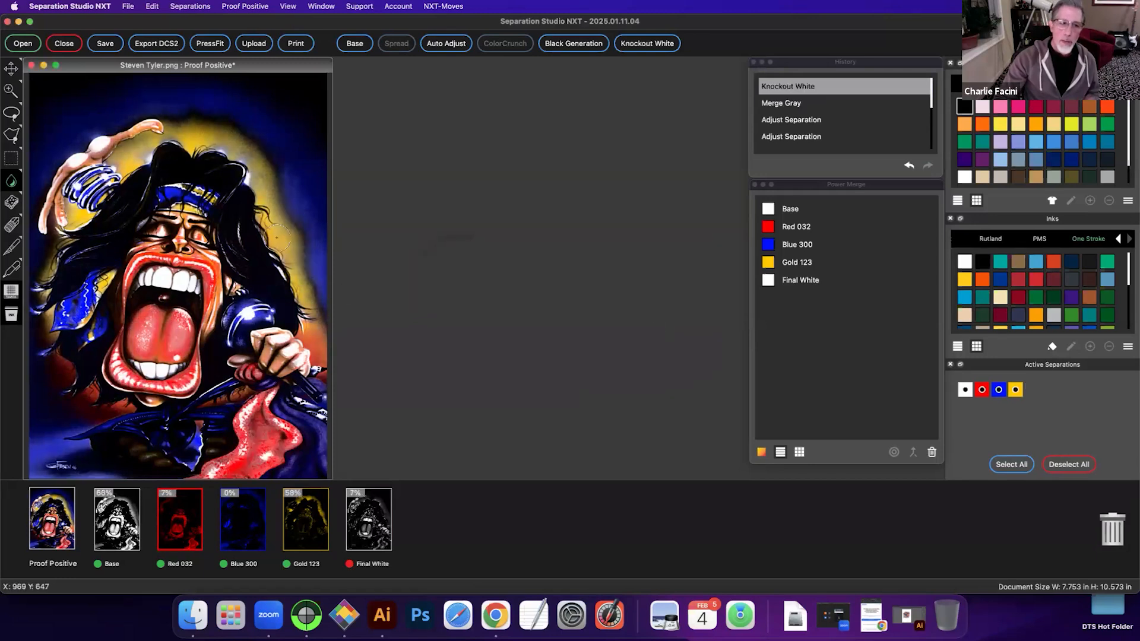
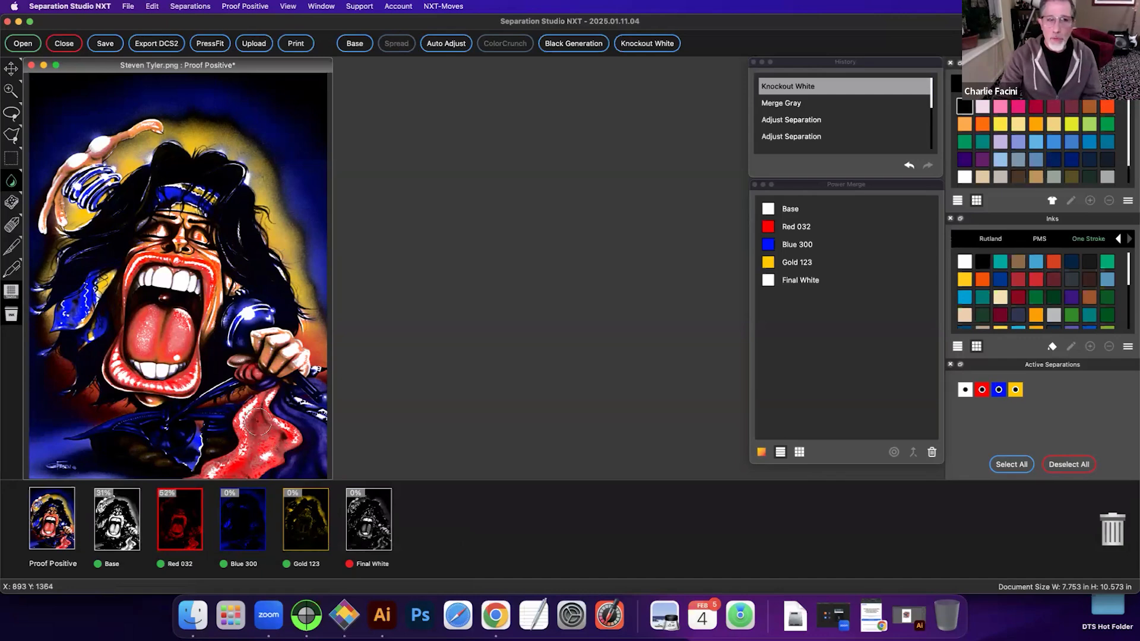
# Step: Inspect the proof's face and tongue up close, and re-enable Final White in the proof to compare the whole image
pyautogui.press('super+plus')
pyautogui.press('super+plus')
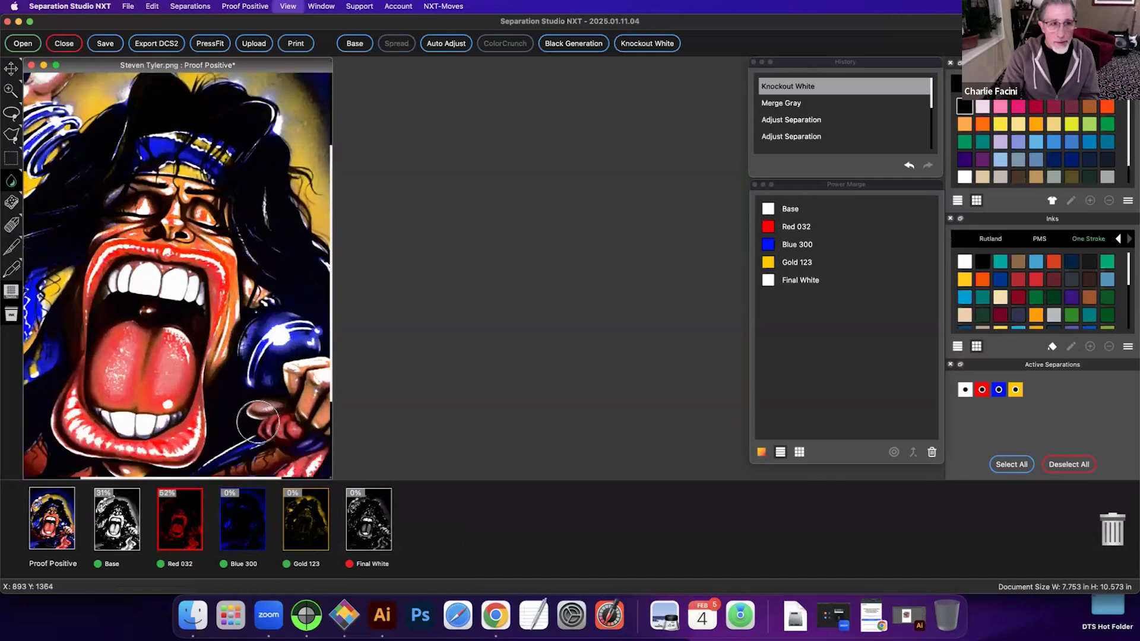
pyautogui.press('super+minus')
pyautogui.press('super+minus')
pyautogui.press('super+minus')
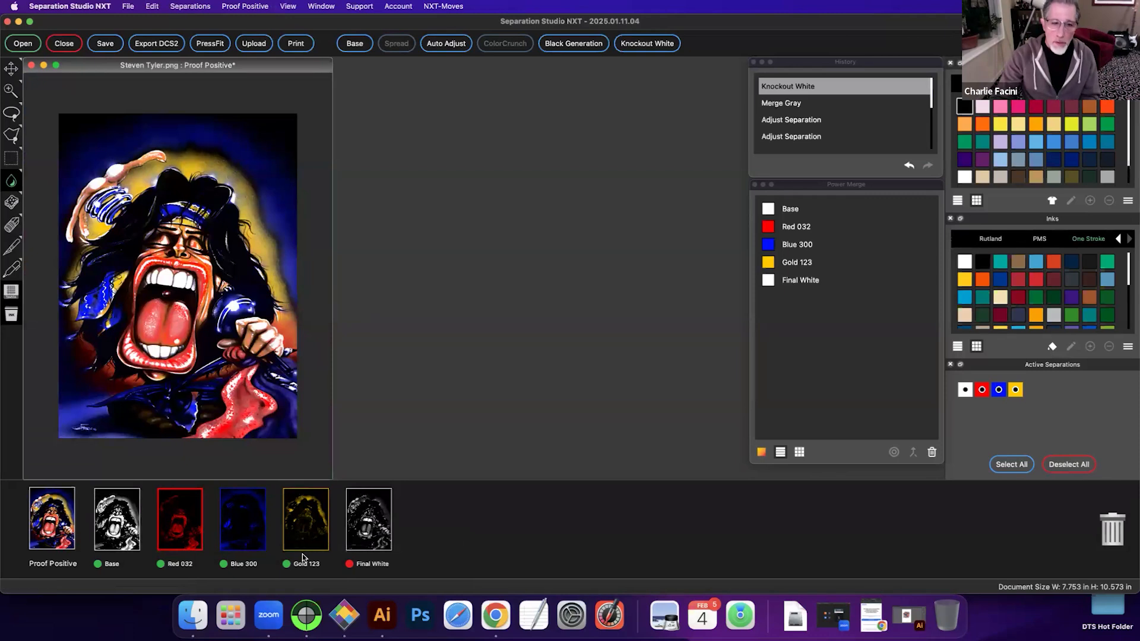
pyautogui.click(350, 564)
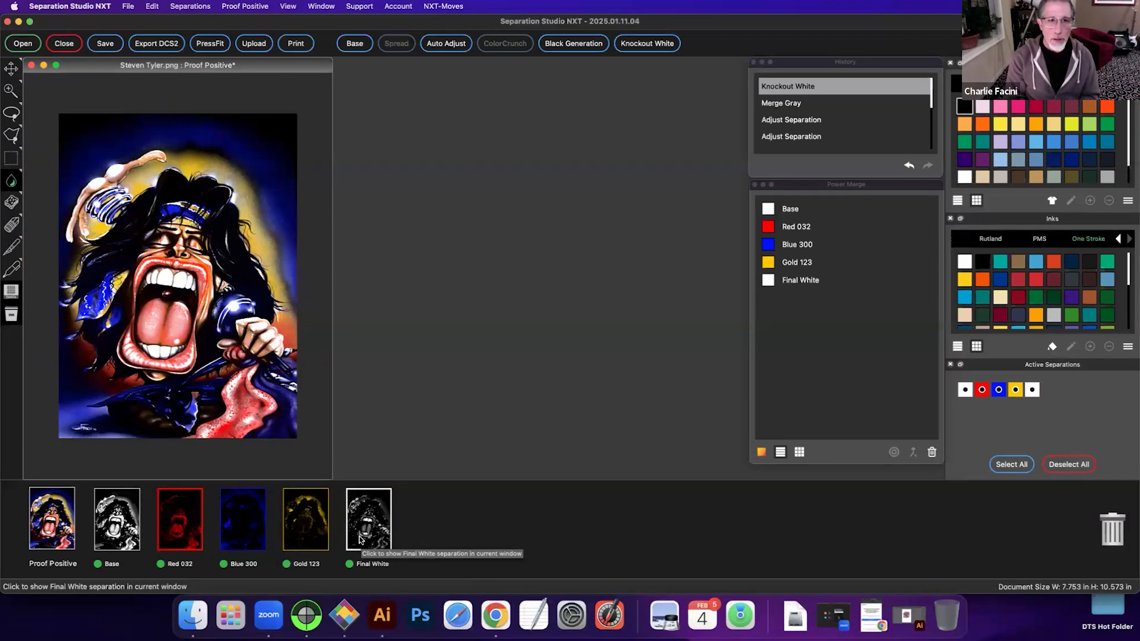
# Step: Display the Blue 300 separation as film with the headband enlarged for touchup
pyautogui.click(12, 268)
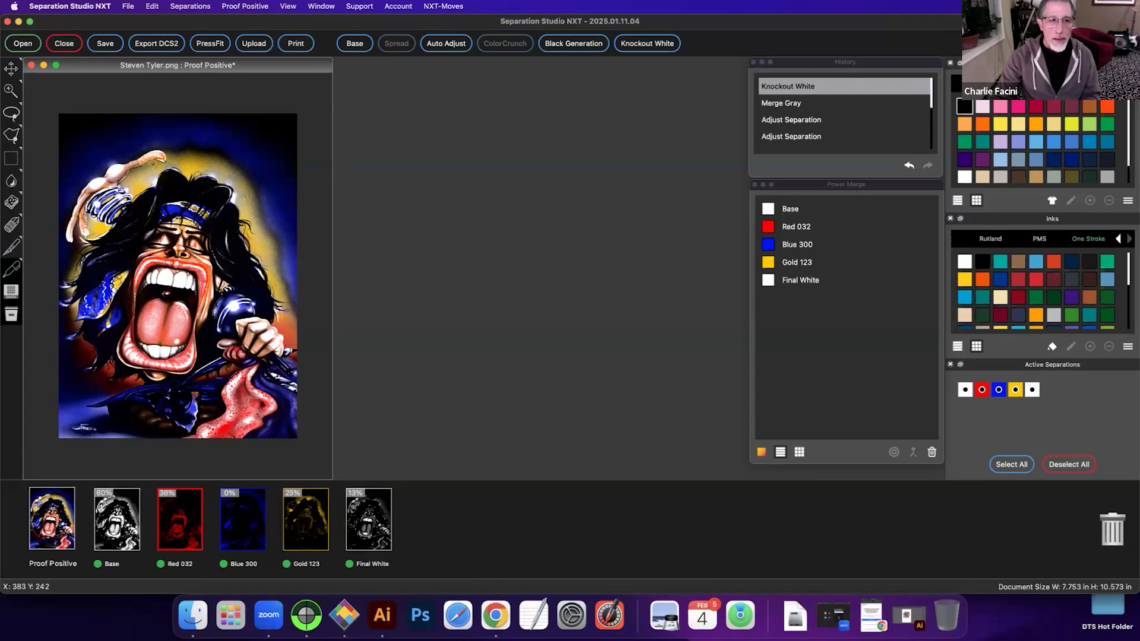
pyautogui.click(241, 518)
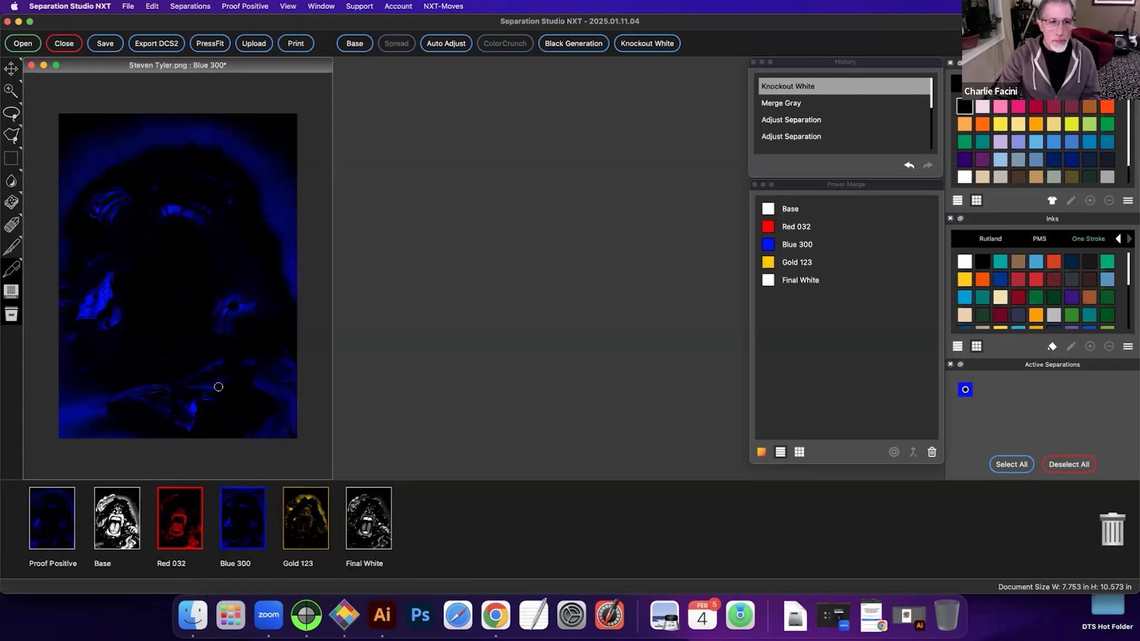
pyautogui.rightClick(257, 159)
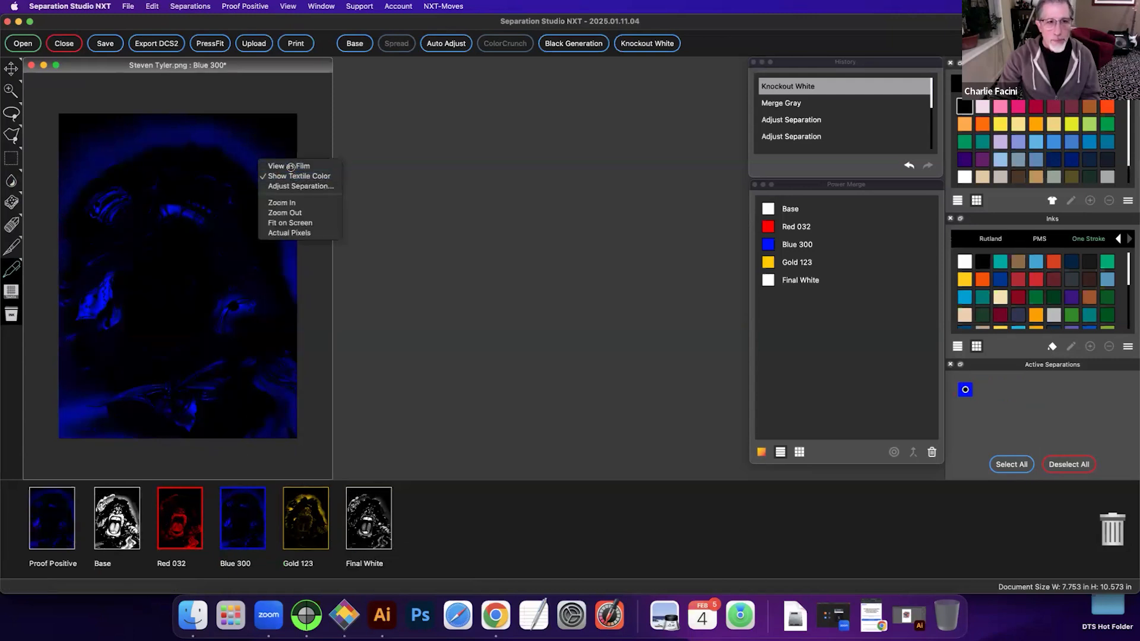
pyautogui.click(289, 166)
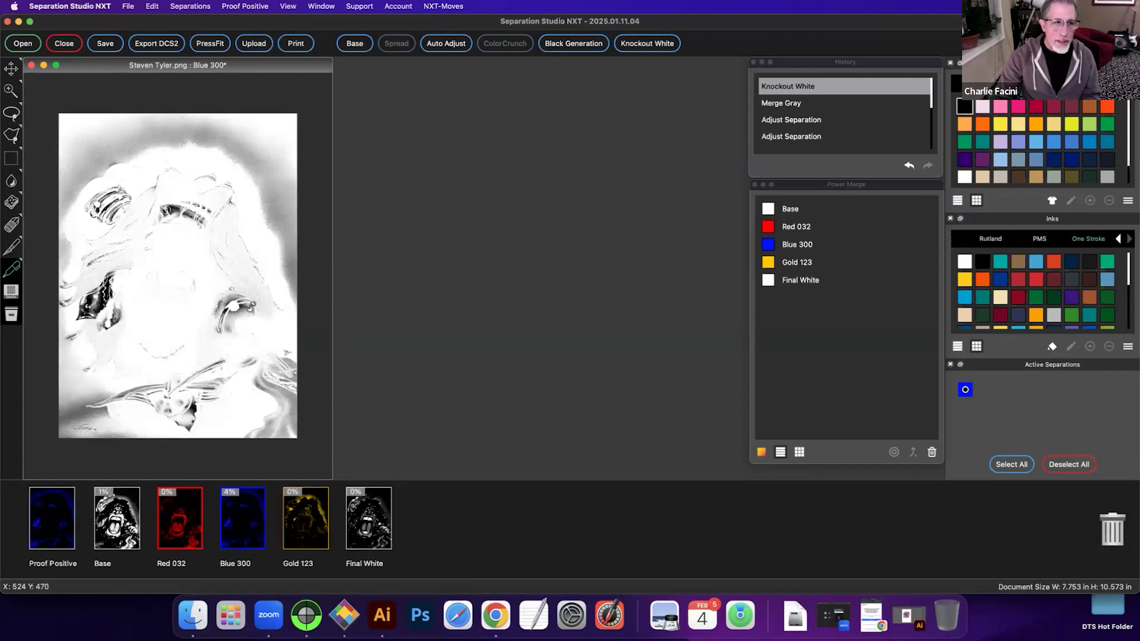
pyautogui.press('z')
pyautogui.moveTo(153, 195); pyautogui.dragTo(192, 237)
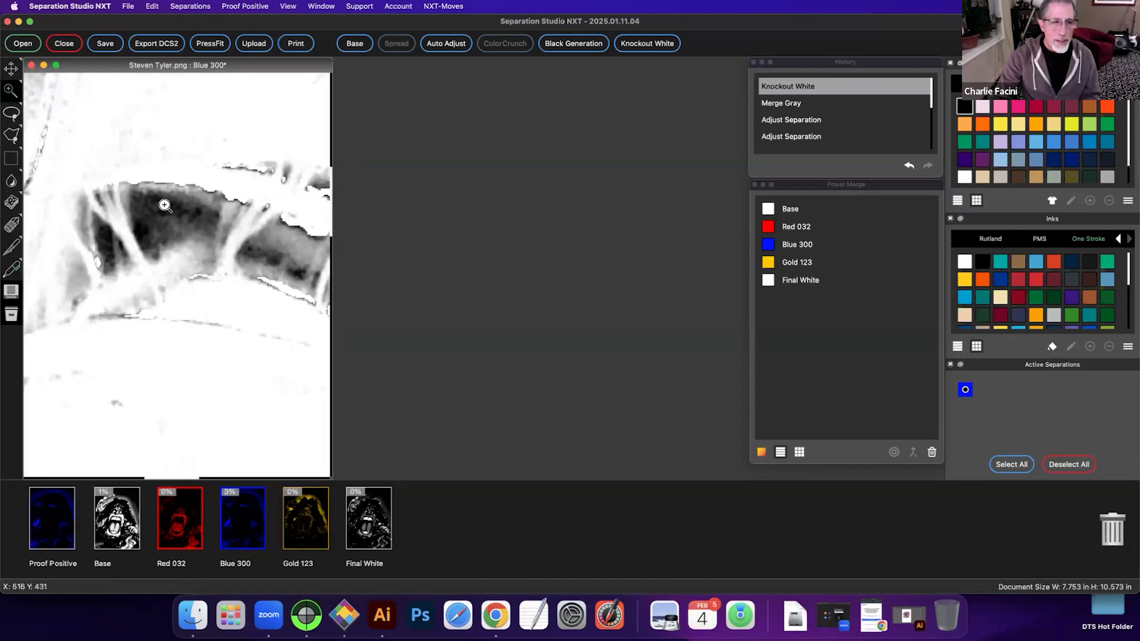
# Step: Set the Touchup tool's diameter to 15 px and try the brush size on the headband's dark area
pyautogui.click(11, 269)
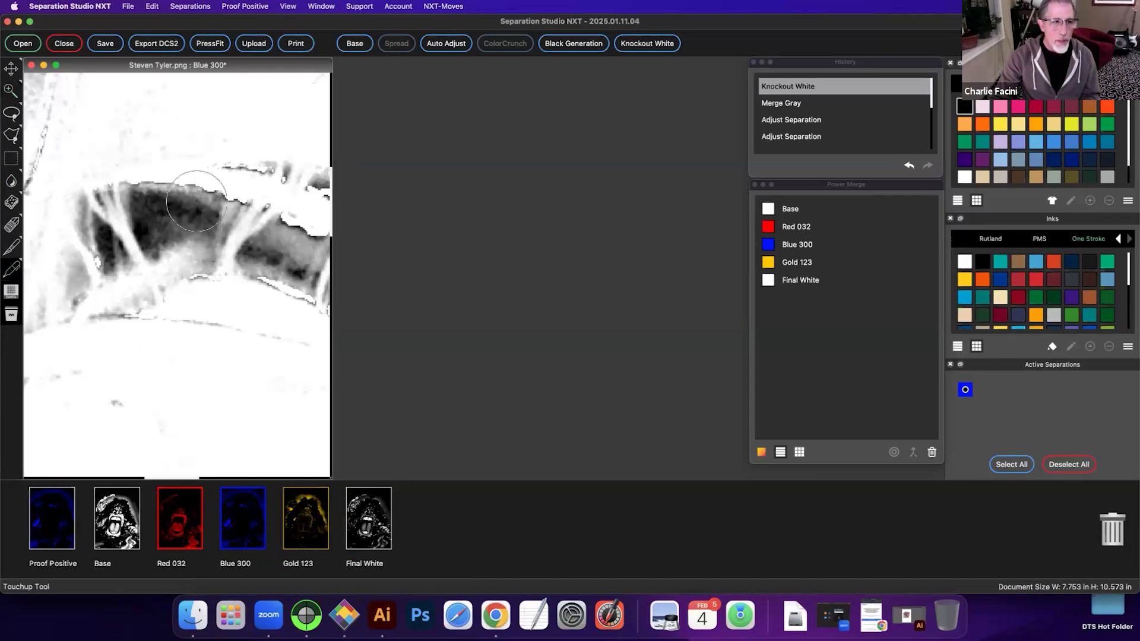
pyautogui.doubleClick(13, 269)
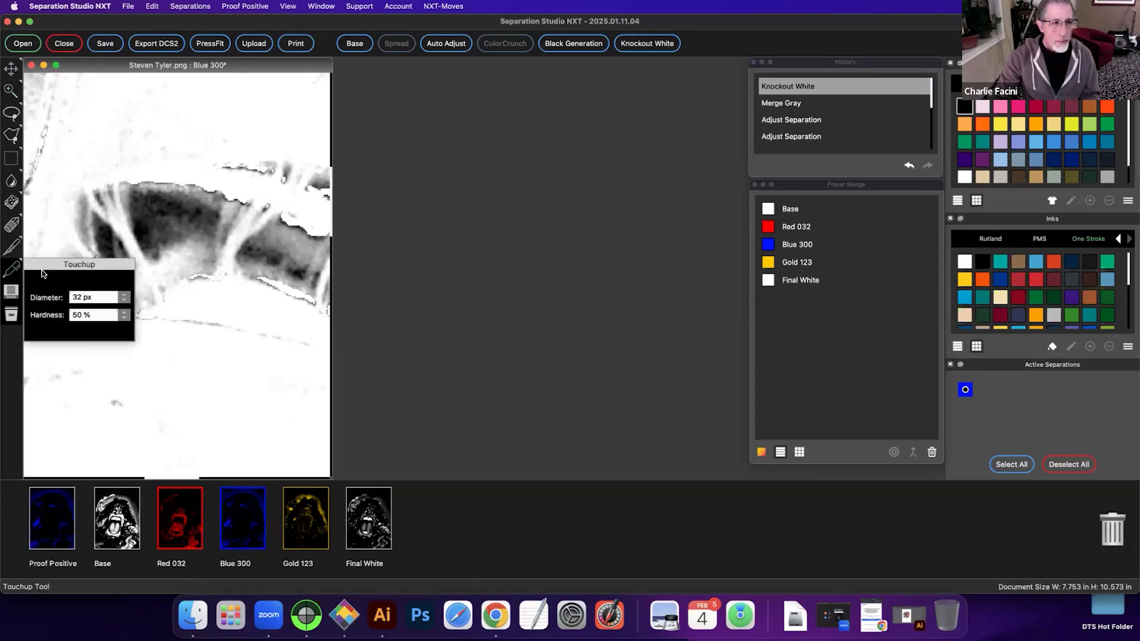
pyautogui.doubleClick(93, 299)
pyautogui.write('15')
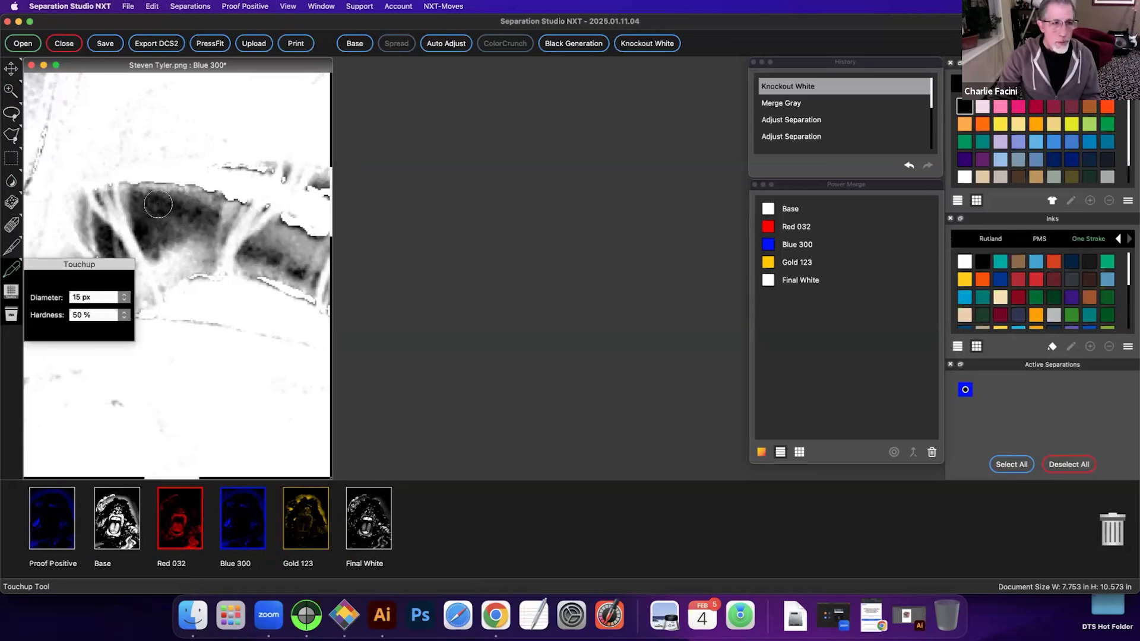
pyautogui.click(12, 272)
pyautogui.moveTo(113, 209)
pyautogui.mouseDown()
pyautogui.moveTo(112, 245)
pyautogui.moveTo(104, 236)
pyautogui.mouseUp()
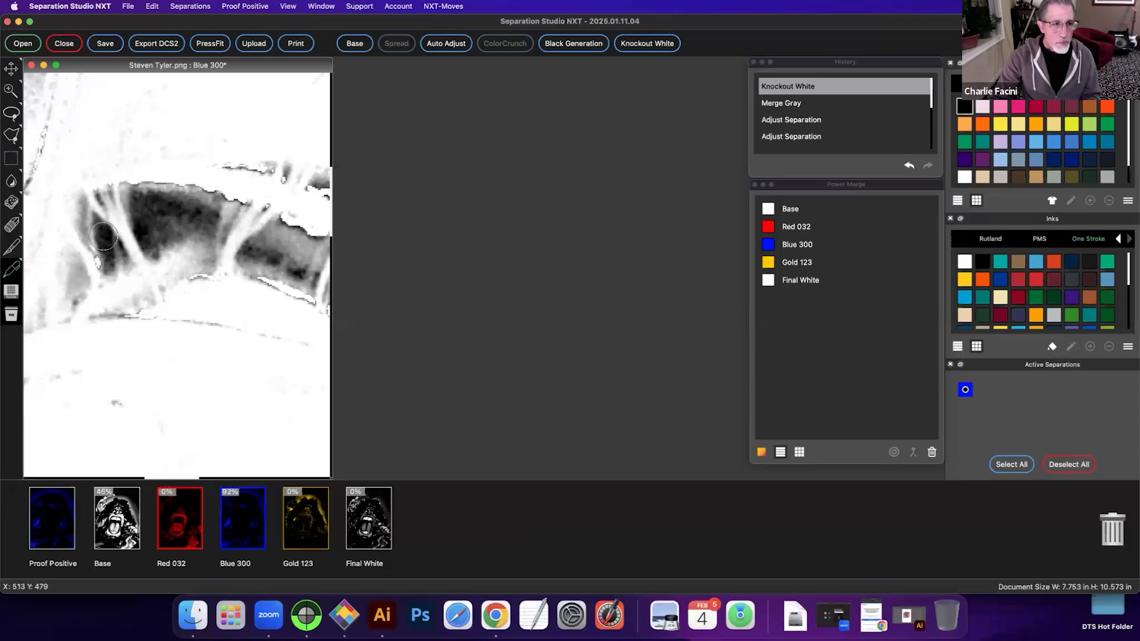
# Step: Set the Touchup tool's diameter to 5 px and brush ink into the dark strip near the headband's end in Blue 300
pyautogui.click(11, 270)
pyautogui.moveTo(89, 300); pyautogui.dragTo(23, 303)
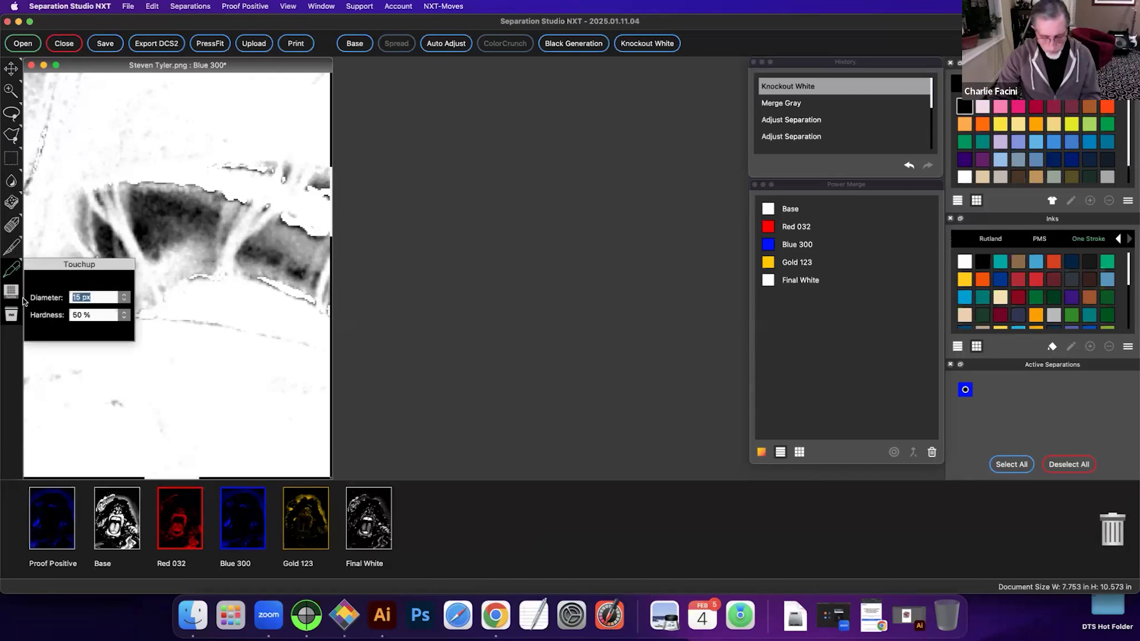
pyautogui.write('5')
pyautogui.press('Return')
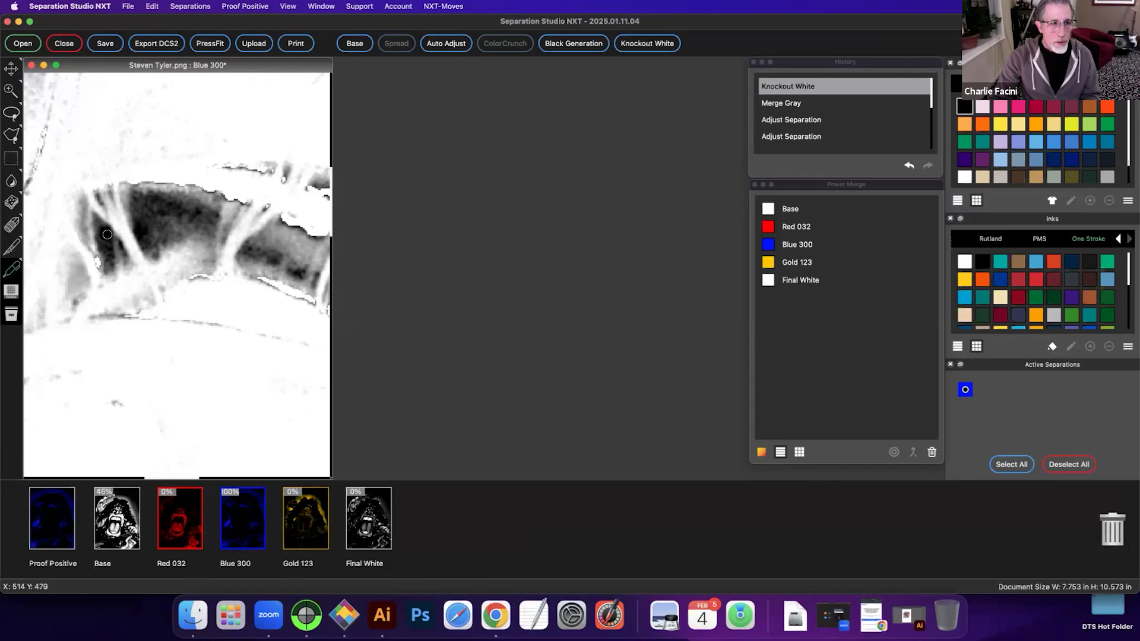
pyautogui.moveTo(104, 237); pyautogui.dragTo(107, 257)
# Step: Show Proof Positive, and undo and redo the headband touchup and Knockout White to compare their effect
pyautogui.click(56, 518)
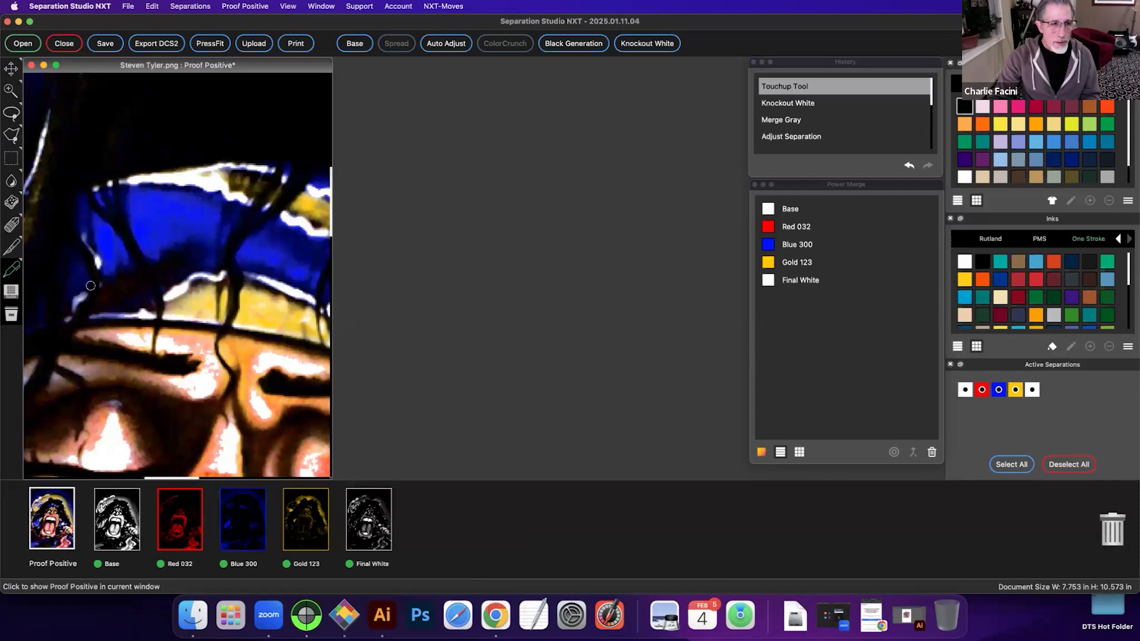
pyautogui.press('super+z')
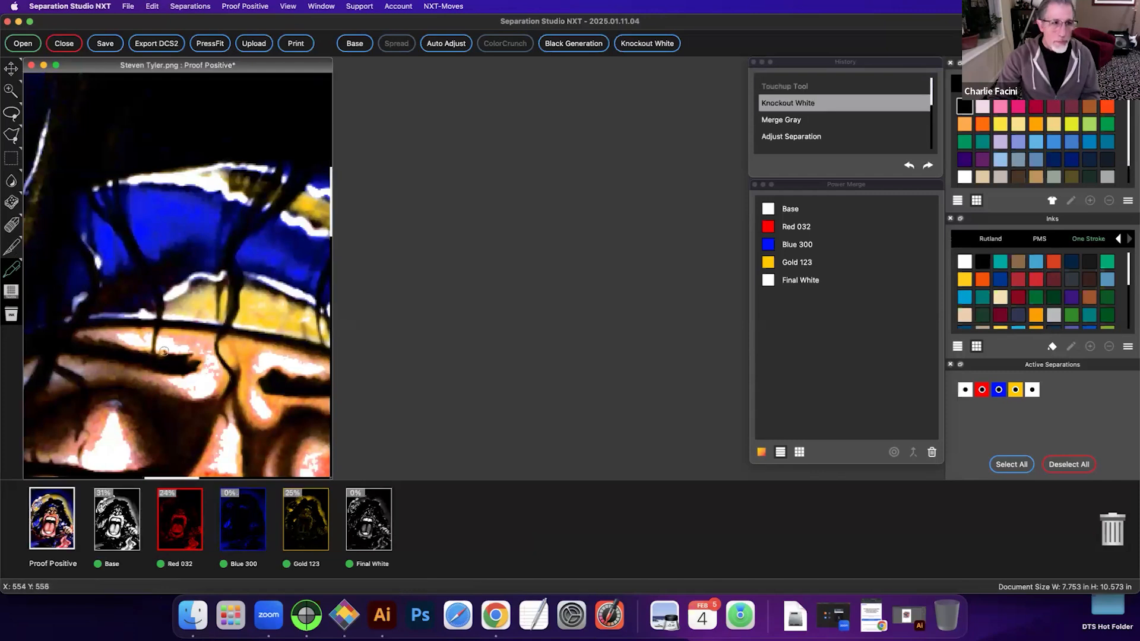
pyautogui.press('super+z')
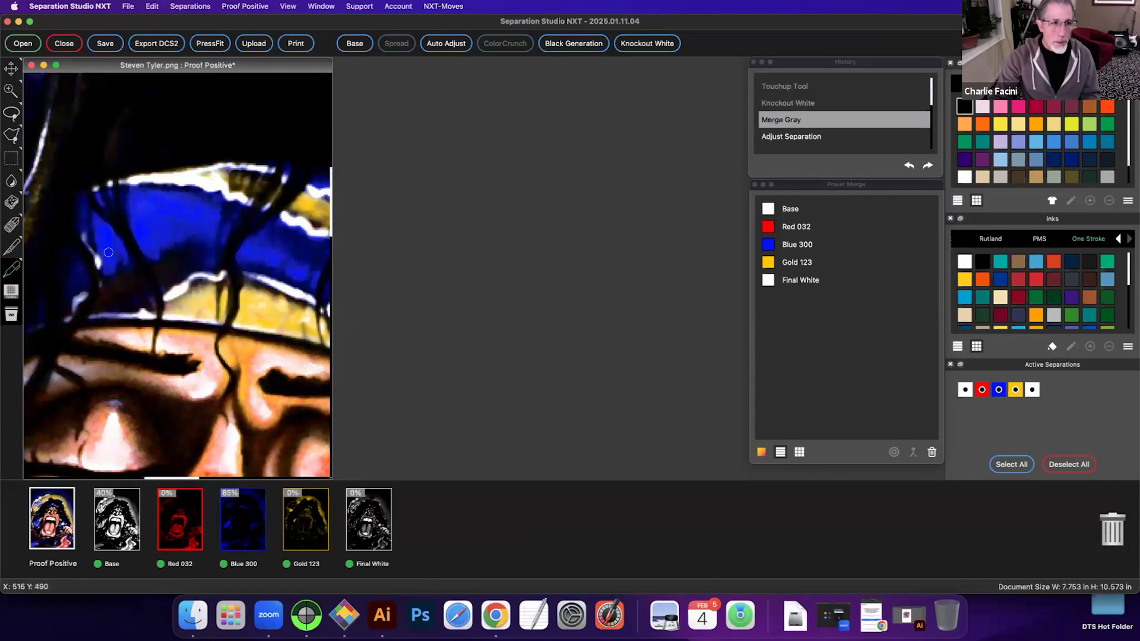
pyautogui.press('super+shift+z')
pyautogui.press('super+shift+z')
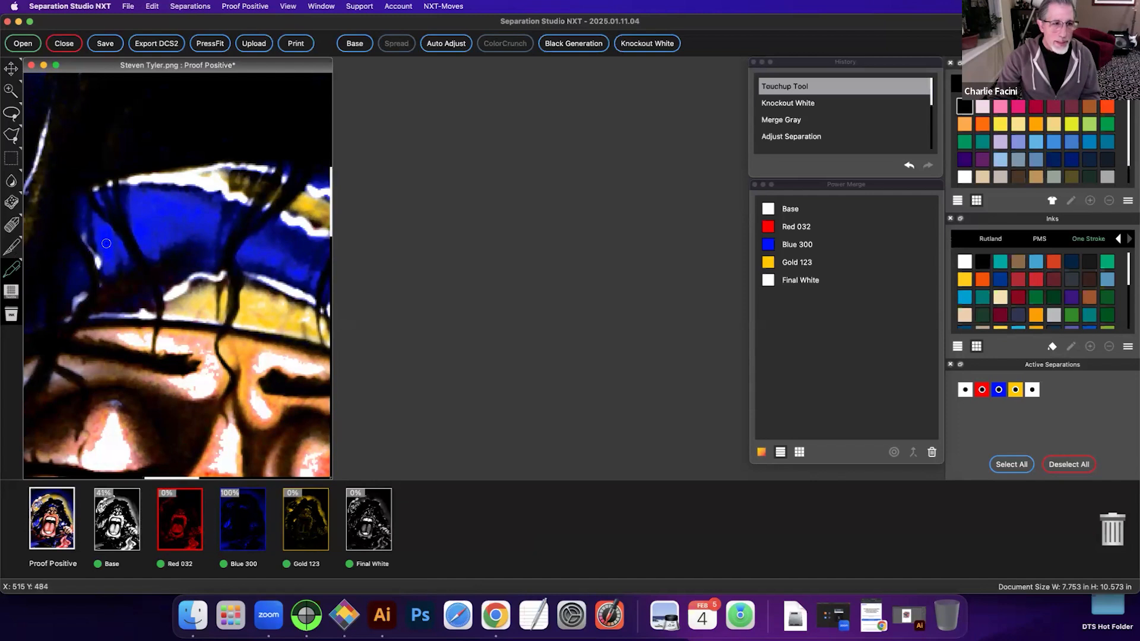
# Step: Add touchup spots to the headband's blue area in Proof Positive with only Blue 300 active
pyautogui.click(12, 271)
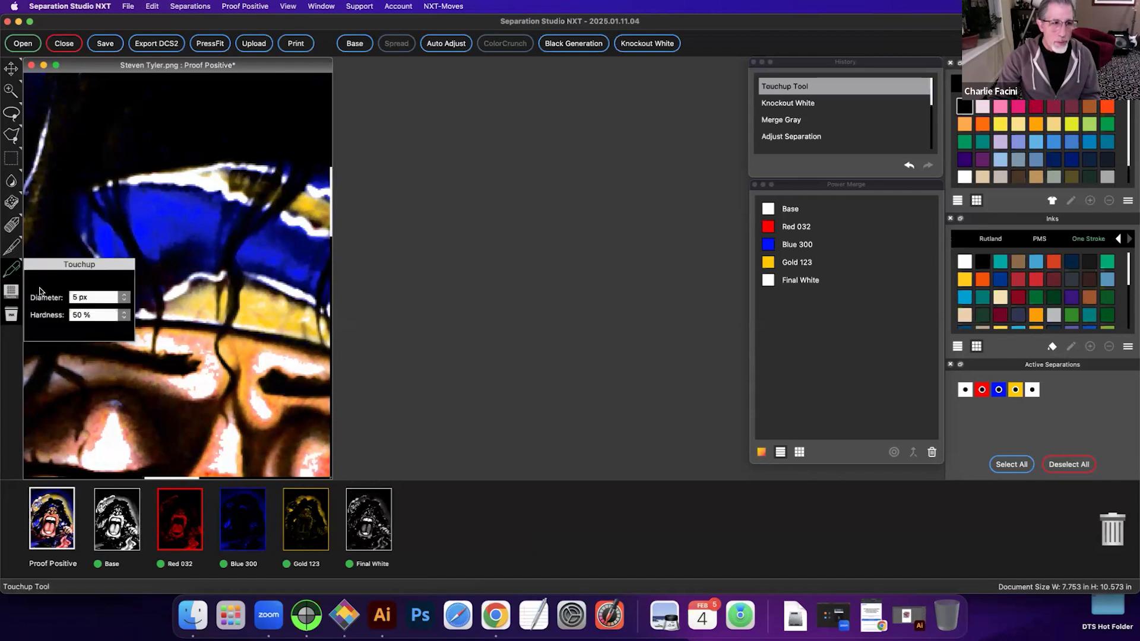
pyautogui.doubleClick(86, 317)
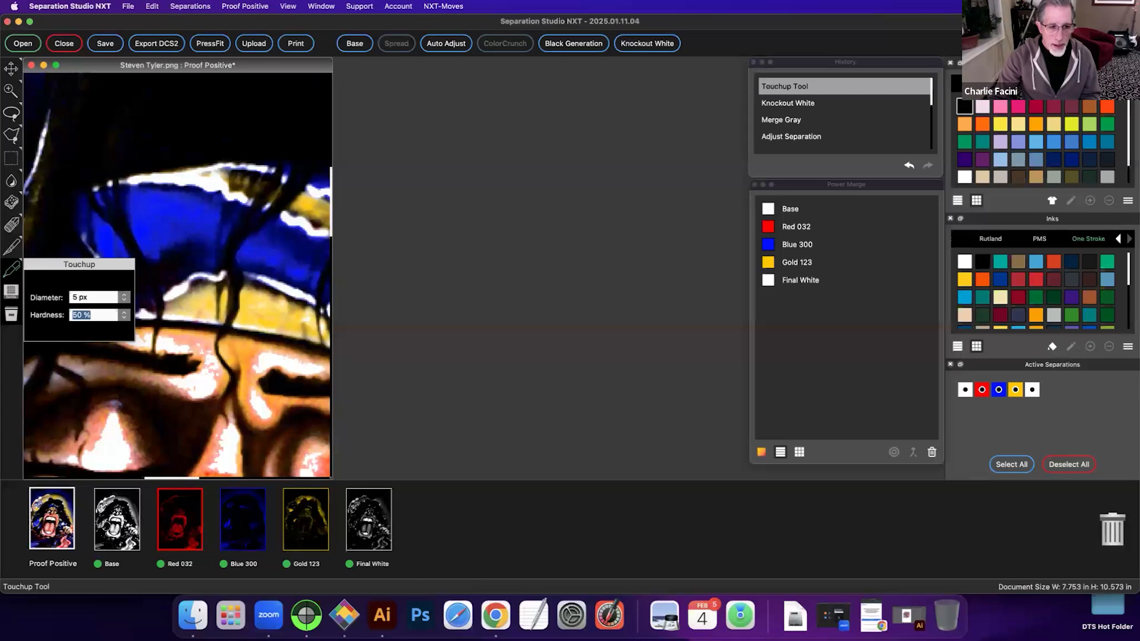
pyautogui.click(47, 512)
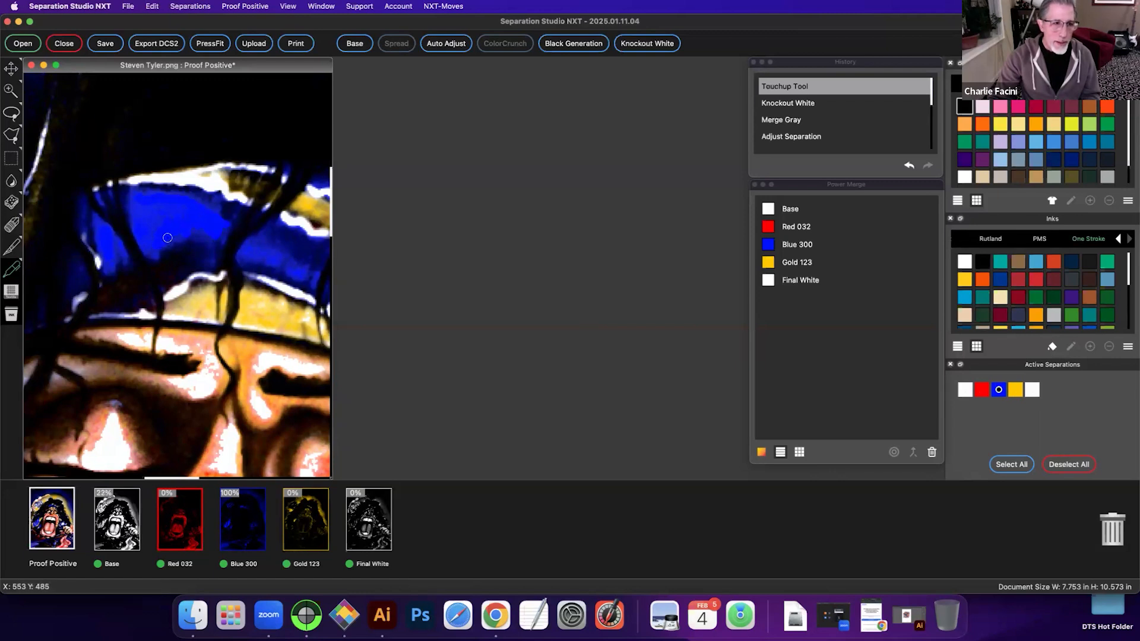
pyautogui.click(188, 231)
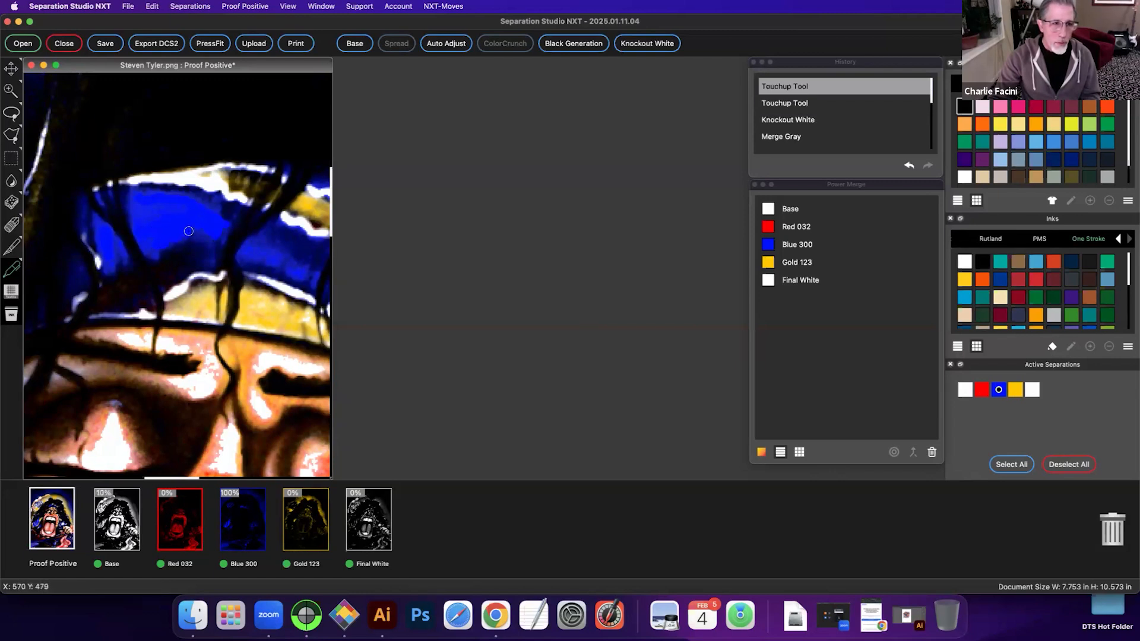
pyautogui.click(208, 233)
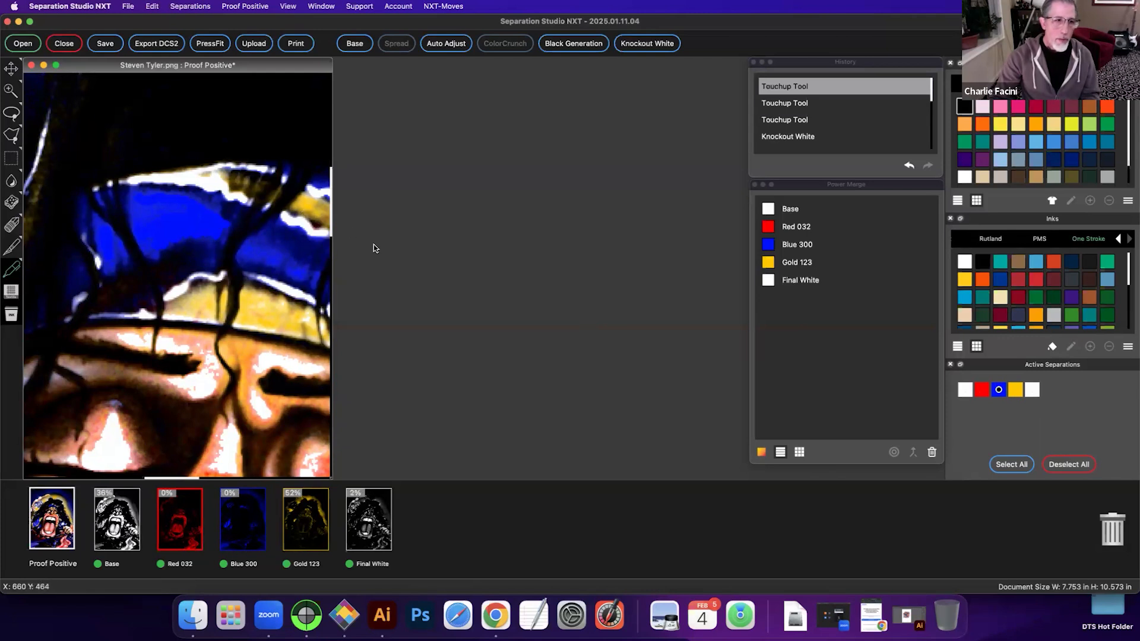
pyautogui.click(161, 213)
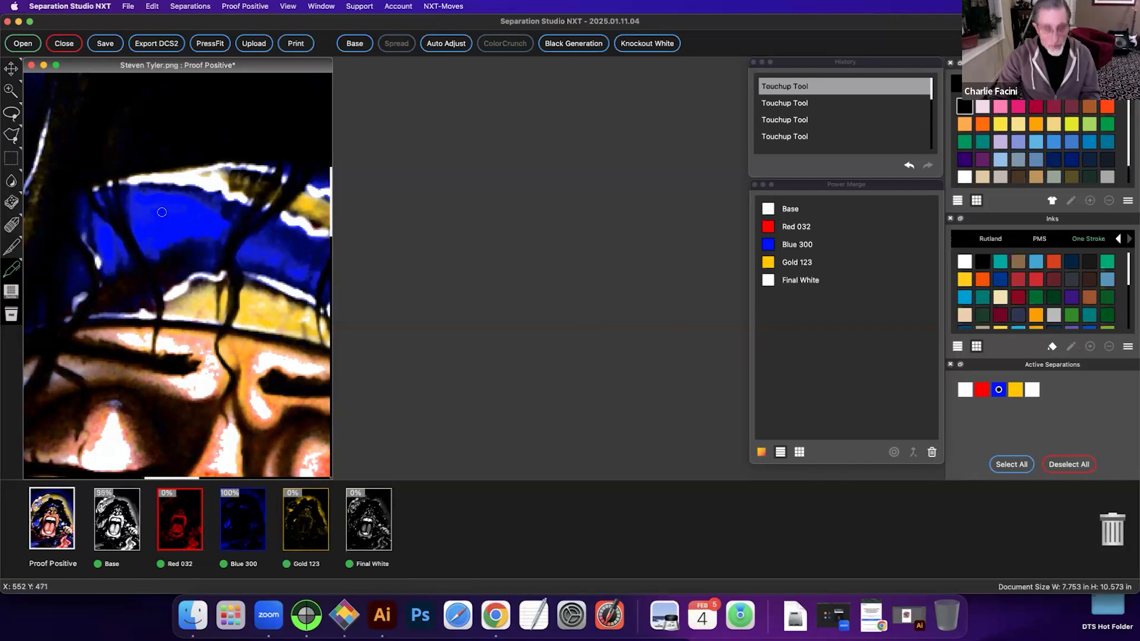
pyautogui.scroll(-5, 166, 203)
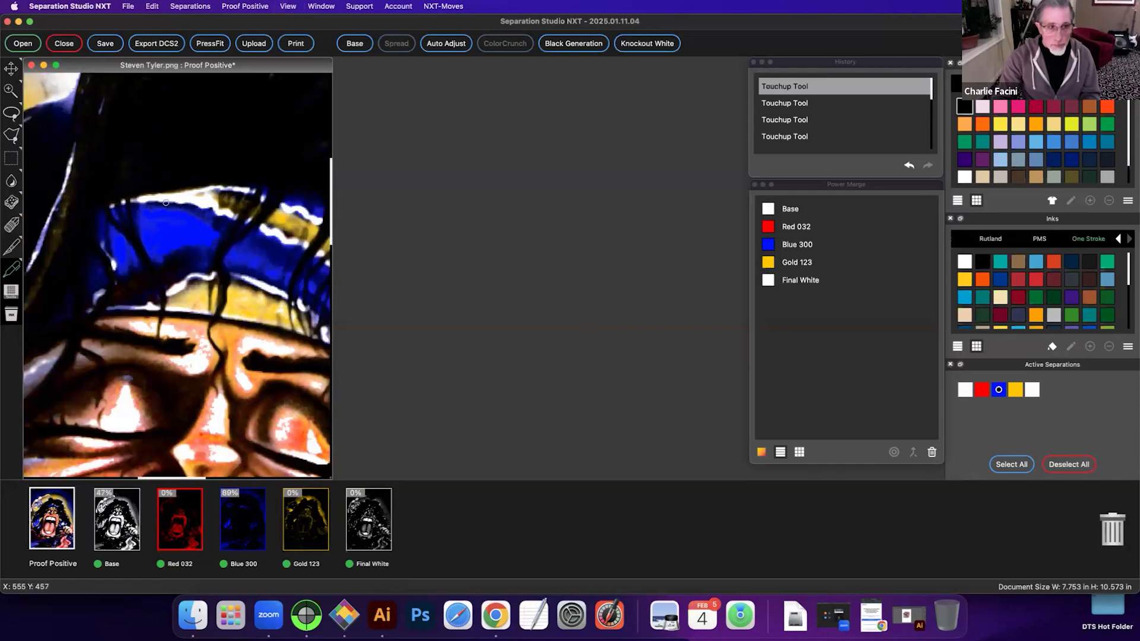
# Step: Review the print setup's separations, marks and layout, and media options, switching separation output off and on, and leave without printing
pyautogui.scroll(-5, 167, 203)
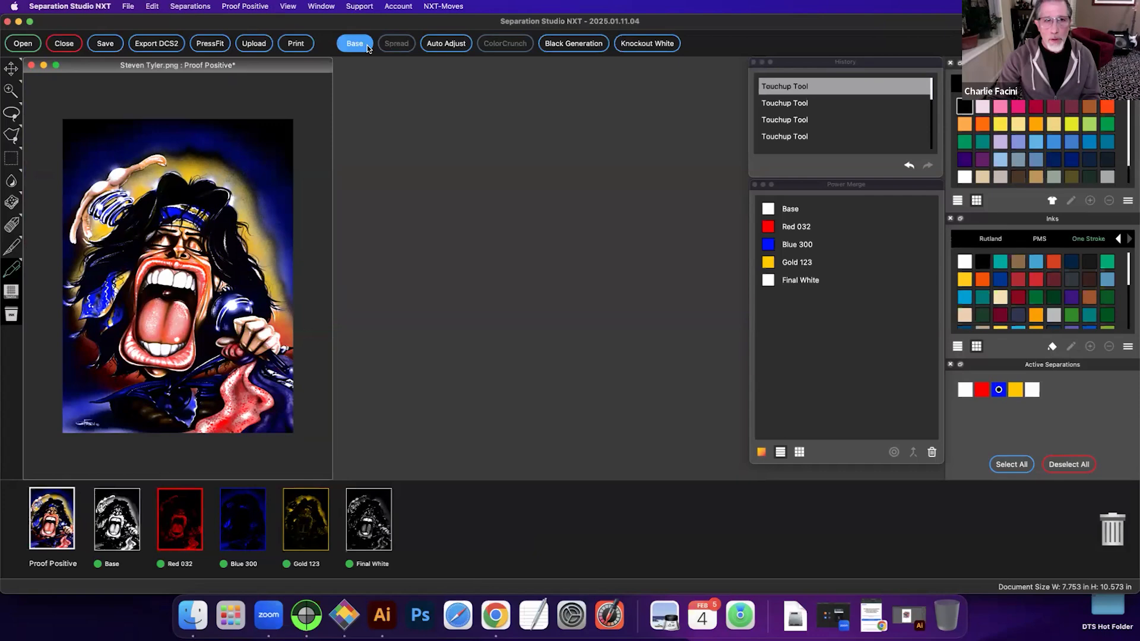
pyautogui.click(303, 45)
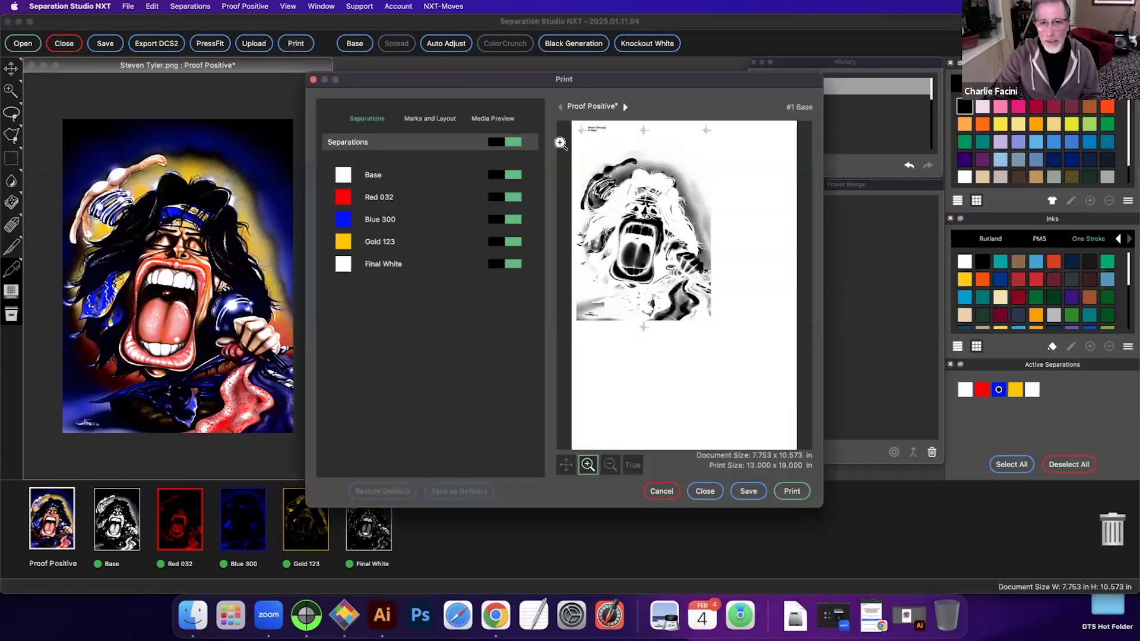
pyautogui.click(497, 143)
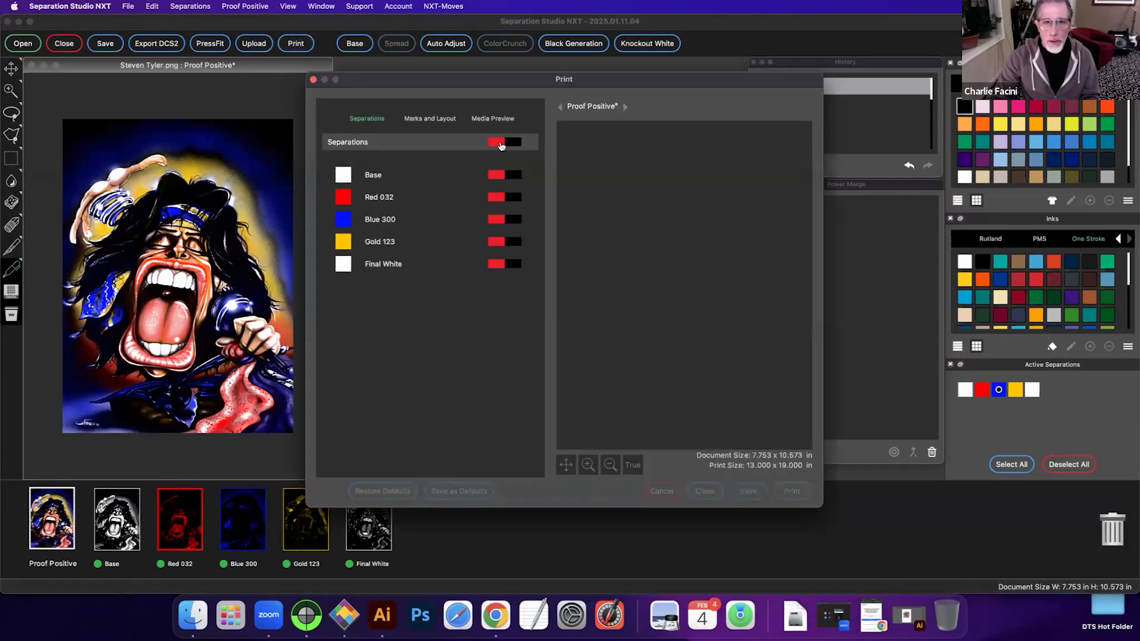
pyautogui.click(512, 145)
pyautogui.click(493, 201)
pyautogui.click(510, 201)
pyautogui.click(439, 120)
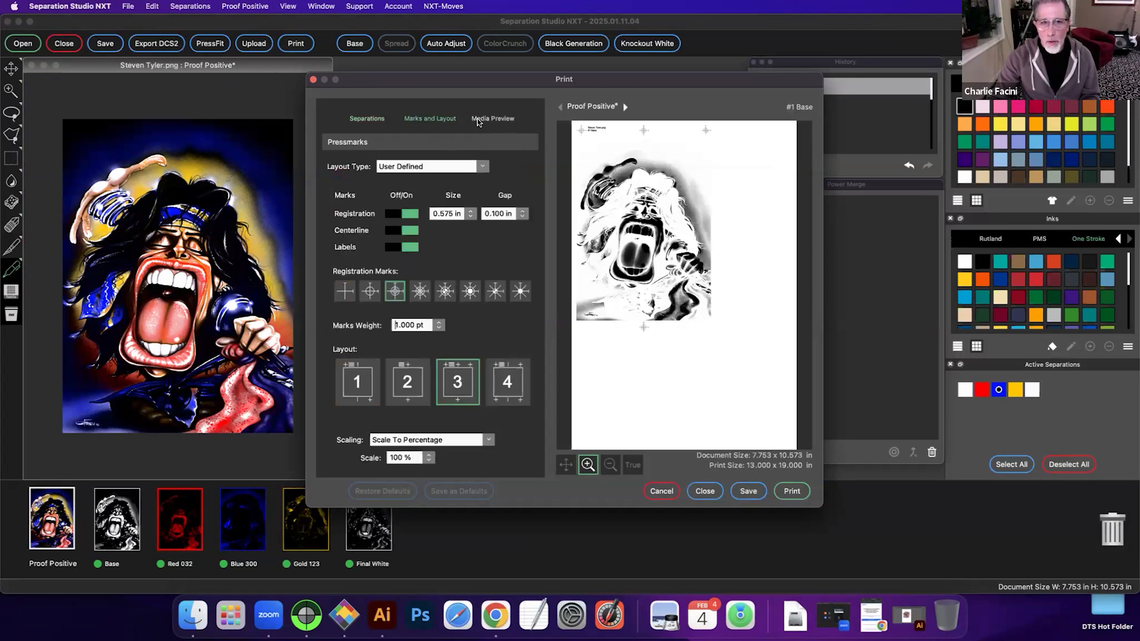
pyautogui.click(478, 121)
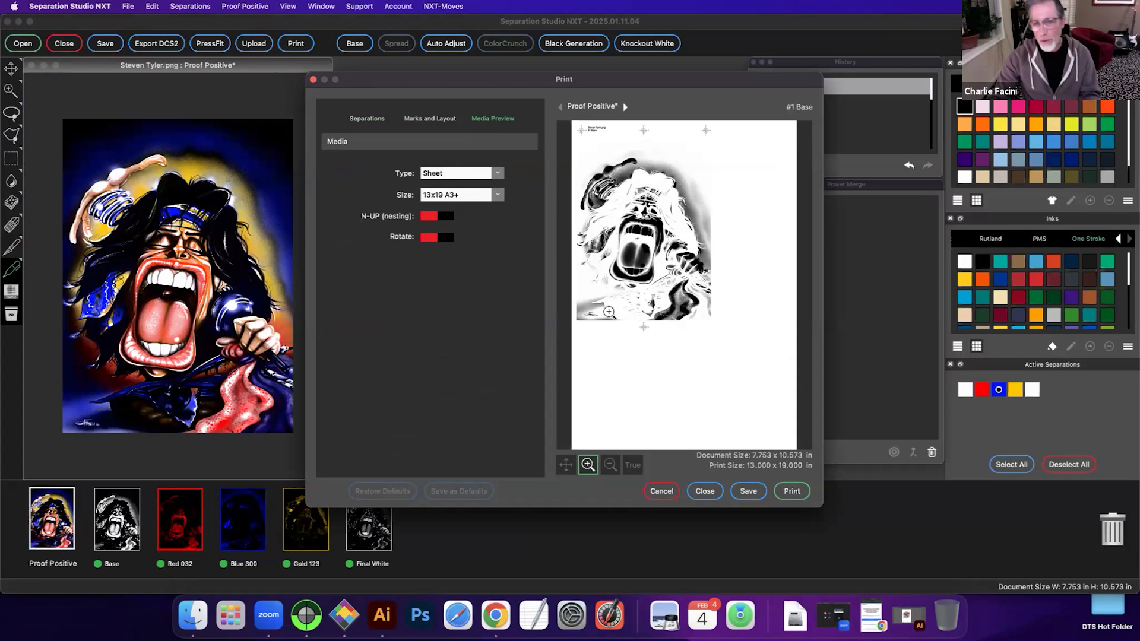
pyautogui.click(661, 492)
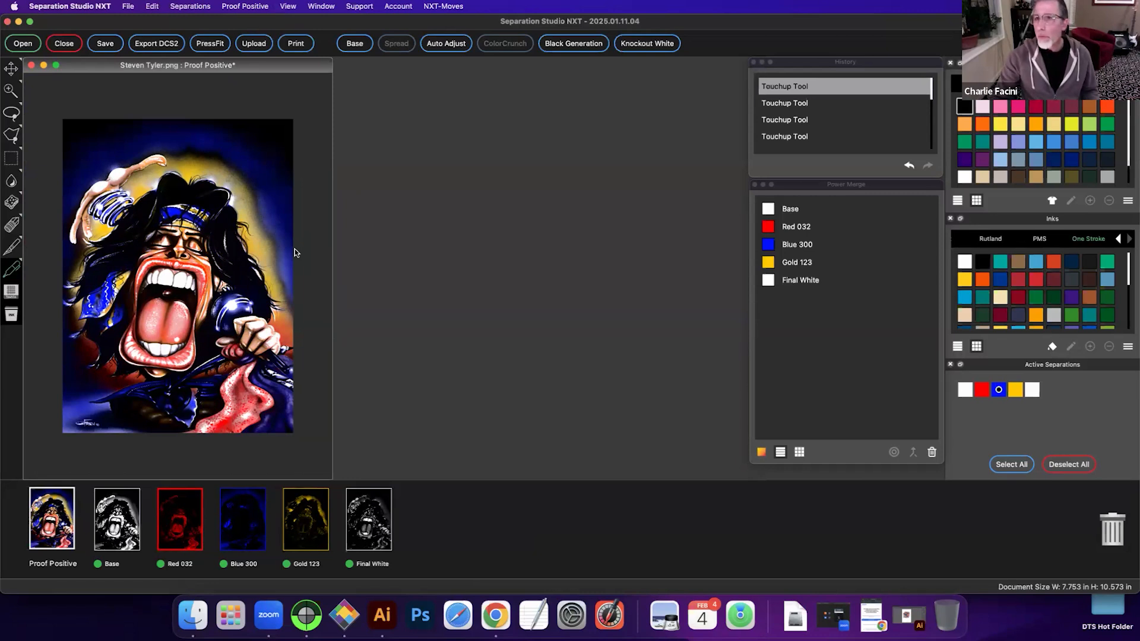
# Step: Close the Steven Tyler.png document without saving its changes
pyautogui.click(31, 65)
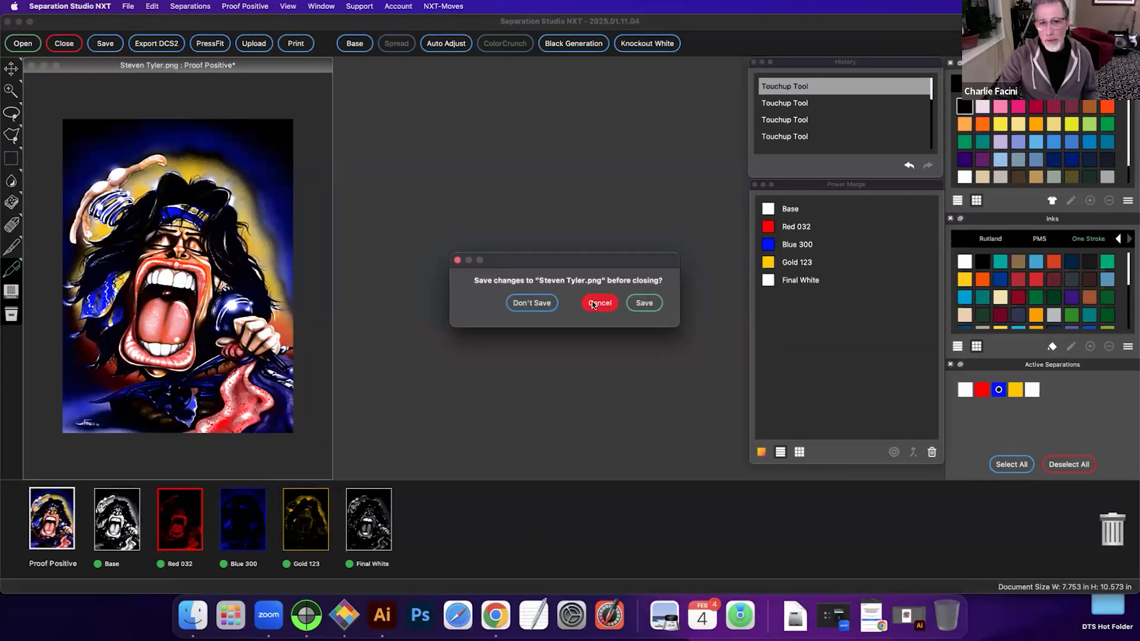
pyautogui.click(593, 304)
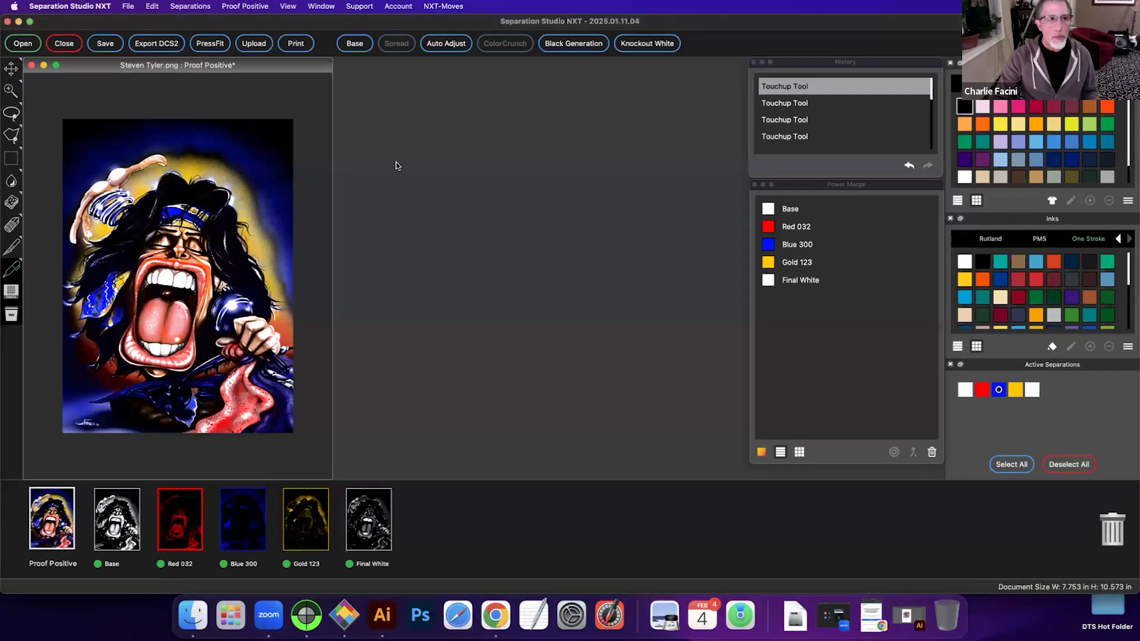
pyautogui.click(32, 66)
pyautogui.click(534, 302)
# Step: Open Bearded Guy Grayscale.tif from the Raster folder in grayscale
pyautogui.click(127, 7)
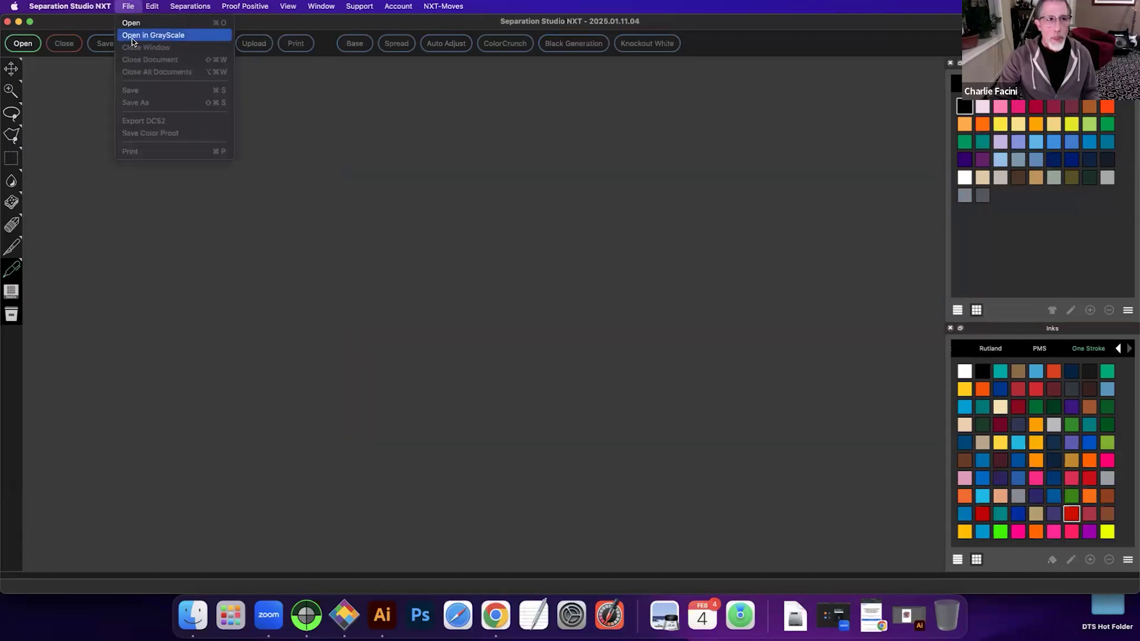
pyautogui.click(132, 37)
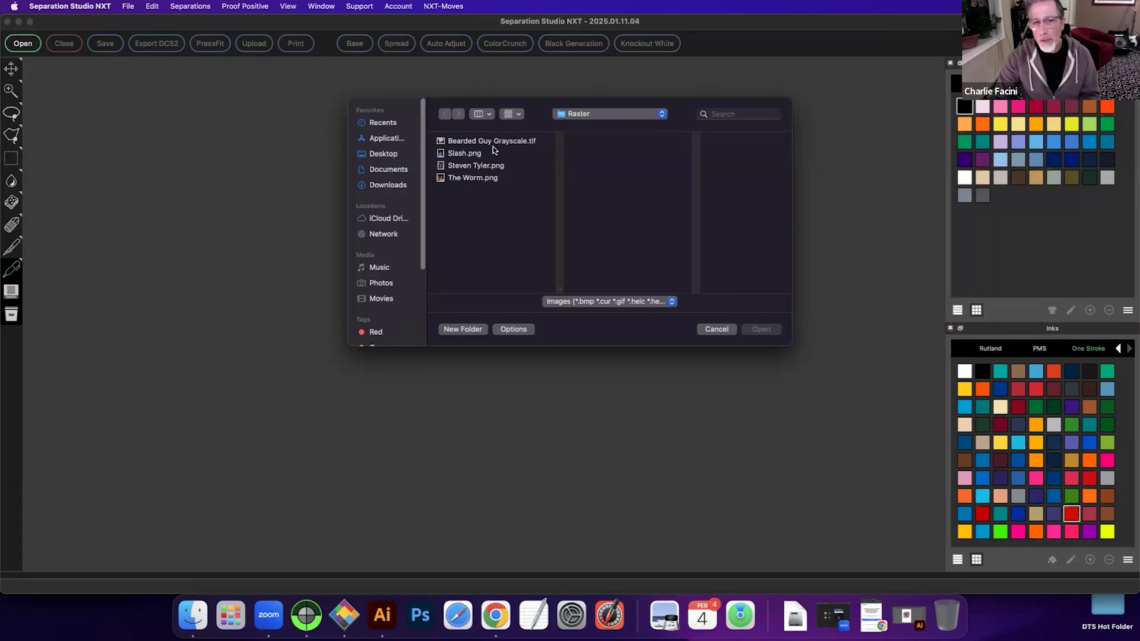
pyautogui.click(493, 141)
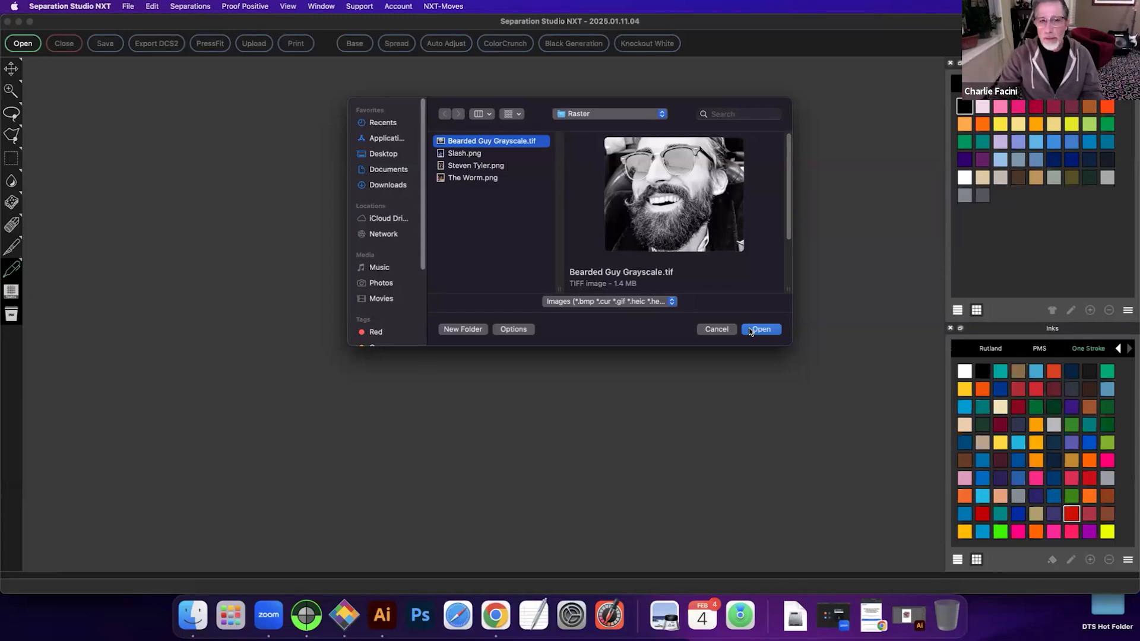
pyautogui.click(770, 330)
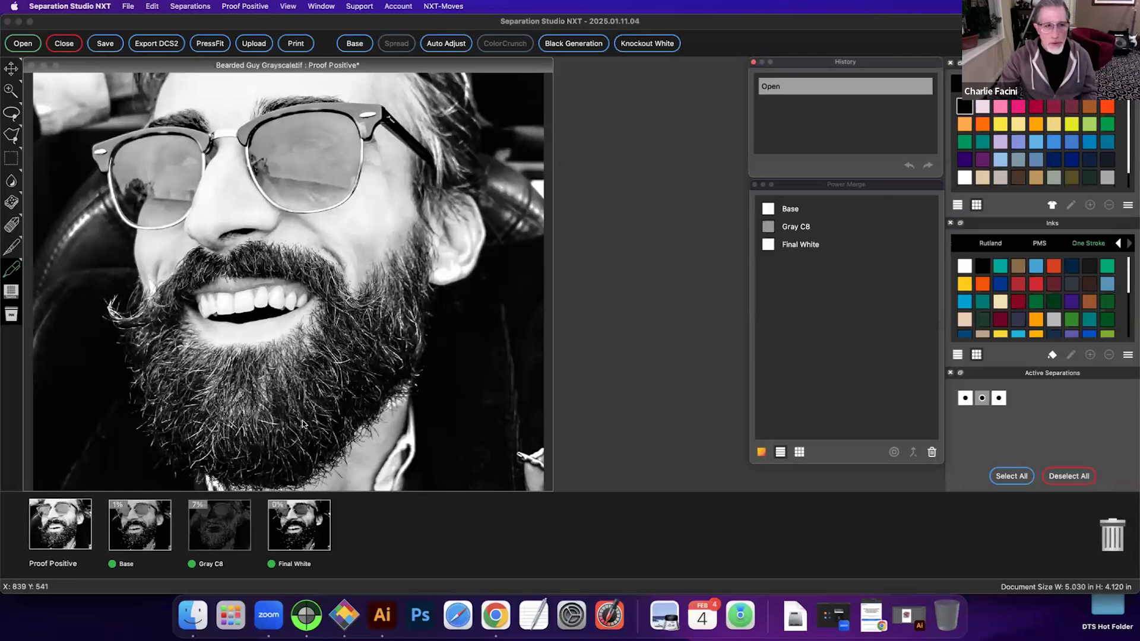
# Step: Show the Gray C8 separation as black on white and examine the glasses, teeth and beard detail up close
pyautogui.click(223, 525)
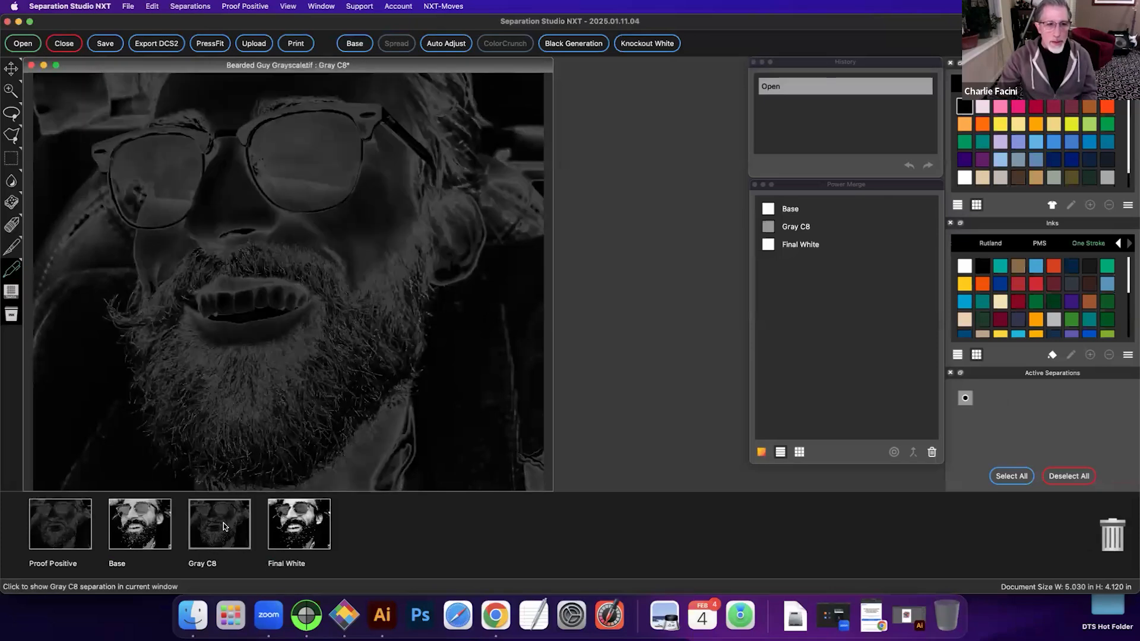
pyautogui.rightClick(354, 214)
pyautogui.click(361, 216)
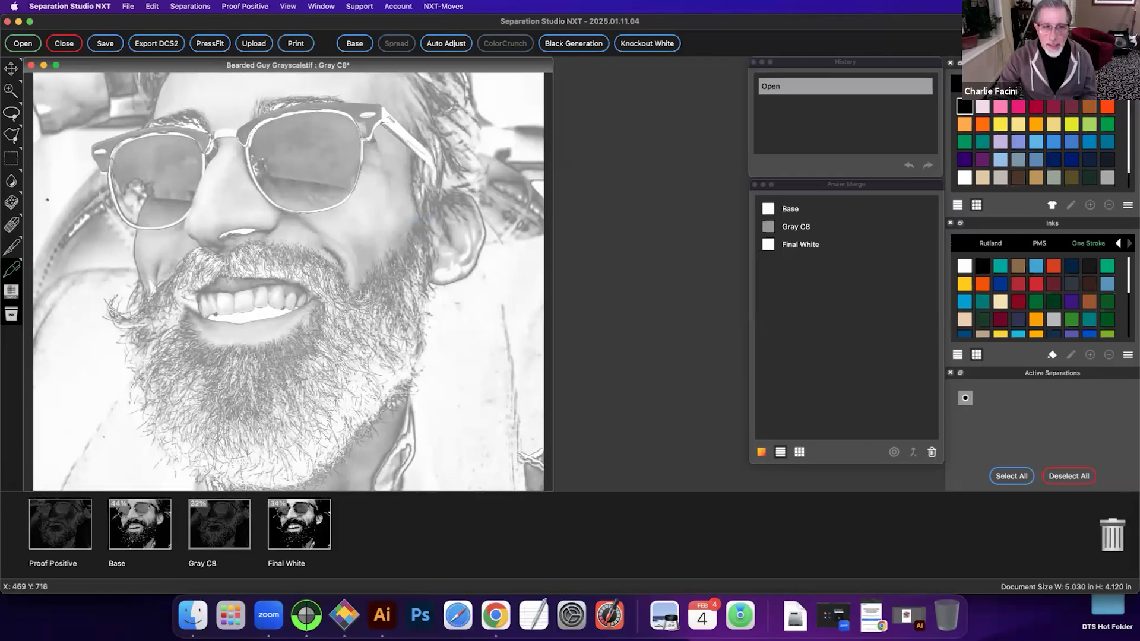
pyautogui.click(10, 90)
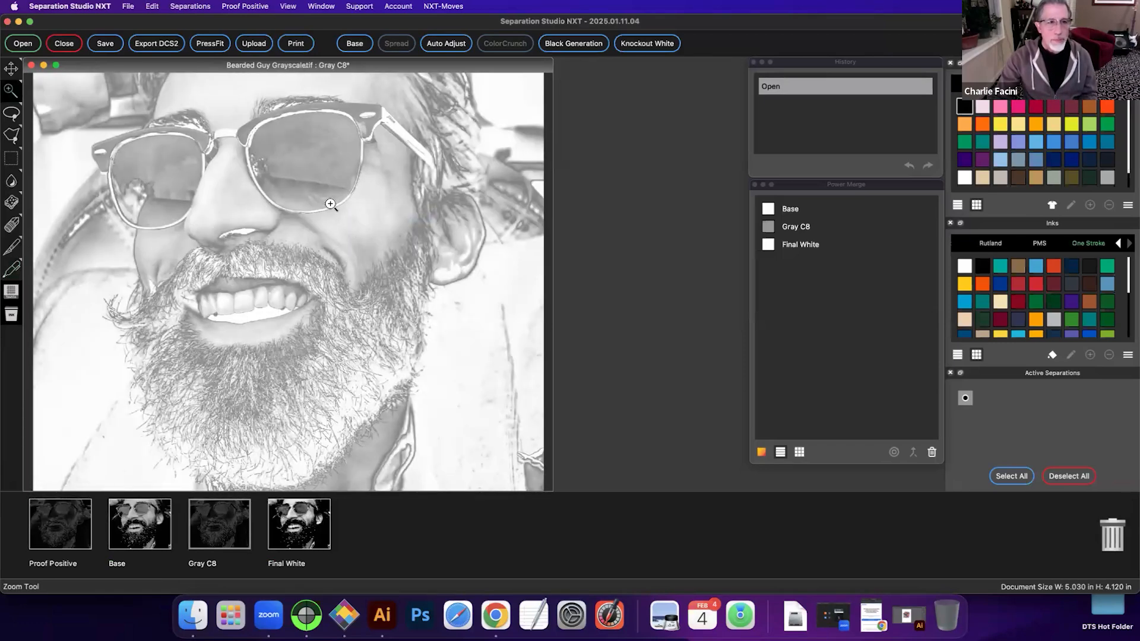
pyautogui.click(257, 205)
pyautogui.click(319, 215)
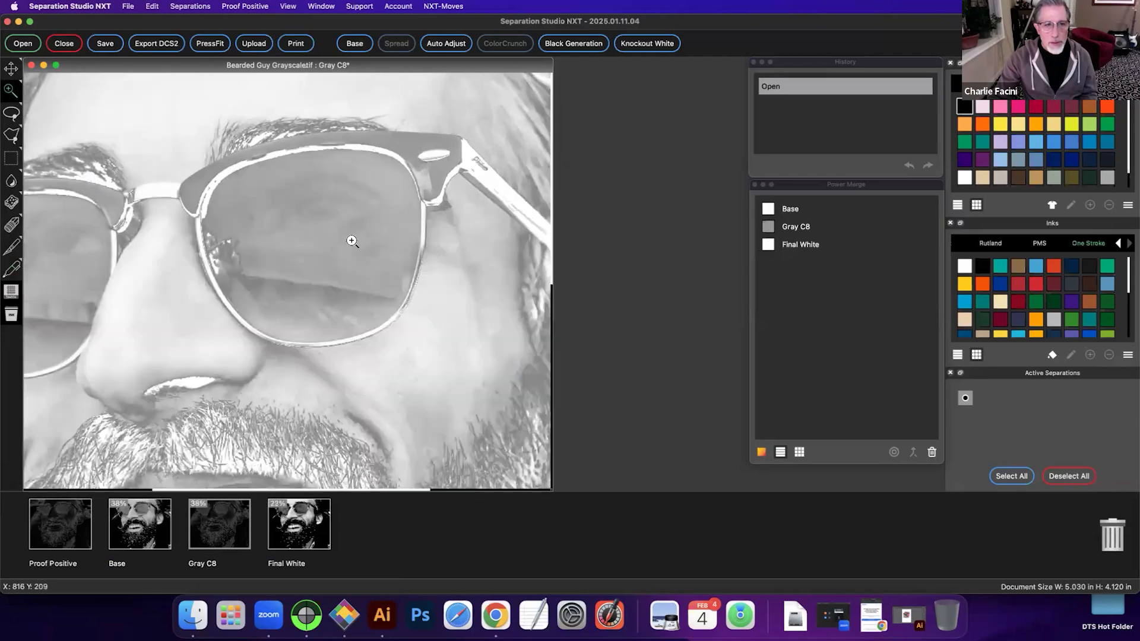
pyautogui.click(346, 254)
pyautogui.scroll(-8, 344, 262)
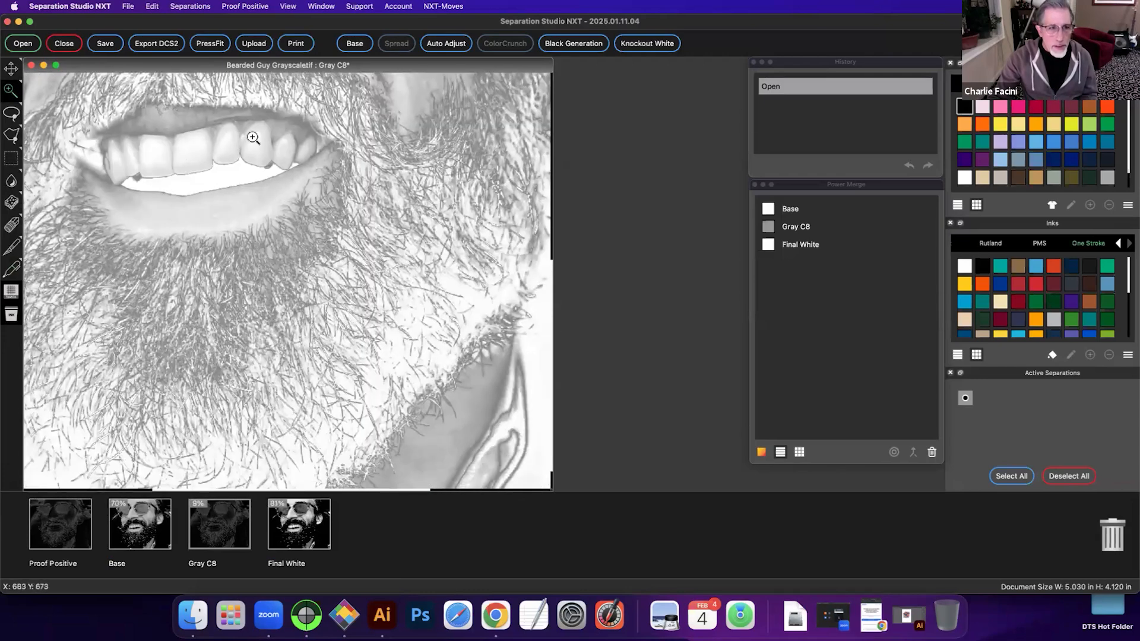
pyautogui.scroll(3, 225, 140)
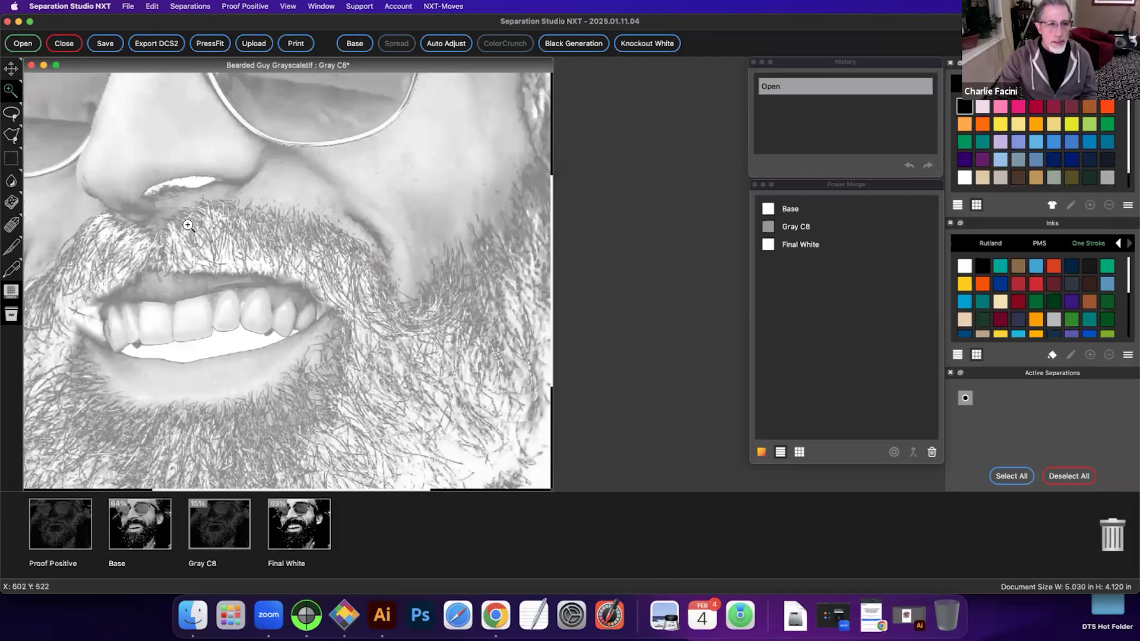
pyautogui.press('super+0')
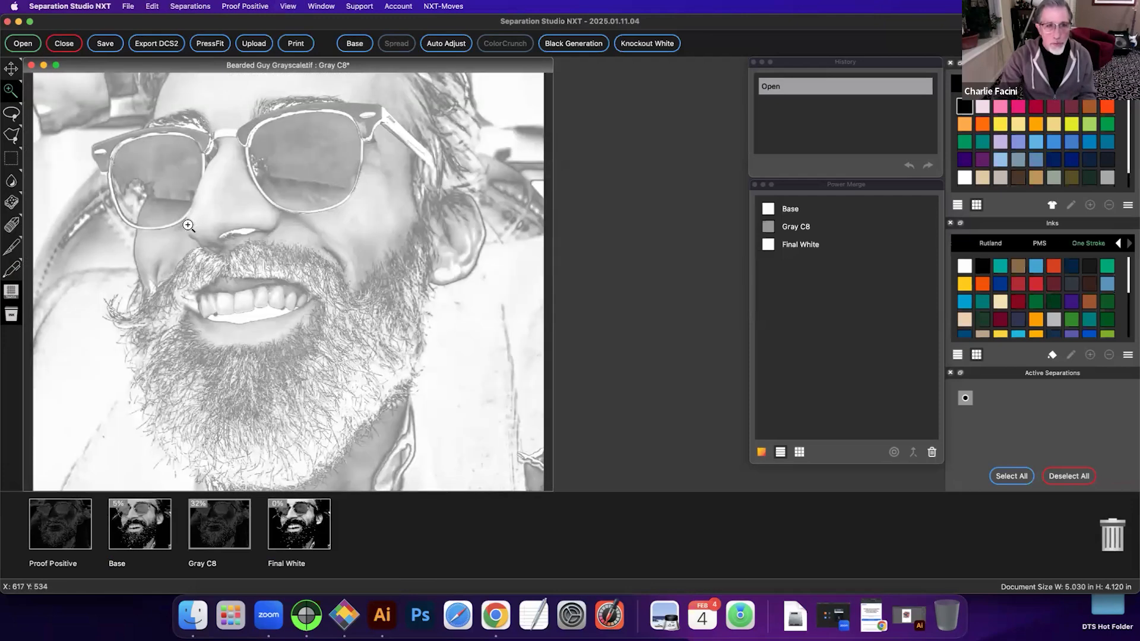
# Step: Try Athletic Columbia Blue on the Gray C8 separation in Proof Positive and undo the ink change
pyautogui.click(70, 530)
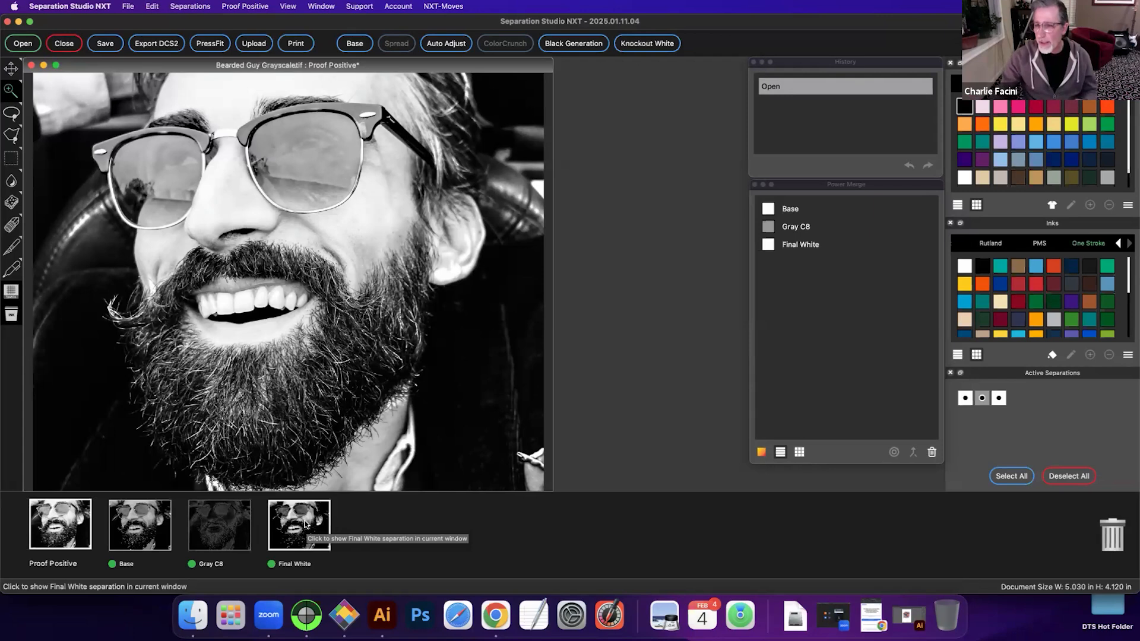
pyautogui.moveTo(1038, 267)
pyautogui.mouseDown()
pyautogui.moveTo(530, 456)
pyautogui.moveTo(224, 525)
pyautogui.mouseUp()
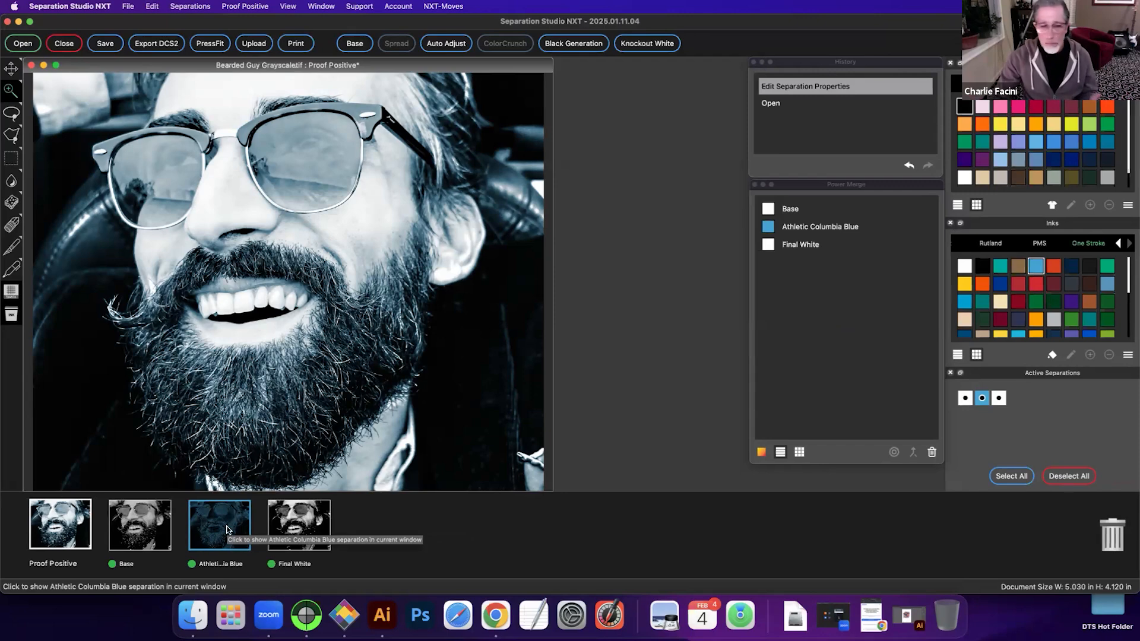
pyautogui.press('super+z')
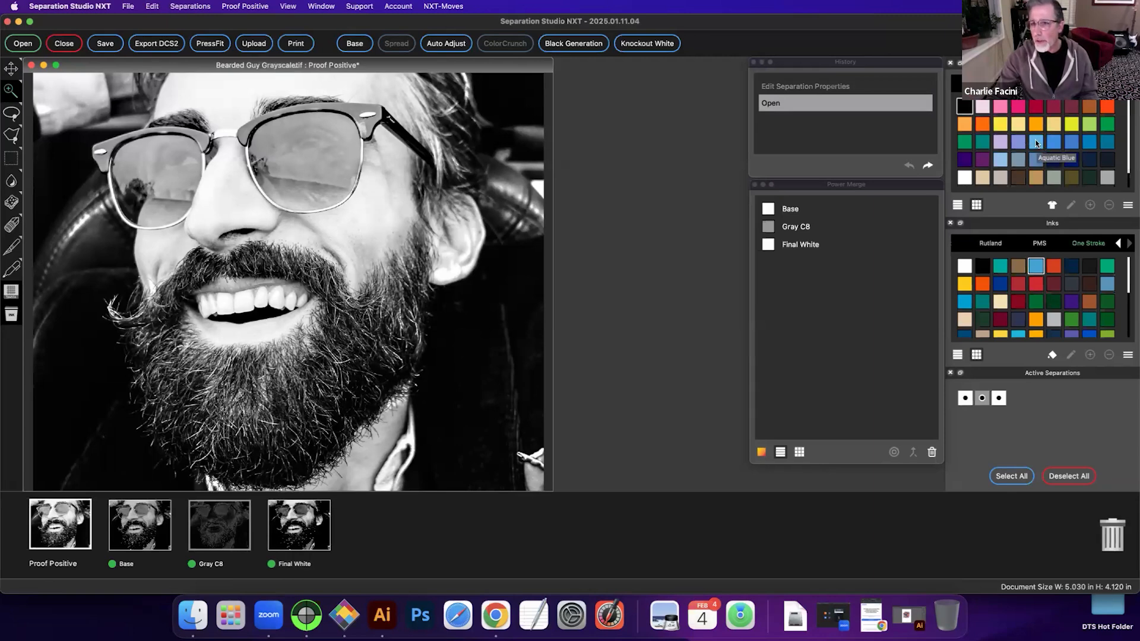
# Step: Change the ground color to Aquatic Blue and generate a Sharper black from Bearded Guy Grayscale.tif
pyautogui.moveTo(1036, 142); pyautogui.dragTo(534, 94)
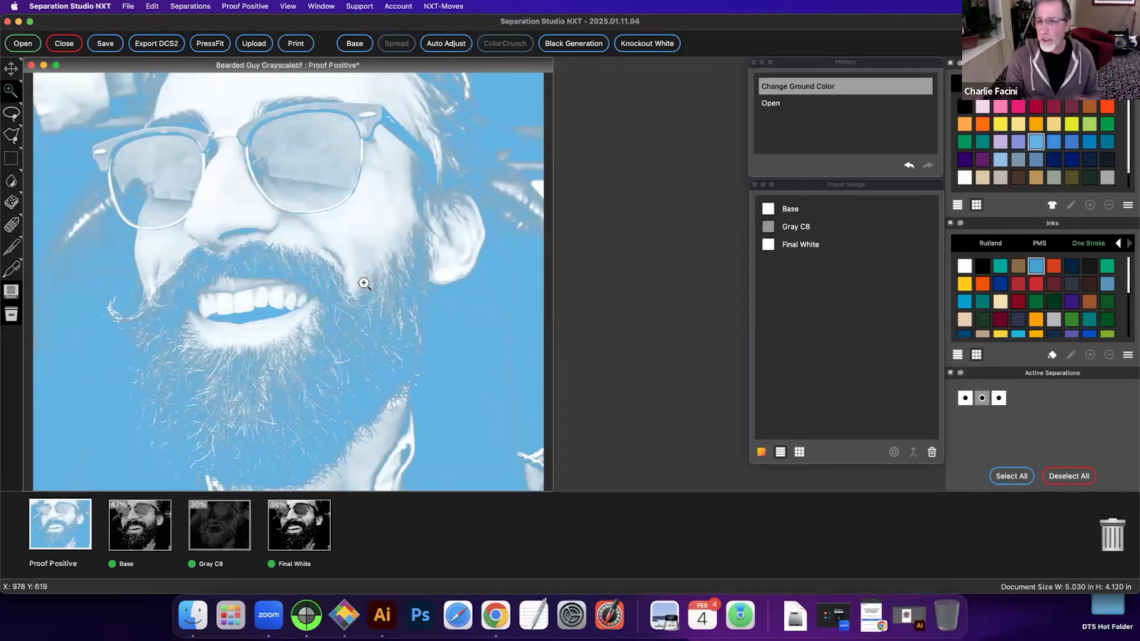
pyautogui.click(573, 45)
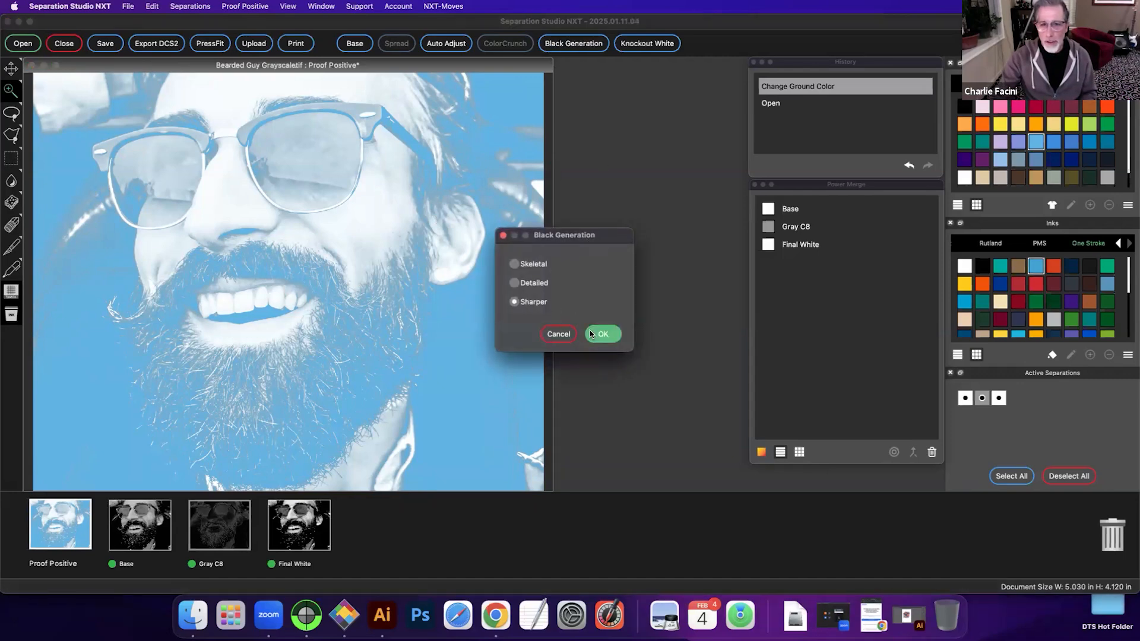
pyautogui.click(602, 333)
pyautogui.click(475, 141)
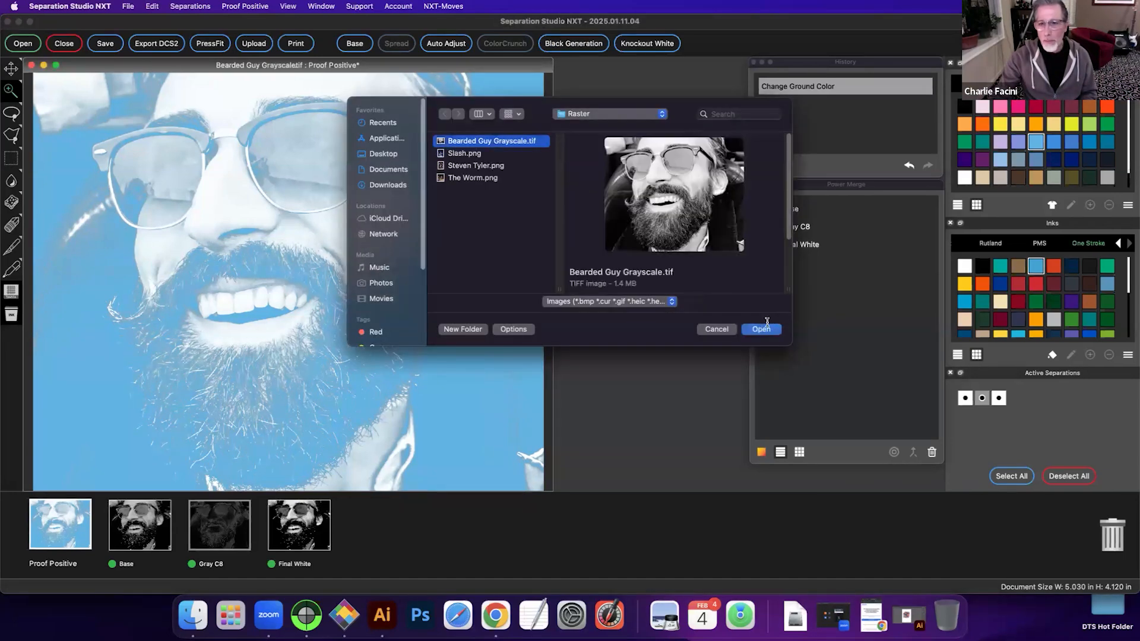
pyautogui.click(762, 330)
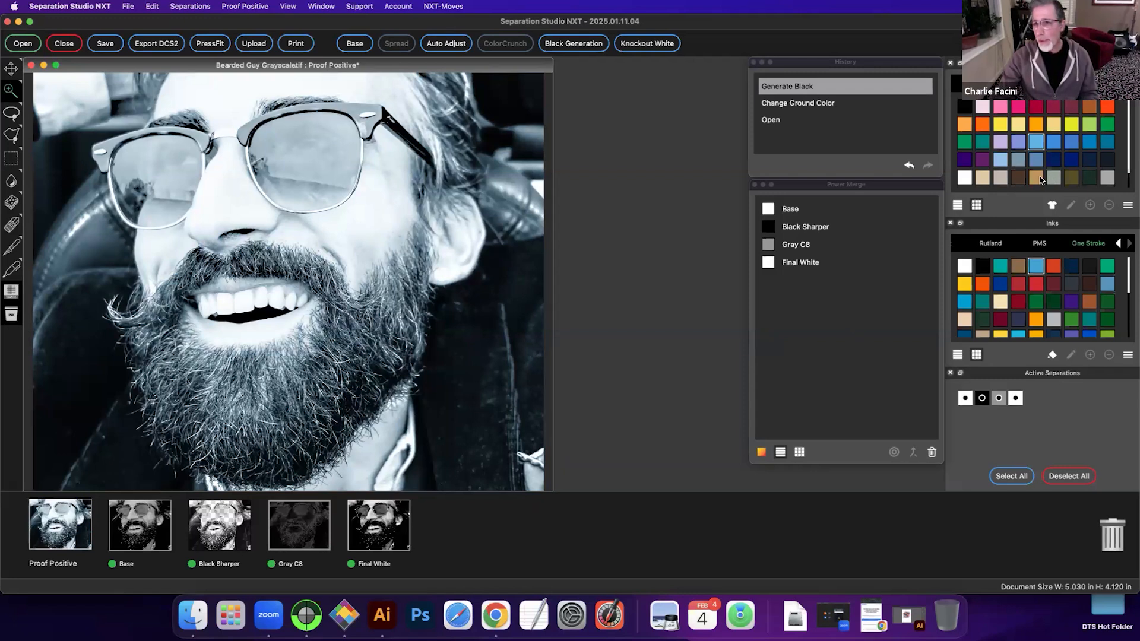
# Step: Replace the Gray C8 separation's ink with Brite Series Orange and inspect the beard and face in Proof Positive
pyautogui.scroll(-3, 1046, 312)
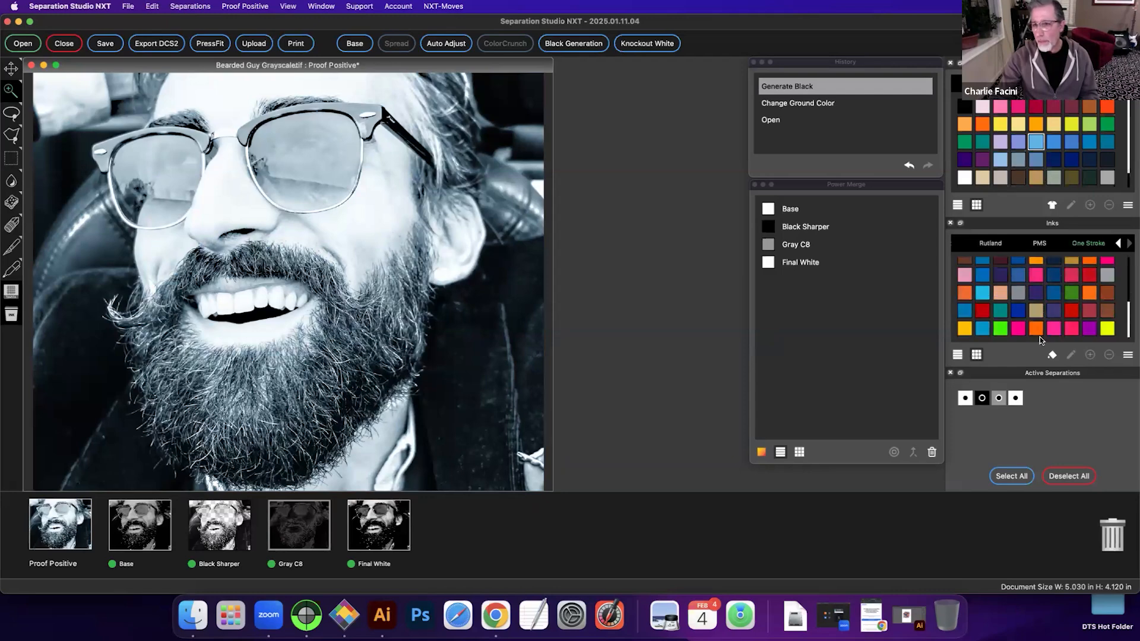
pyautogui.moveTo(1037, 330)
pyautogui.mouseDown()
pyautogui.moveTo(385, 518)
pyautogui.moveTo(299, 528)
pyautogui.mouseUp()
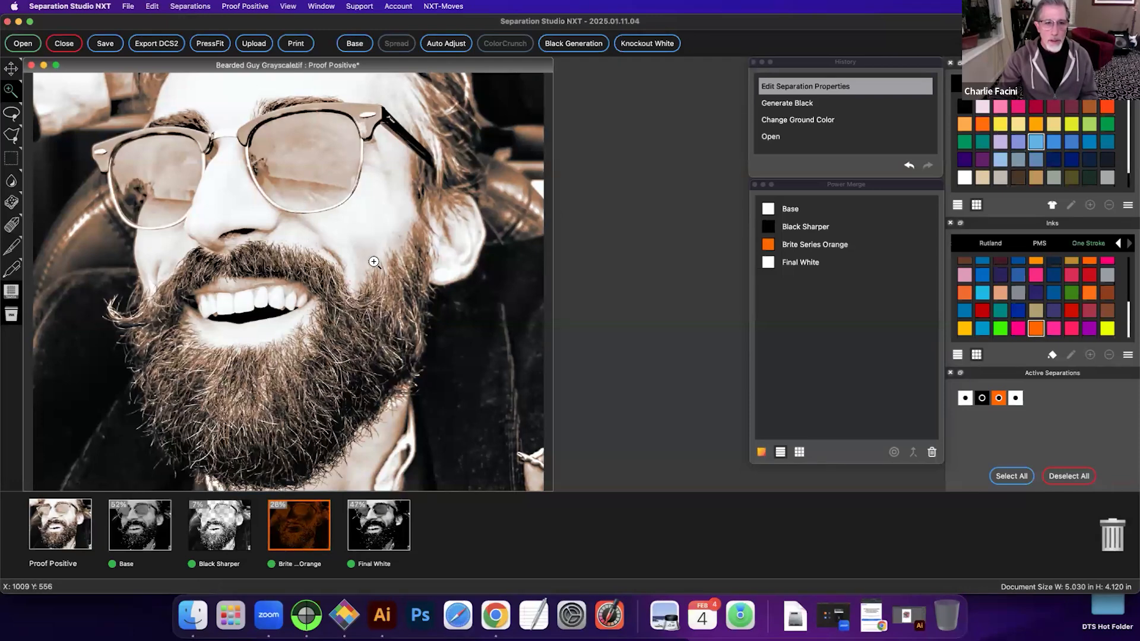
pyautogui.click(337, 291)
pyautogui.click(245, 291)
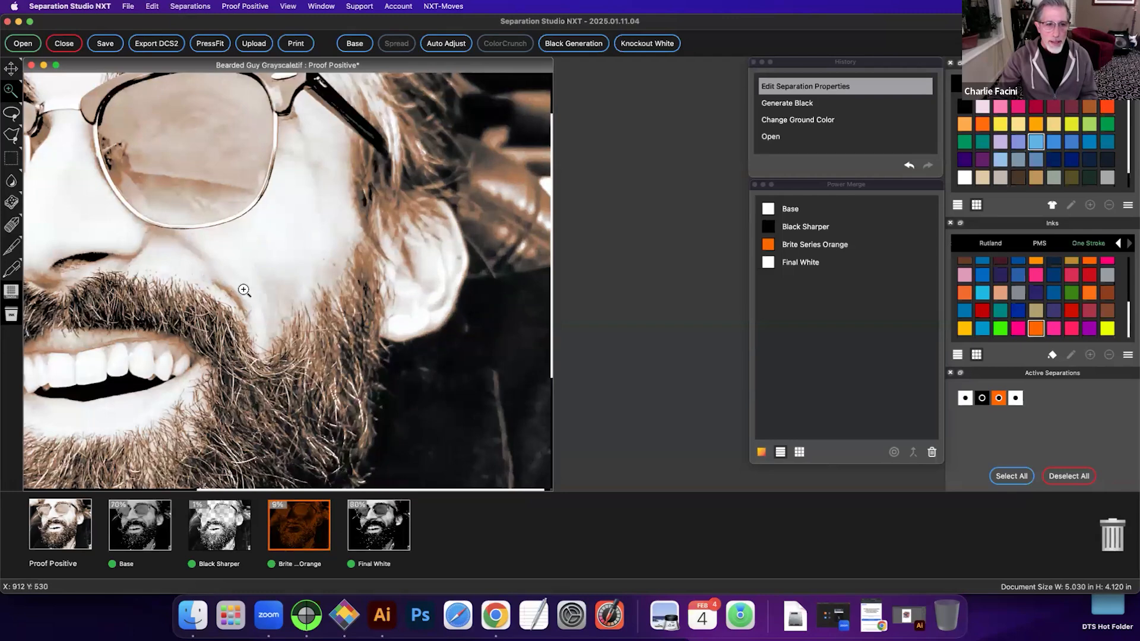
pyautogui.click(273, 287)
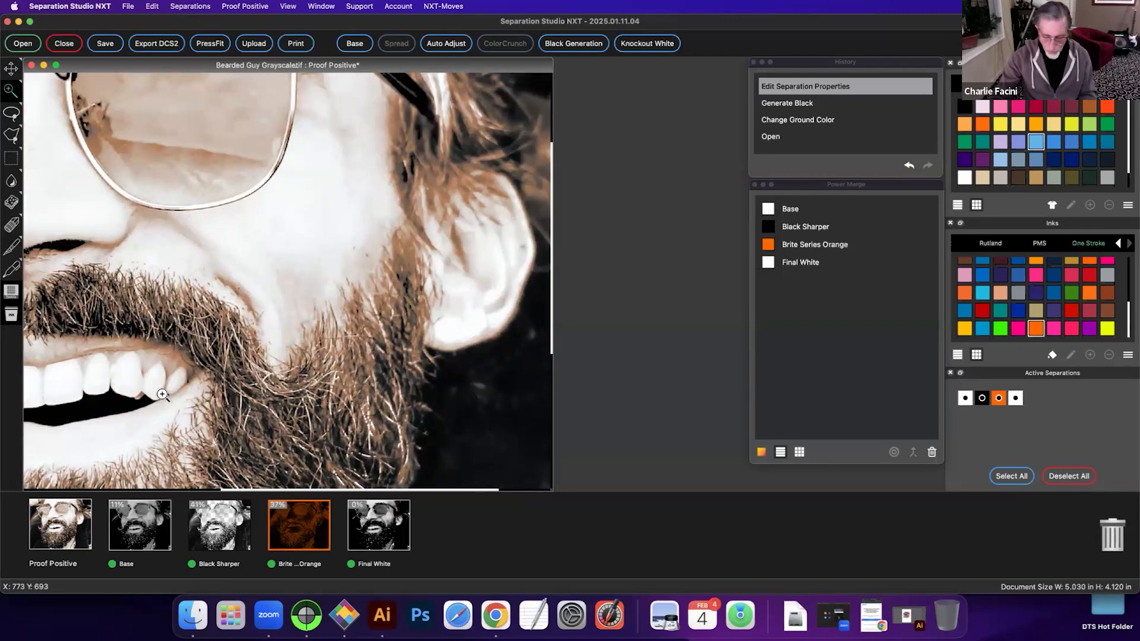
pyautogui.press('super+minus')
pyautogui.press('super+minus')
pyautogui.press('super+minus')
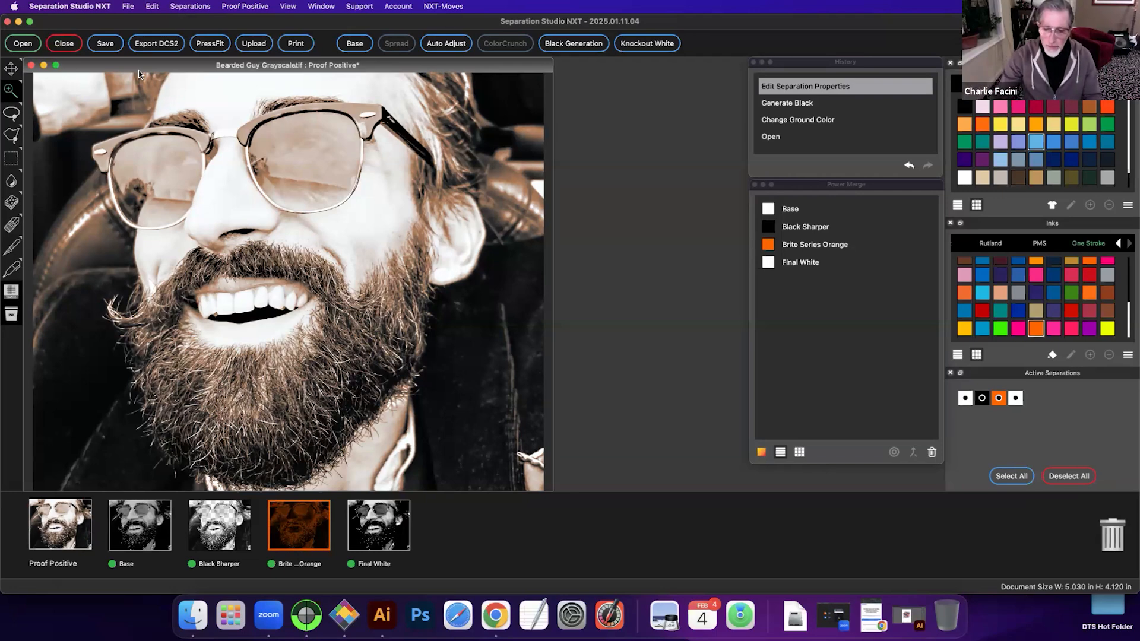
# Step: Close Bearded Guy Grayscale.tif without saving and open Steven Tyler.png from the Raster folder as grayscale separations
pyautogui.click(65, 46)
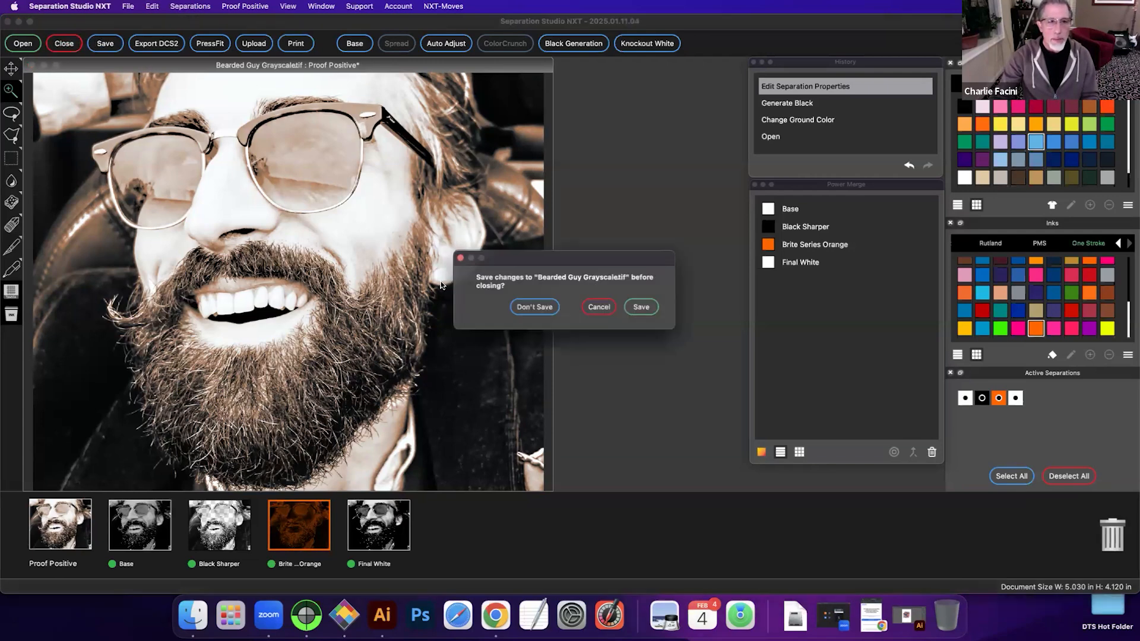
pyautogui.click(533, 308)
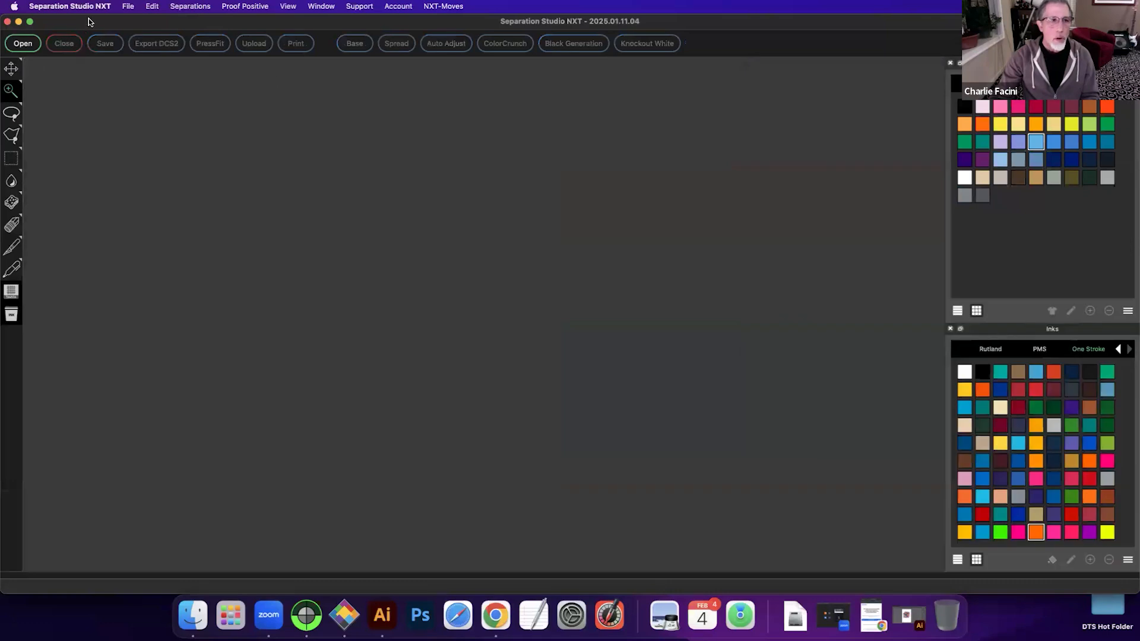
pyautogui.click(127, 7)
pyautogui.click(151, 35)
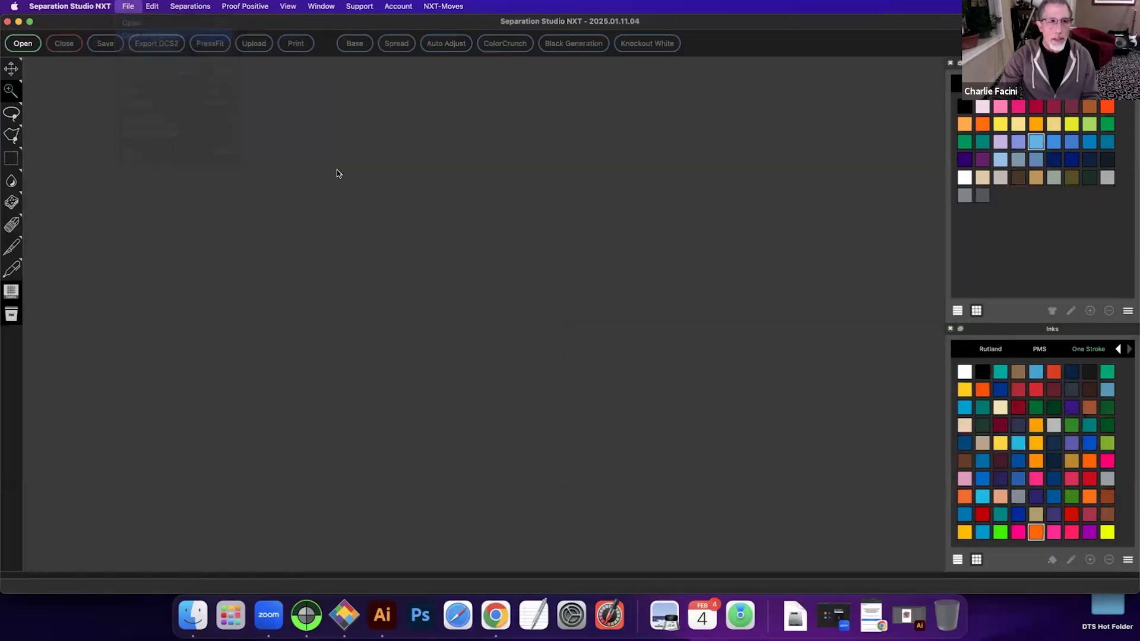
pyautogui.click(448, 165)
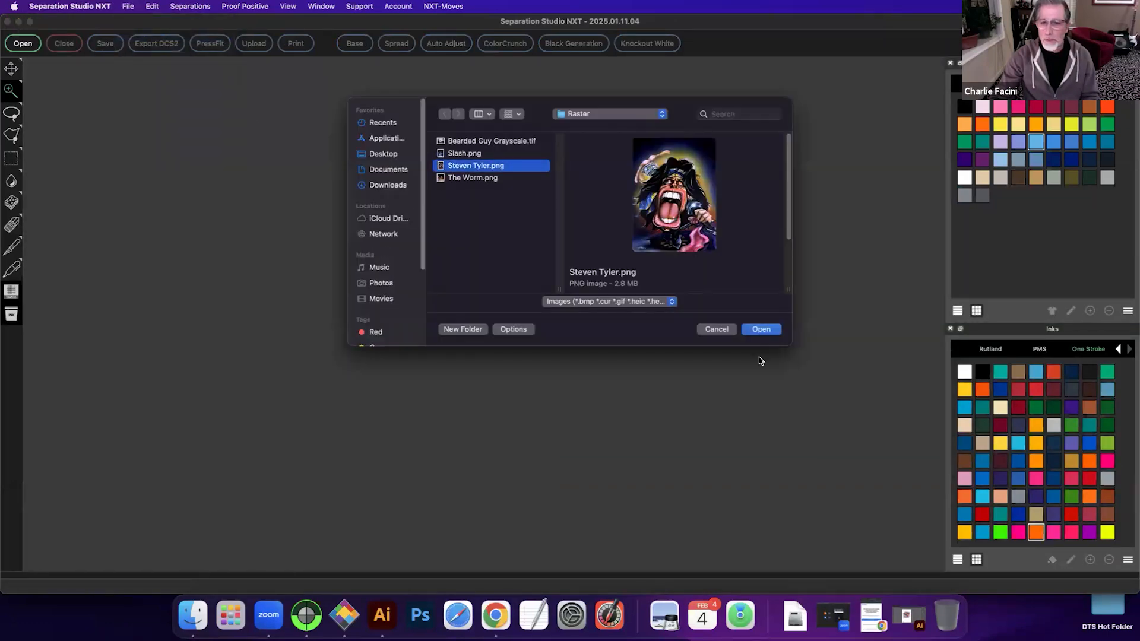
pyautogui.click(761, 330)
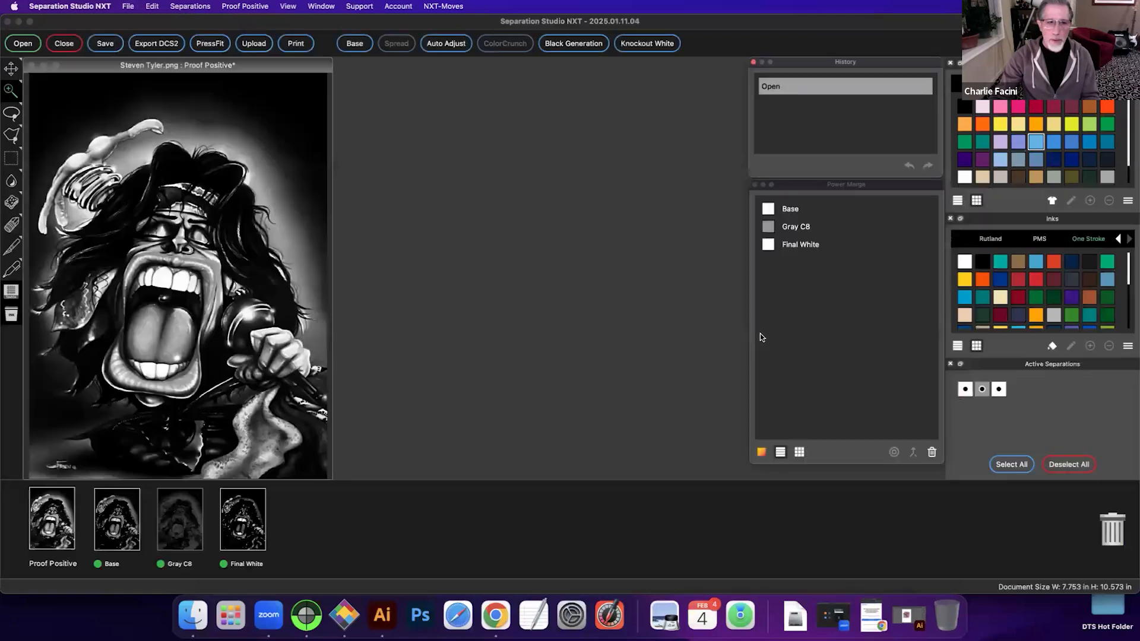
# Step: Auto Adjust the Base separation and move the image window to the middle of the workspace
pyautogui.click(170, 523)
pyautogui.click(129, 522)
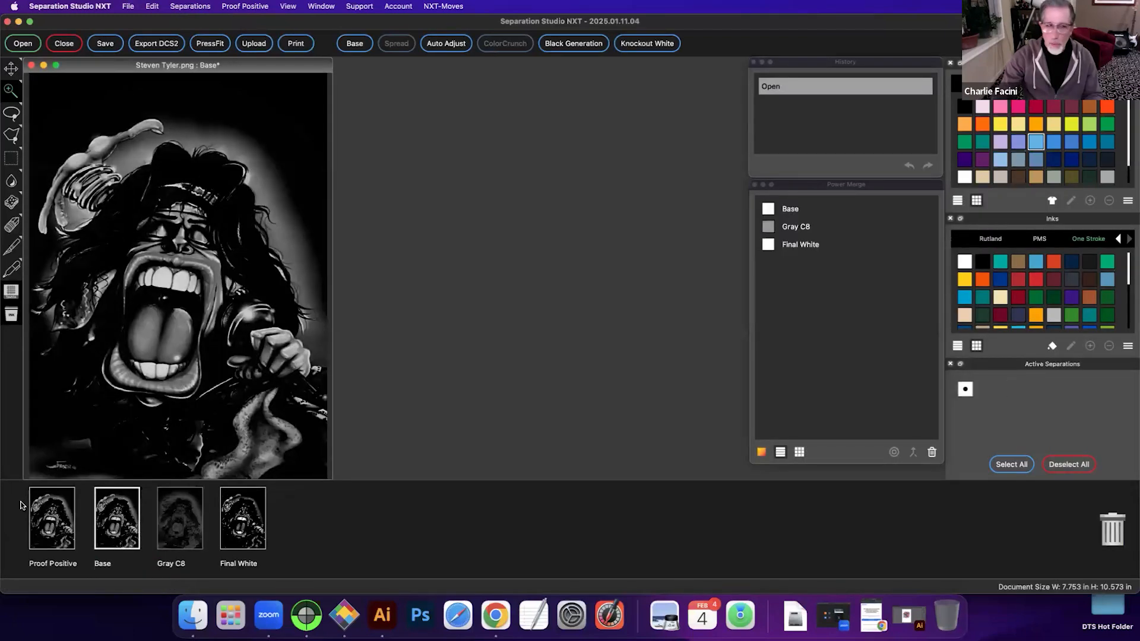
pyautogui.click(451, 47)
pyautogui.moveTo(278, 66); pyautogui.dragTo(487, 66)
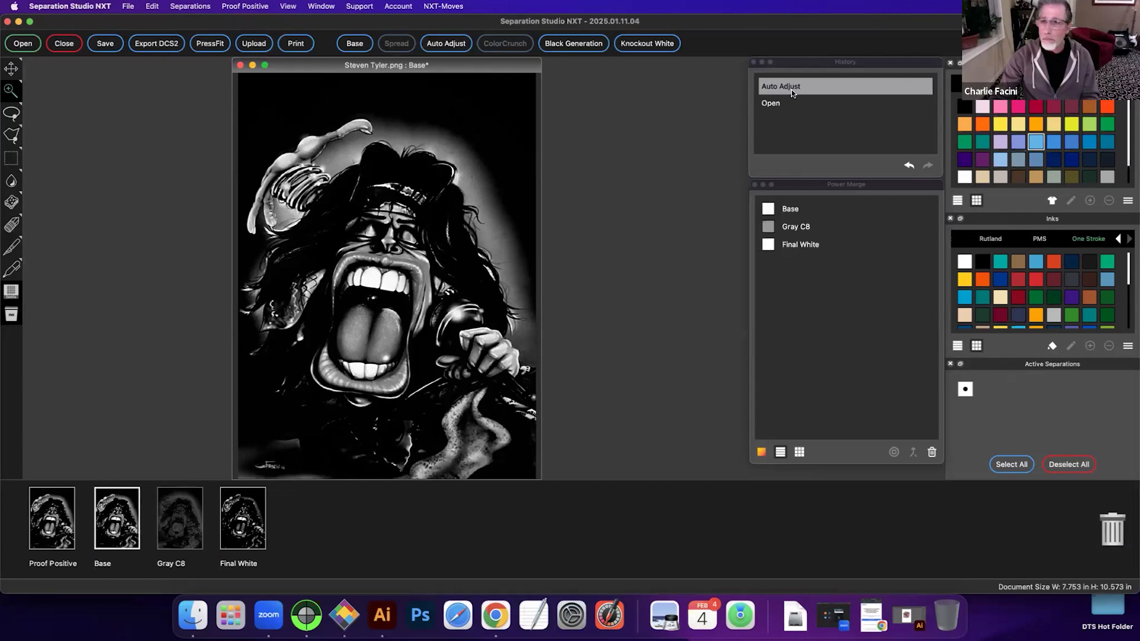
# Step: Adjust the Gray C8 separation by saturation range with High Saturation at 33 and Low Saturation at 100
pyautogui.click(182, 518)
pyautogui.click(59, 532)
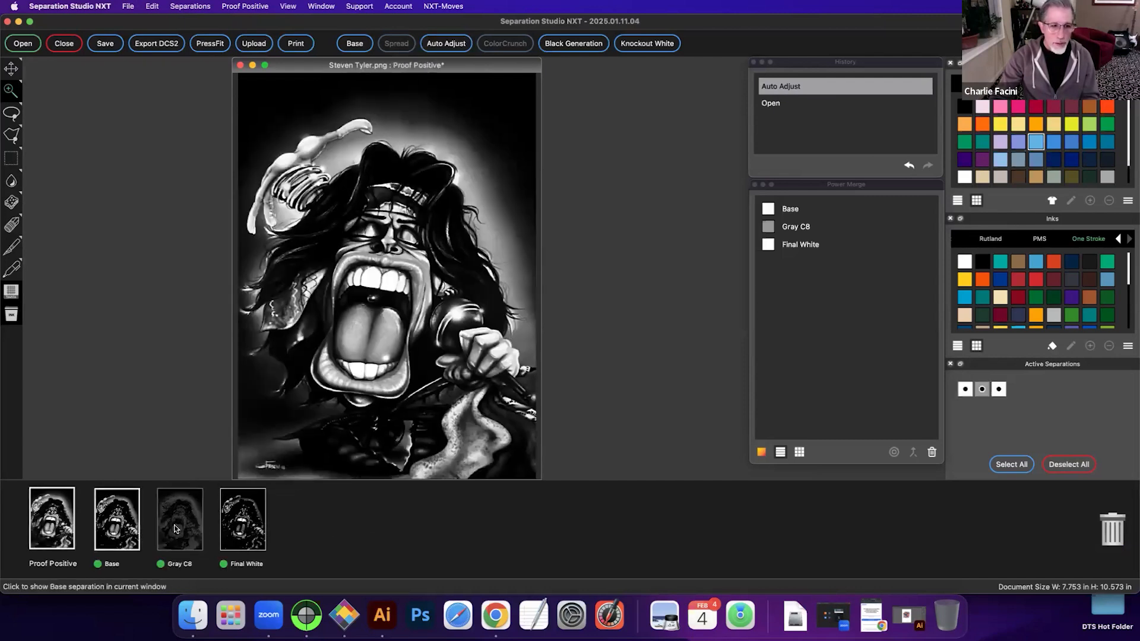
pyautogui.rightClick(176, 522)
pyautogui.press('Return')
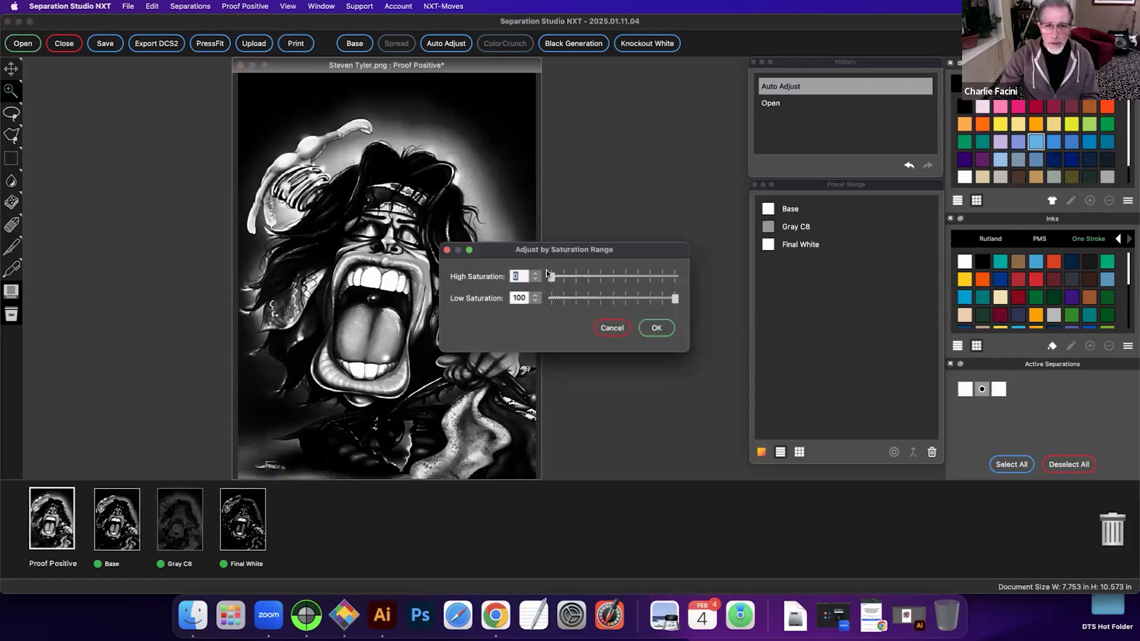
pyautogui.moveTo(552, 276); pyautogui.dragTo(589, 279)
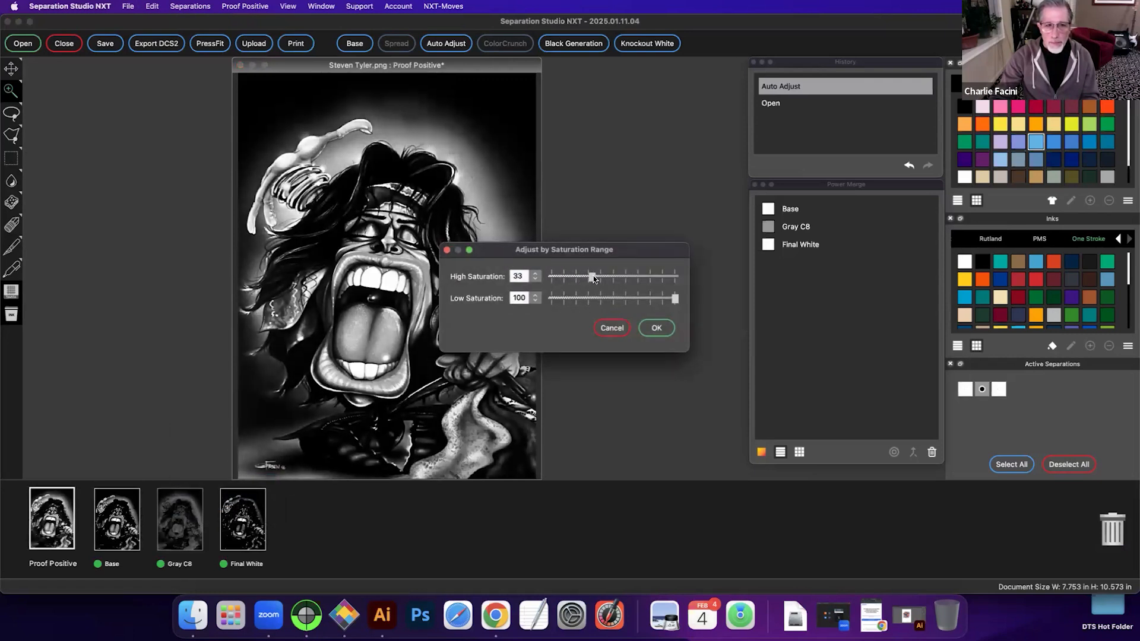
pyautogui.click(654, 331)
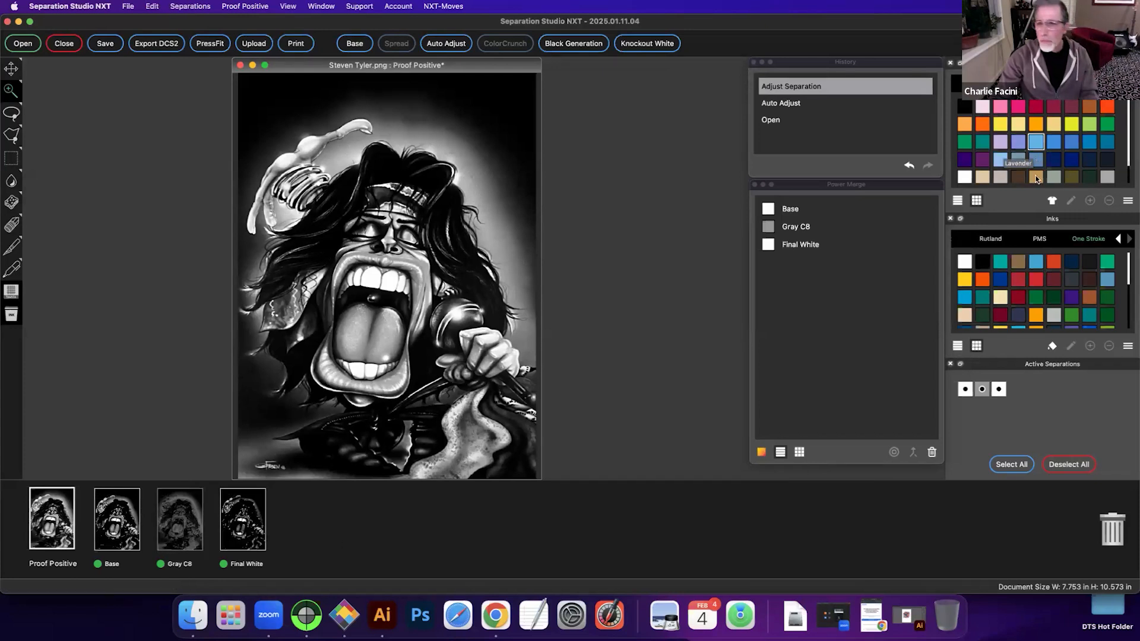
# Step: Change the Gray C8 separation's ink to Athletic Columbia Blue and duplicate that separation
pyautogui.moveTo(1037, 263)
pyautogui.mouseDown()
pyautogui.moveTo(327, 505)
pyautogui.moveTo(175, 522)
pyautogui.mouseUp()
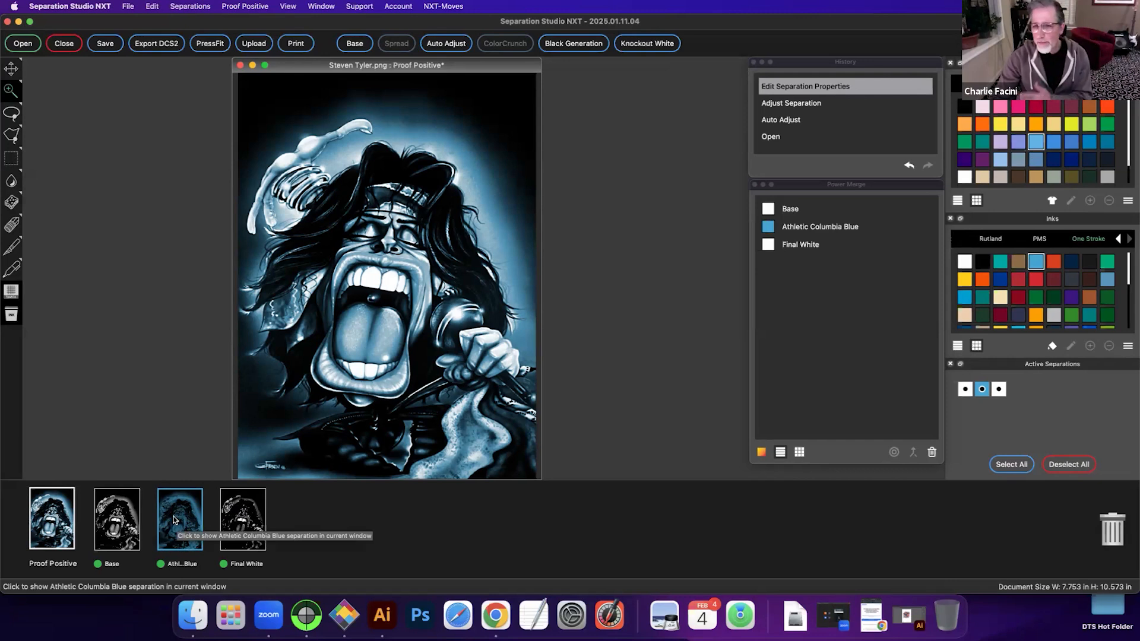
pyautogui.rightClick(177, 519)
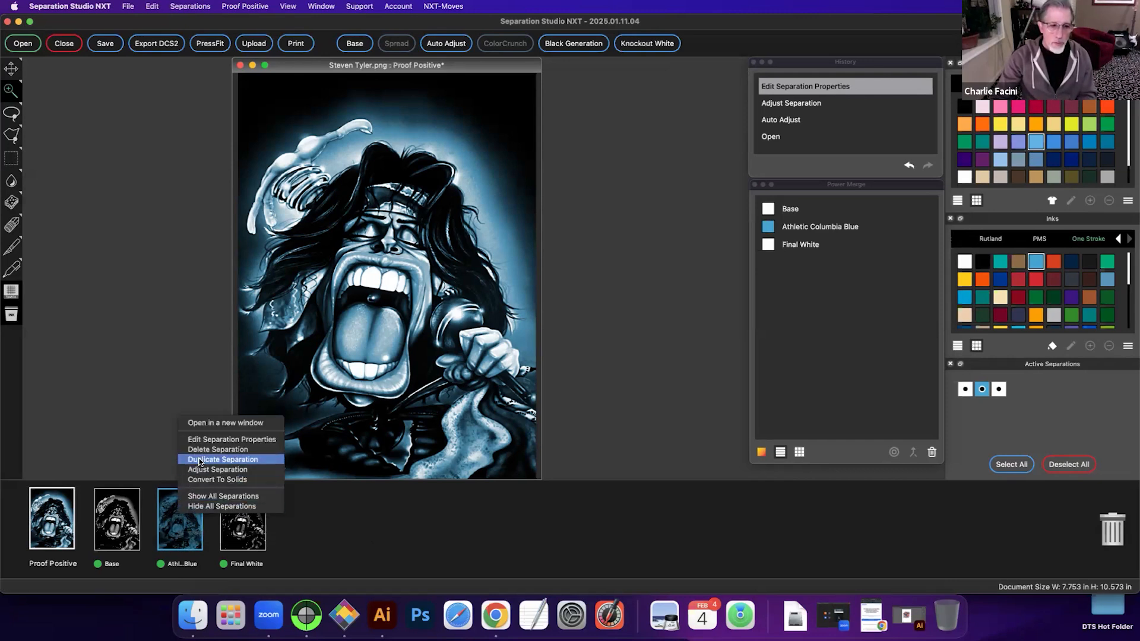
pyautogui.click(200, 459)
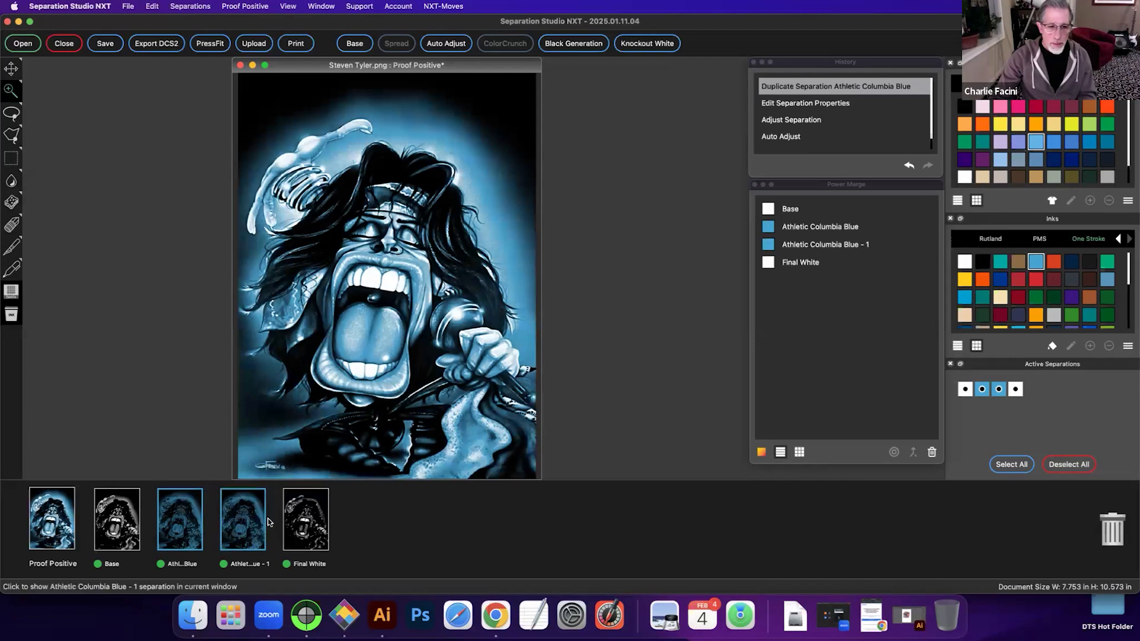
# Step: Change the ink of one blue separation to Warm Red and place it directly before Athletic Columbia Blue
pyautogui.scroll(-5, 1032, 295)
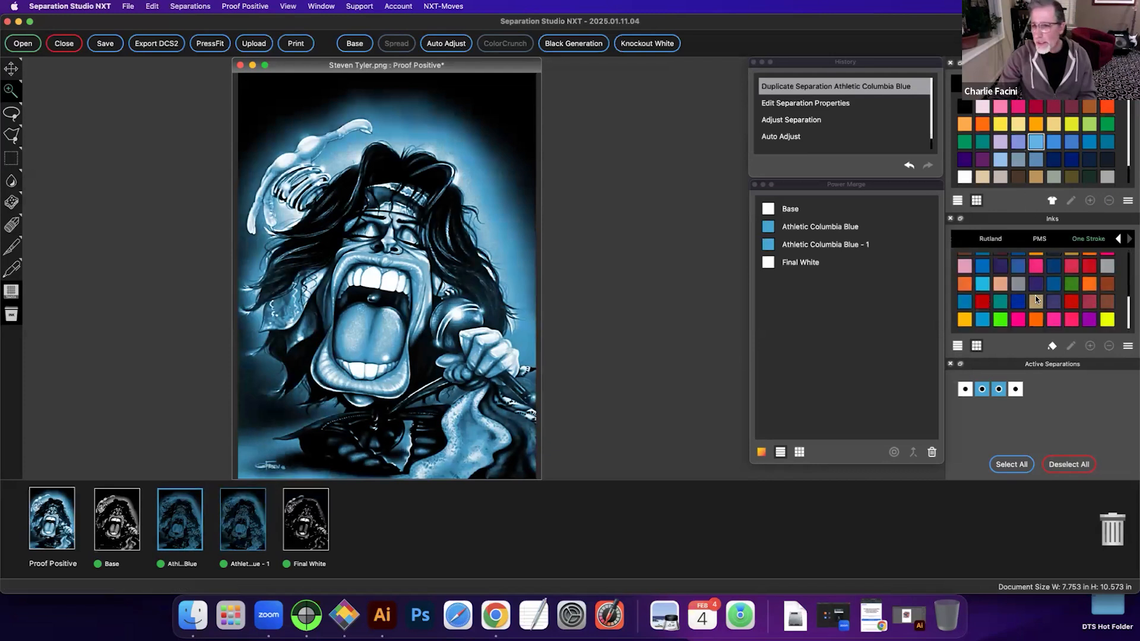
pyautogui.moveTo(723, 406)
pyautogui.mouseDown()
pyautogui.moveTo(246, 524)
pyautogui.moveTo(150, 514)
pyautogui.mouseUp()
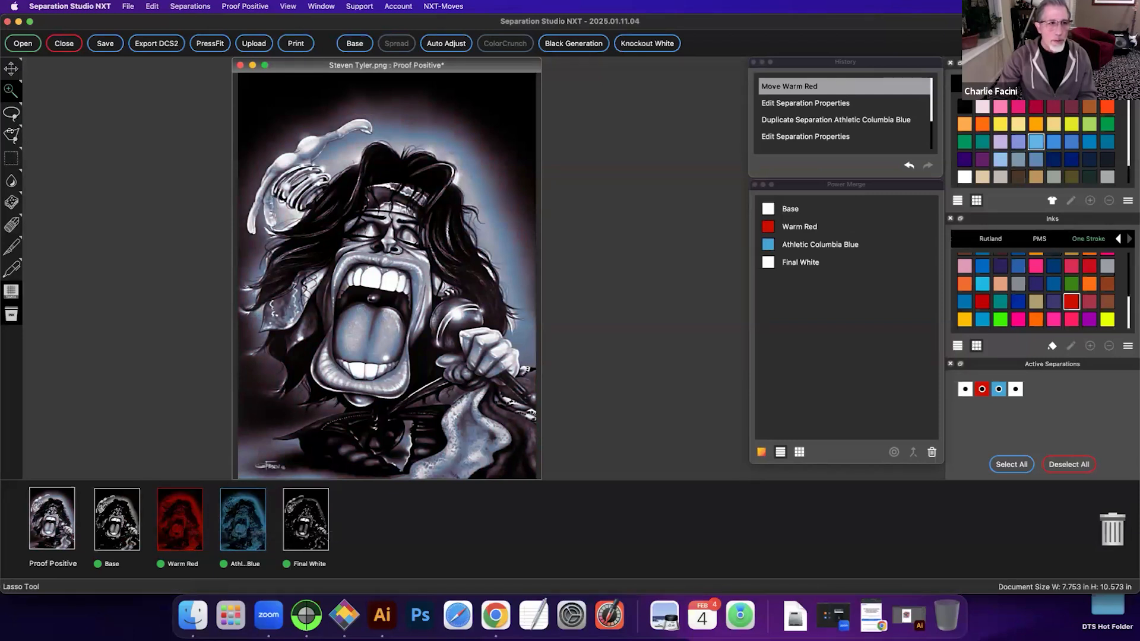
# Step: Select an elliptical area over the face and upper mouth with the Marquee tool, keeping the feather at 0
pyautogui.click(10, 158)
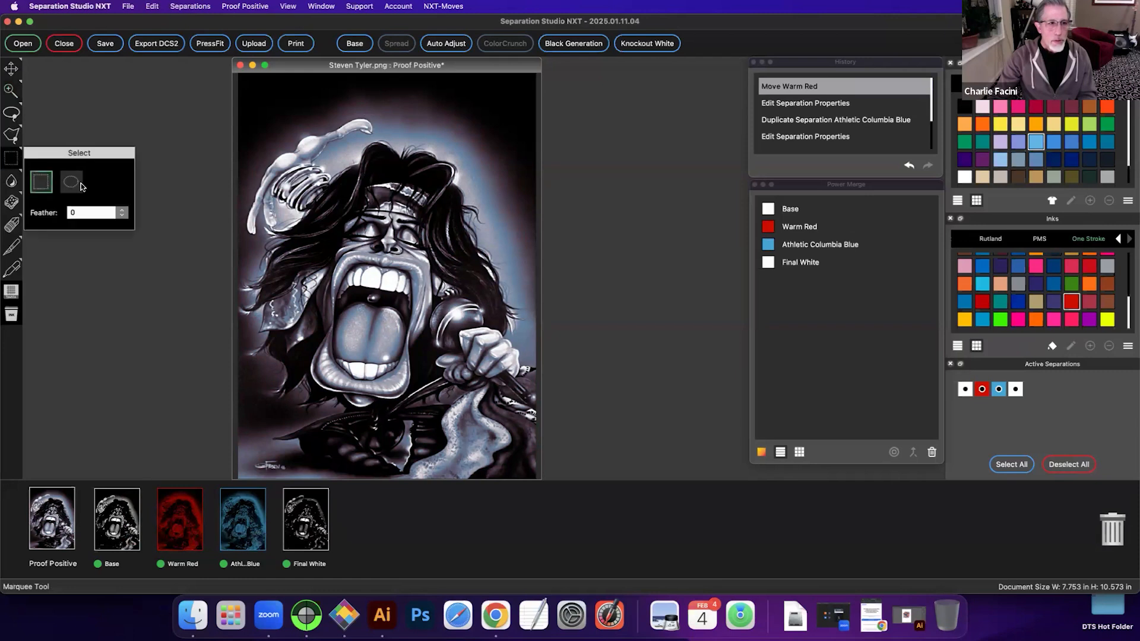
pyautogui.click(80, 186)
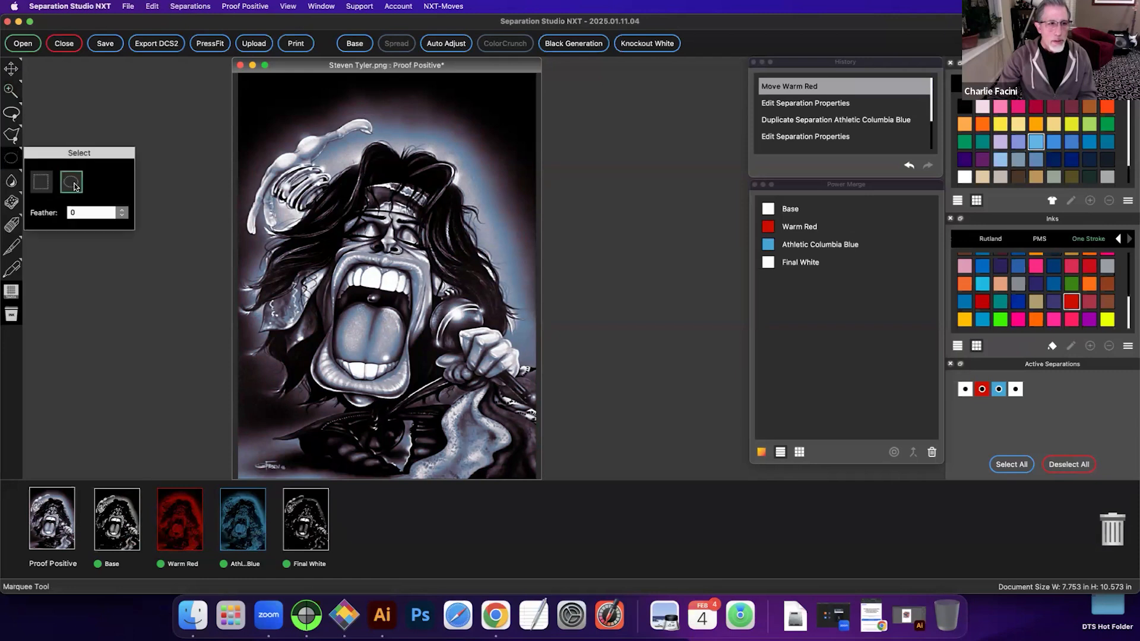
pyautogui.click(336, 229)
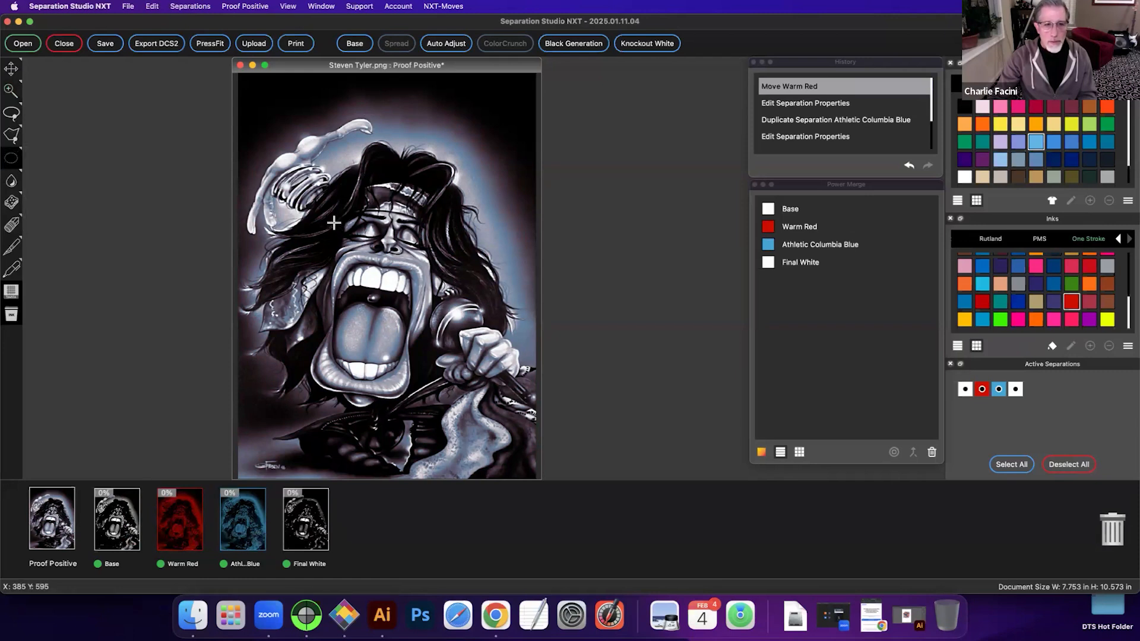
pyautogui.moveTo(332, 223); pyautogui.dragTo(445, 370)
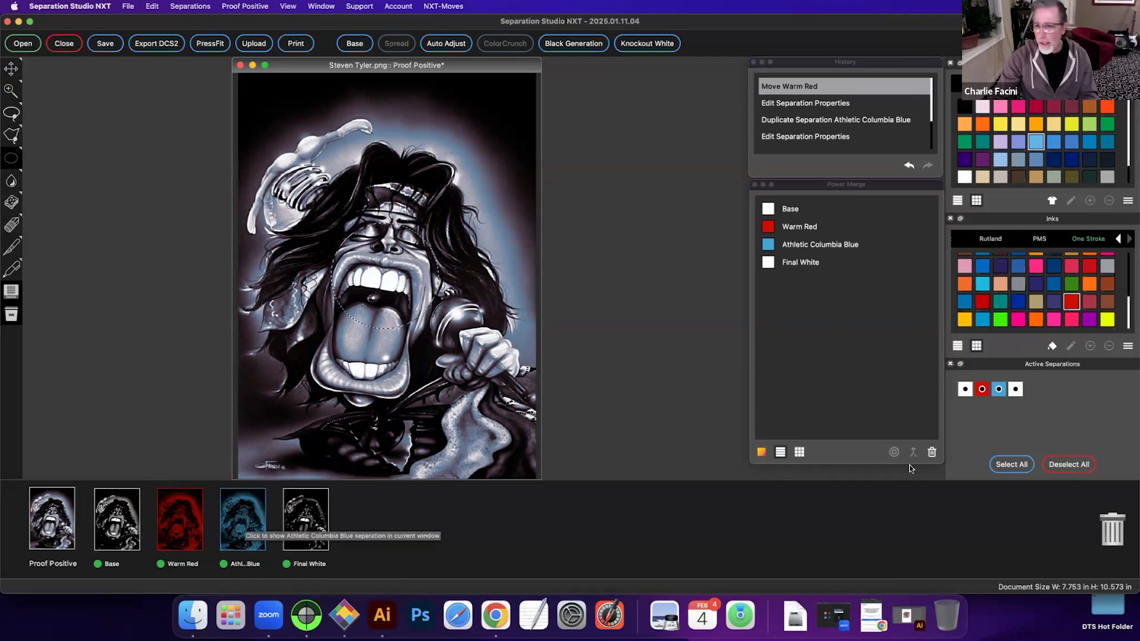
# Step: Make Athletic Columbia Blue the only active separation and clear it everywhere outside the ellipse by inverting the selection
pyautogui.click(966, 390)
pyautogui.click(982, 390)
pyautogui.click(1016, 390)
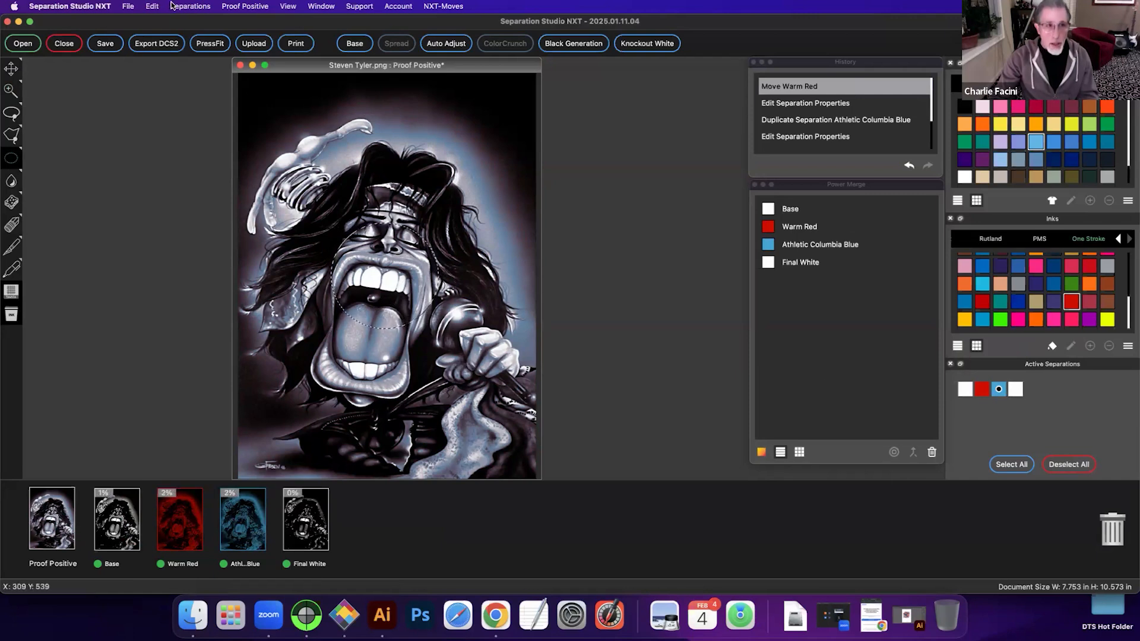
pyautogui.click(152, 6)
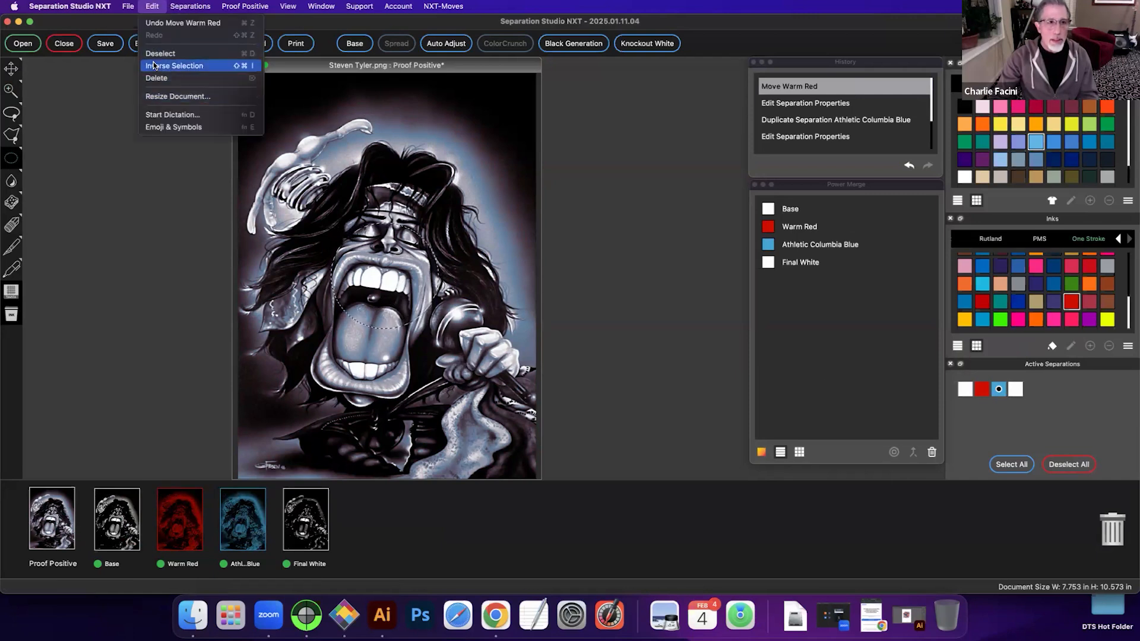
pyautogui.click(154, 65)
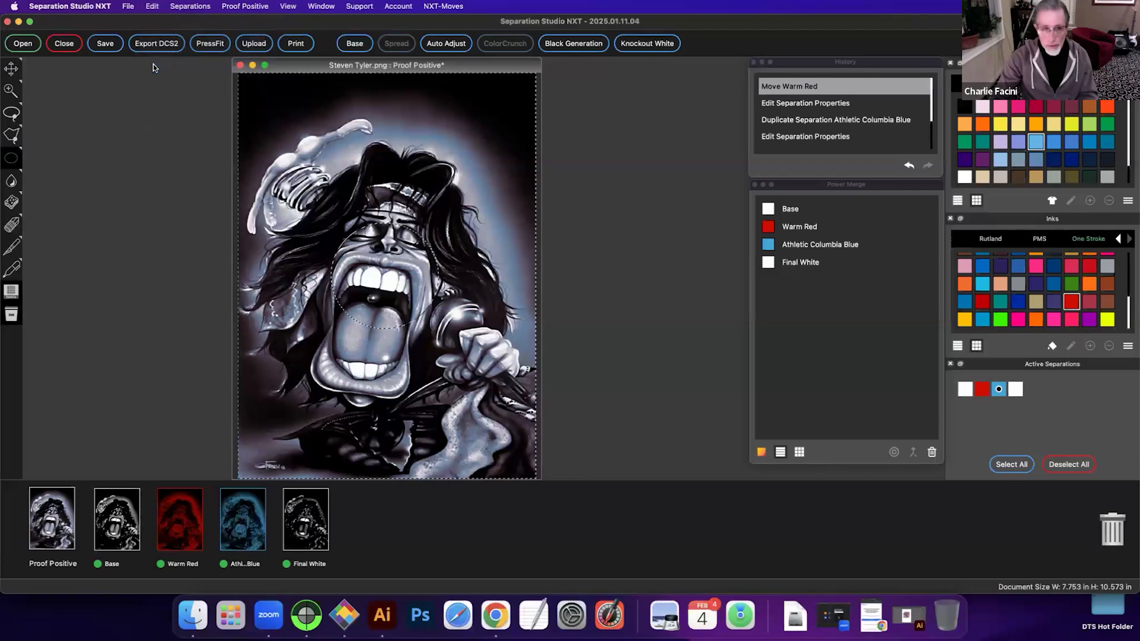
pyautogui.press('Delete')
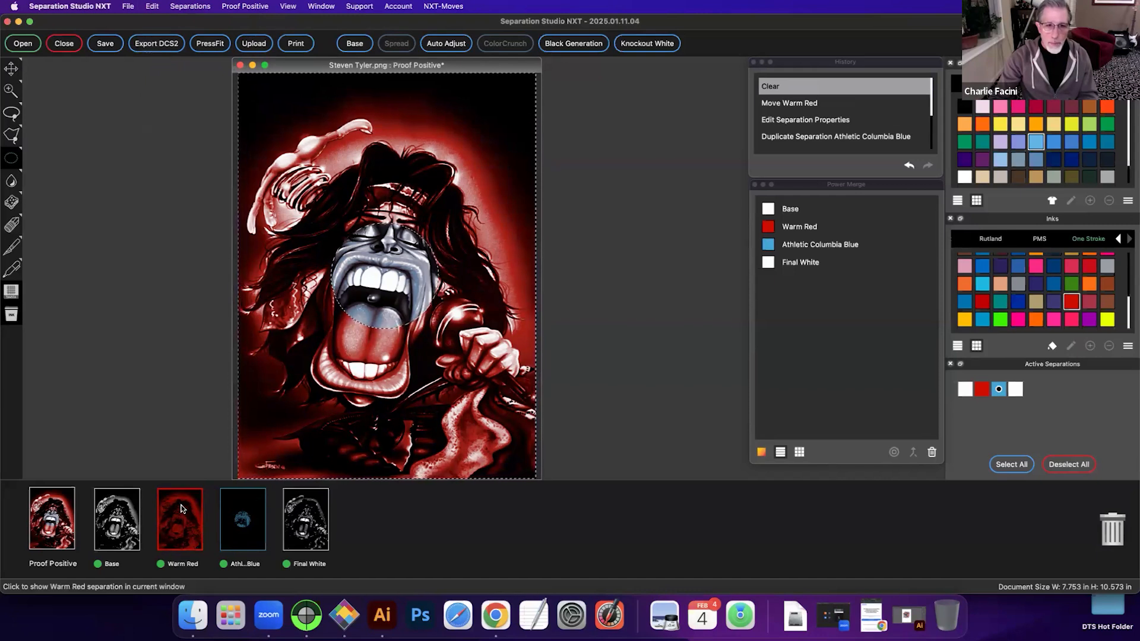
# Step: Make Warm Red the only active separation, clear it inside the ellipse by inverting the selection back, and deselect
pyautogui.click(982, 389)
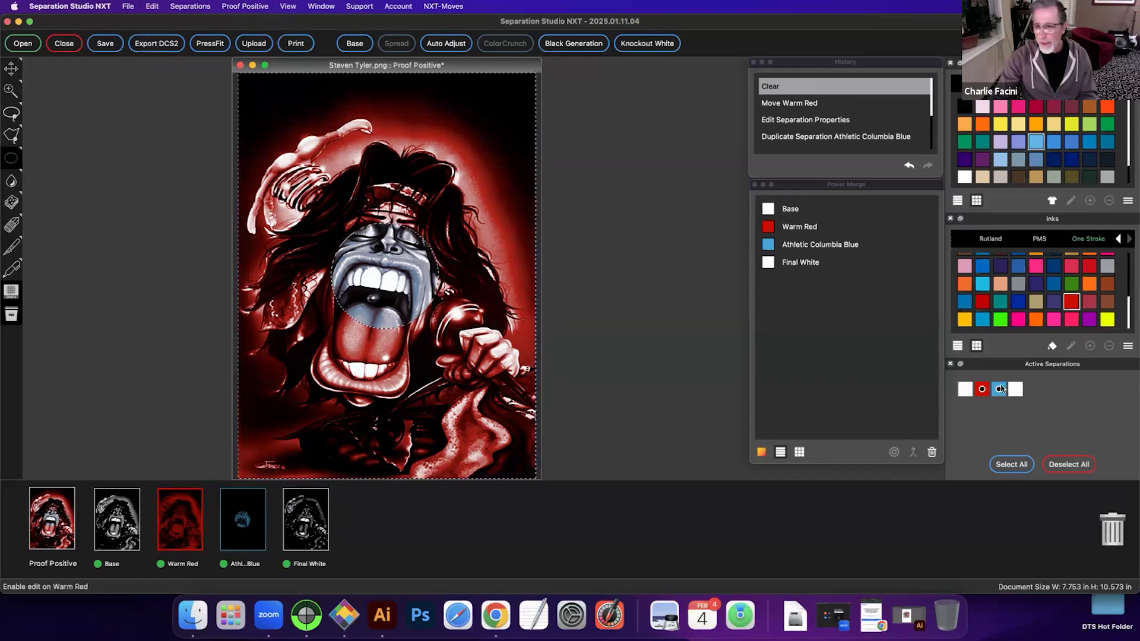
pyautogui.click(152, 6)
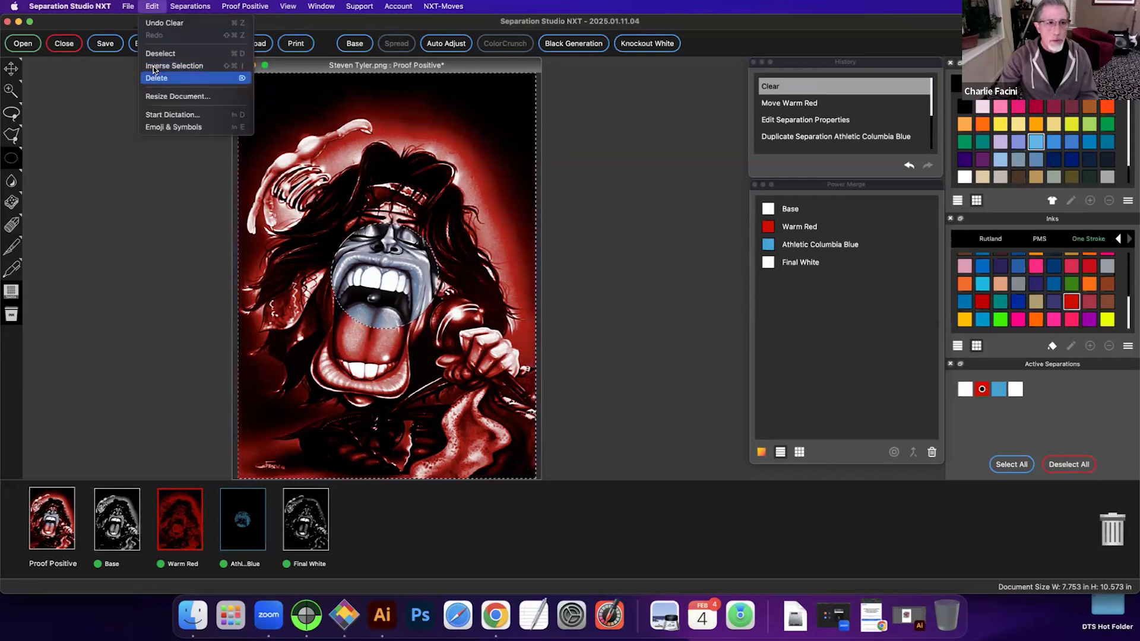
pyautogui.click(154, 66)
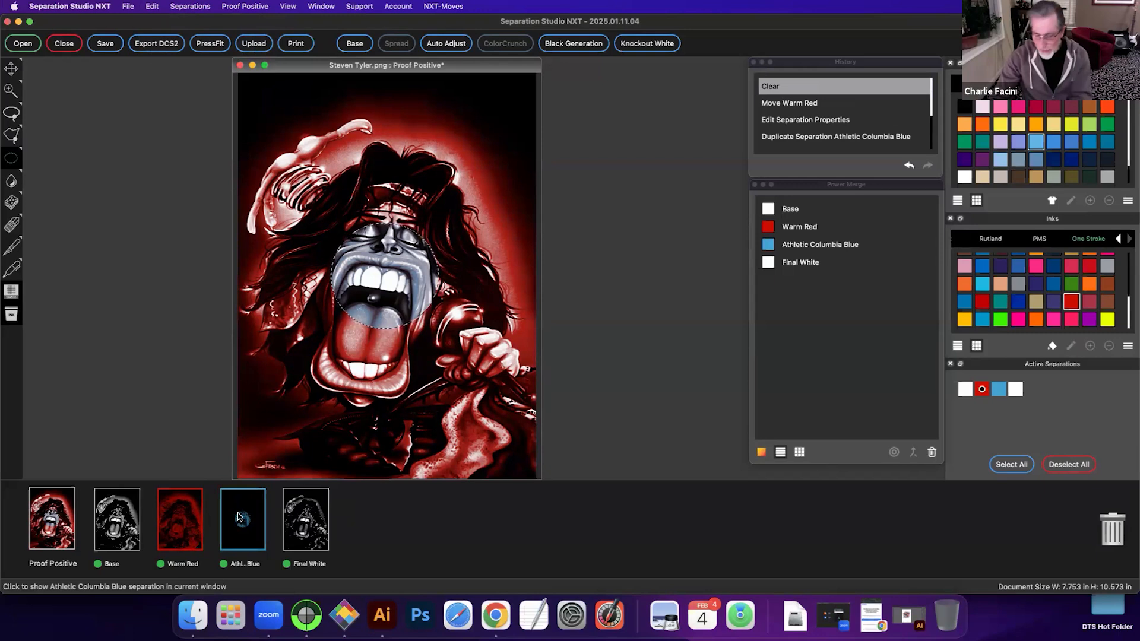
pyautogui.press('Delete')
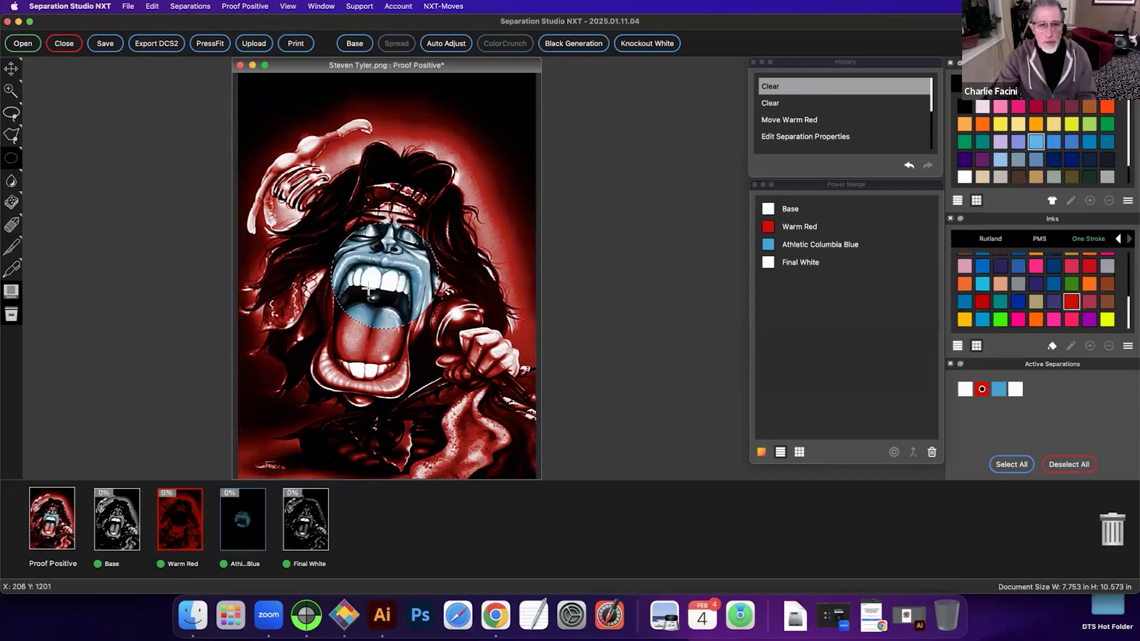
pyautogui.press('super+d')
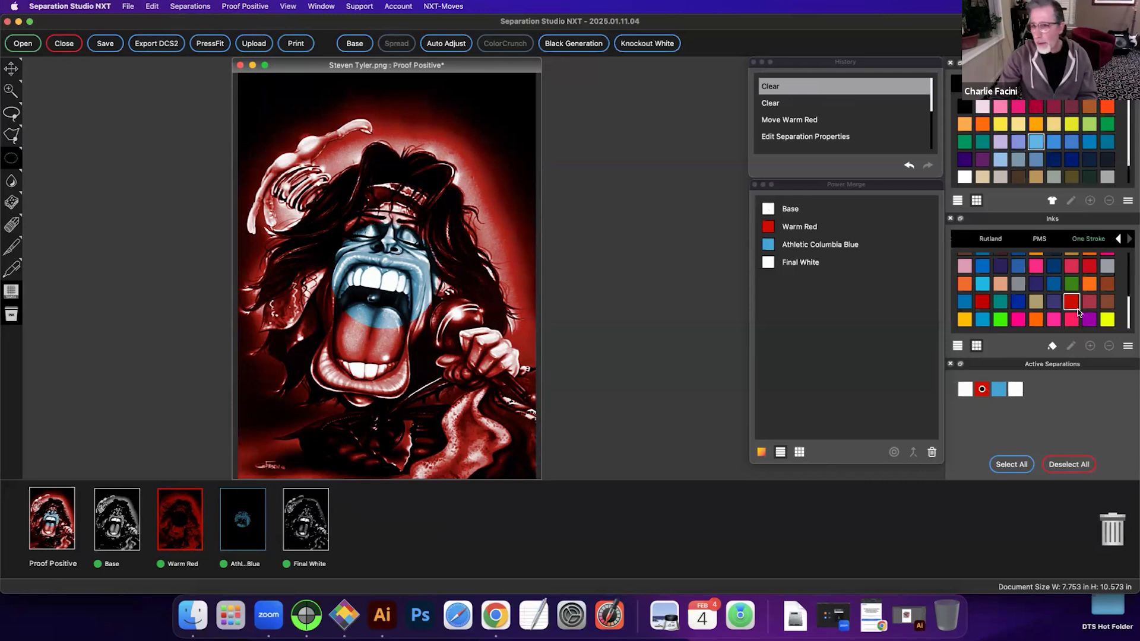
# Step: Replace the Warm Red separation's ink with Tennessee Orange and activate the polygon-shaped selection tool
pyautogui.moveTo(1088, 284)
pyautogui.mouseDown()
pyautogui.moveTo(593, 425)
pyautogui.moveTo(127, 531)
pyautogui.moveTo(174, 519)
pyautogui.mouseUp()
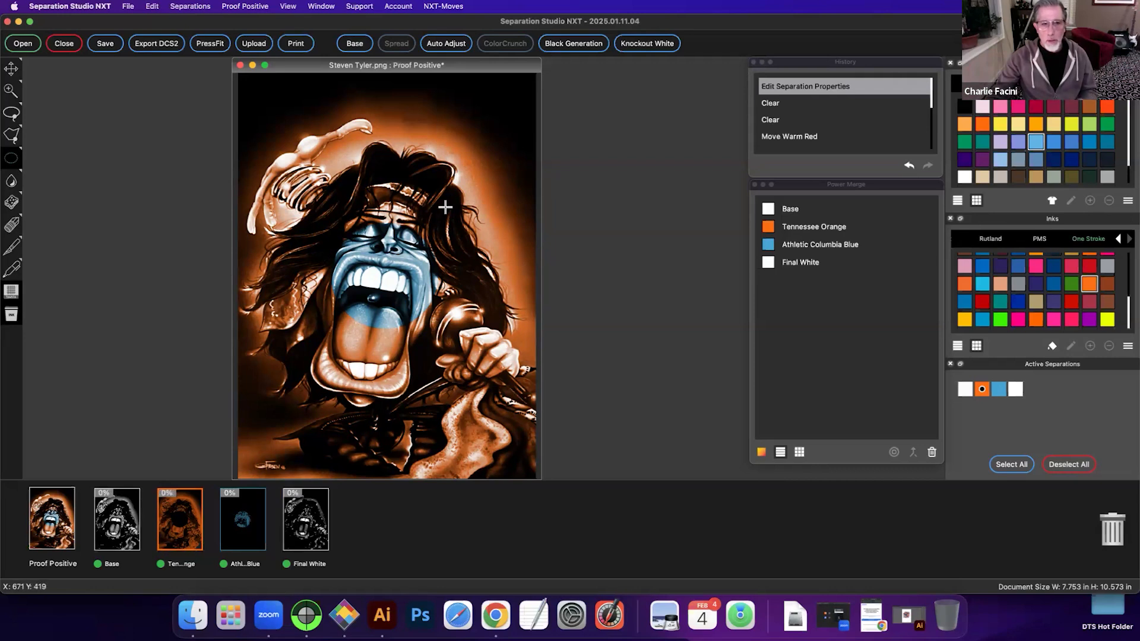
pyautogui.click(12, 157)
pyautogui.click(165, 160)
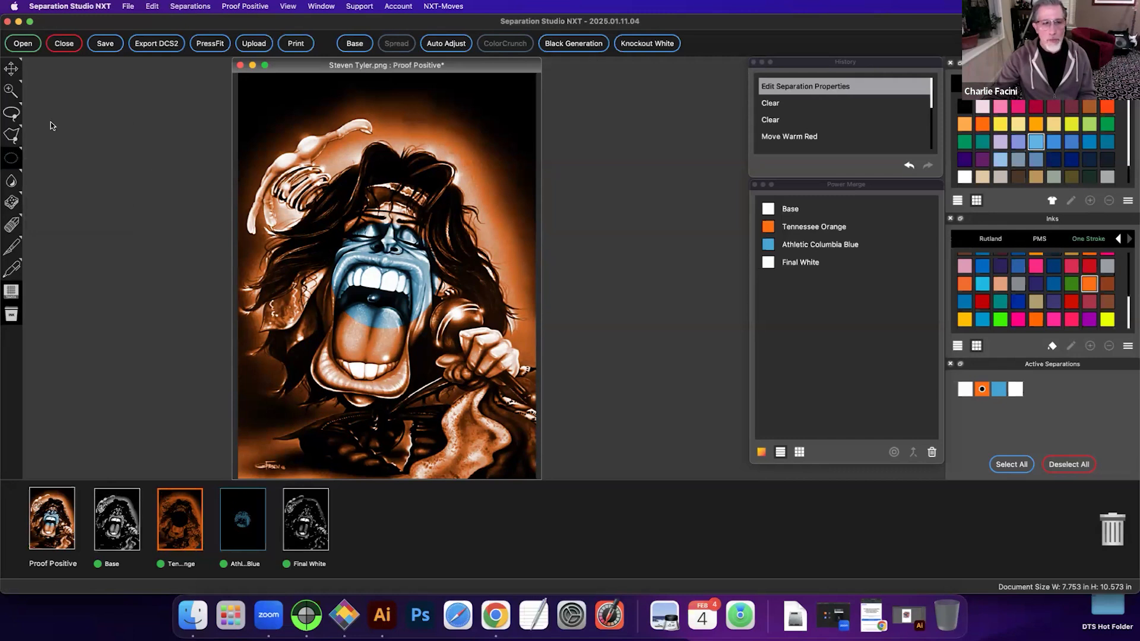
pyautogui.click(12, 135)
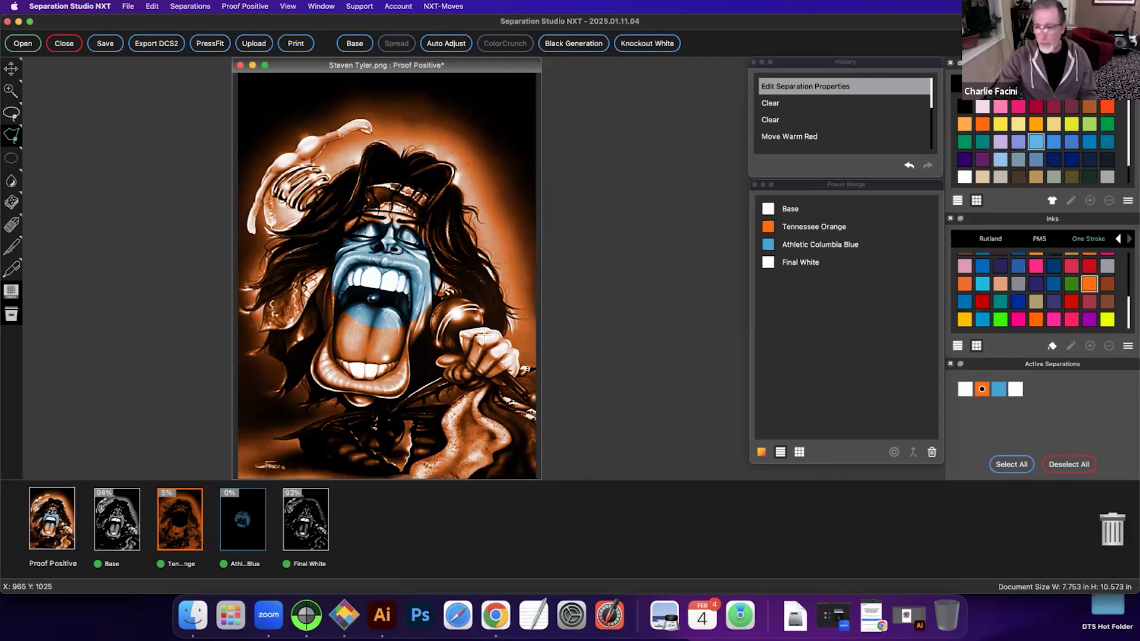
# Step: Close Steven Tyler.png without saving the changes
pyautogui.click(239, 65)
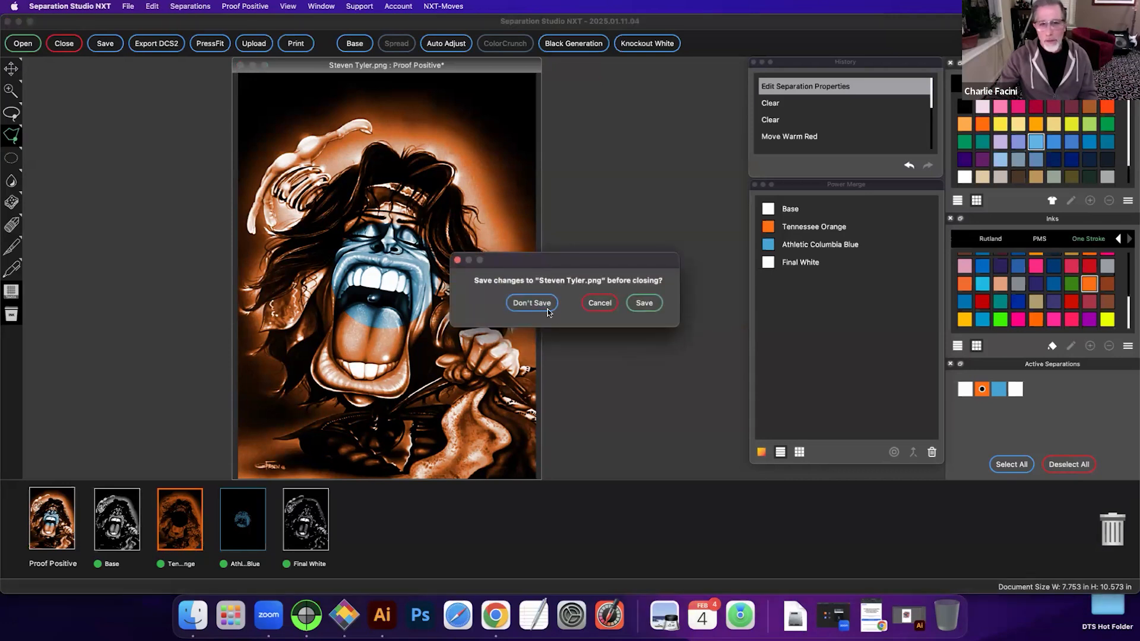
pyautogui.click(600, 304)
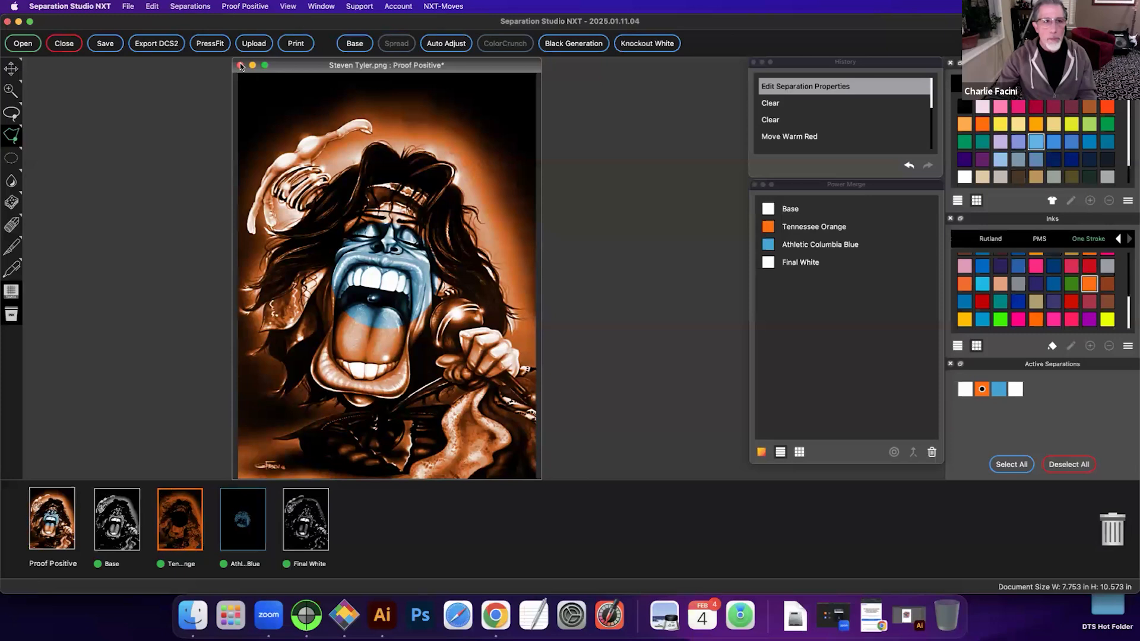
pyautogui.press('super+w')
pyautogui.click(544, 300)
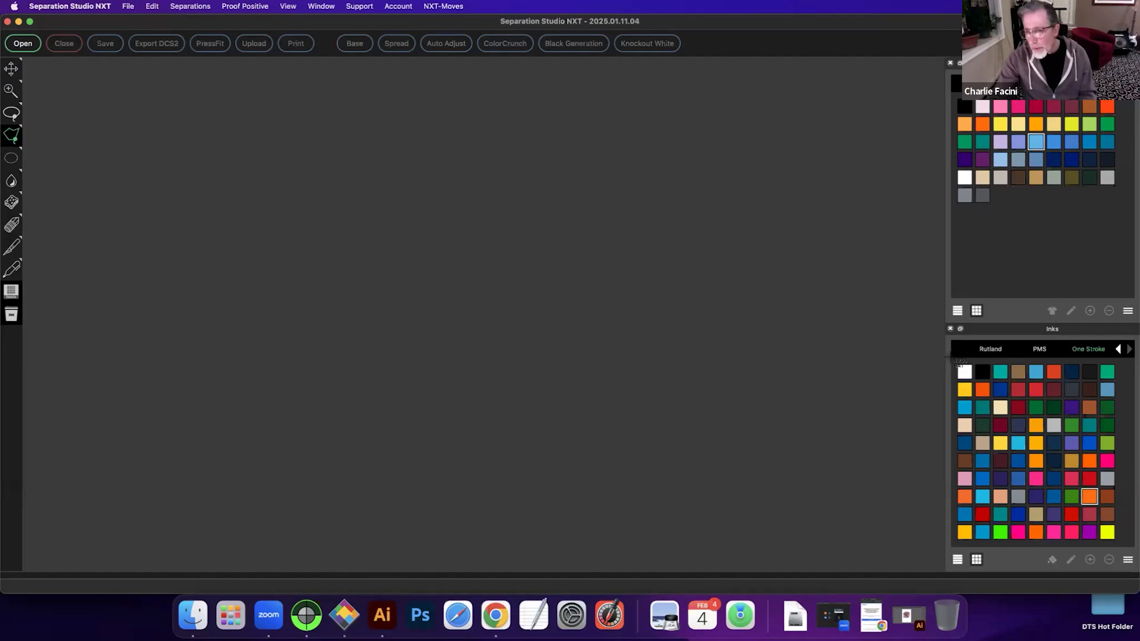
# Step: Capture a screenshot of the One Stroke ink swatches and open the resulting PNG from the Desktop for separation
pyautogui.moveTo(950, 357); pyautogui.dragTo(1120, 544)
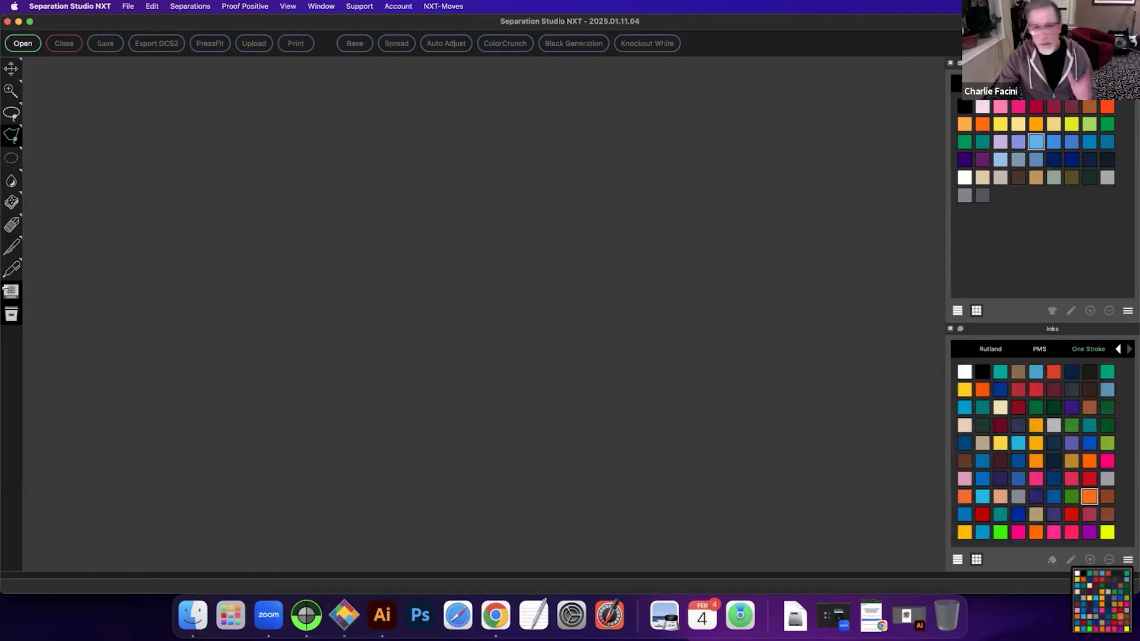
pyautogui.click(32, 45)
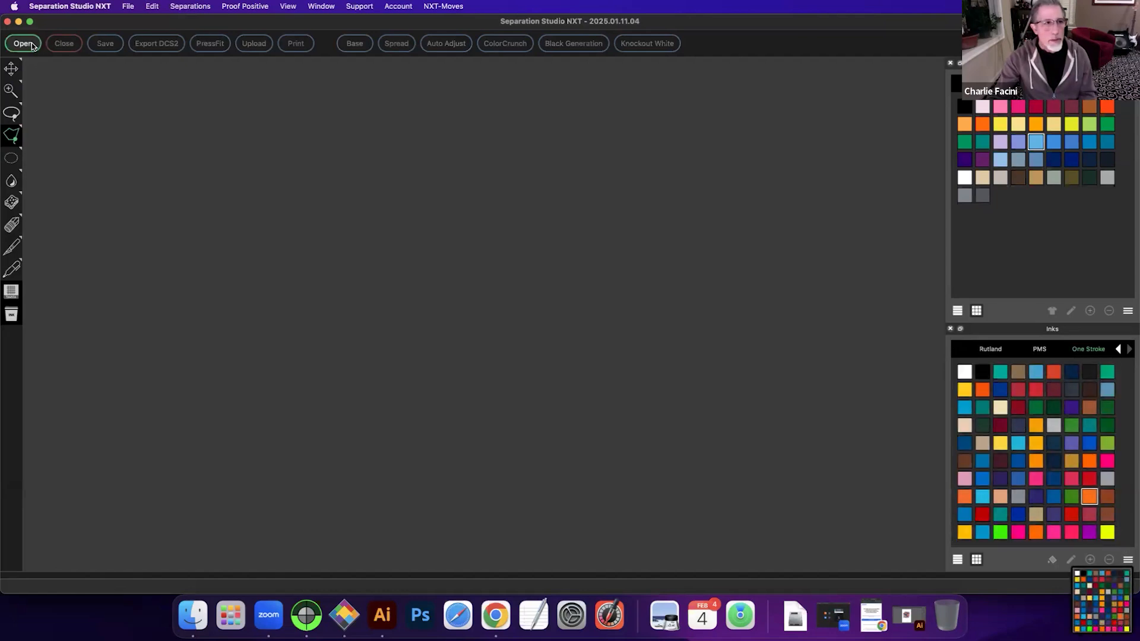
pyautogui.click(370, 154)
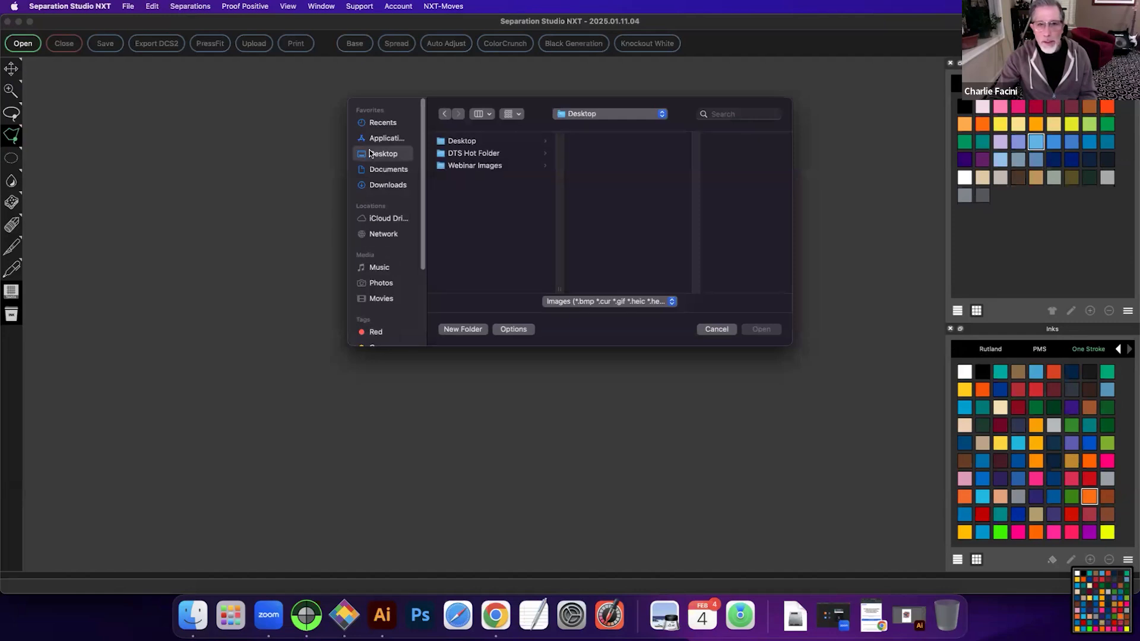
pyautogui.click(493, 166)
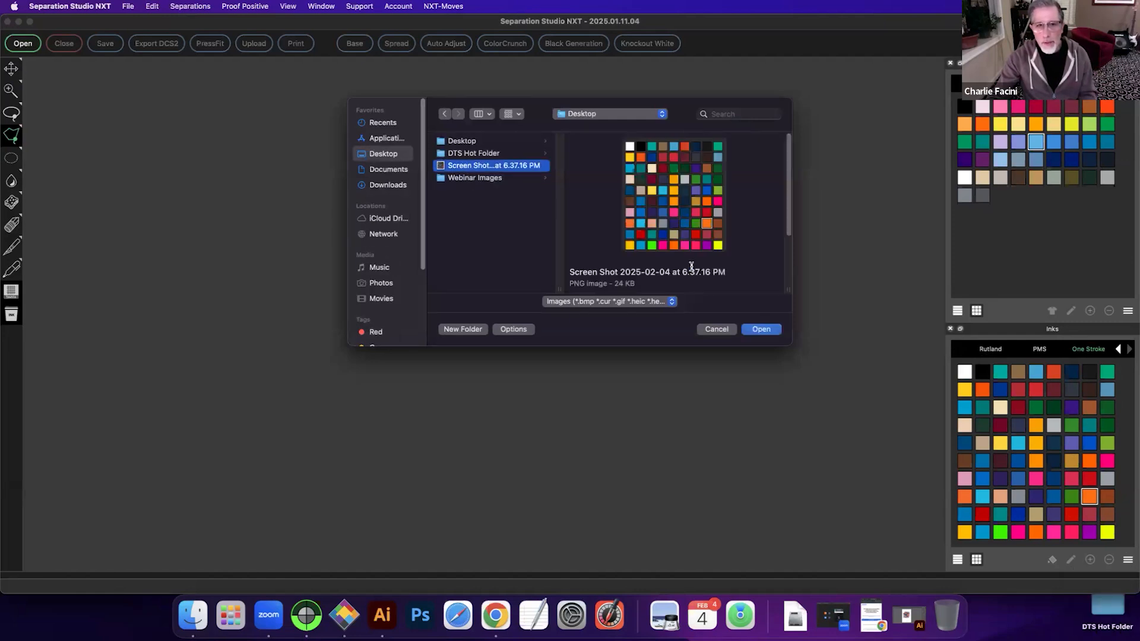
pyautogui.click(773, 331)
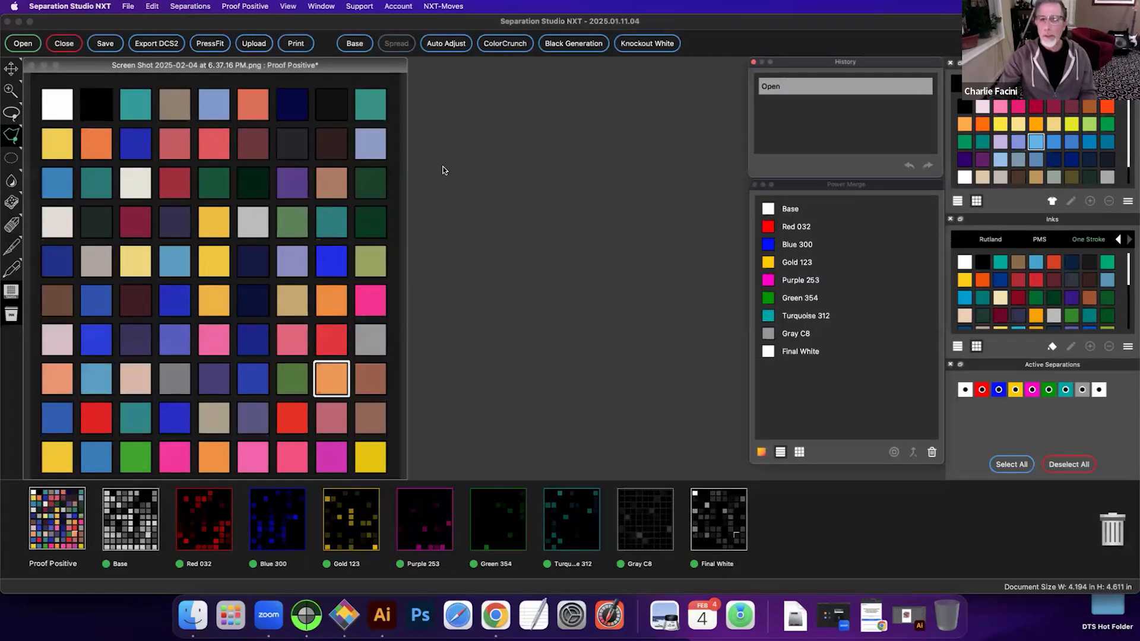
# Step: Auto adjust the screenshot's separations, then float the One Stroke ink palette beside the image and enlarge it to show all swatches
pyautogui.click(431, 46)
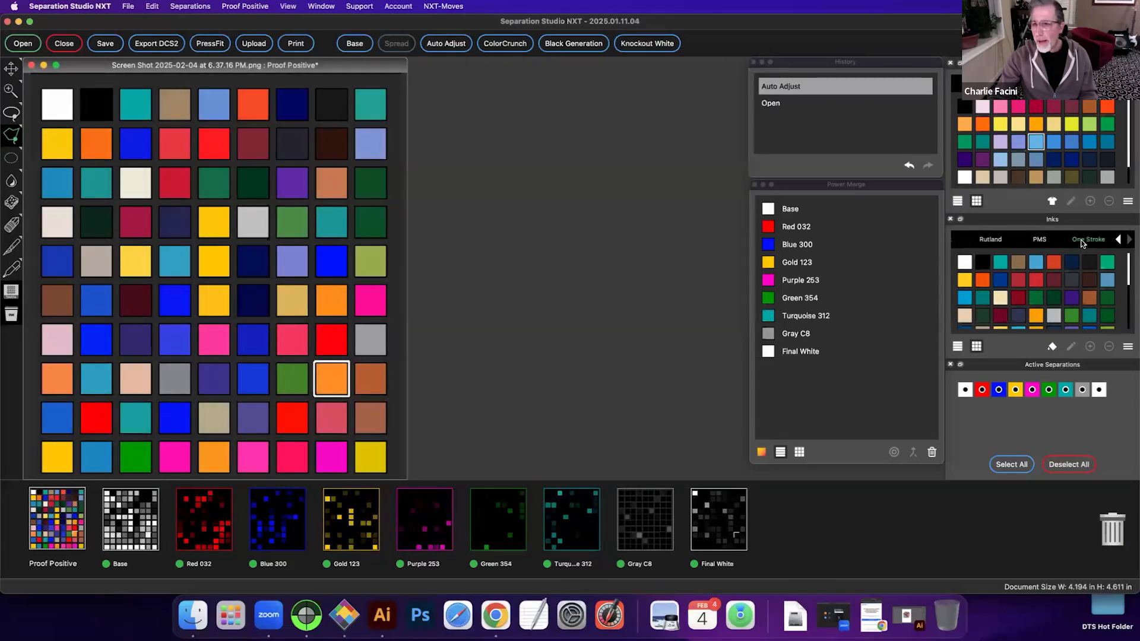
pyautogui.moveTo(1059, 219); pyautogui.dragTo(610, 73)
pyautogui.moveTo(690, 212); pyautogui.dragTo(714, 322)
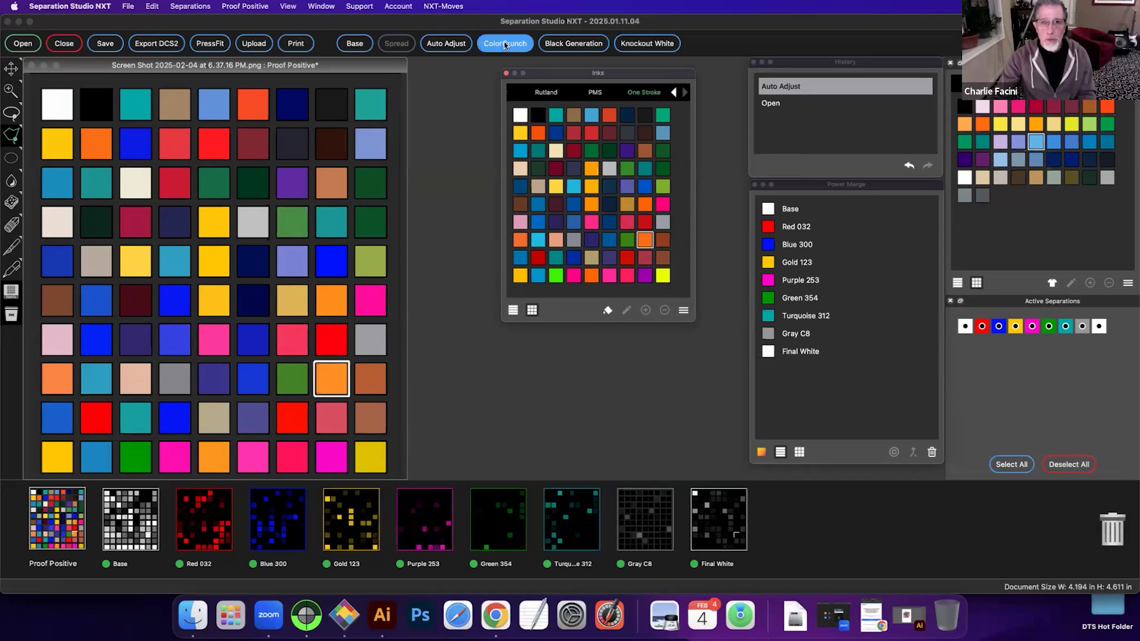
# Step: Generate a black separation for the swatch image using the Detailed option
pyautogui.click(574, 44)
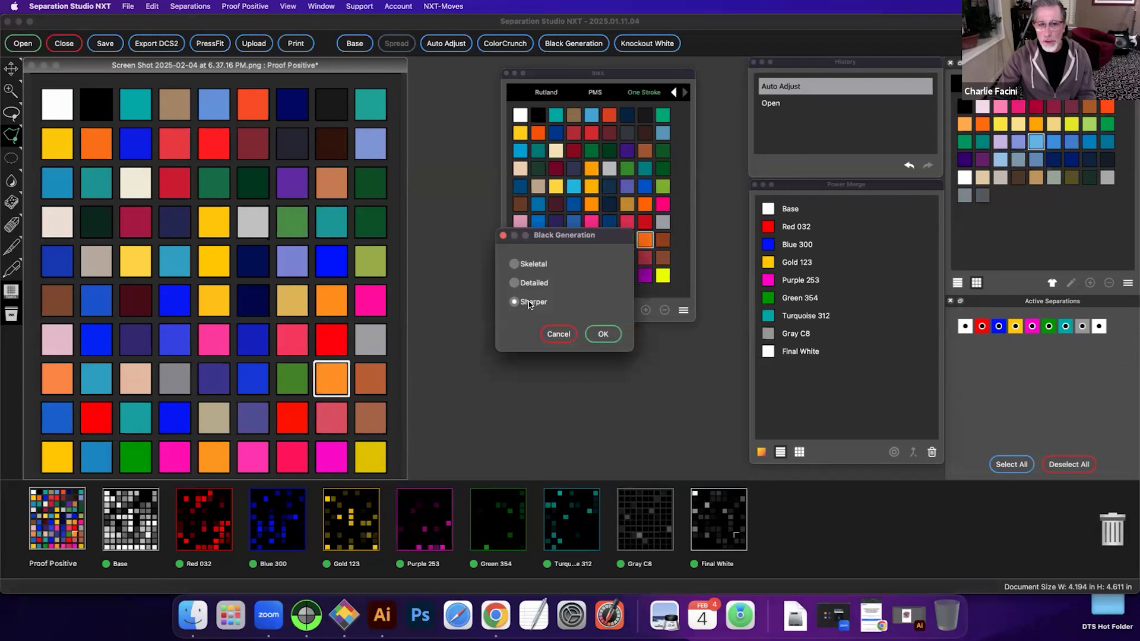
pyautogui.click(601, 335)
pyautogui.press('super+o')
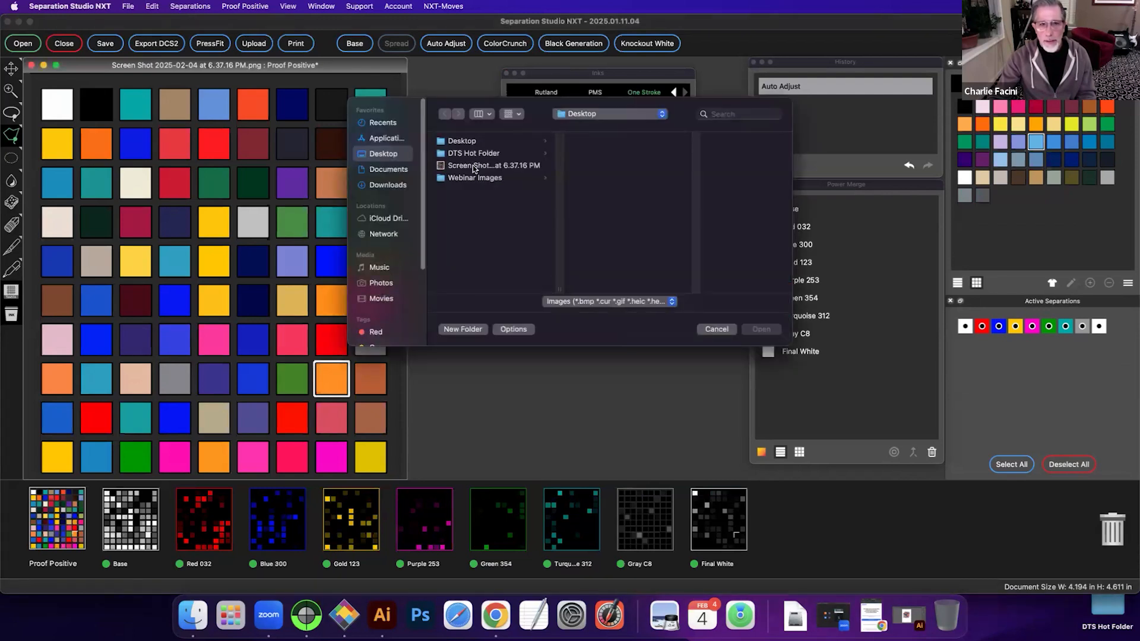
pyautogui.click(764, 331)
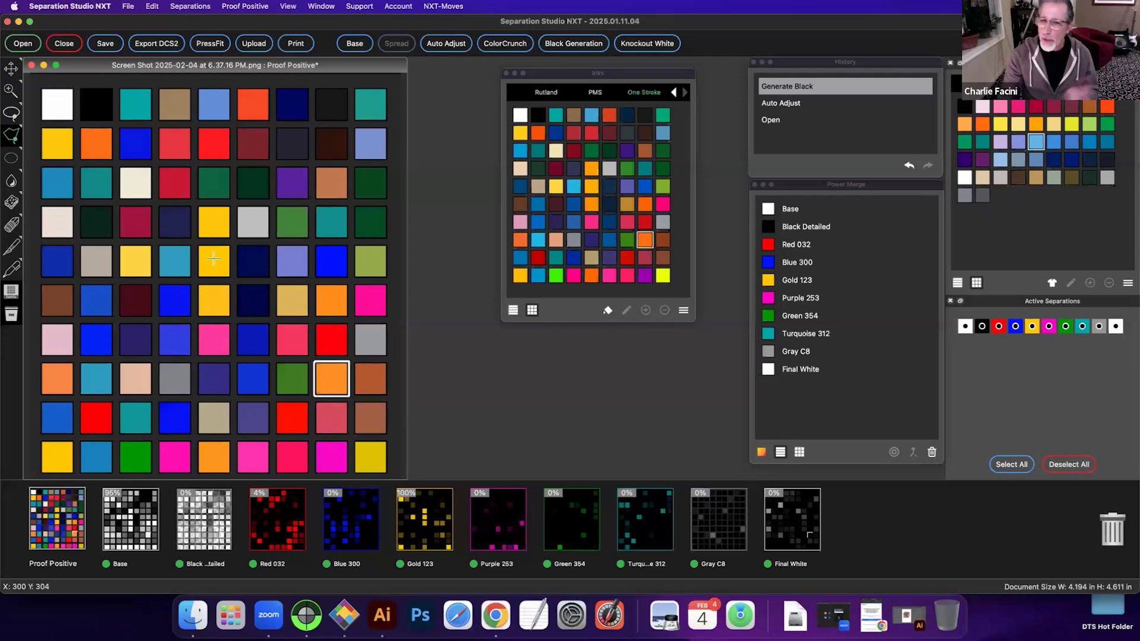
# Step: Switch to Digital Color Meter briefly, return to Separation Studio NXT, and disable the Base separation in the Proof Positive view
pyautogui.click(611, 618)
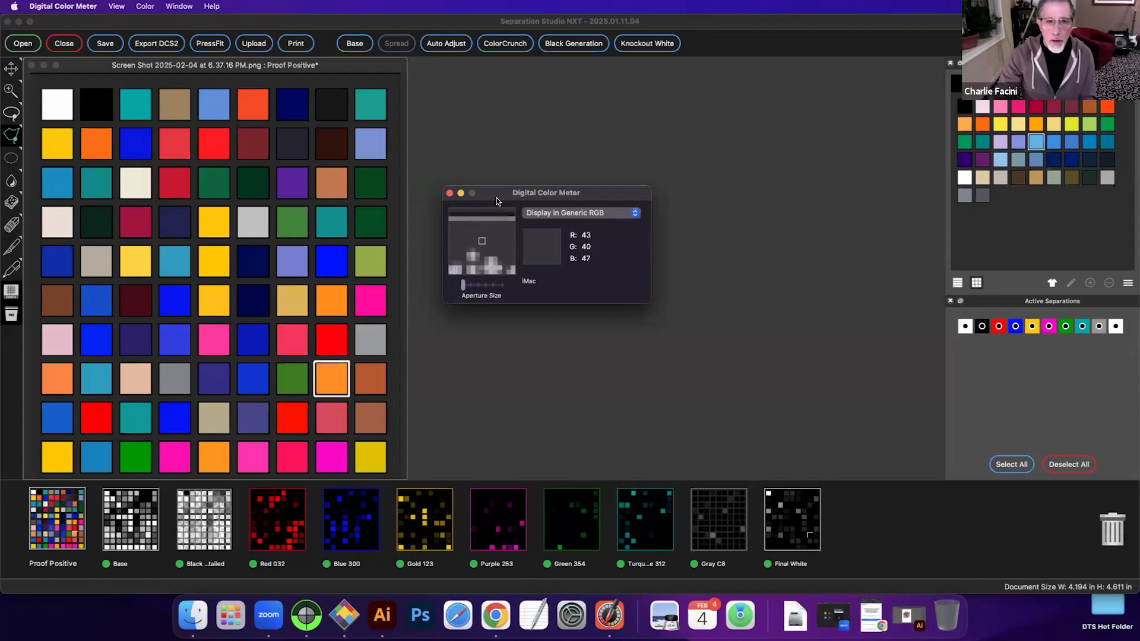
pyautogui.click(311, 68)
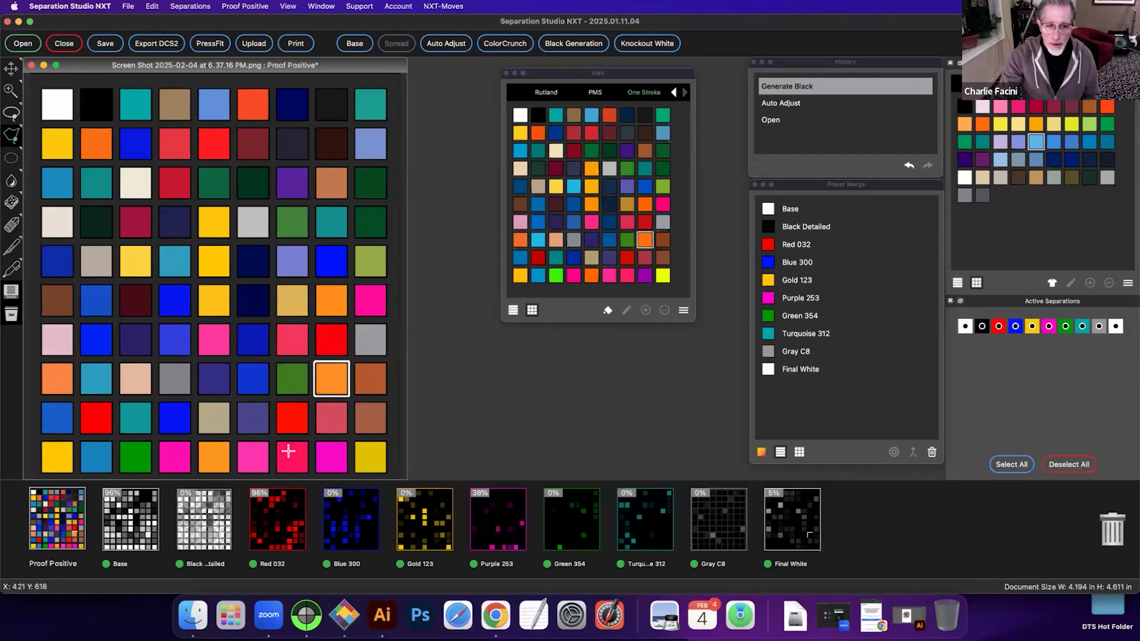
pyautogui.click(106, 563)
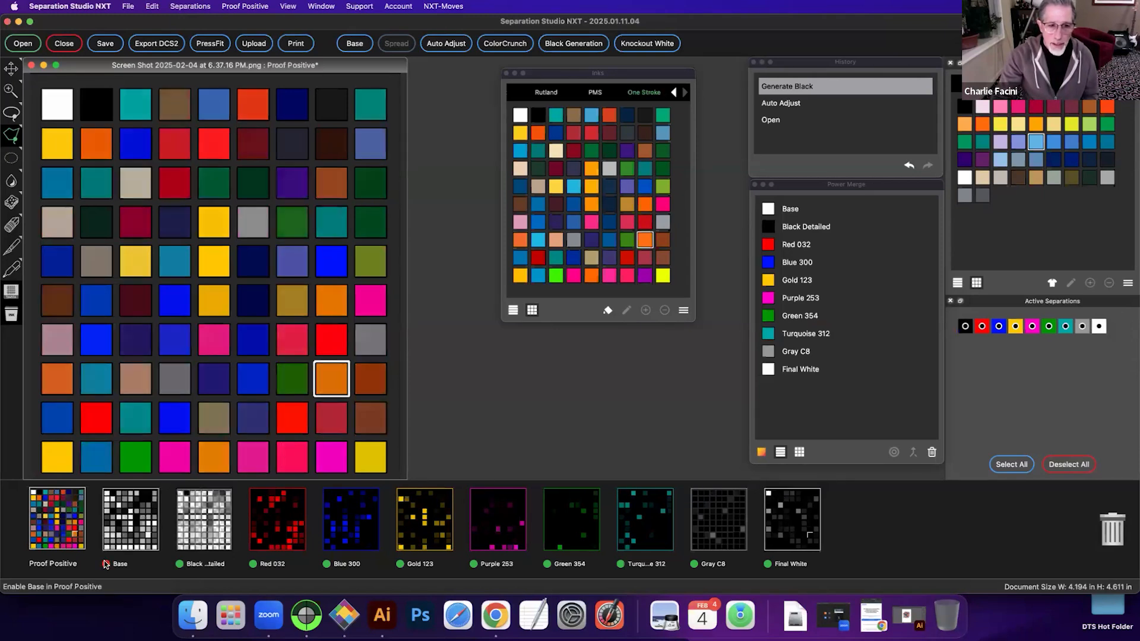